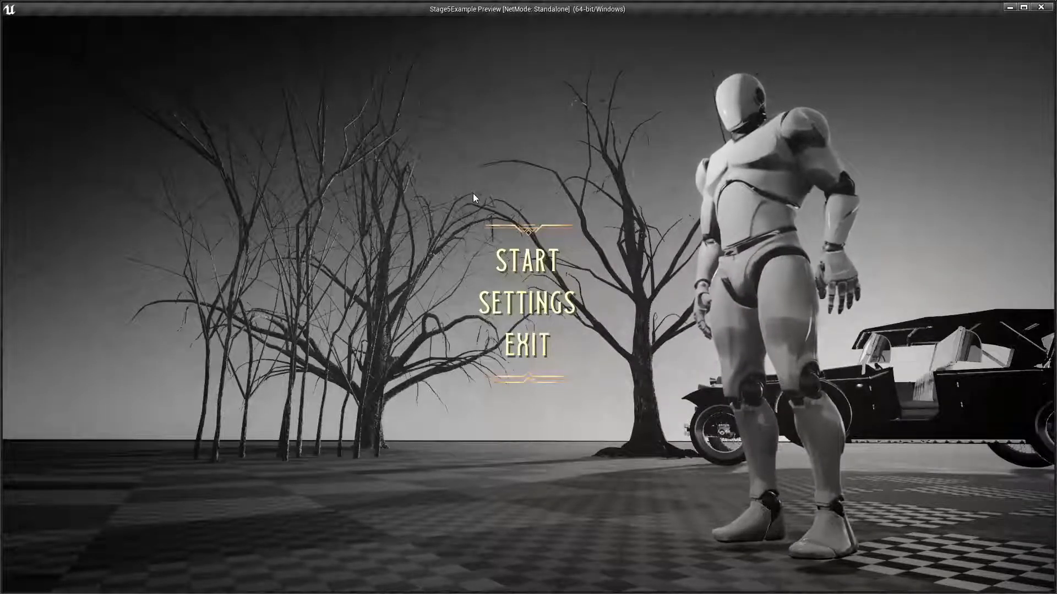
- Start the game from the main menu and run the character up the chapel steps near the level portal
left_click(505, 259)
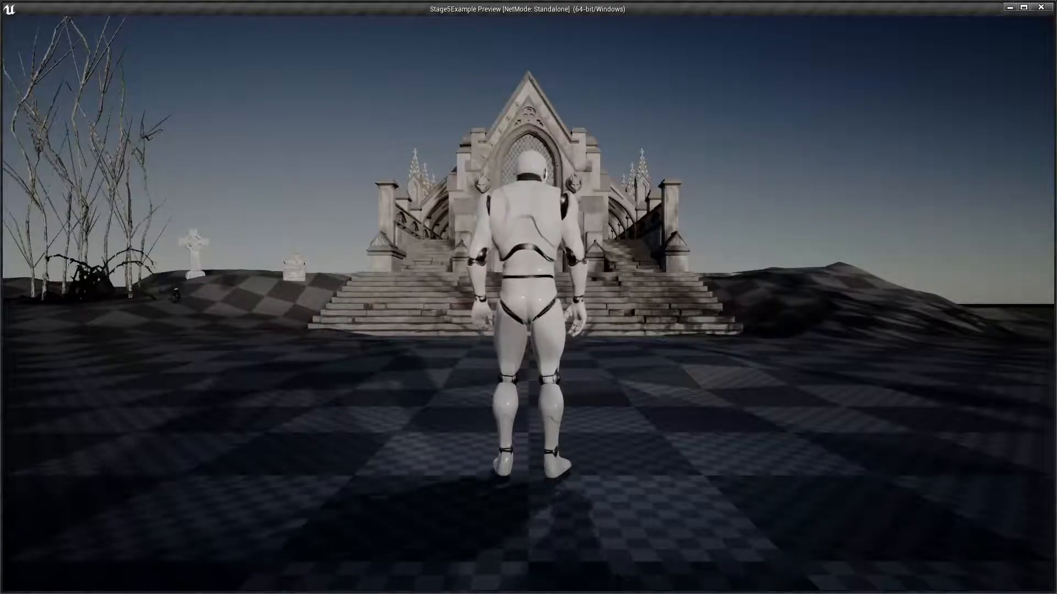
key("w")
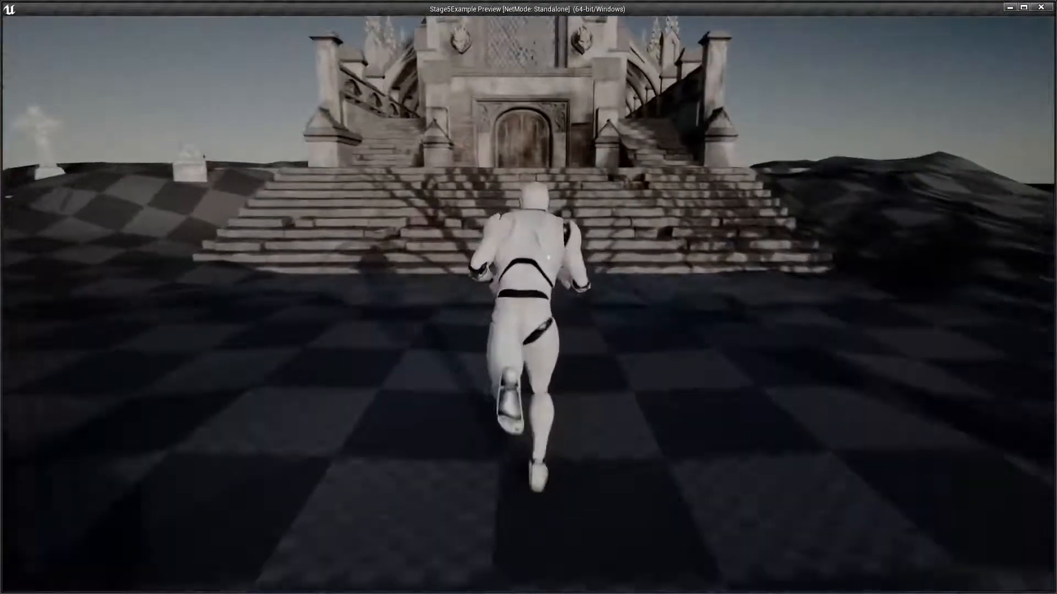
key("w")
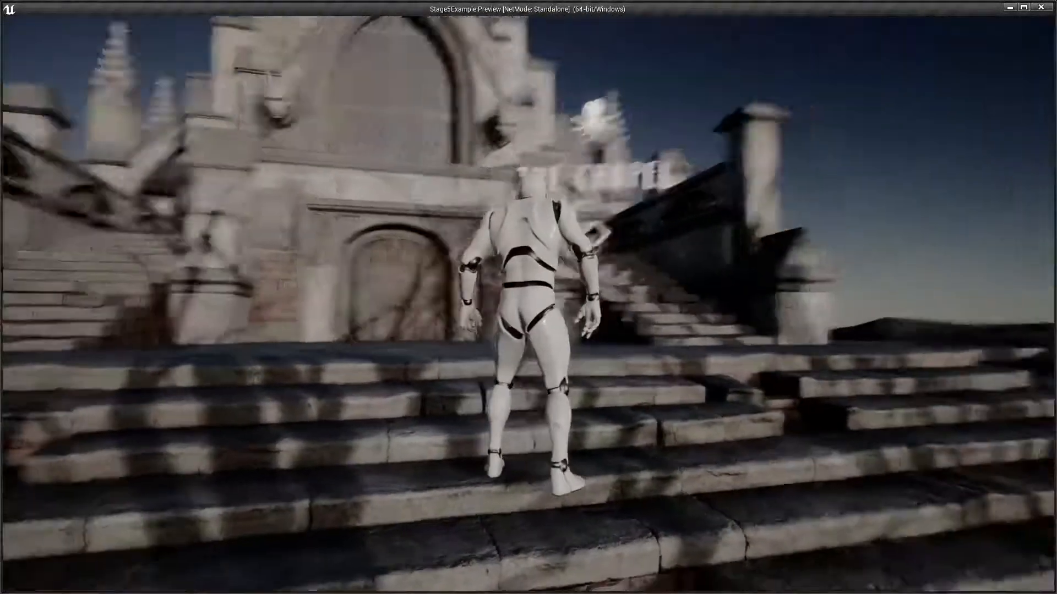
key("s")
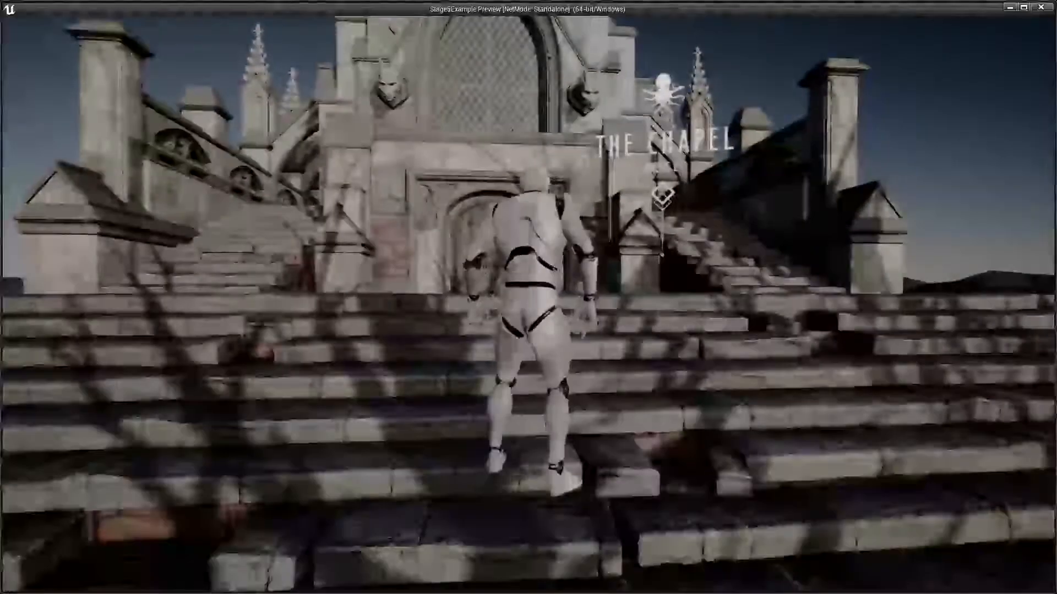
key("s")
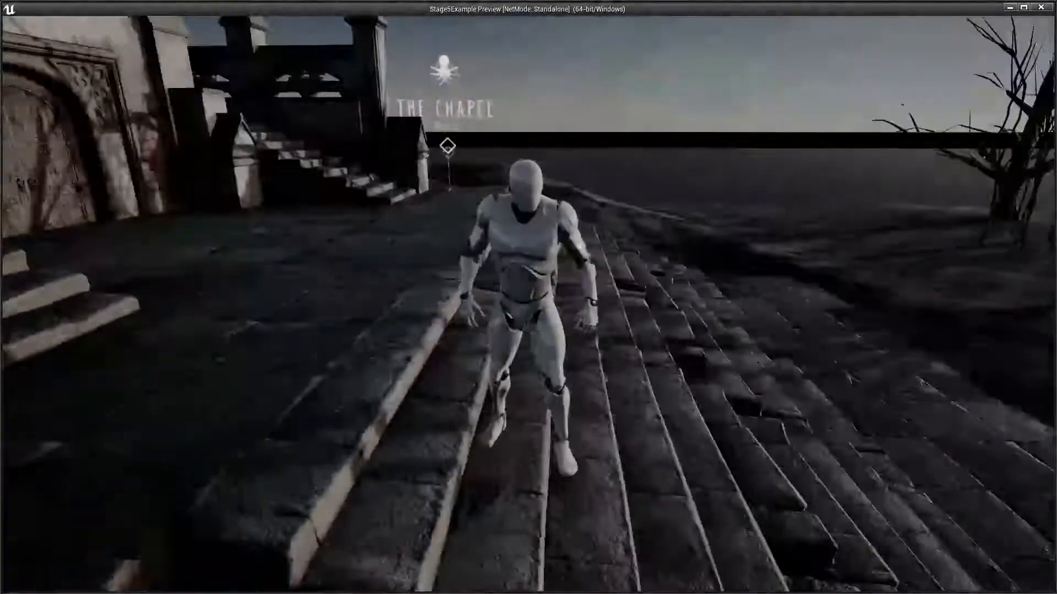
key("w")
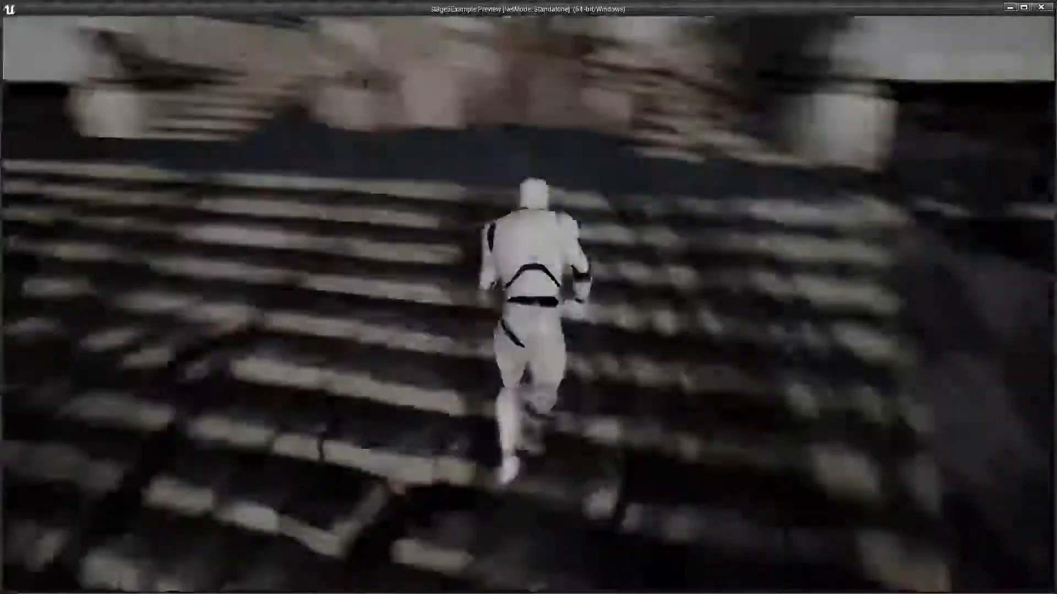
key("s")
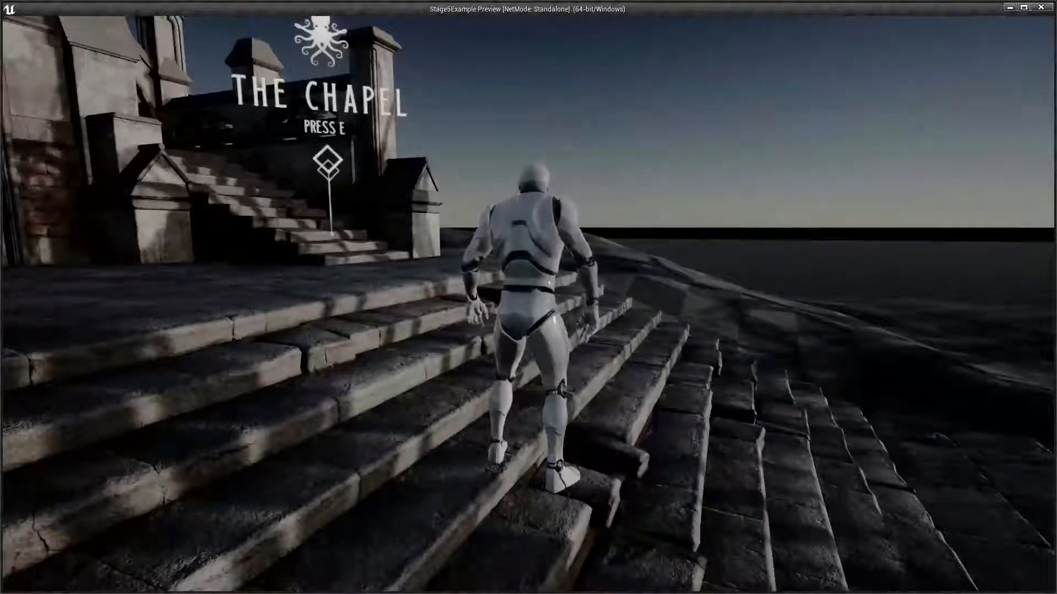
- Run the character back and forth on the steps to test The Chapel portal prompt at different distances
key("w")
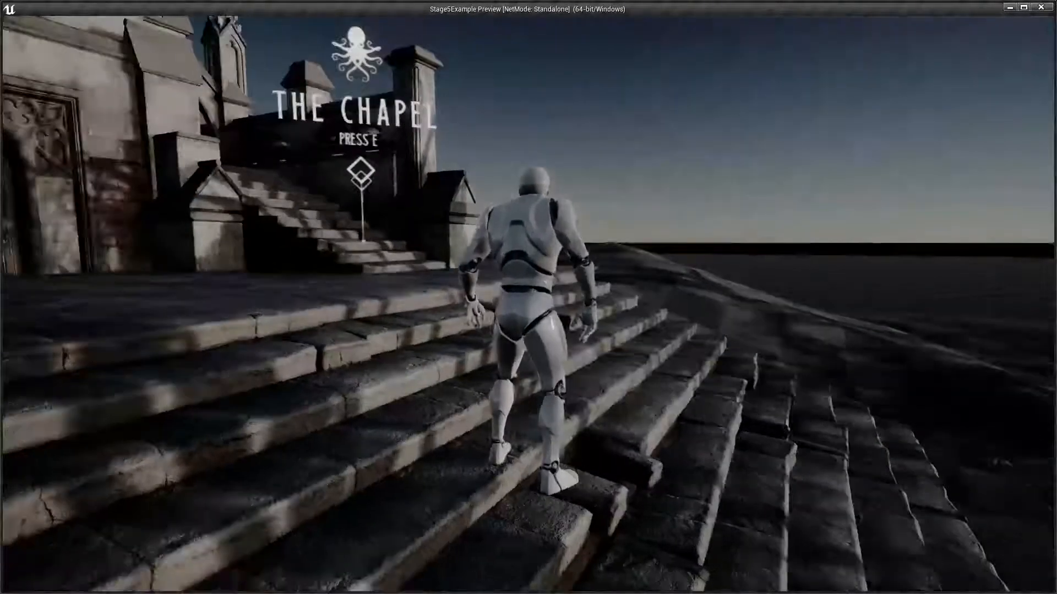
key("s")
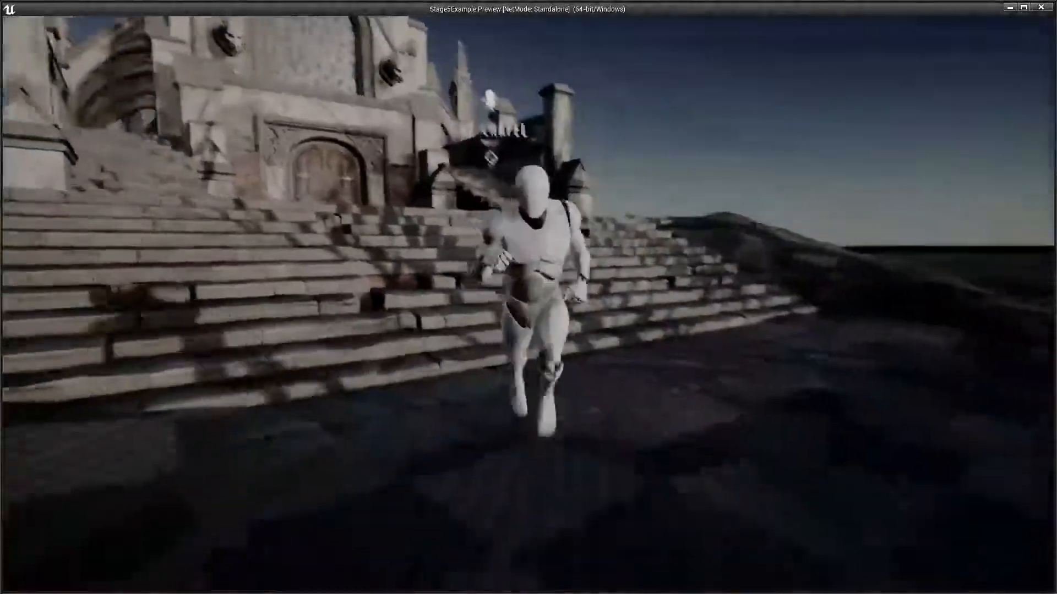
key("w")
key("w")
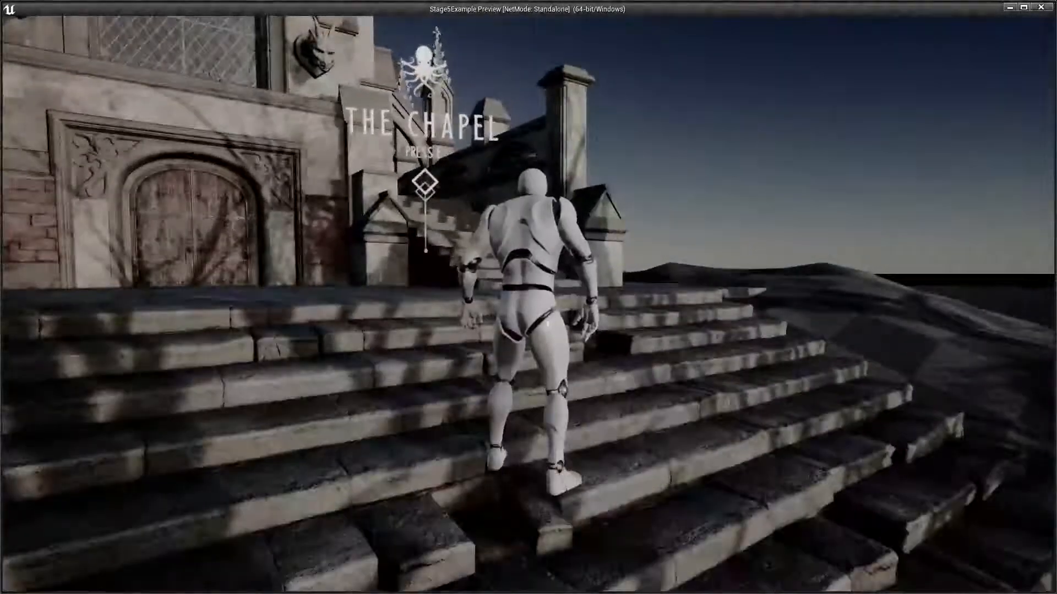
key("d")
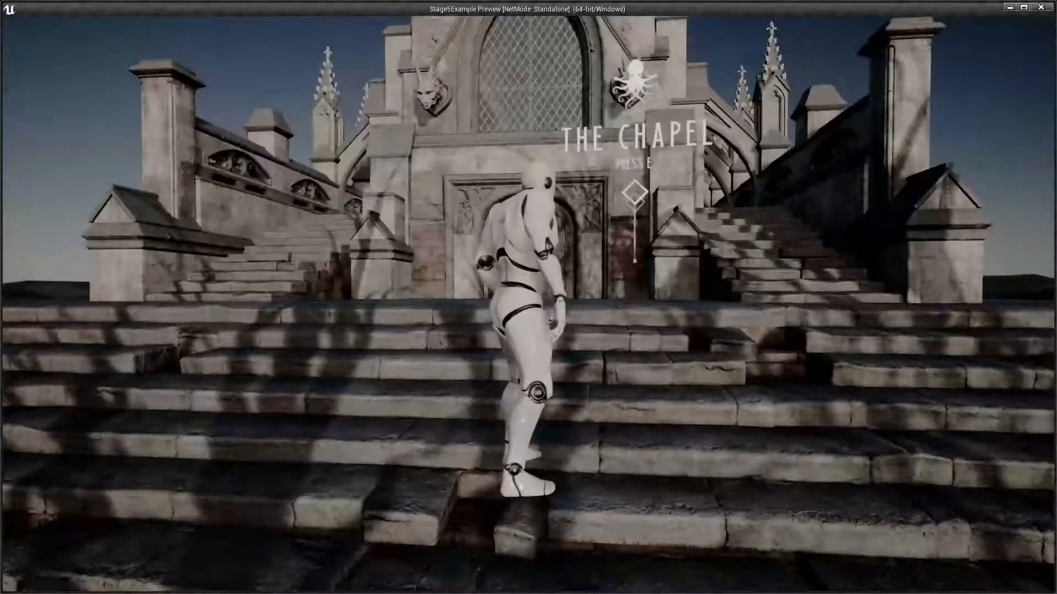
key("s")
key("w")
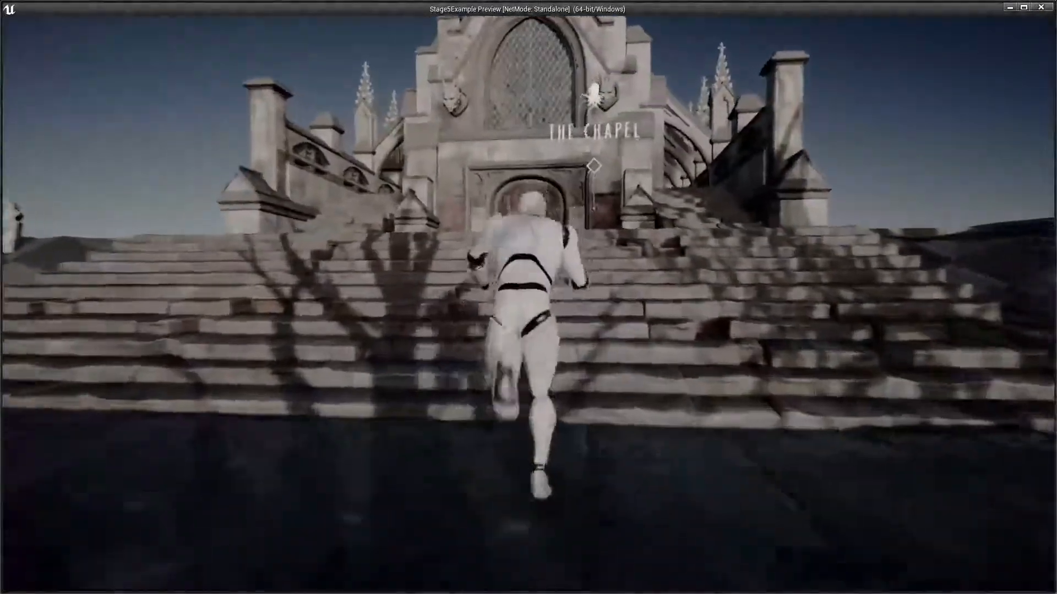
key("s")
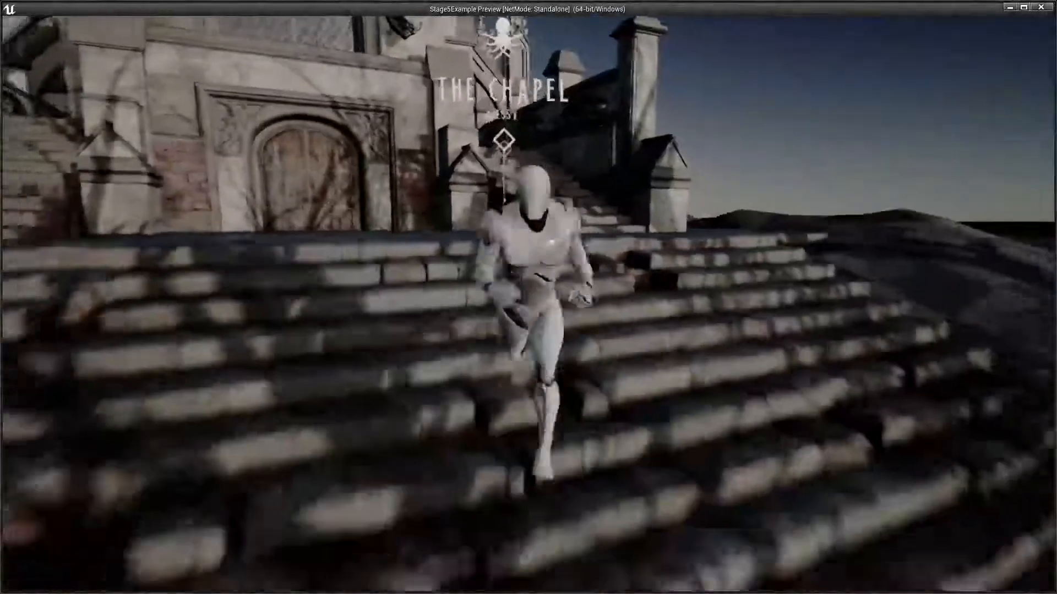
- Test the pause menu's Resume and Main Menu options, and close the game preview
key("Escape")
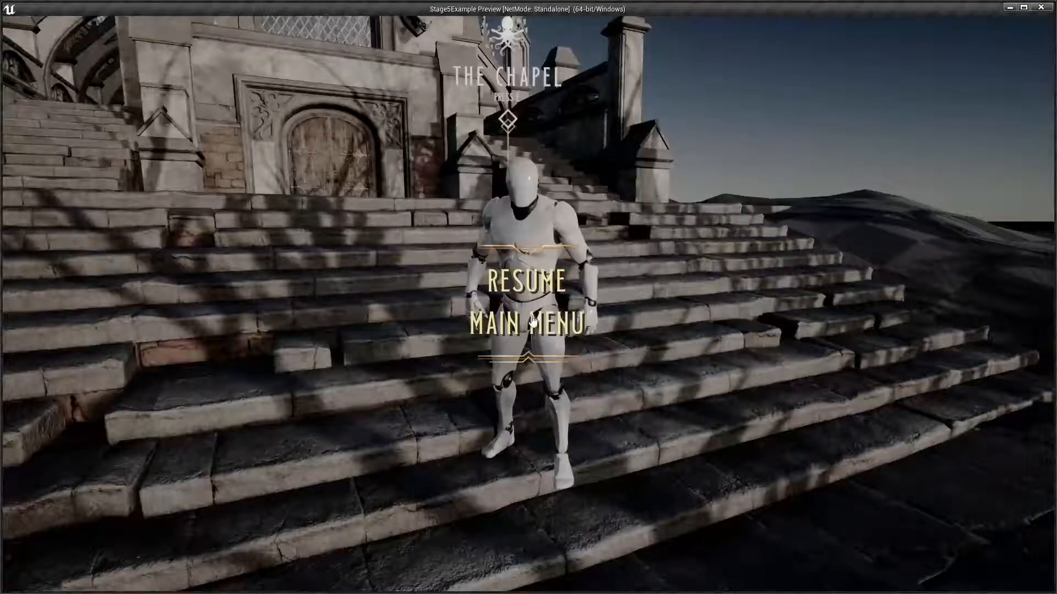
left_click(519, 276)
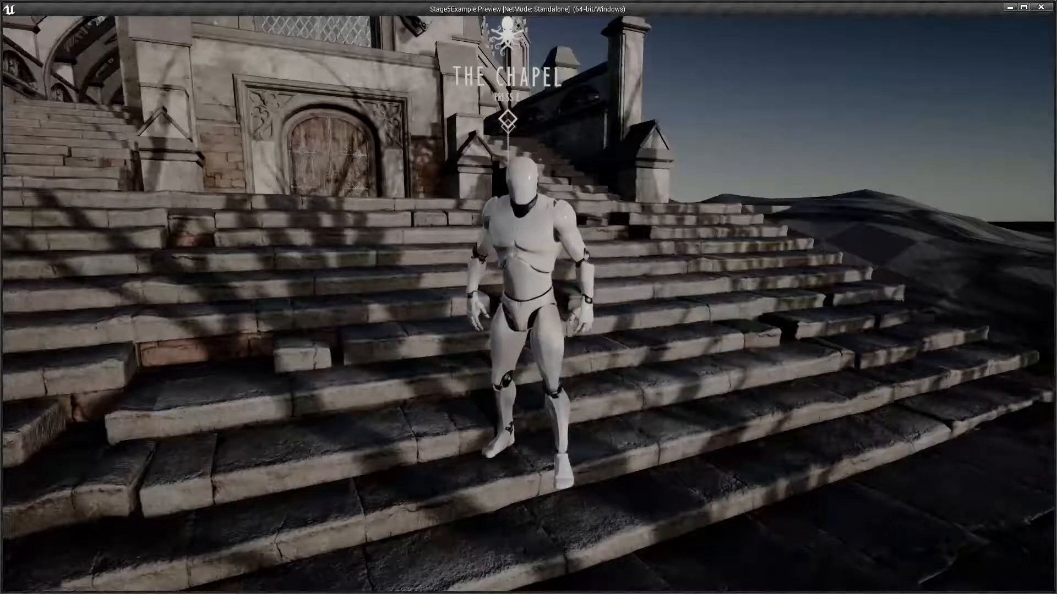
key("Escape")
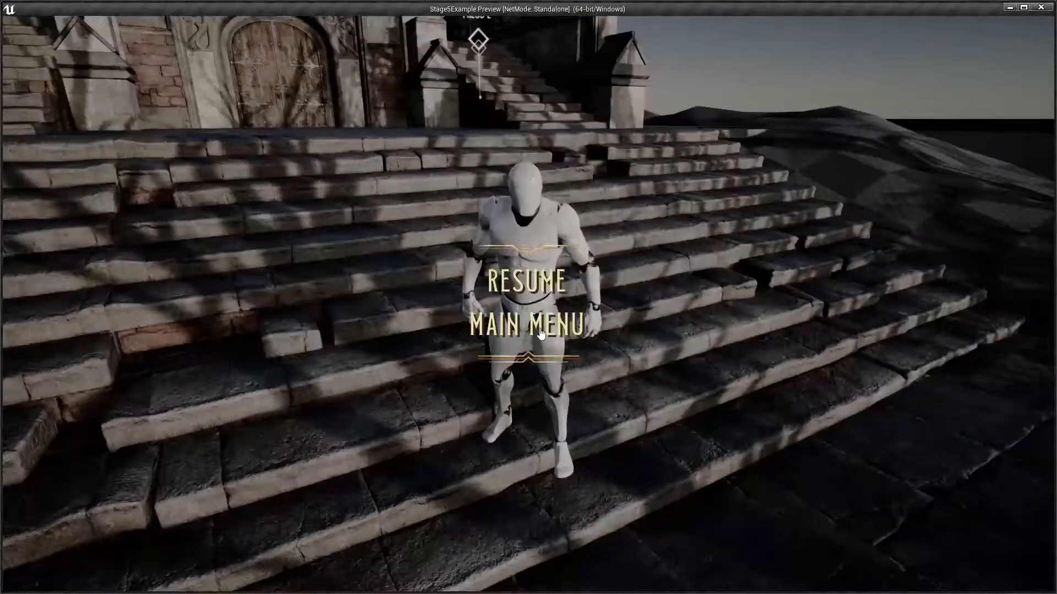
left_click(516, 355)
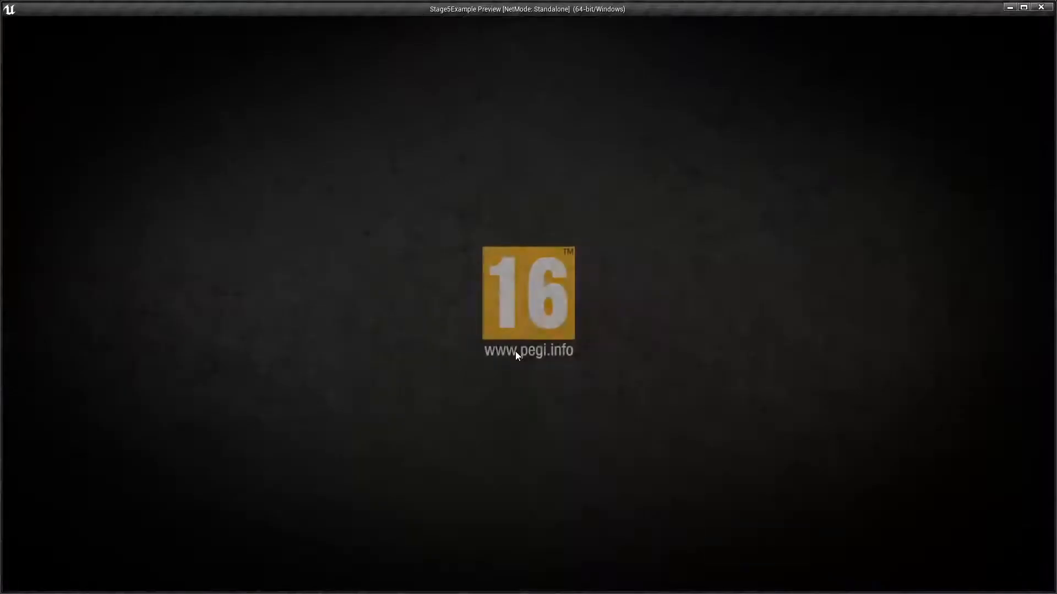
key("alt+F4")
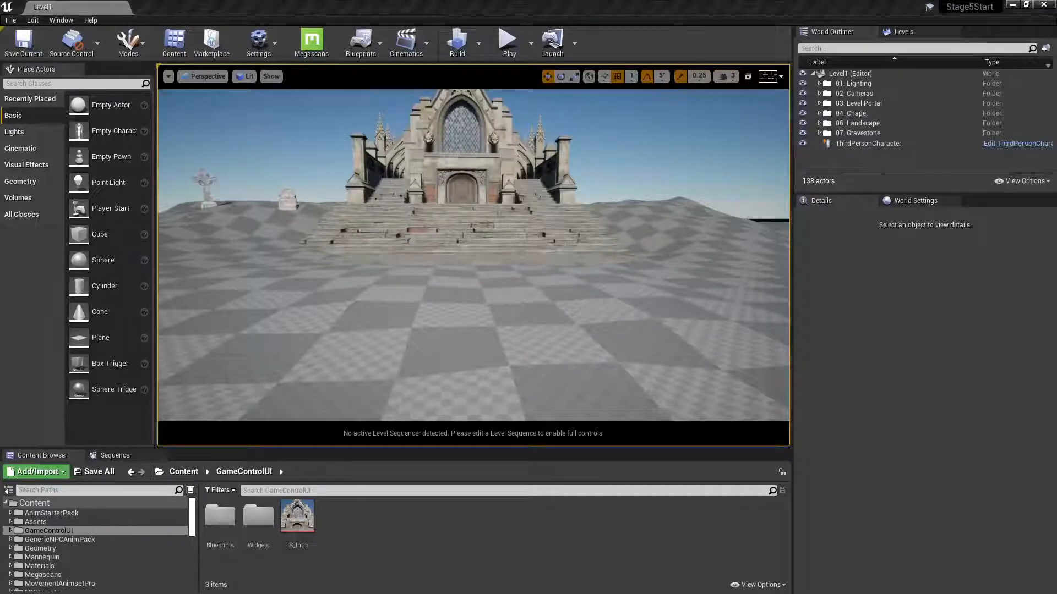
- Switch to Adobe Animate in a maximized window and examine the START text's paragraph and options settings
key("alt+Tab")
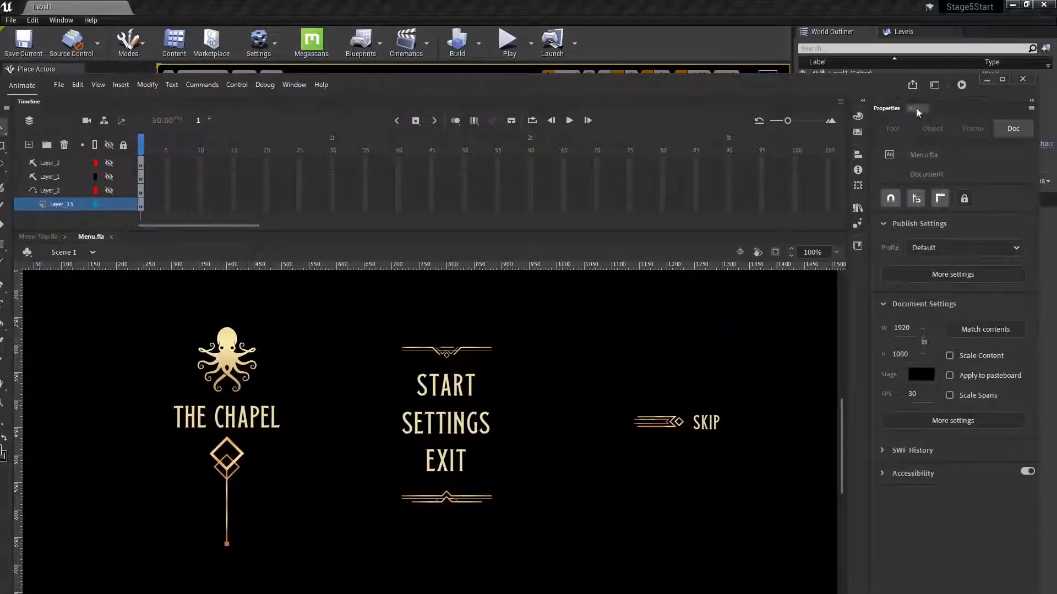
left_click(1002, 80)
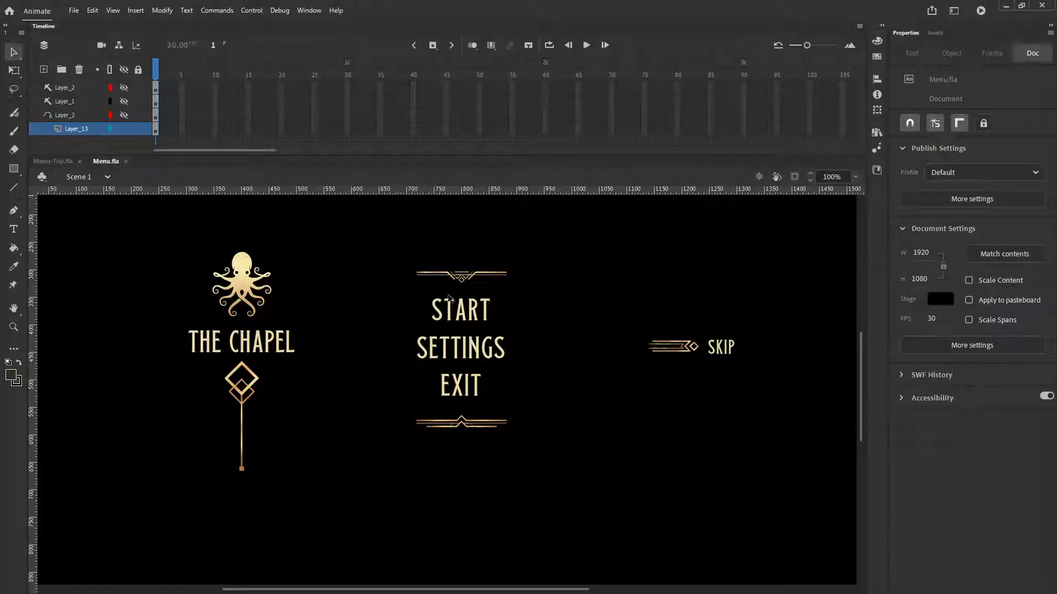
left_click(465, 318)
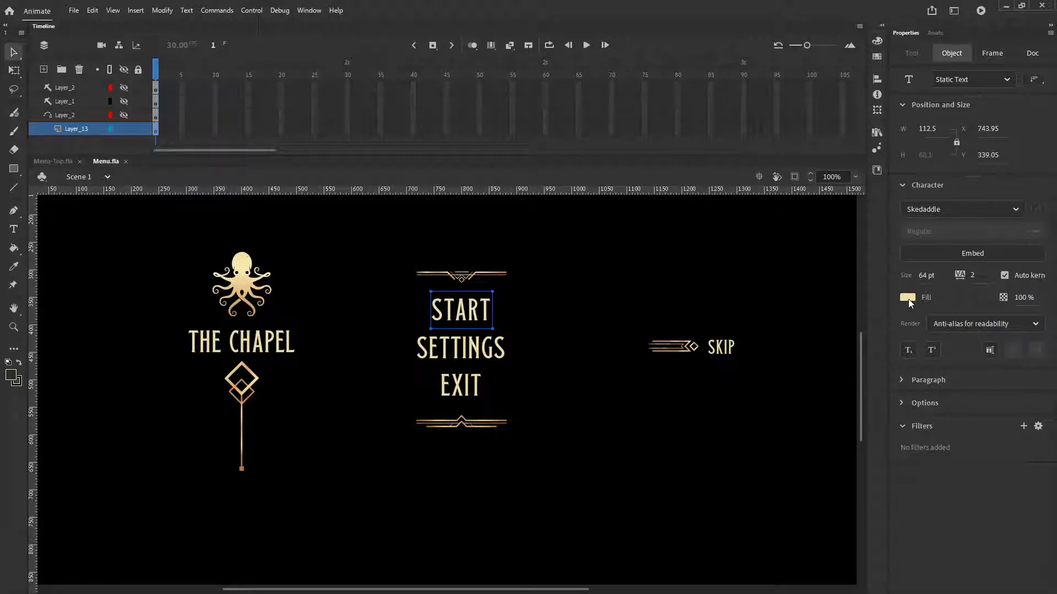
left_click(900, 380)
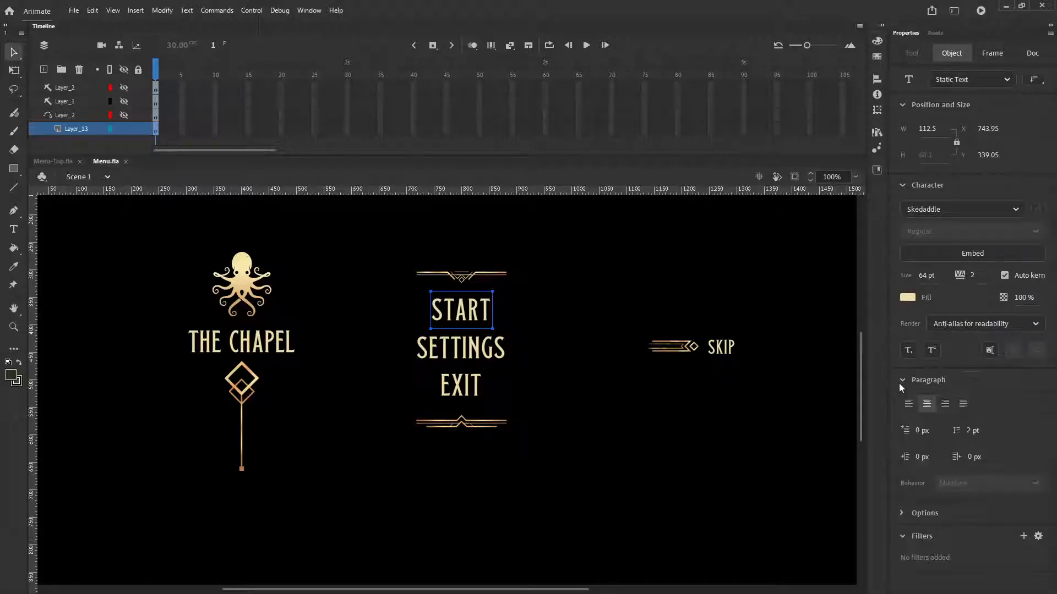
left_click(902, 382)
left_click(904, 403)
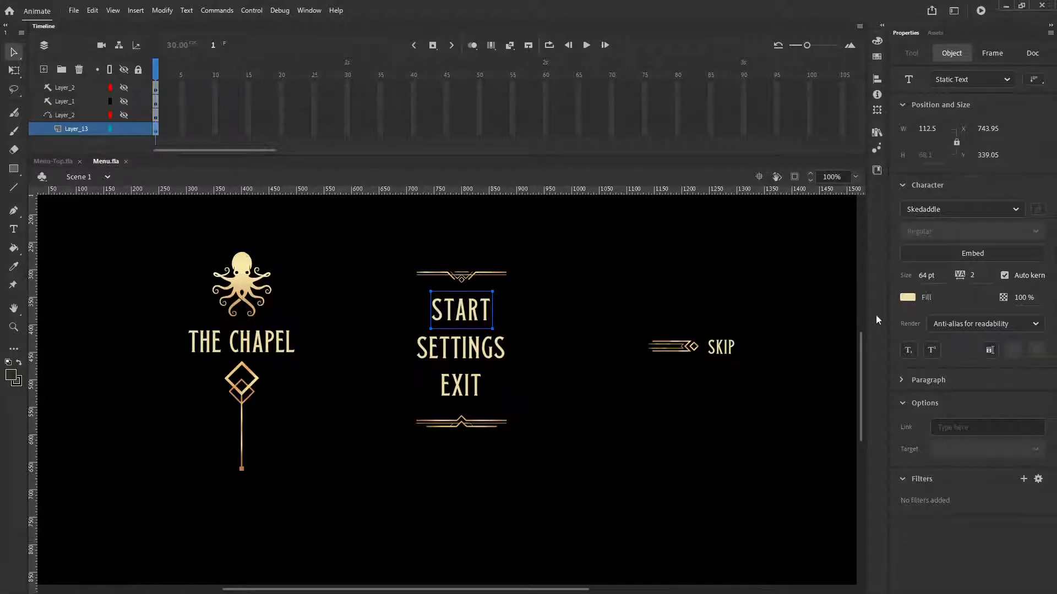
- Examine the fill colour swatches for the START text, leave them without picking a colour, and deselect the text
left_click(903, 298)
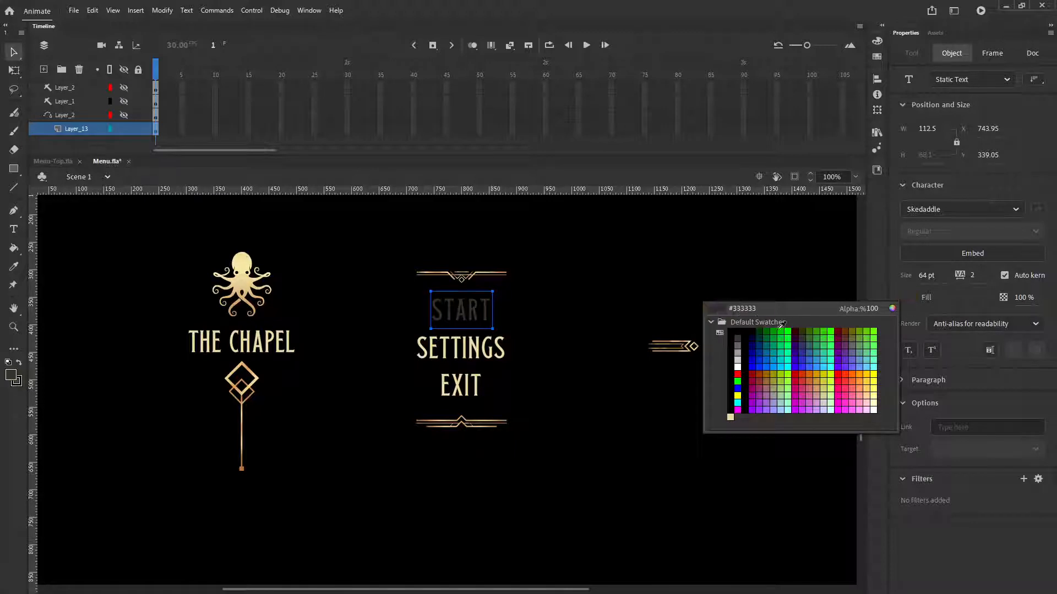
key("Escape")
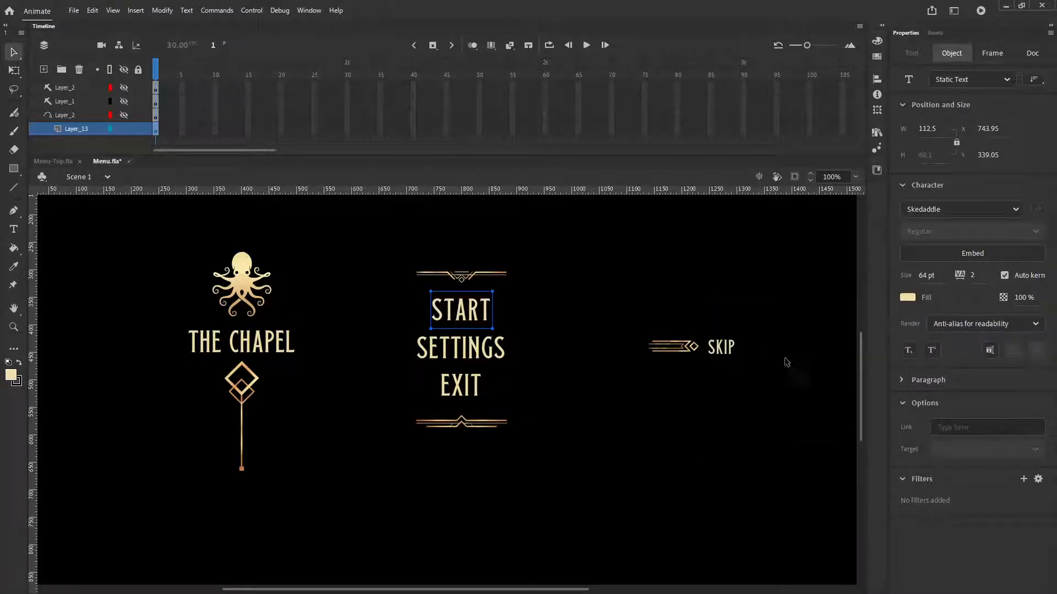
left_click(584, 346)
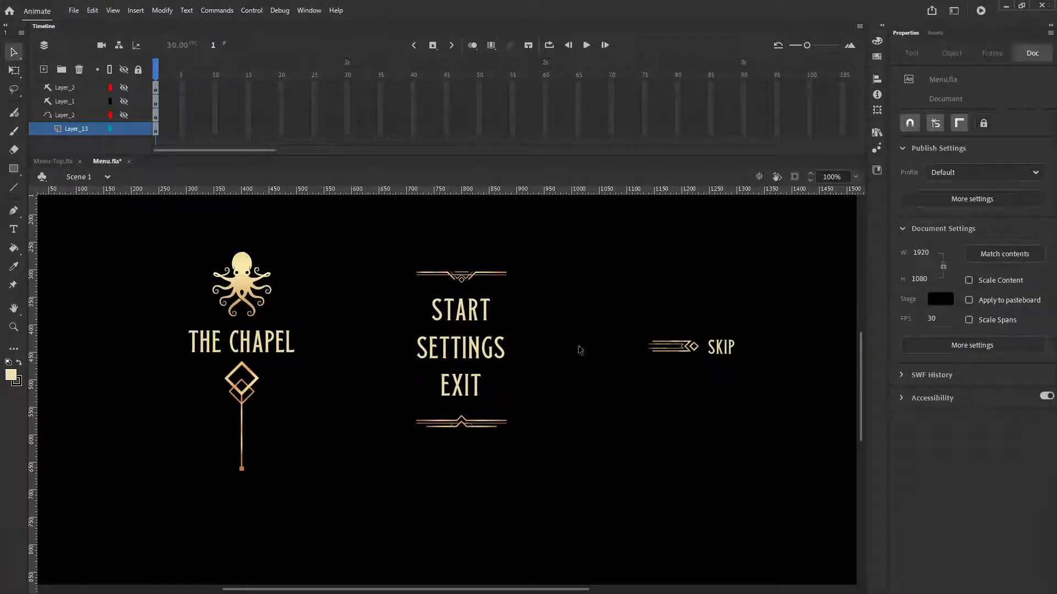
- Compare the text properties of the START and THE CHAPEL labels, and clear the selection
left_click(450, 315)
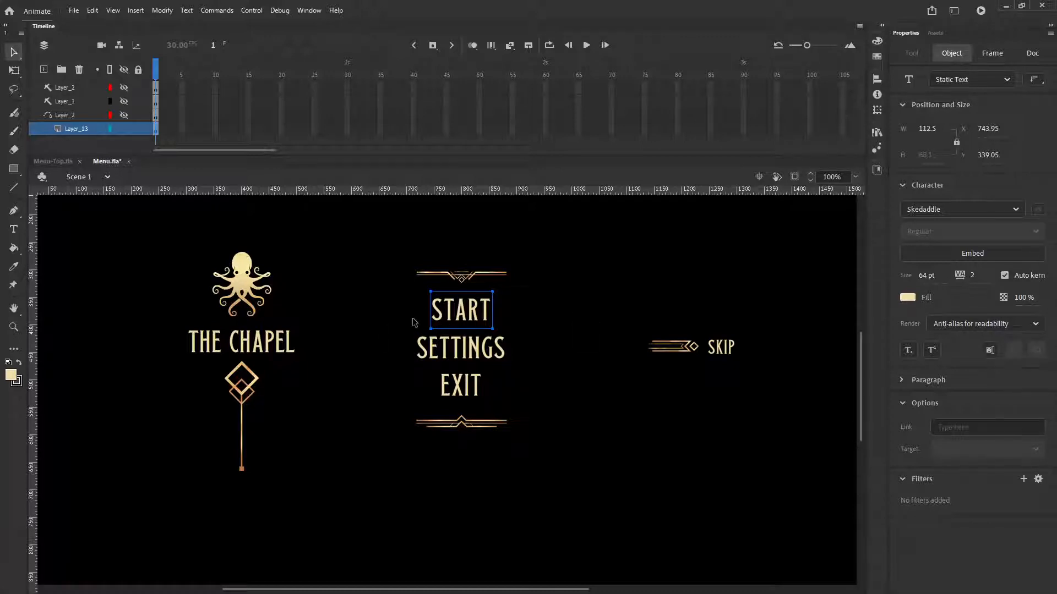
left_click(237, 347)
left_click(212, 389)
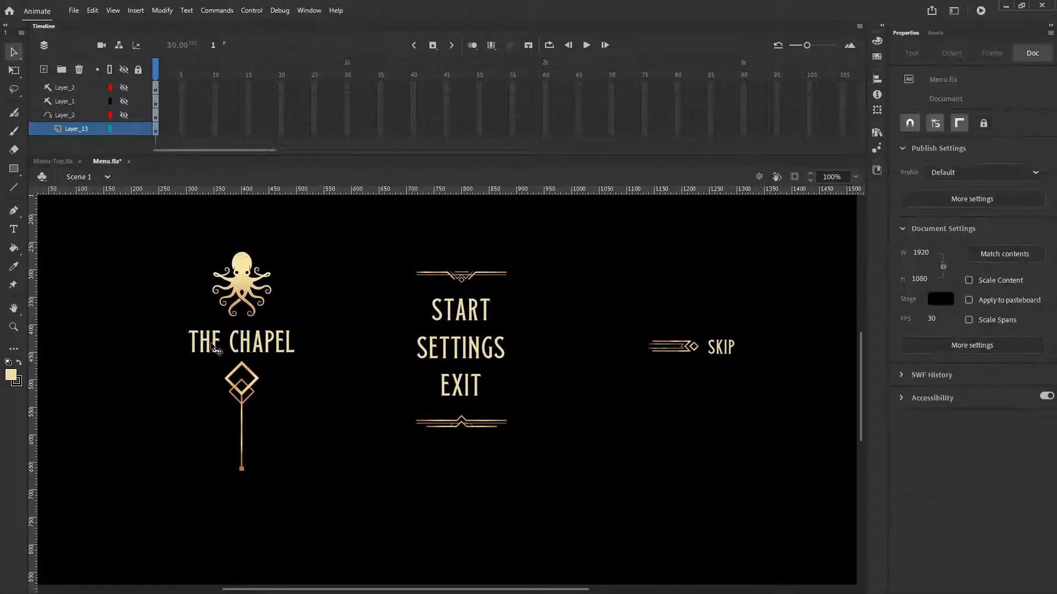
left_click(218, 350)
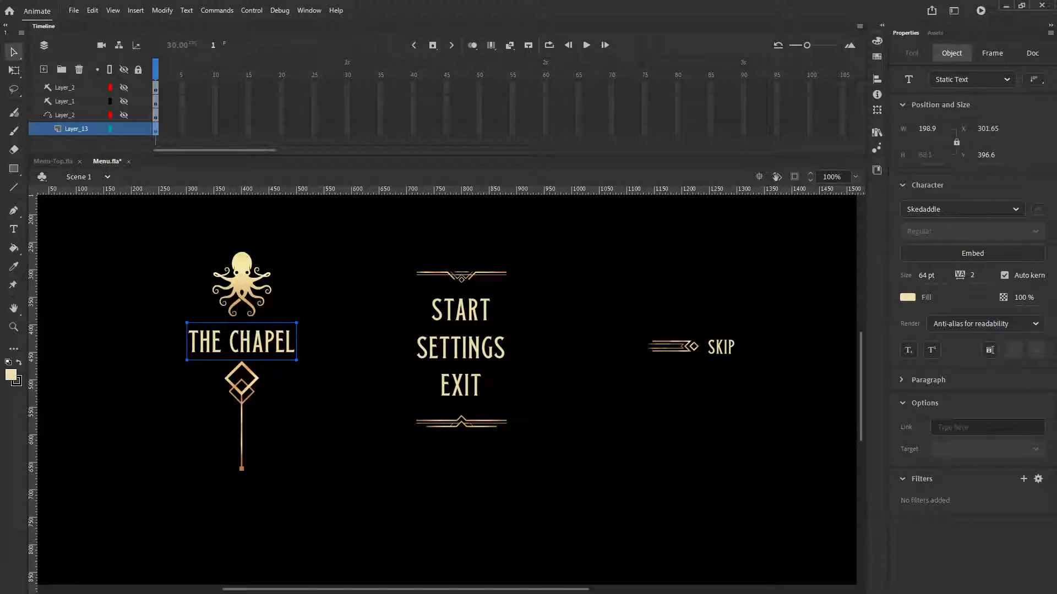
left_click(355, 337)
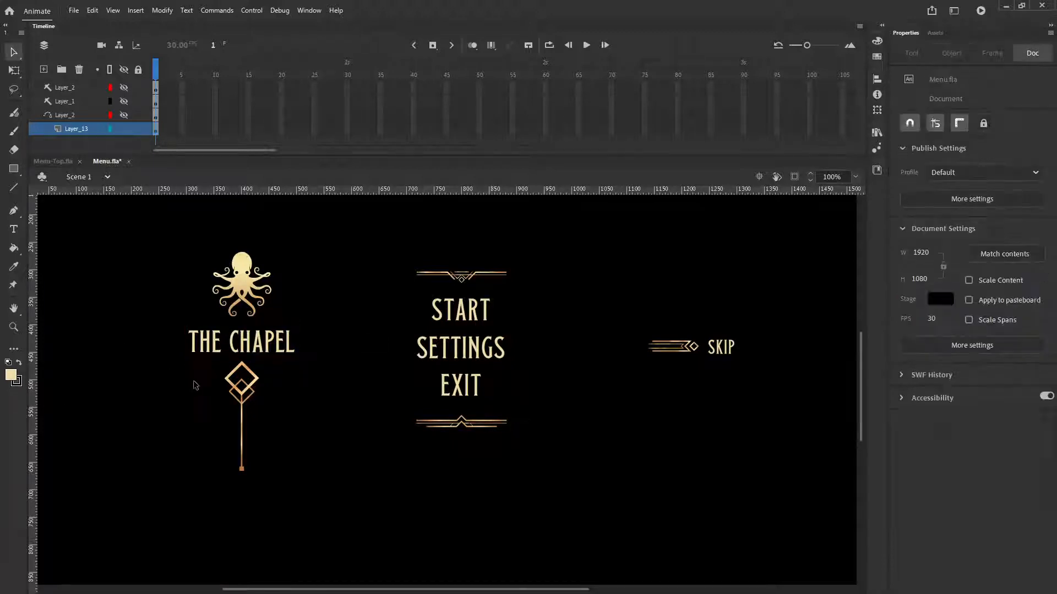
- Examine the gold line ornament above the START text up close
left_click(436, 275)
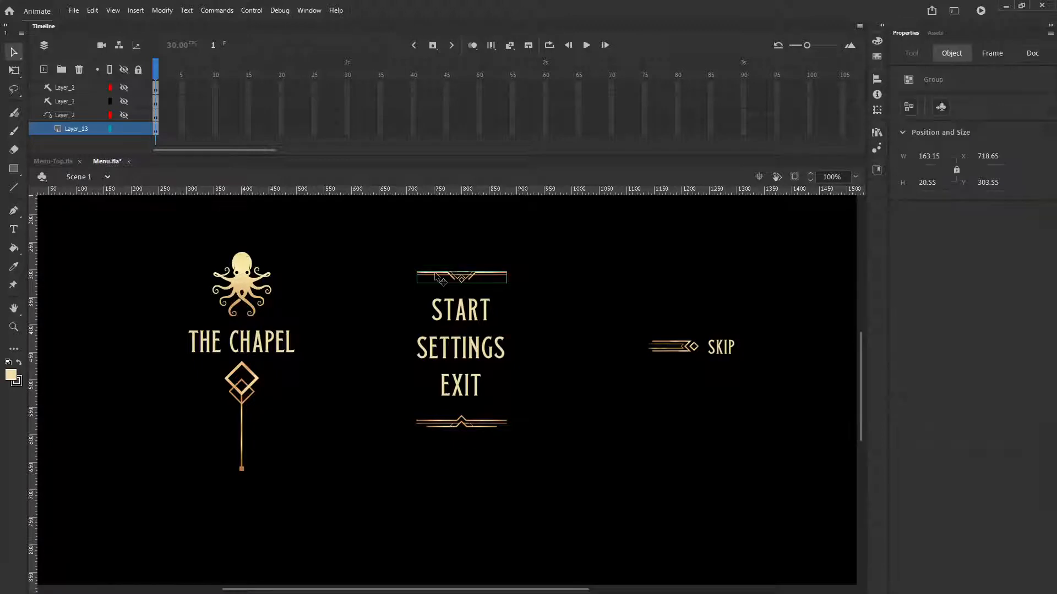
scroll(455, 285, "up", 3)
scroll(455, 286, "down", 3)
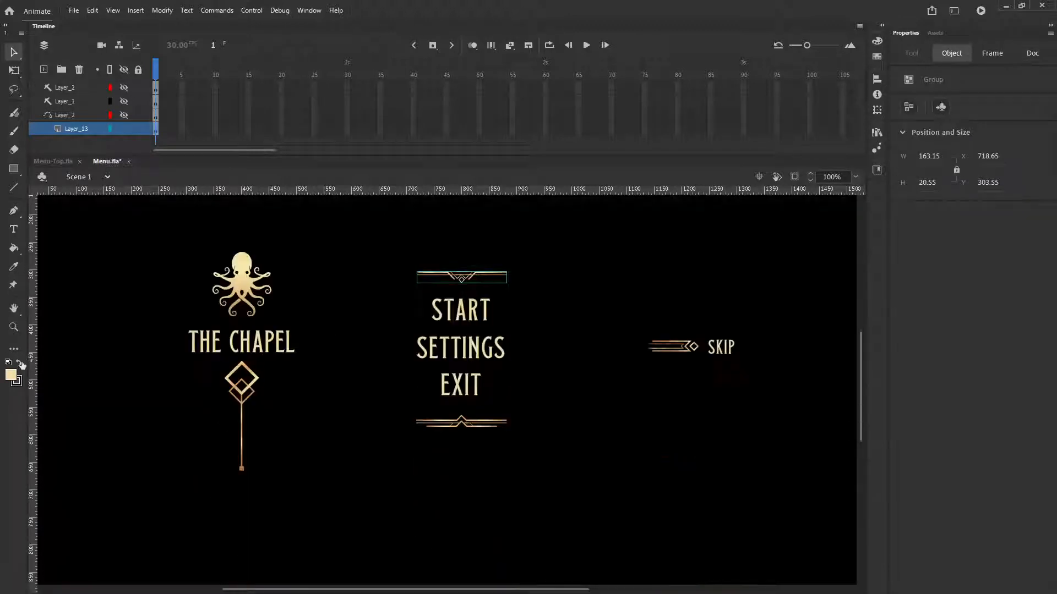
left_click(14, 327)
left_click(463, 281)
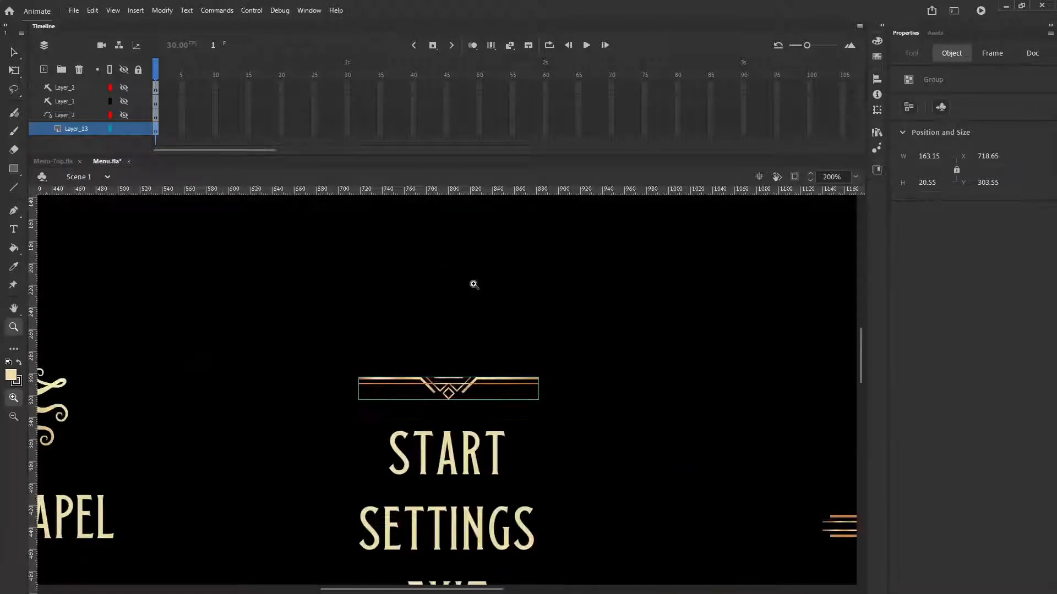
left_click(459, 386)
left_click(447, 413)
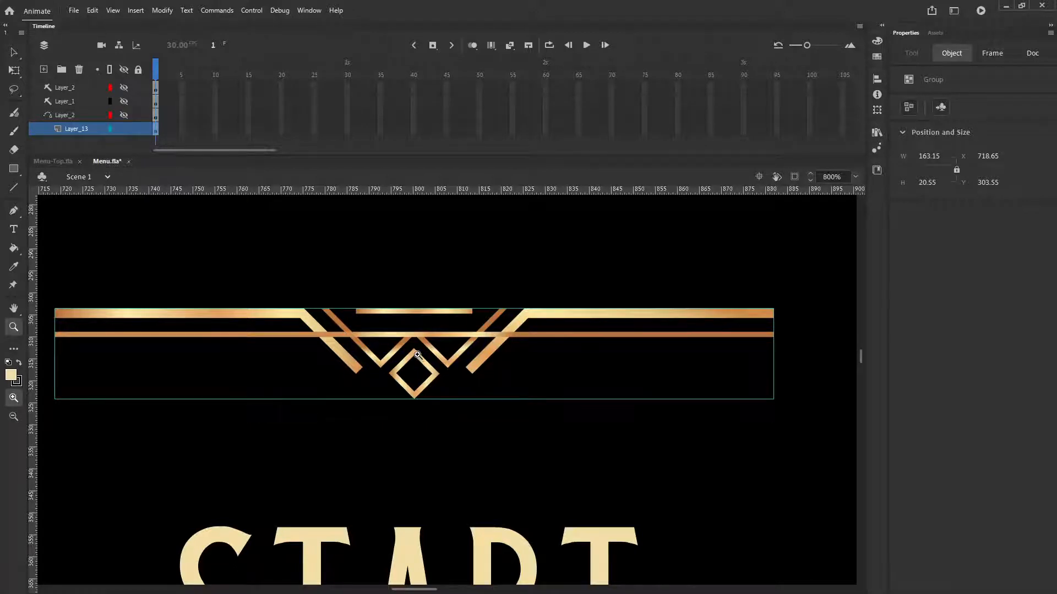
left_click(858, 176)
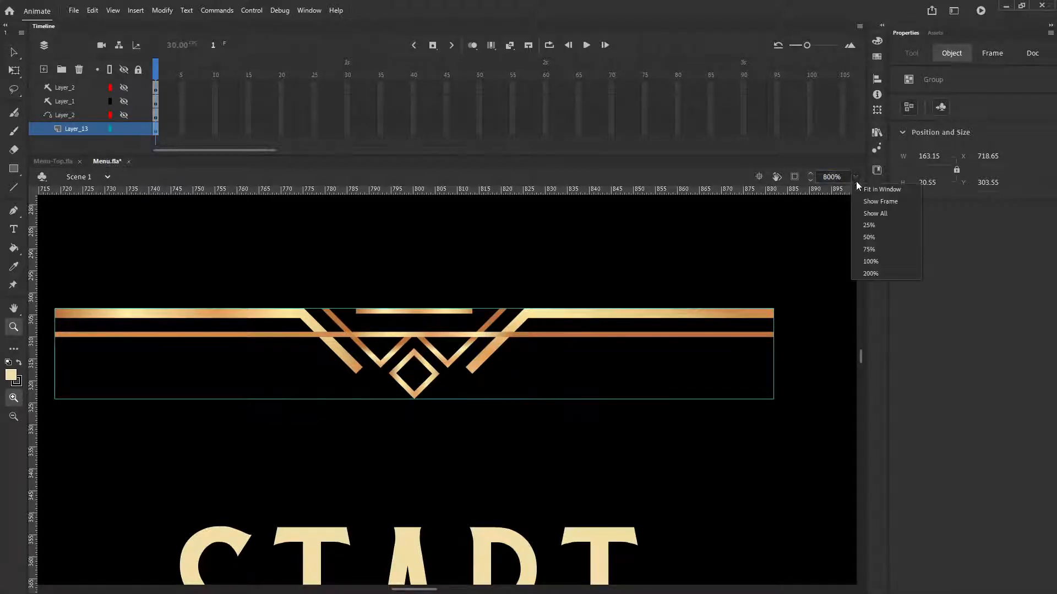
left_click(870, 251)
- Examine the arrow ornament beside the SKIP text up close
left_click(613, 442)
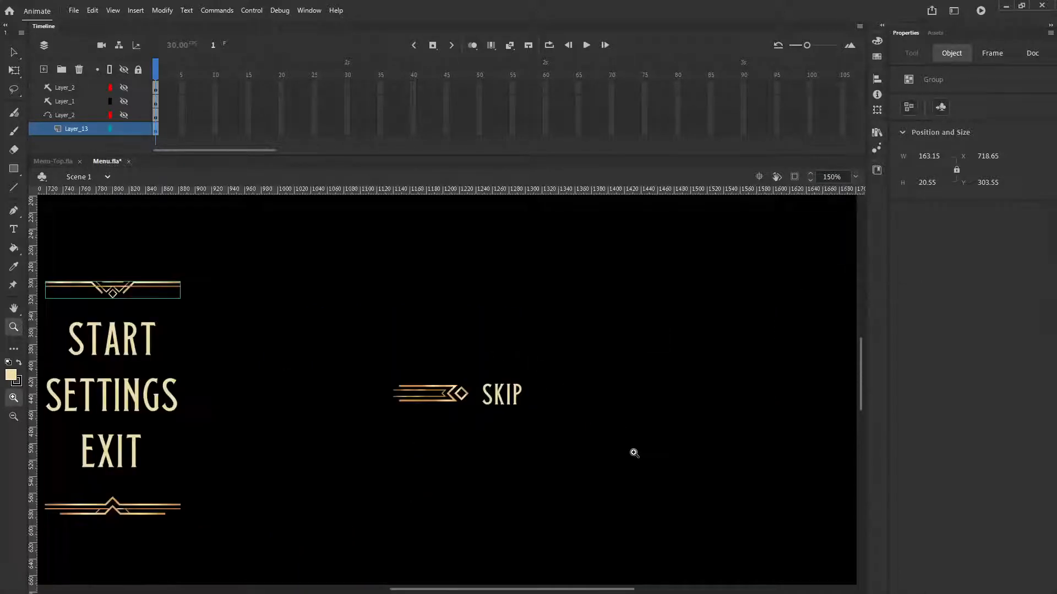
left_click(448, 391)
left_click(474, 407)
left_click(472, 407)
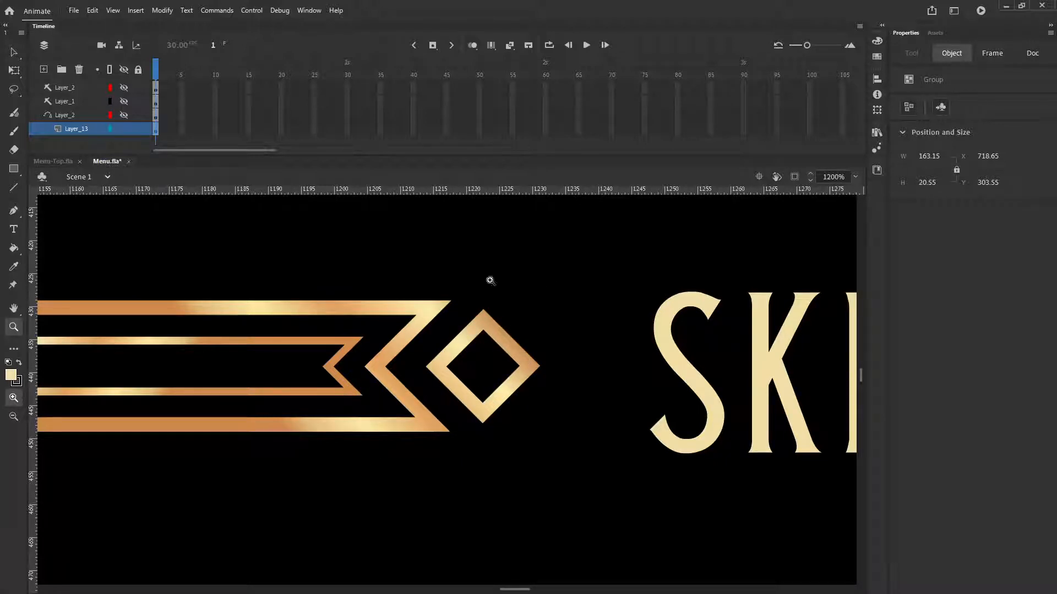
left_click(855, 177)
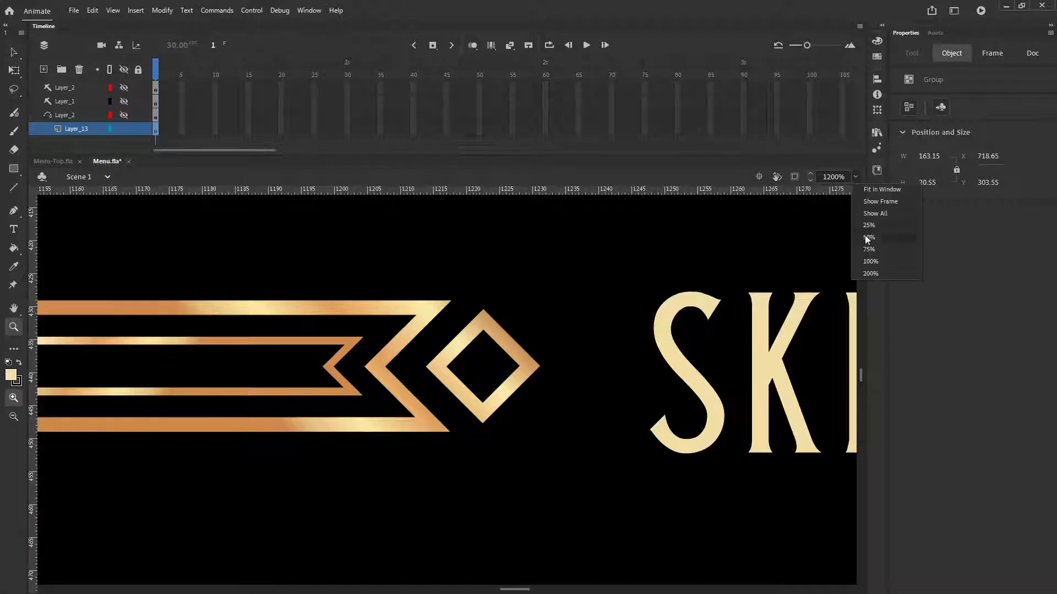
left_click(867, 250)
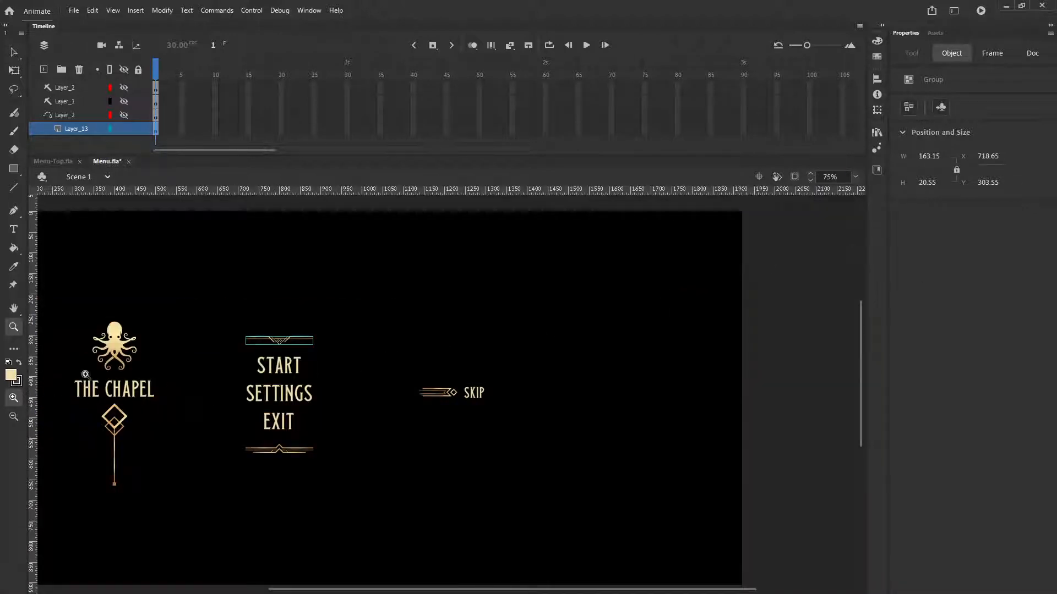
- Examine the line ornament below THE CHAPEL title and the octopus artwork above it up close
left_click(117, 487)
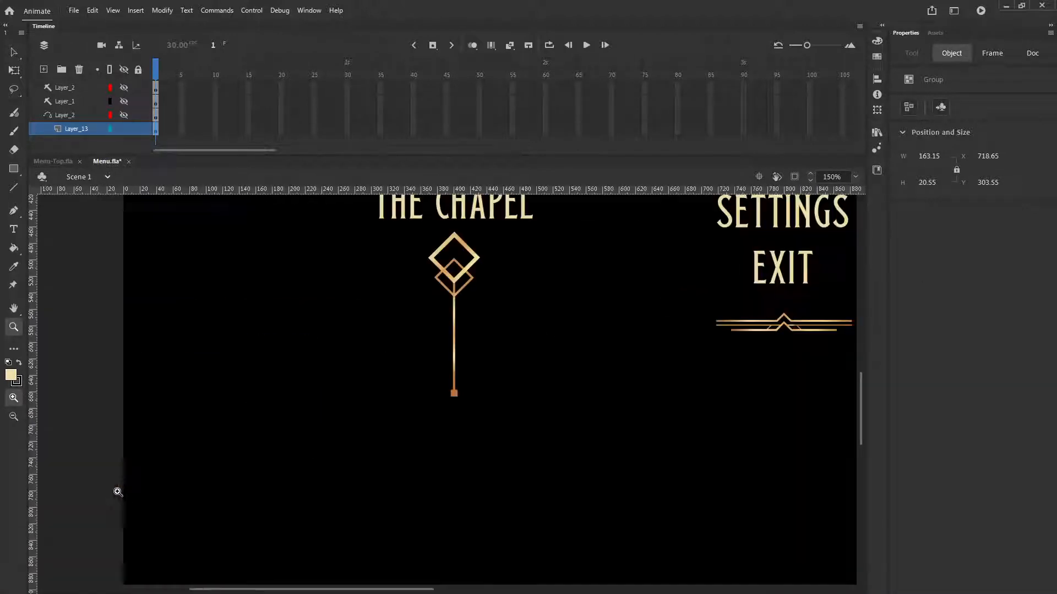
left_click(443, 375)
left_click(472, 374)
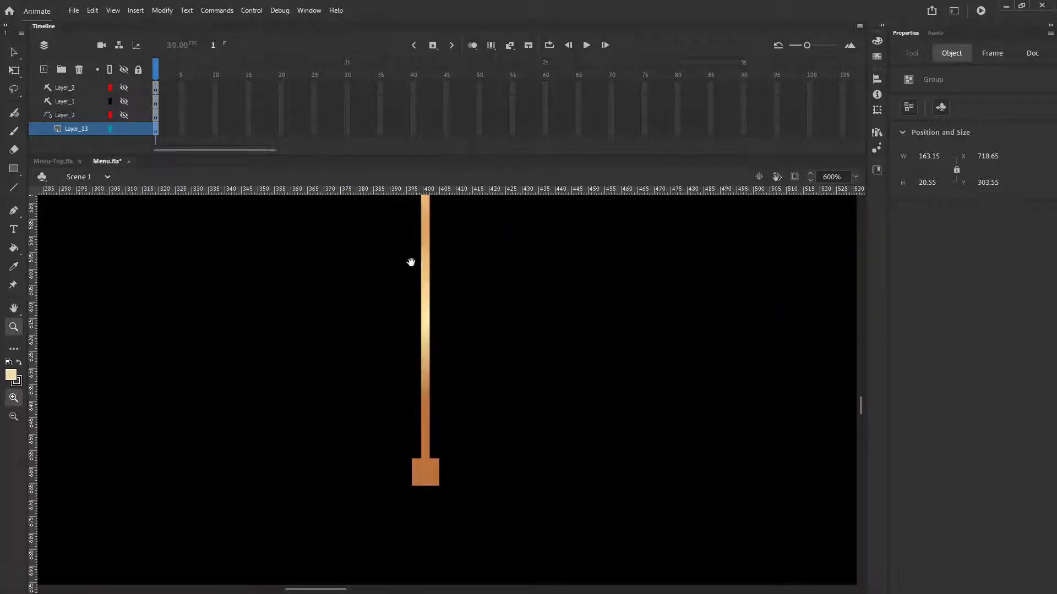
scroll(407, 270, "up", 10)
scroll(357, 362, "up", 10)
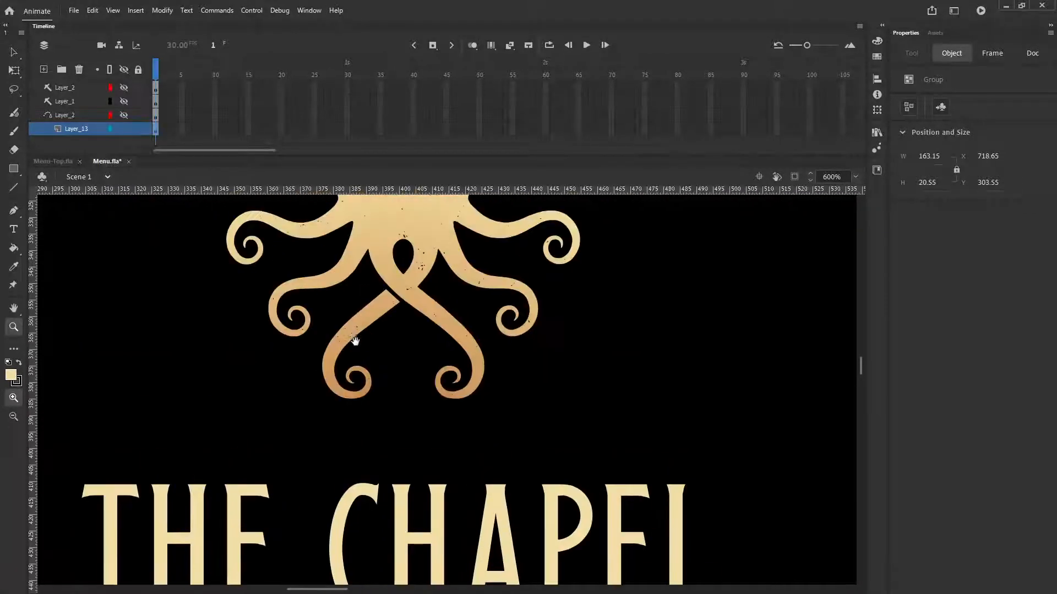
left_click_drag(340, 493, 312, 244)
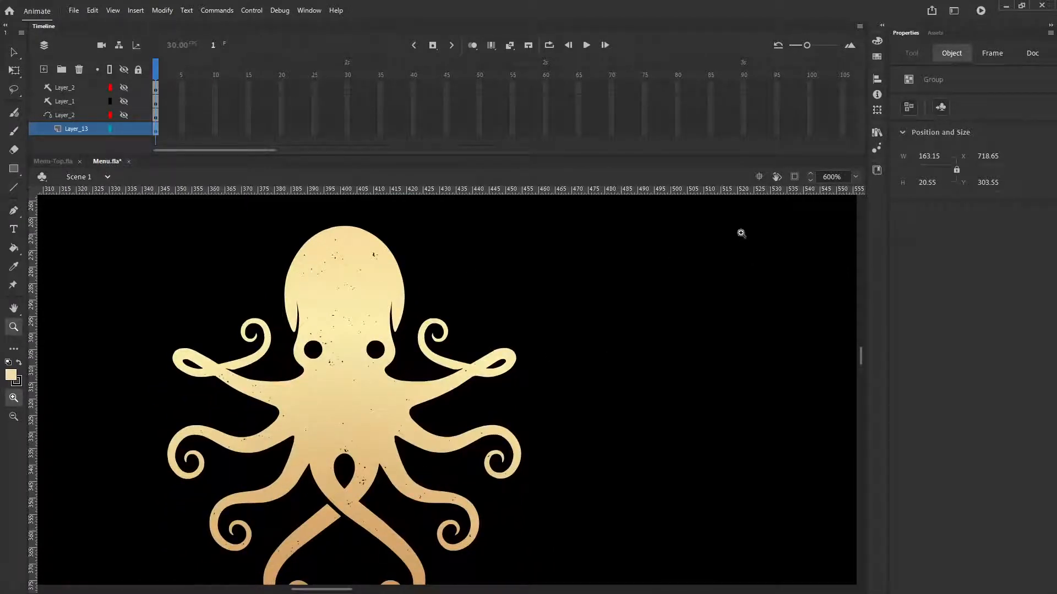
left_click(856, 177)
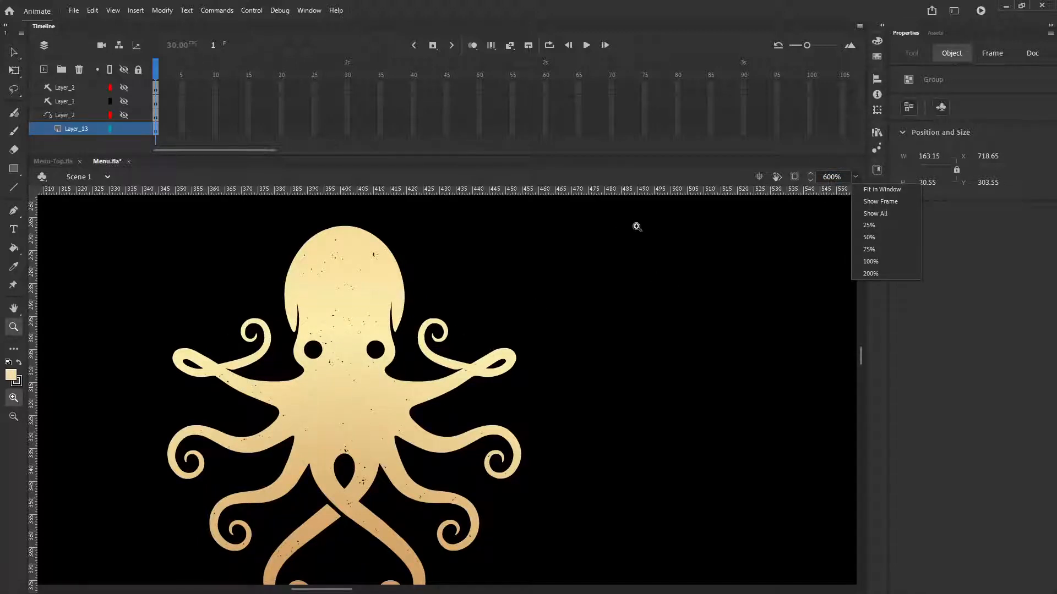
left_click(856, 178)
left_click(857, 178)
left_click(869, 250)
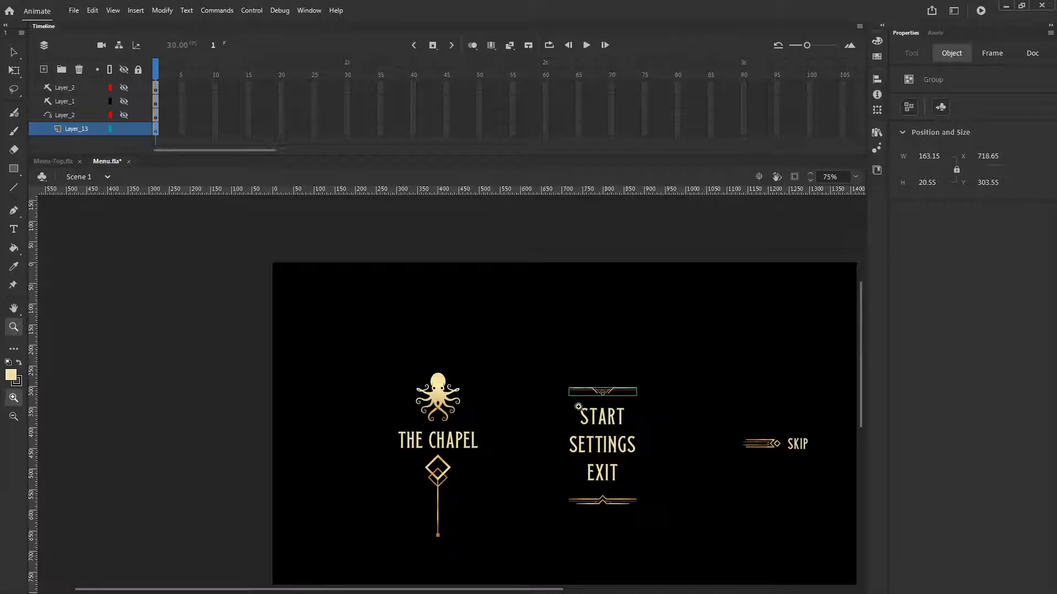
- Lock all layers of the menu artwork and make every layer visible
left_click(624, 394)
left_click(454, 422)
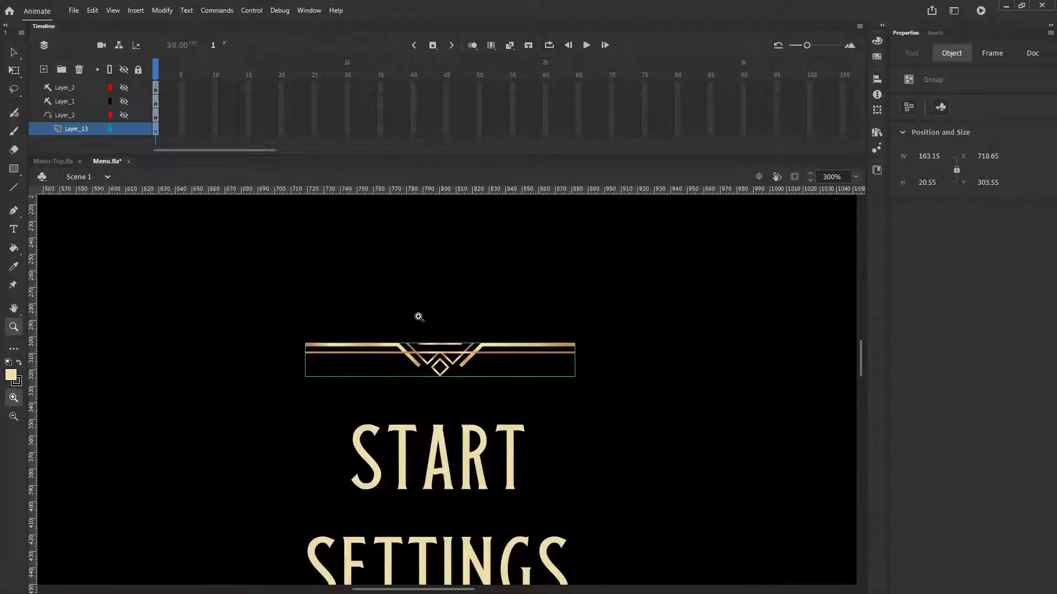
left_click_drag(419, 304, 372, 401)
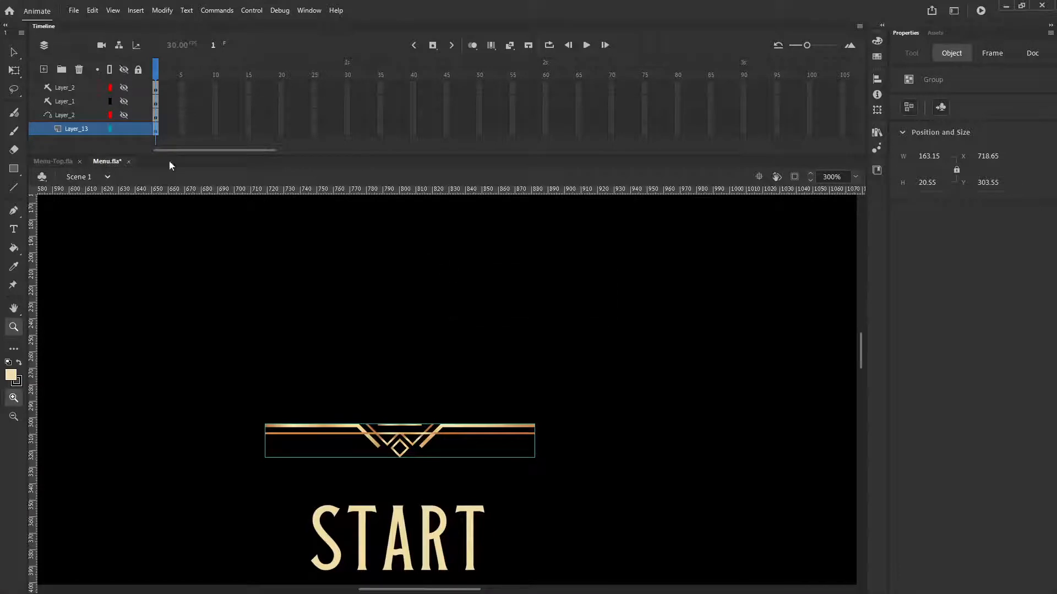
left_click(128, 73)
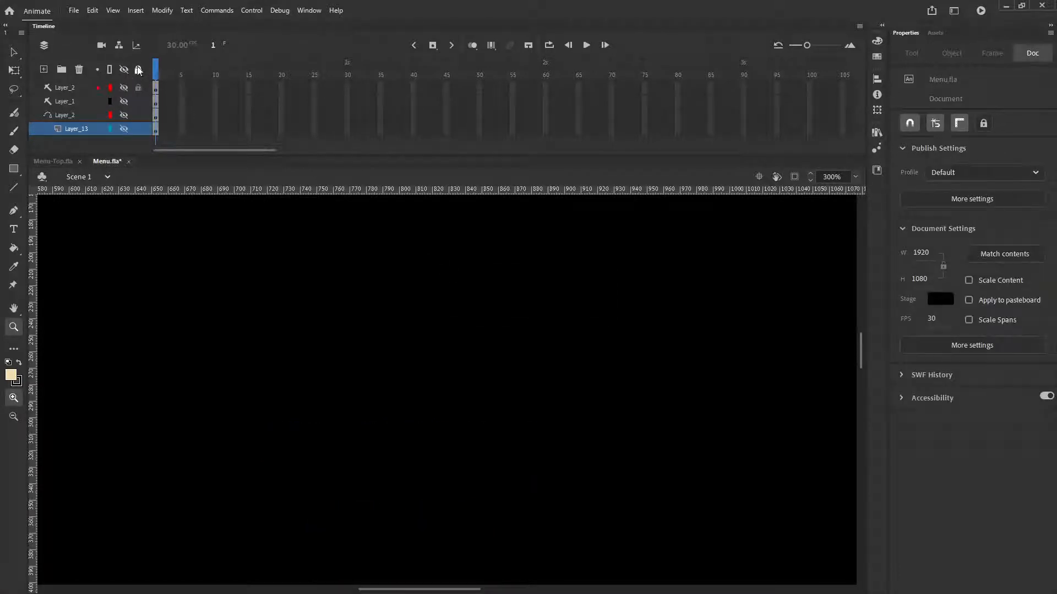
left_click(138, 70)
left_click(125, 71)
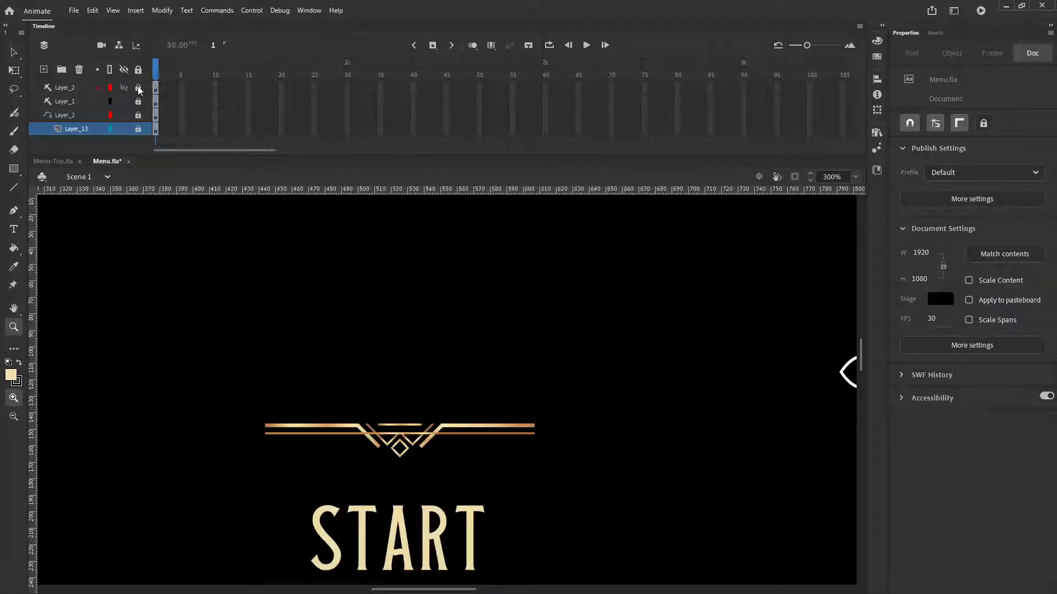
- Add a new layer above the top Layer_2, and hide both Layer_2 layers and Layer_1
left_click(55, 88)
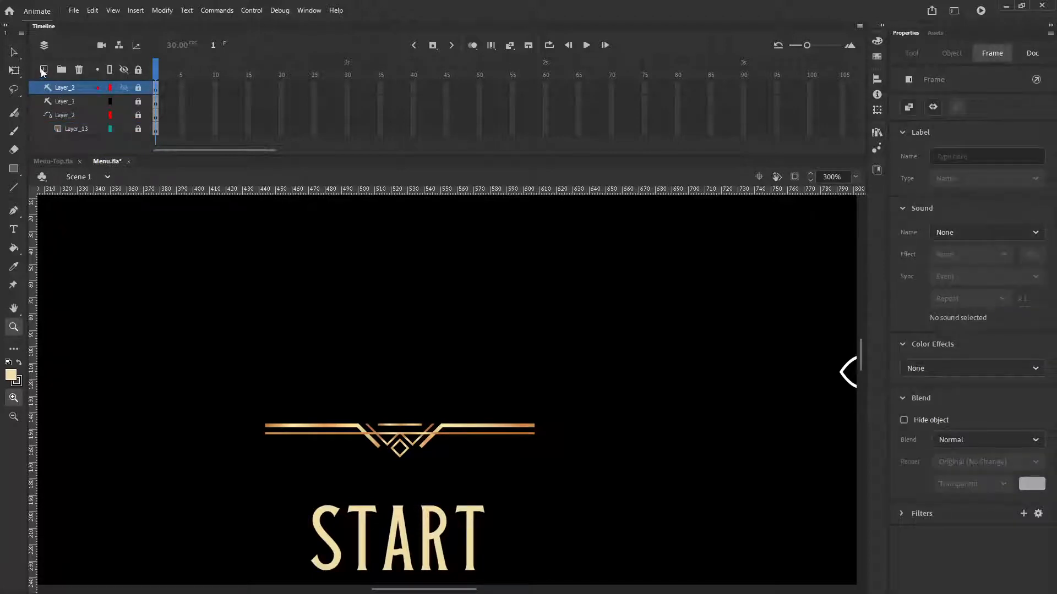
left_click(43, 69)
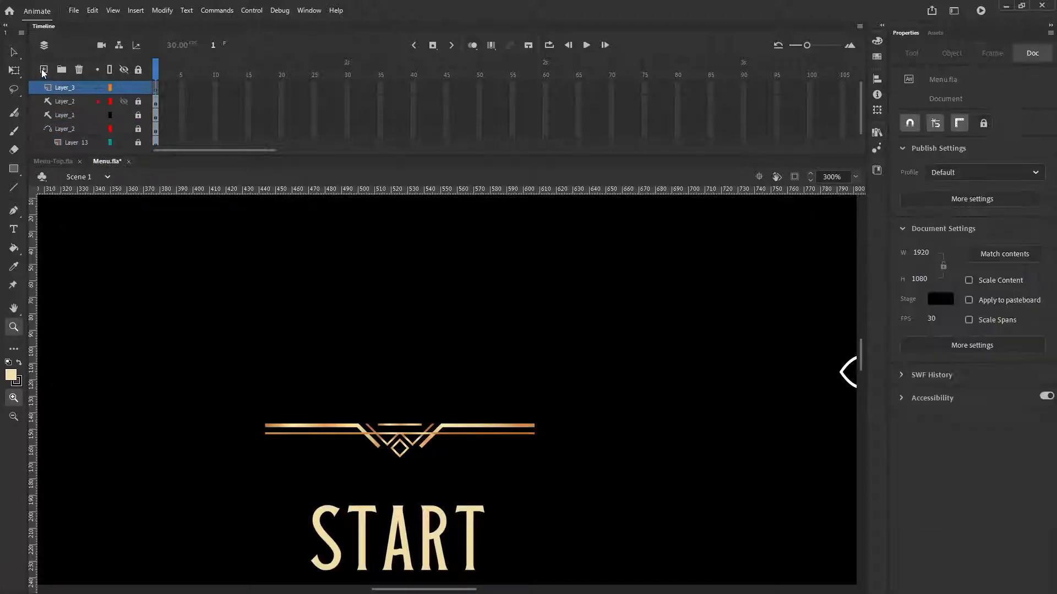
left_click(124, 101)
left_click_drag(127, 120, 126, 145)
left_click(126, 143)
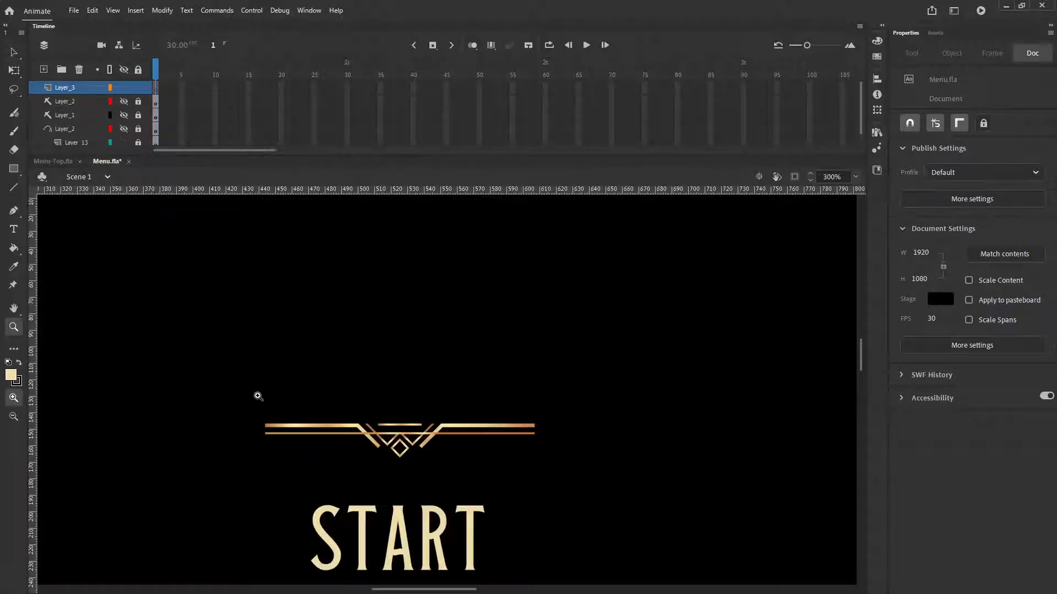
- Select the first frame of Layer_3 and place a horizontal guide just above the ornament over the START text
left_click(365, 438)
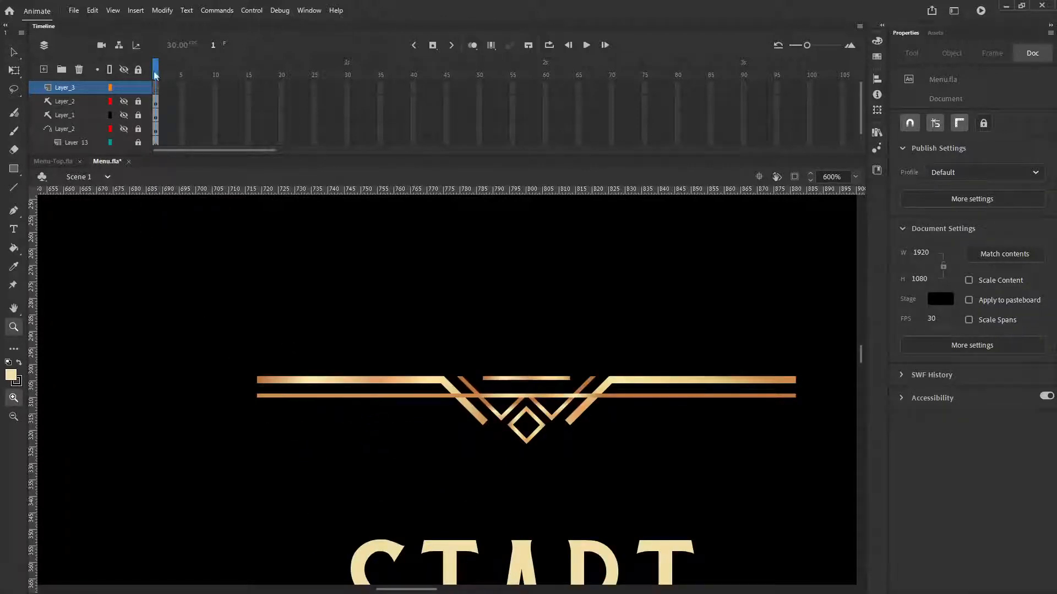
left_click(154, 87)
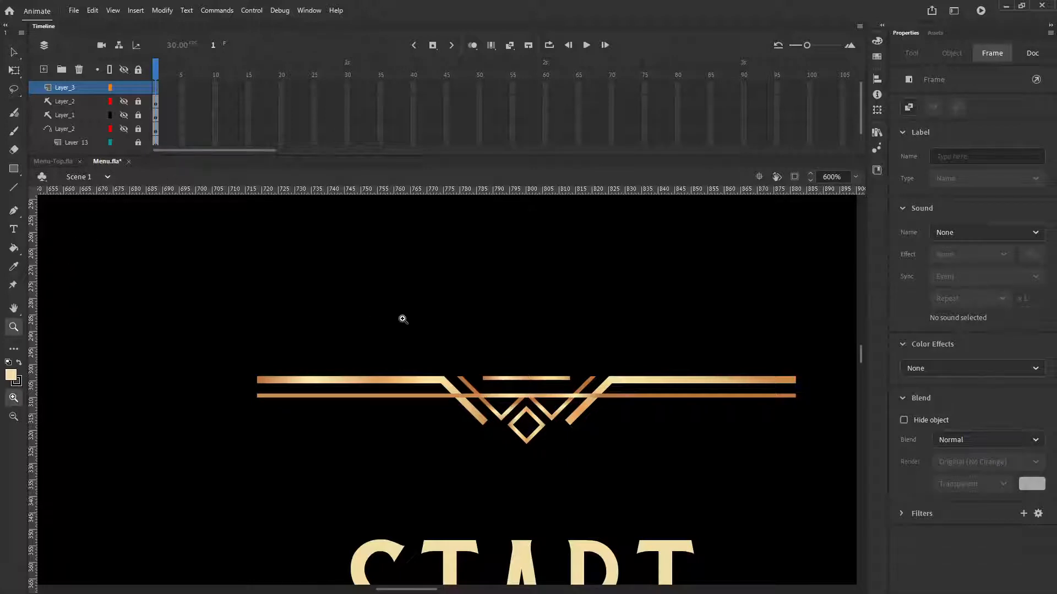
left_click_drag(411, 297, 259, 271)
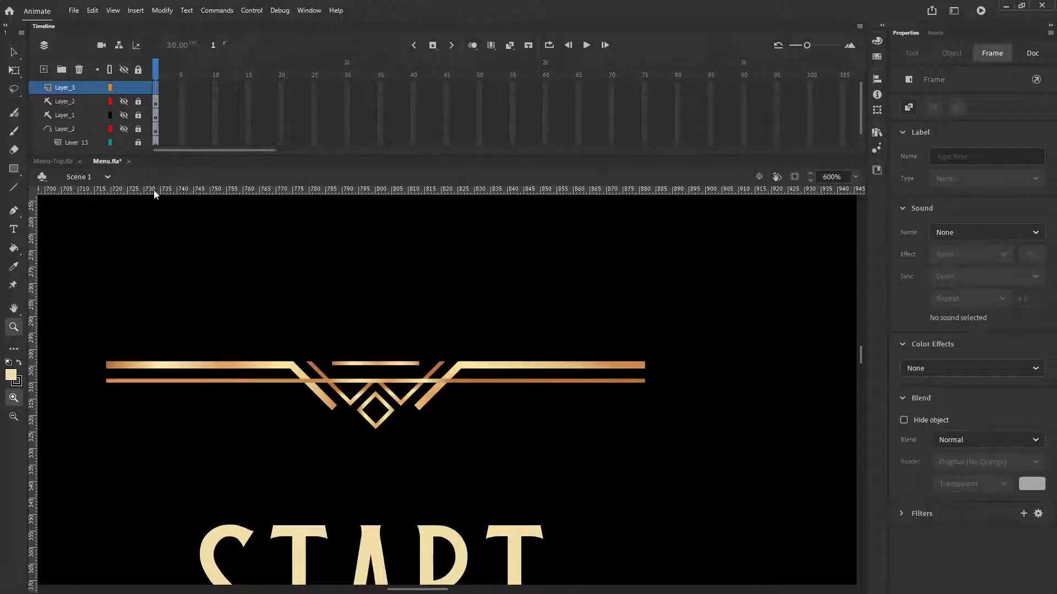
left_click_drag(169, 318, 168, 318)
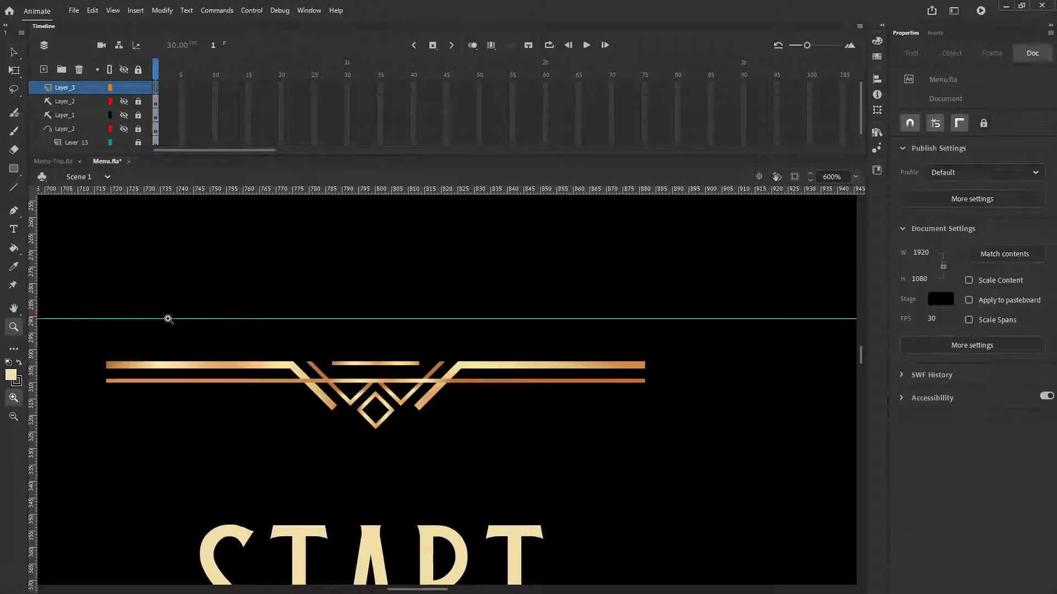
left_click(19, 51)
left_click_drag(179, 319, 178, 312)
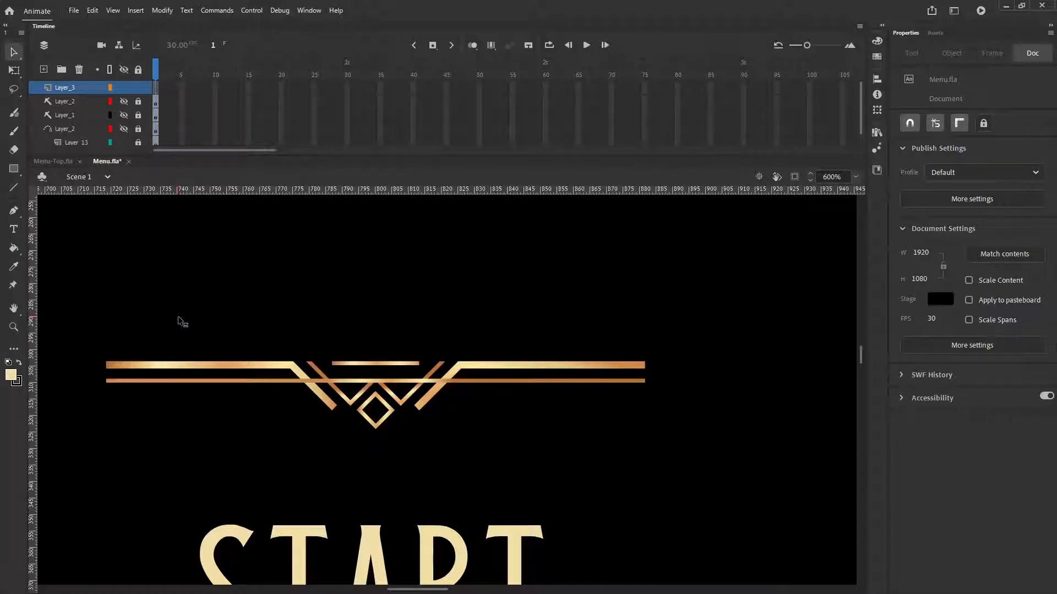
key("ctrl+z")
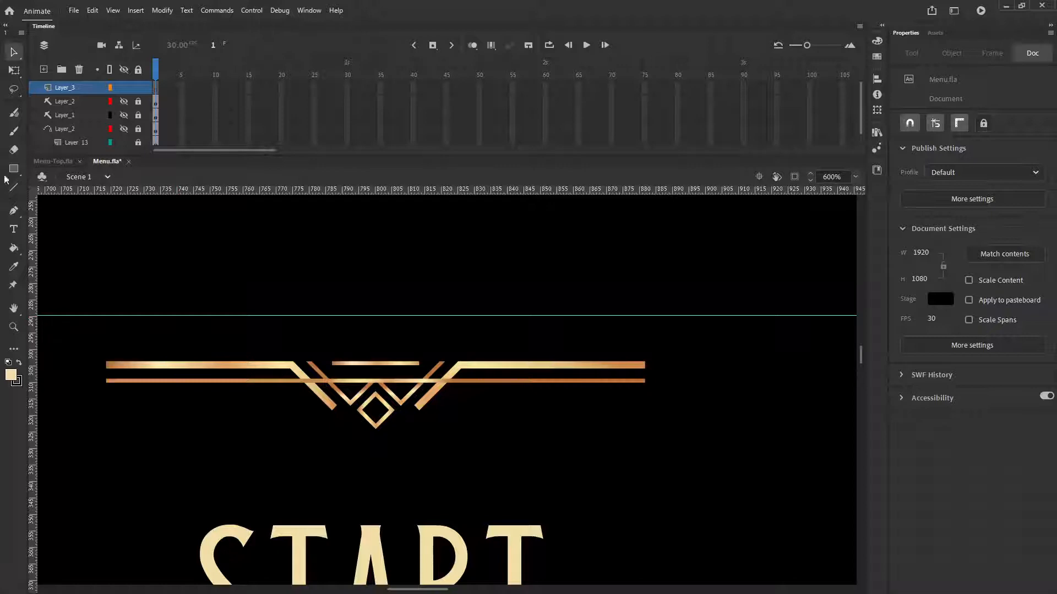
- Align the horizontal guide precisely with 290 on the vertical ruler
left_click(14, 327)
left_click(48, 321)
left_click(48, 322)
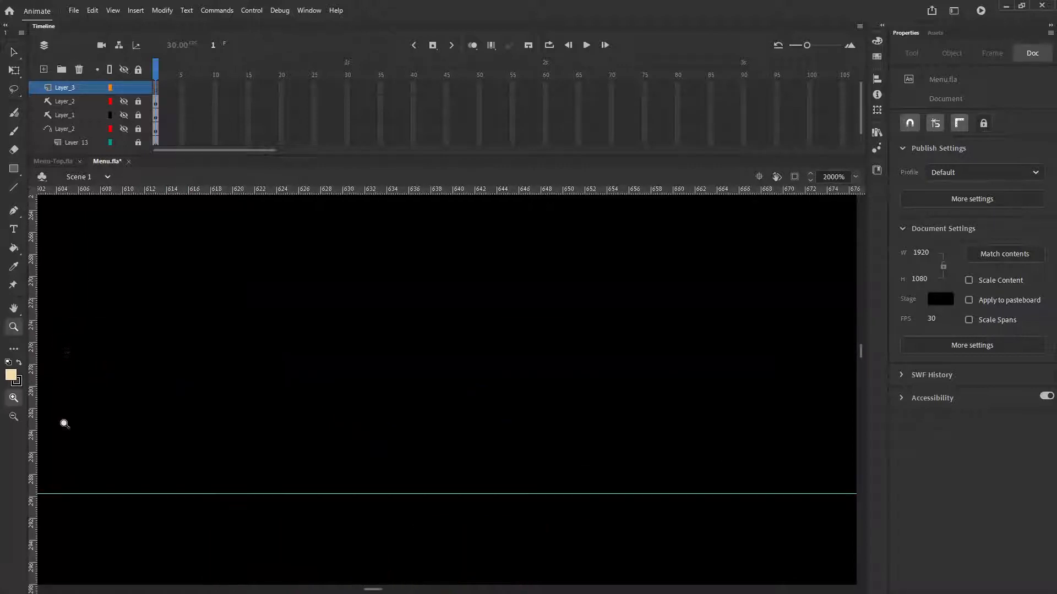
left_click_drag(81, 441, 137, 292)
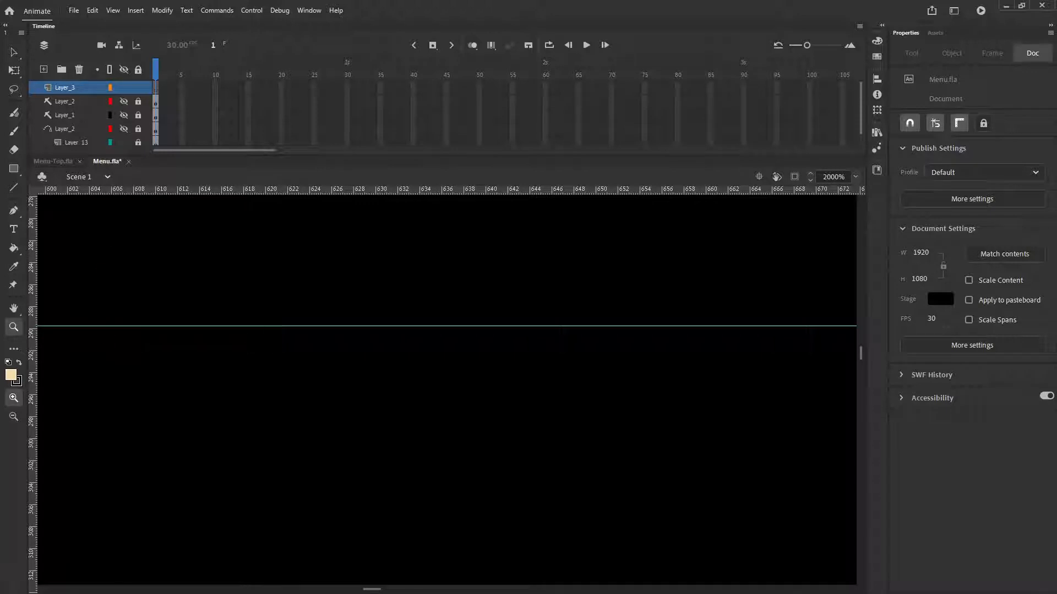
left_click(13, 52)
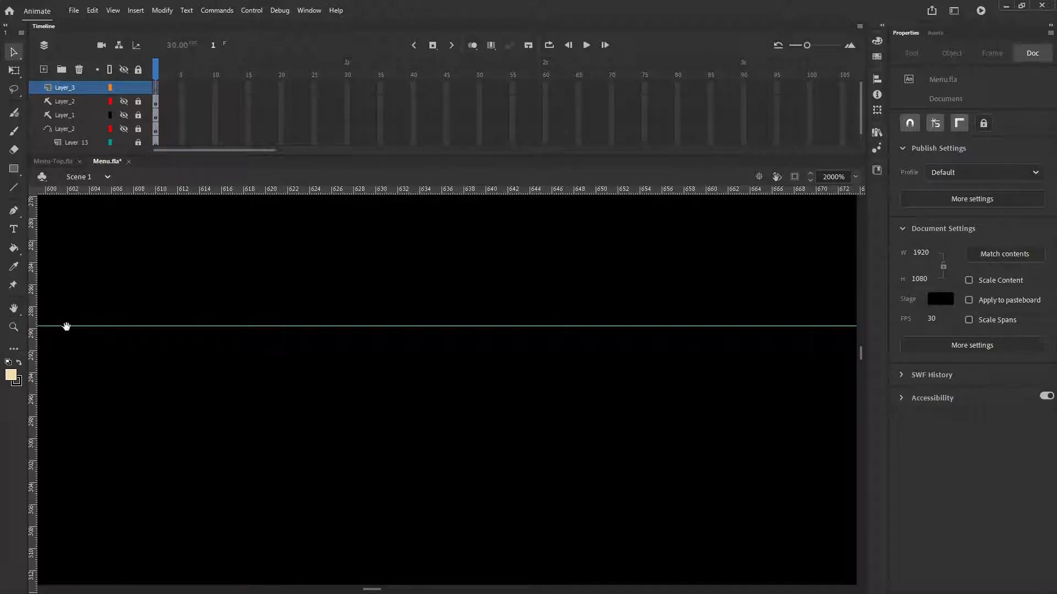
left_click_drag(72, 330, 72, 330)
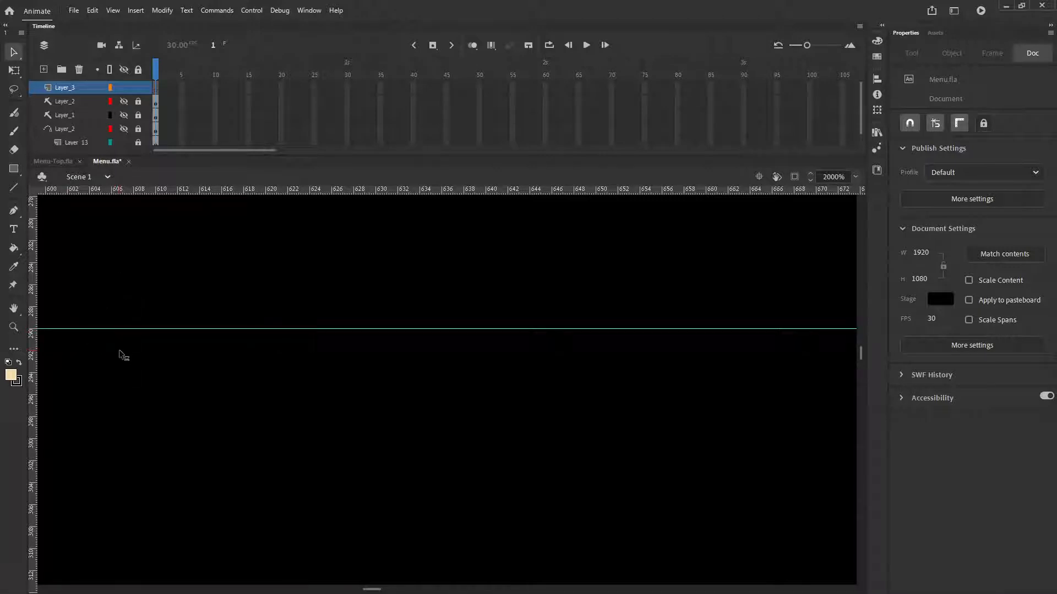
- Add a horizontal guide at 292 and two vertical guides at 602 and 702 on the rulers
left_click_drag(120, 351, 120, 351)
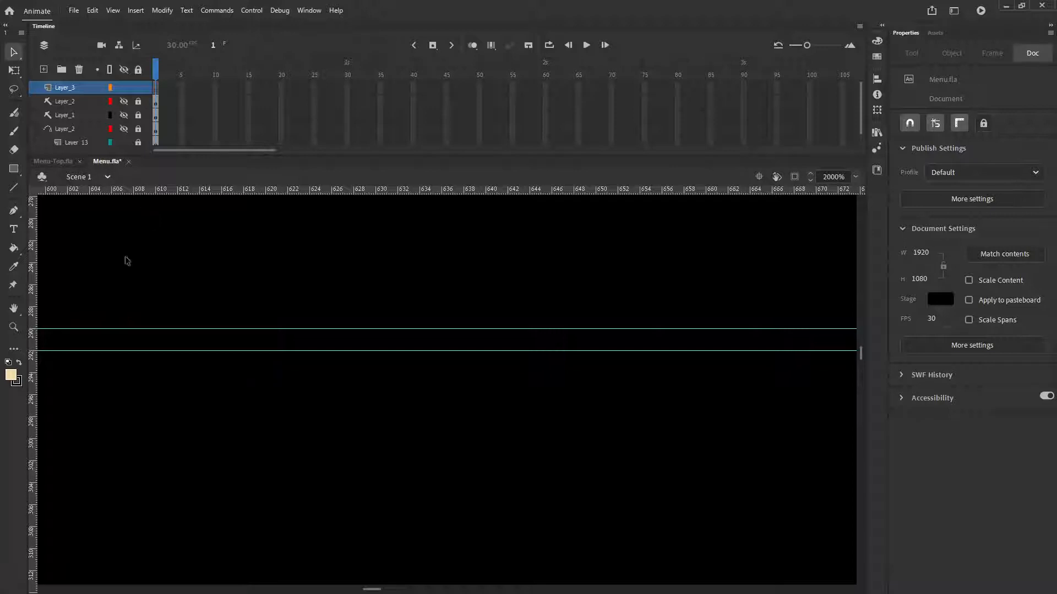
left_click(68, 263)
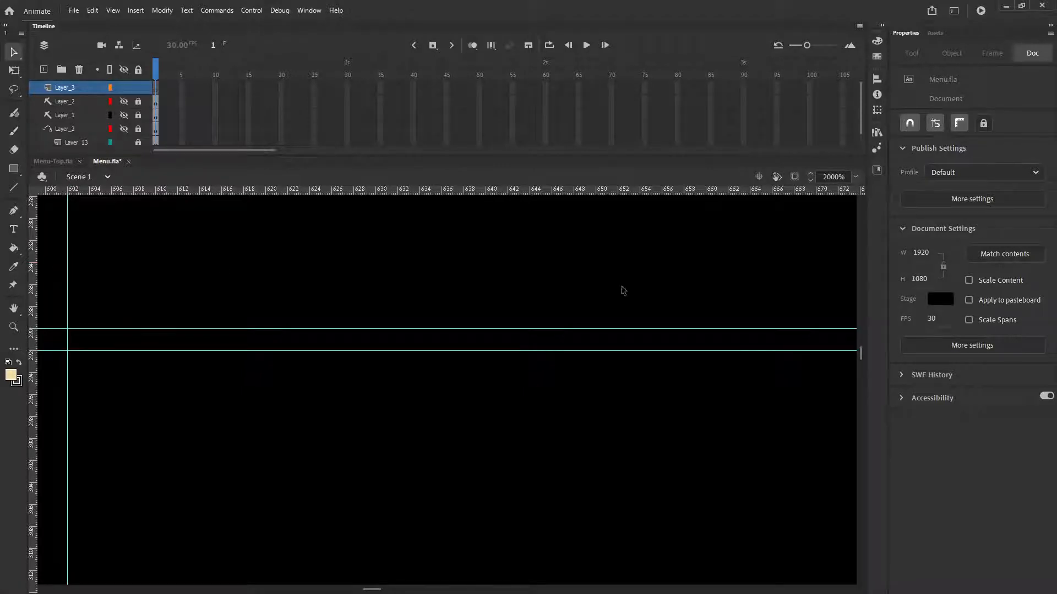
left_click_drag(623, 290, 429, 266)
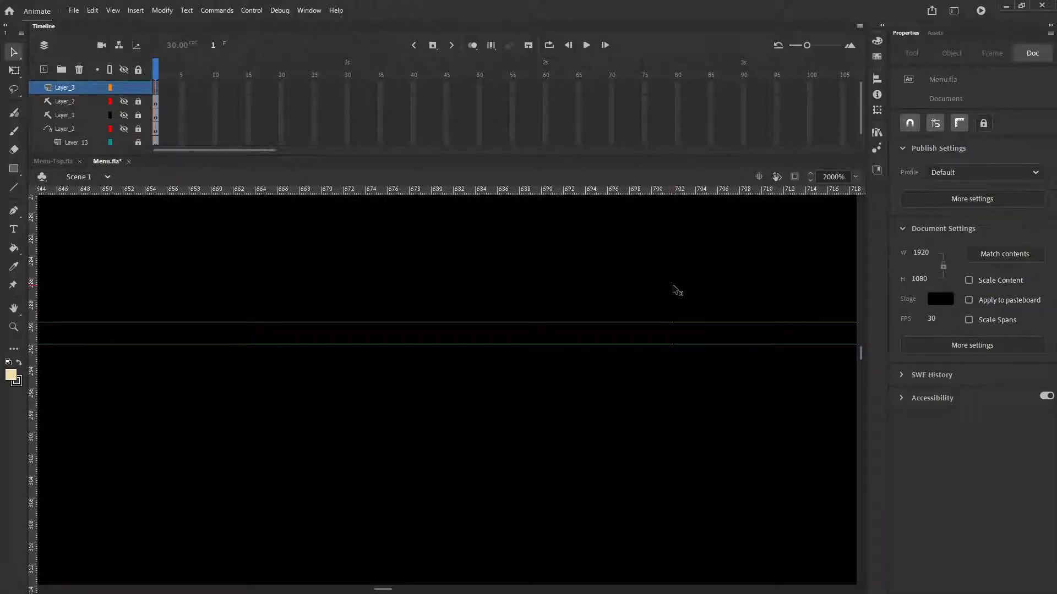
left_click_drag(673, 286, 673, 286)
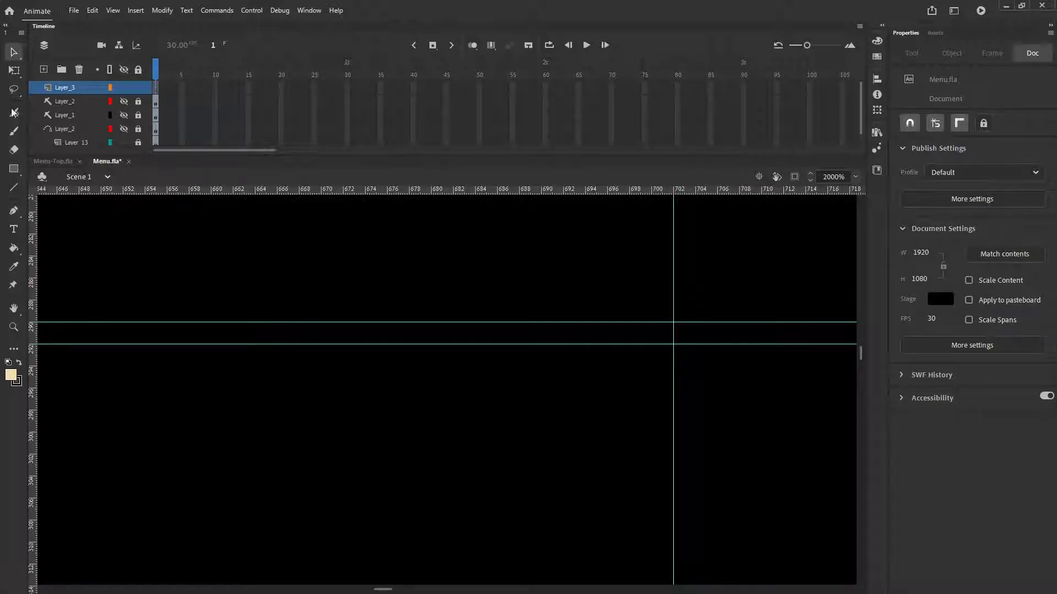
- Activate the Rectangle tool and turn off Snap to Objects, Snap Align and Snap Bitmaps to Pixels
left_click(14, 169)
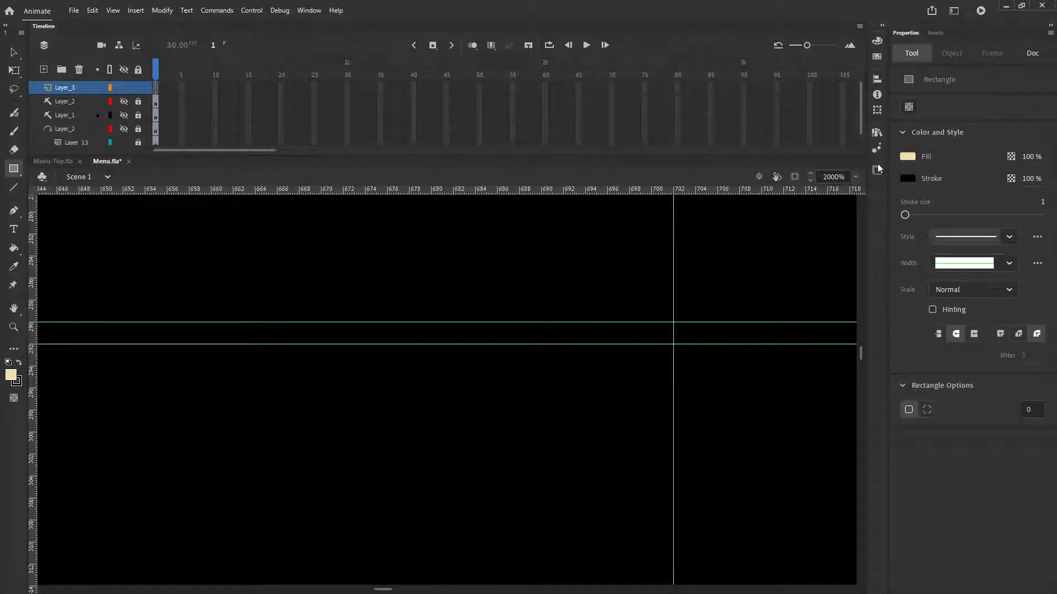
left_click(162, 10)
mouse_move(129, 12)
mouse_move(142, 135)
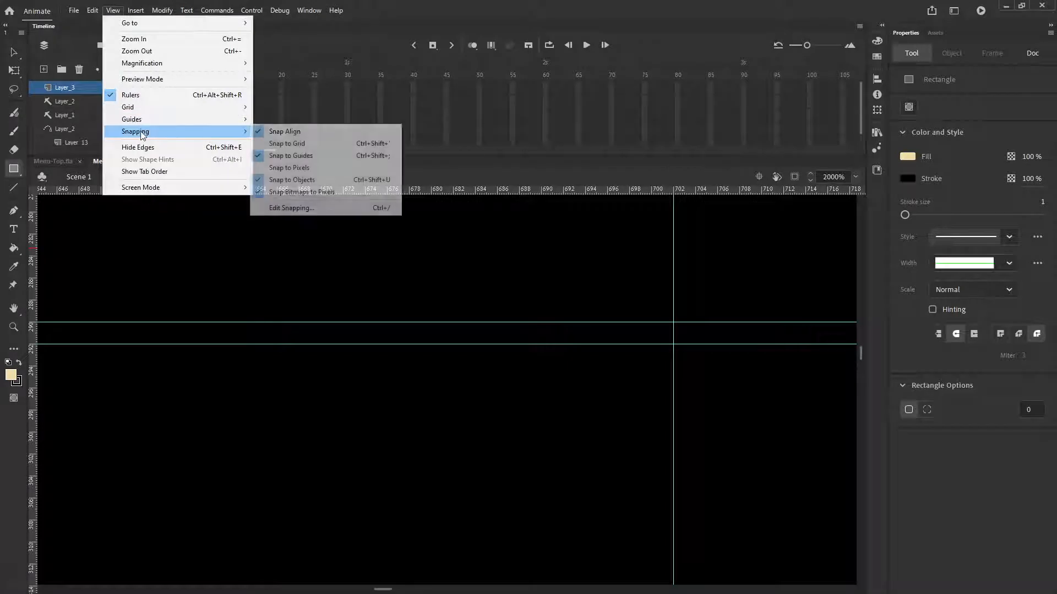
left_click(284, 179)
left_click(108, 12)
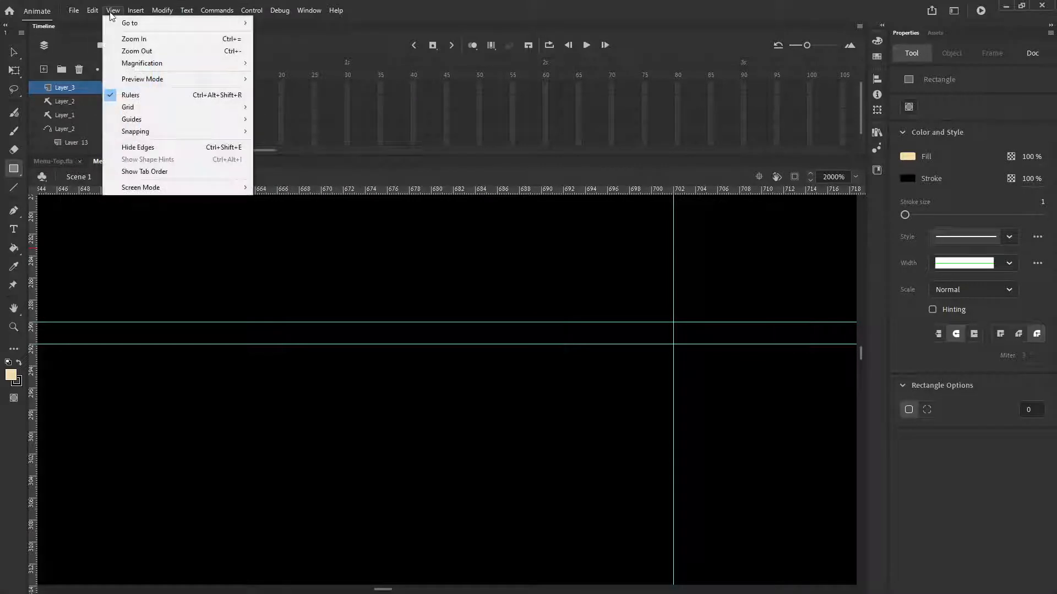
mouse_move(146, 132)
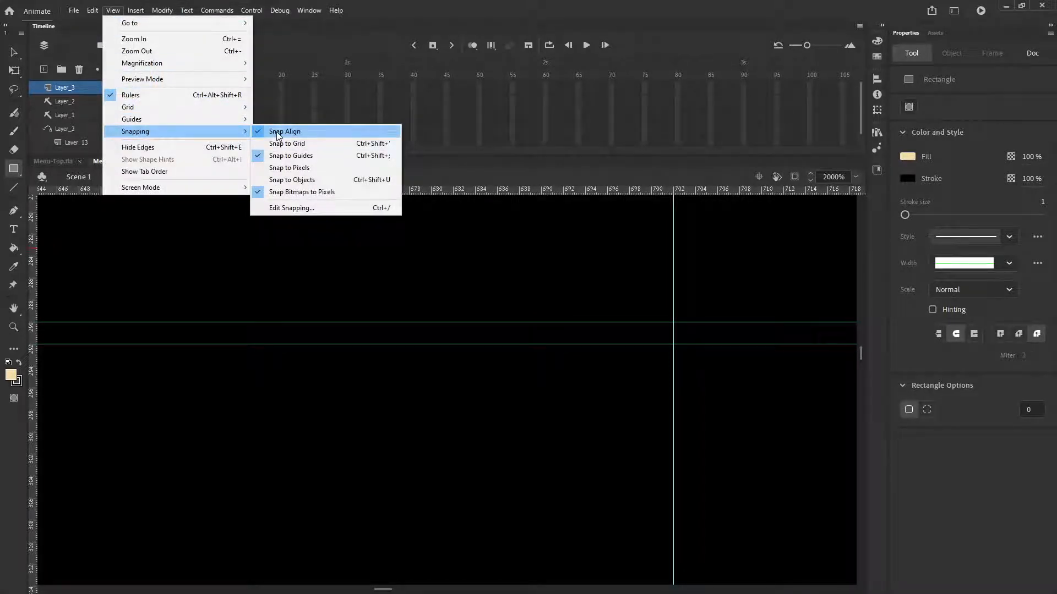
left_click(278, 132)
left_click(136, 10)
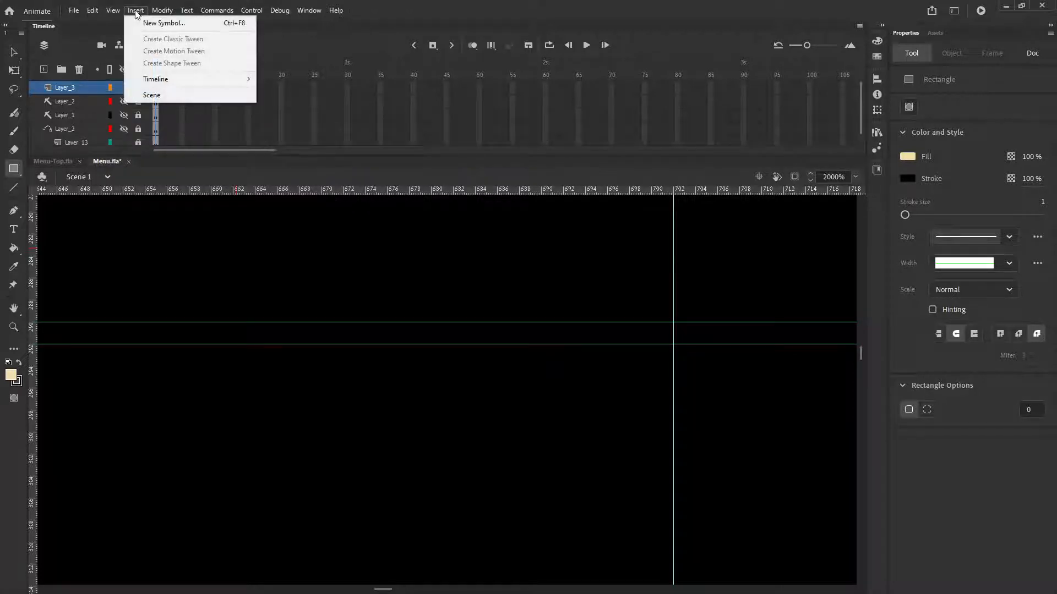
mouse_move(114, 11)
mouse_move(145, 132)
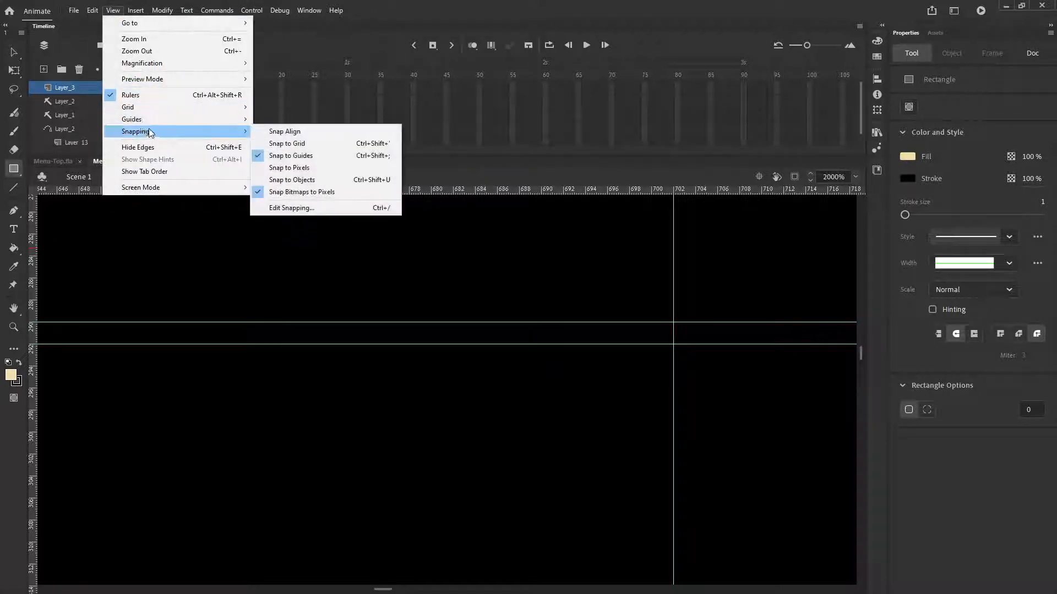
left_click(318, 193)
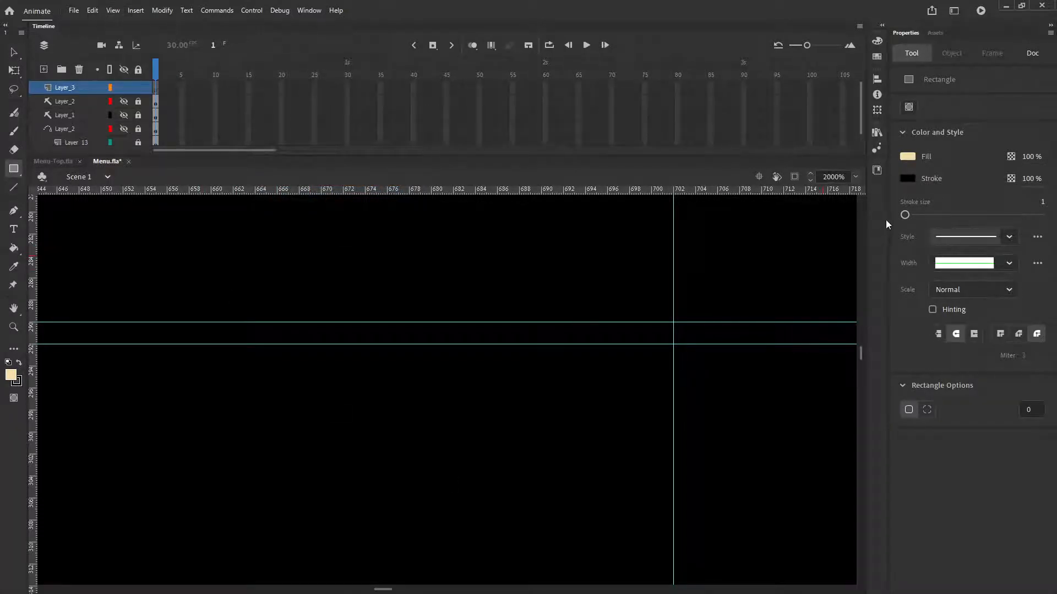
- Draw a cream rectangle about 48 px wide between the horizontal guides, ending at the 702 guide, with a size 1 #0066CC stroke
left_click_drag(904, 214, 891, 216)
left_click_drag(1039, 201, 1015, 203)
left_click(1039, 203)
type("1")
left_click(905, 180)
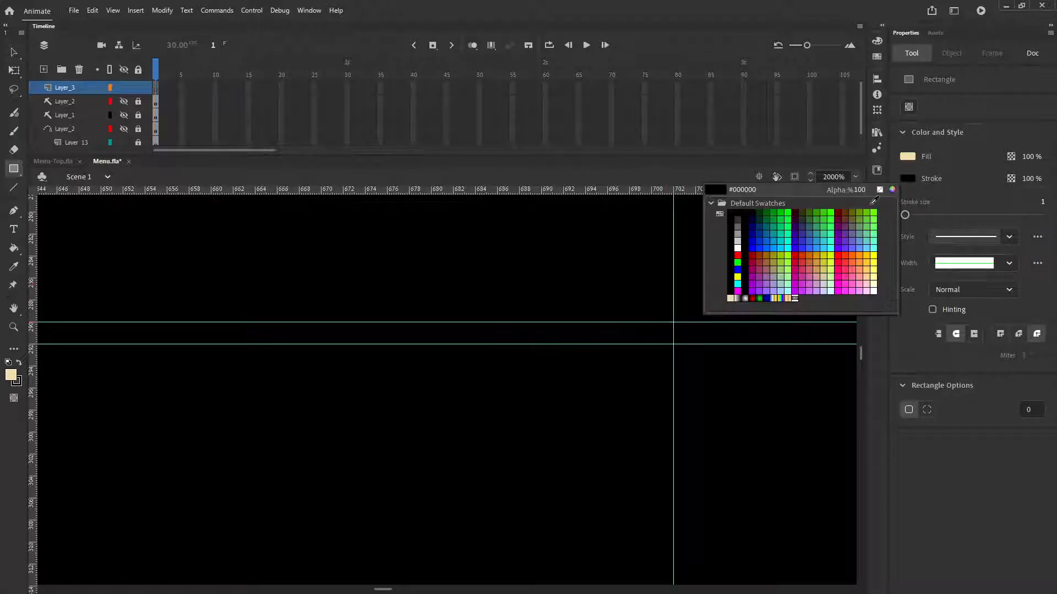
left_click(734, 238)
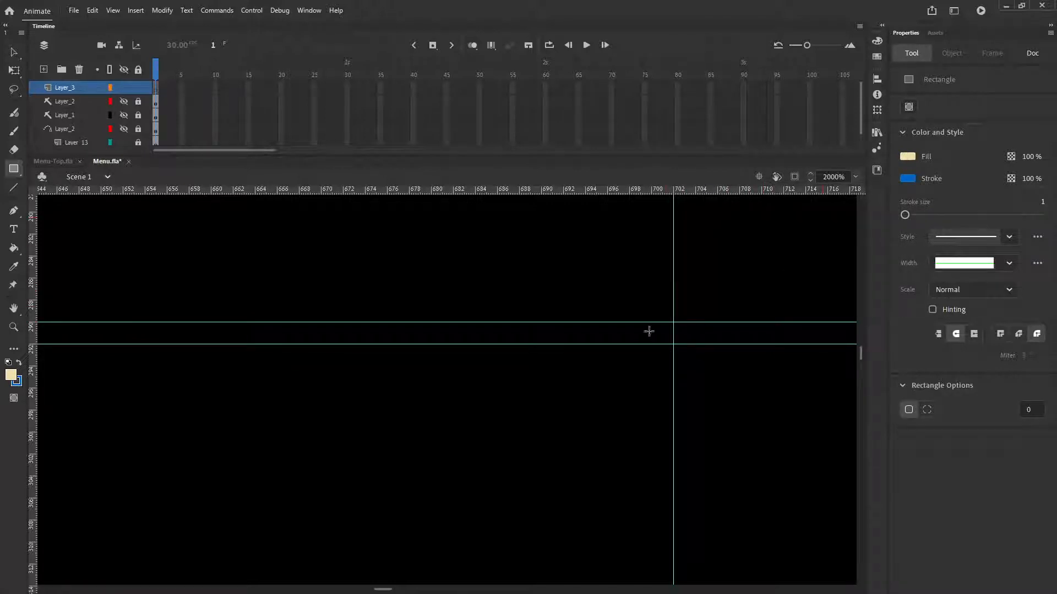
mouse_move(672, 322)
left_mouse_down()
mouse_move(366, 359)
mouse_move(143, 345)
mouse_move(146, 367)
mouse_move(140, 345)
left_mouse_up()
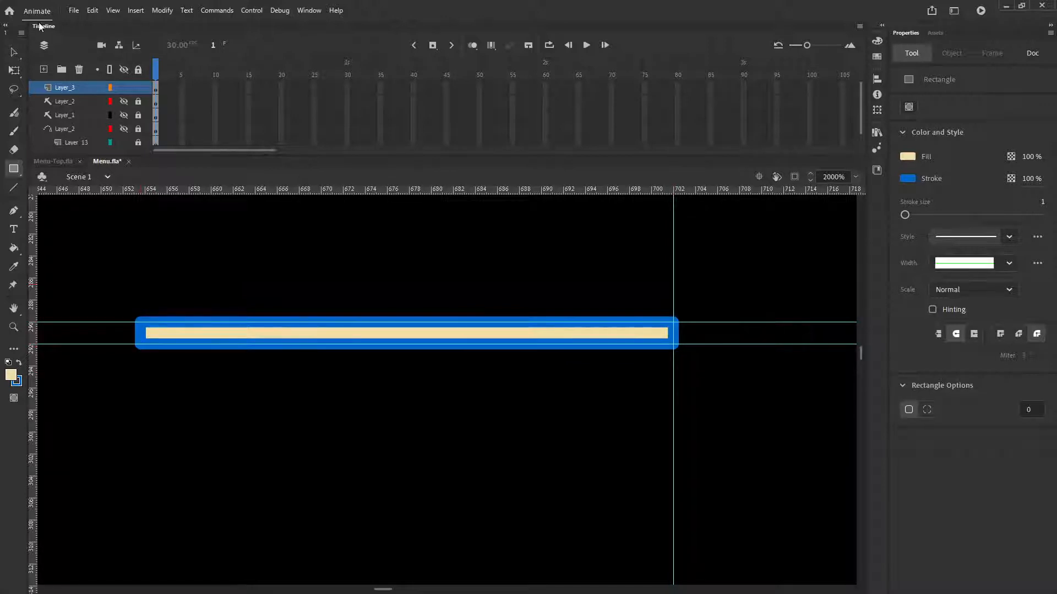
- Delete the blue stroke segments one by one from all four sides of the rectangle
key("v")
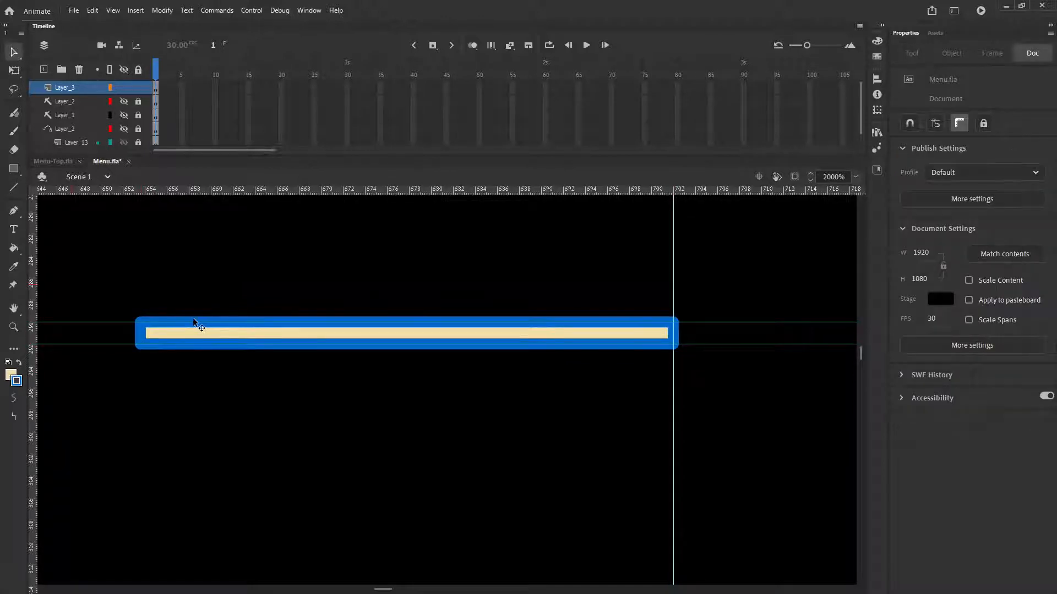
left_click(194, 322)
key("Delete")
left_click(139, 337)
key("Delete")
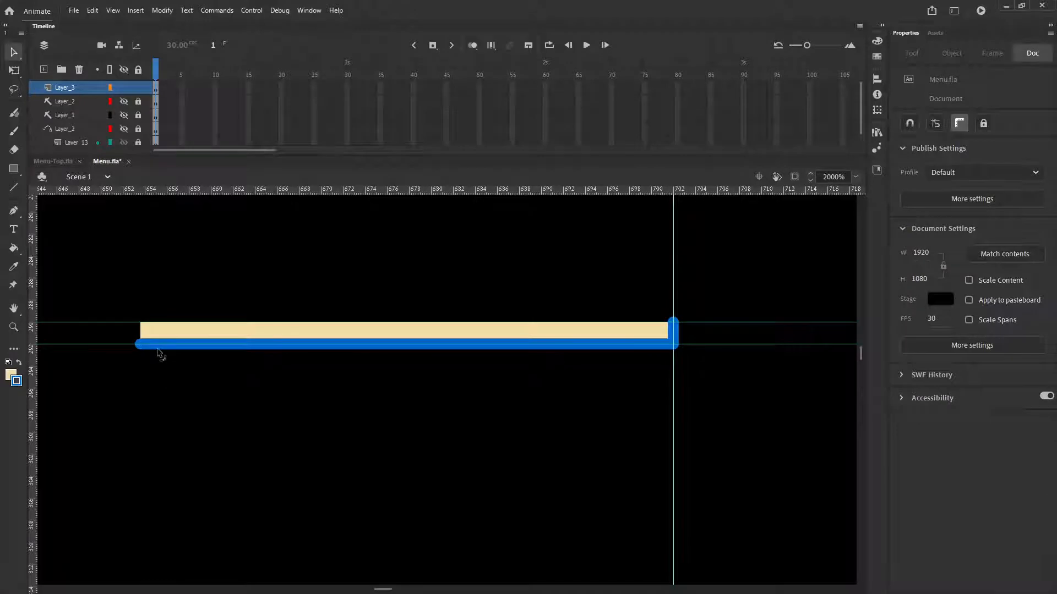
left_click(160, 346)
key("Delete")
left_click(677, 336)
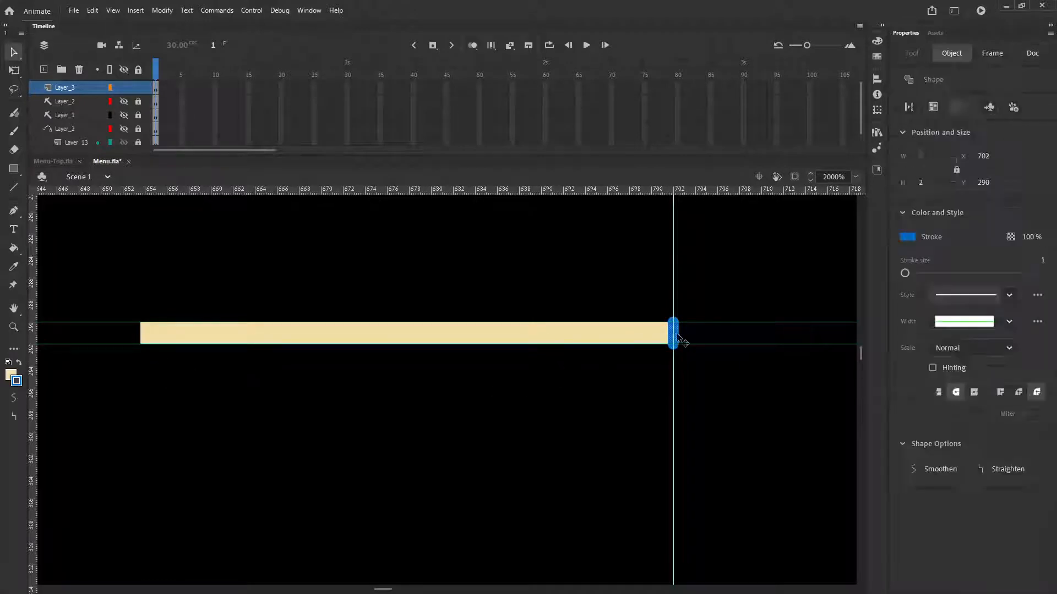
key("Delete")
- Undo the deletion of the rectangle's blue stroke segments
key("ctrl+z")
key("ctrl+z")
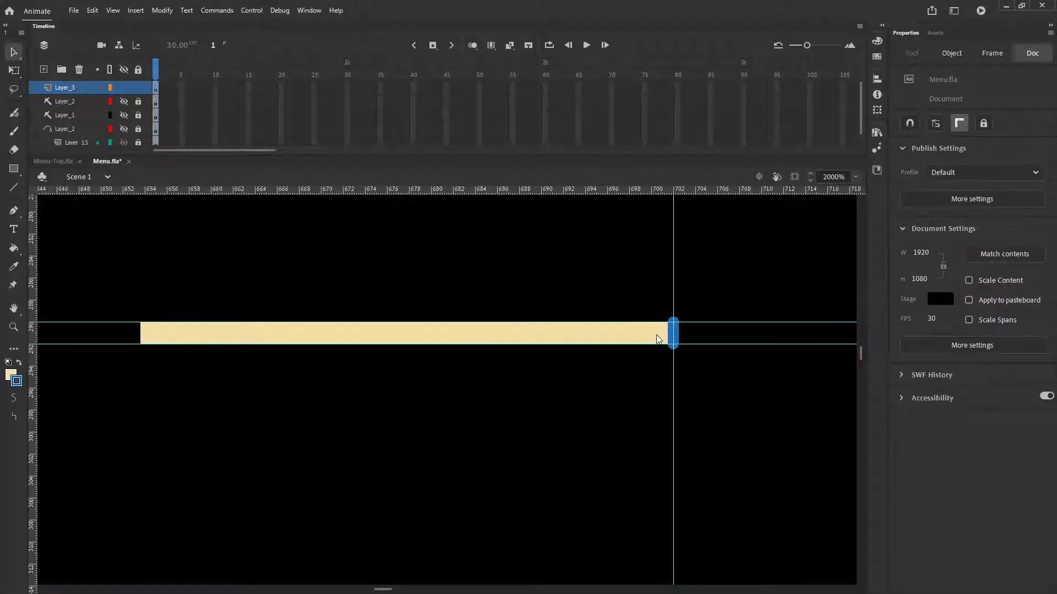
key("ctrl+z")
key("ctrl+z")
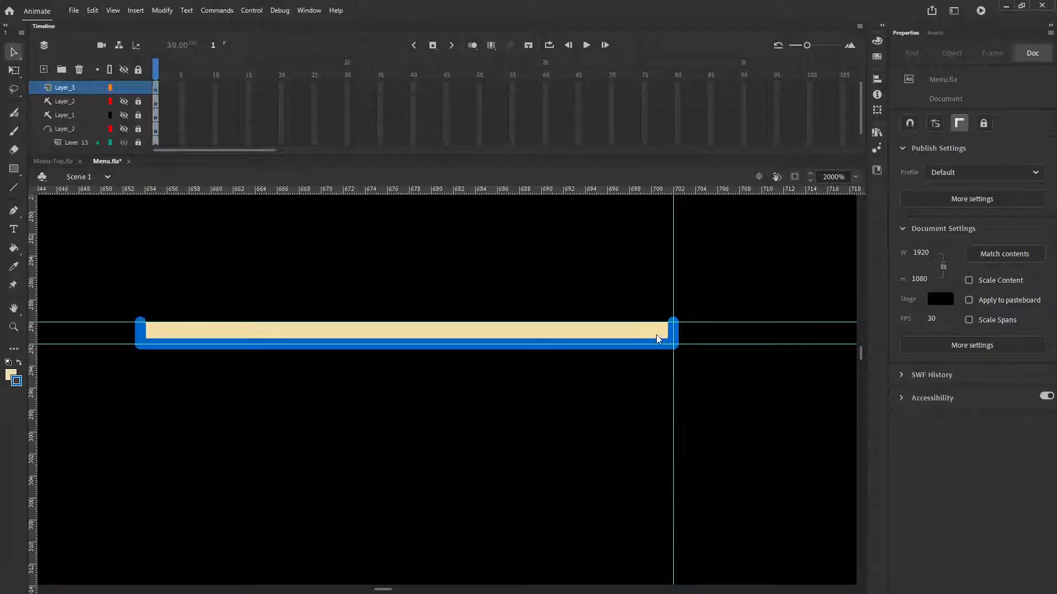
left_click(624, 368)
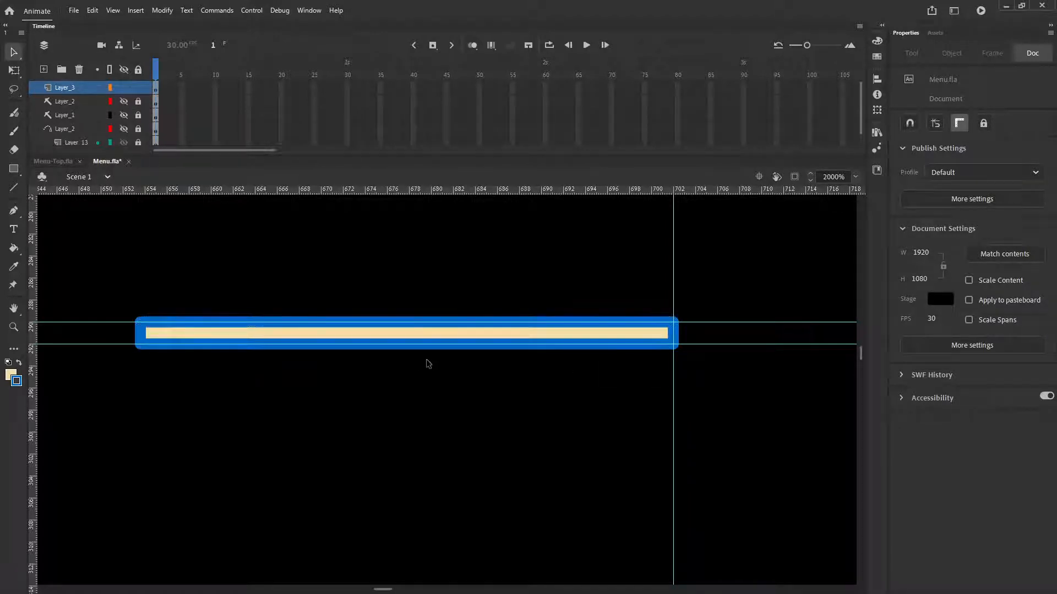
- Try bending the rectangle's lower edge into a downward curve, and undo both the bend and the stroked rectangle
left_click_drag(416, 353, 413, 422)
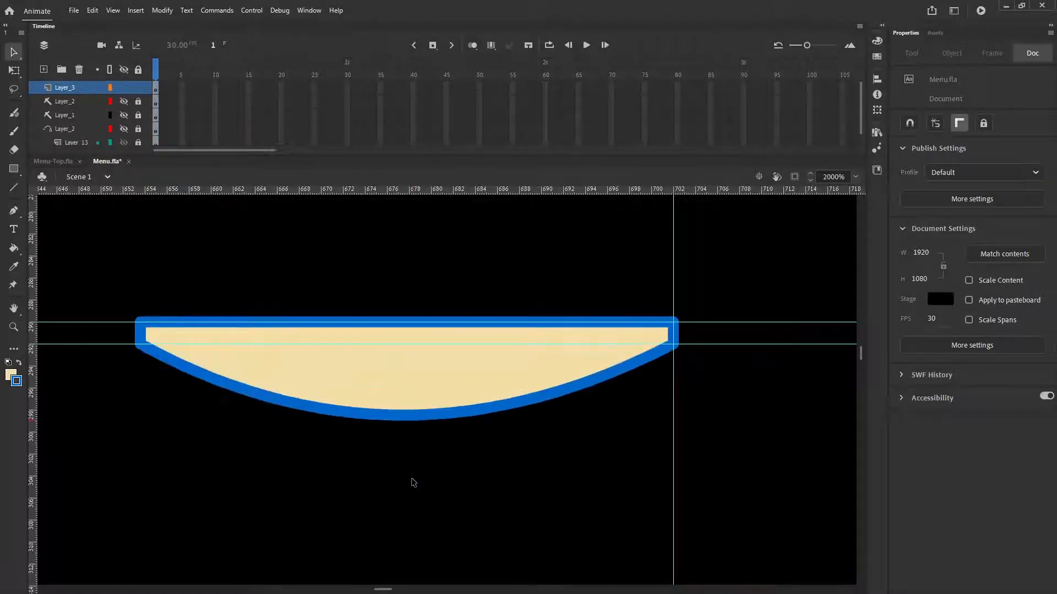
key("ctrl+z")
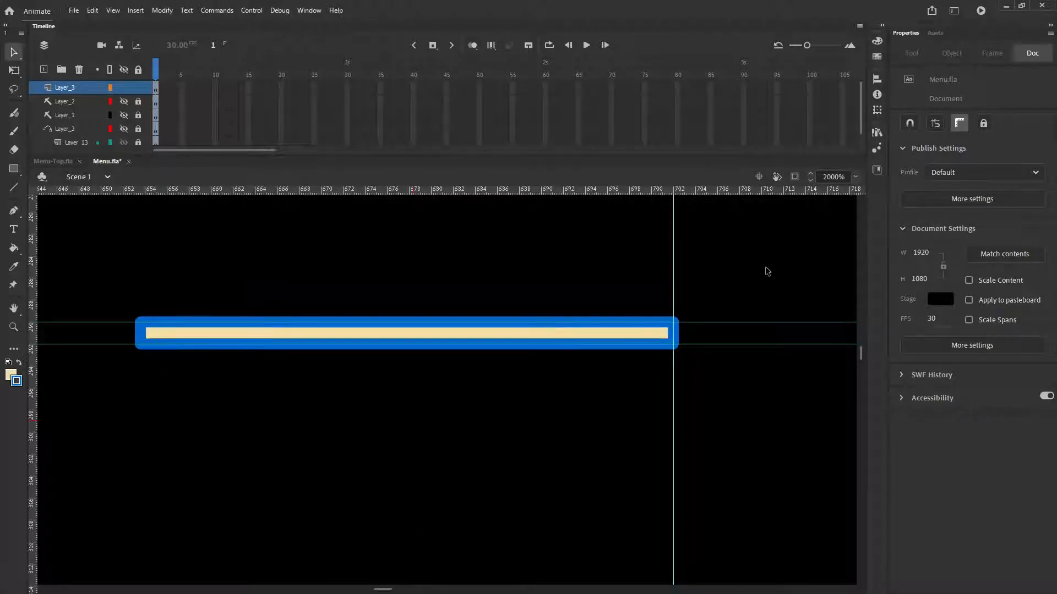
key("ctrl+z")
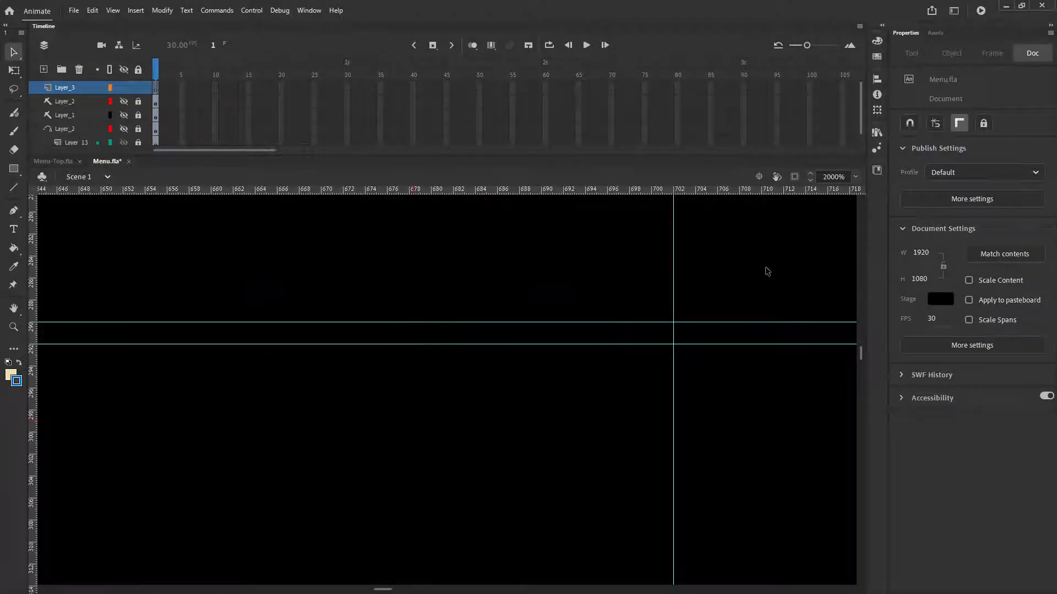
- Draw a cream rectangle without a stroke, about 60 by 2 px, between the horizontal guides and ending at the 702 guide
left_click(14, 169)
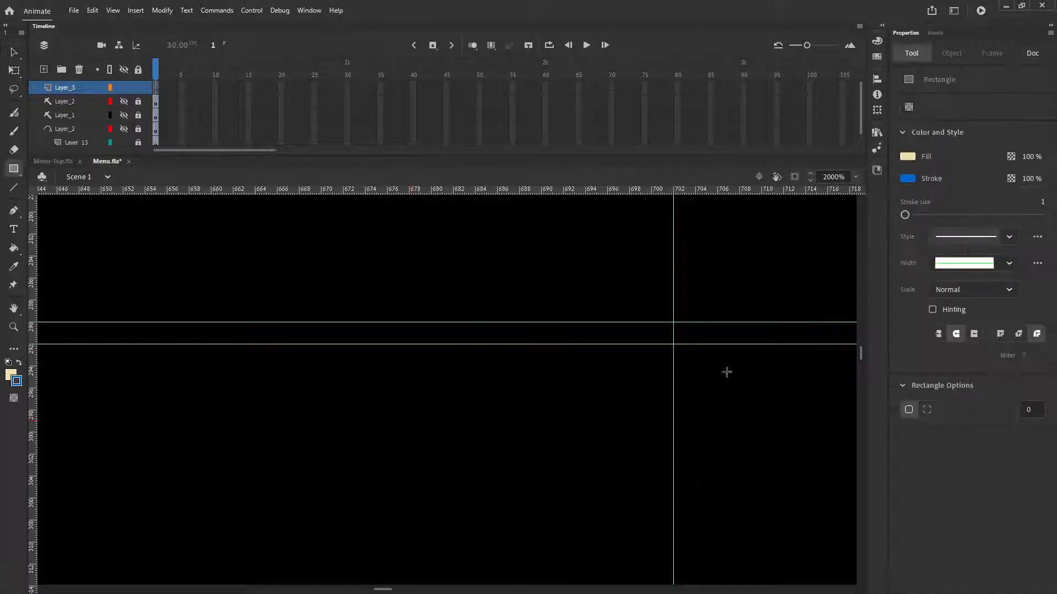
left_click(908, 180)
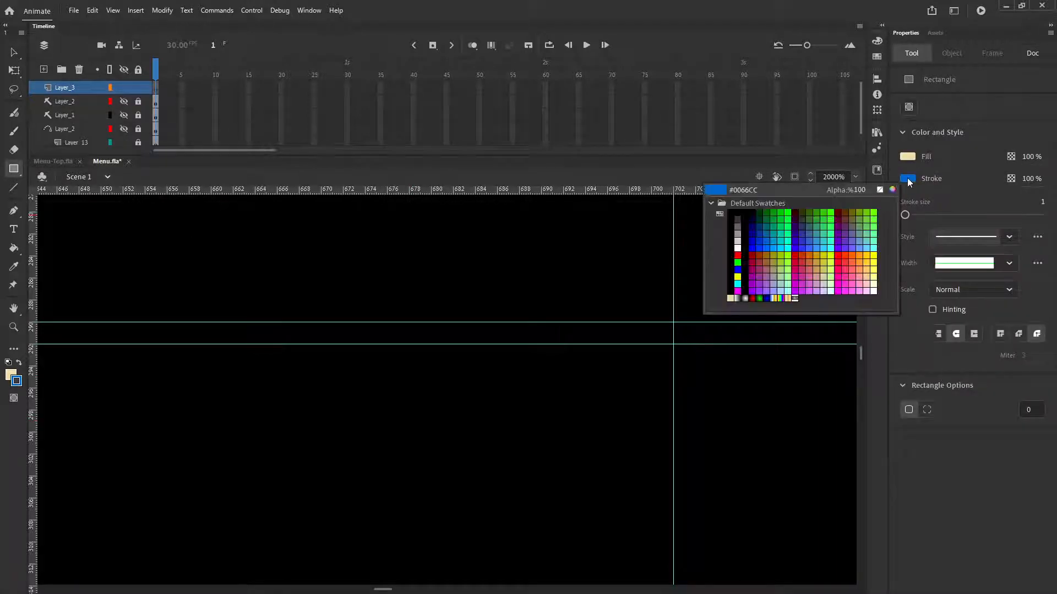
left_click(880, 189)
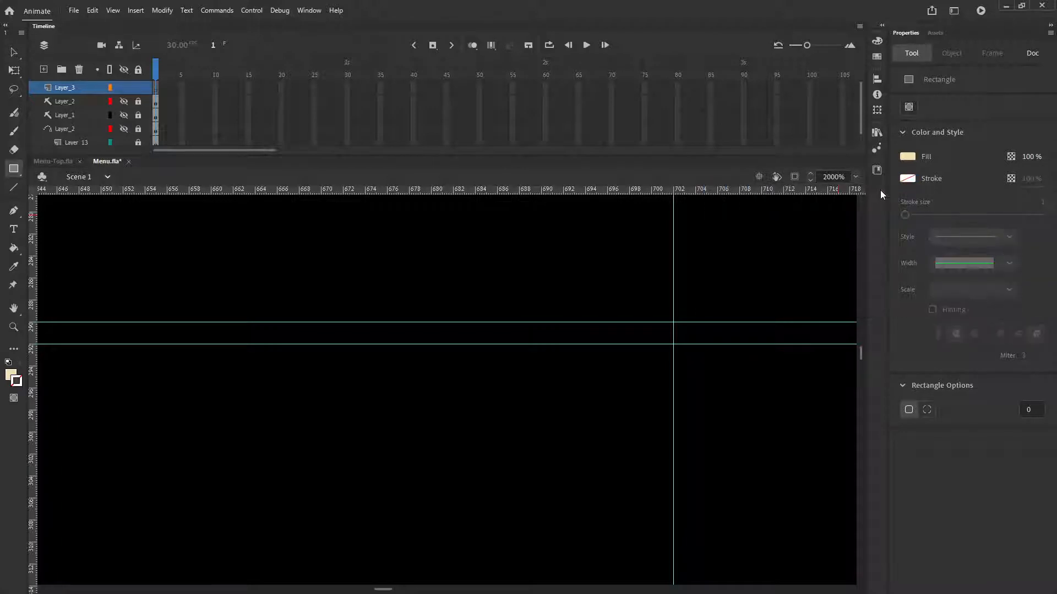
left_click_drag(674, 323, 18, 346)
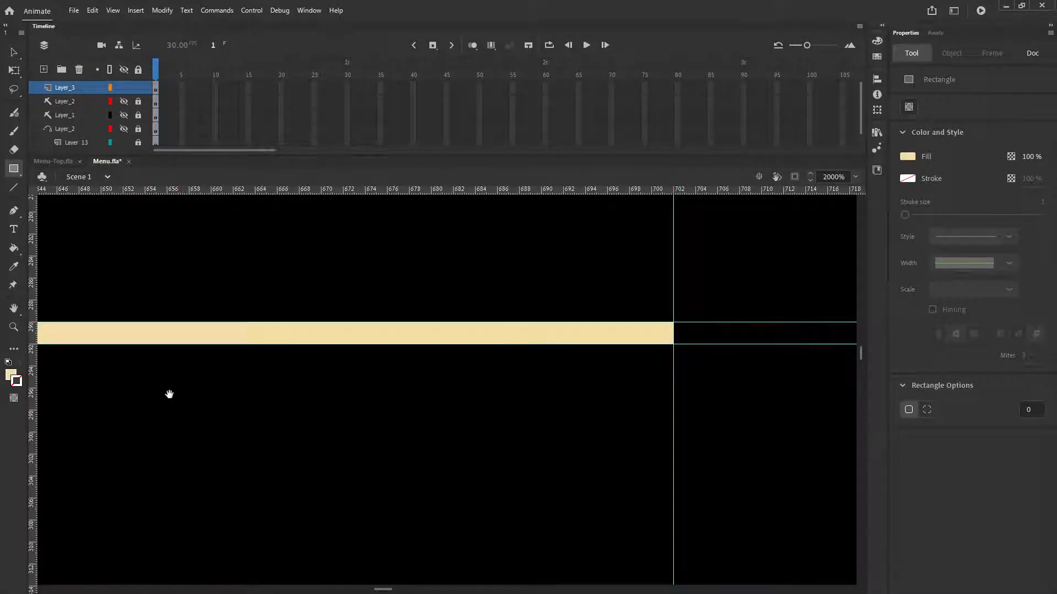
- Stretch the cream rectangle's left end to the 602 guide with Free Transform, giving it a width of 140.55 px, and deselect it
left_click_drag(167, 394, 720, 375)
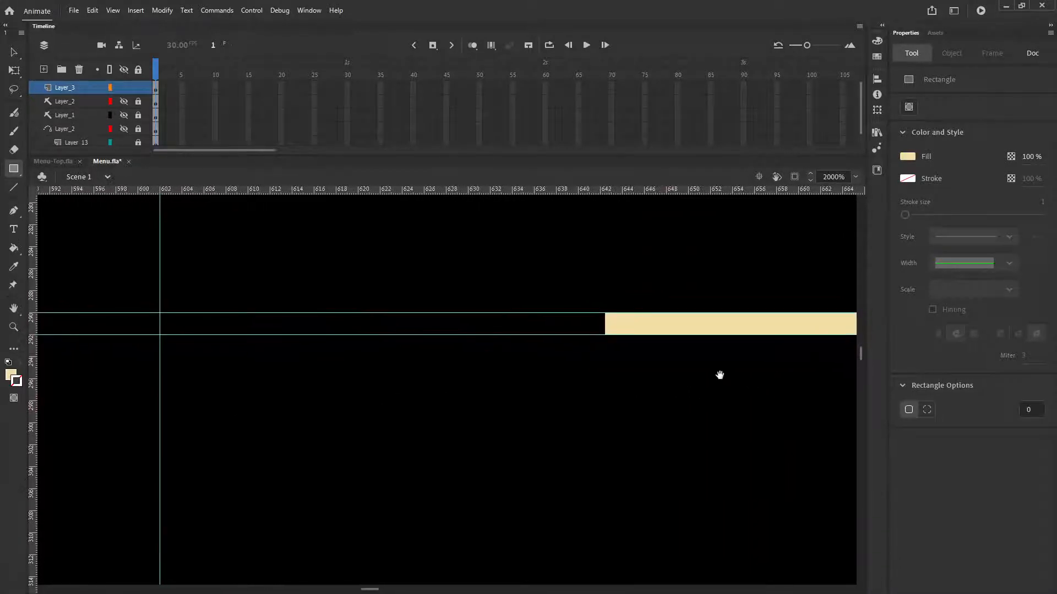
left_click(14, 53)
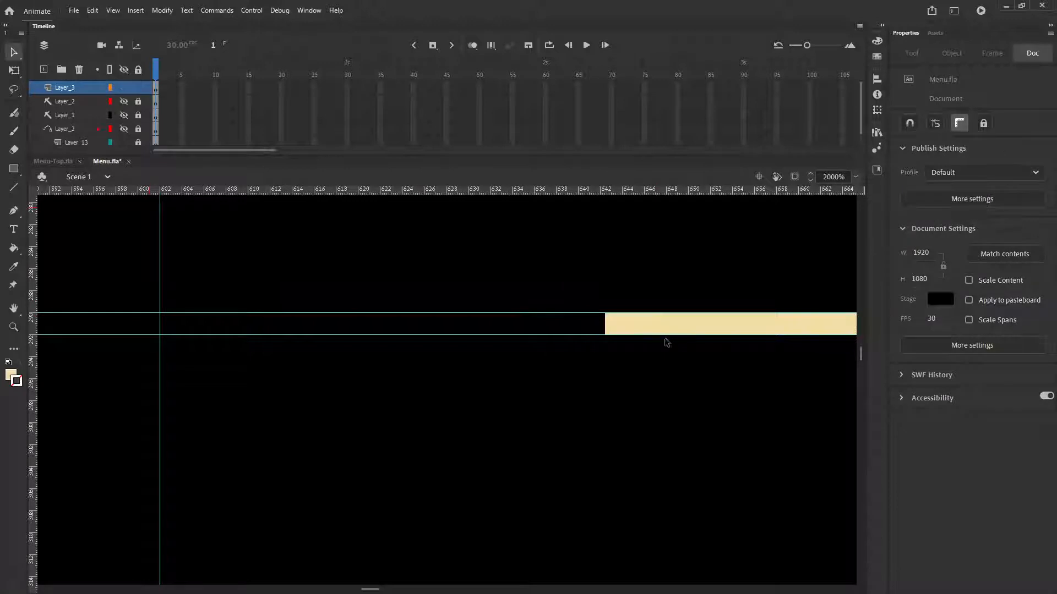
left_click(661, 331)
right_click(658, 329)
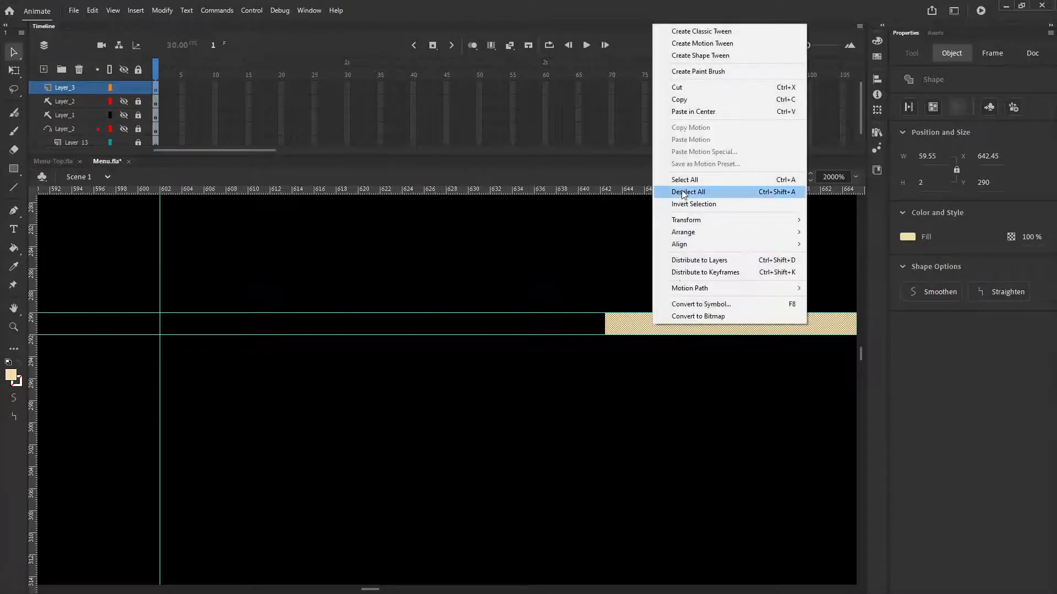
mouse_move(691, 222)
left_click(836, 220)
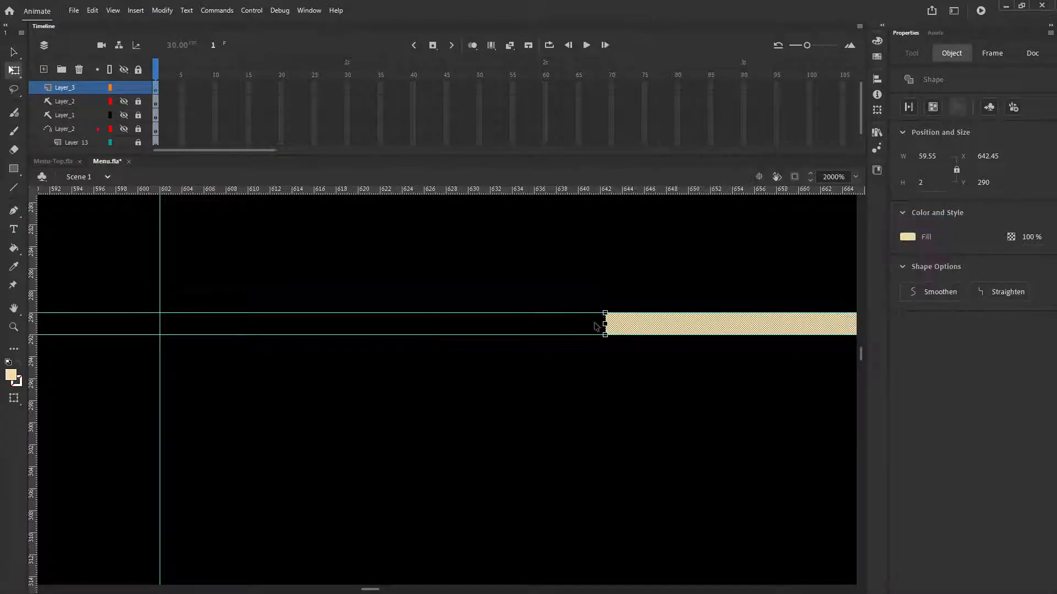
left_click_drag(603, 325, 160, 334)
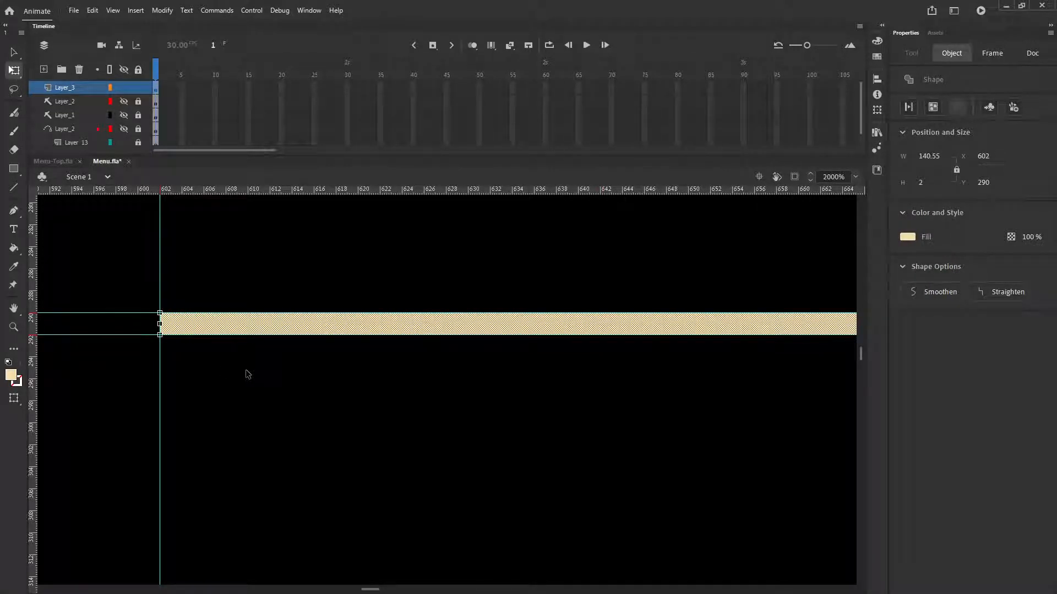
left_click(170, 254)
key("v")
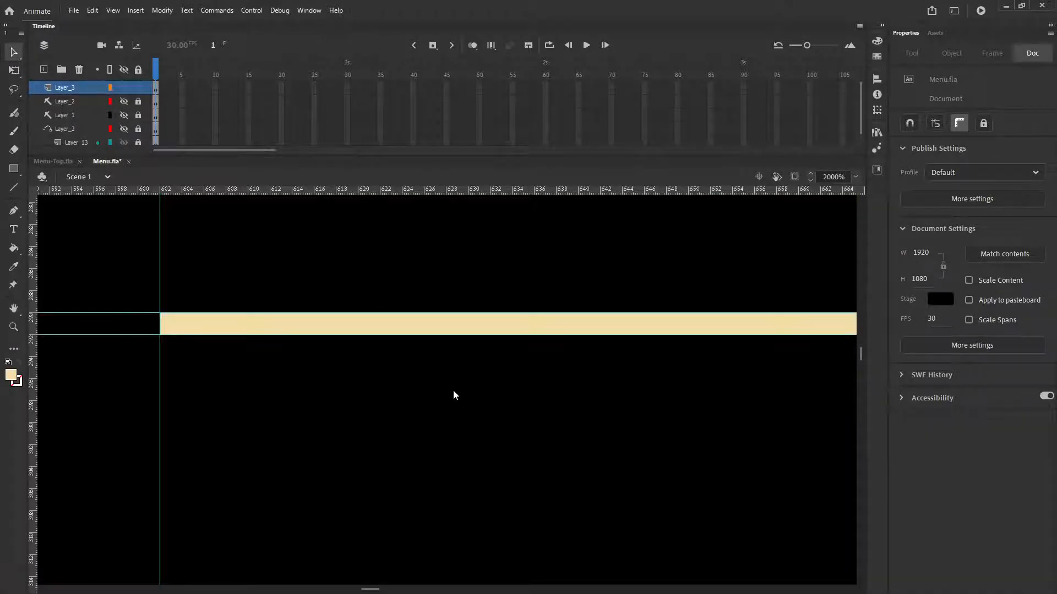
- Examine the right end of the cream bar around the 702 guide, above the START ornament
left_click(14, 327)
left_click(311, 359, "alt")
left_click(711, 425, "alt")
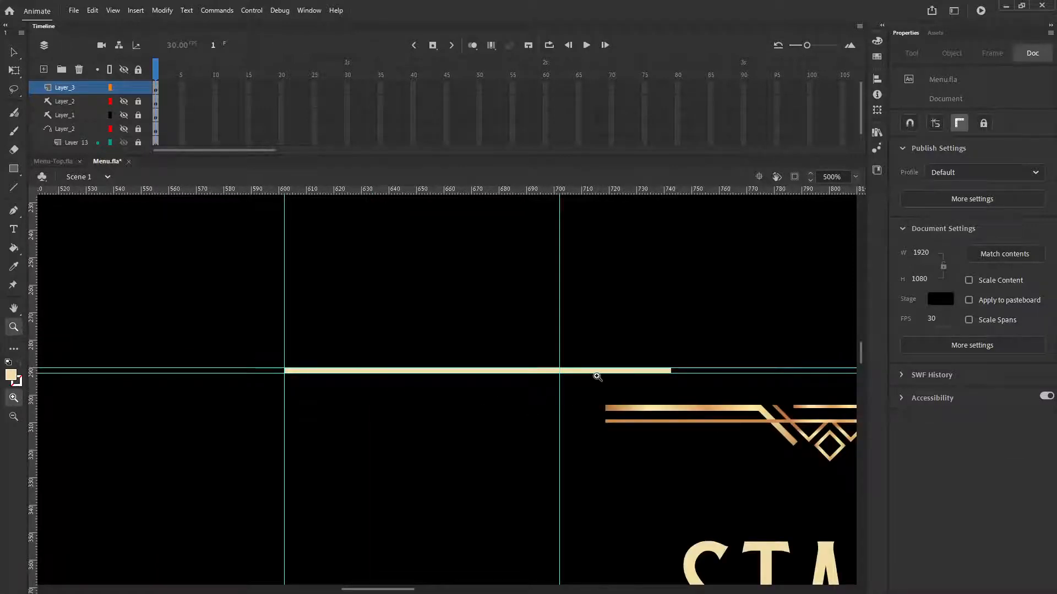
left_click(567, 389)
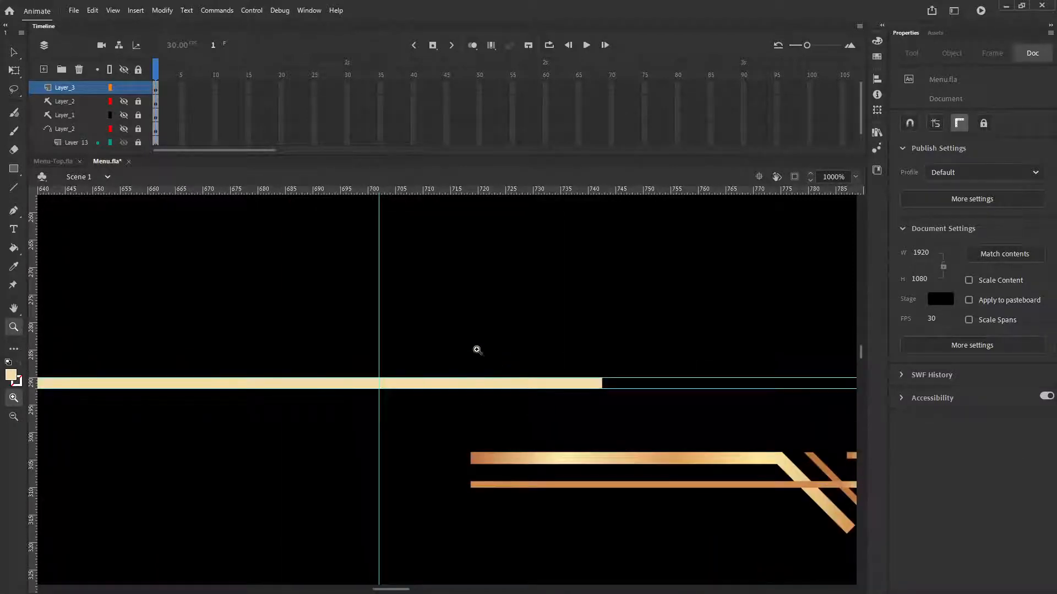
- Select the part of the cream bar that extends past the 702 guide and delete it
left_click(14, 70)
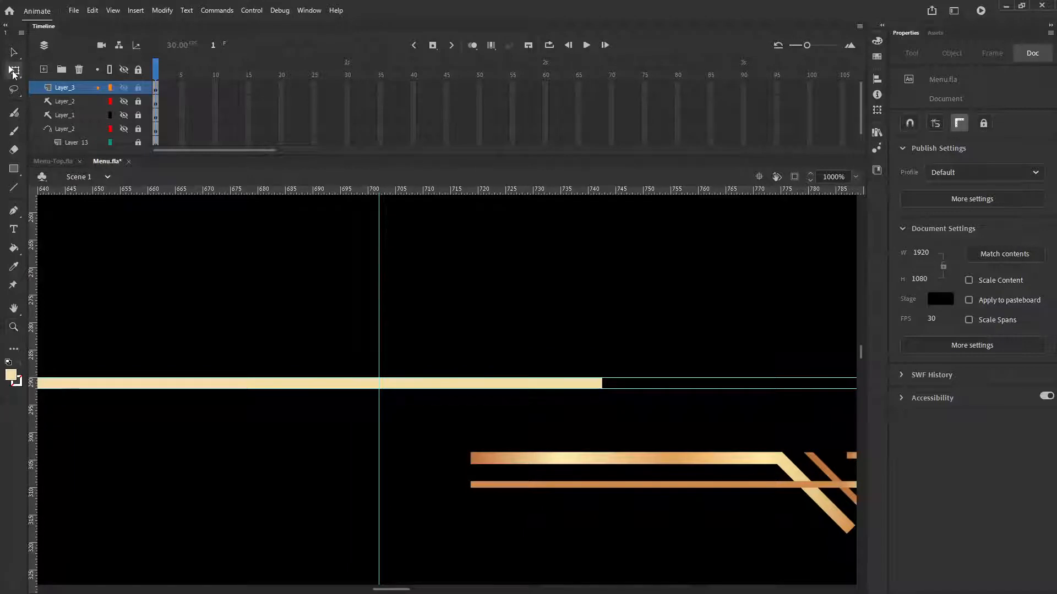
left_click(14, 52)
left_click_drag(696, 275, 378, 468)
key("Delete")
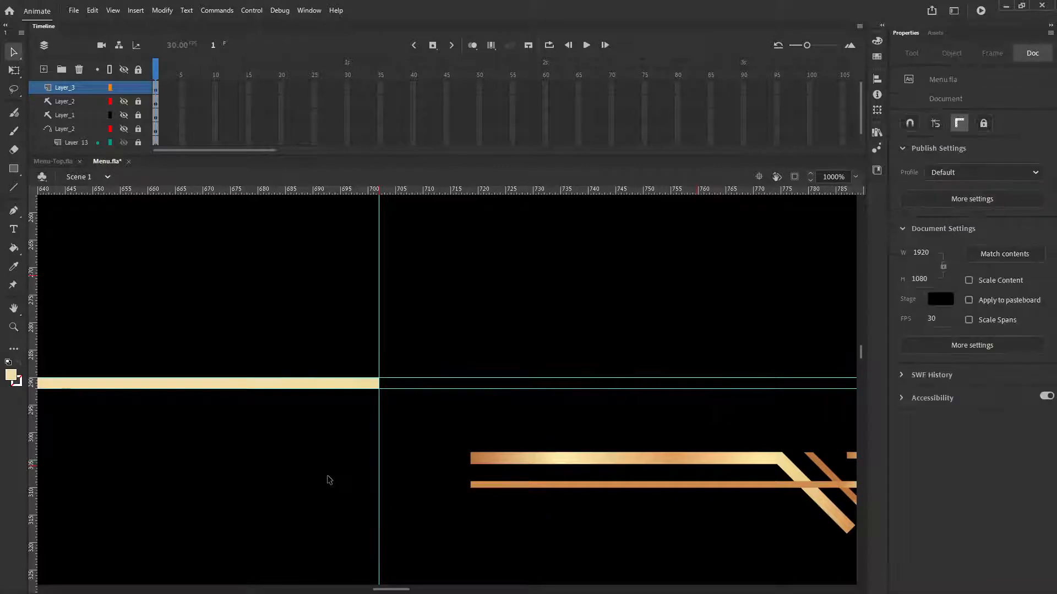
- Inspect the trimmed end of the bar at the 702 guide, and hide the guides
left_click(14, 327)
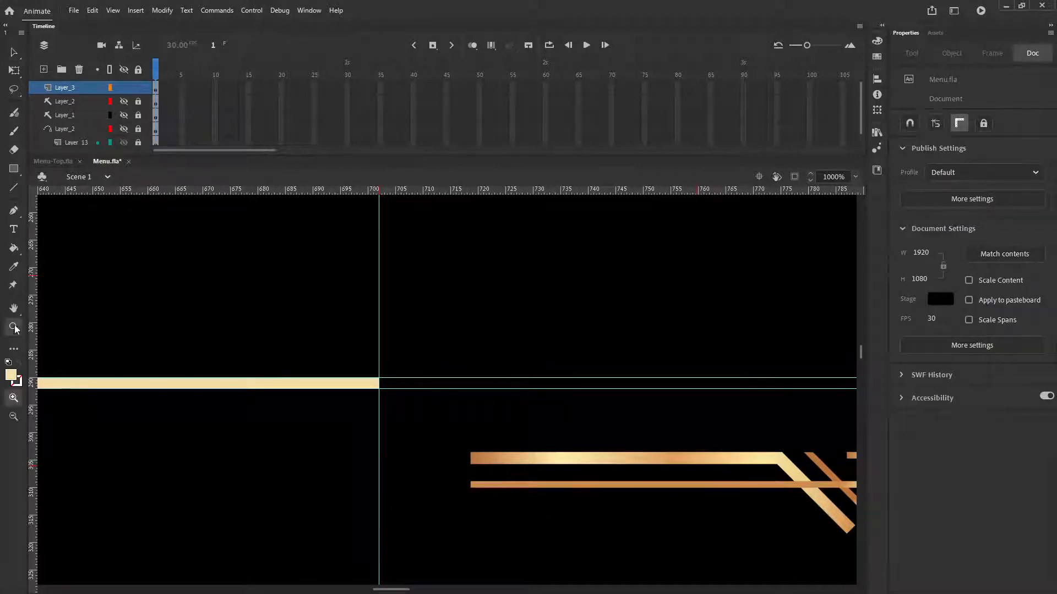
left_click(379, 389)
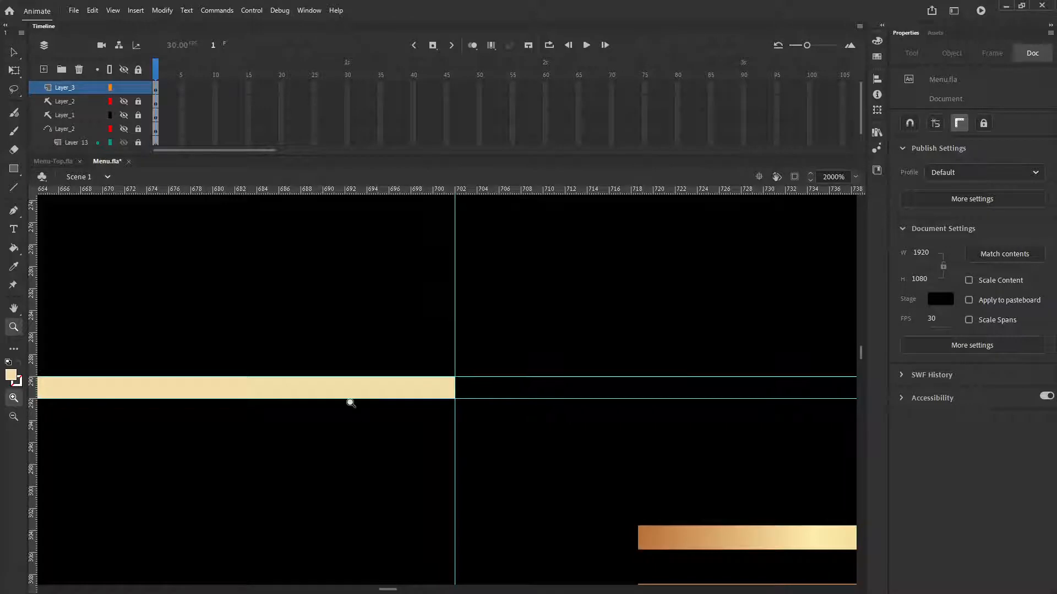
key("alt")
double_click(14, 309)
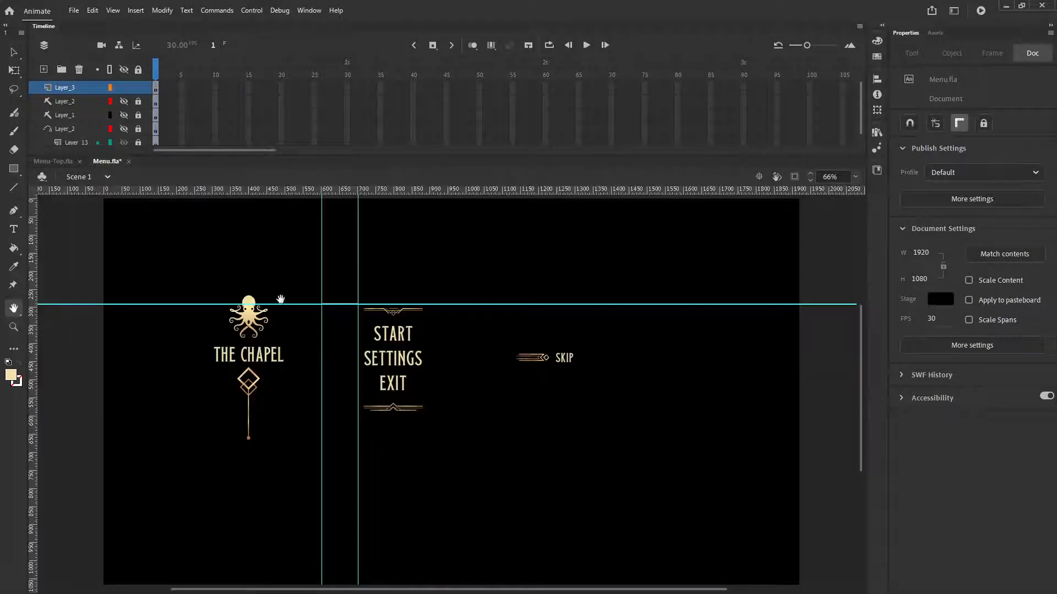
key("ctrl+apostrophe")
key("ctrl+apostrophe")
key("ctrl+semicolon")
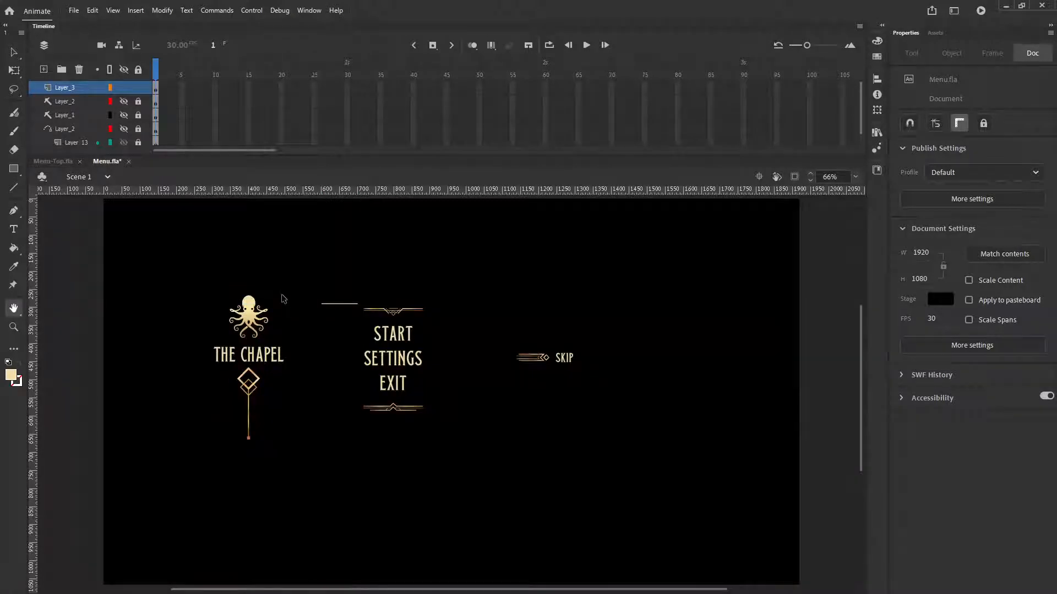
key("ctrl+semicolon")
key("ctrl+semicolon")
- Examine the trimmed bar and compare it with the gold line ornament above START
left_click(14, 327)
left_click(347, 310)
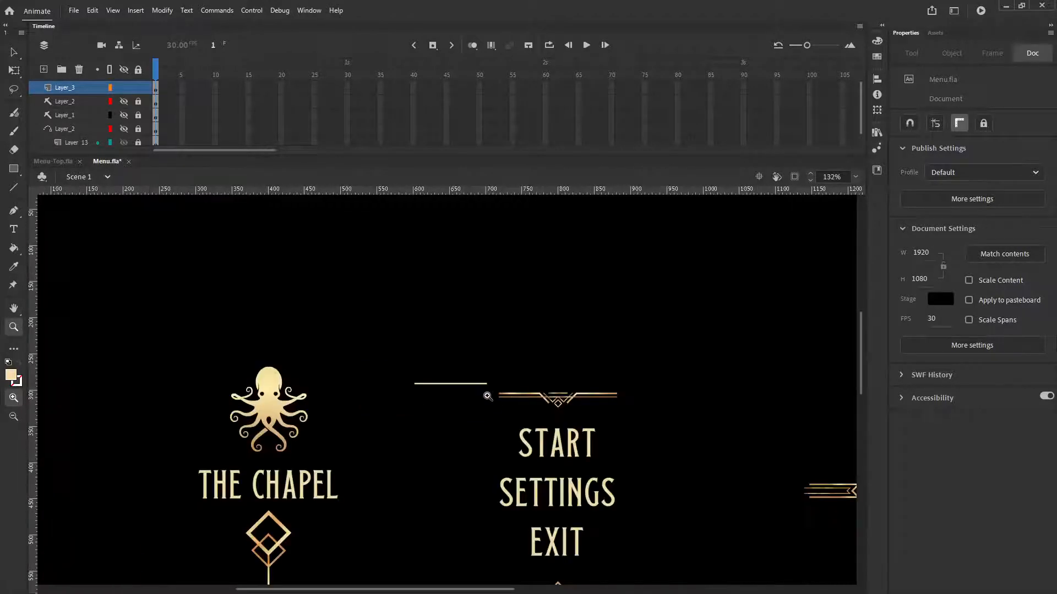
left_click(486, 396)
left_click(424, 377)
left_click(394, 378)
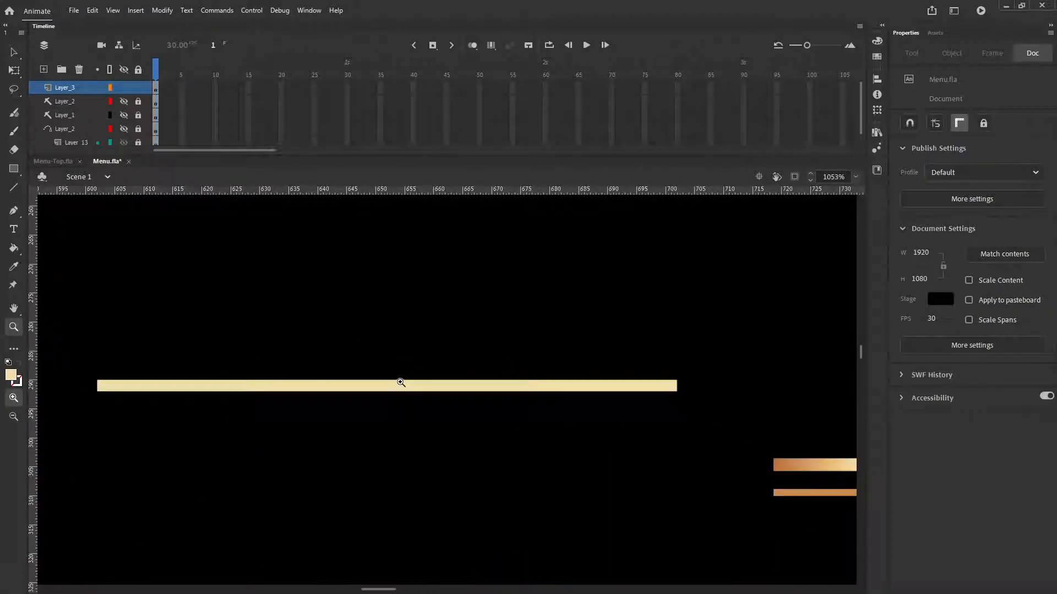
scroll(600, 415, "down", 2)
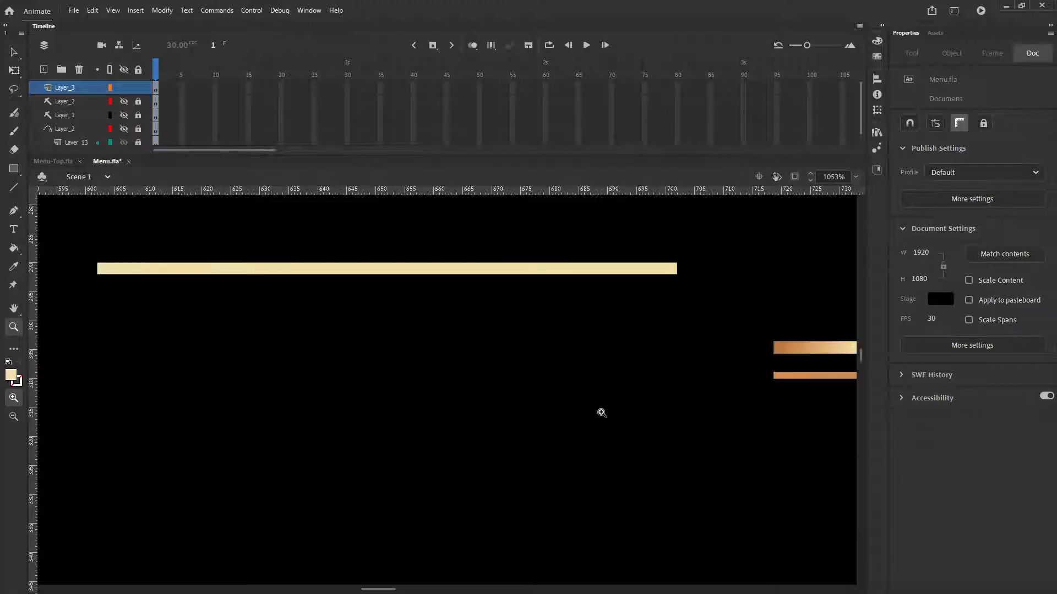
key("alt")
left_click_drag(622, 369, 181, 366)
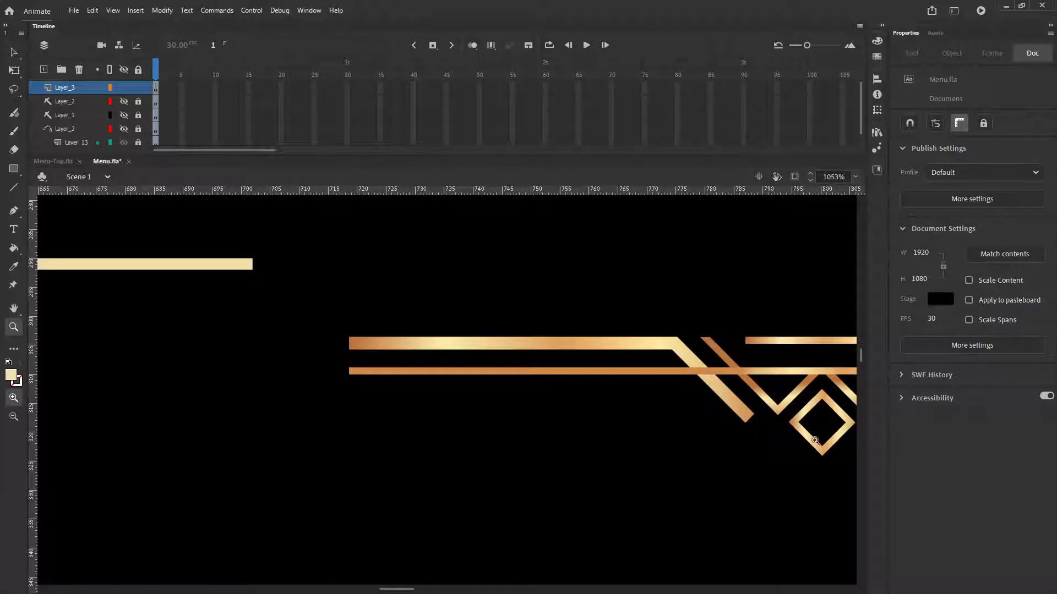
left_click_drag(122, 353, 558, 398)
- Lock the bar's layer and, on a new layer, draw a strokeless cream square about 21 by 21 px below the bar's middle
left_click(138, 87)
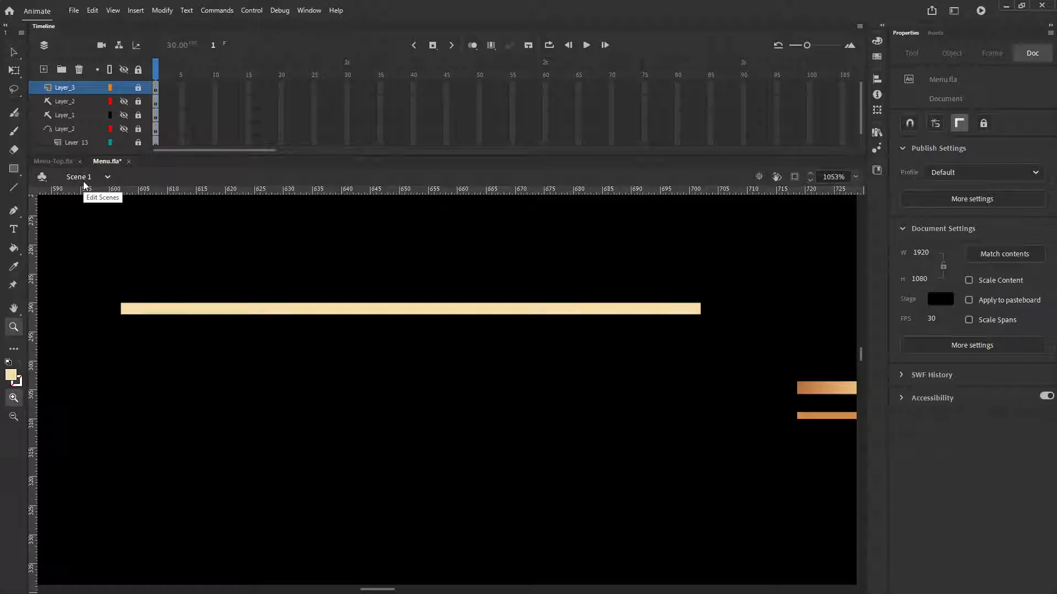
left_click(43, 69)
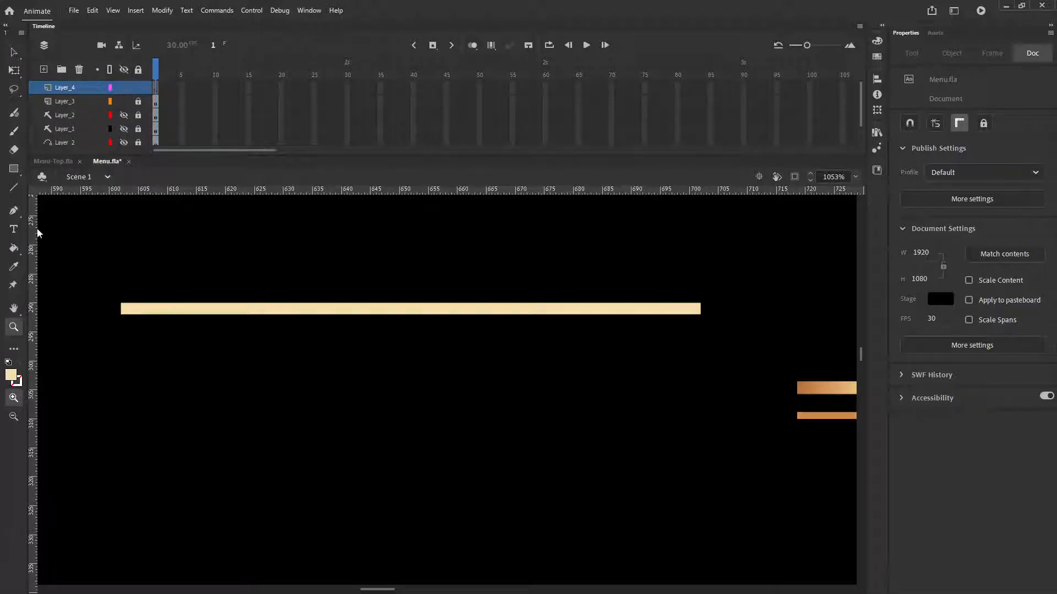
left_click(14, 169)
left_click(14, 171)
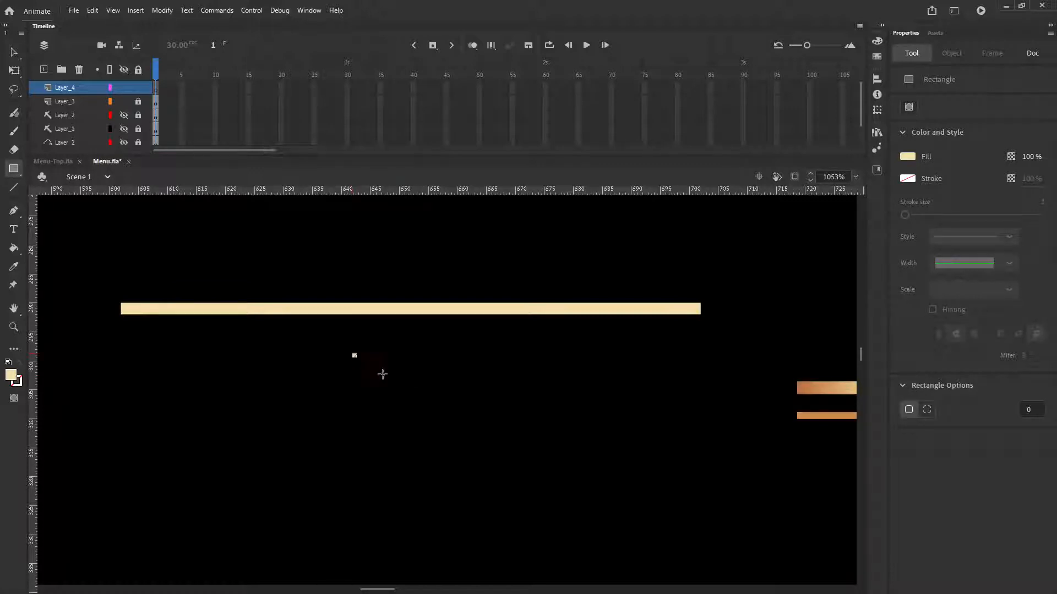
left_click_drag(382, 374, 474, 433)
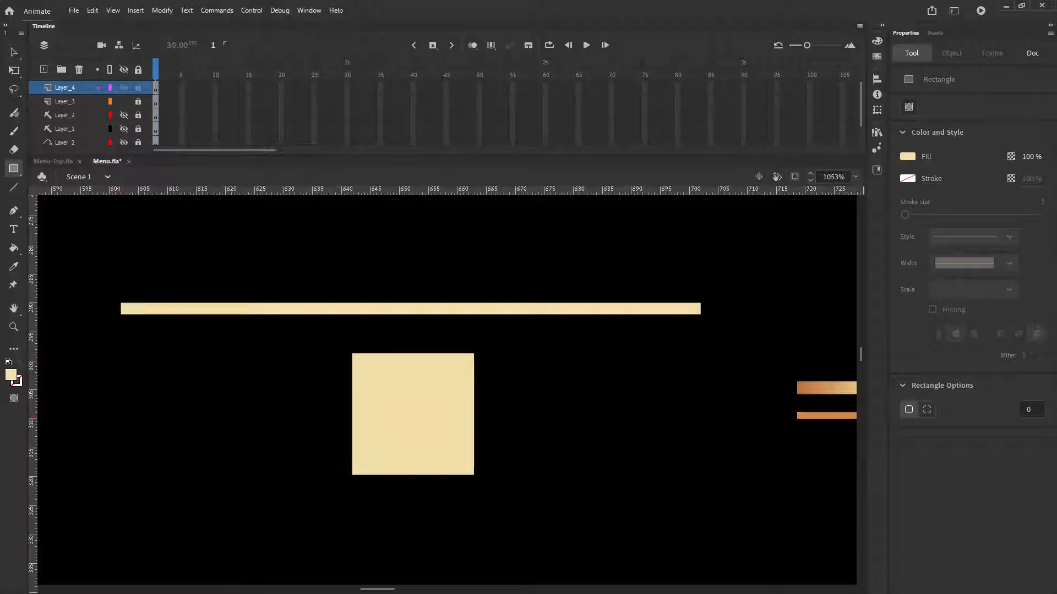
- Rotate the cream square by 45 degrees with Free Transform to turn it into a diamond
left_click(14, 54)
left_click(428, 411)
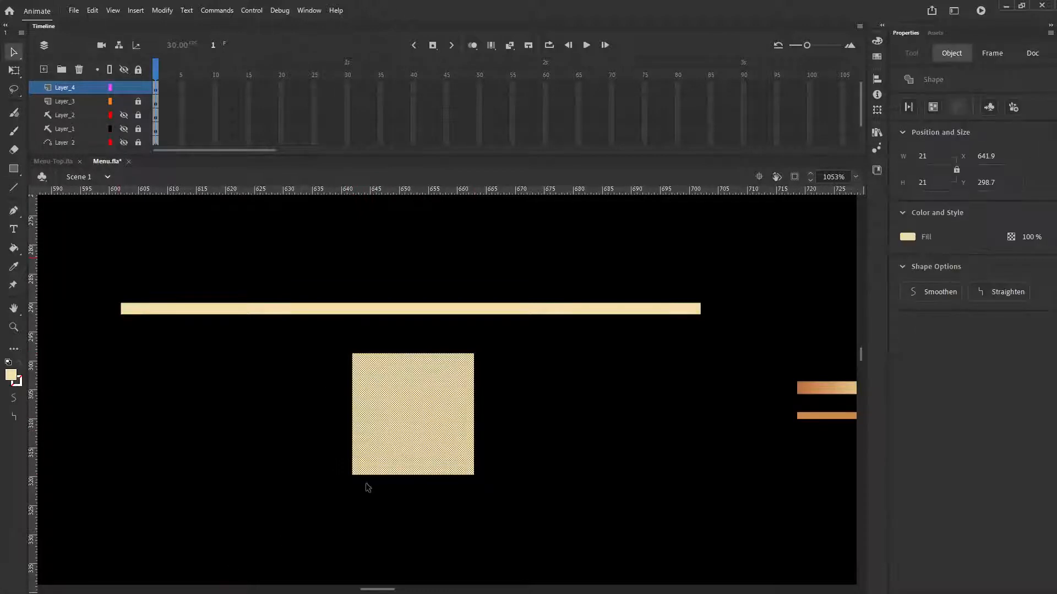
right_click(381, 439)
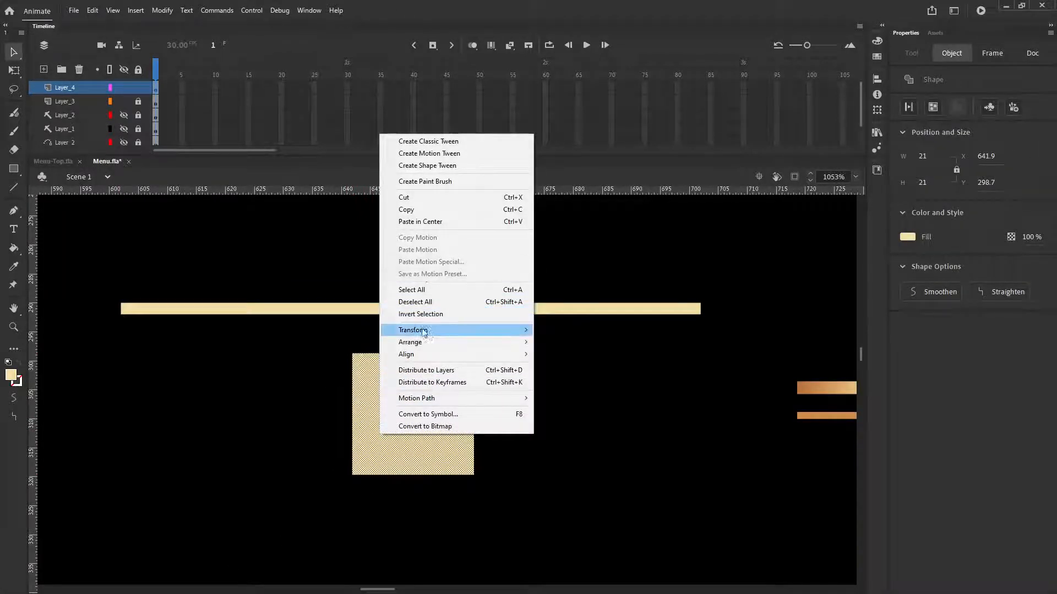
mouse_move(428, 333)
left_click(570, 330)
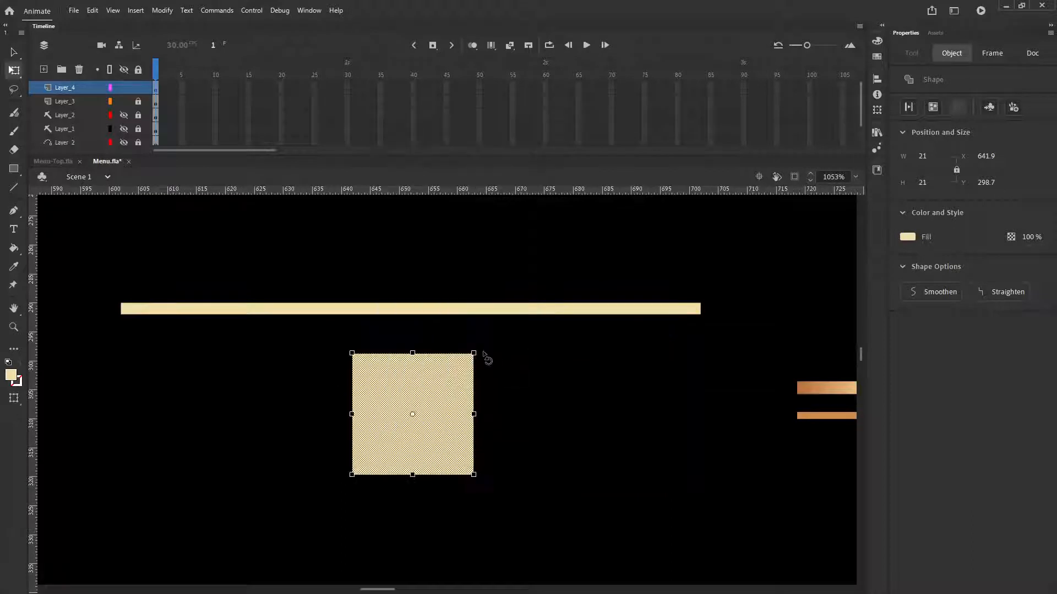
left_click_drag(485, 355, 533, 415)
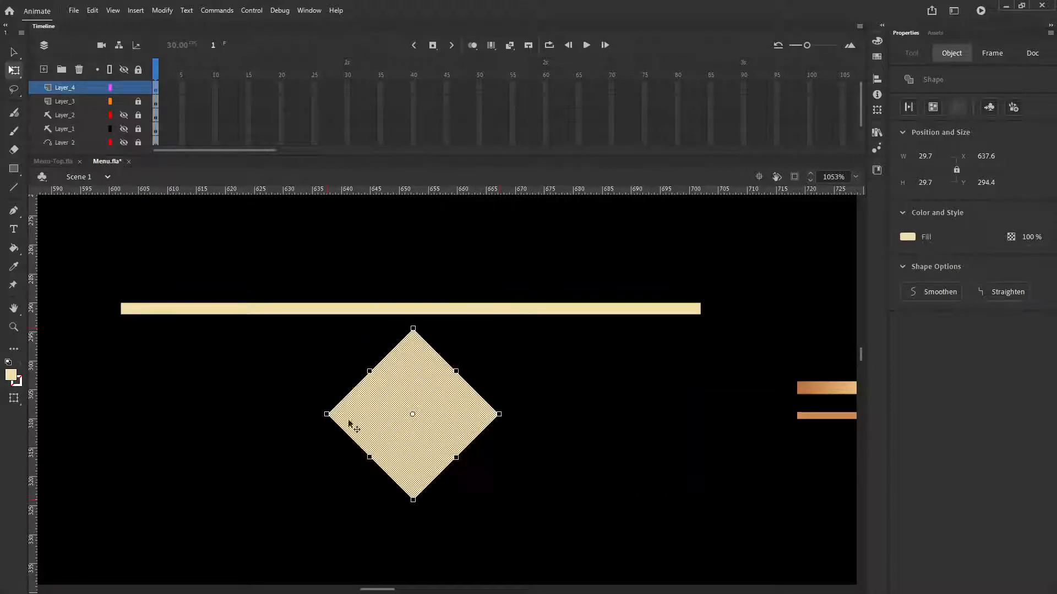
left_click(254, 371)
left_click(421, 424)
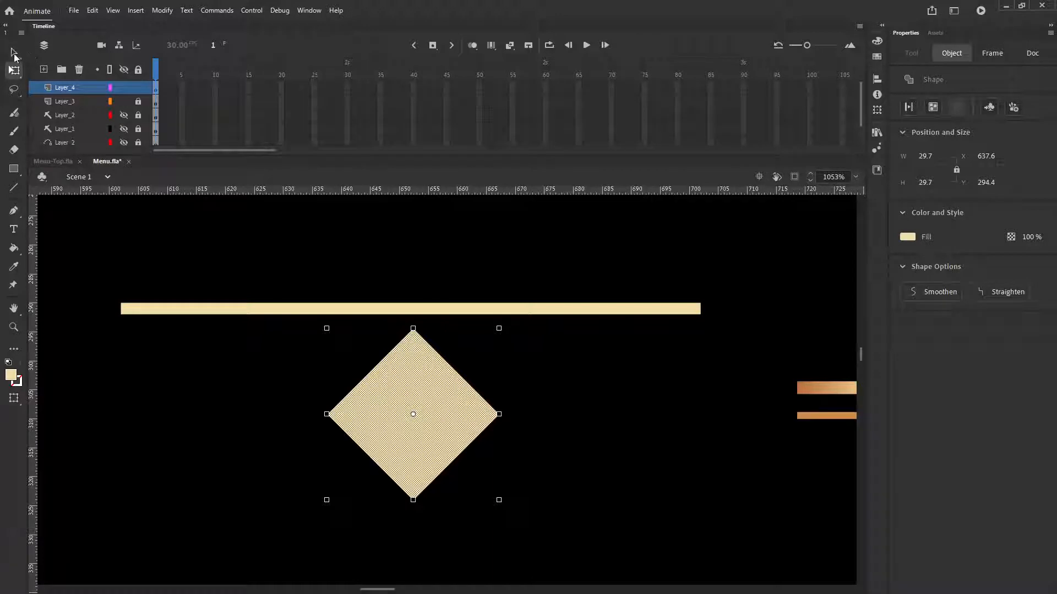
- Change the diamond's fill to blue and deselect it
left_click(14, 53)
left_click(192, 410)
left_click(413, 406)
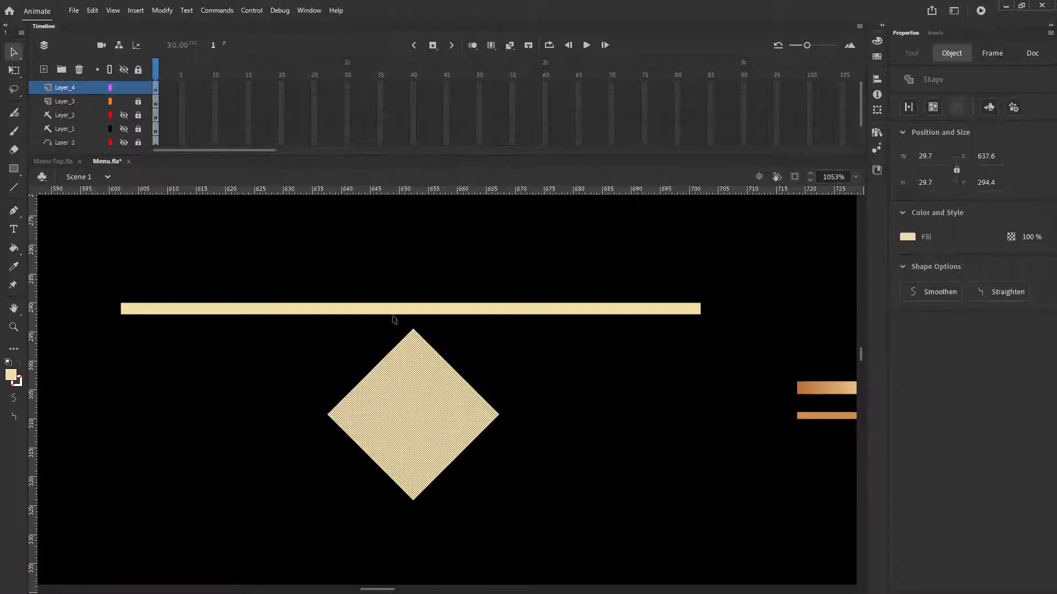
left_click(913, 238)
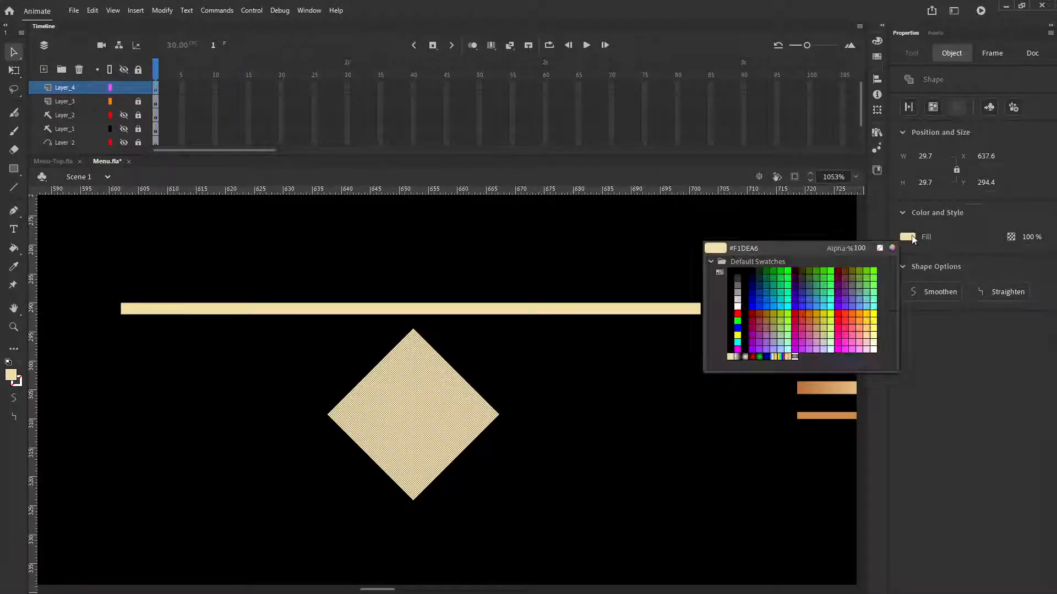
left_click(798, 301)
left_click(216, 453)
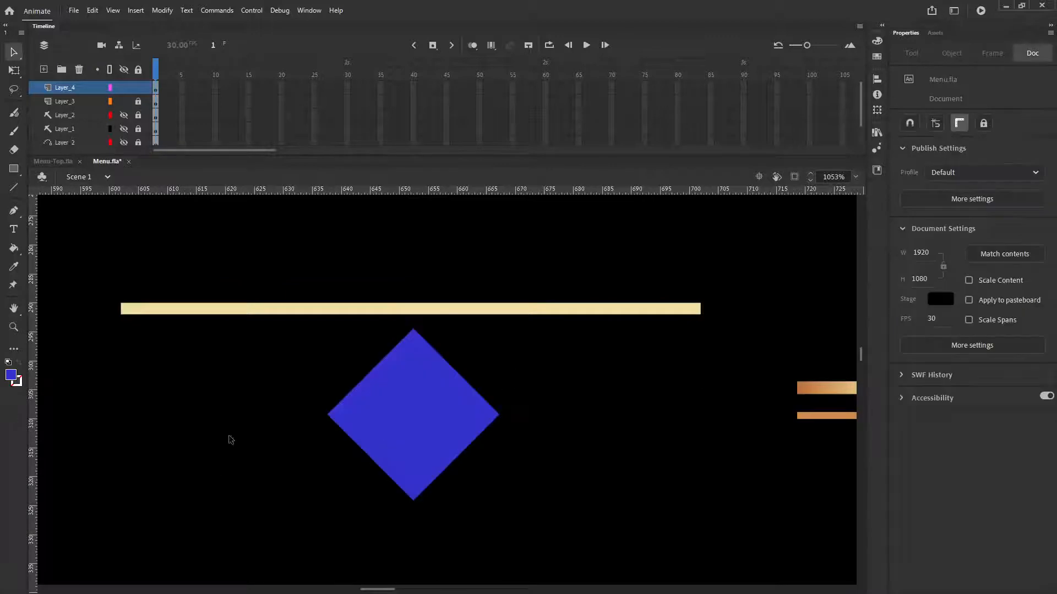
- Copy the blue diamond and paste it in place on a new layer above
left_click(413, 425)
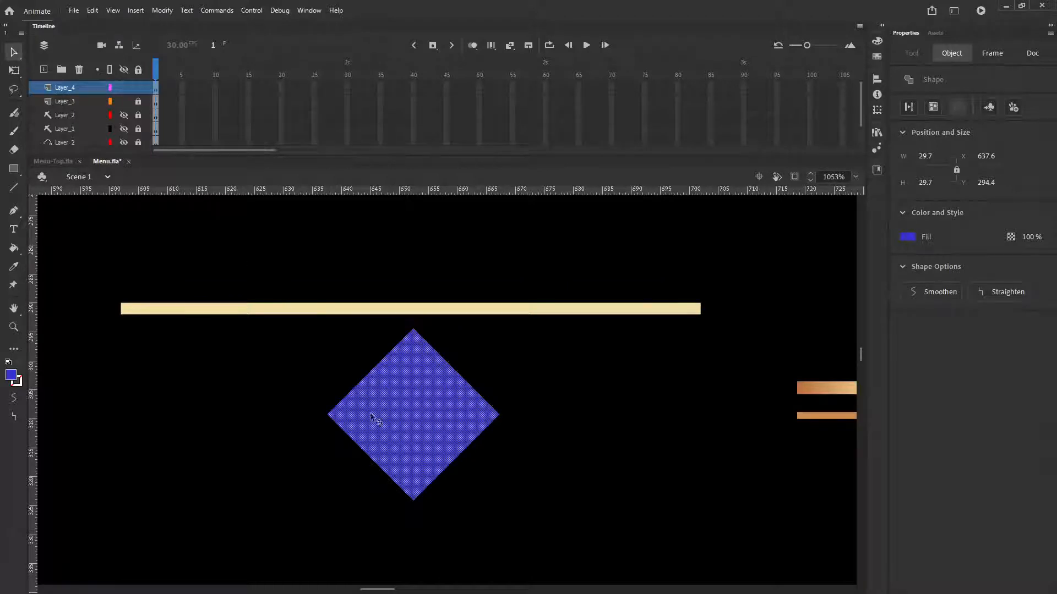
left_click(315, 360)
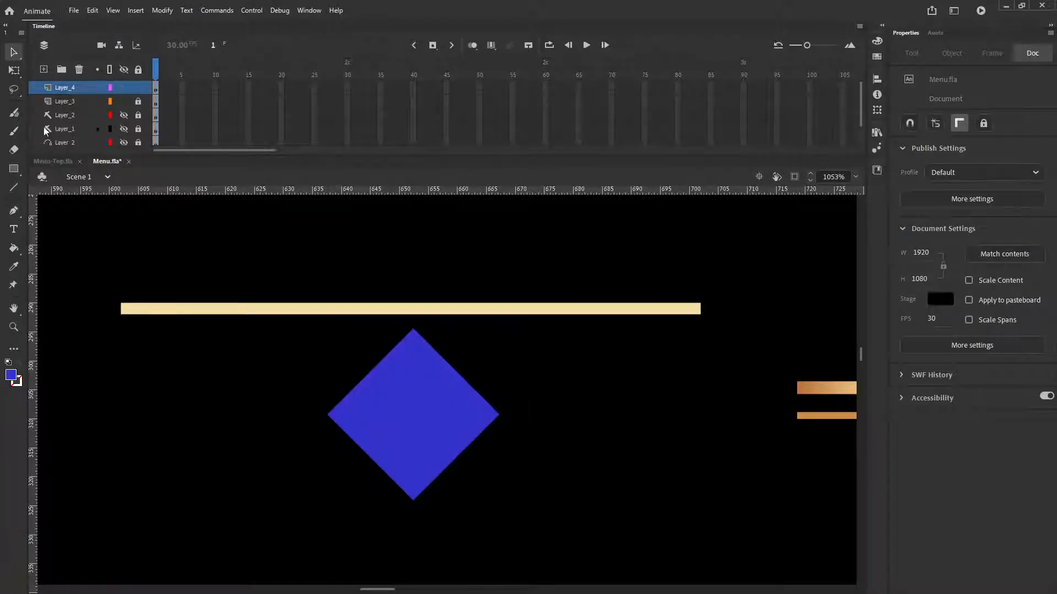
left_click(44, 69)
left_click(156, 88)
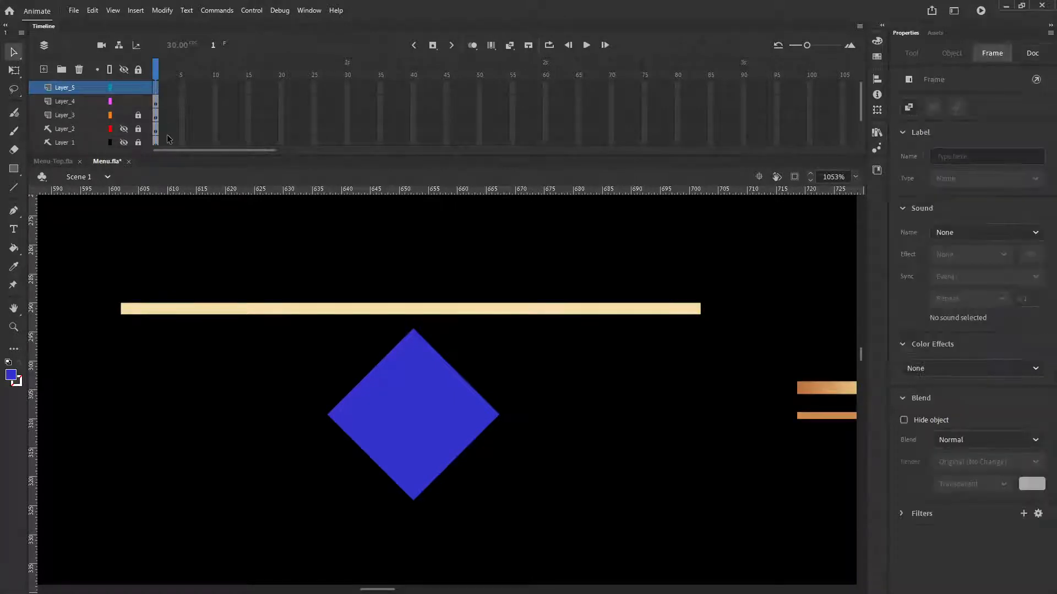
key("ctrl+shift+v")
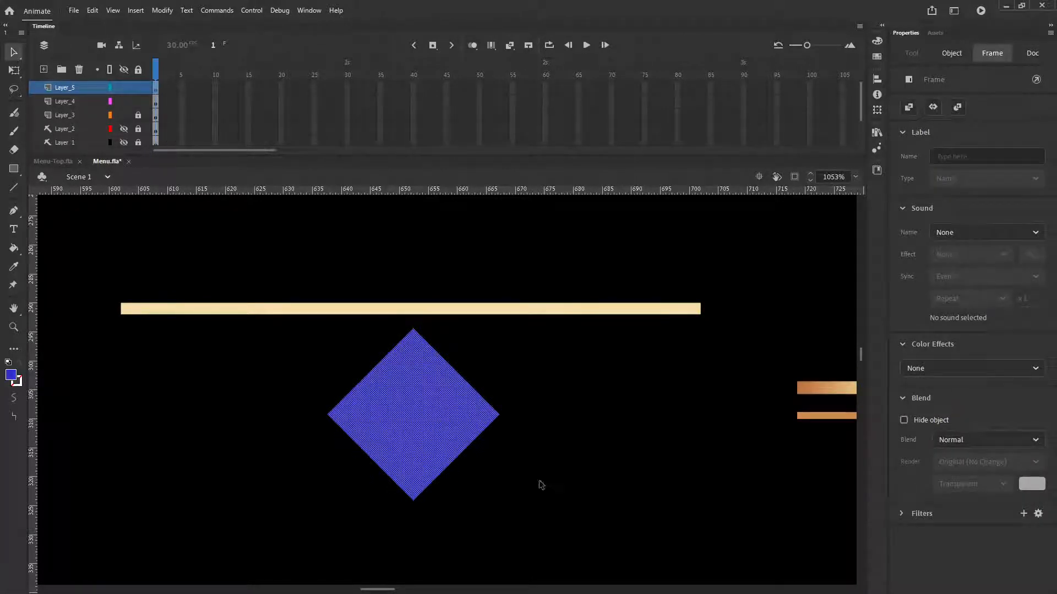
- Fill the pasted diamond with green, and check the blue one beneath it by temporarily hiding the green diamond's layer
left_click(14, 379)
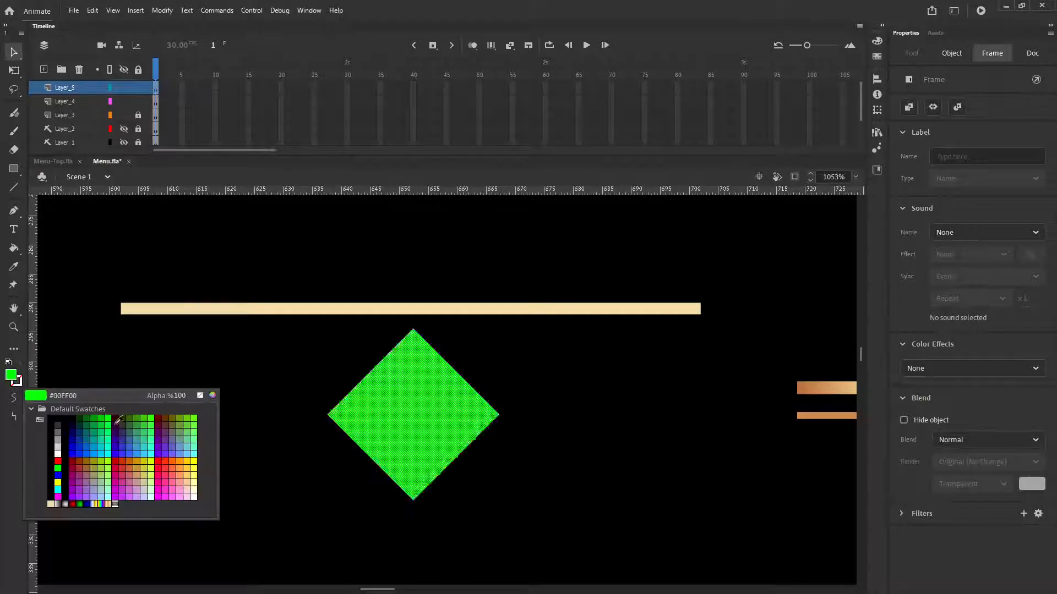
left_click(135, 430)
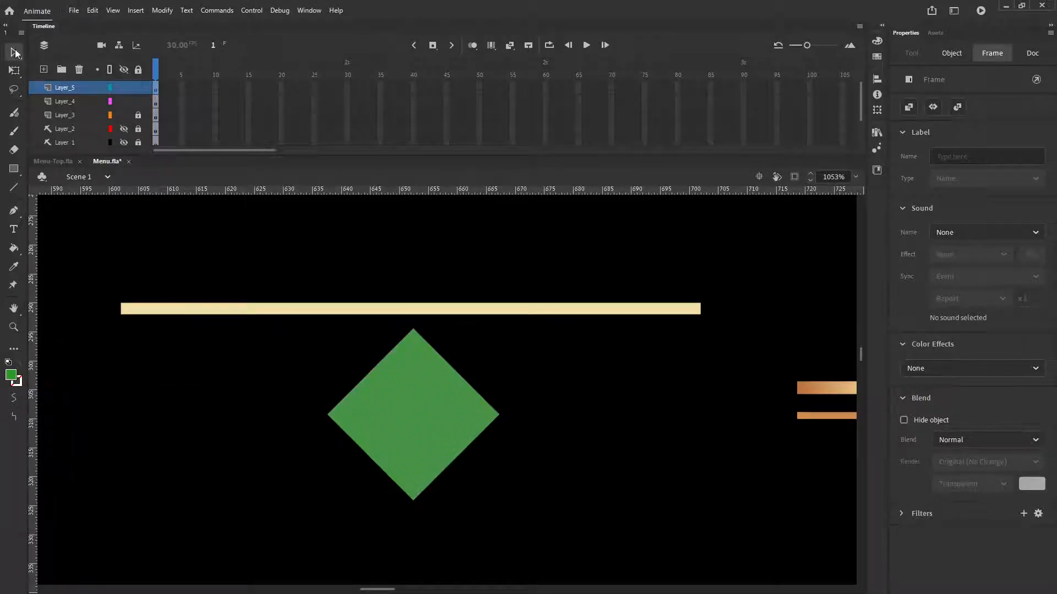
left_click(292, 431)
left_click(398, 410)
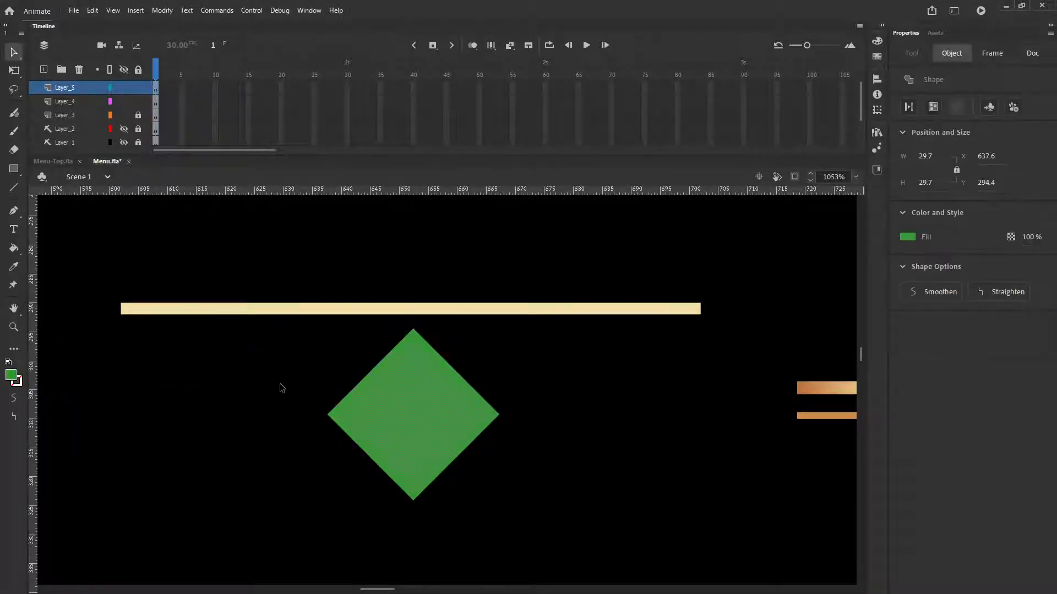
left_click(122, 84)
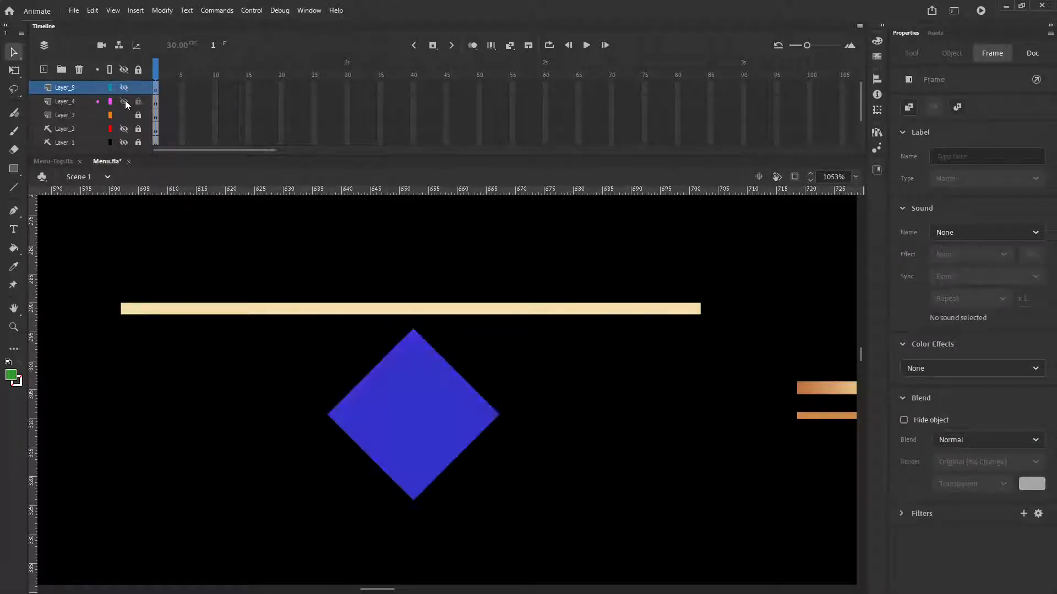
left_click(124, 87)
left_click(125, 115)
left_click(124, 115)
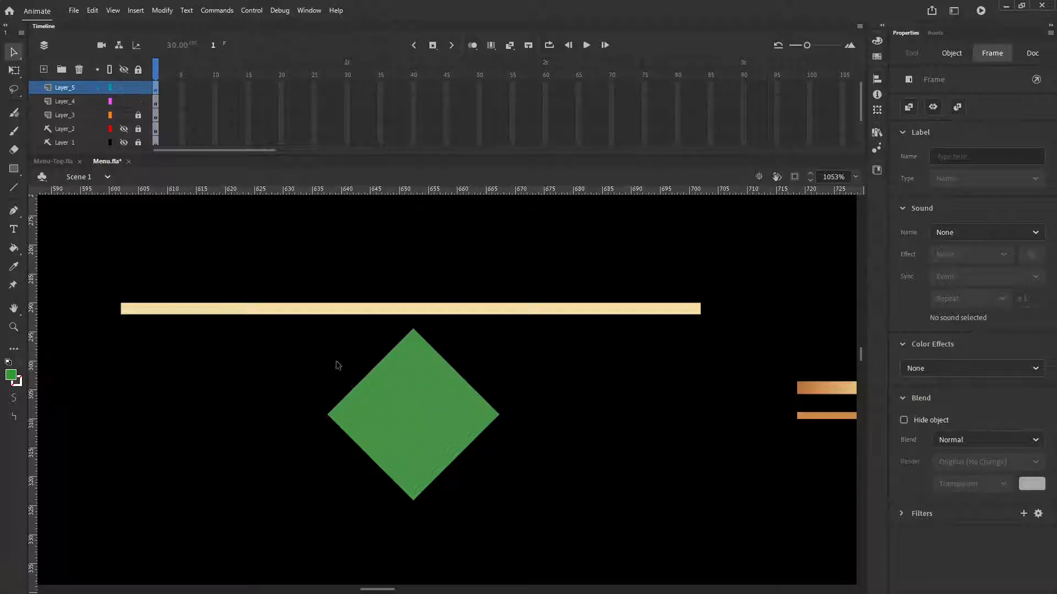
- Lock the blue diamond's layer and nudge the green diamond straight up to Y 291.7, so its tip meets the bar
left_click(138, 102)
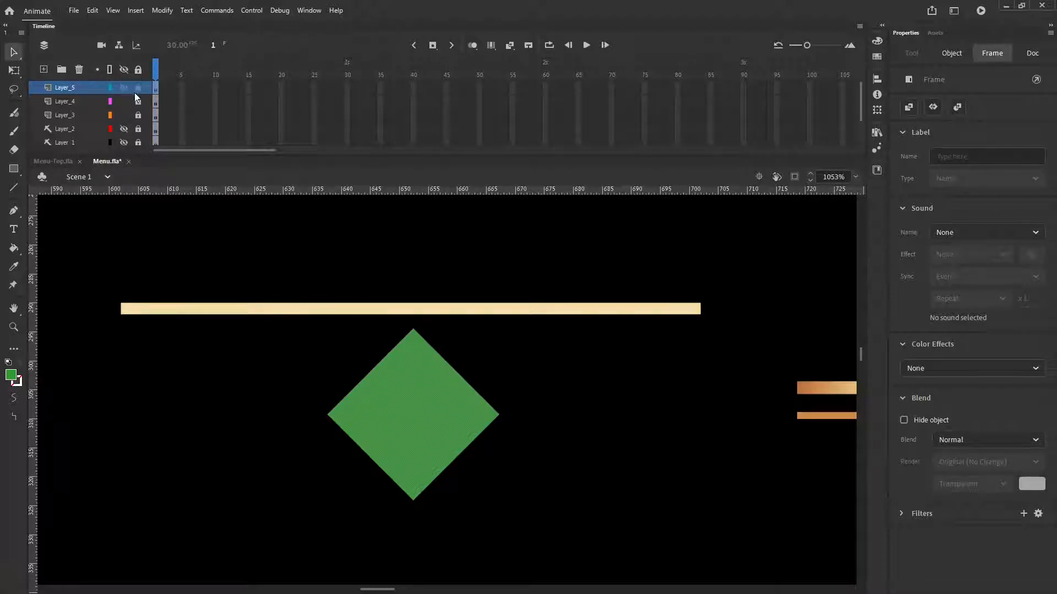
left_click(256, 401)
left_click(403, 402)
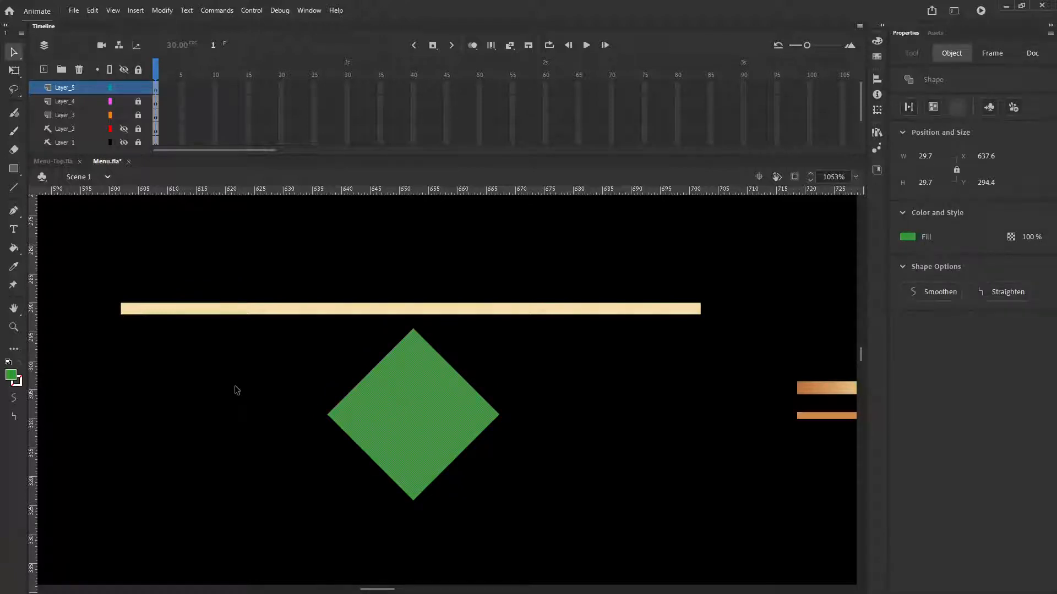
key("Up")
key("Up")
key("Up")
key("Up")
key("Up")
key("Up")
key("Up")
key("Up")
key("Up")
key("Up")
key("Up")
key("Up")
key("Up")
key("Up")
key("Up")
key("Up")
key("Up")
key("Up")
key("Up")
key("Up")
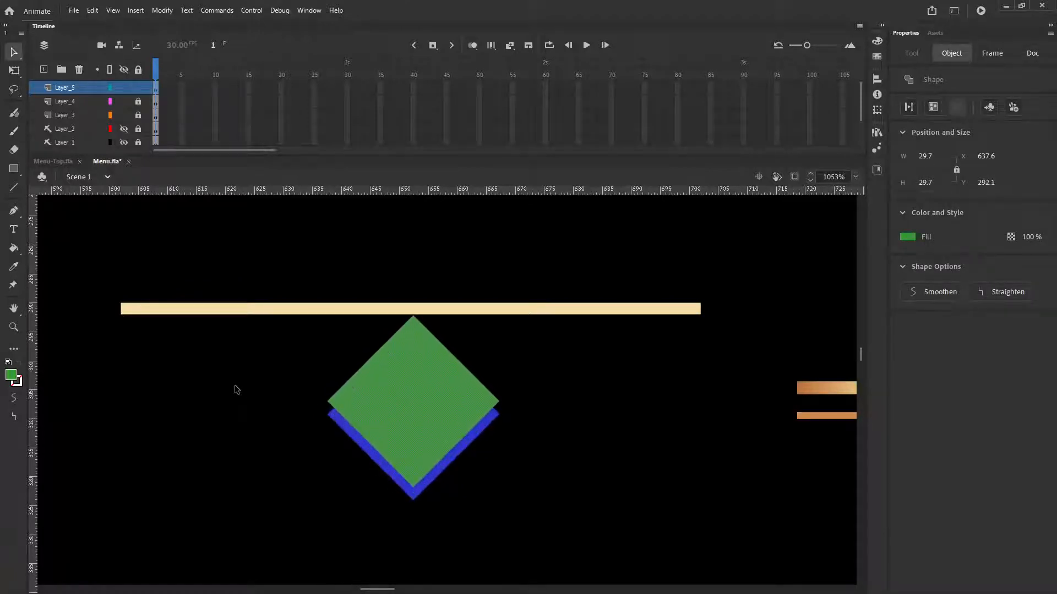
key("Up")
key("Up")
key("Up")
key("Up")
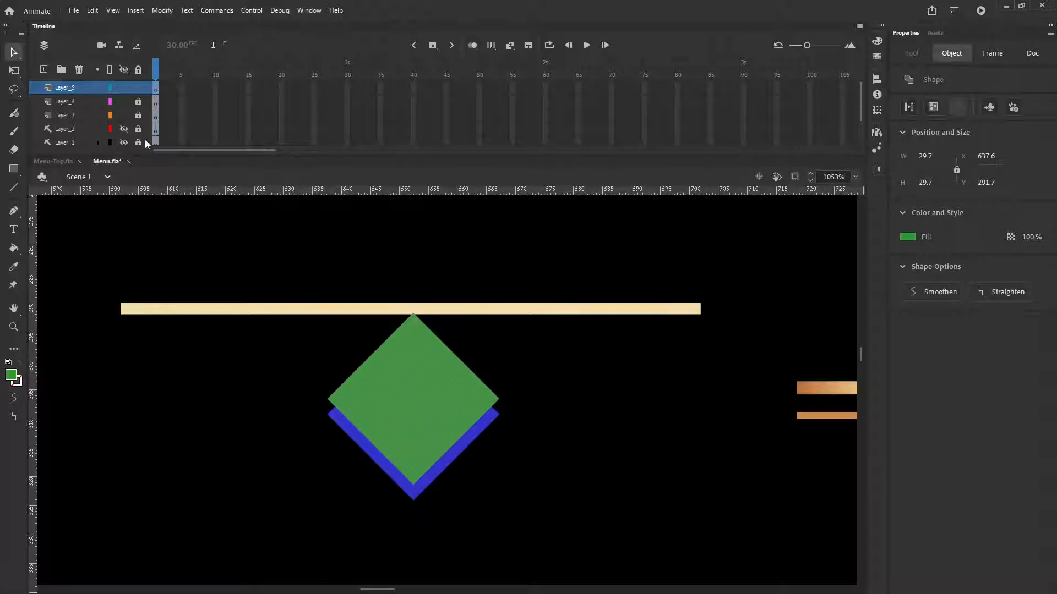
- Unlock the blue diamond's layer and compare the vertical positions of the blue and green diamonds by selecting each in turn
left_click(138, 101)
left_click(394, 478)
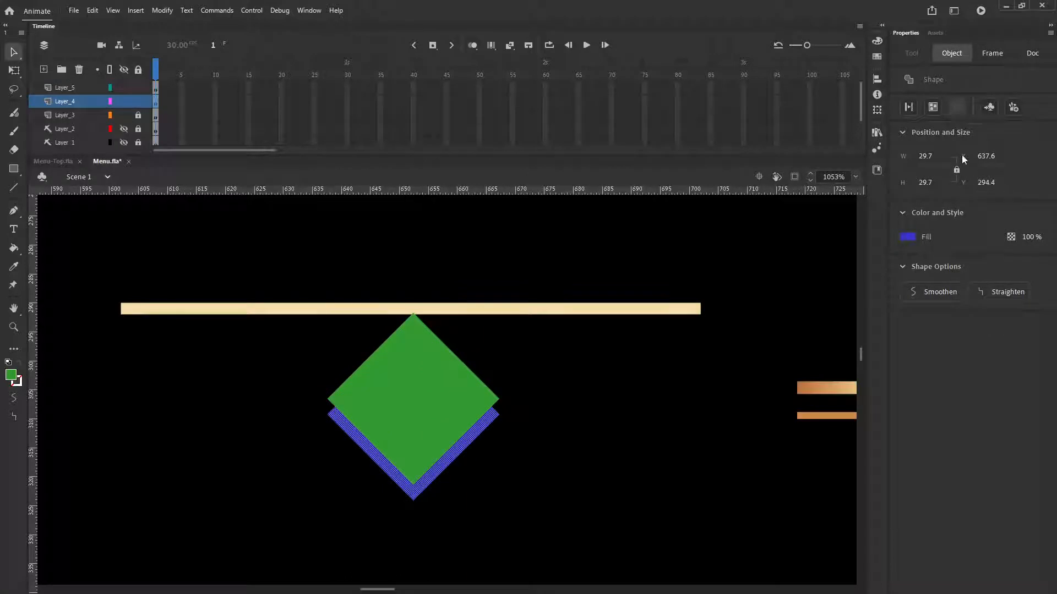
left_click(409, 450)
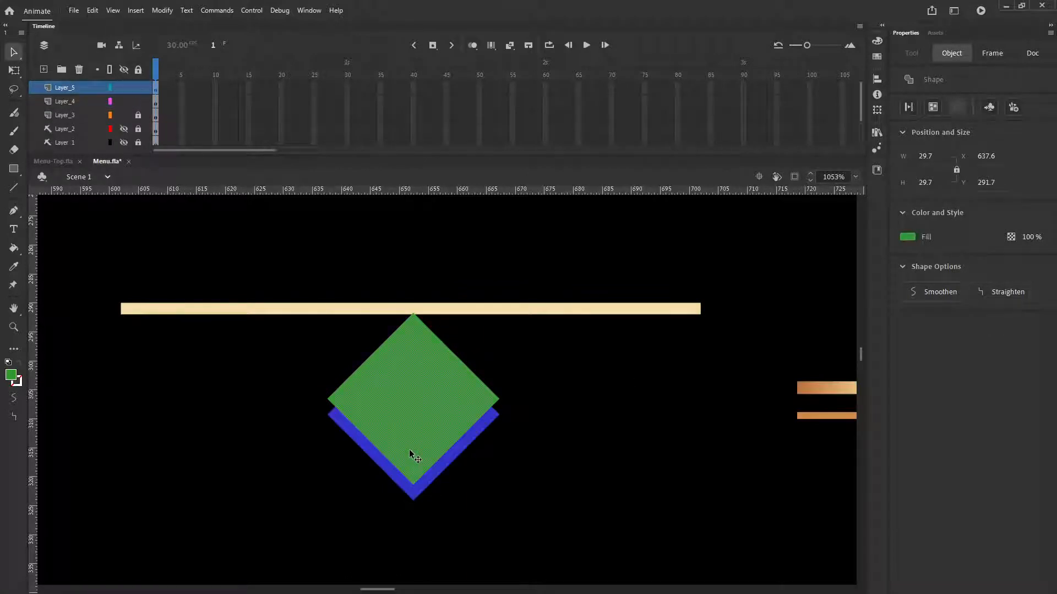
left_click(403, 493)
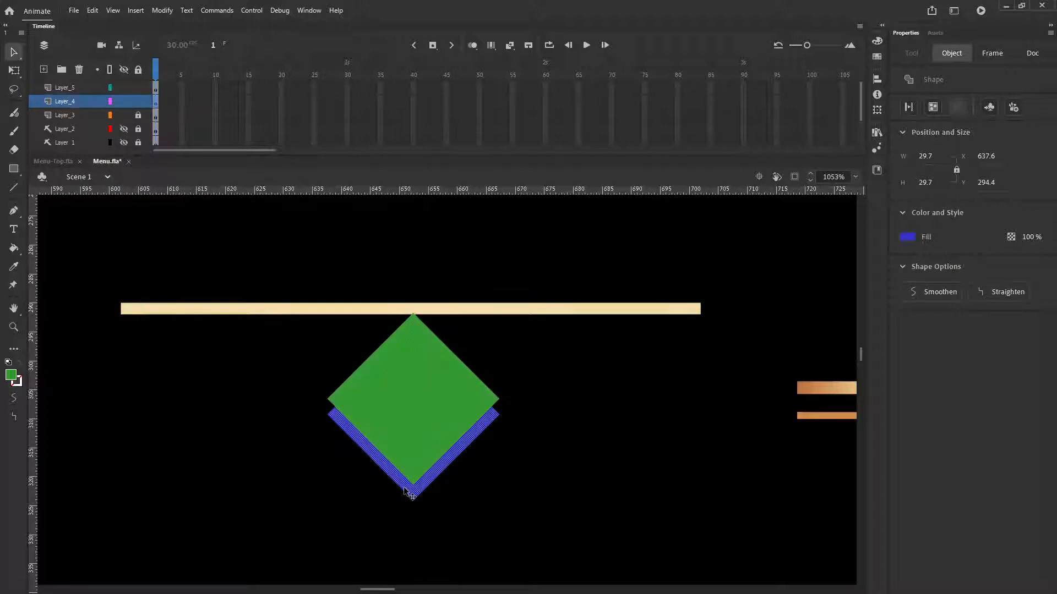
left_click(434, 436)
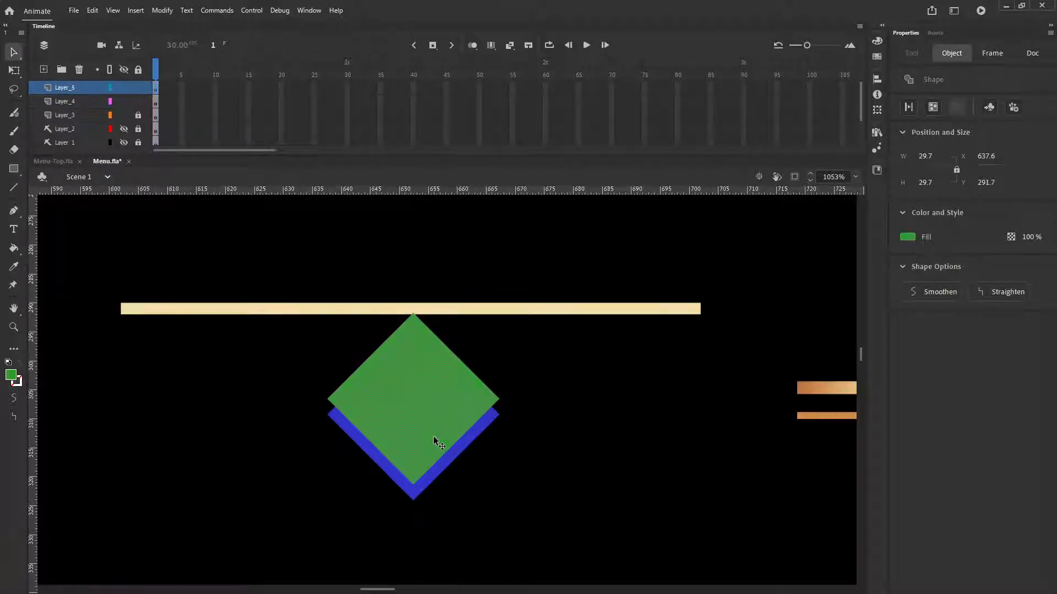
left_click(393, 475)
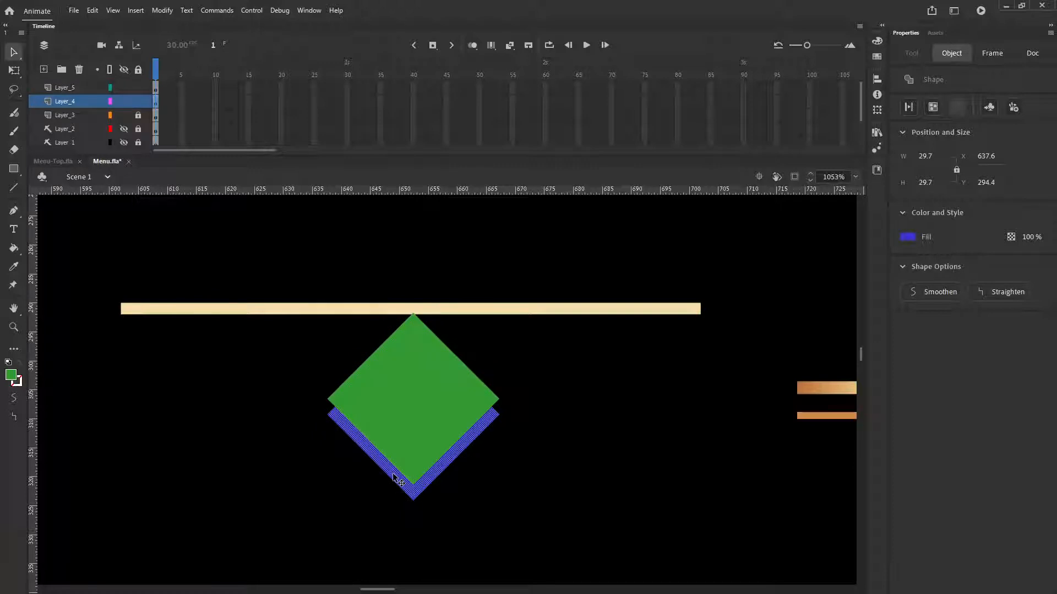
left_click(427, 432)
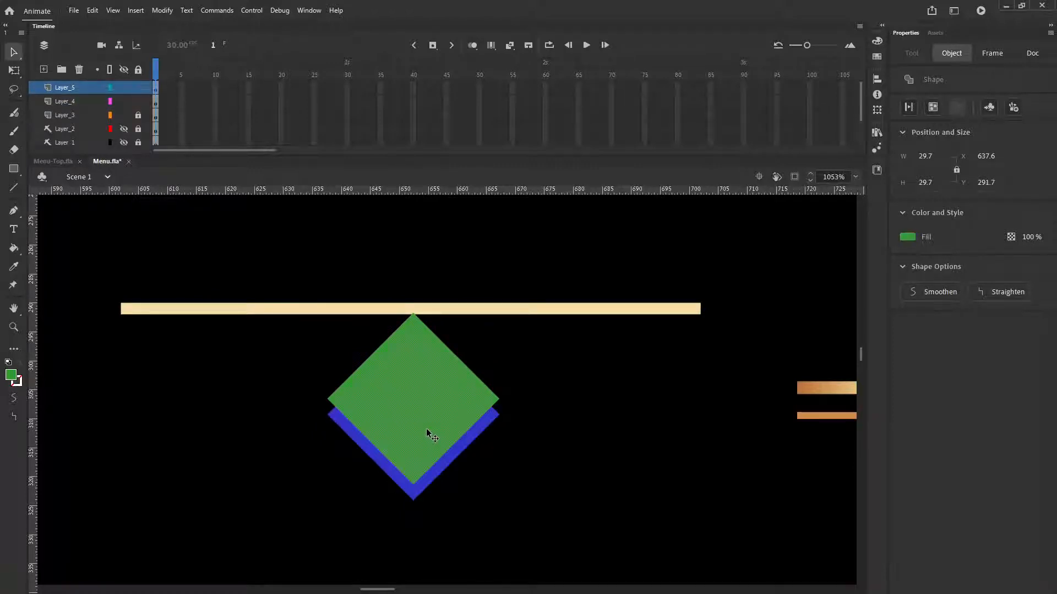
- Nudge the green diamond vertically to Y 291.1 to widen the blue edge beneath it, and deselect it
key("Down")
key("Down")
key("Down")
key("Down")
key("Down")
key("Down")
key("Down")
key("Down")
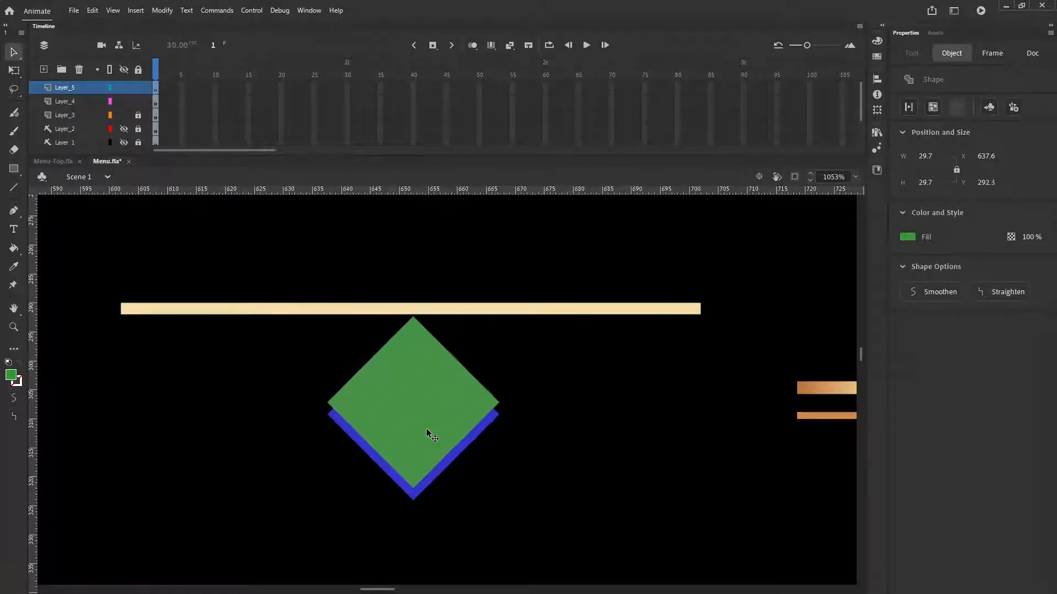
key("Up")
key("Up")
key("Up")
key("Up")
key("Up")
key("Up")
key("Up")
key("Up")
key("Up")
key("Up")
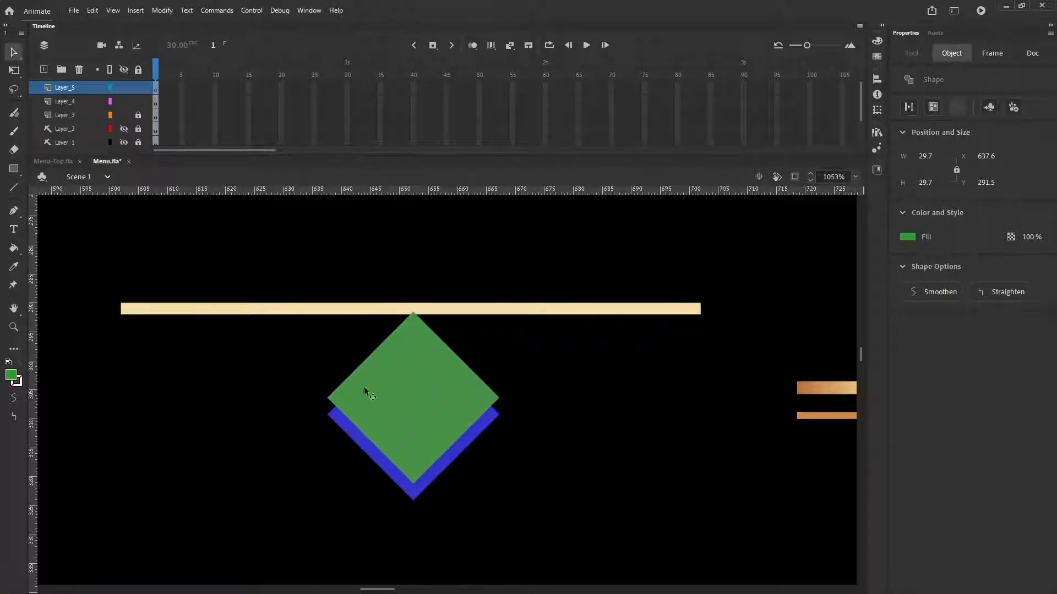
key("Up")
key("Up")
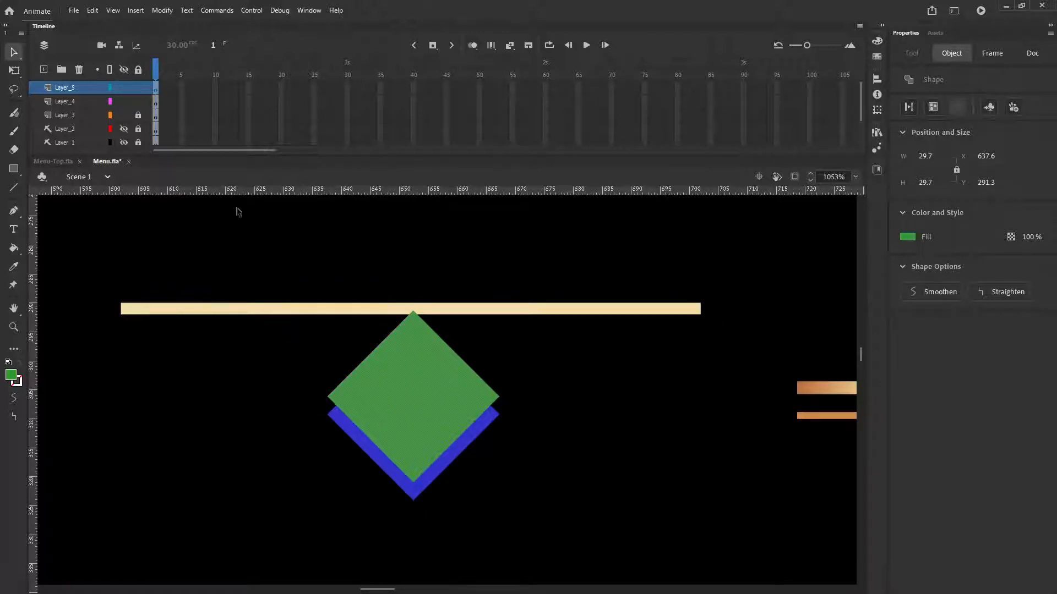
key("Up")
left_click(328, 467)
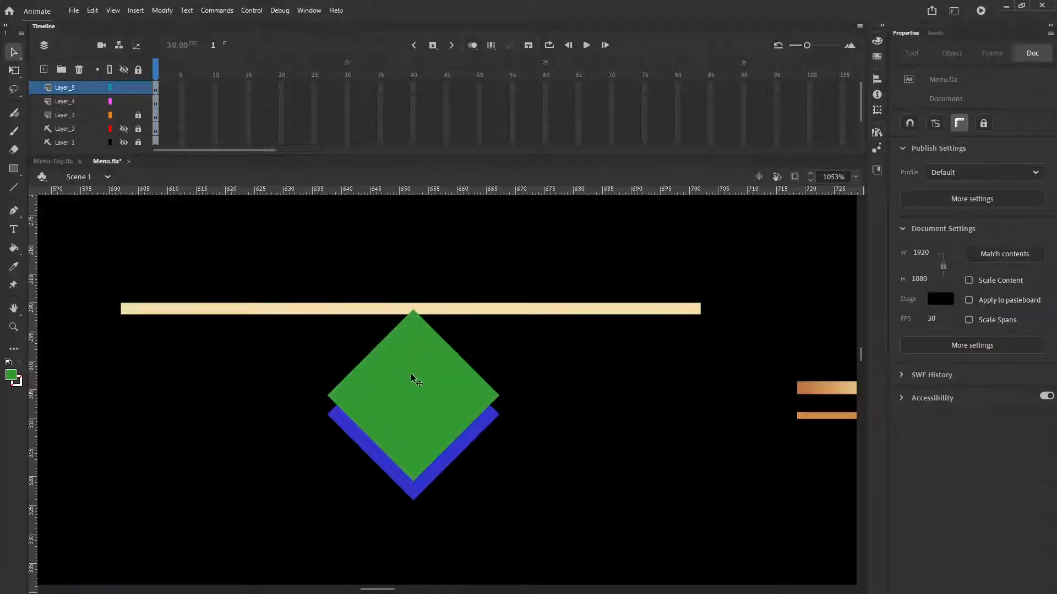
- Cut both diamonds and paste them in place together on the blue diamond's layer, Layer_4
left_click(366, 414)
left_click(357, 438, "shift")
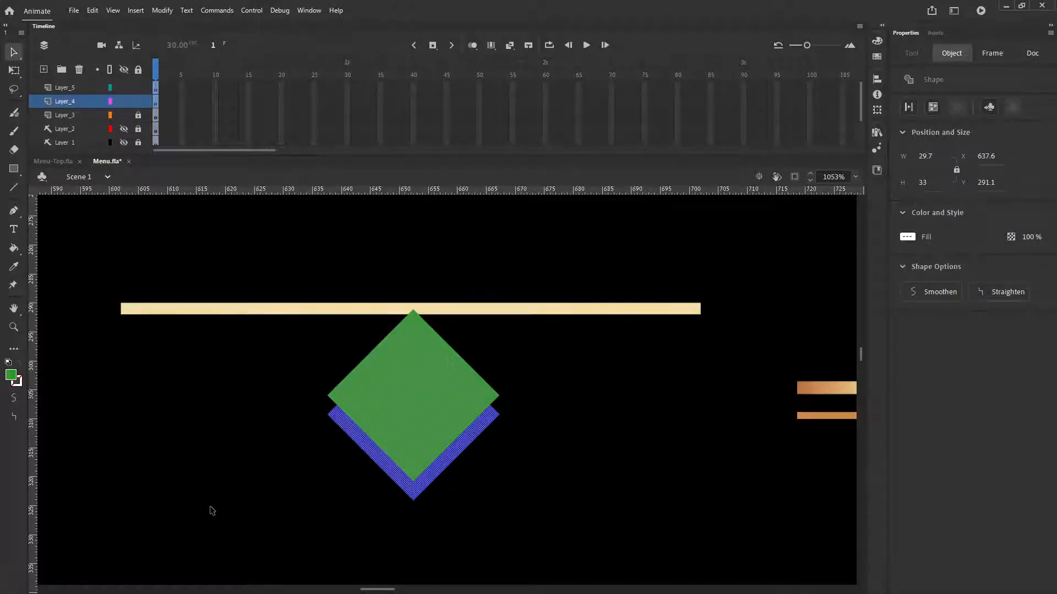
left_click(256, 433)
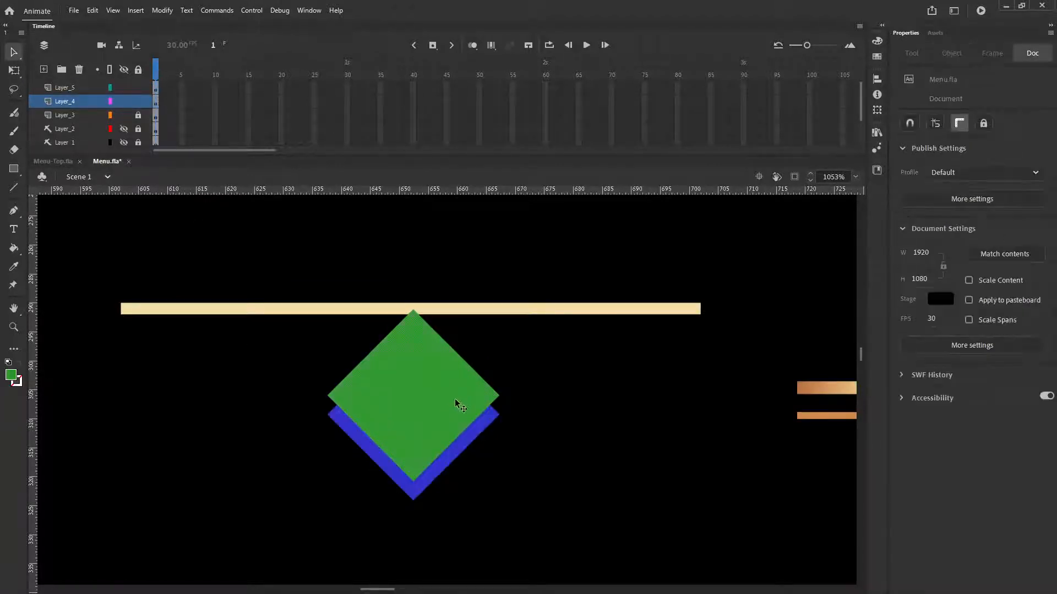
left_click(456, 401)
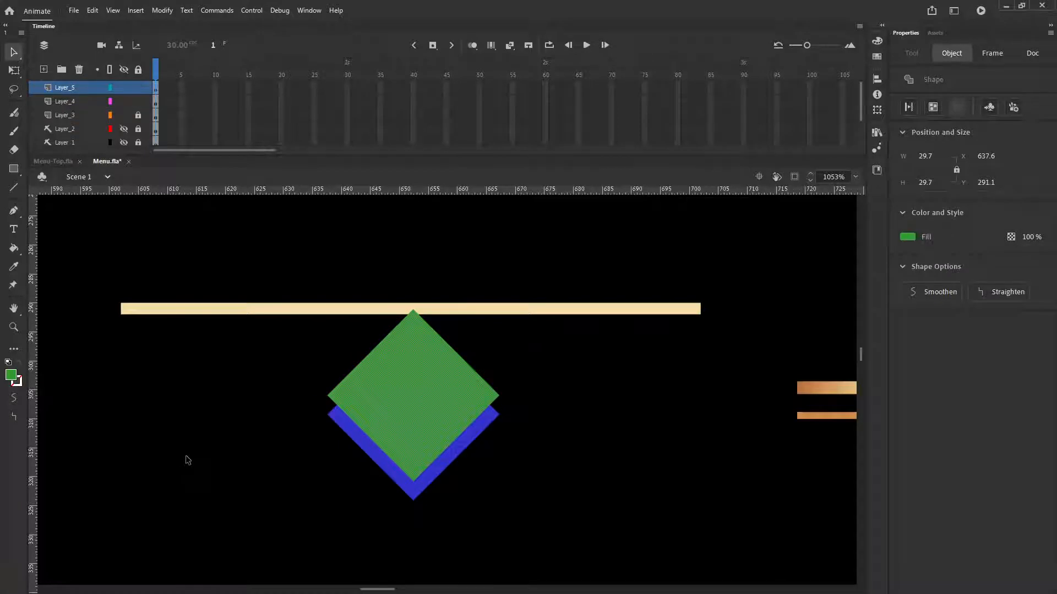
left_click(355, 440, "shift")
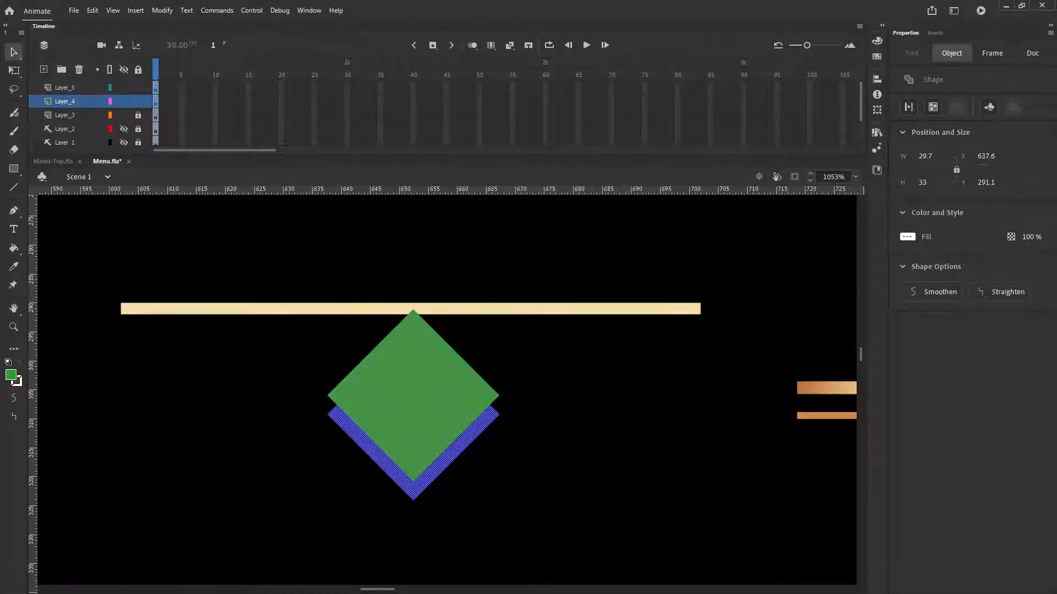
key("Delete")
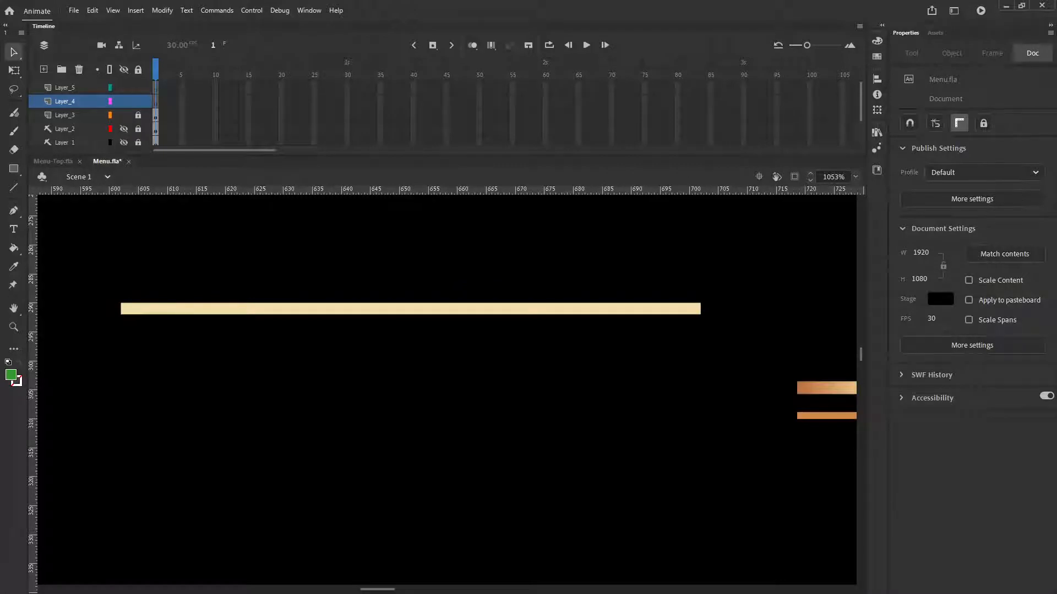
key("ctrl+v")
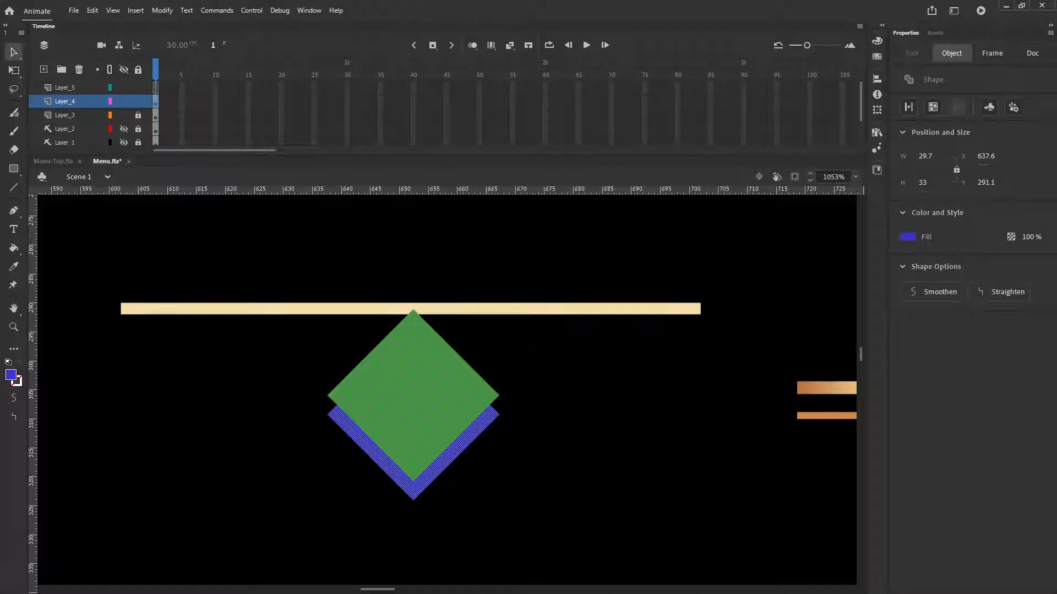
left_click(92, 10)
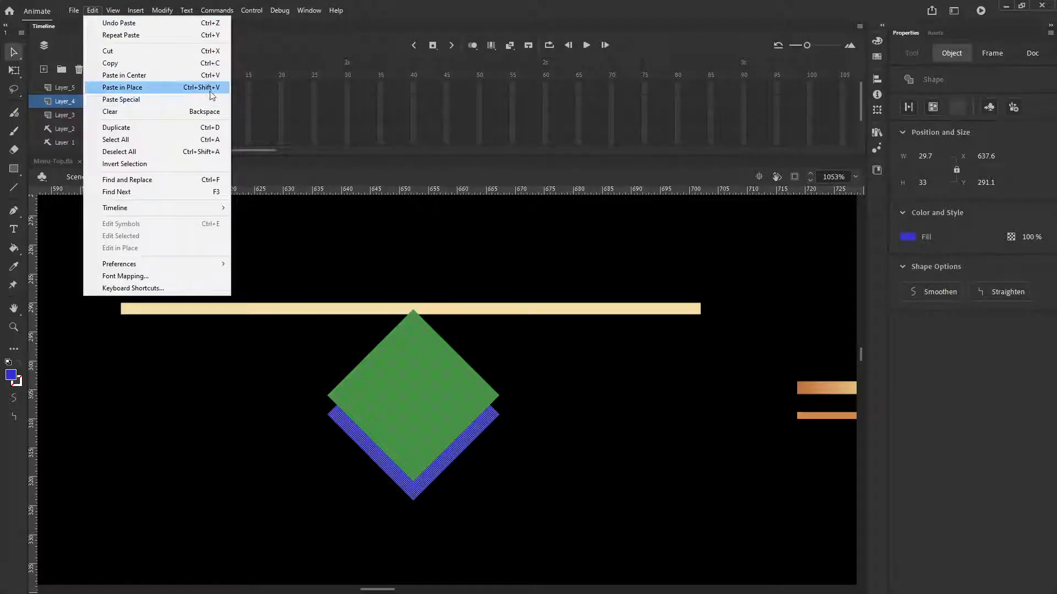
left_click(272, 405)
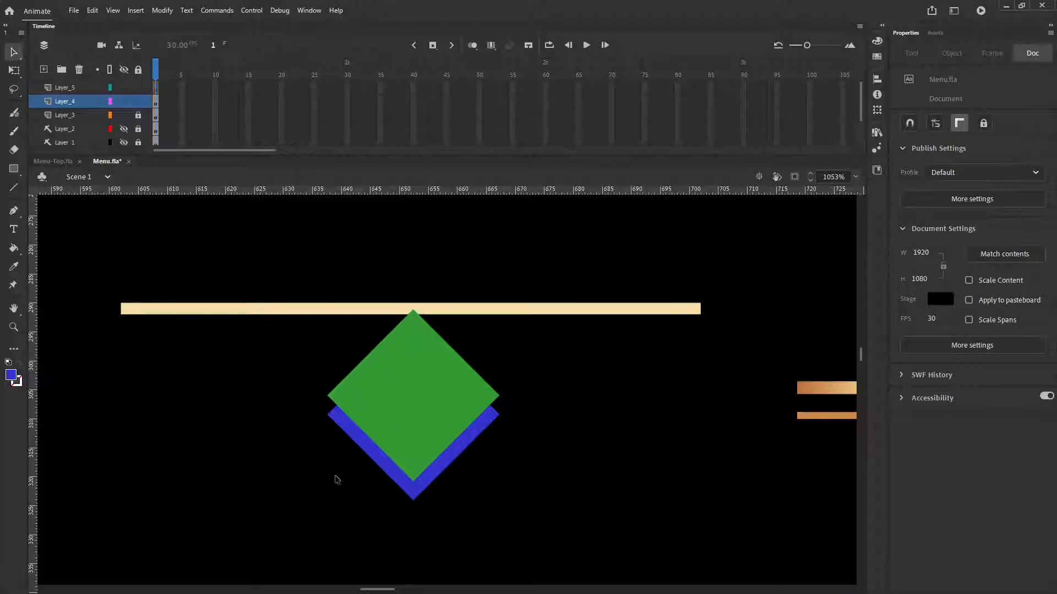
- Delete the green diamond from the merged shapes to leave a blue V
left_click(378, 461)
left_click(426, 412)
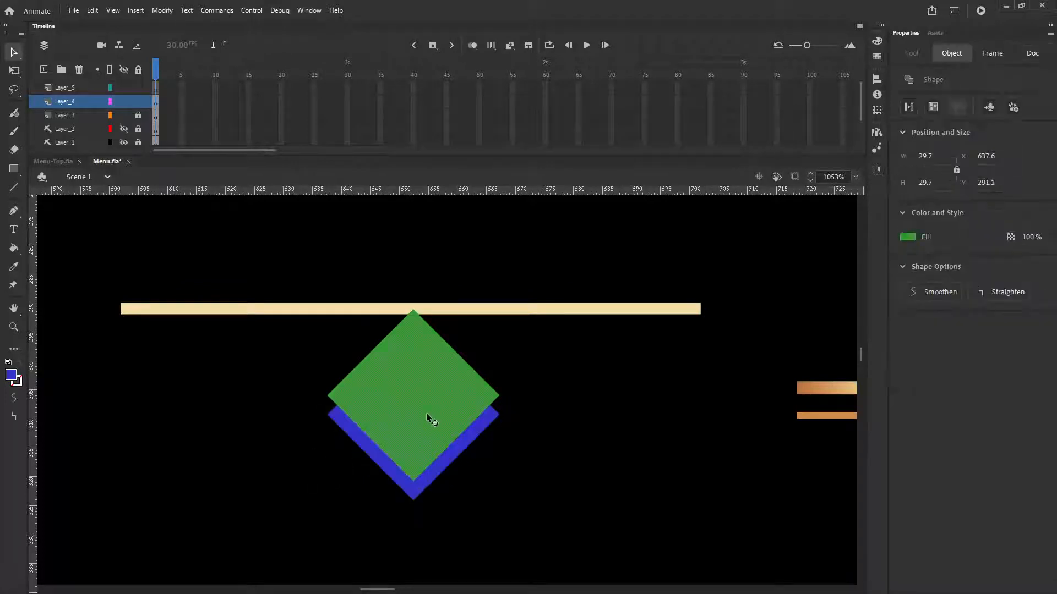
left_click(280, 480)
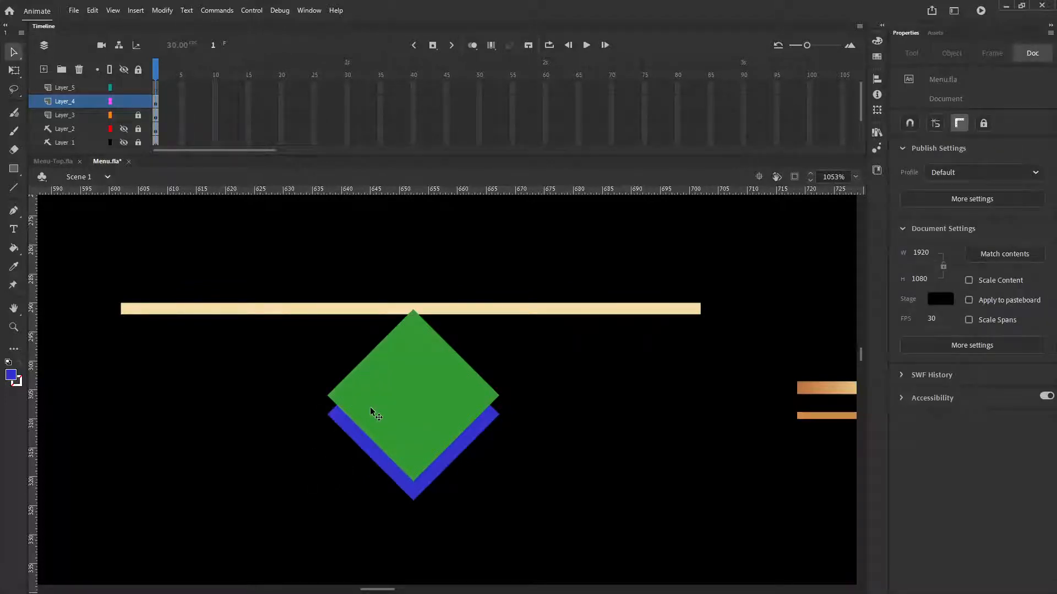
left_click(370, 408)
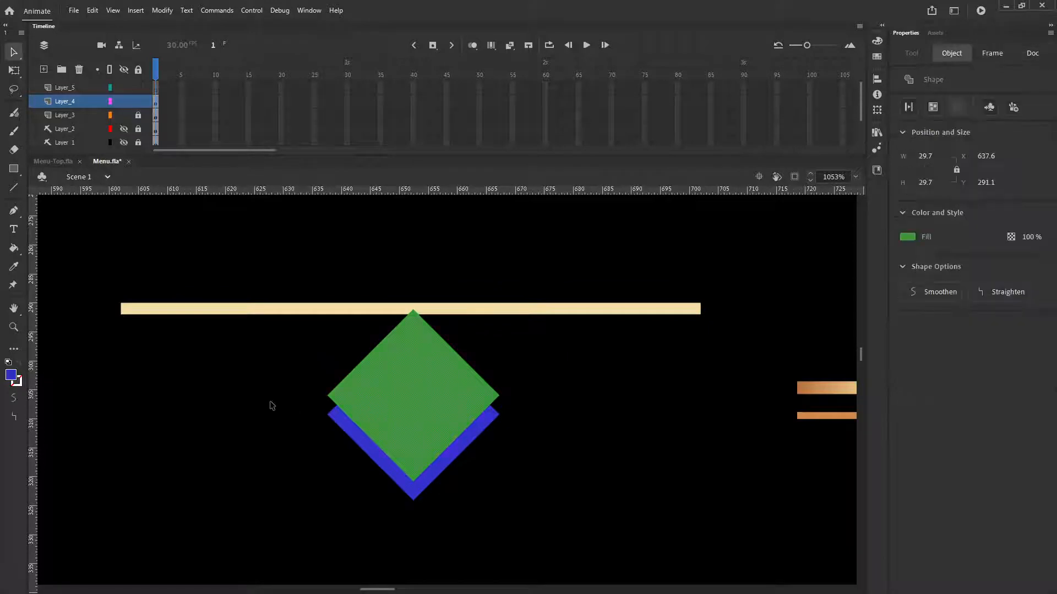
key("Delete")
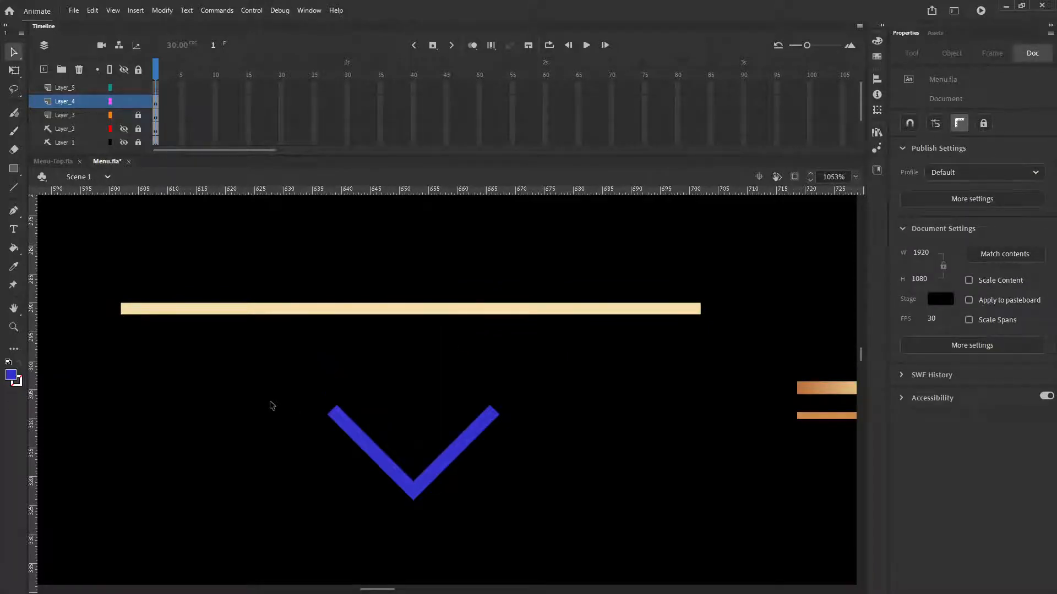
- Move the blue V straight up to Y 285.95 so its arms cross the cream bar, and deselect it
left_click(385, 460)
left_click_drag(365, 445, 356, 337)
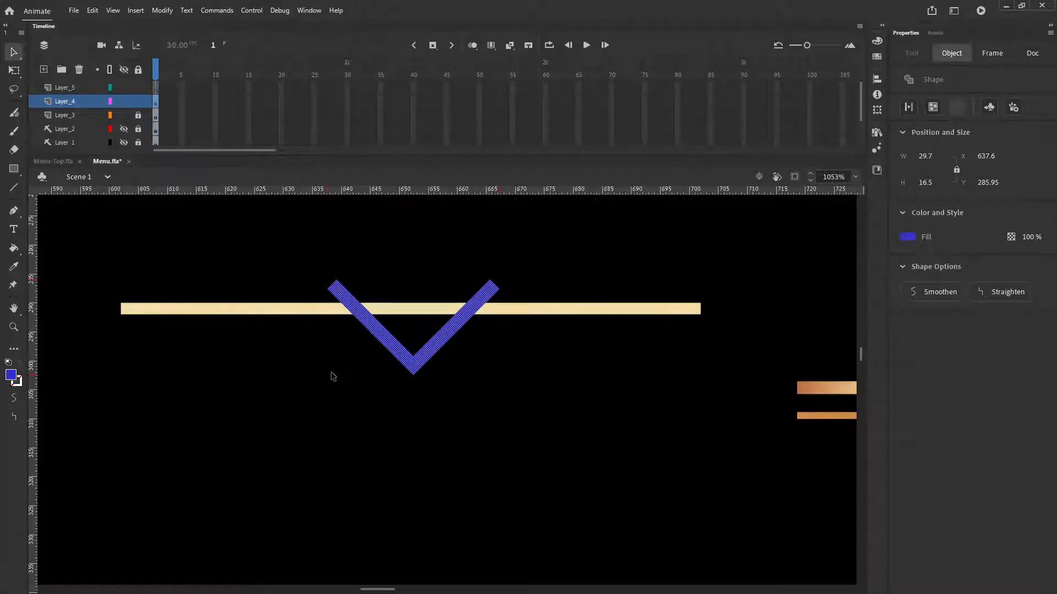
left_click(333, 376)
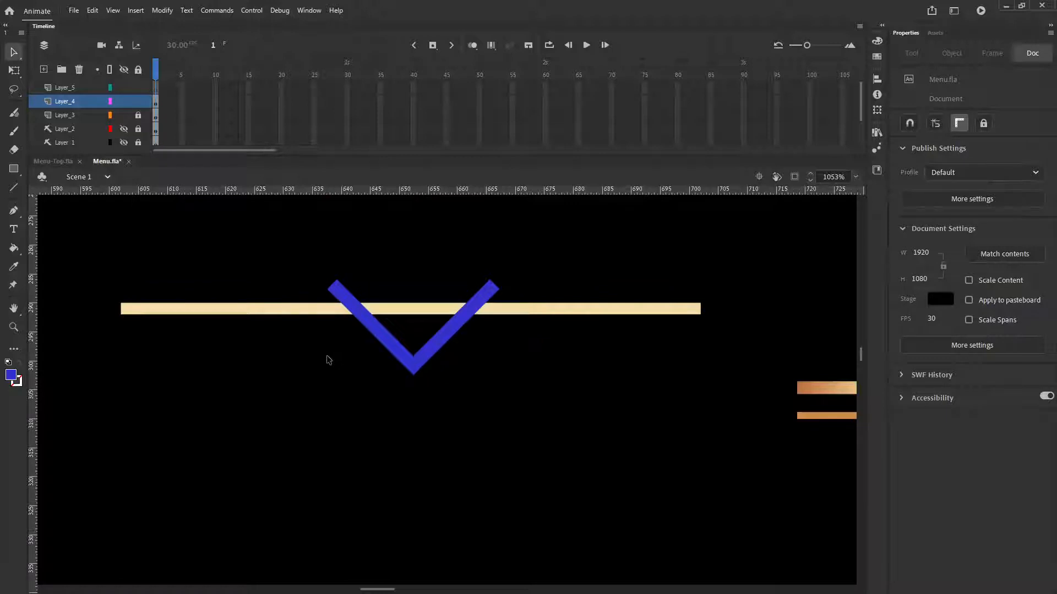
- Unlock the bar's layer, Layer_3, and move the V onto it by cutting both shapes and pasting them in place there
left_click(124, 114)
left_click(124, 113)
left_click(156, 115)
left_click(156, 101)
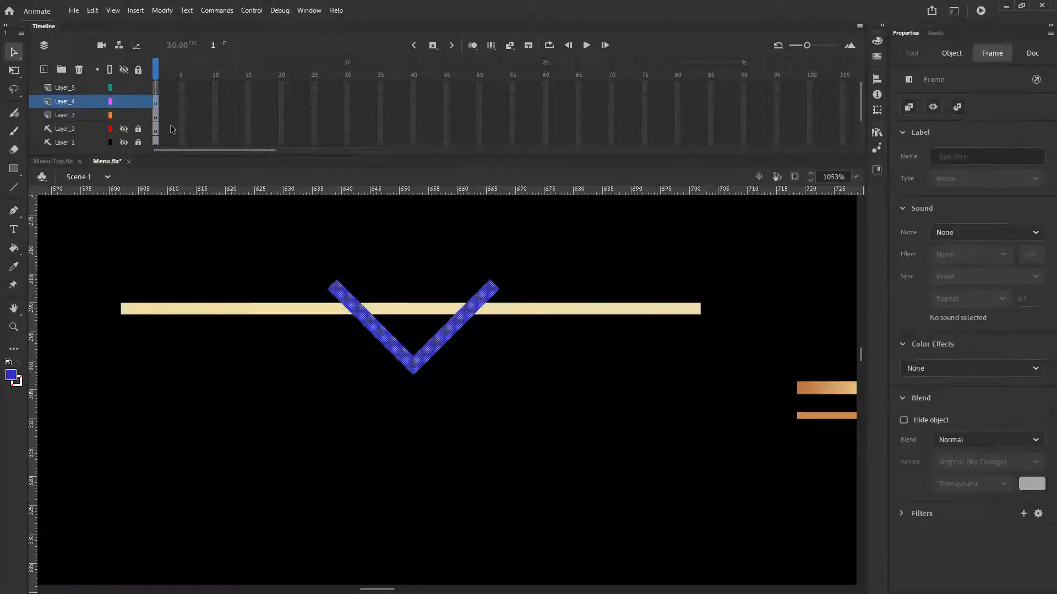
left_click(170, 124)
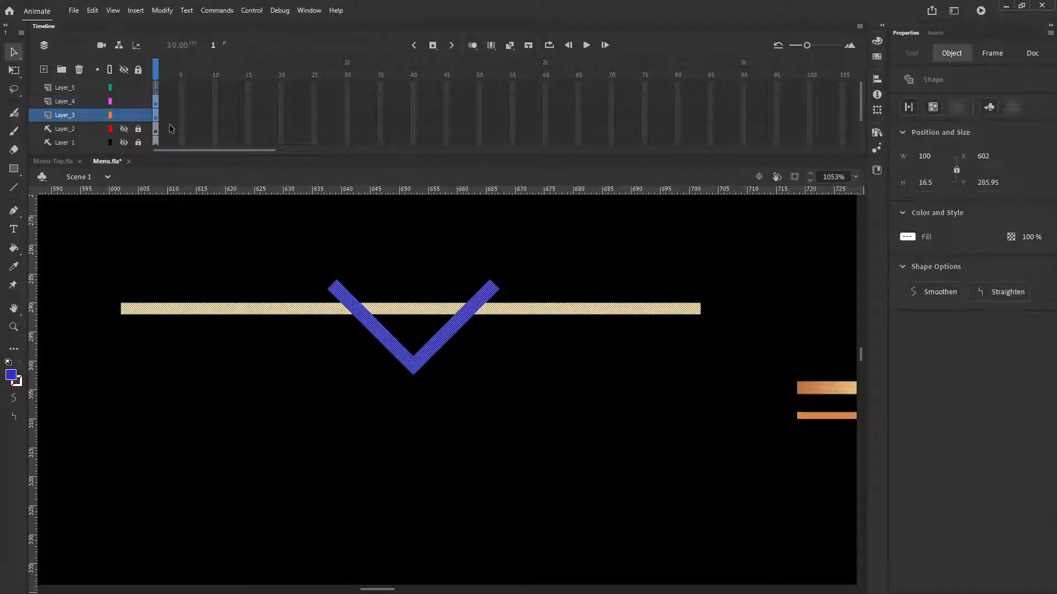
key("Delete")
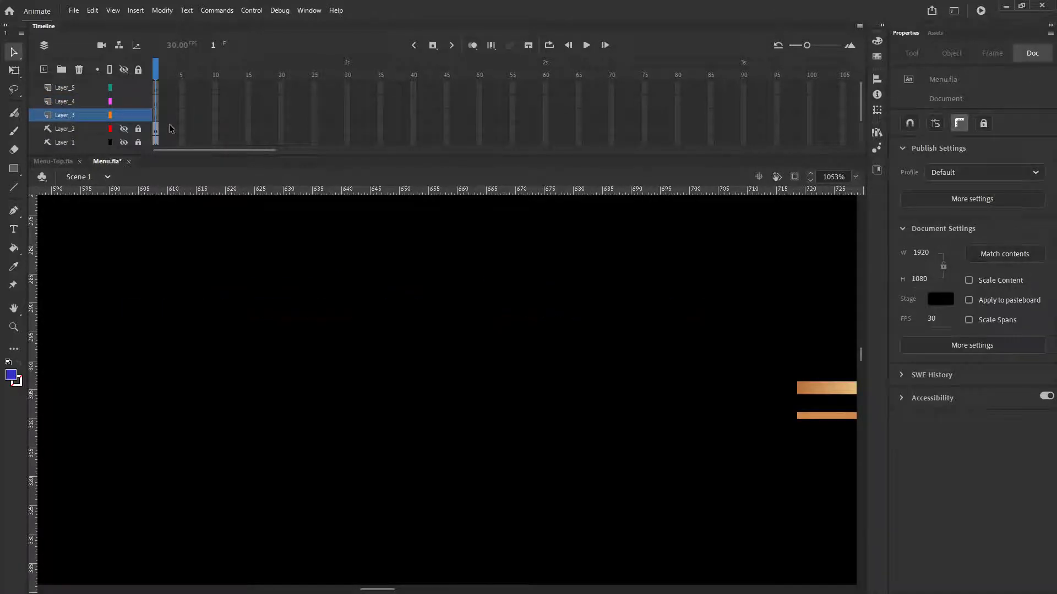
key("ctrl+z")
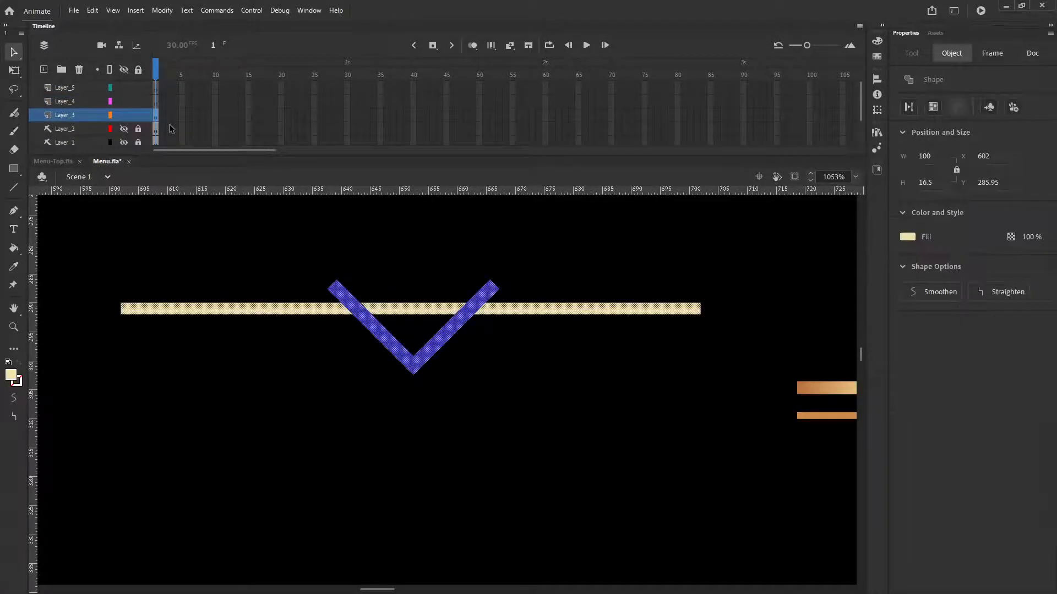
left_click(389, 254)
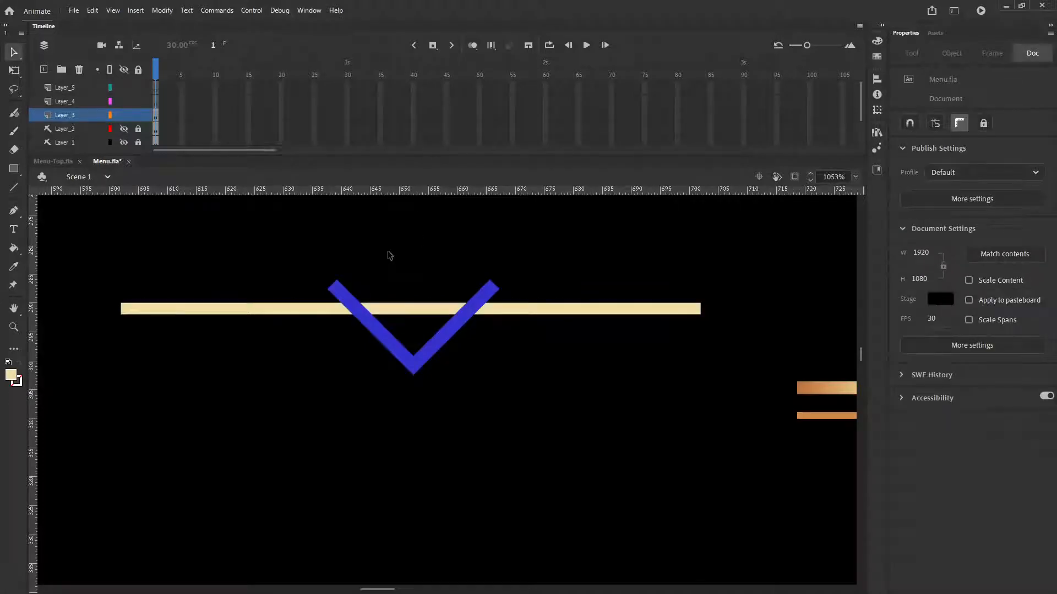
- Delete the bar segment between the V's arms and show the guides
left_click(406, 313)
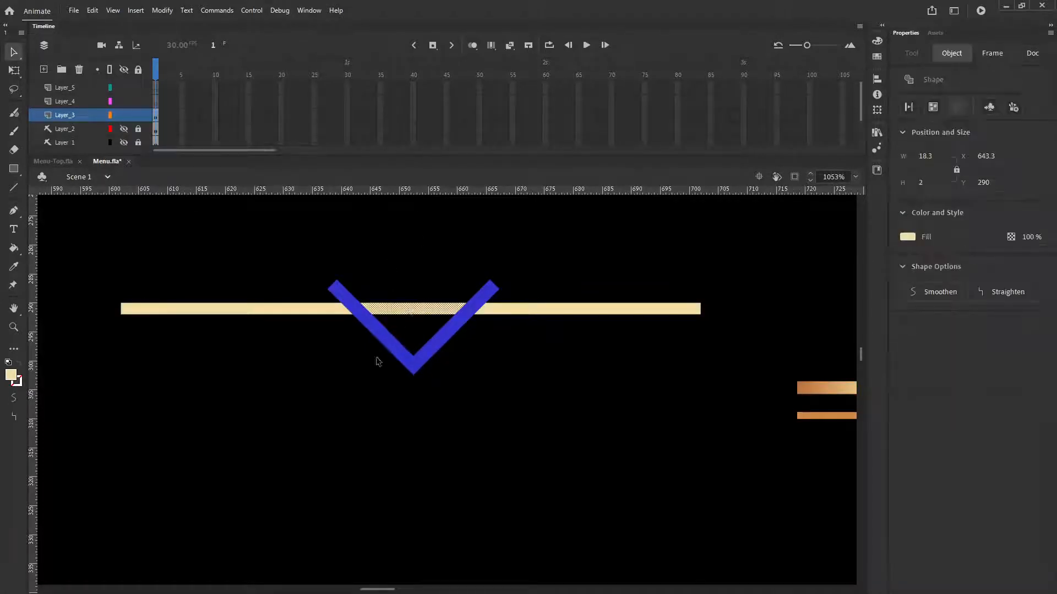
key("Delete")
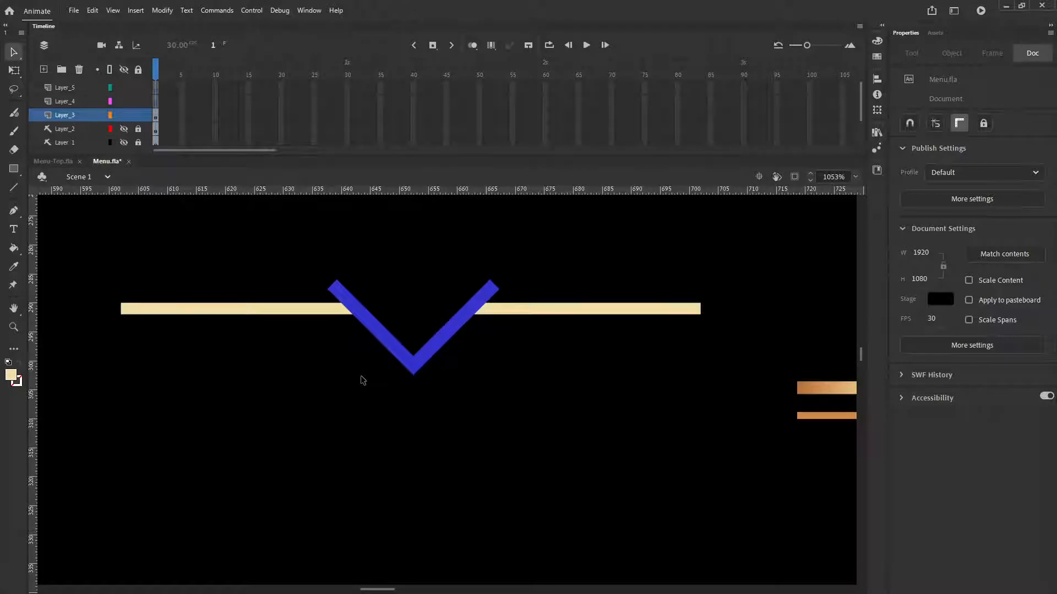
key("ctrl+z")
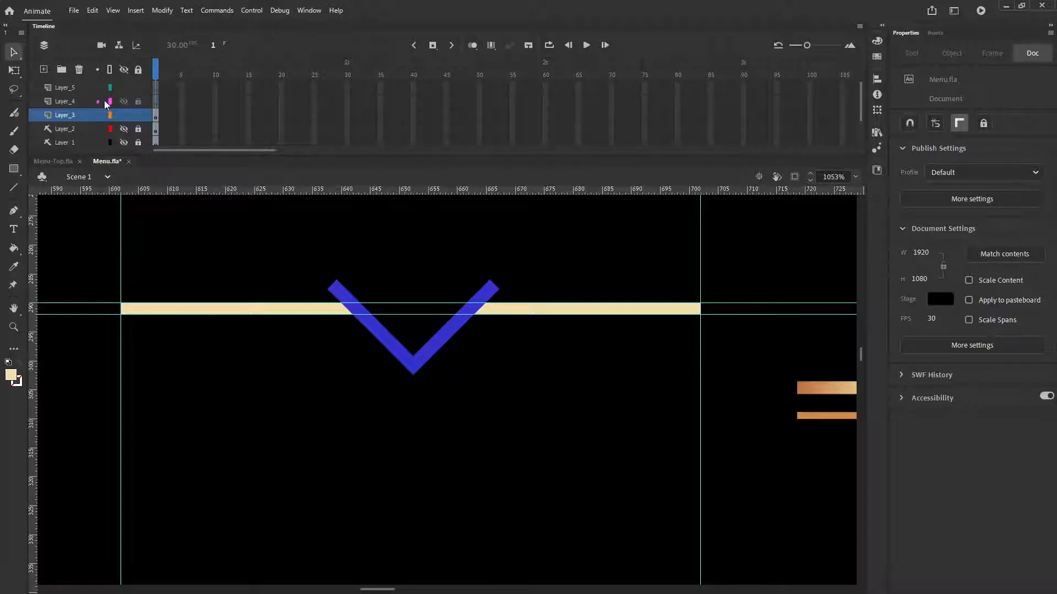
- Delete the ends of the V's arms that stick out above the cream bar's upper edge
left_click_drag(246, 242, 540, 302)
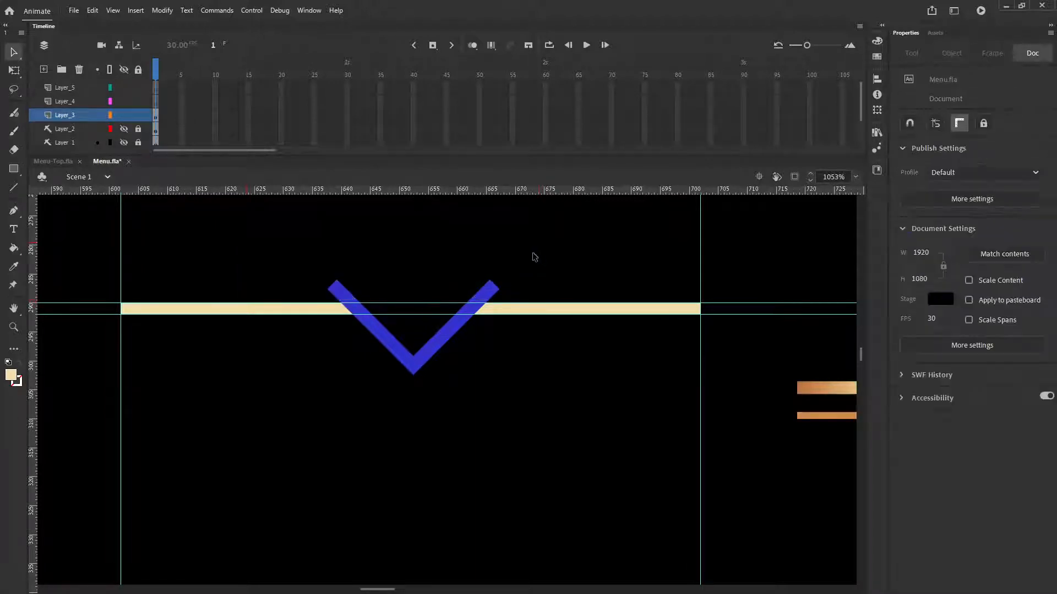
left_click(14, 327)
left_click(416, 323)
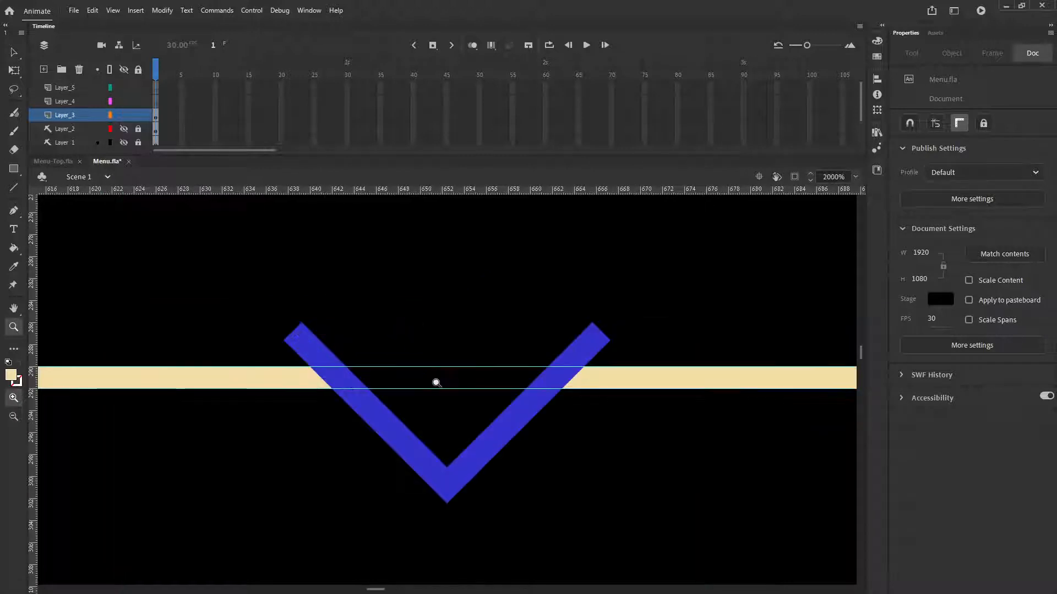
left_click(13, 51)
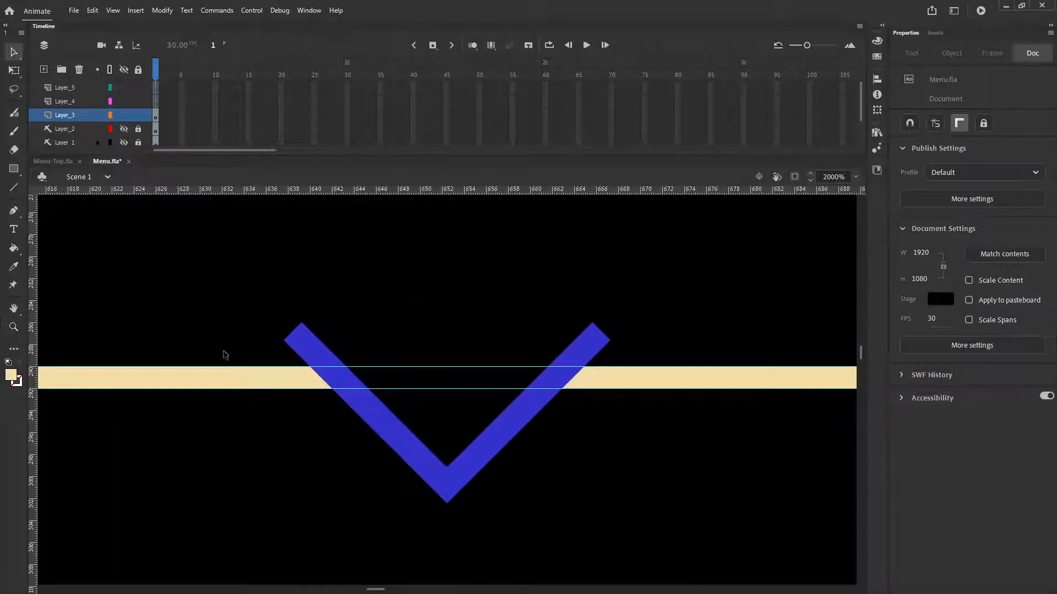
mouse_move(201, 288)
left_mouse_down()
mouse_move(620, 323)
mouse_move(691, 354)
mouse_move(683, 365)
left_mouse_up()
key("Delete")
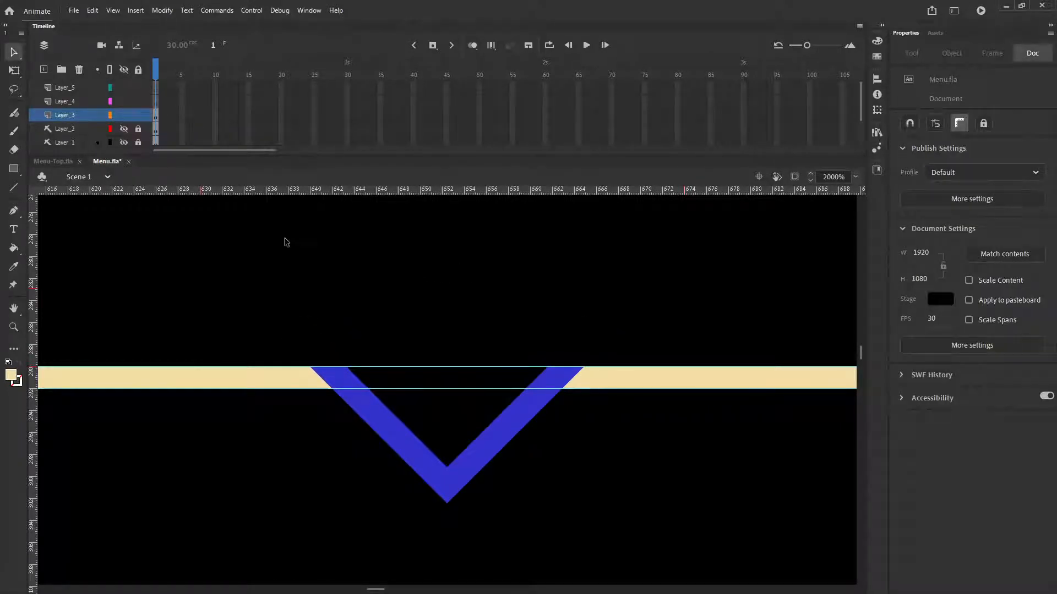
- Hide the guides and fill the whole bar and V shape with the cream color F1DEA6
scroll(308, 272, "down", 3)
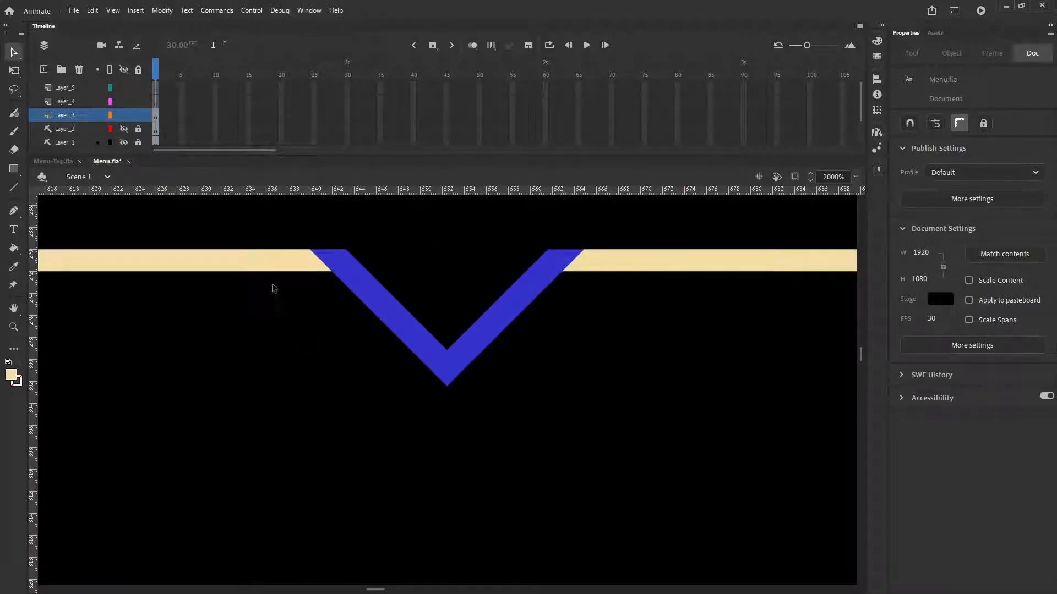
key("ctrl+a")
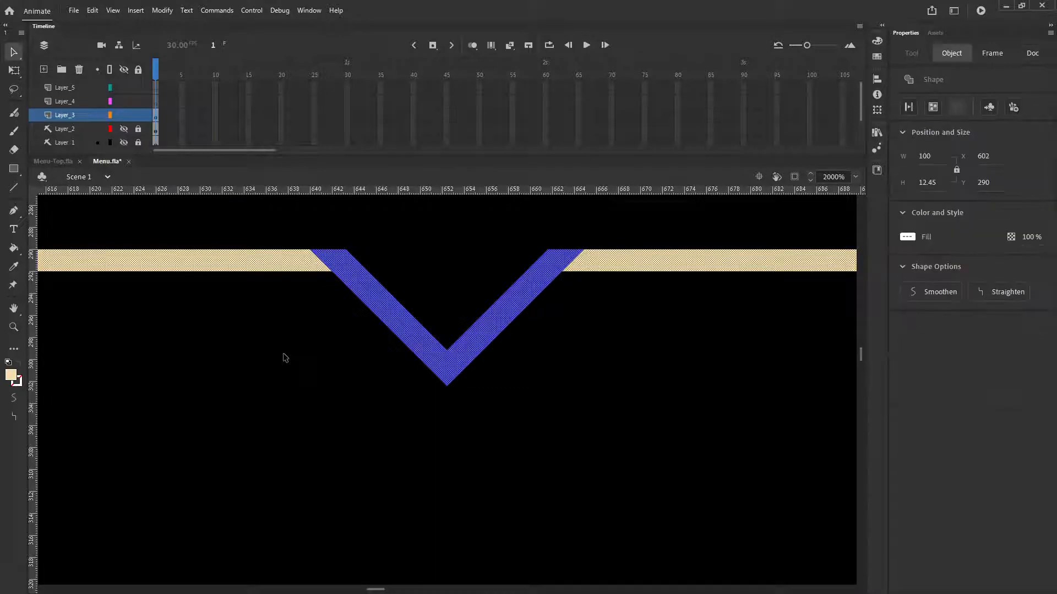
left_click(12, 376)
left_click(38, 396)
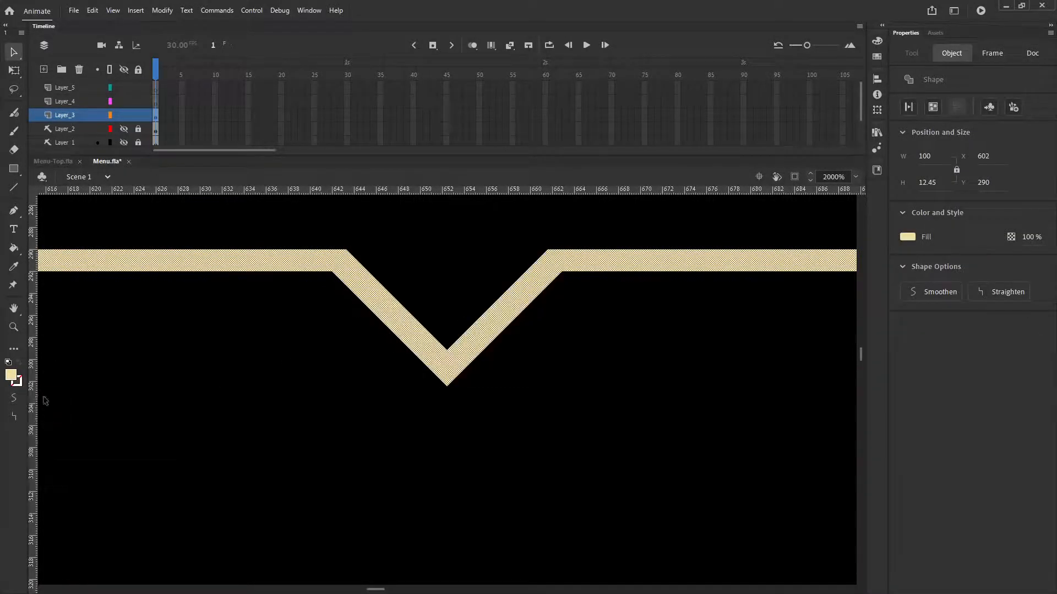
left_click(178, 381)
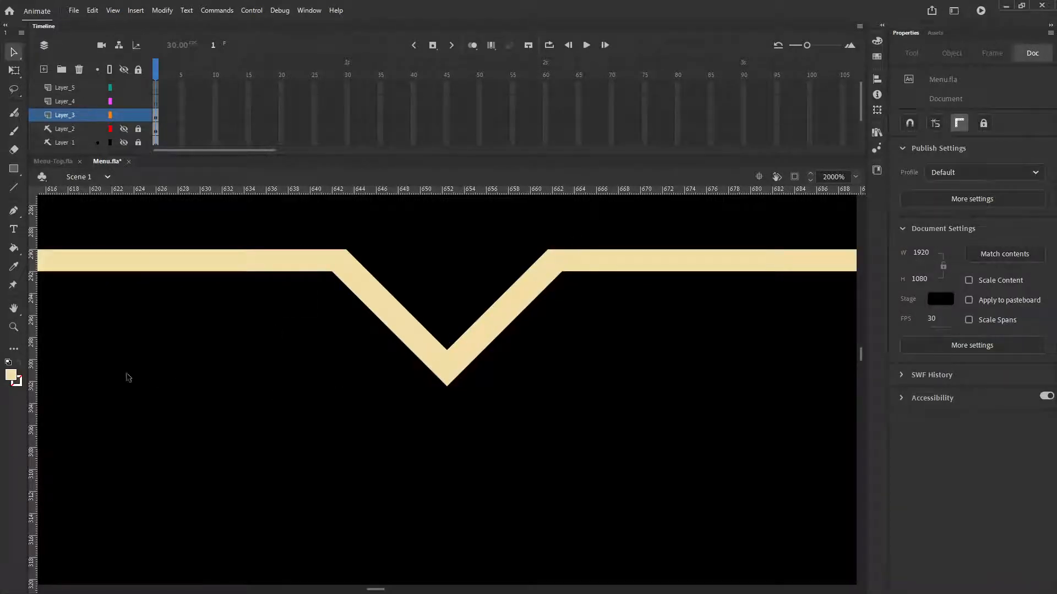
- Examine the merged line ornament at full-stage and close-up scale, comparing it with the menu's existing gold gradient ornament
double_click(14, 310)
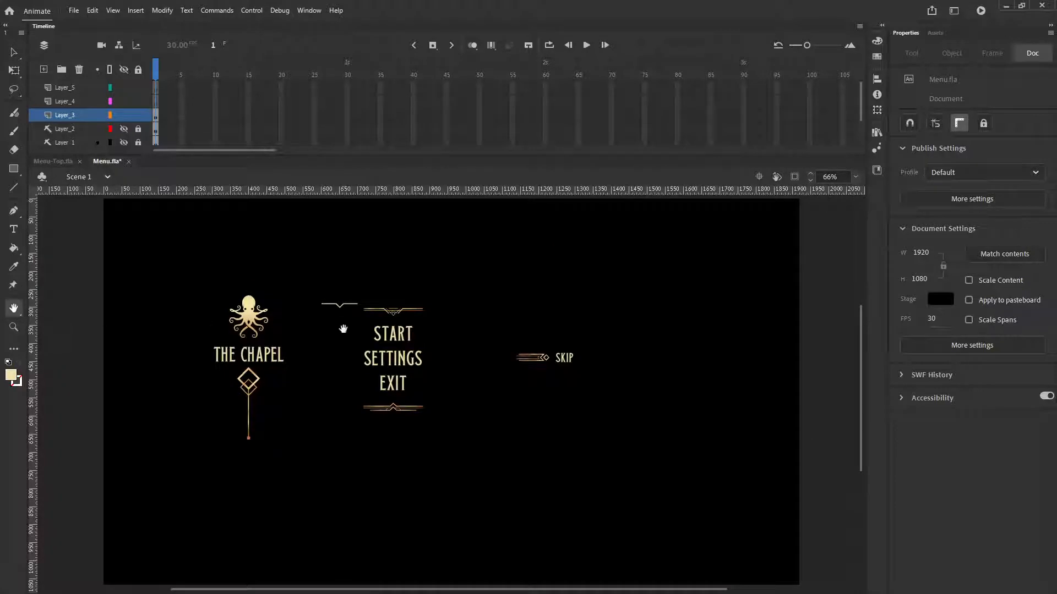
left_click(14, 52)
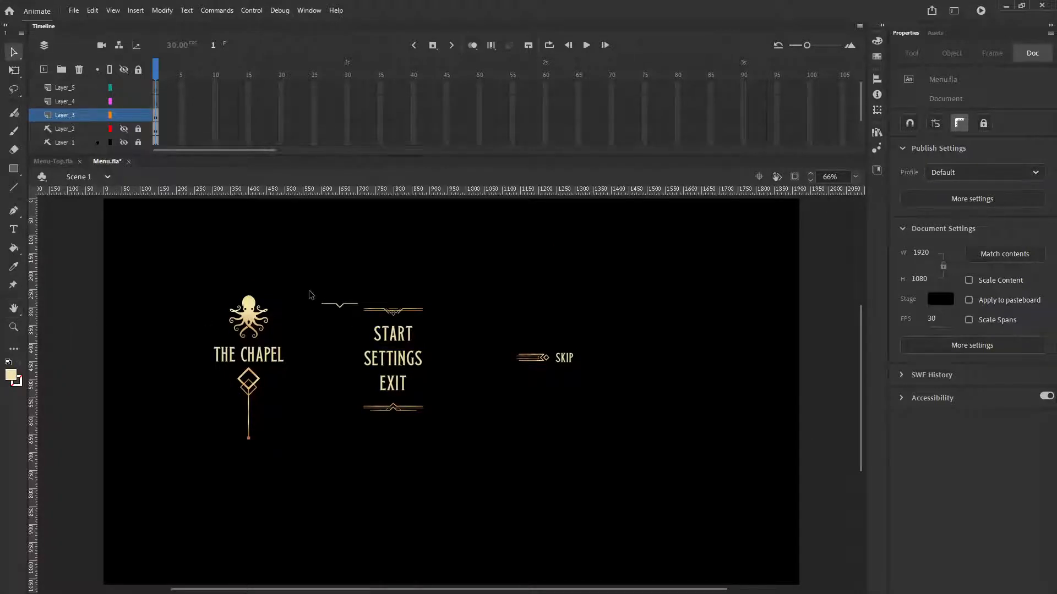
left_click_drag(307, 290, 361, 321)
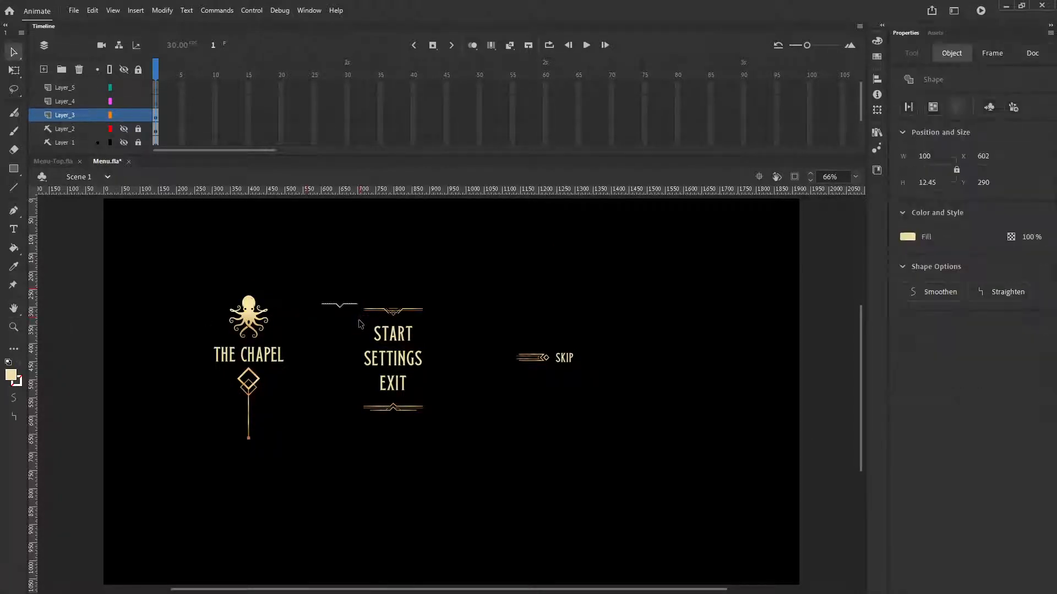
left_click(14, 327)
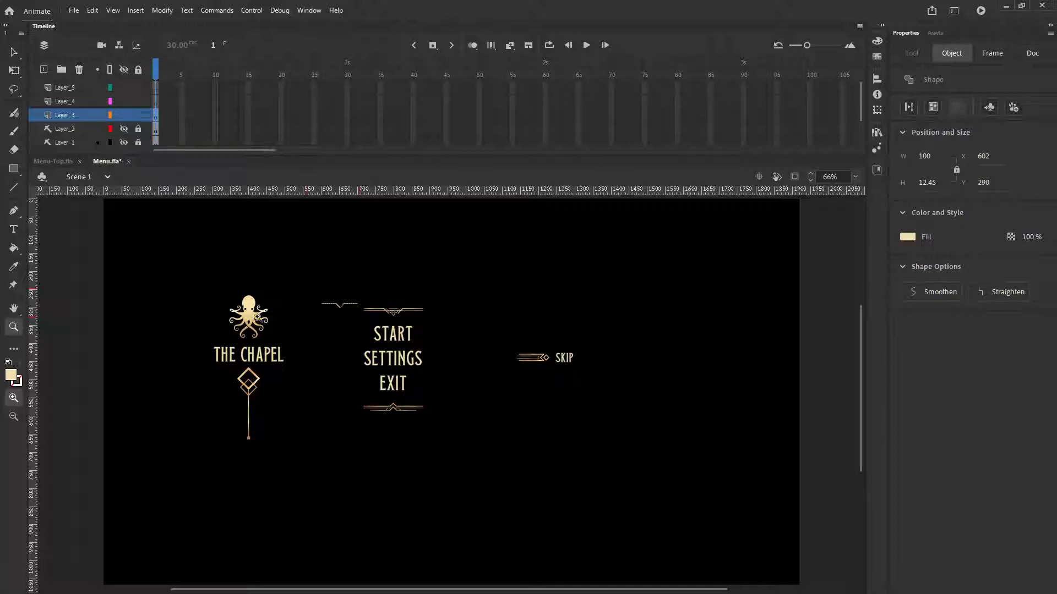
left_click(339, 305)
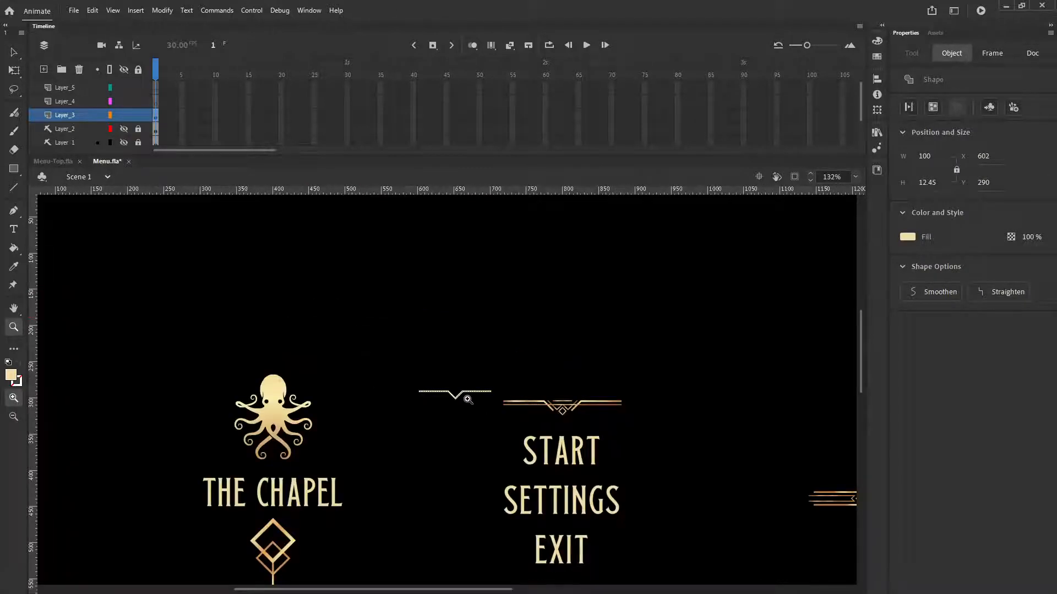
left_click(469, 404)
left_click(465, 401)
left_click(444, 393)
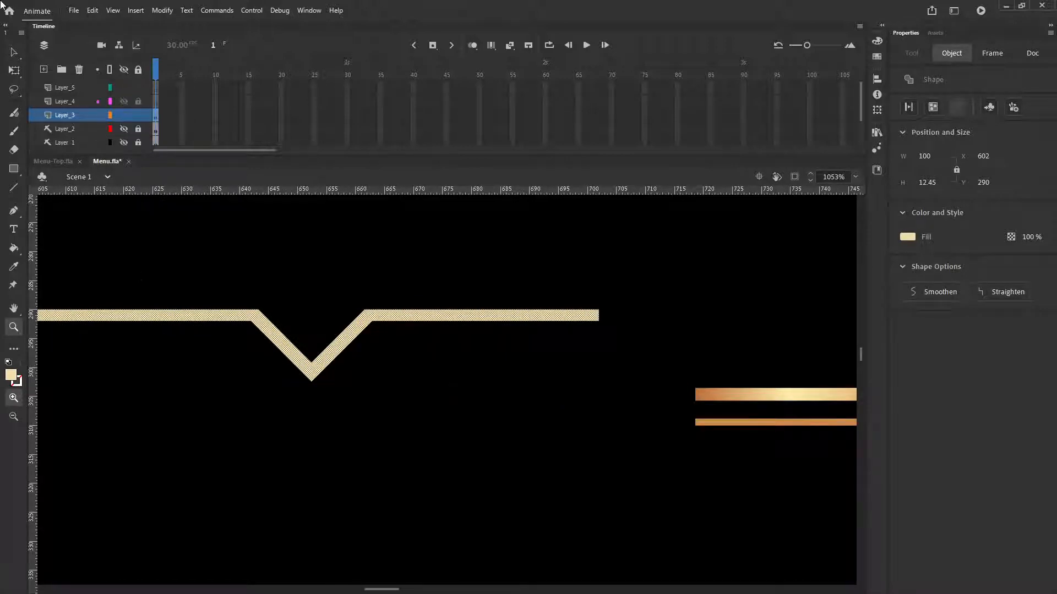
left_click(13, 52)
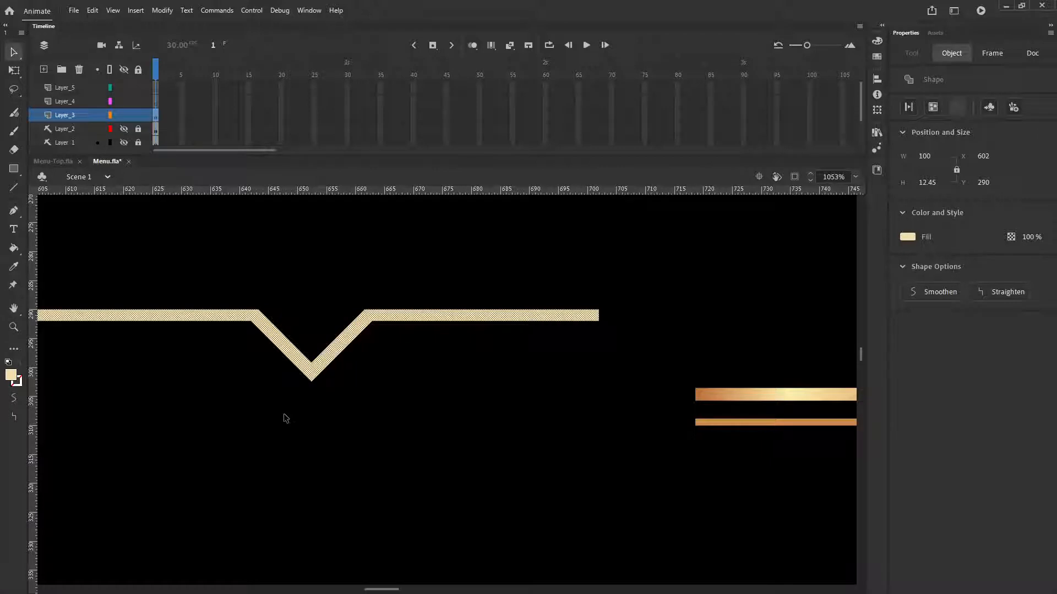
left_click(281, 417)
scroll(277, 416, "down", 3)
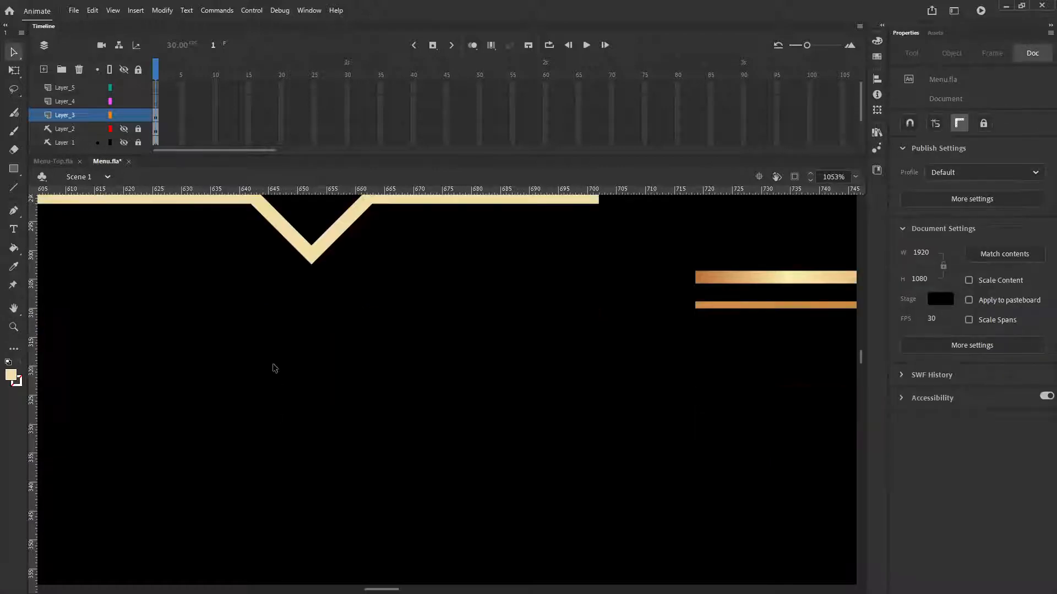
scroll(275, 368, "up", 3)
left_click_drag(247, 353, 306, 342)
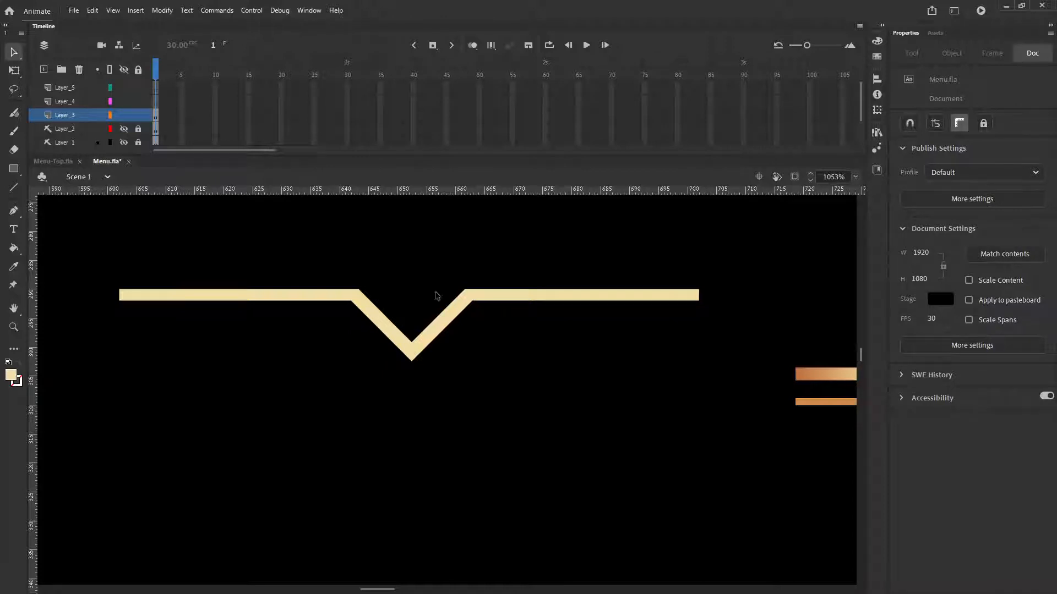
left_click(246, 298)
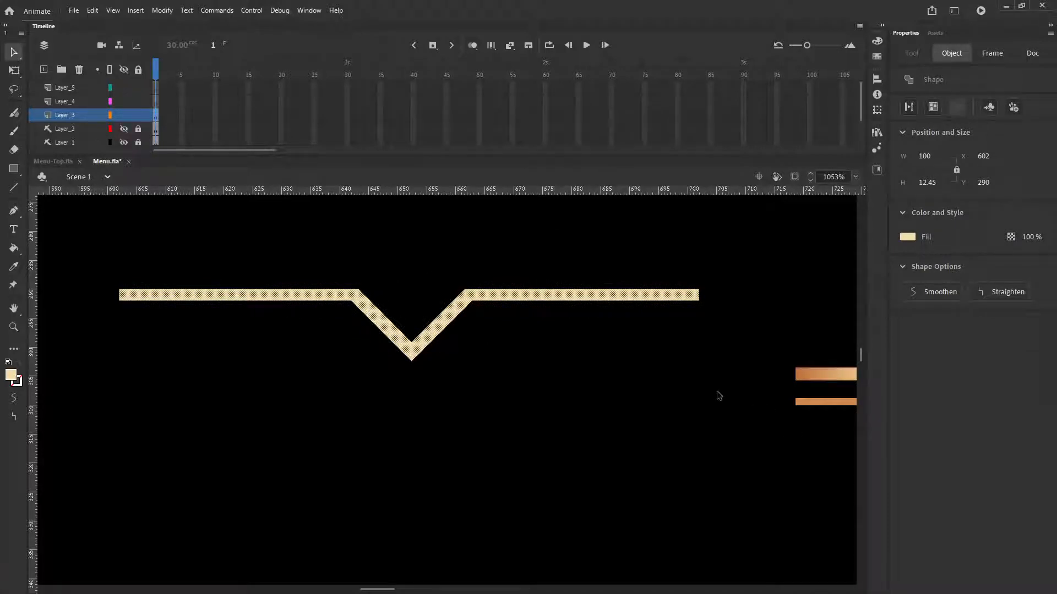
left_click_drag(708, 382, 118, 343)
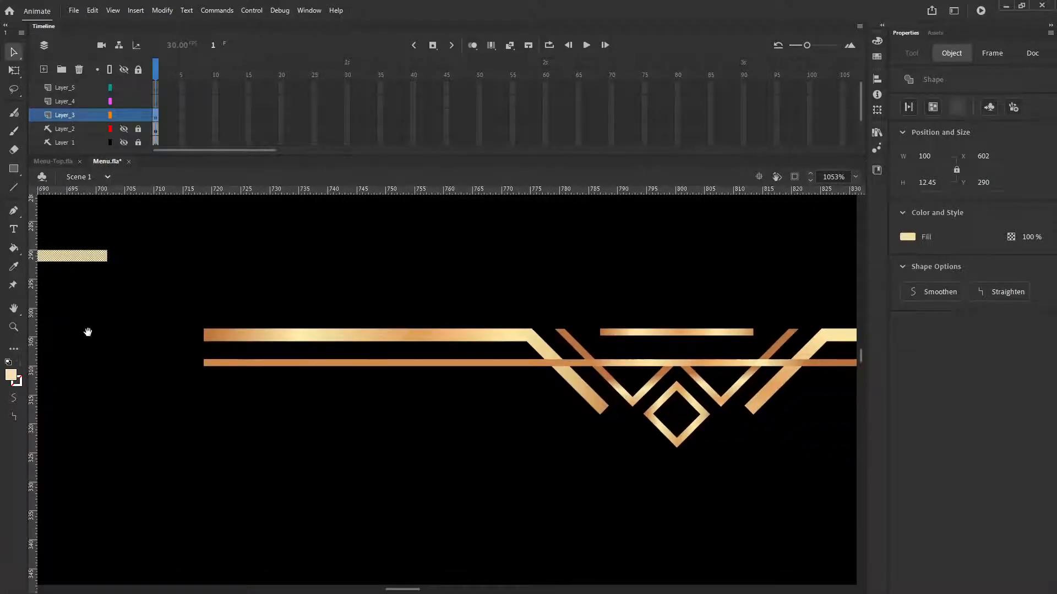
left_click_drag(253, 340, 667, 373)
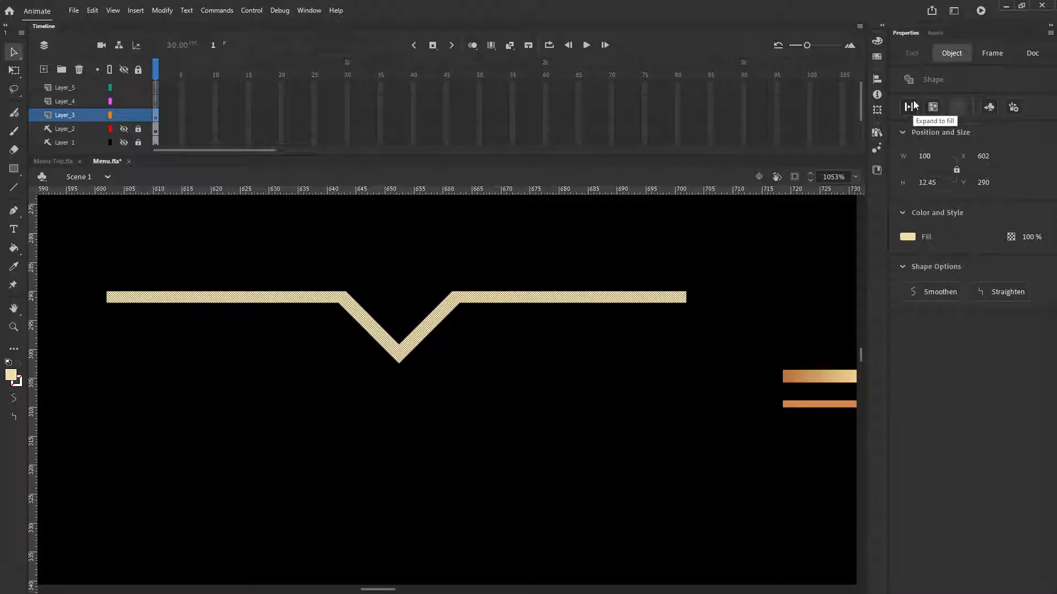
left_click(877, 40)
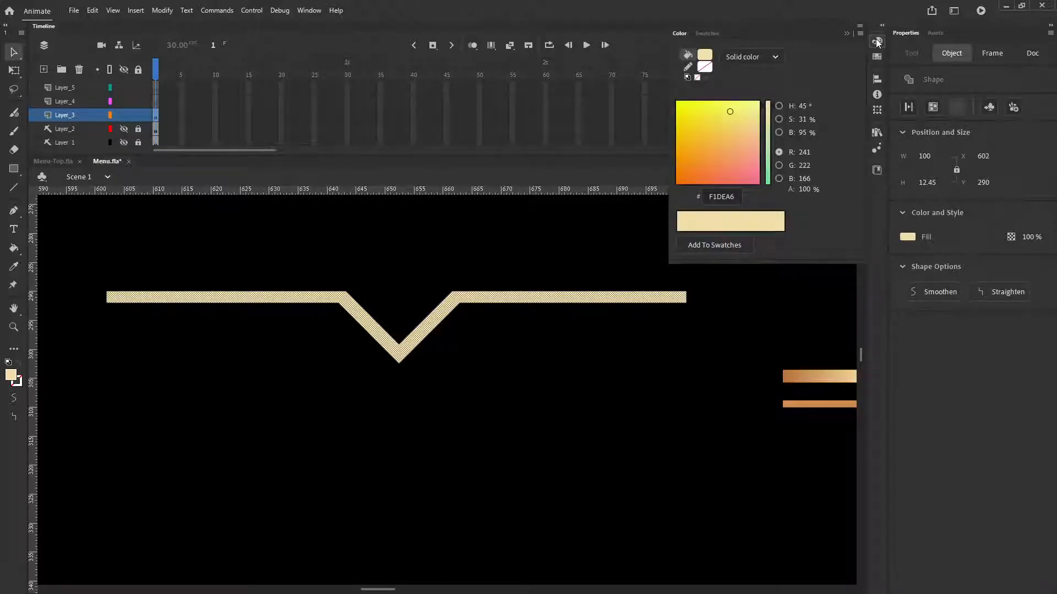
left_click(464, 378)
left_click(440, 308)
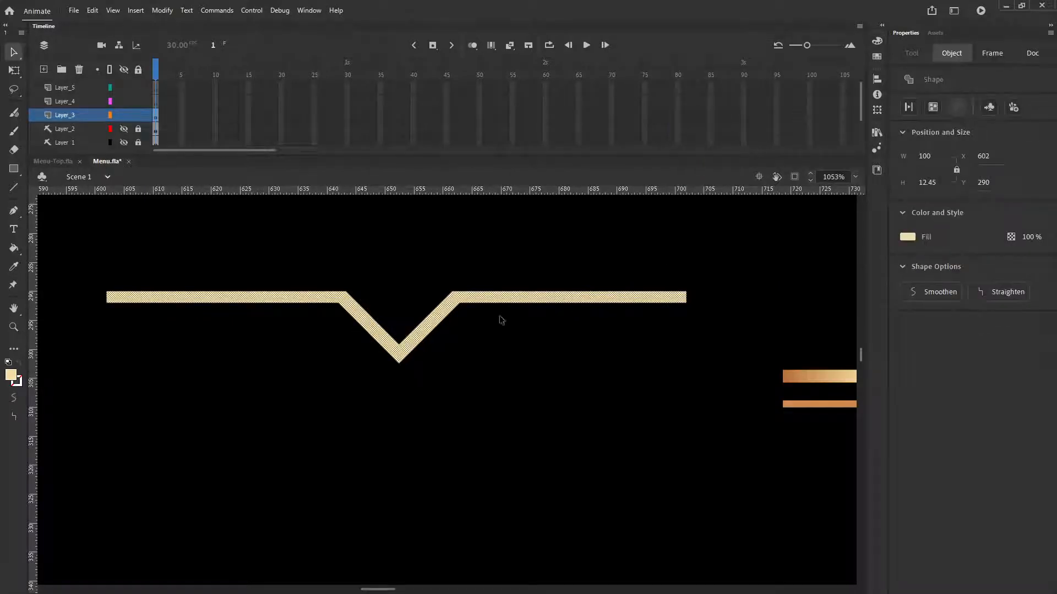
left_click(877, 41)
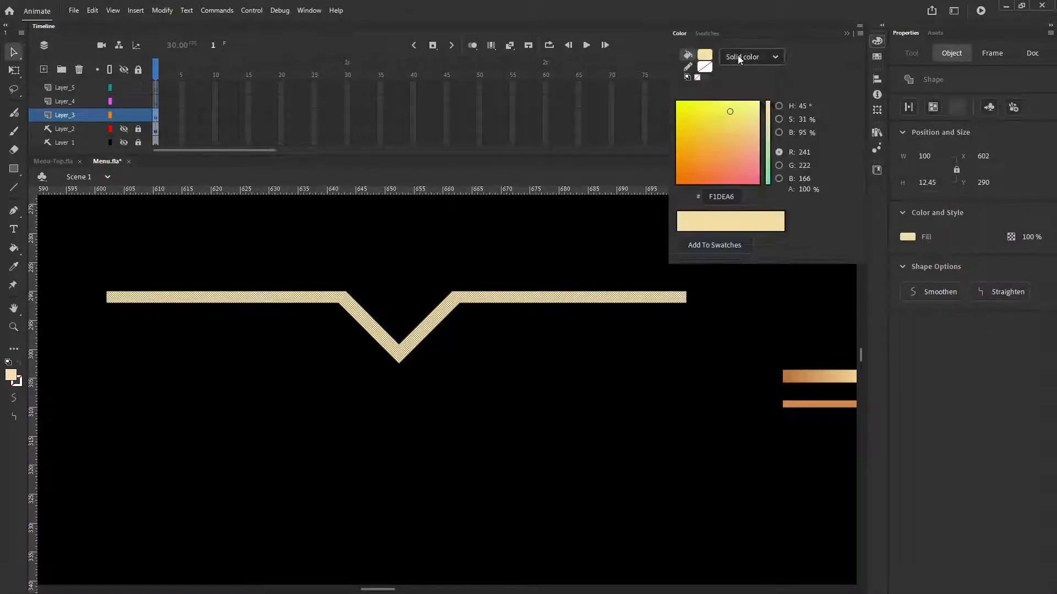
left_click(739, 57)
left_click(752, 112)
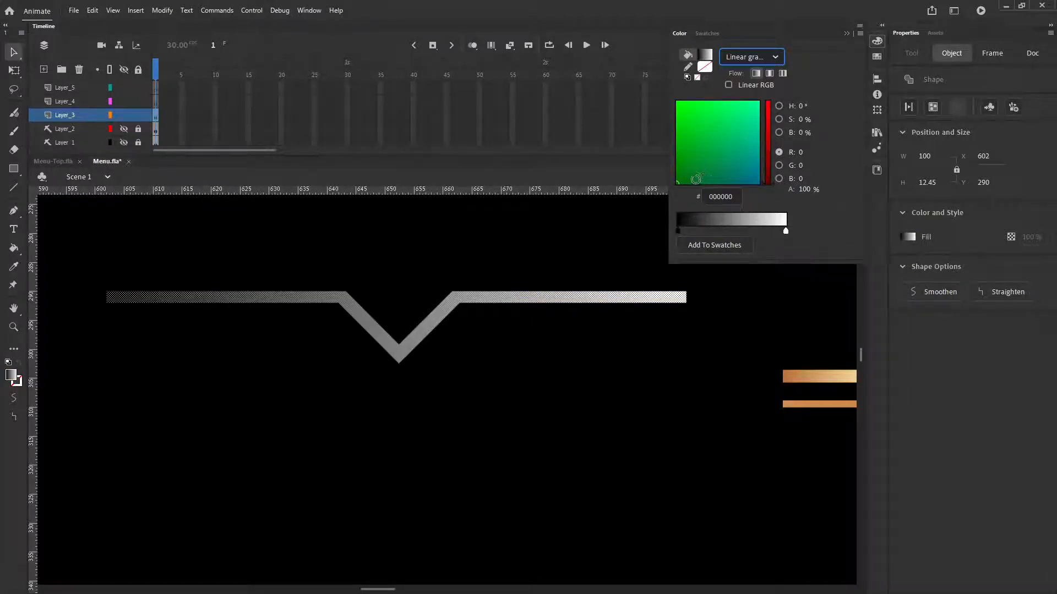
left_click(765, 59)
left_click(744, 95)
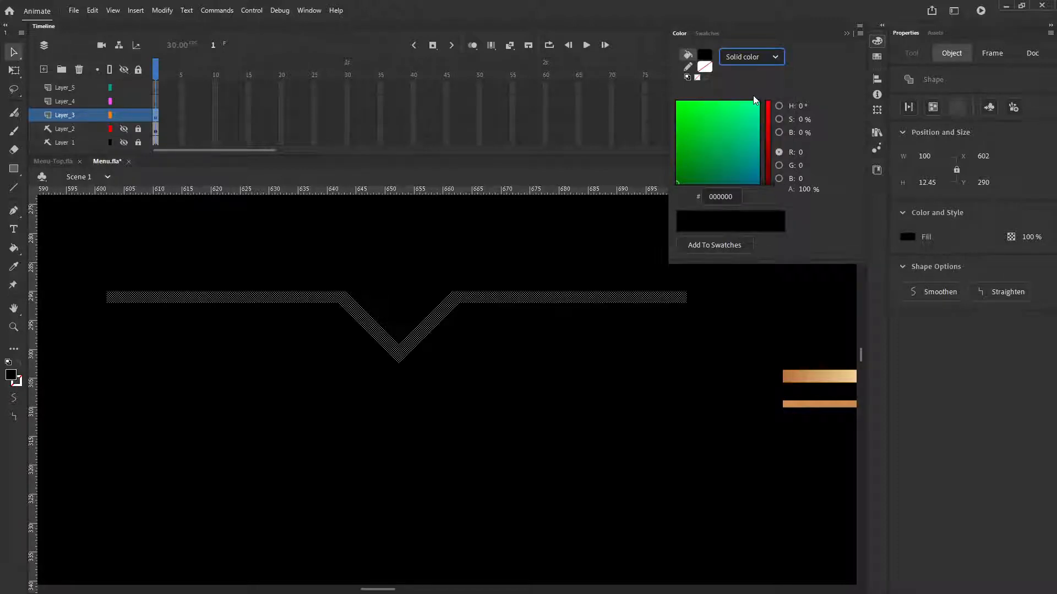
left_click(584, 369)
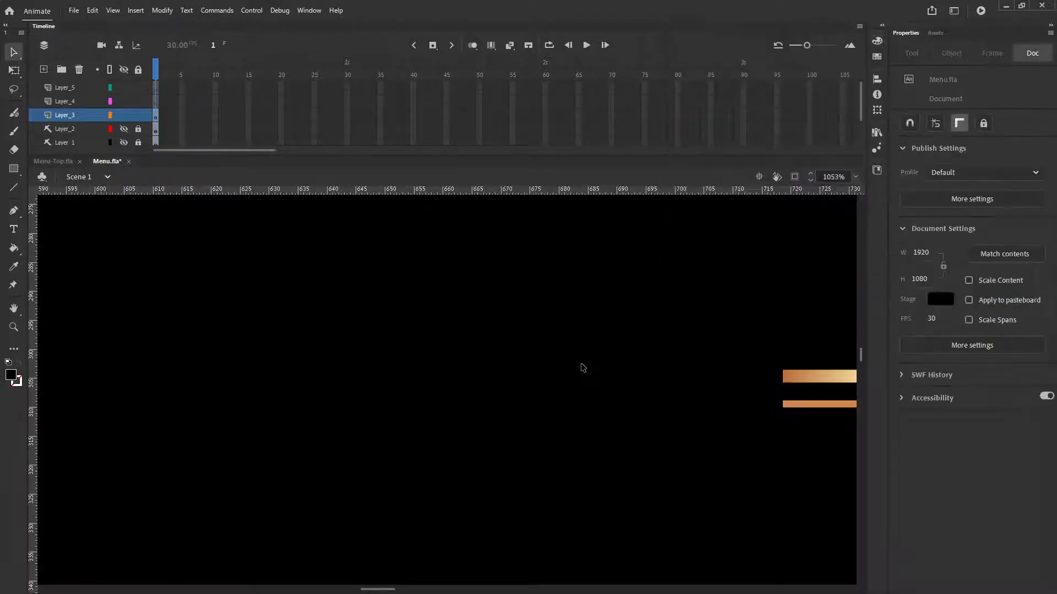
key("ctrl+z")
key("ctrl+z")
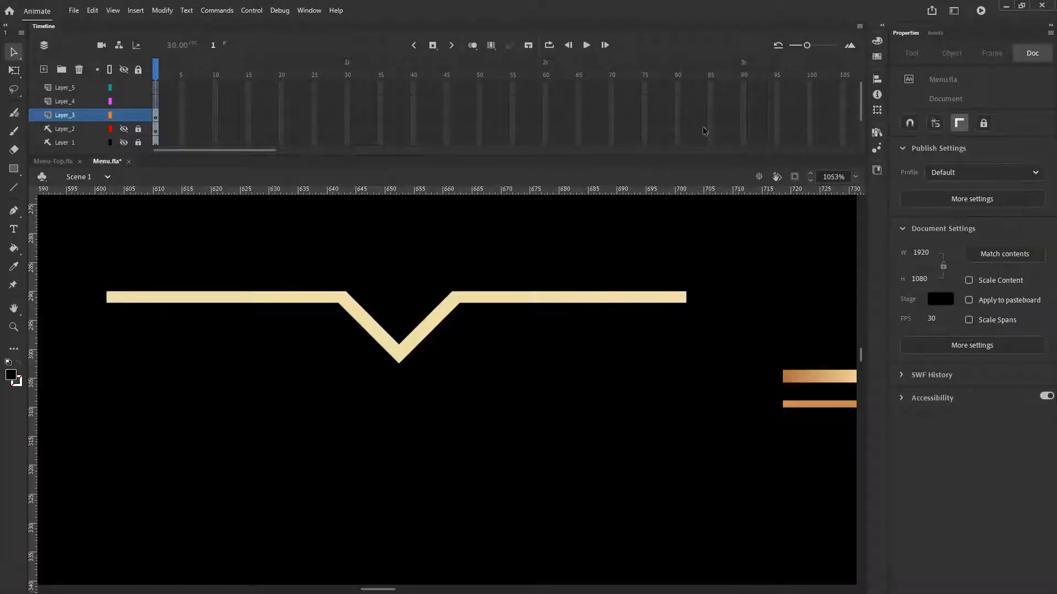
- Select the line ornament and apply the saved cream swatch as its fill color
left_click(662, 299)
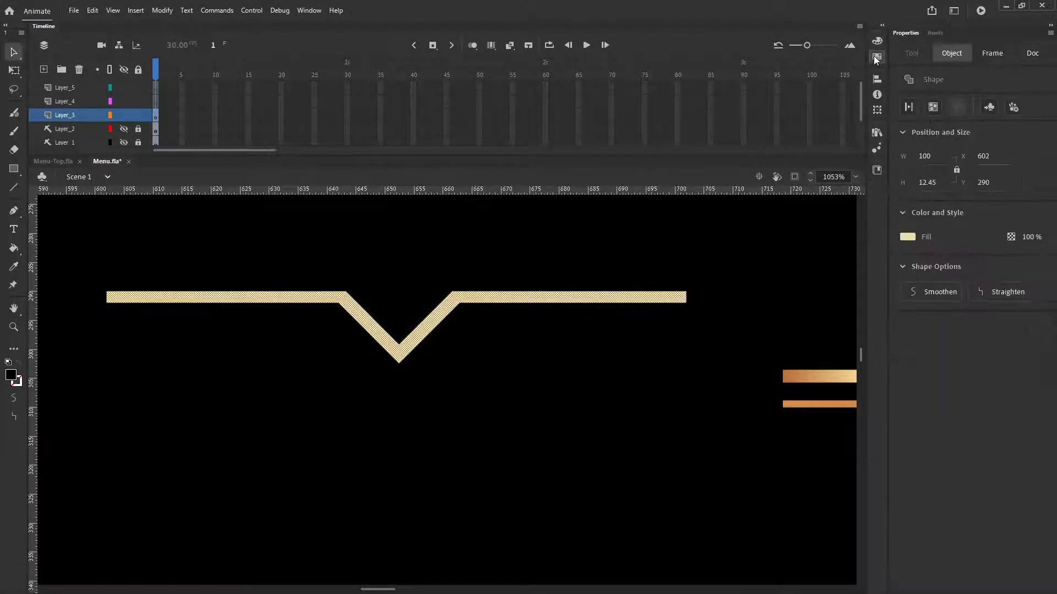
left_click(876, 57)
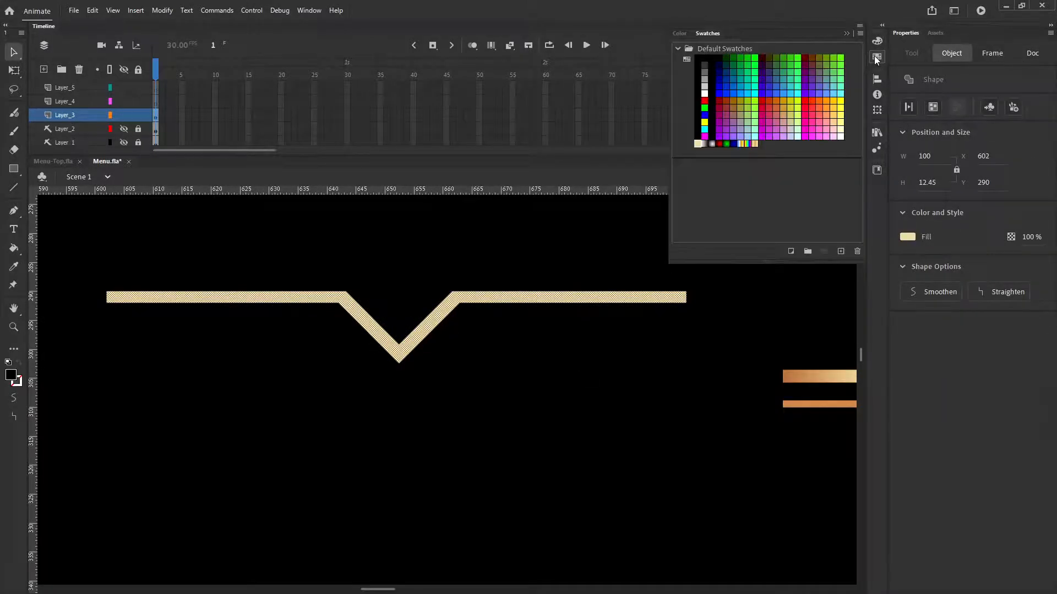
left_click(697, 144)
left_click(606, 272)
left_click(564, 300)
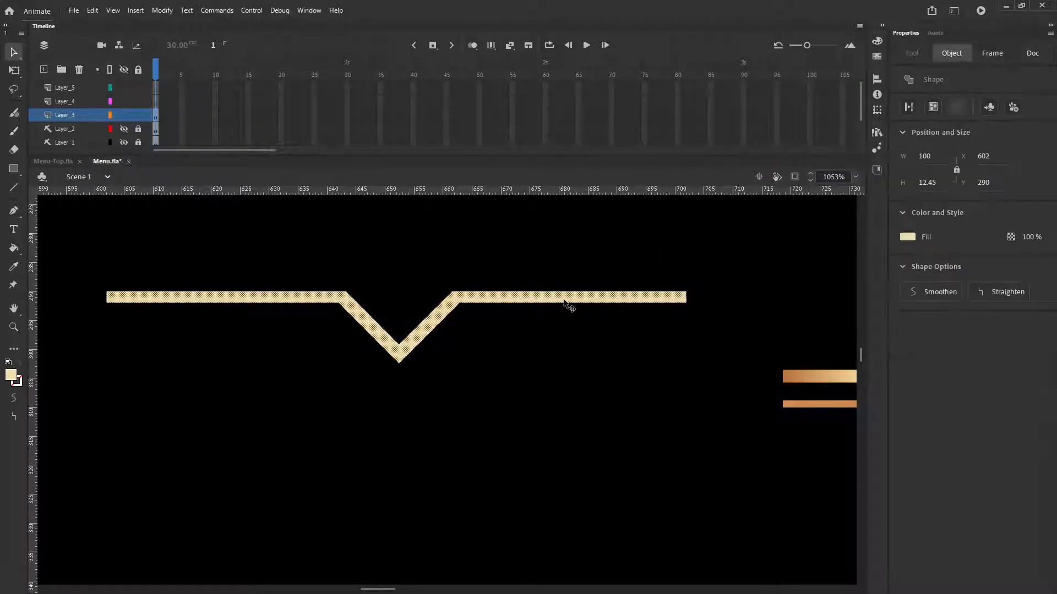
- Change the line ornament's fill to a linear gradient and add a cream F1DEA6 color stop near its black end
left_click(876, 41)
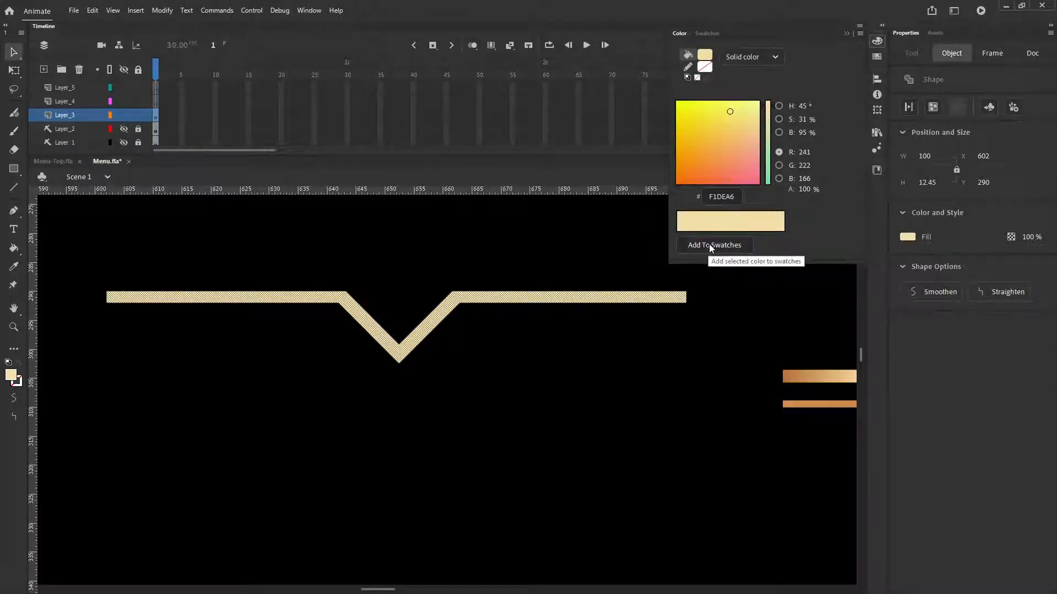
left_click(744, 58)
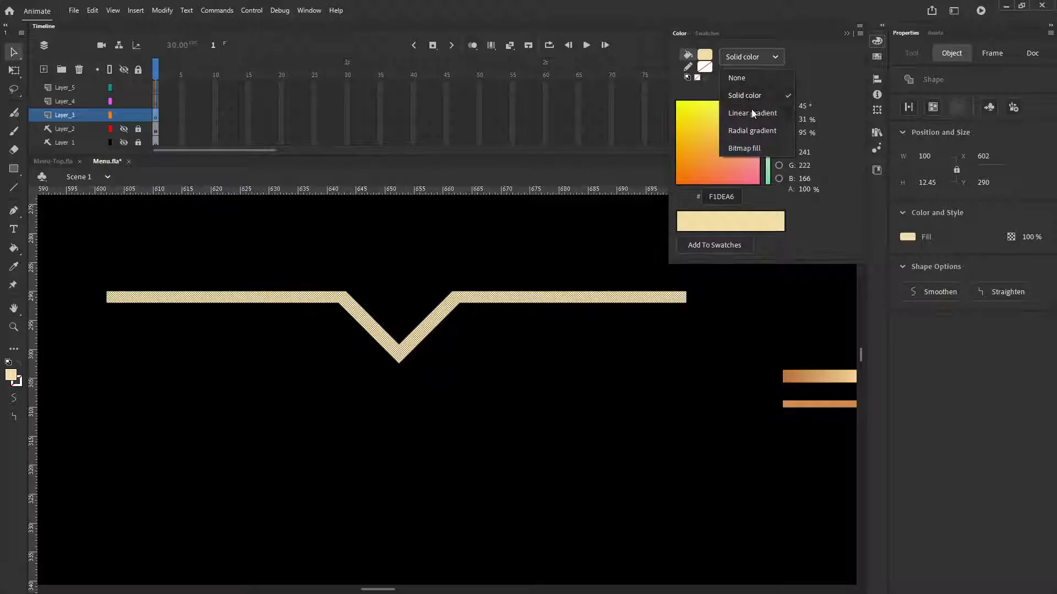
left_click(752, 113)
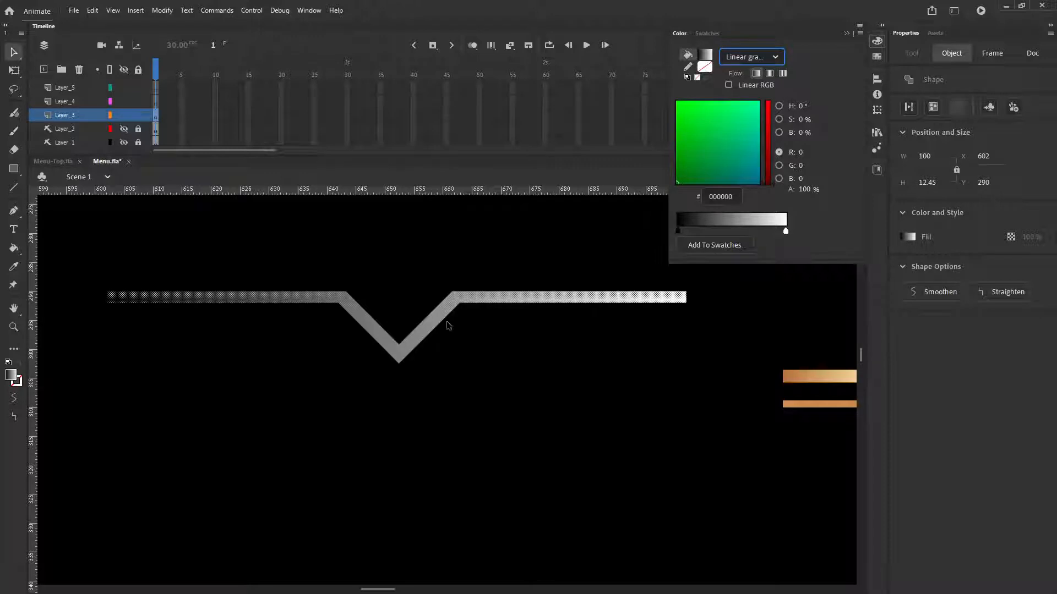
left_click(699, 231)
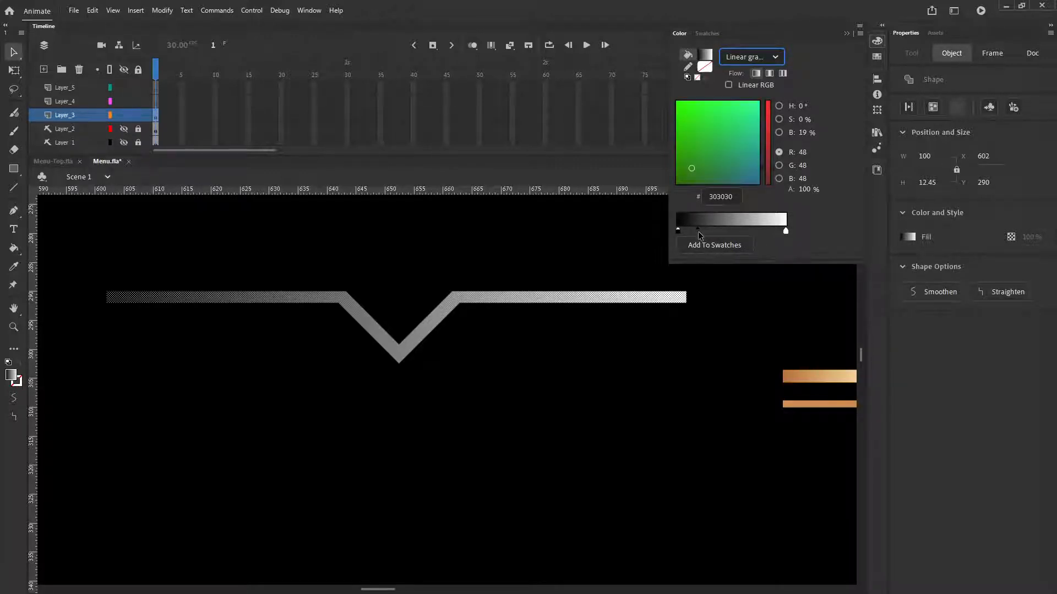
left_click(698, 232)
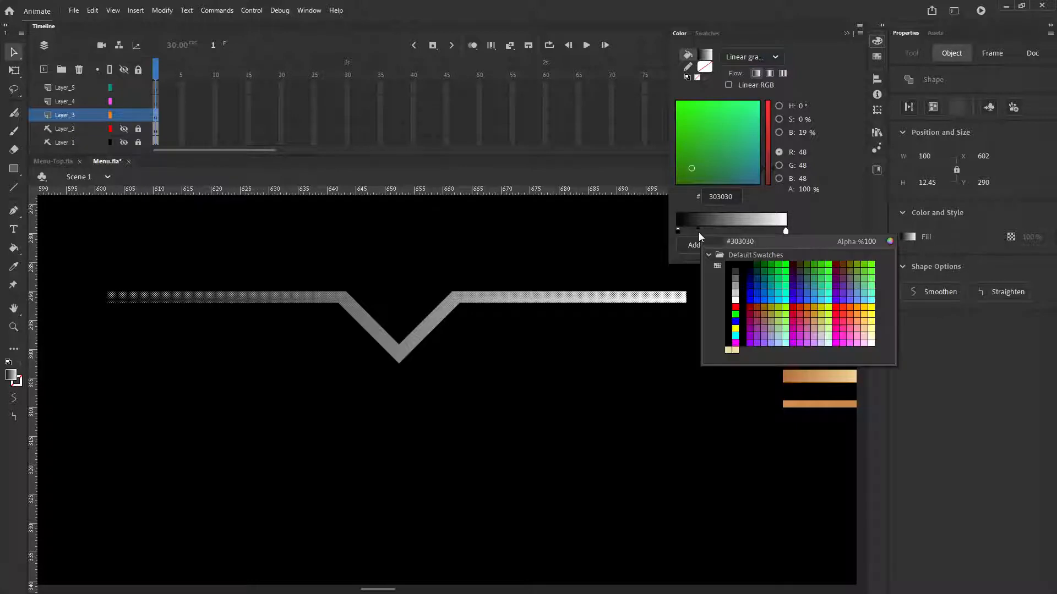
left_click(733, 347)
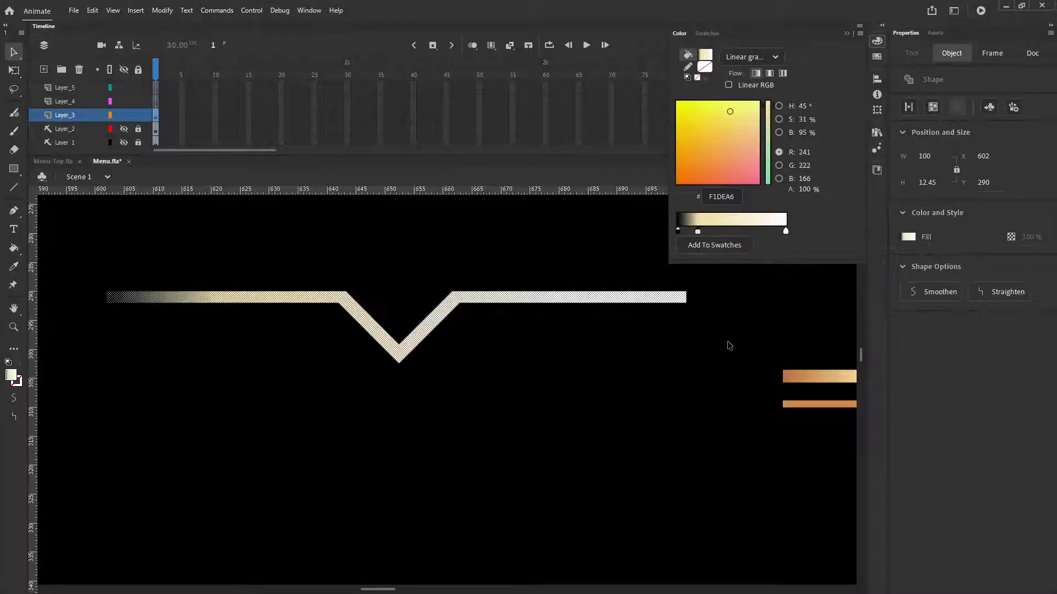
- Set the gradient's starting stop to copper BC743B, sampled from the left end of the existing menu ornament
left_click(678, 230)
left_click(678, 231)
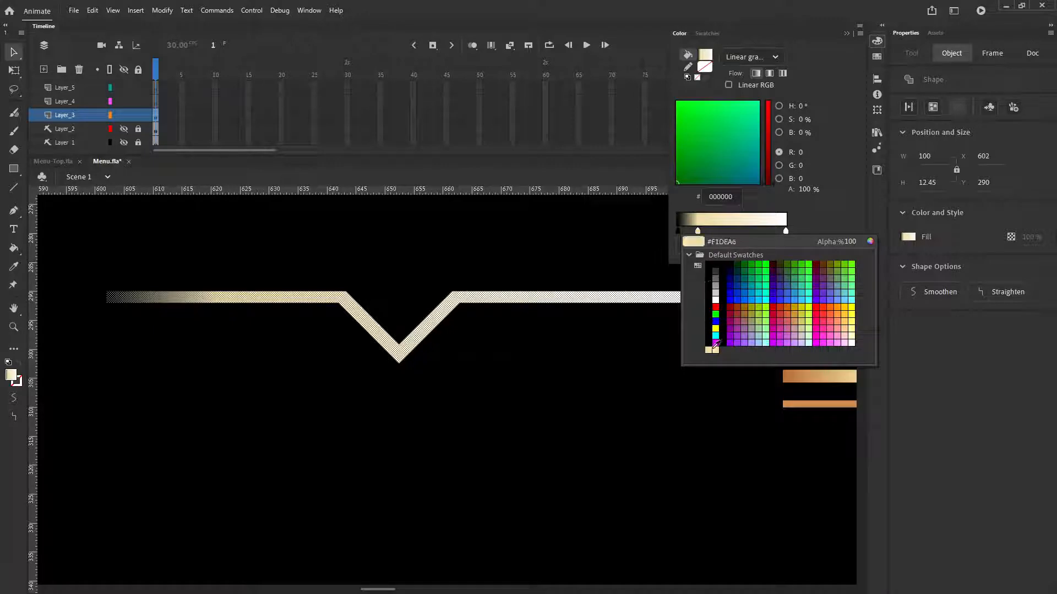
left_click(710, 349)
mouse_move(734, 101)
left_mouse_down()
mouse_move(730, 137)
mouse_move(715, 151)
left_mouse_up()
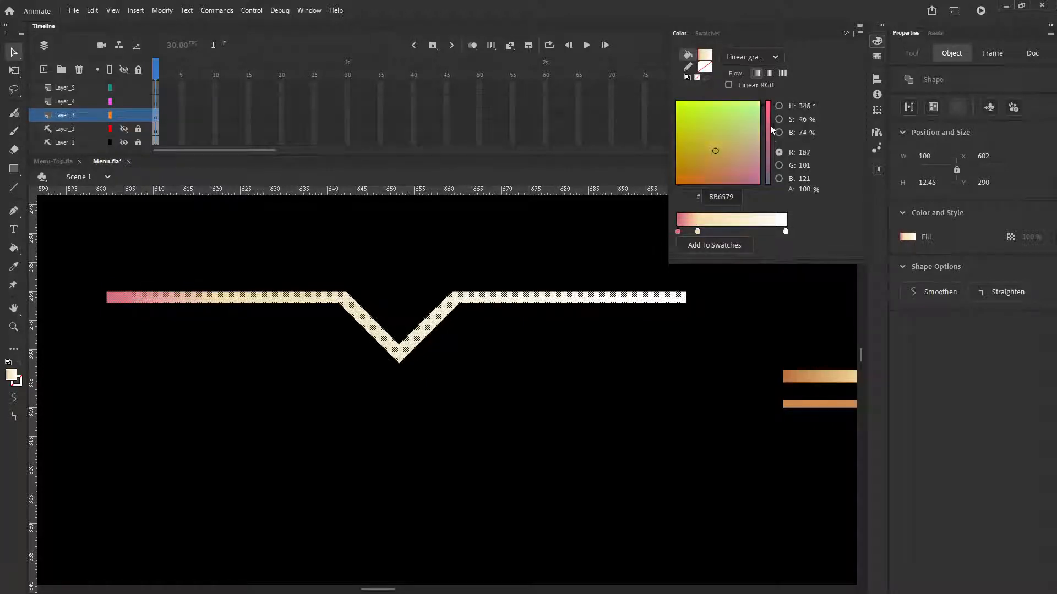
mouse_move(770, 125)
left_mouse_down()
mouse_move(771, 141)
mouse_move(712, 165)
left_mouse_up()
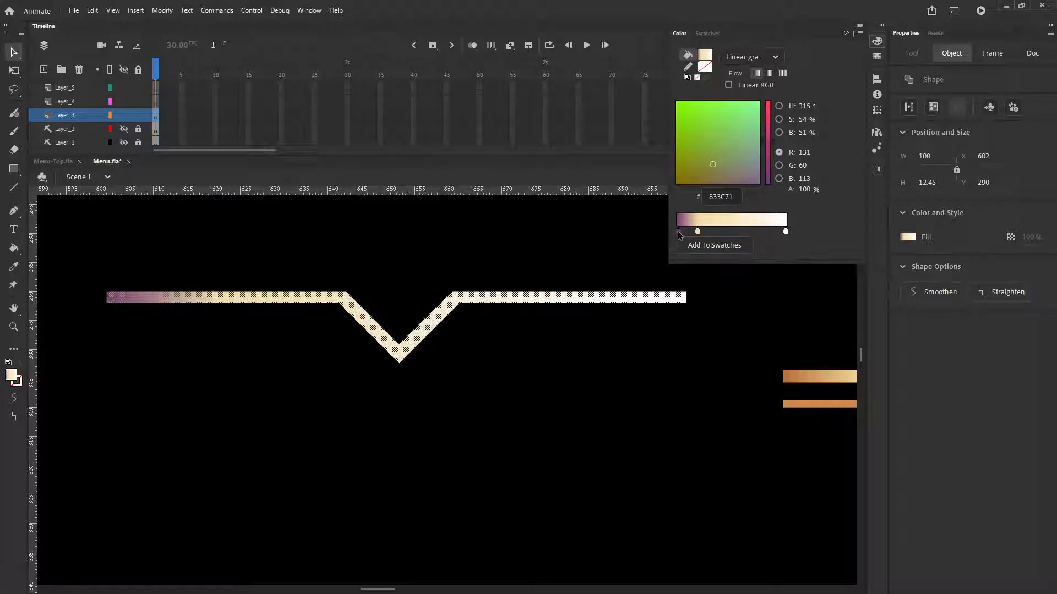
left_click(678, 232)
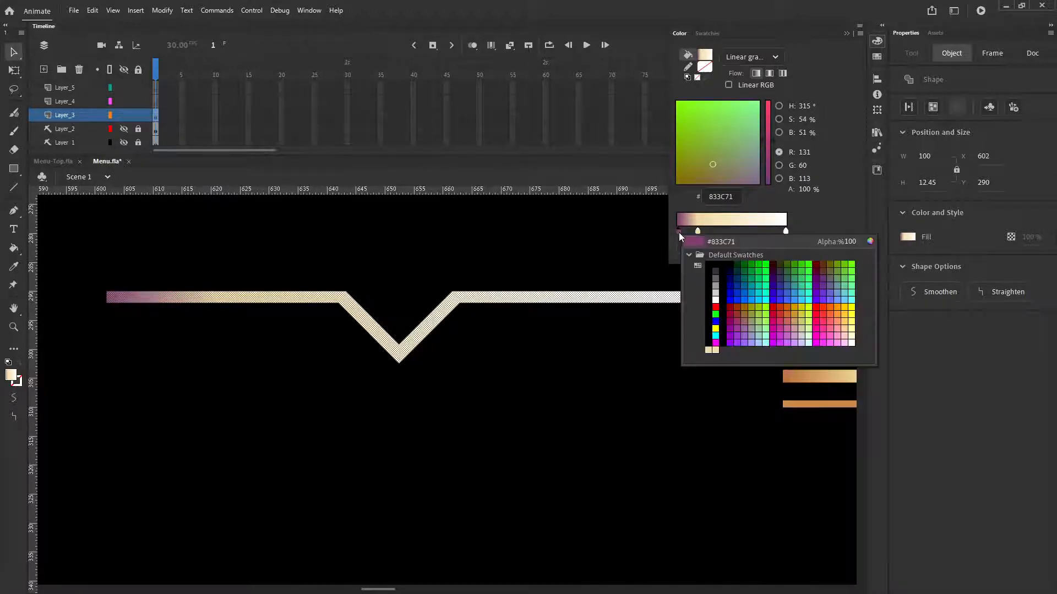
left_click(788, 372)
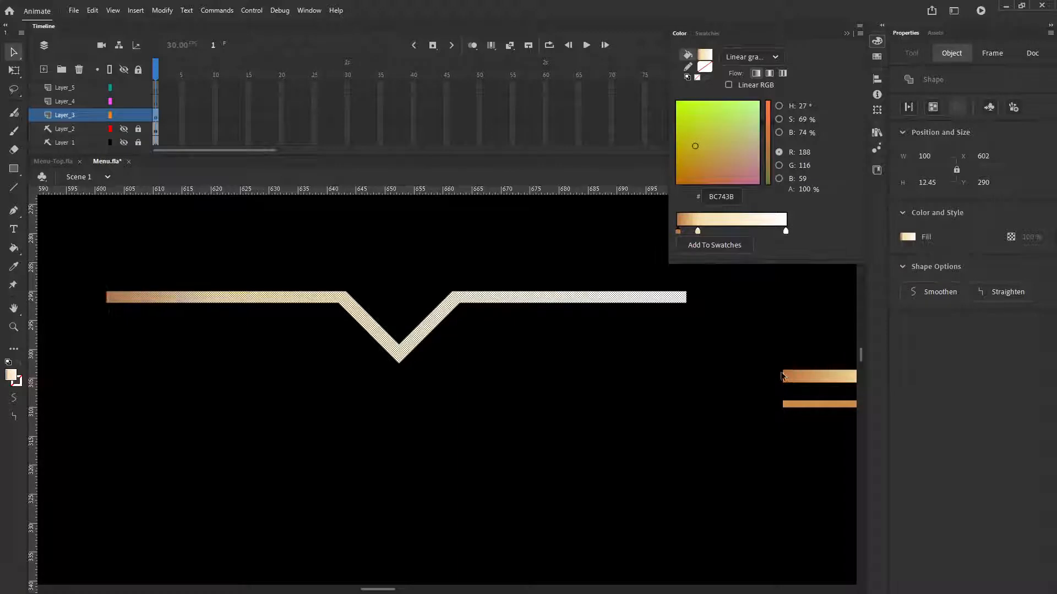
- Add a third color stop after the cream one and color it copper BF7A41, sampled from the existing ornament
left_click(718, 232)
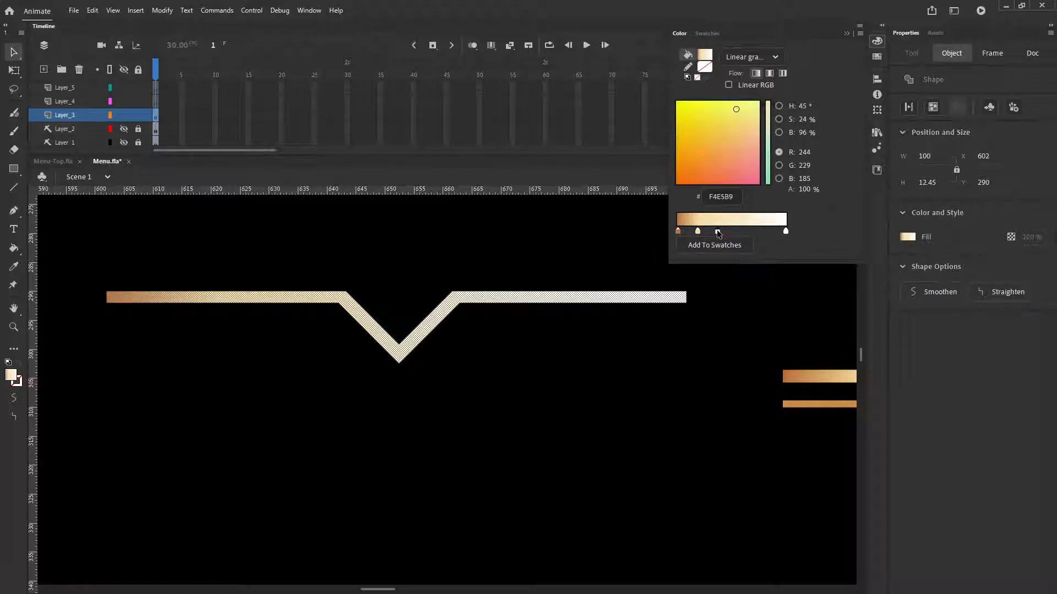
left_click(718, 232)
left_click(790, 378)
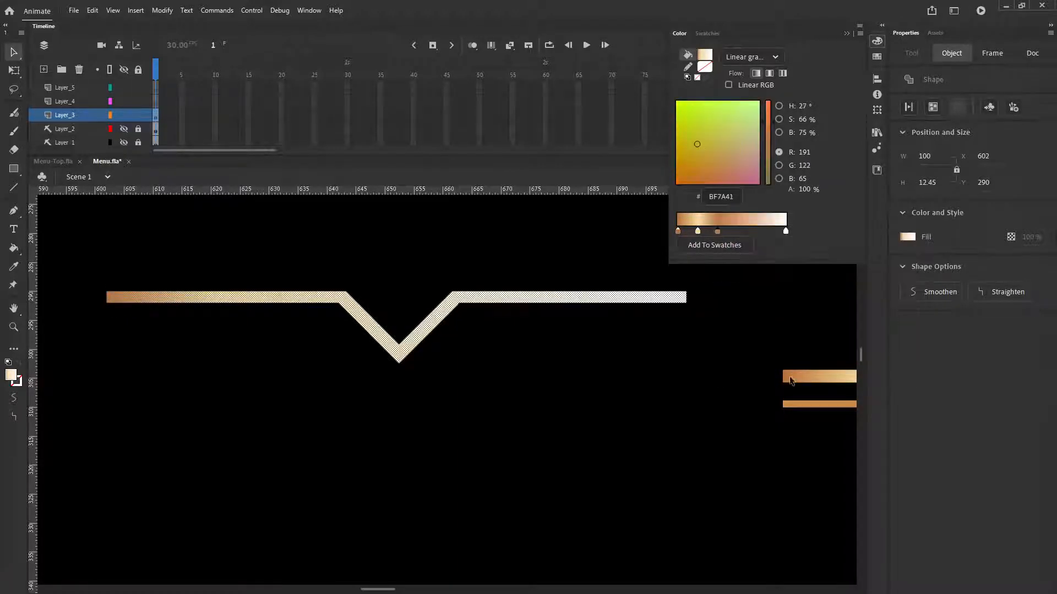
- Add a cream F1DEA6 stop past the gradient's middle and change the white end stop to the same cream
left_click(743, 232)
left_click(744, 229)
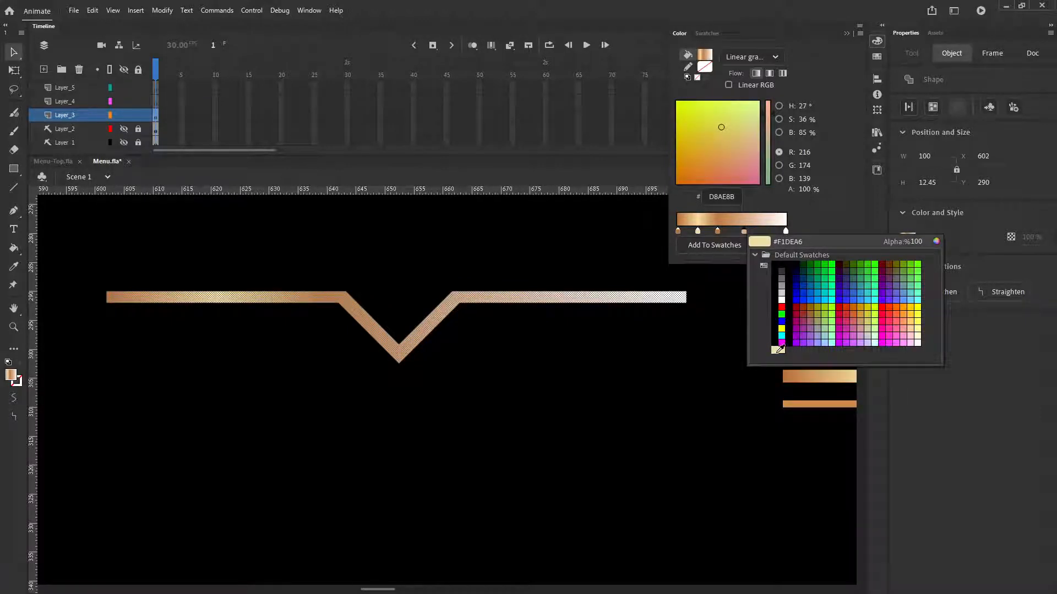
left_click(778, 348)
left_click(785, 231)
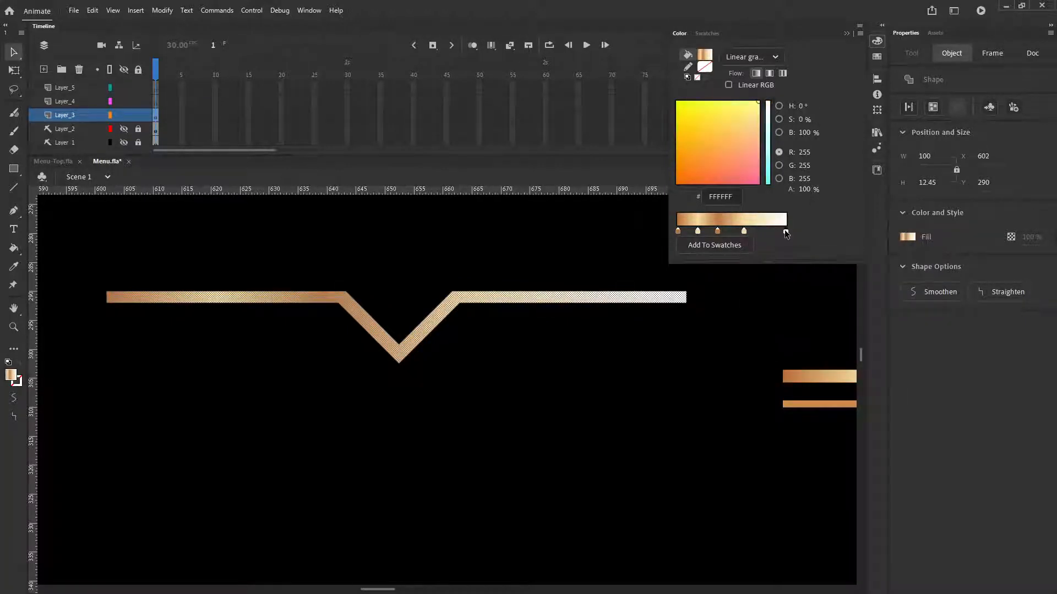
left_click(785, 232)
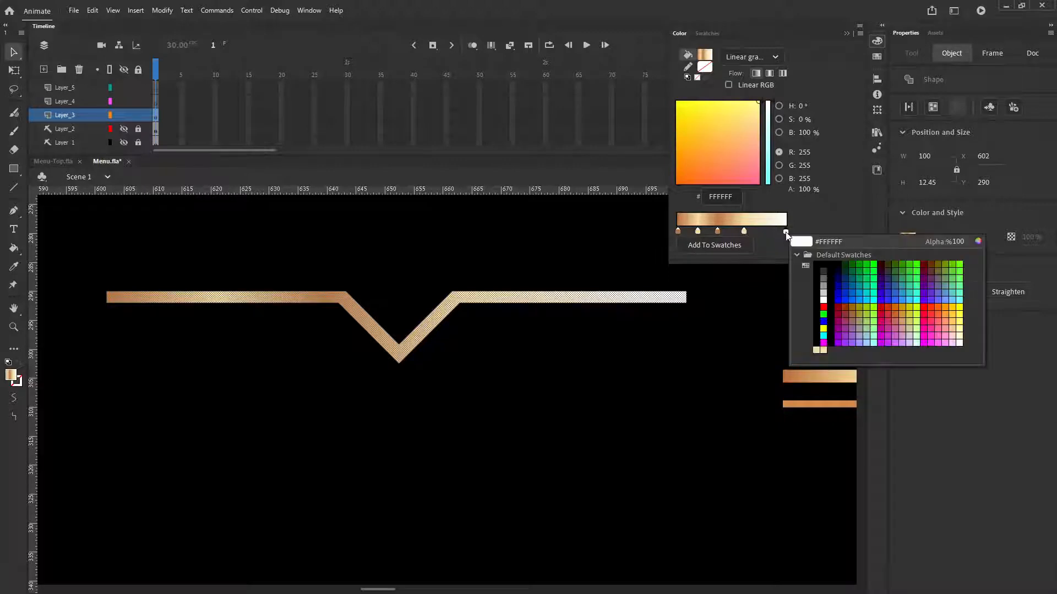
left_click(823, 353)
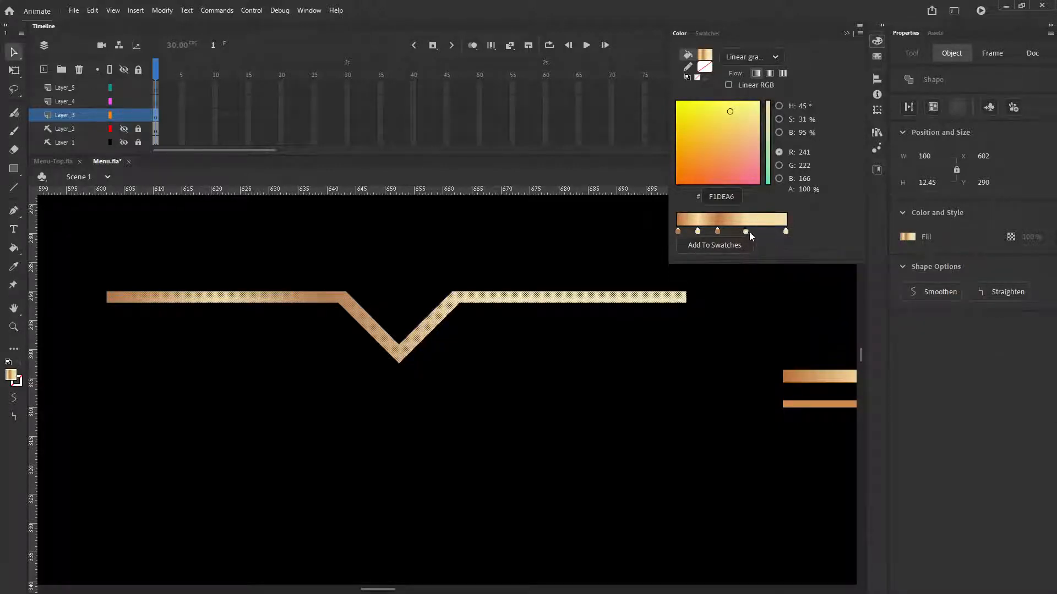
- Bunch the gradient's inner stops closer together, move the end stop inward and add another cream stop just after it
left_click_drag(734, 231, 704, 231)
left_click(716, 231)
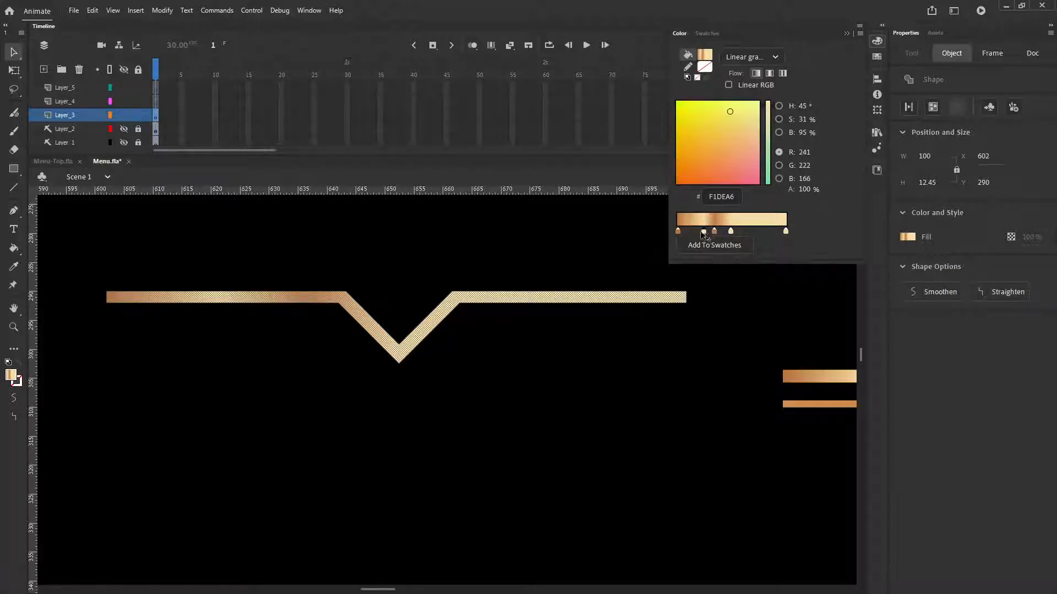
left_click(678, 231)
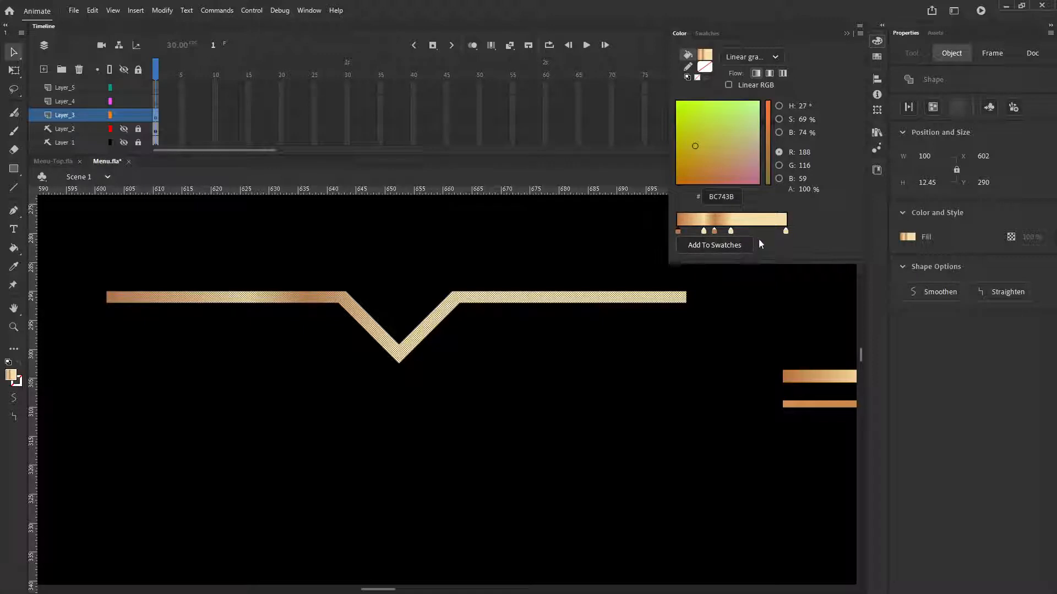
left_click_drag(786, 231, 756, 233)
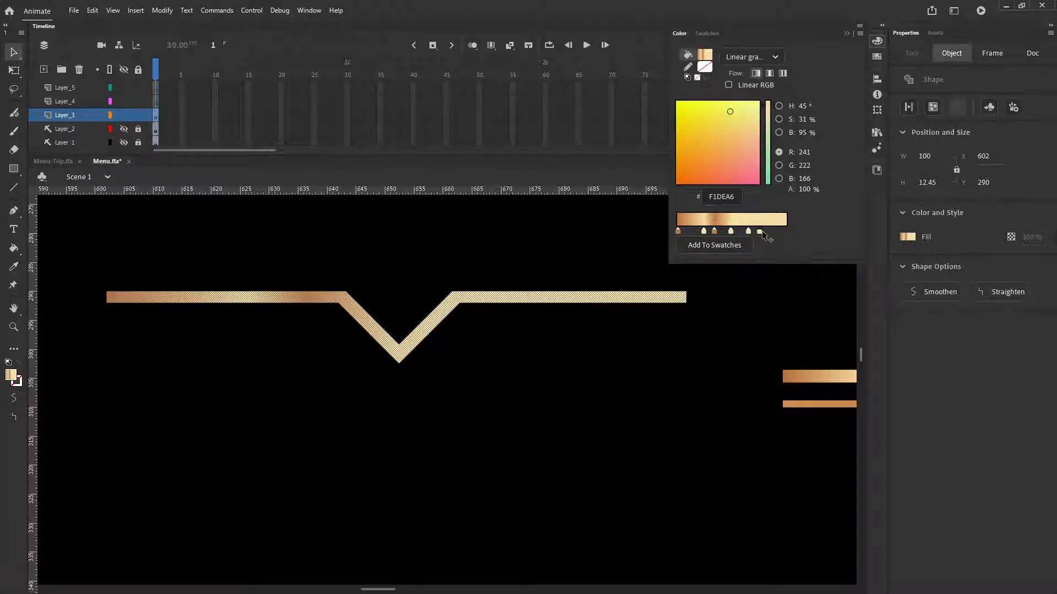
- Recolor the gradient's last stop to copper BB7239, sampled from the left end of the existing ornament's upper bar
double_click(759, 232)
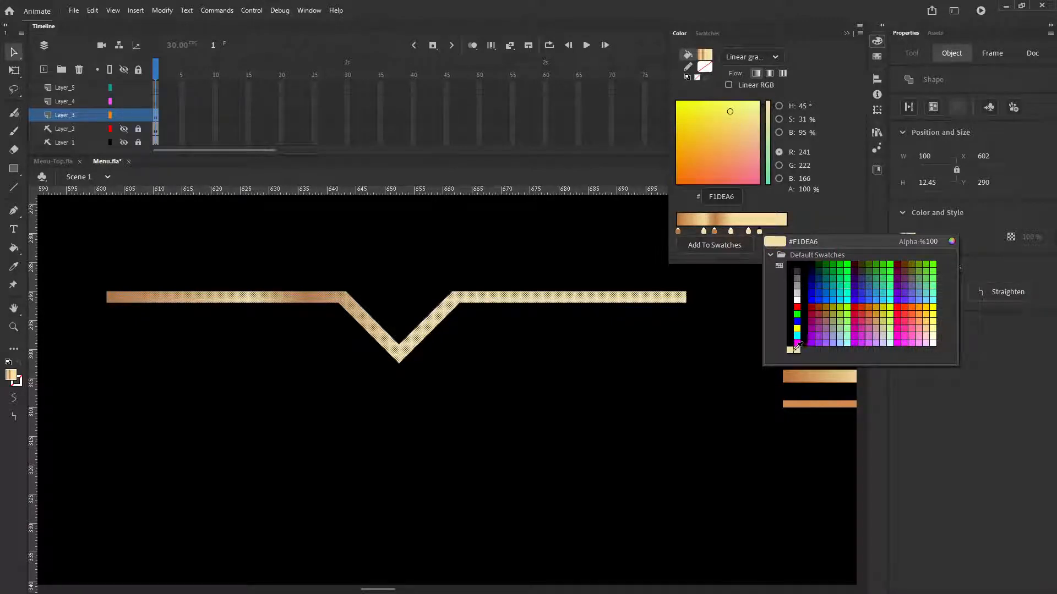
left_click(805, 225)
double_click(760, 231)
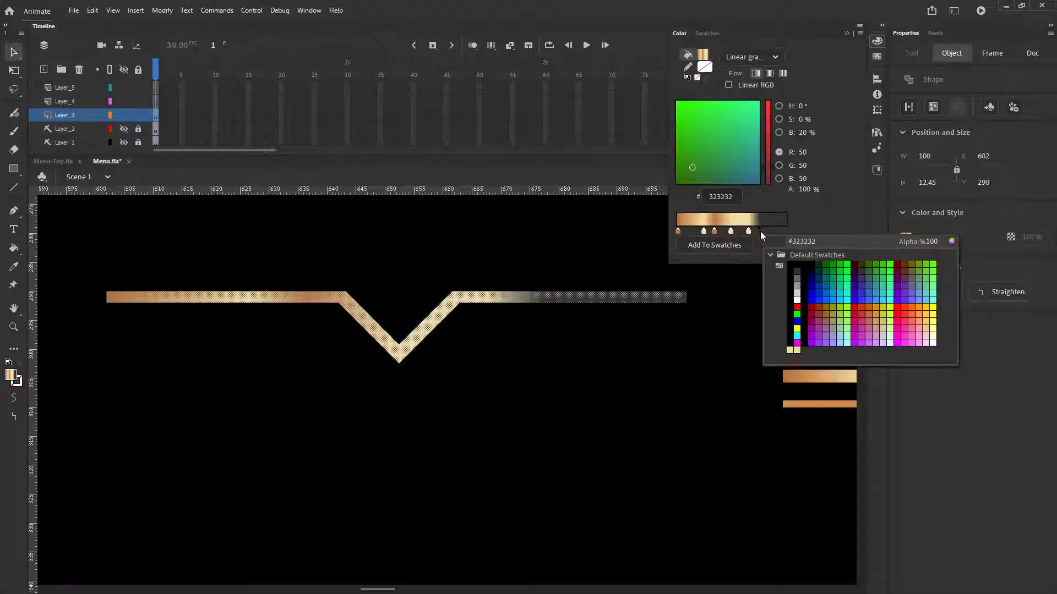
left_click(792, 350)
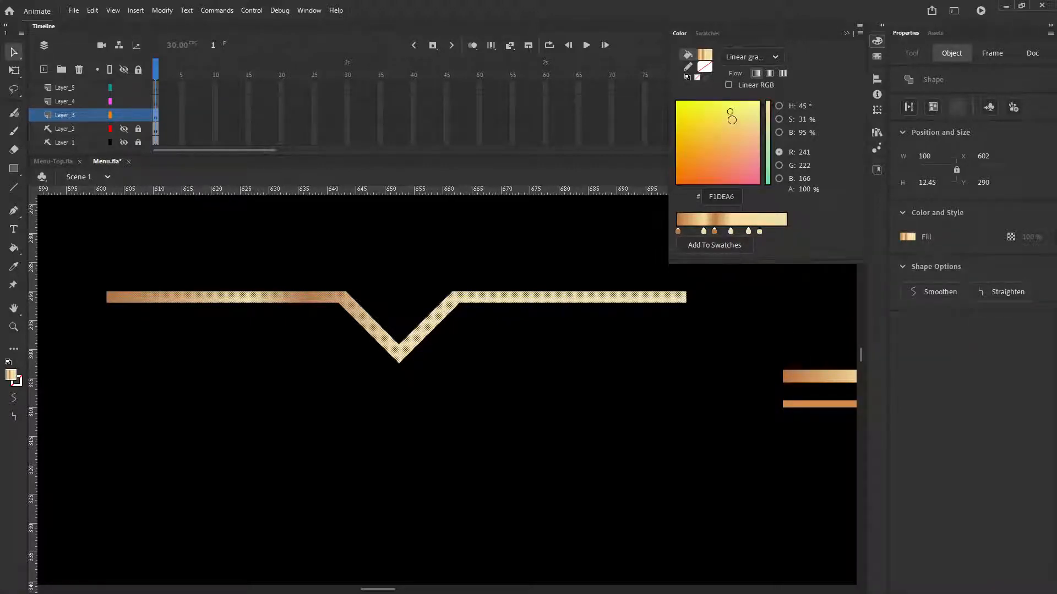
left_click(728, 153)
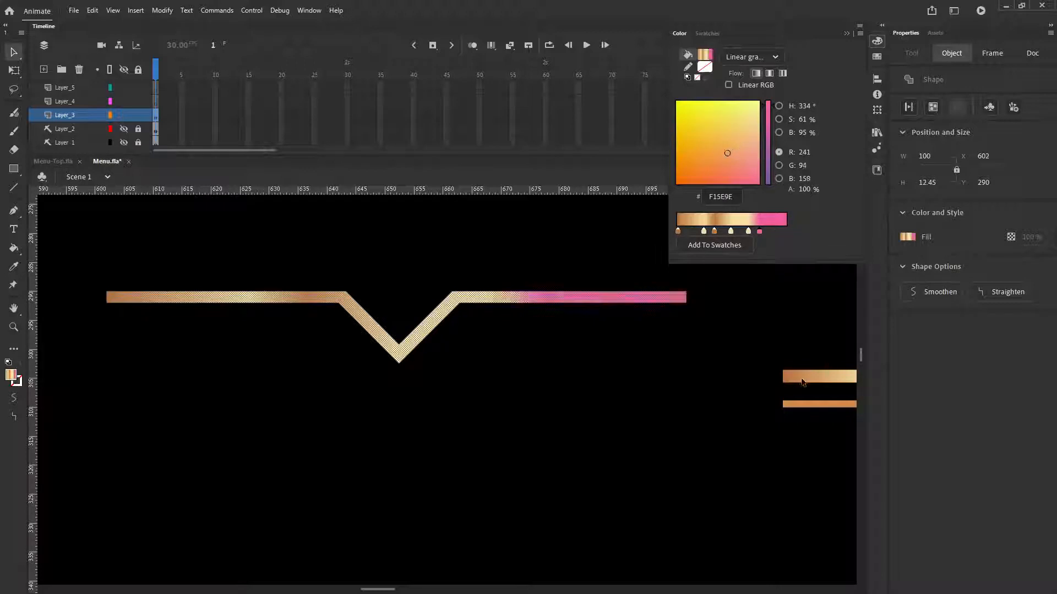
left_click(759, 233)
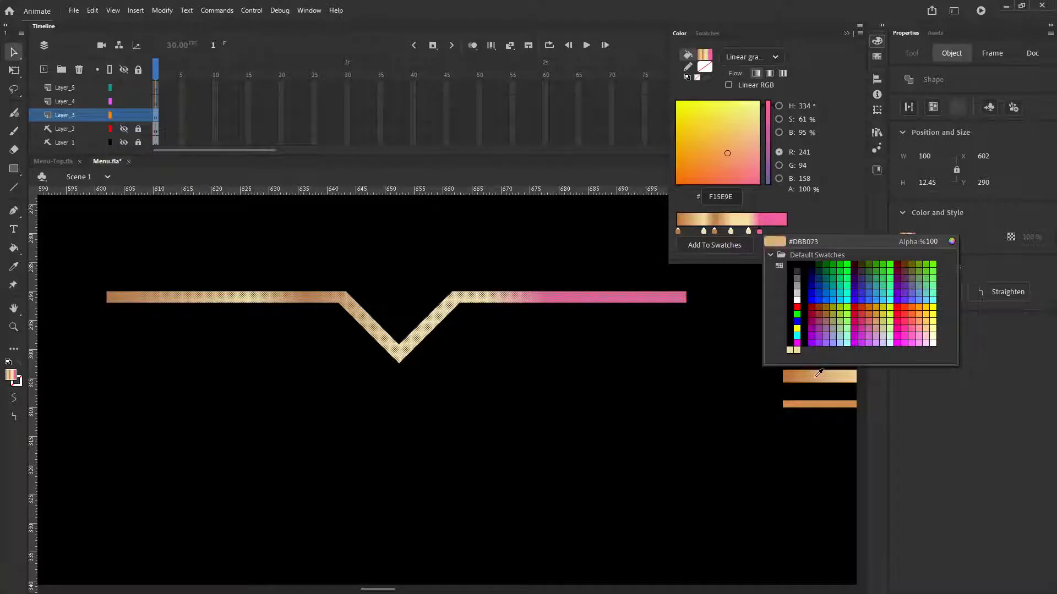
left_click(787, 375)
- Add two stops at the far end of the gradient, copper D08A4A followed by cream F1DEA6, and deselect the ornament
left_click(775, 232)
left_click(774, 231)
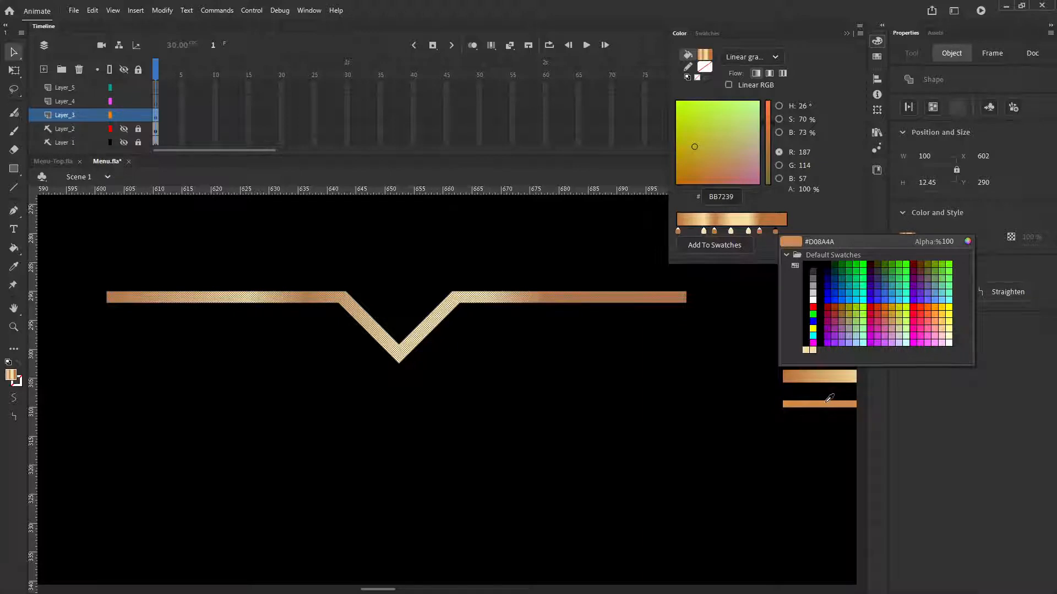
left_click(790, 400)
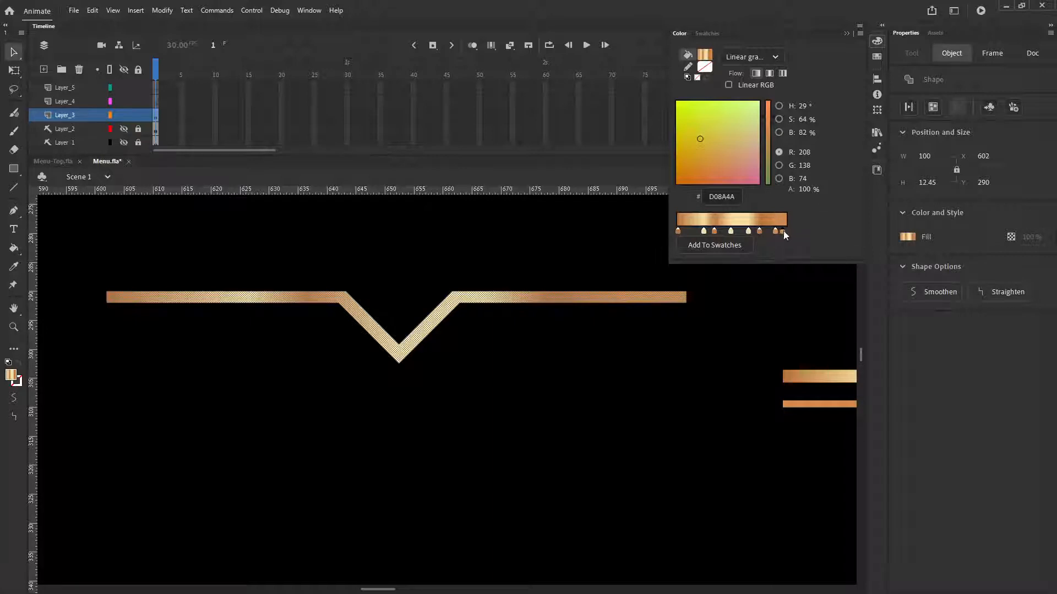
double_click(784, 231)
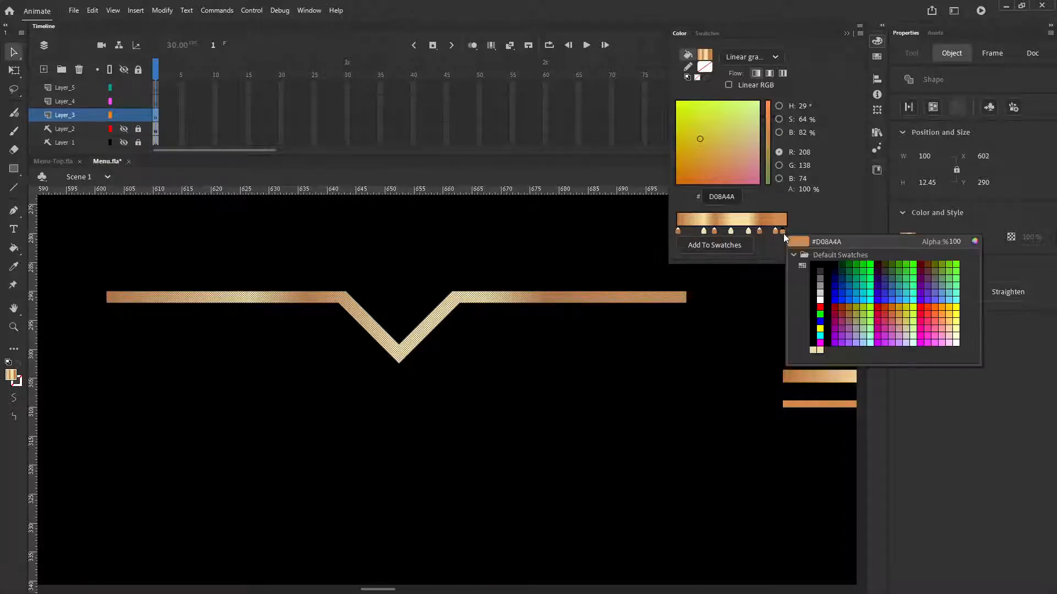
left_click(815, 349)
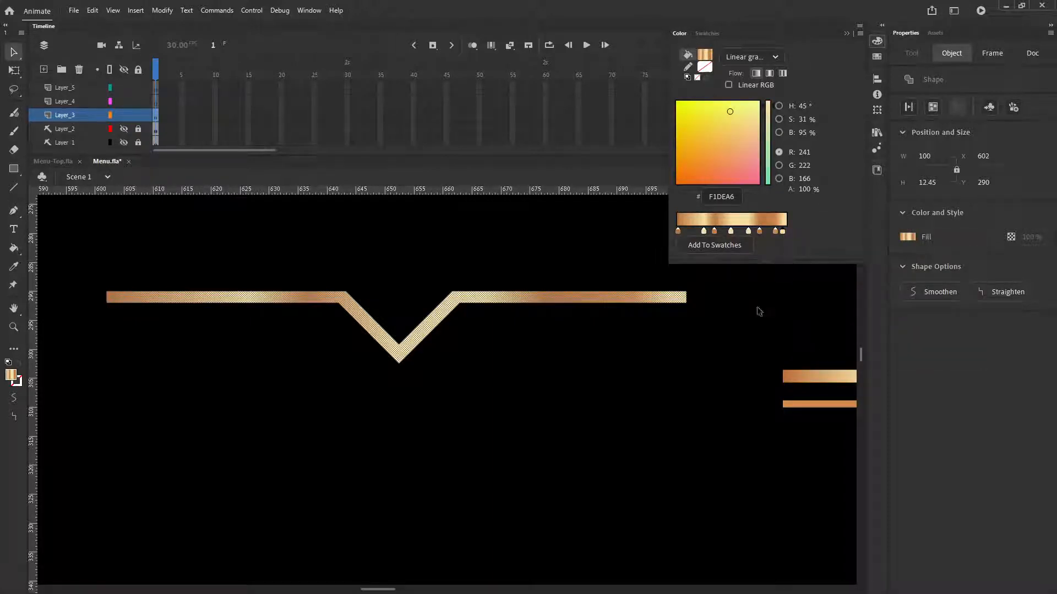
left_click(614, 403)
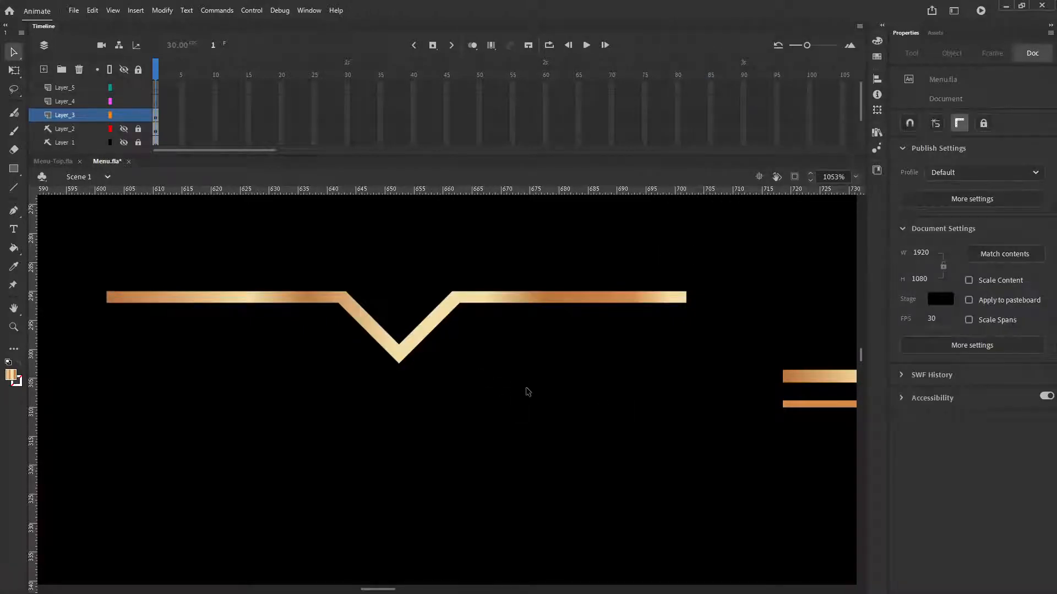
- Use the Gradient Transform tool to tilt the ornament's gradient diagonally and shift its center onto the V's right arm
left_click_drag(492, 394, 524, 386)
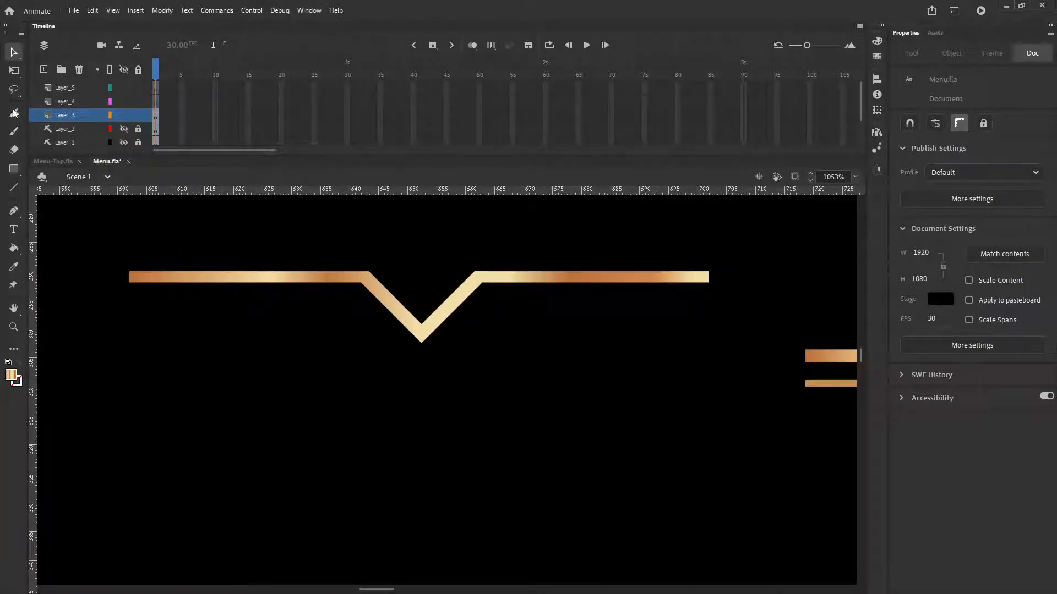
left_click(15, 72)
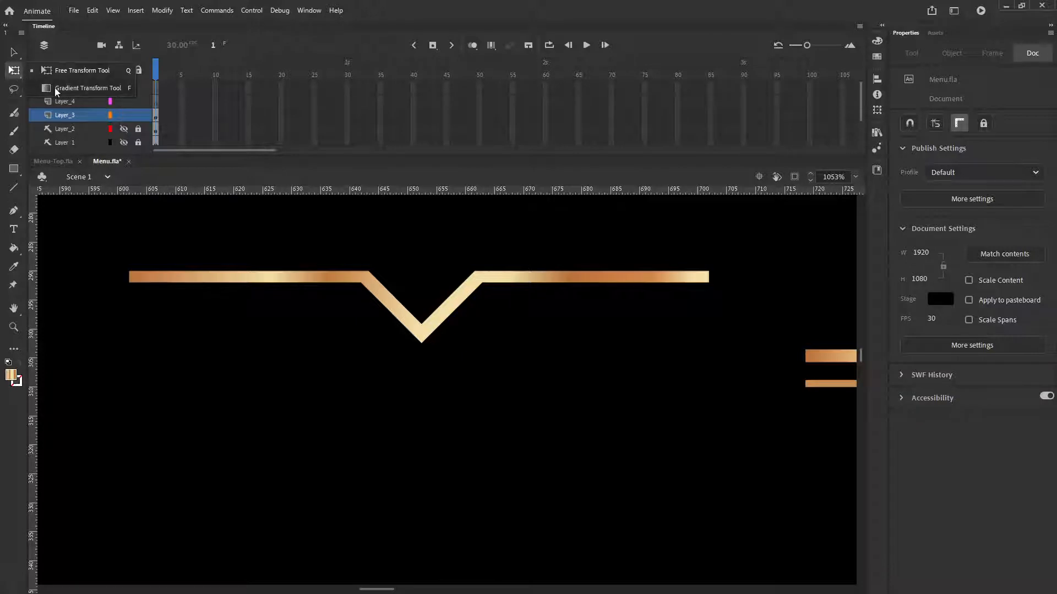
left_click(56, 89)
left_click(265, 281)
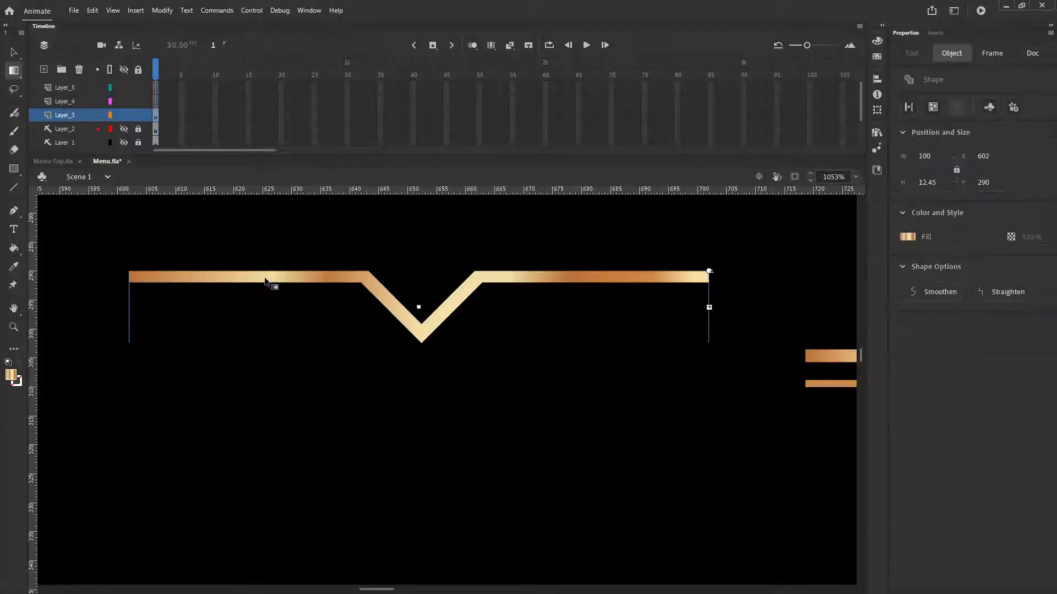
left_click_drag(709, 307, 455, 233)
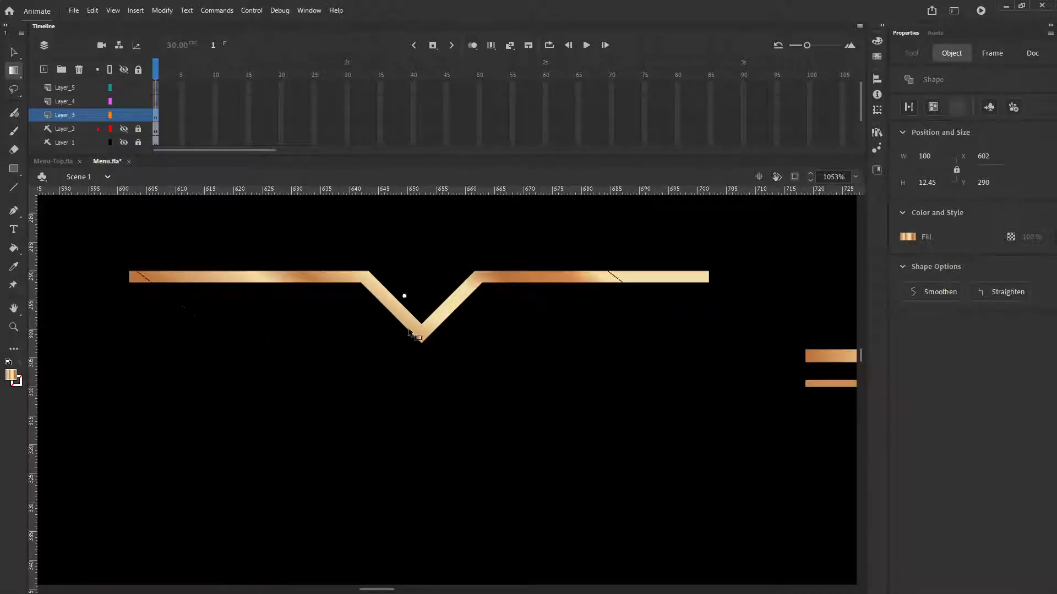
left_click_drag(404, 298, 456, 307)
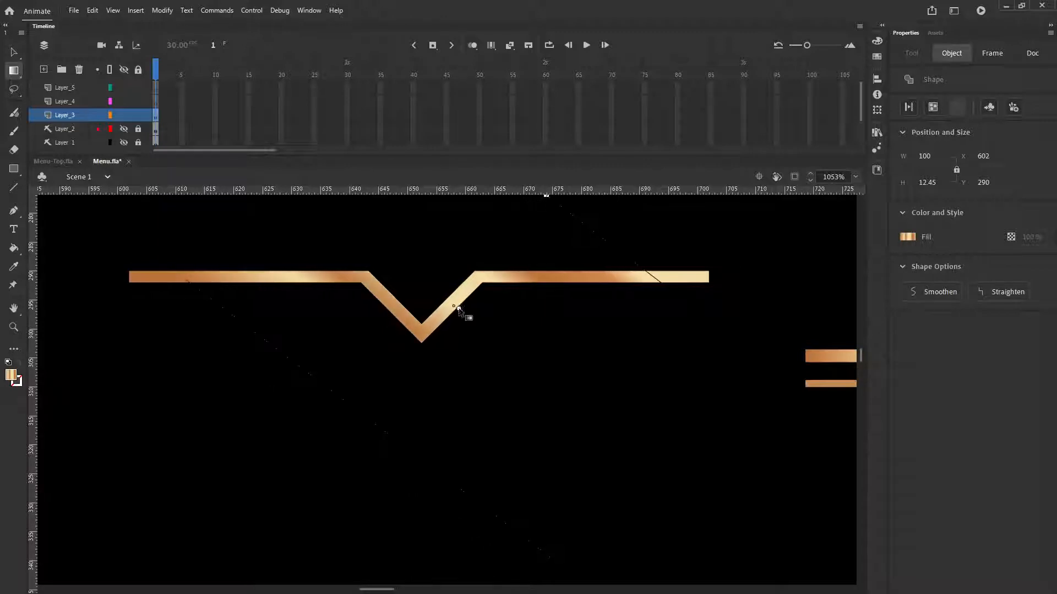
- Deselect the ornament, check its gradient beside the other menu artwork at 75% zoom, and inspect it close up
left_click(314, 401)
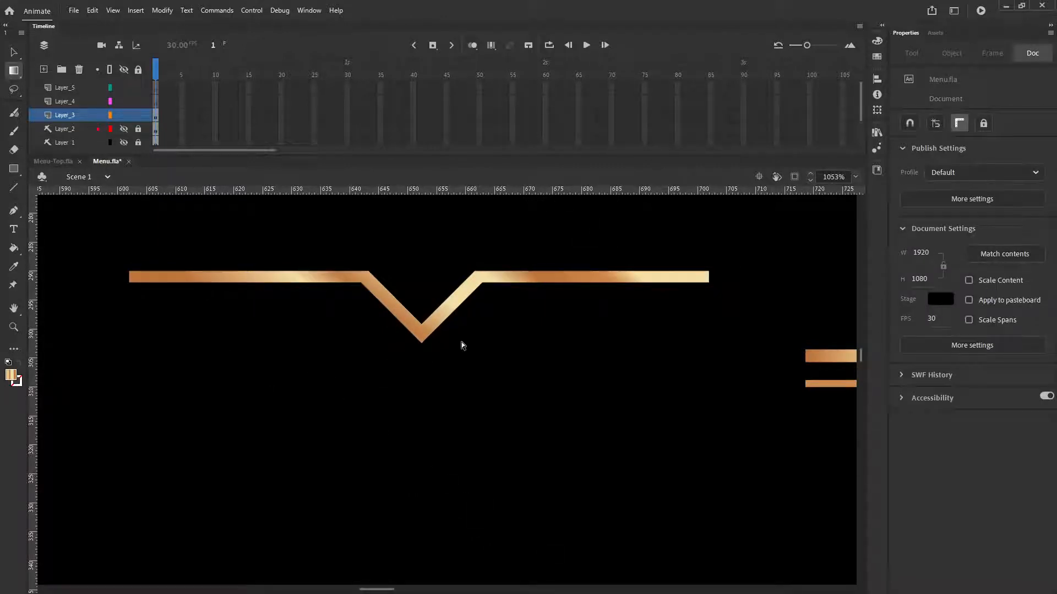
scroll(461, 345, "down", 1)
scroll(462, 344, "up", 2)
left_click(855, 176)
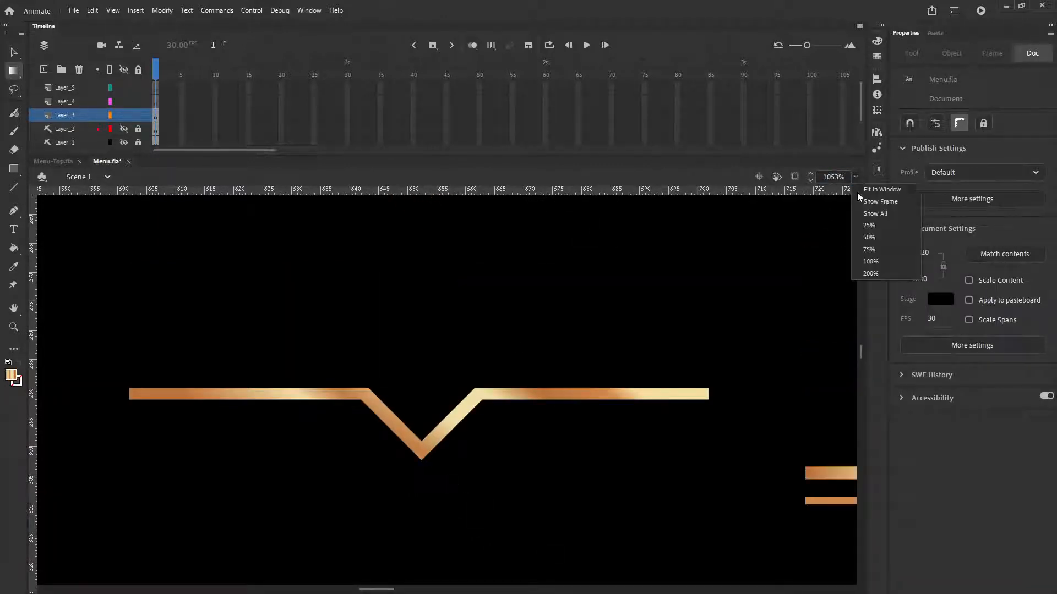
left_click(872, 249)
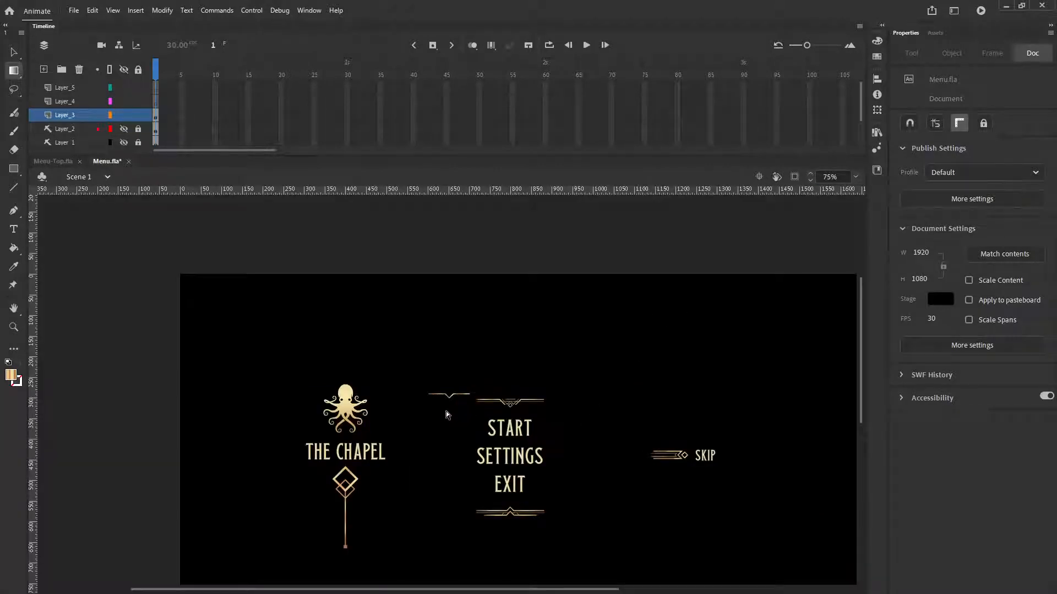
left_click(14, 327)
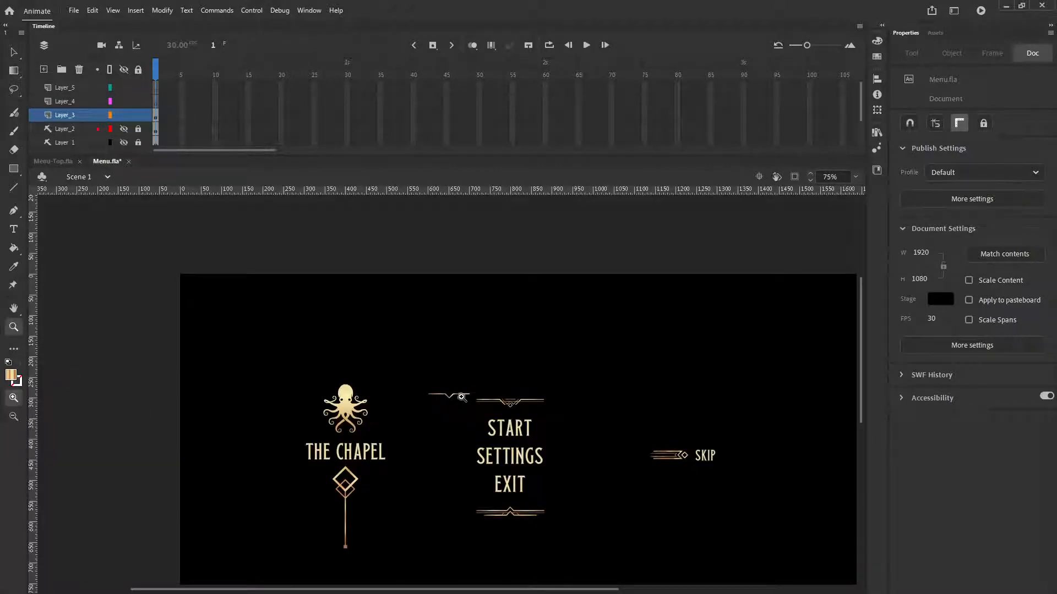
left_click(461, 398)
left_click(443, 402)
left_click(454, 400)
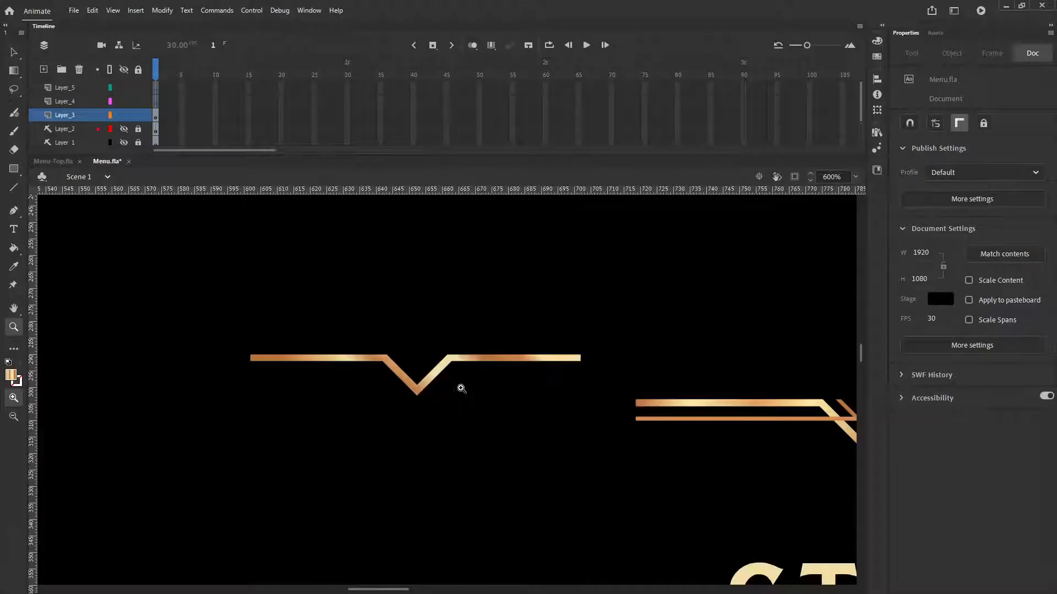
left_click(461, 389)
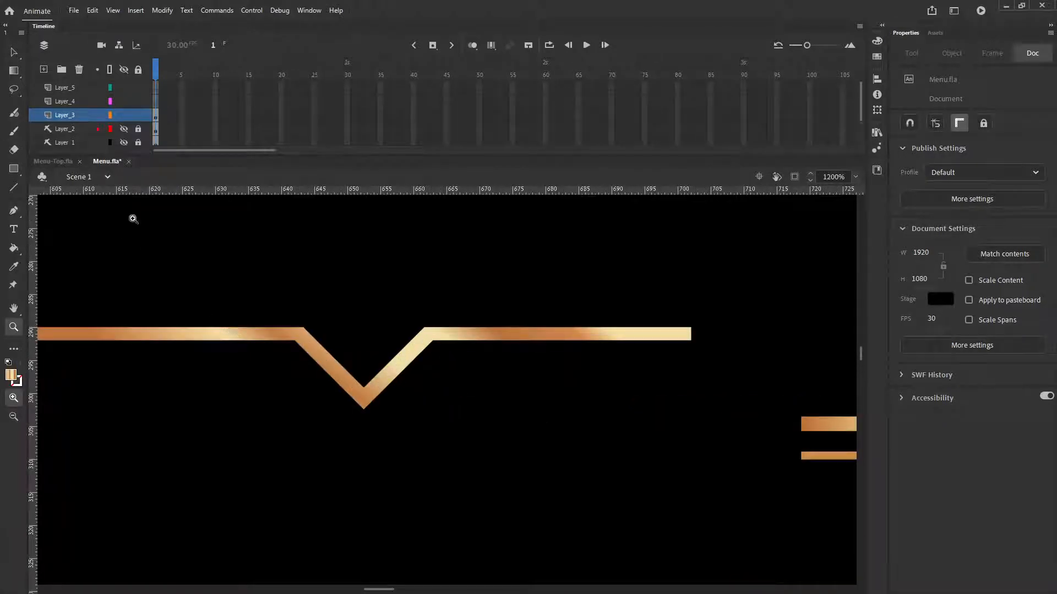
- Compare the line ornament's gradient with the existing gold ornament above the START text
left_click(14, 70)
left_click(66, 69)
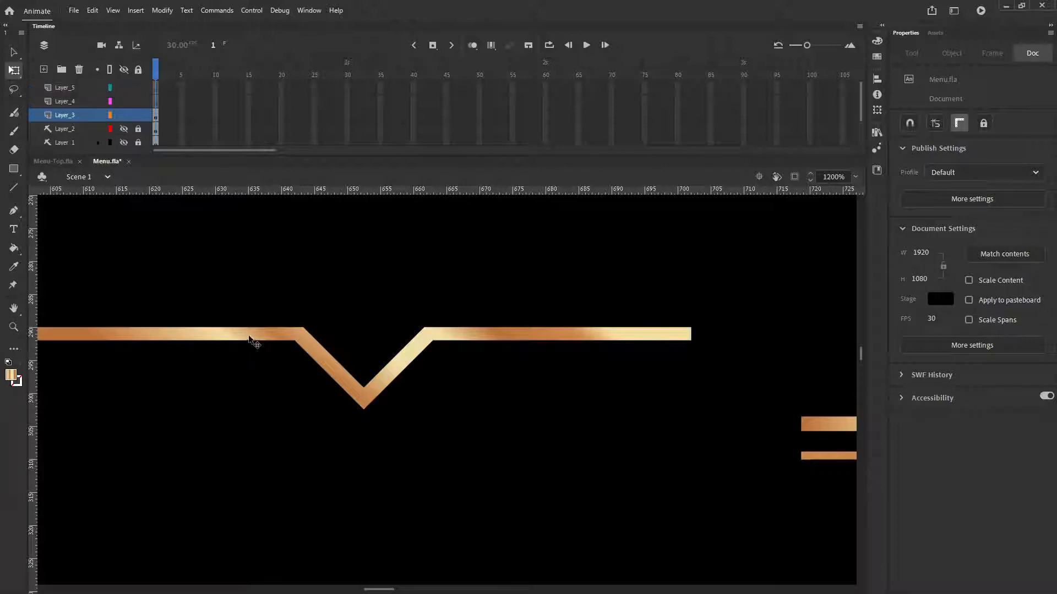
left_click(367, 379)
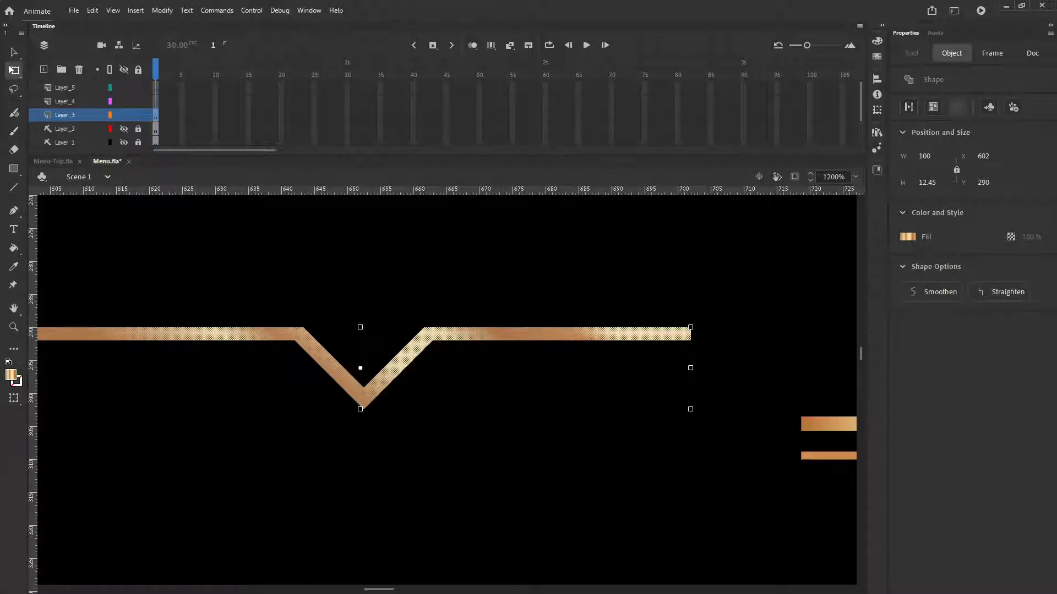
left_click(13, 53)
left_click(387, 296)
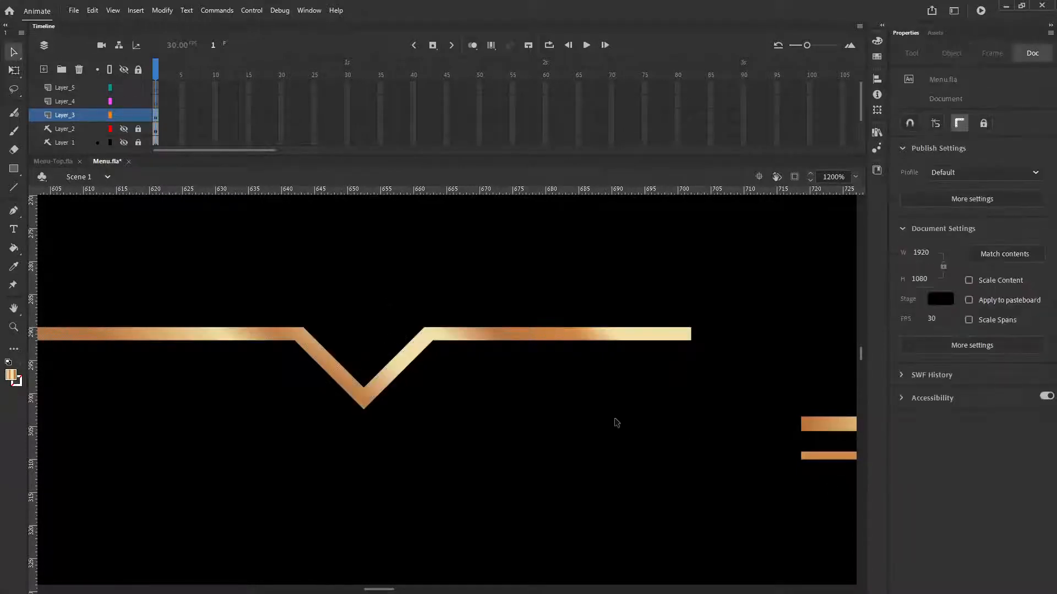
left_click_drag(599, 398, 154, 326)
left_click_drag(324, 335, 59, 353)
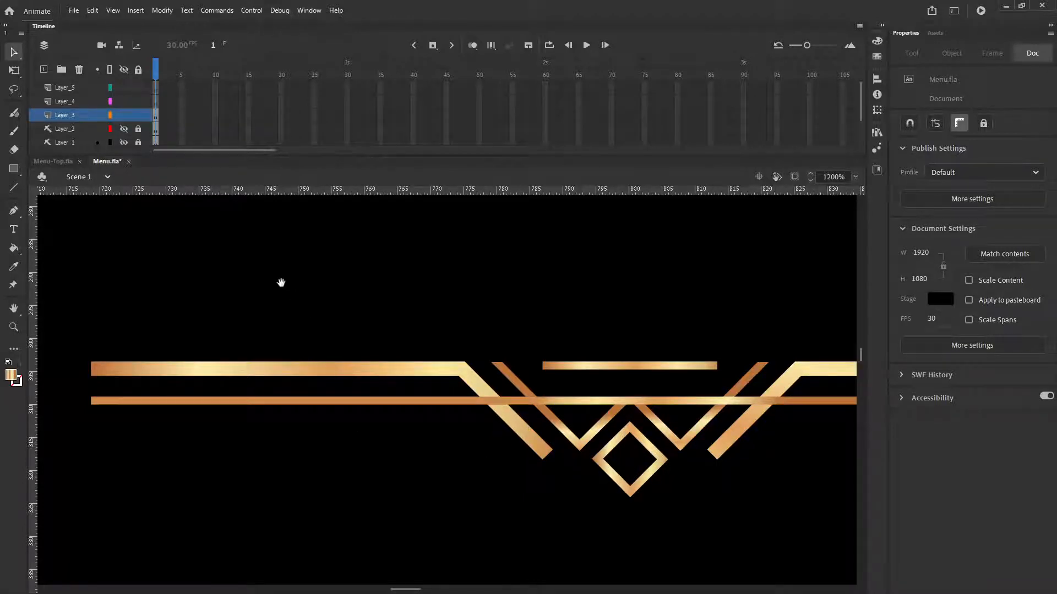
left_click_drag(281, 282, 541, 399)
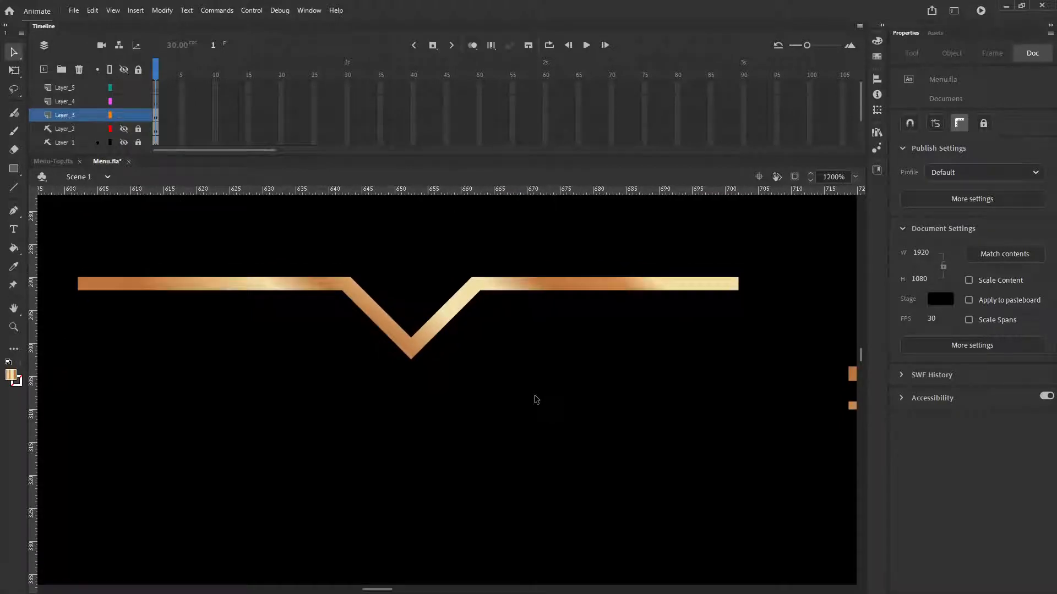
- Draw a square about 11.25 px wide below the V using the Rectangle tool, with a cream stroke and no fill
left_click(13, 169)
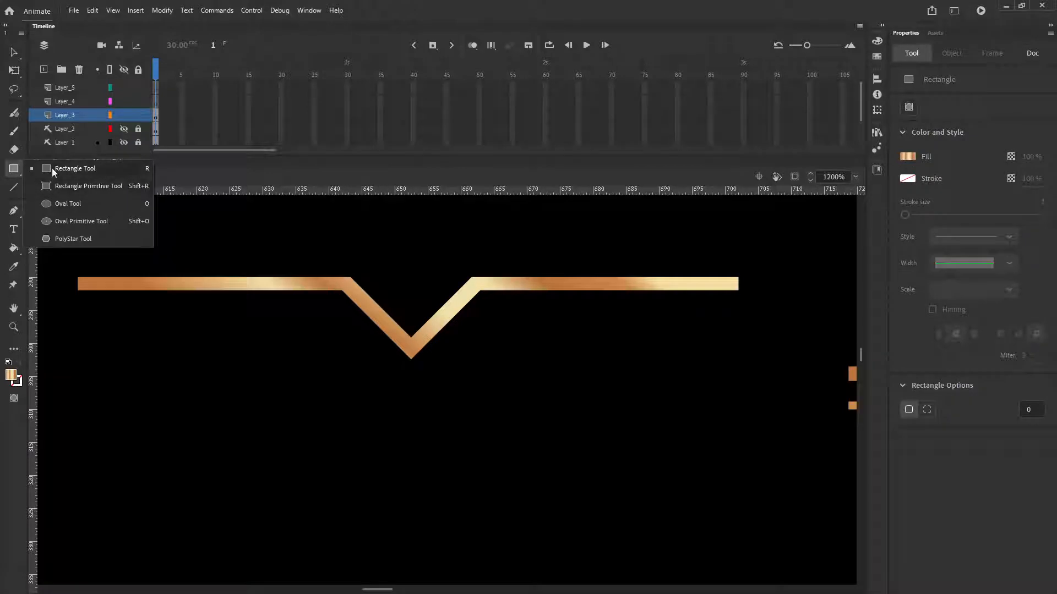
left_click(52, 167)
left_click(907, 175)
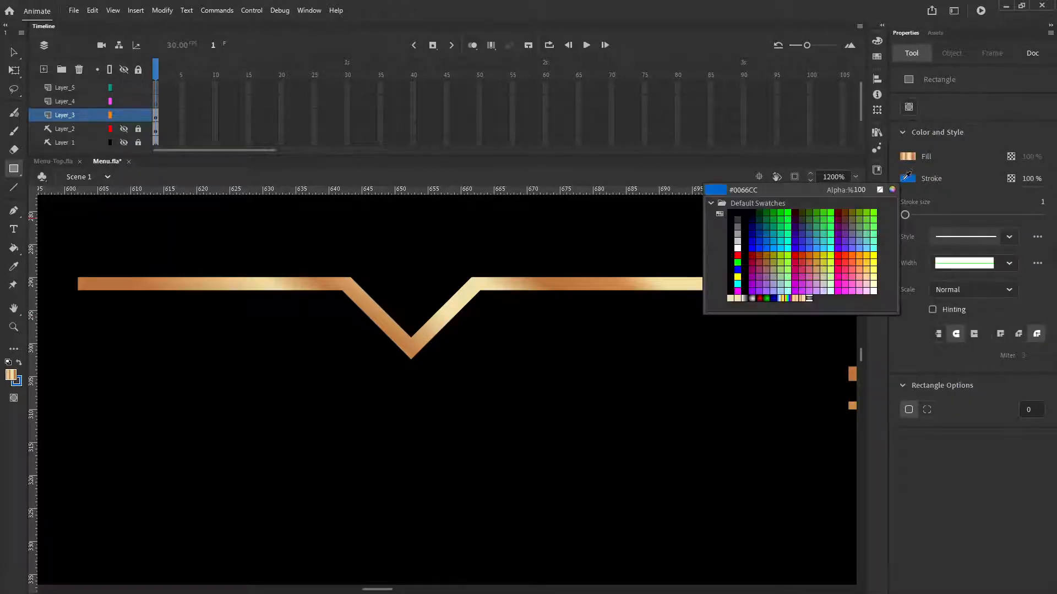
left_click(732, 297)
left_click(907, 157)
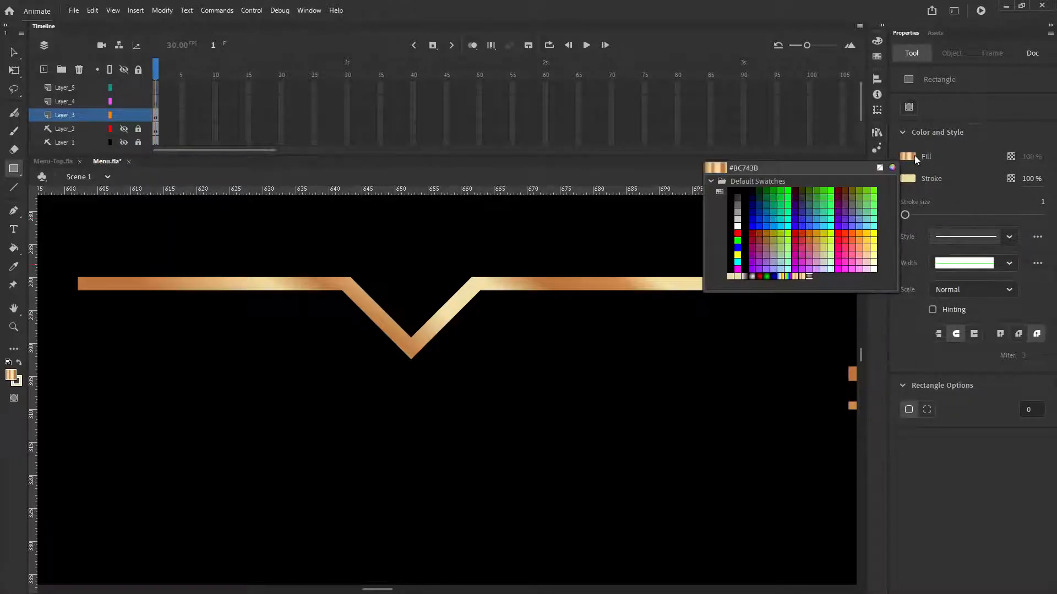
left_click(881, 167)
left_click_drag(387, 407, 462, 470)
- Give the square's outline a stroke size of 2 with square caps and sharp miter joins
left_click(11, 53)
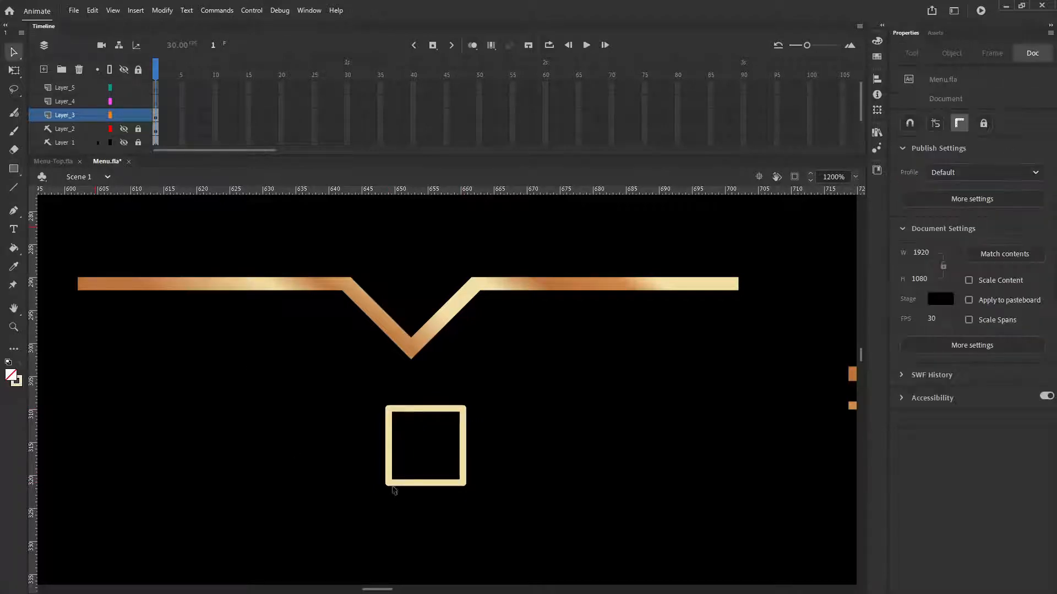
left_click_drag(356, 382, 493, 516)
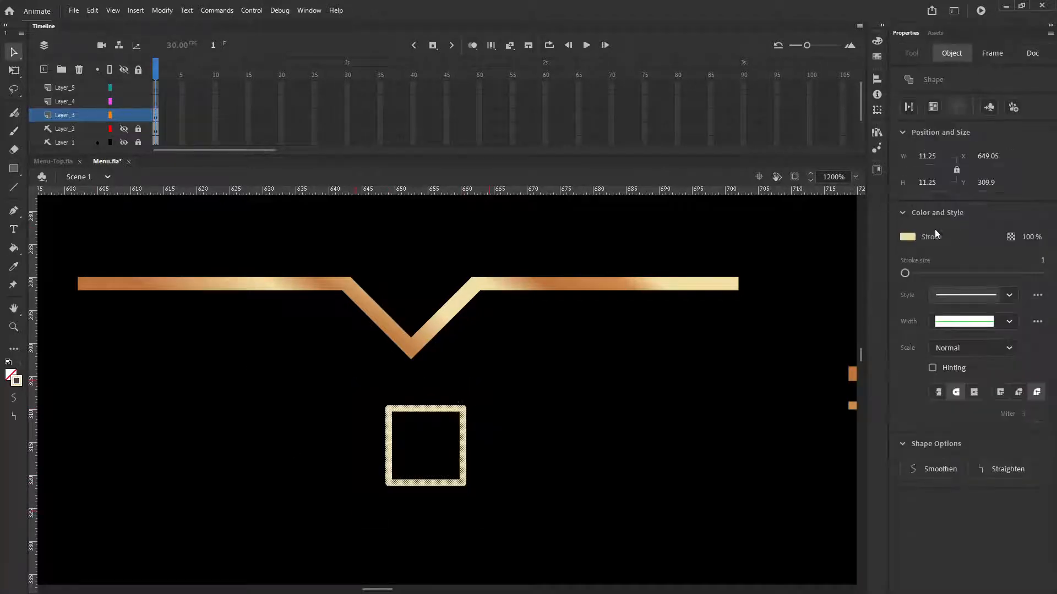
left_click_drag(904, 274, 906, 273)
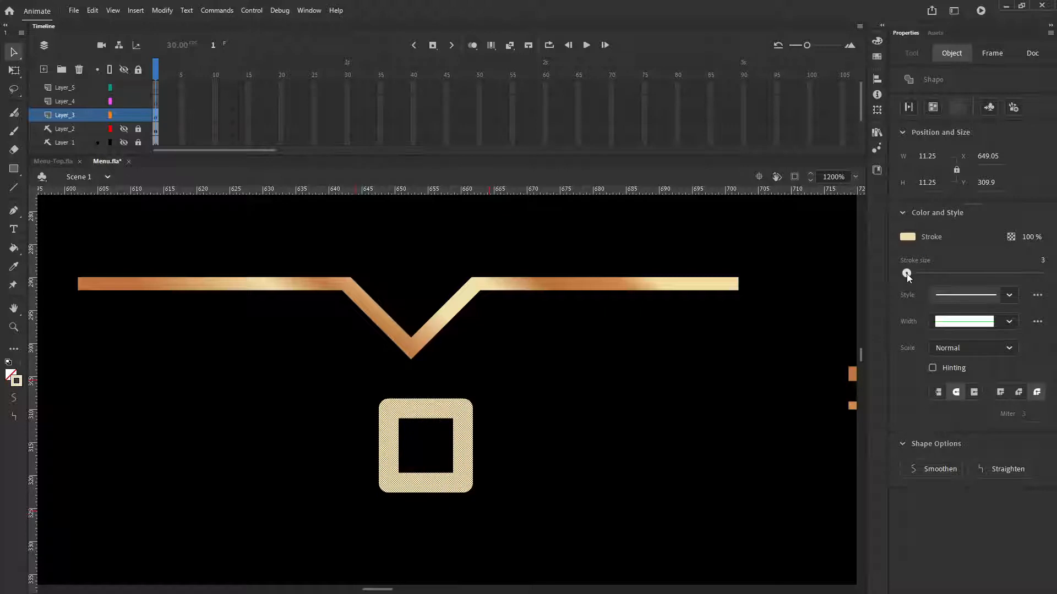
left_click(1042, 260)
type("2")
key("Return")
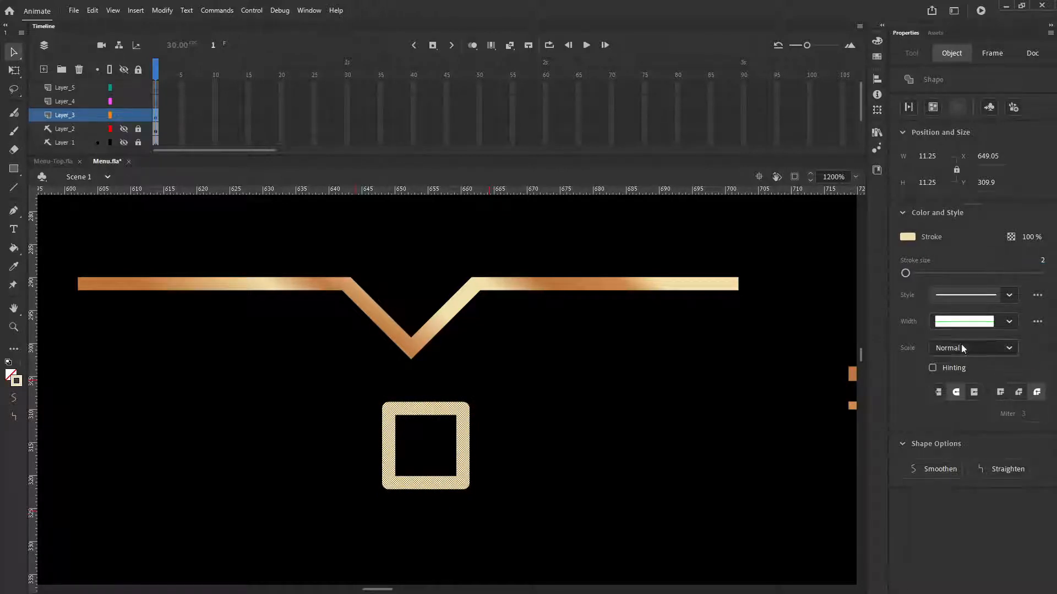
left_click(974, 395)
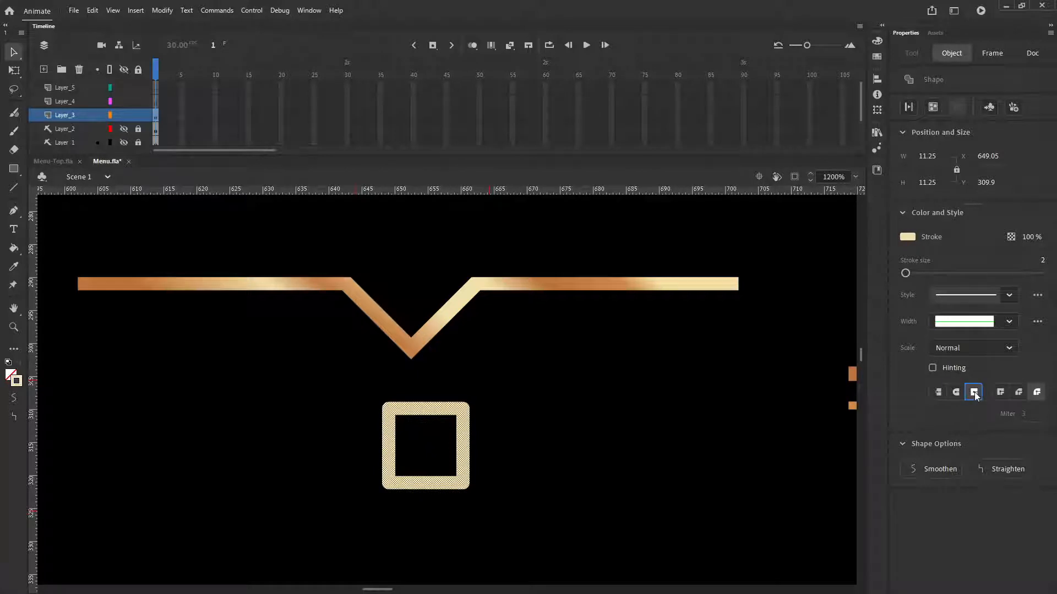
left_click(999, 394)
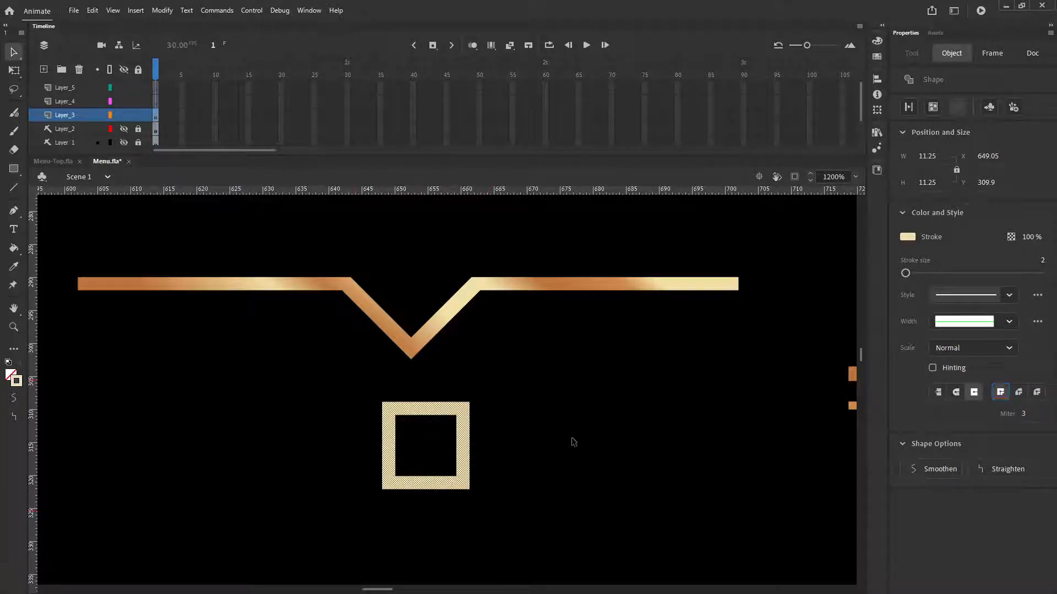
left_click(572, 440)
- Convert the whole square outline from lines to fills and check that it selects as one filled shape
left_click(407, 410)
left_click_drag(330, 390, 509, 513)
left_click(163, 11)
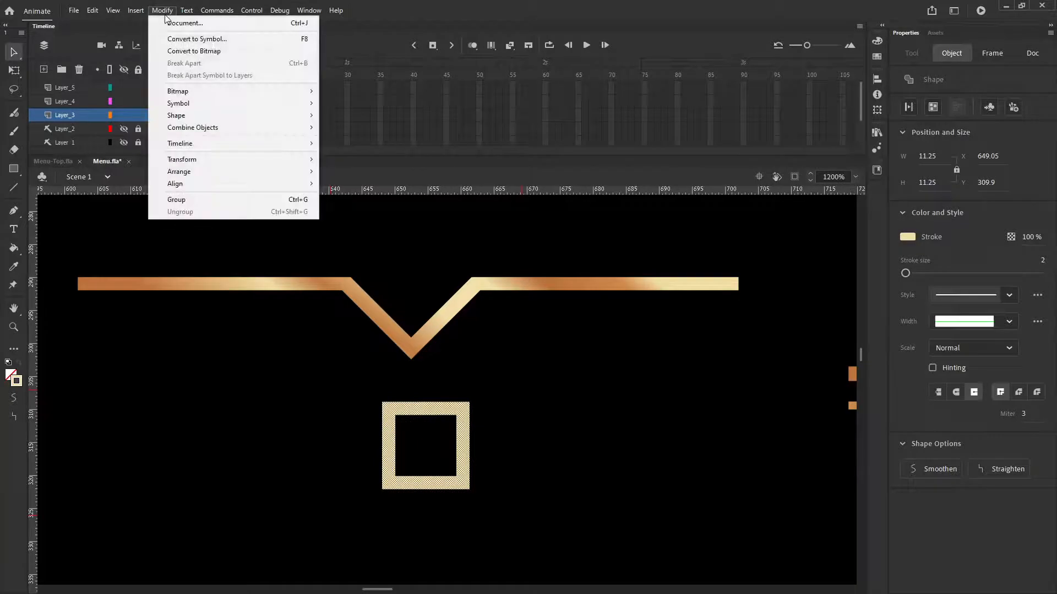
mouse_move(194, 116)
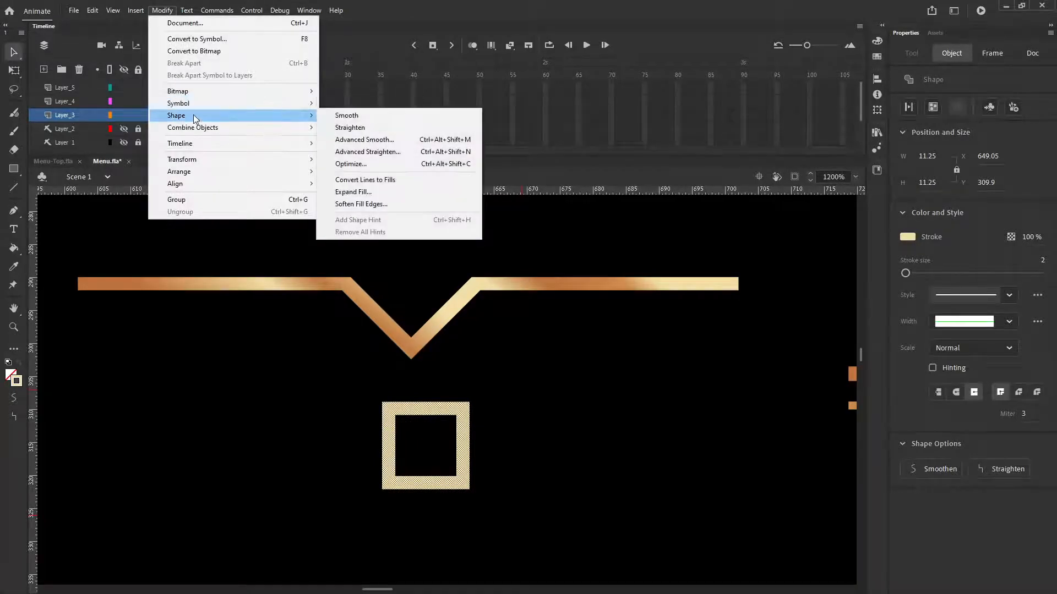
left_click(368, 180)
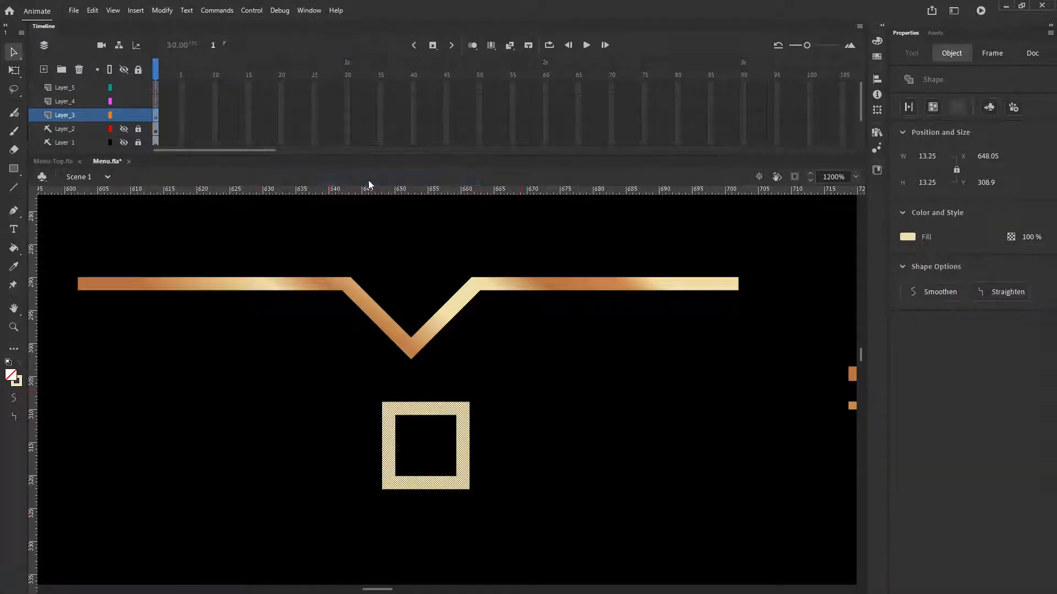
left_click(420, 425)
left_click(414, 410)
left_click(291, 397)
left_click(392, 418)
left_click(353, 404)
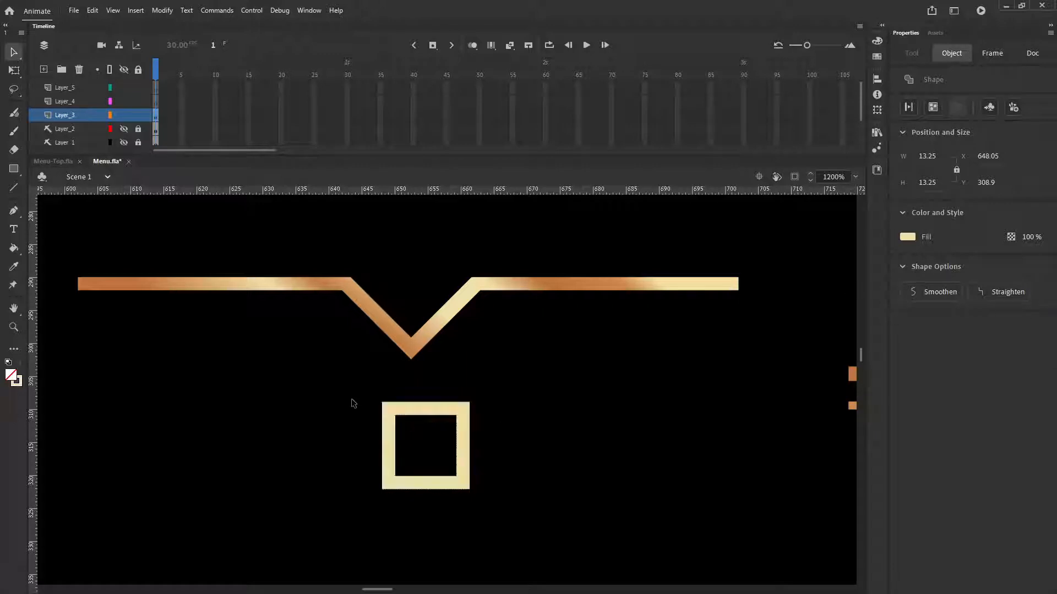
left_click(391, 407)
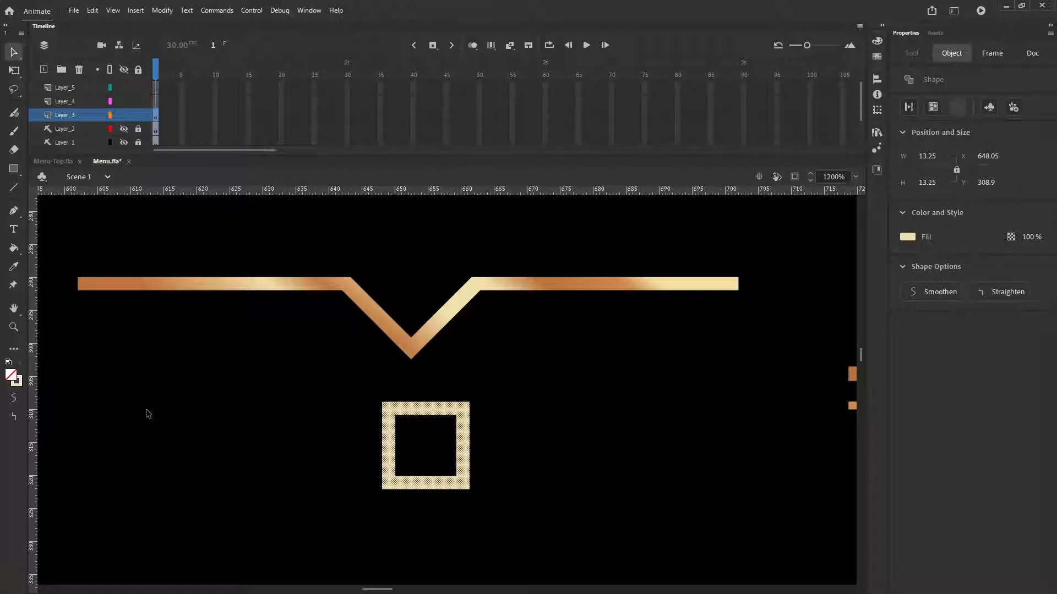
- Rotate the square 45 degrees into a diamond and move it directly beneath the tip of the V
right_click(444, 412)
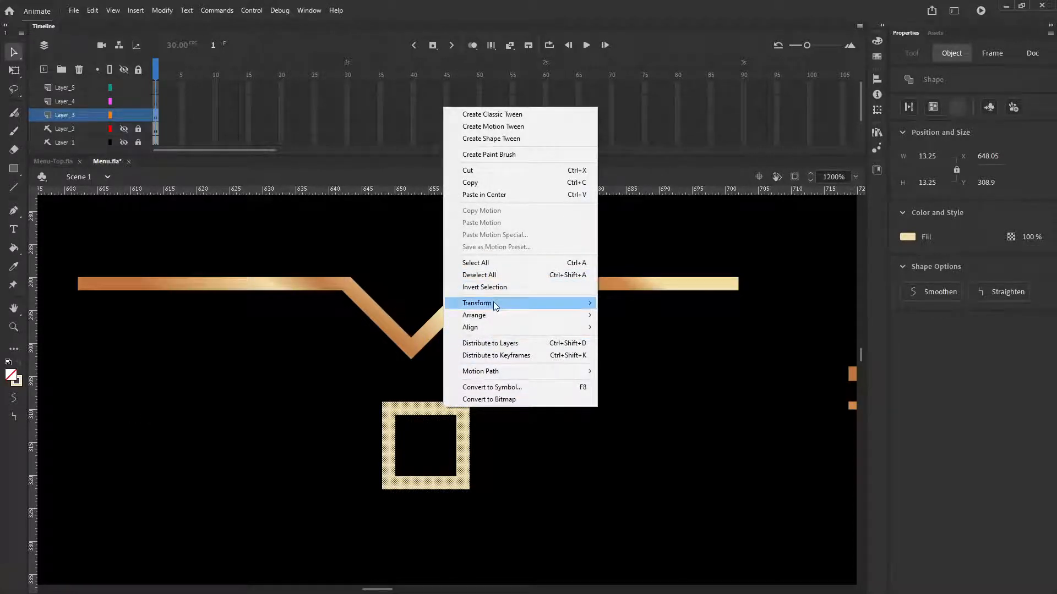
mouse_move(493, 304)
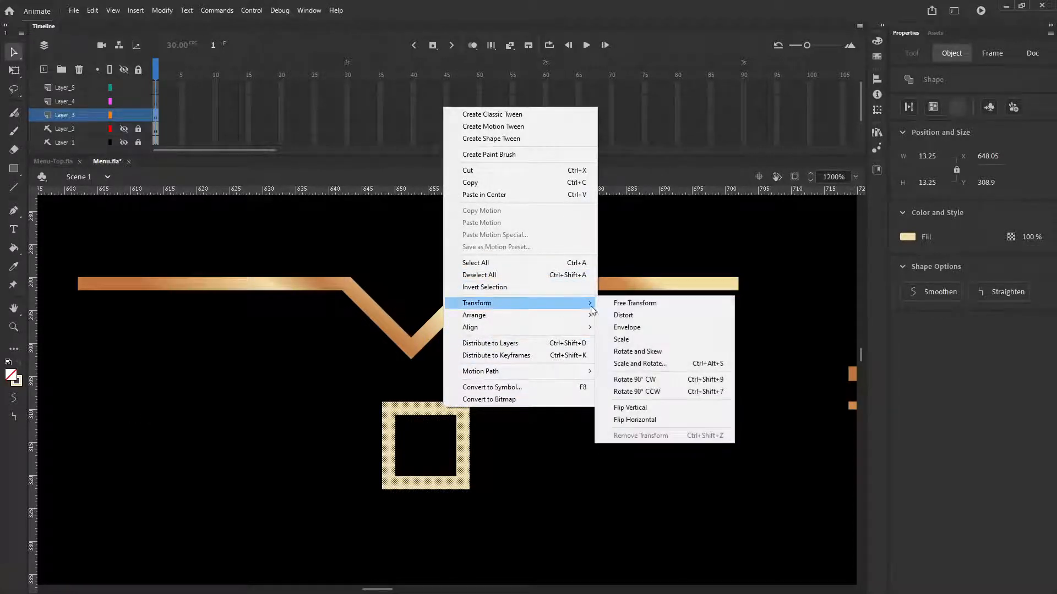
left_click(645, 309)
left_click_drag(472, 401, 544, 465)
left_click(533, 443)
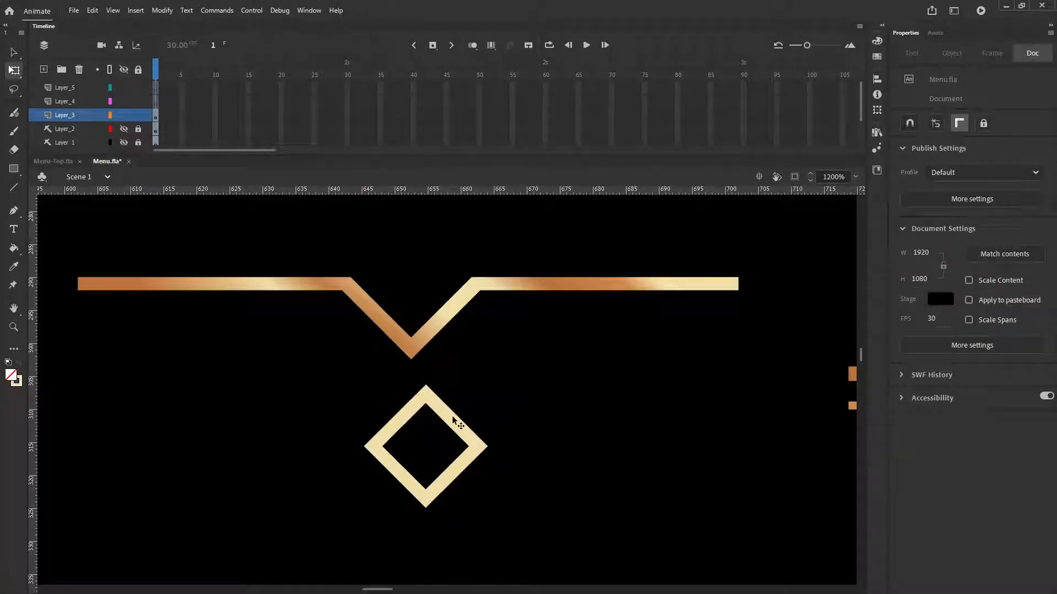
left_click_drag(455, 420, 440, 405)
left_click(229, 397)
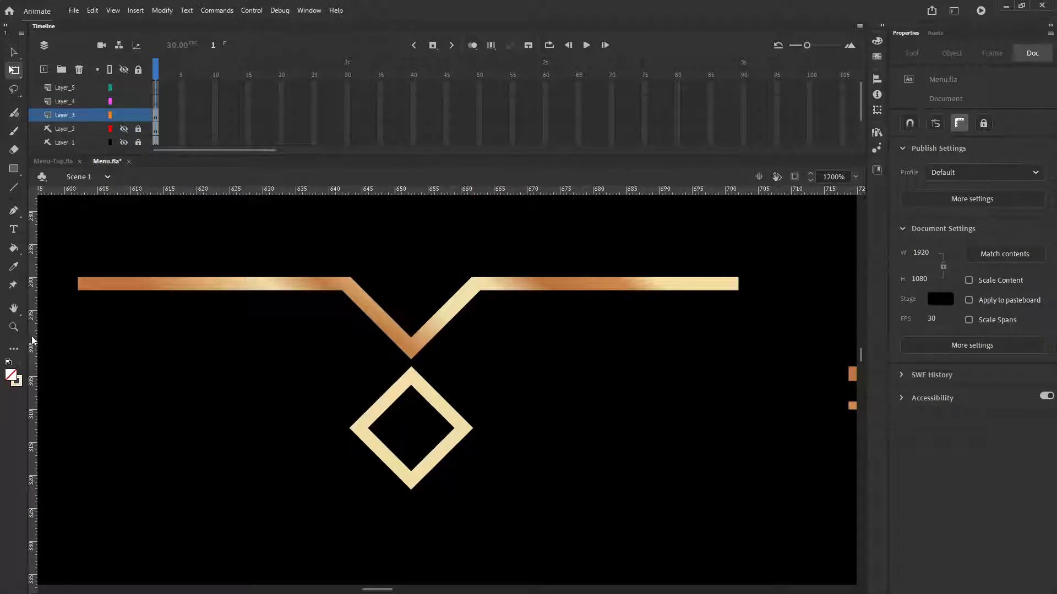
- Place a vertical guide through the tip of the V at about X 652 and check the line ornament's center against it
left_click_drag(31, 341, 410, 345)
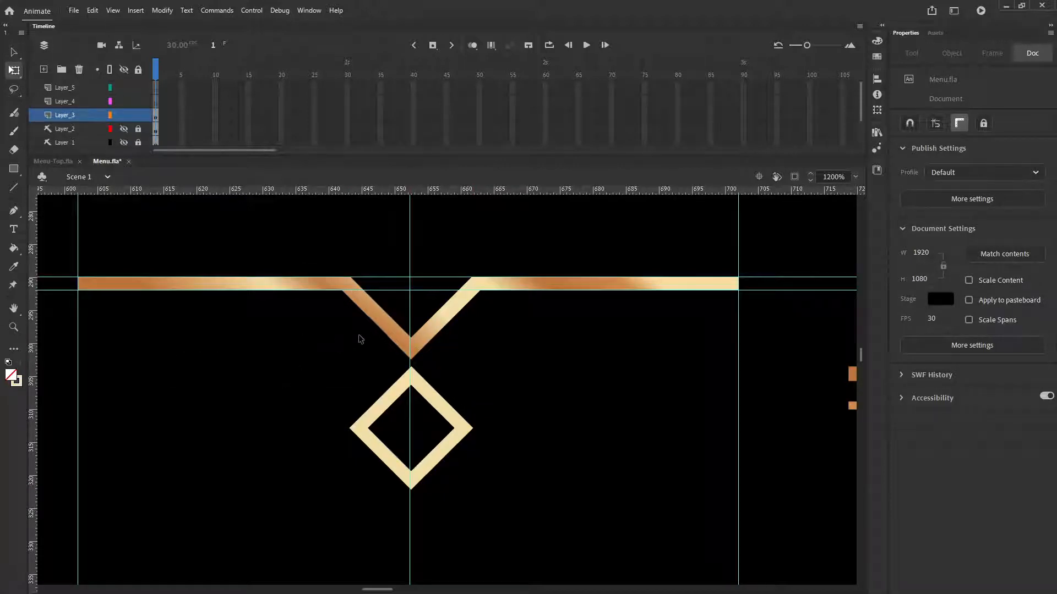
left_click(384, 331)
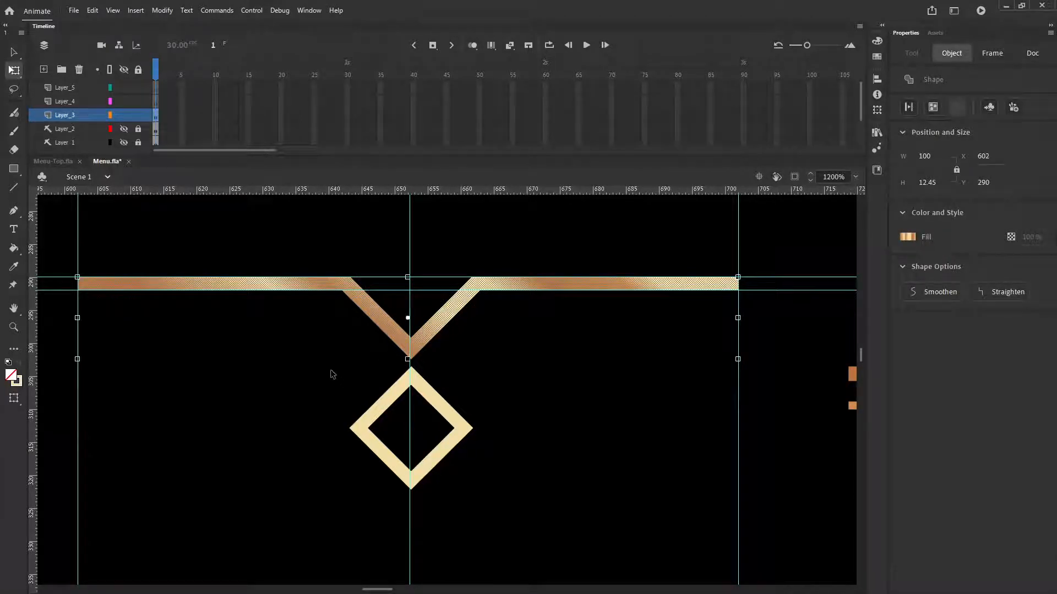
left_click(280, 339)
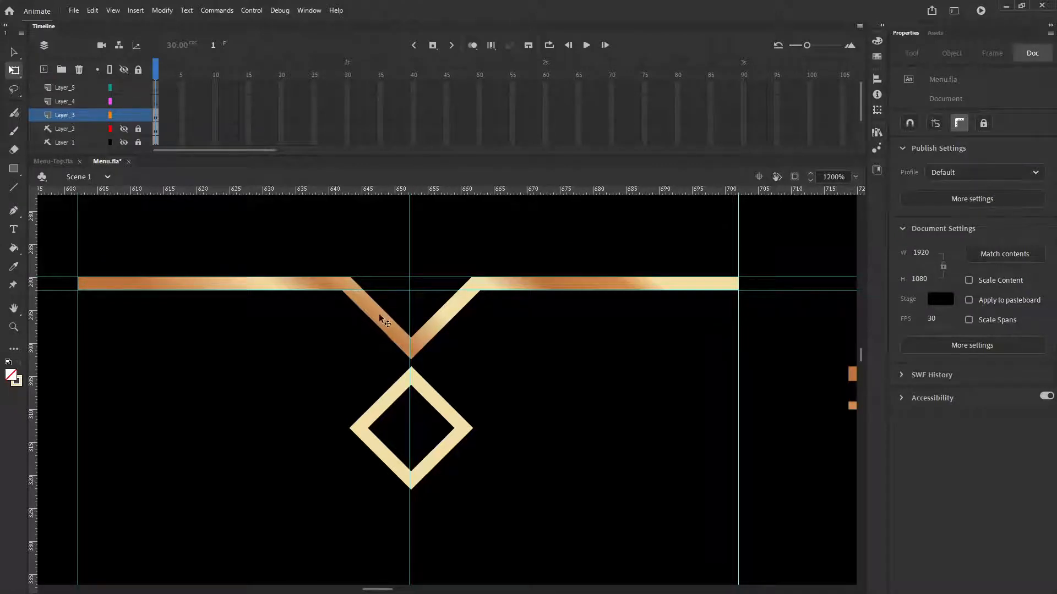
- Nudge the selected diamond onto the vertical guide beneath the V, to X 642.95
left_click(395, 405)
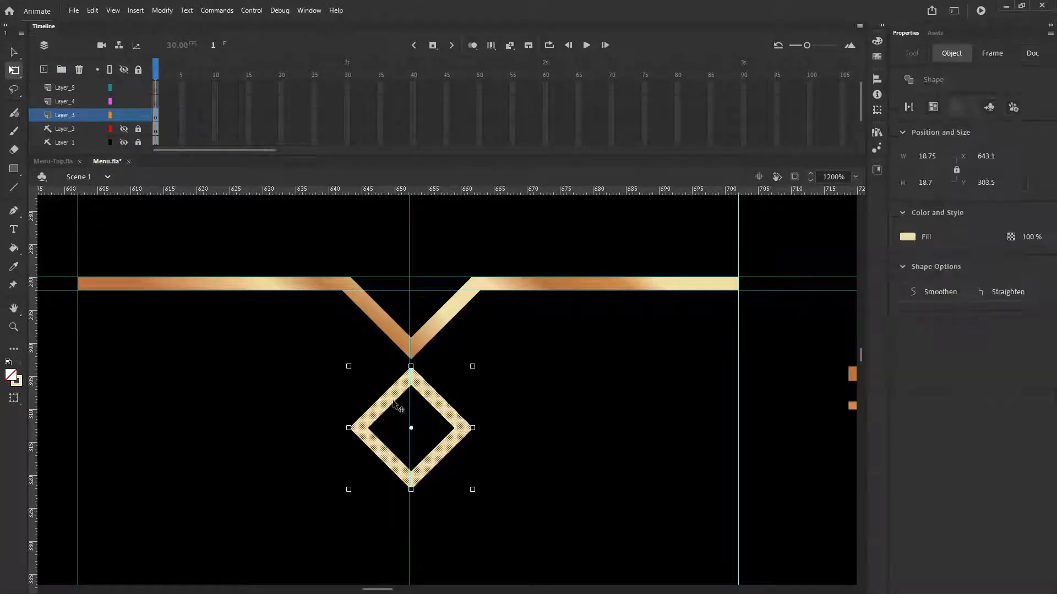
left_click(14, 327)
left_click(418, 384)
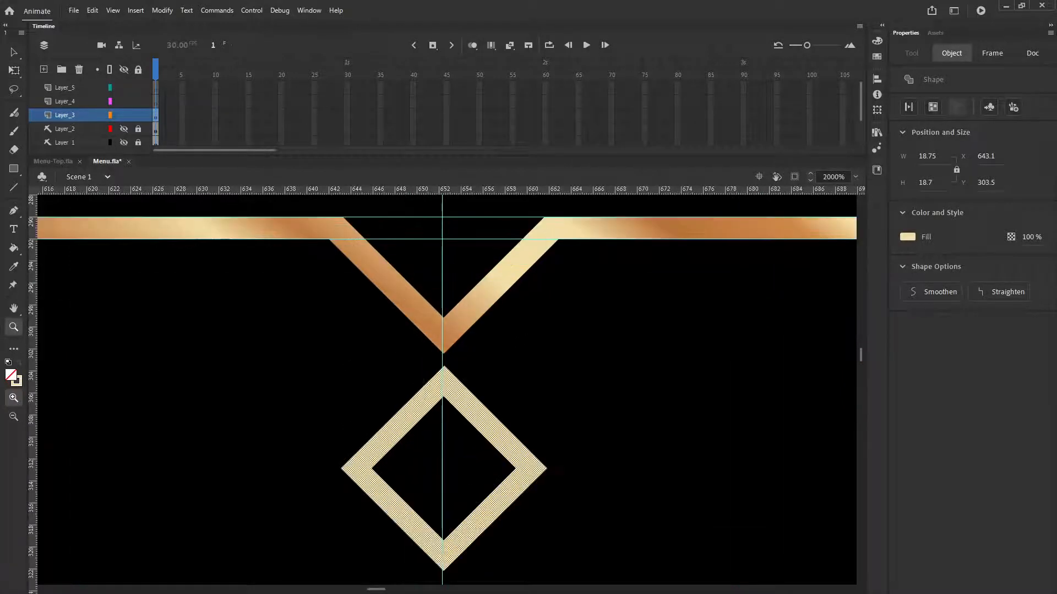
left_click(15, 52)
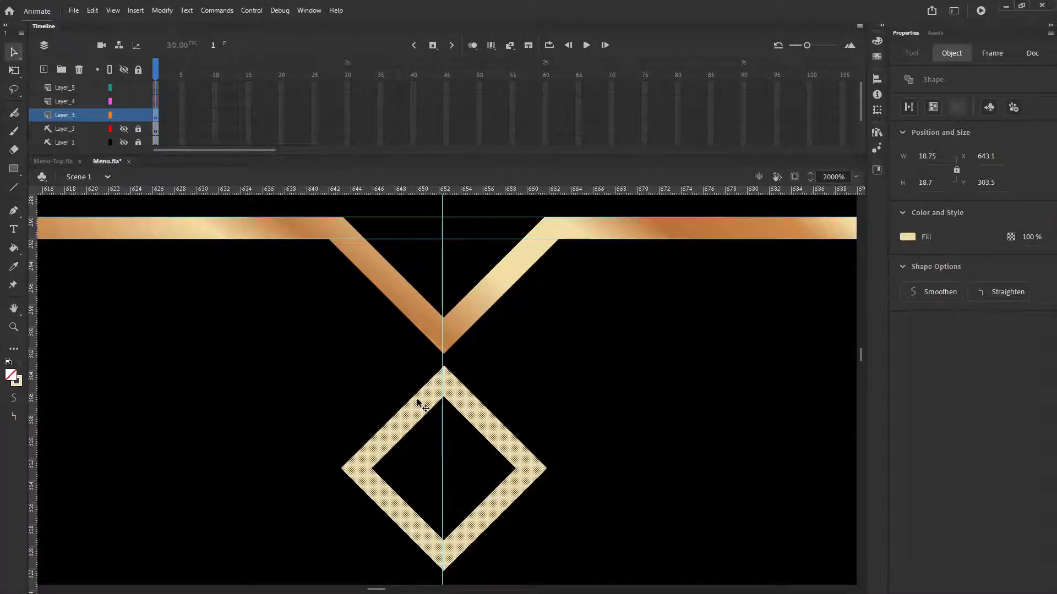
right_click(420, 401)
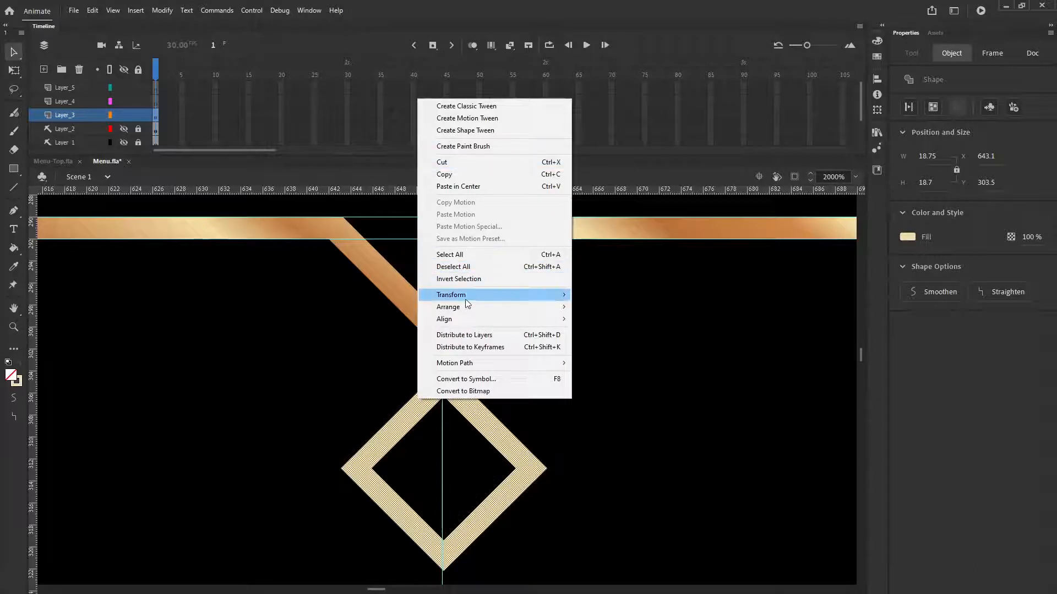
mouse_move(556, 295)
left_click(608, 295)
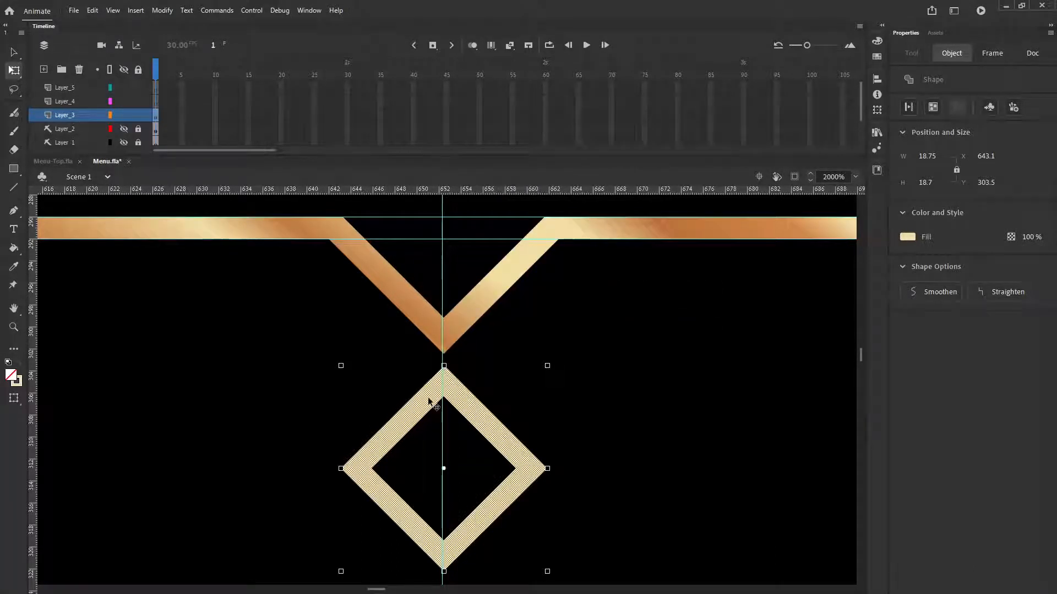
key("Left")
key("Left")
key("Left")
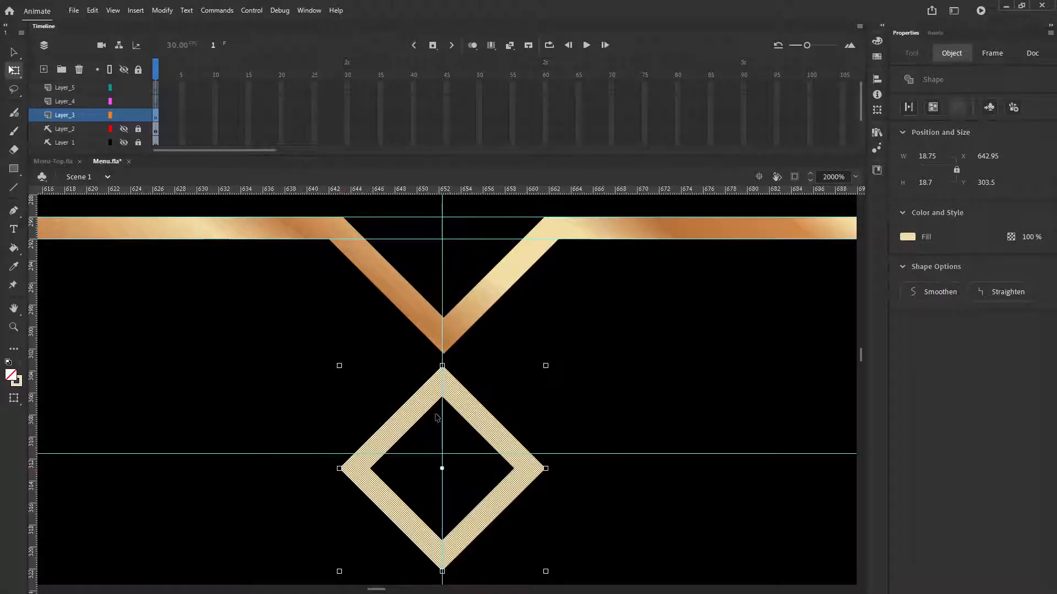
- Raise the diamond to Y 302.15 so its center sits on a horizontal guide at about Y 311
key("Up")
key("Up")
key("Up")
key("Up")
key("Up")
key("Up")
key("Up")
key("Up")
key("Up")
key("Up")
key("Up")
key("Up")
key("Up")
key("Up")
key("Up")
key("Up")
key("Up")
key("Up")
key("Up")
key("Up")
key("Up")
key("Up")
key("Up")
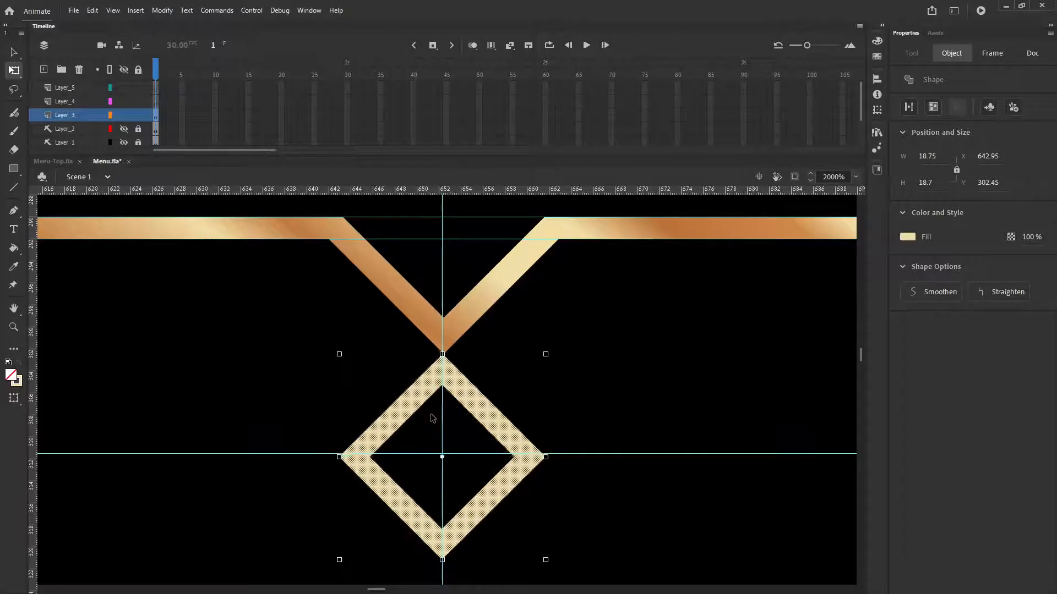
key("Up")
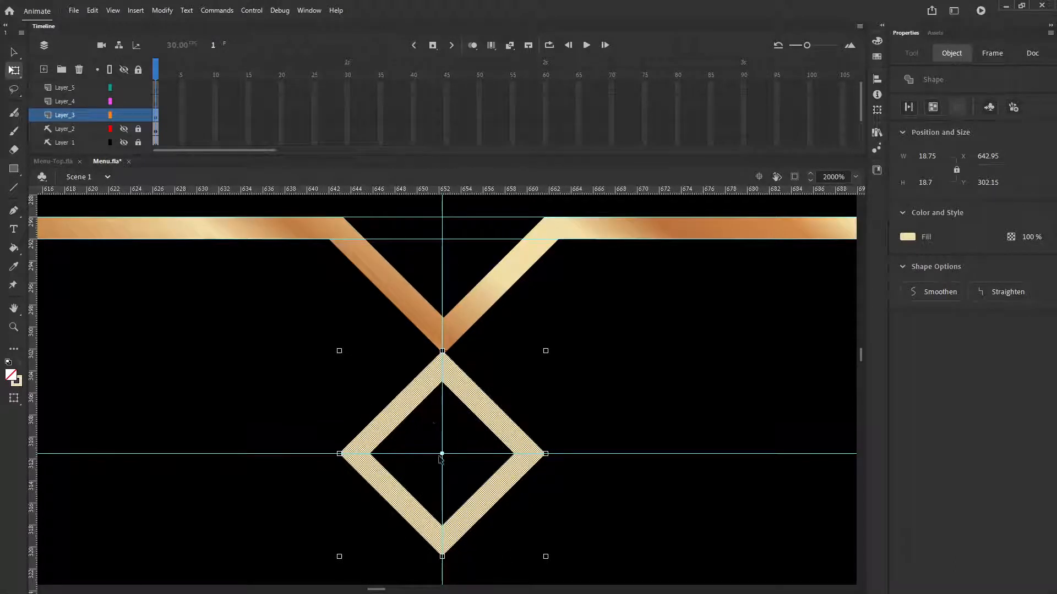
- Try to nudge the gradient bar-and-V line up to Y 289.7, clear of the diamond
key("z")
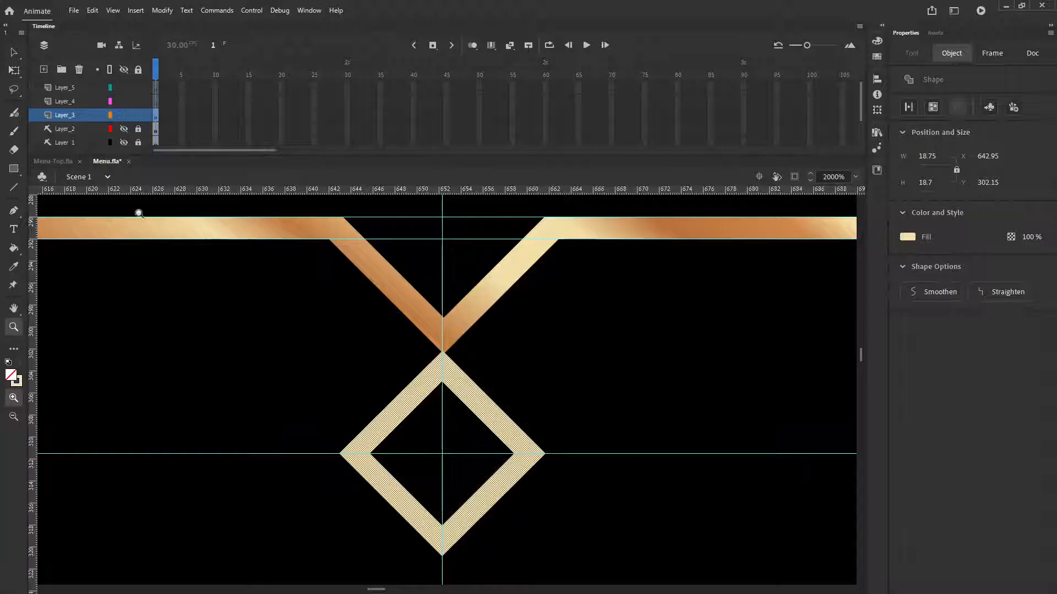
left_click(14, 53)
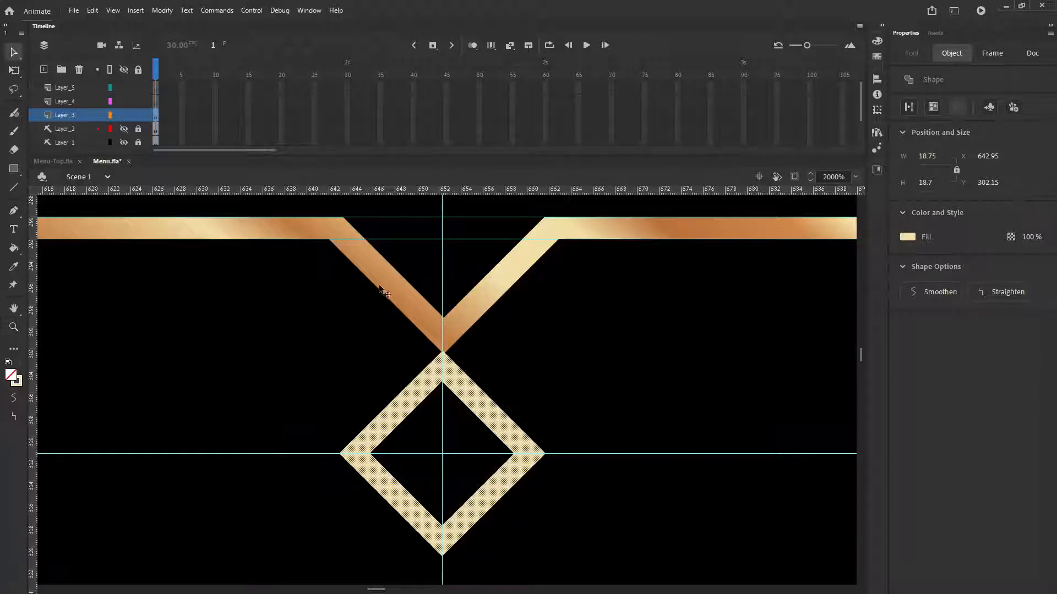
left_click(409, 302)
key("Up")
key("Up")
key("Up")
key("Up")
key("Up")
key("Up")
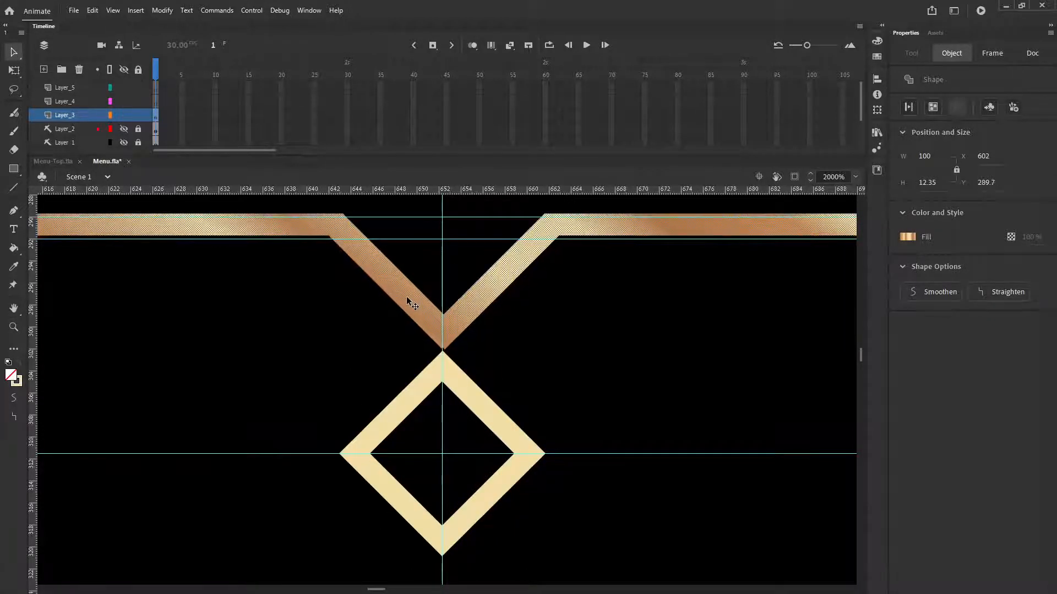
- Undo the upward nudges of the line and all recent nudges of the diamond
key("ctrl+z")
key("ctrl+z")
key("ctrl+z")
key("ctrl+z")
key("ctrl+z")
key("ctrl+z")
key("ctrl+z")
key("ctrl+z")
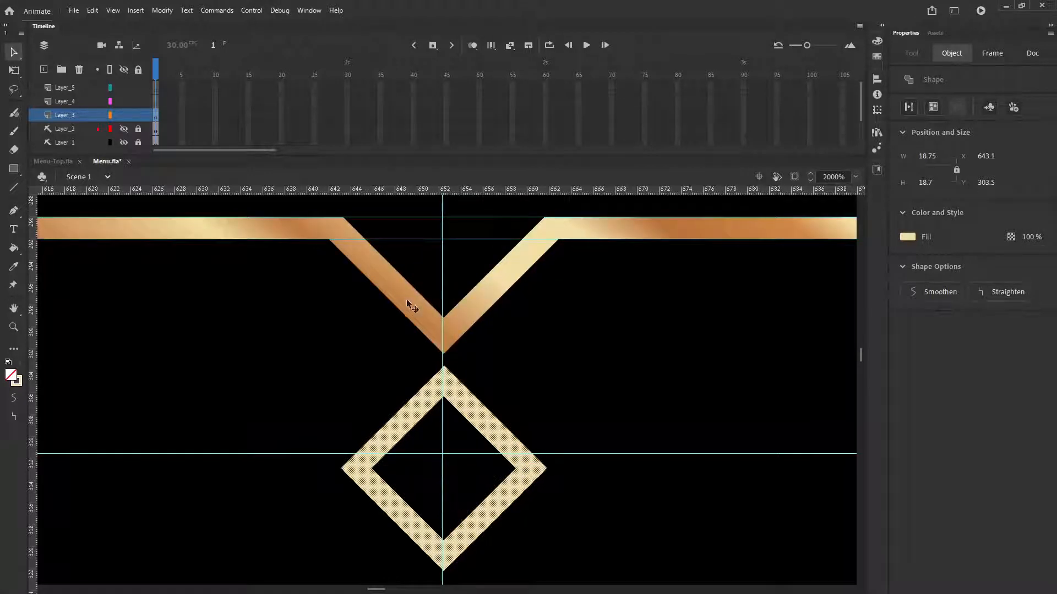
- Shift the diamond to X 642.95 so its tip lines up with the vertical guide, keeping a gap below the V
key("Left")
key("Left")
key("Left")
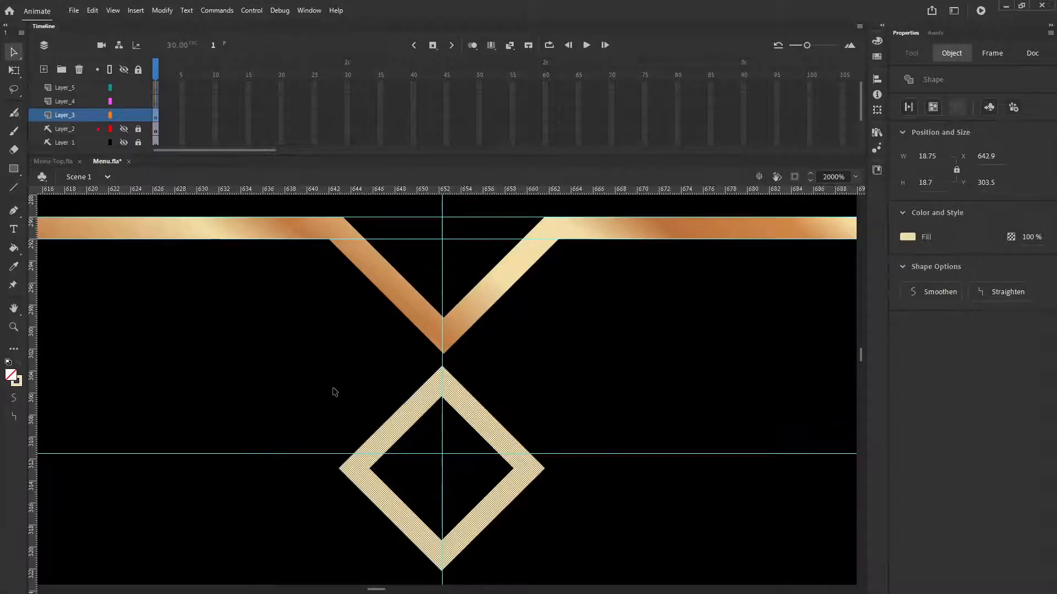
left_click(334, 392)
left_click(373, 465)
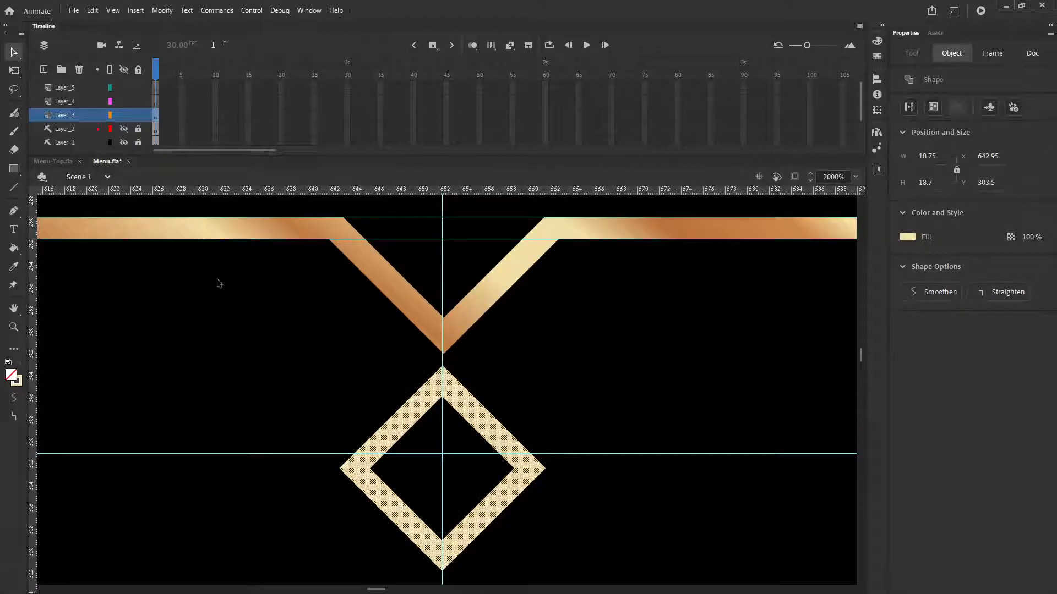
- Remove all vertical and horizontal guides from the Menu.fla stage
scroll(236, 305, "down", 5)
left_click(855, 177)
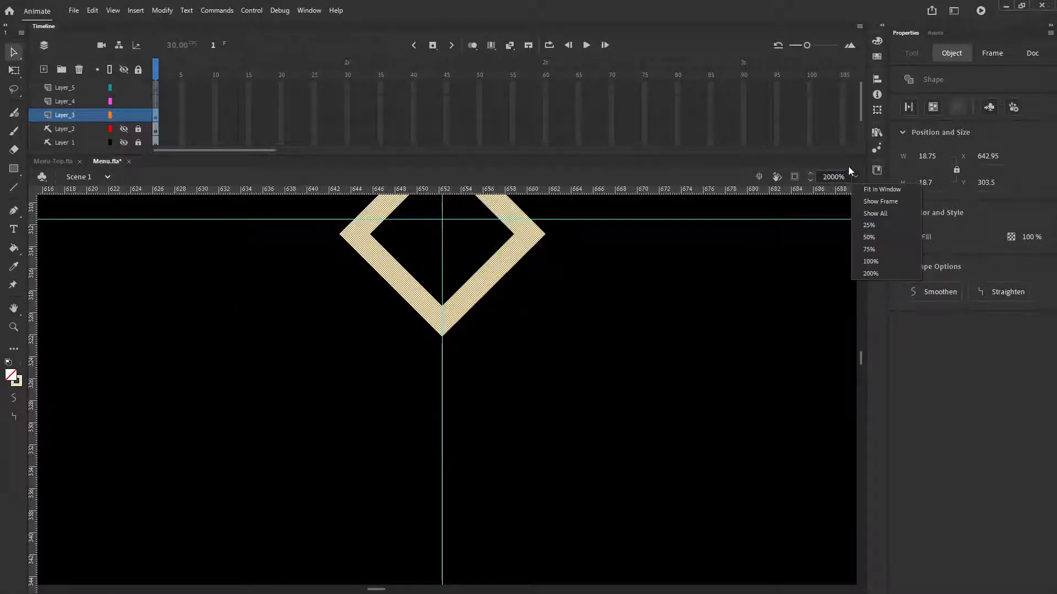
left_click(870, 238)
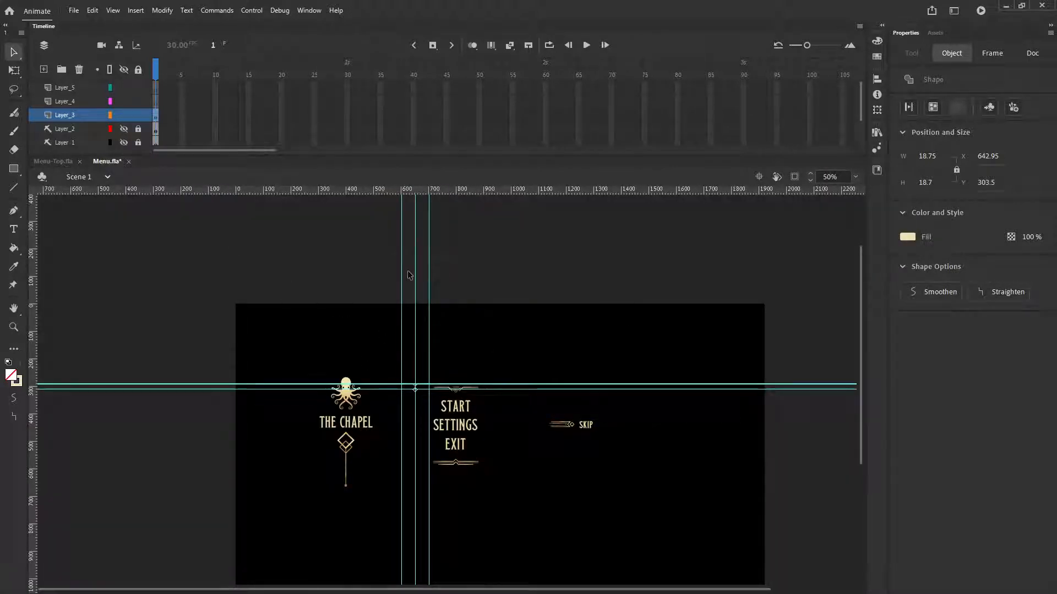
left_click_drag(403, 273, 135, 258)
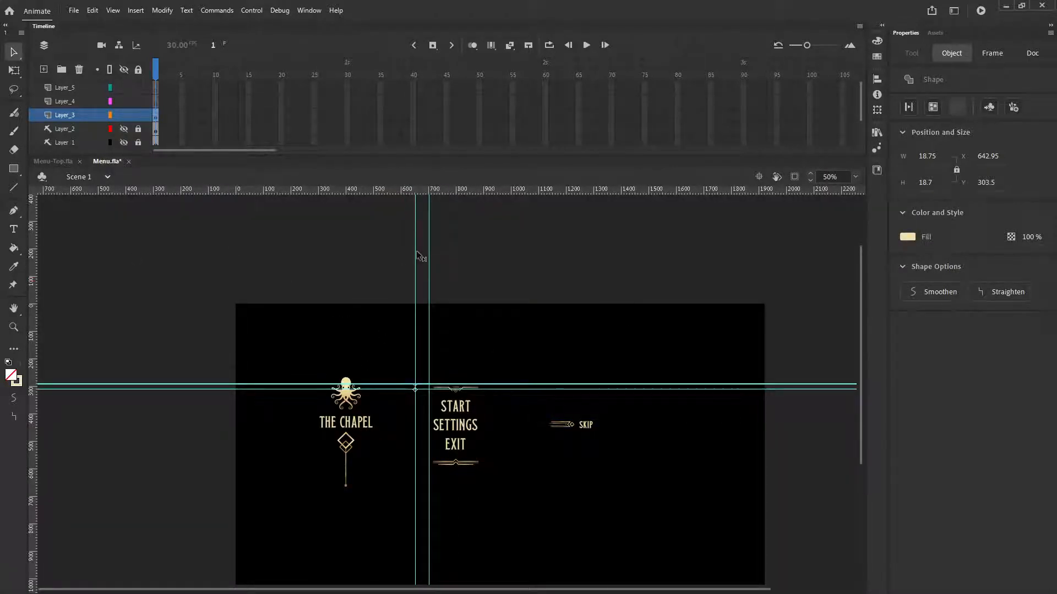
left_click_drag(418, 256, 356, 256)
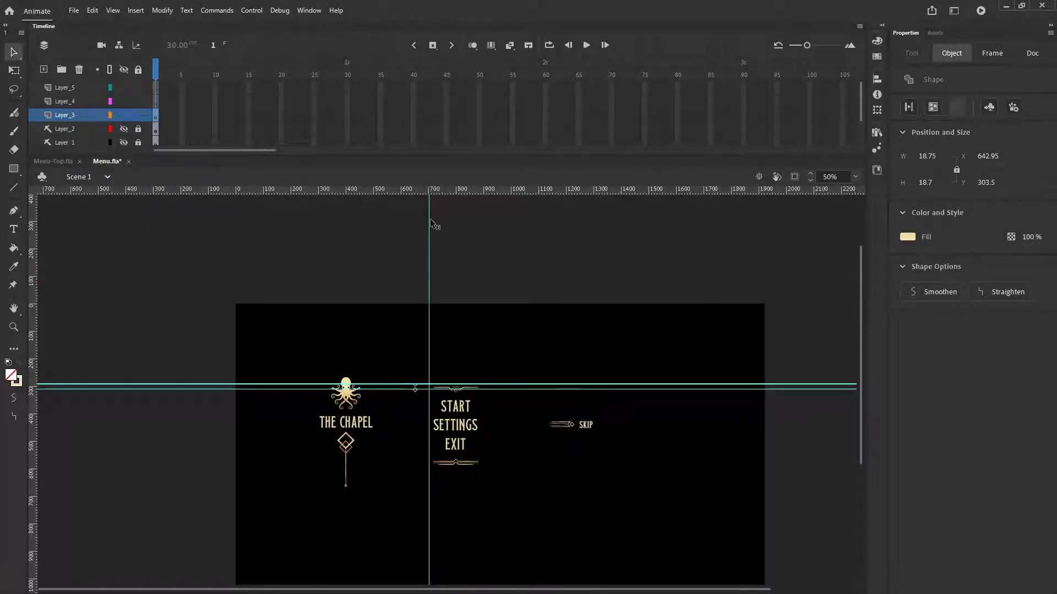
left_click_drag(430, 223, 29, 260)
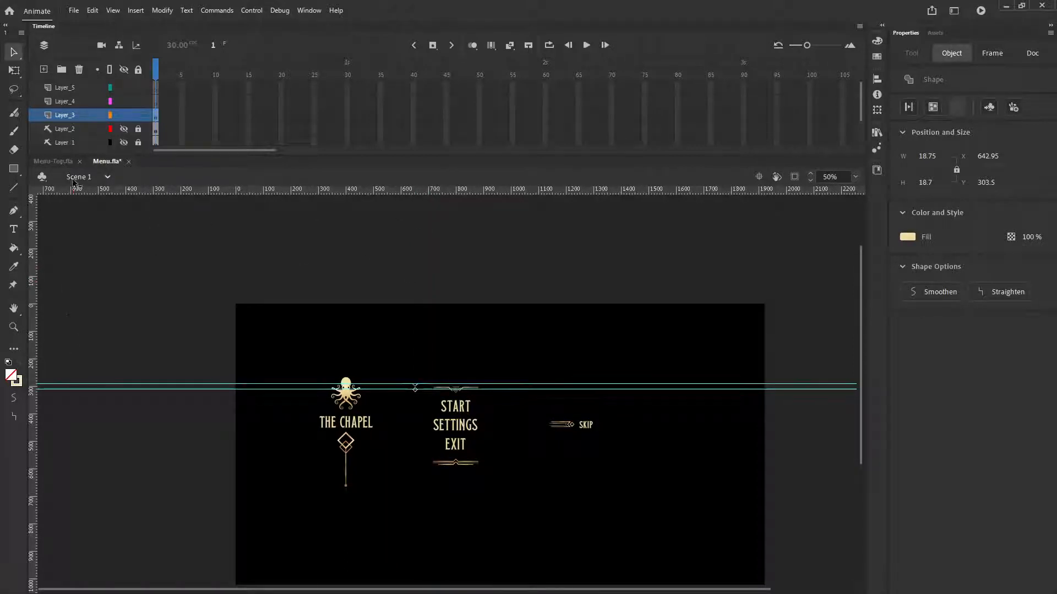
left_click_drag(94, 383, 32, 389)
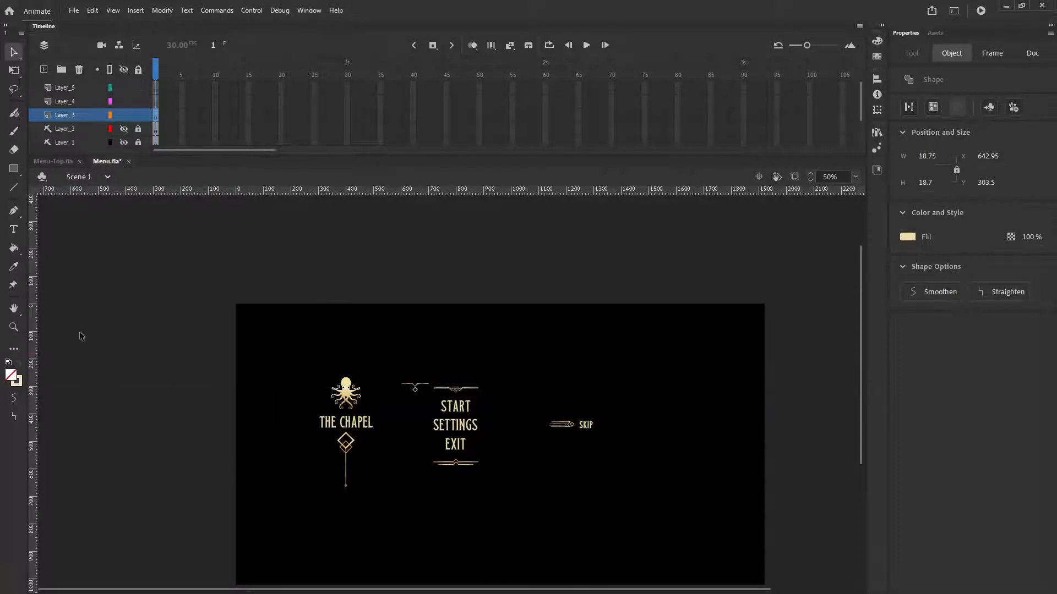
- Compare the new line-and-diamond ornament with the existing gold ornaments around the menu text and title
left_click(13, 327)
left_click(428, 399)
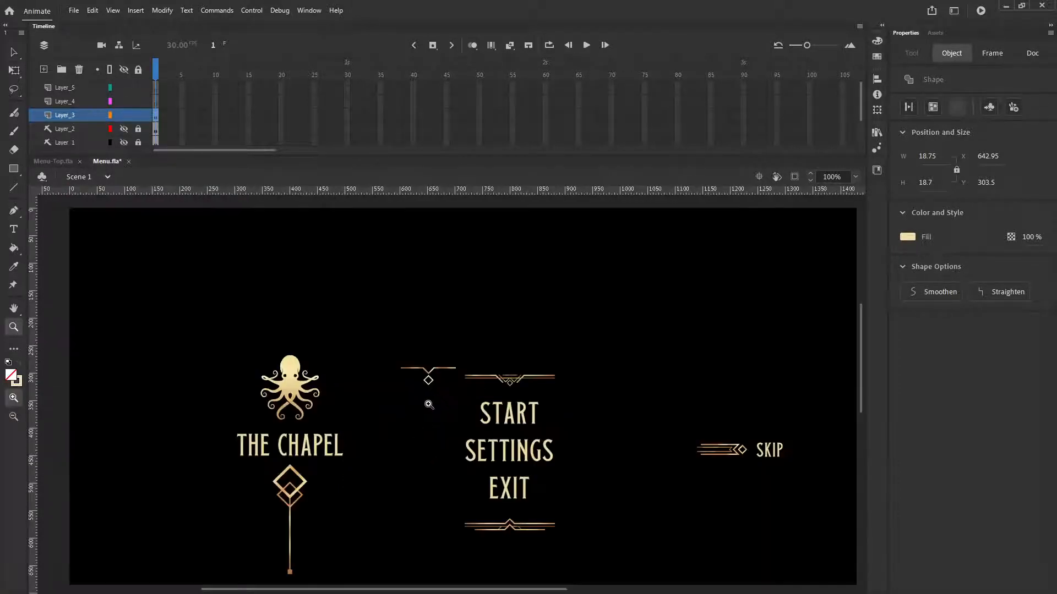
left_click(451, 384)
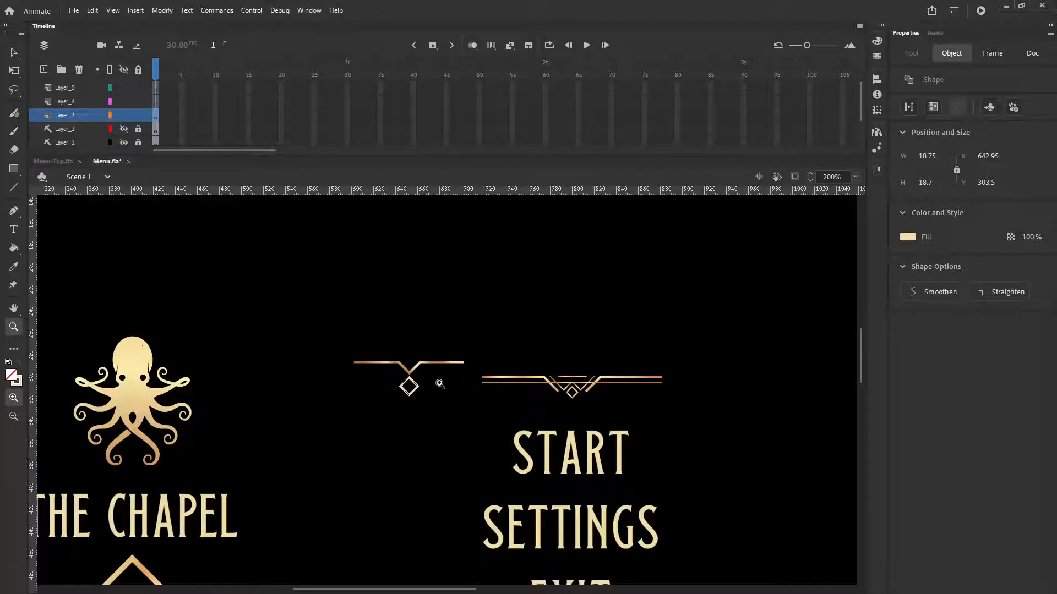
scroll(529, 478, "down", 4)
scroll(528, 462, "up", 2)
scroll(527, 445, "down", 3)
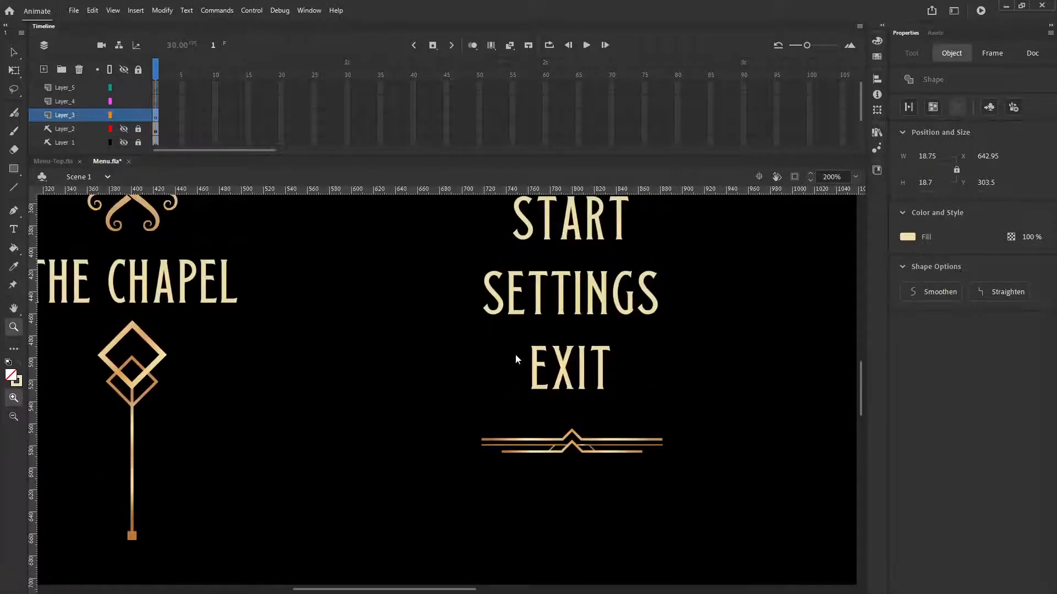
left_click(855, 177)
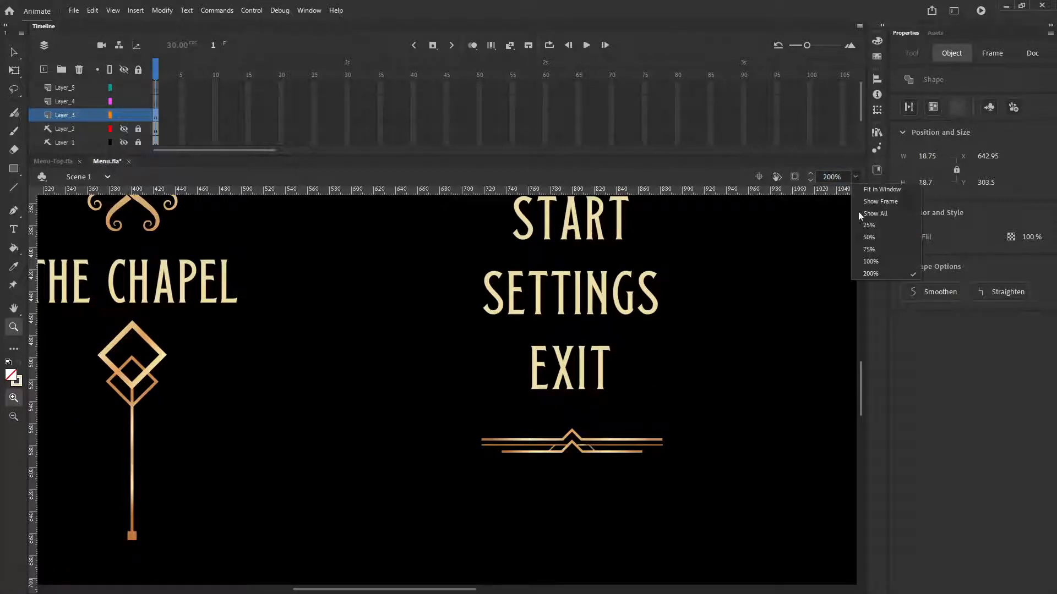
left_click(881, 189)
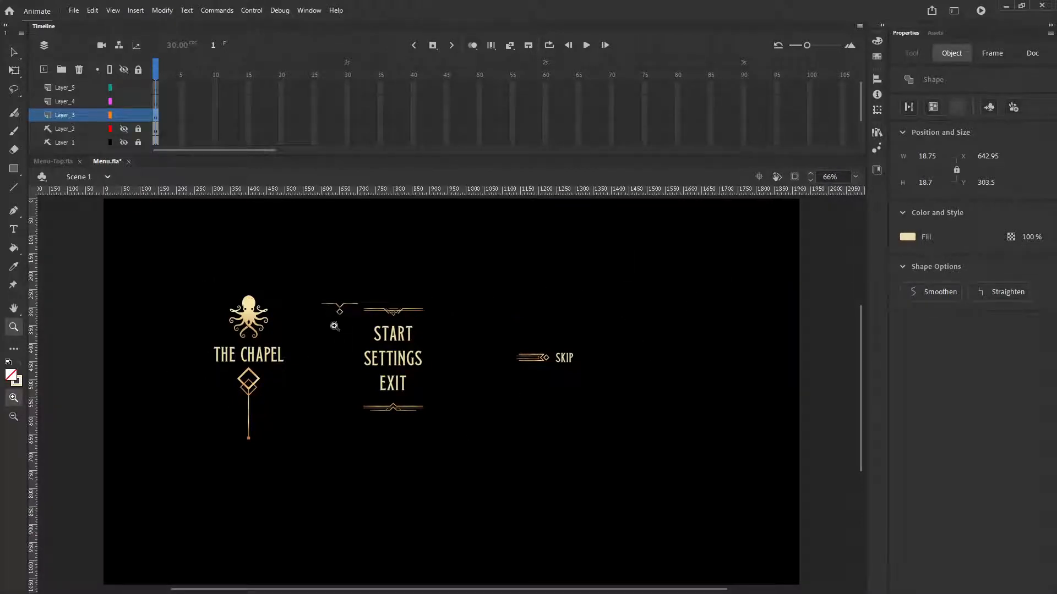
- Delete the whole practice ornament, both line and diamond, between the title and the menu text
left_click(14, 53)
left_click_drag(304, 280, 359, 331)
key("Delete")
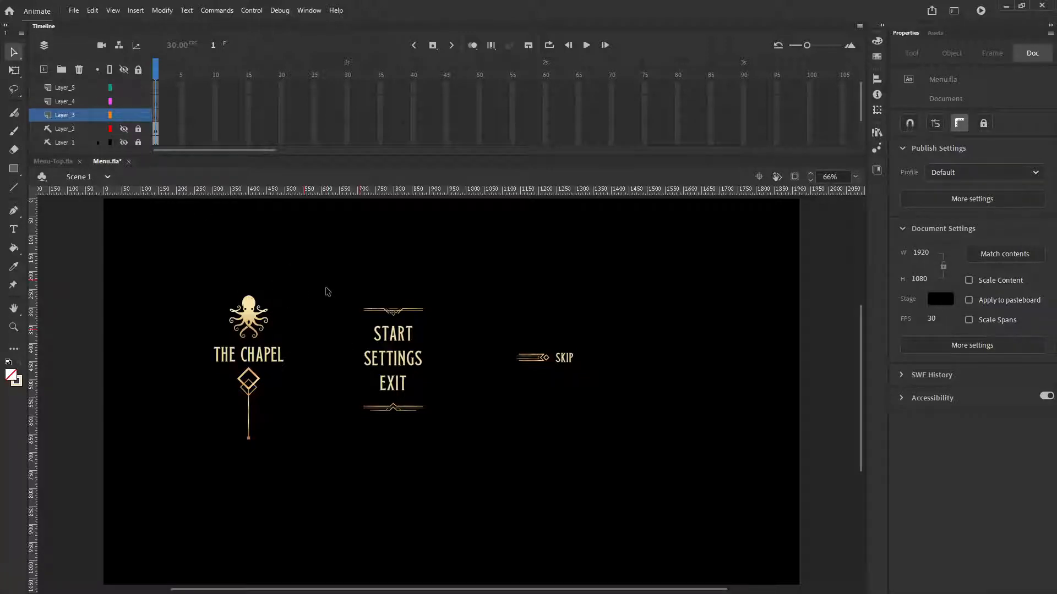
- Select the existing gold ornament above the START text
left_click_drag(326, 288, 437, 325)
left_click(389, 307)
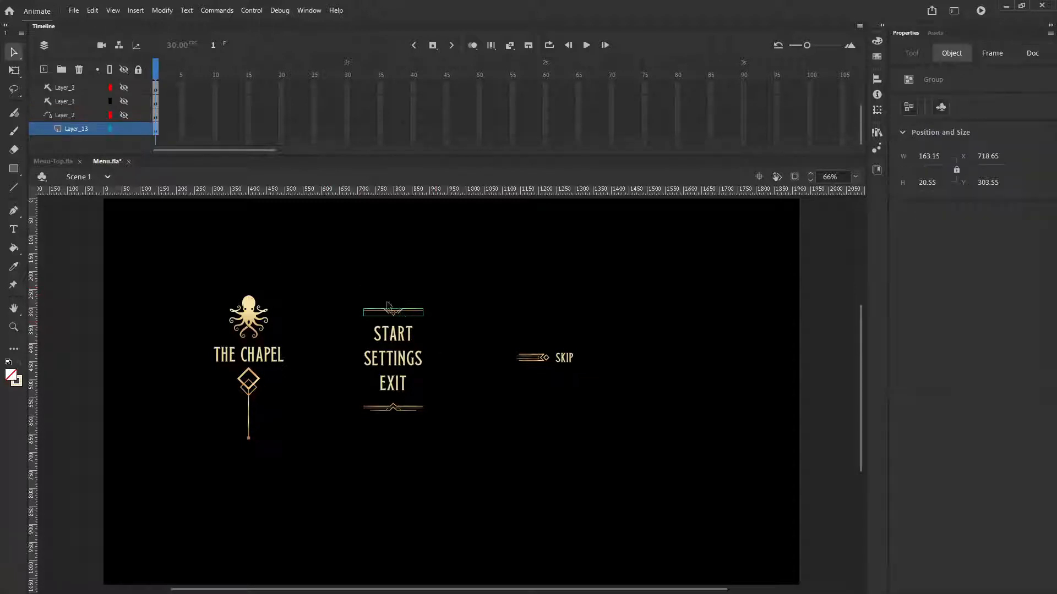
left_click_drag(345, 284, 432, 325)
- Switch to the Menu-Top.fla document and set its stage color to #666666
left_click(55, 162)
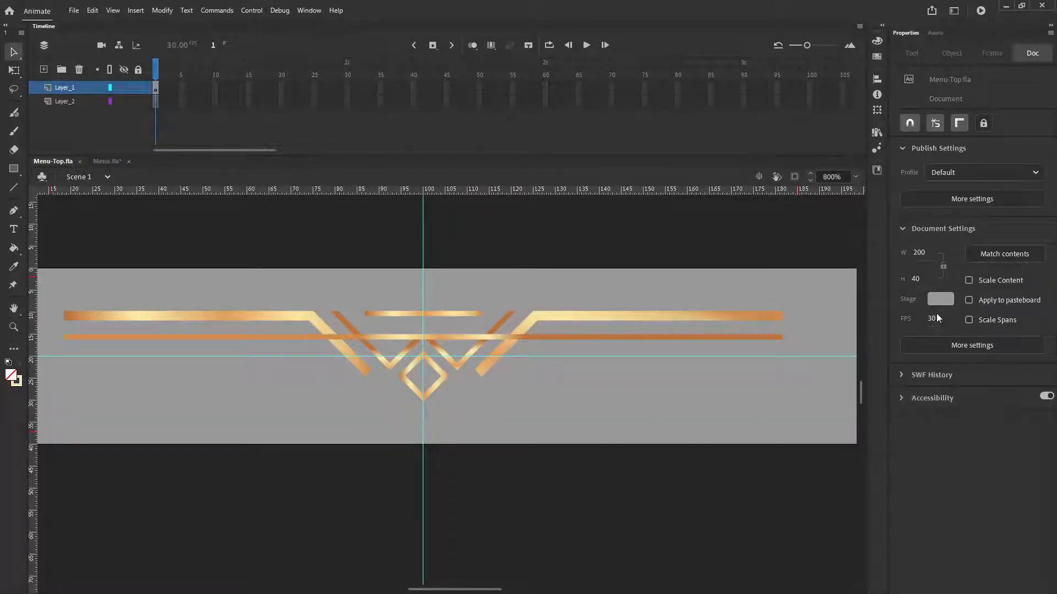
left_click(939, 298)
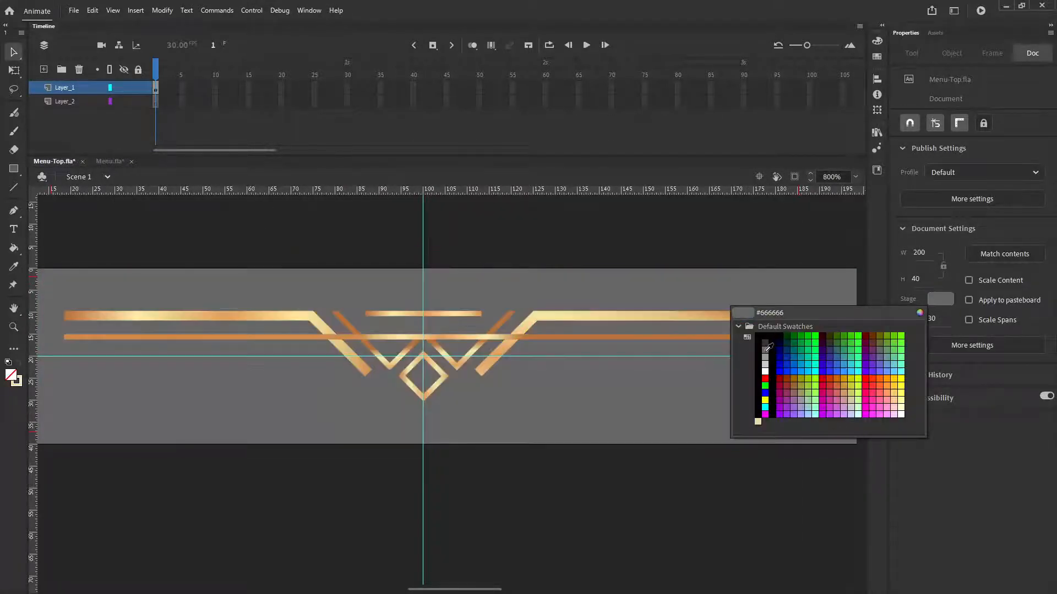
left_click(766, 350)
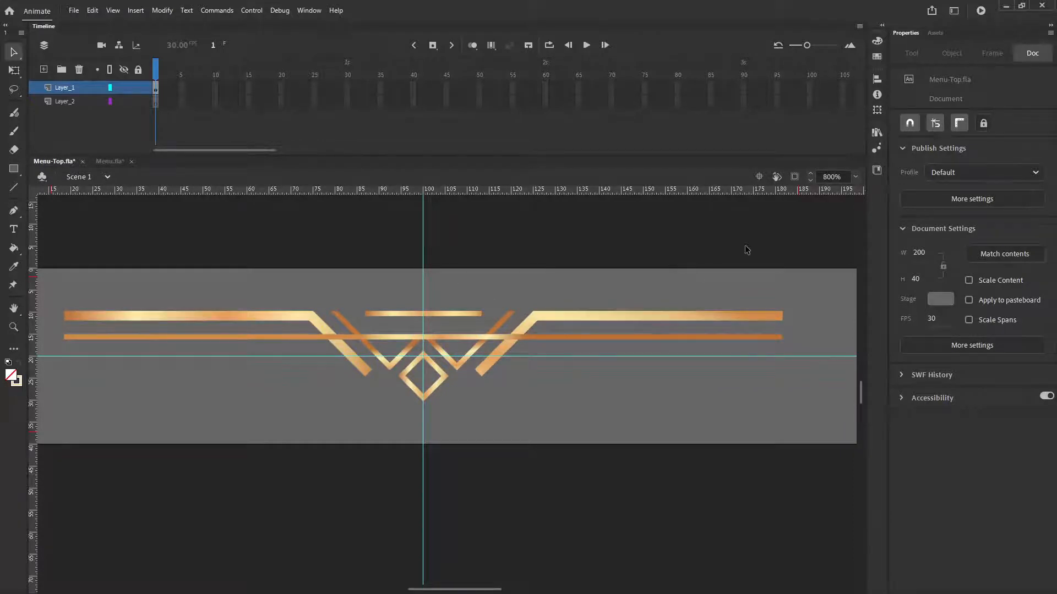
- Remove both the vertical and the horizontal guide crossing the ornament in Menu-Top.fla
left_click(856, 177)
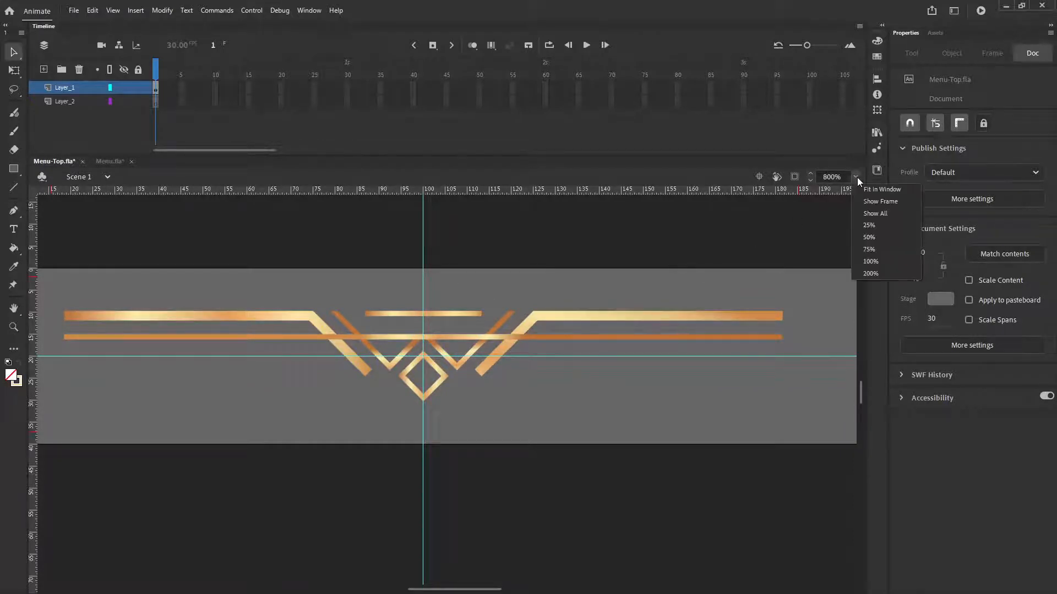
left_click(867, 216)
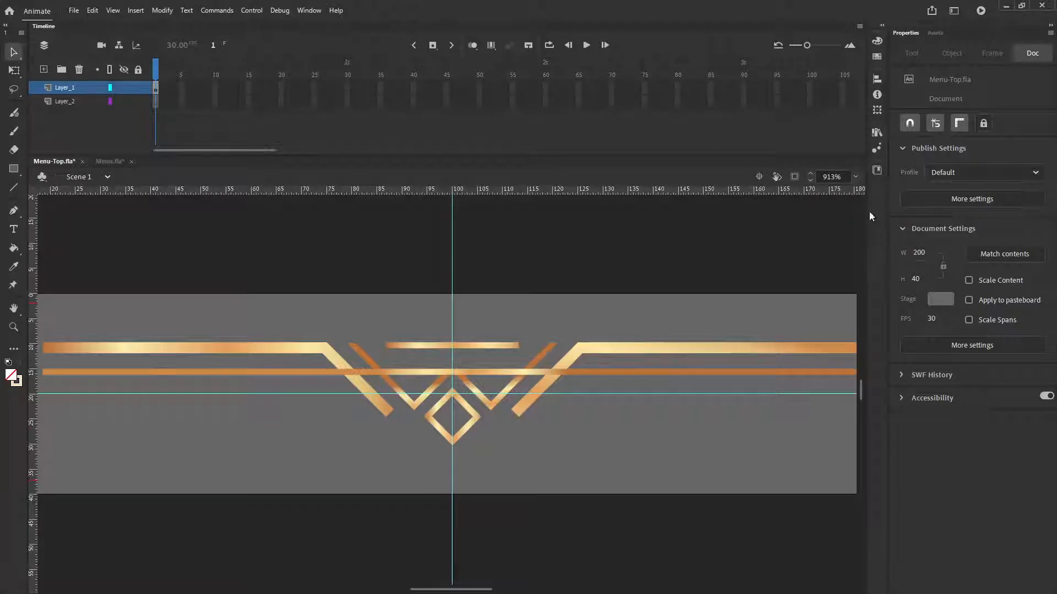
left_click(855, 176)
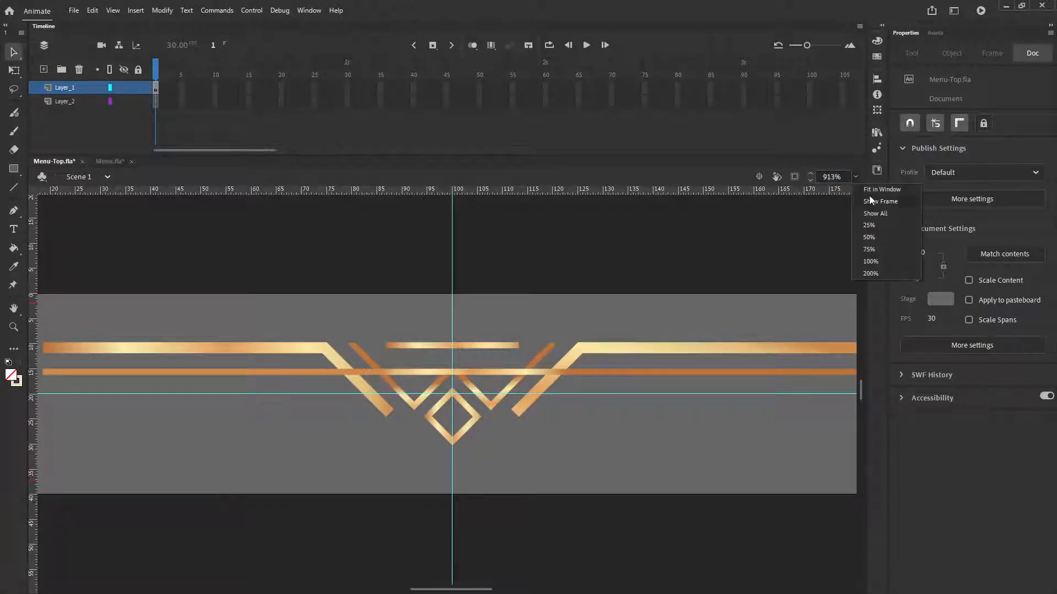
left_click(868, 262)
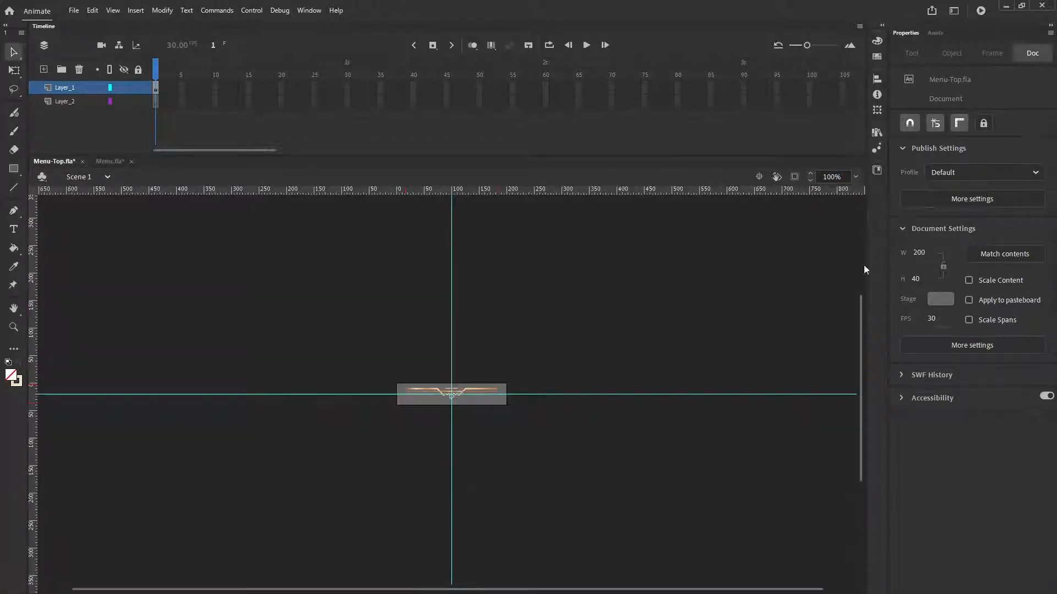
left_click(74, 11)
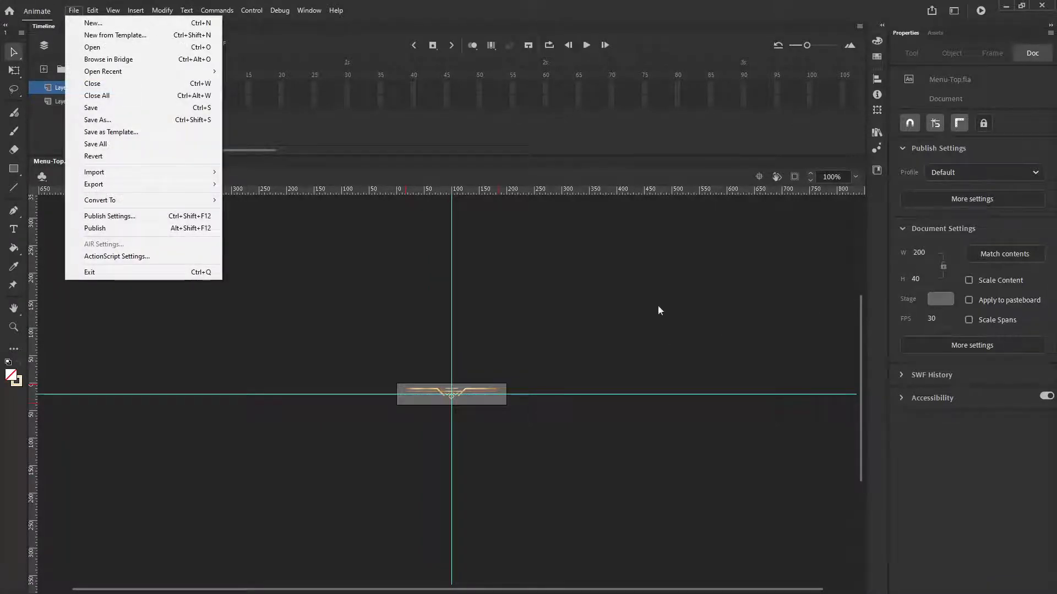
left_click(597, 333)
left_click_drag(450, 329, 448, 190)
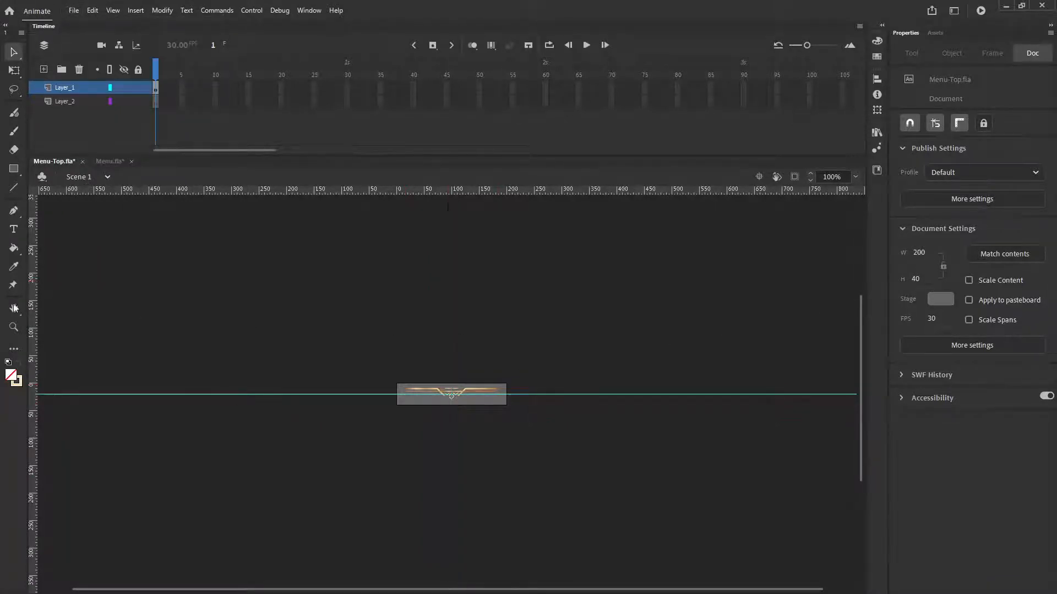
left_click_drag(226, 395, 210, 134)
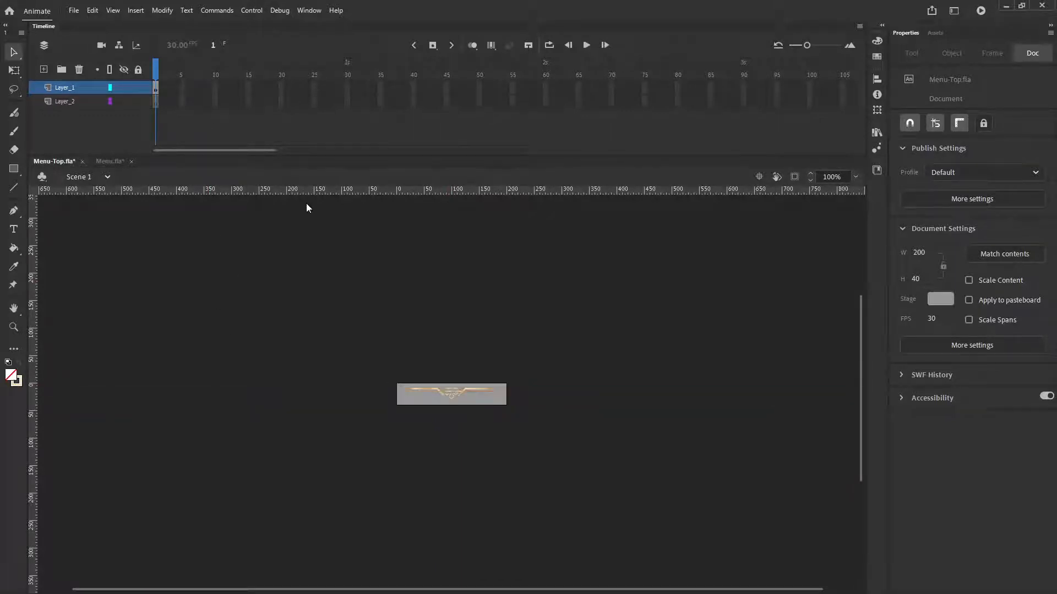
- Set the document's stage color to the dark gray default swatch just below black
left_click(932, 299)
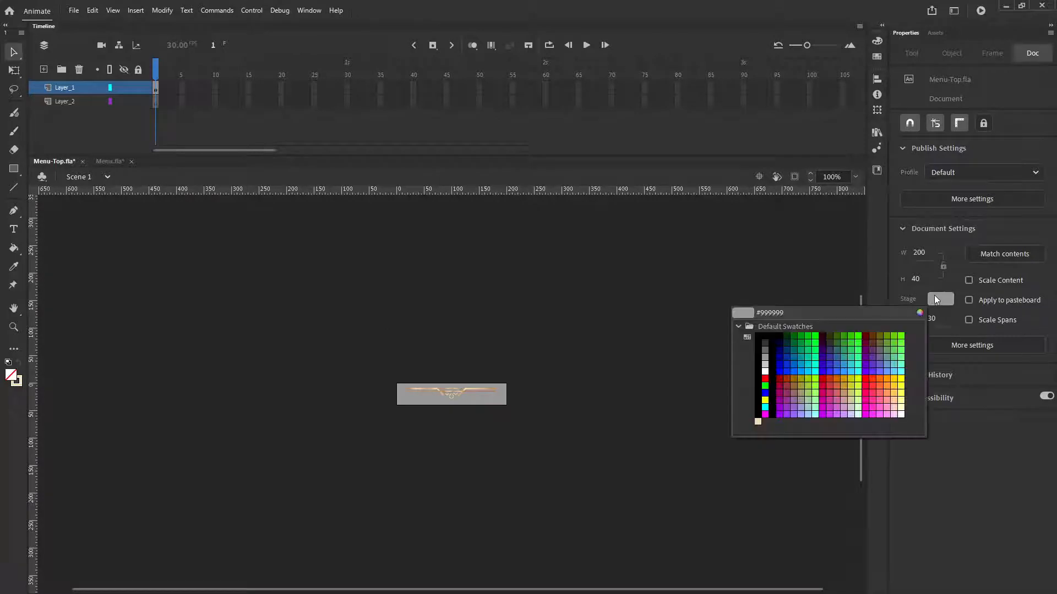
left_click(765, 347)
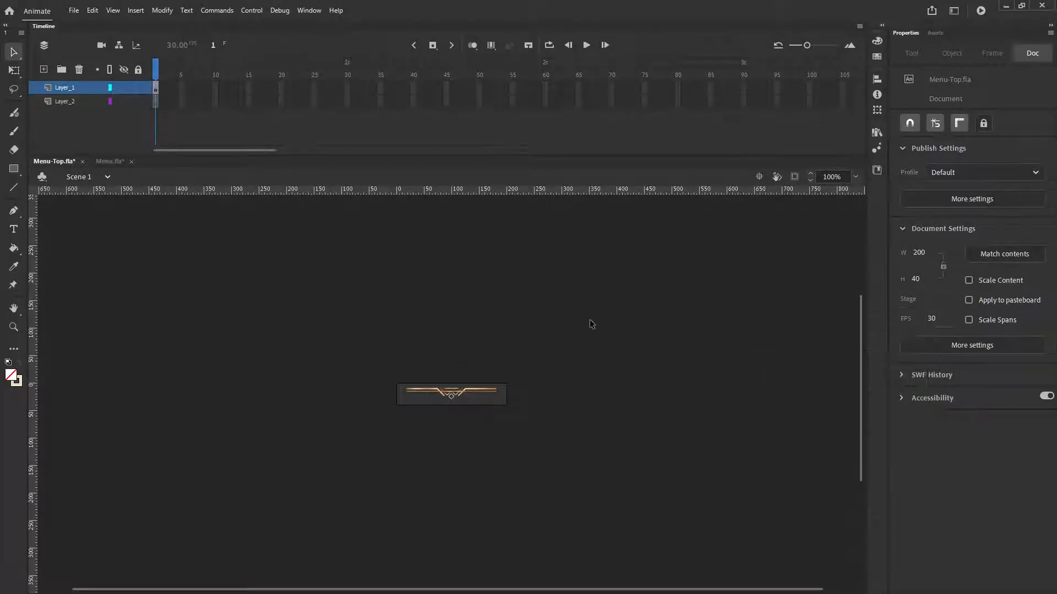
left_click(14, 327)
left_click(473, 393)
left_click(446, 421)
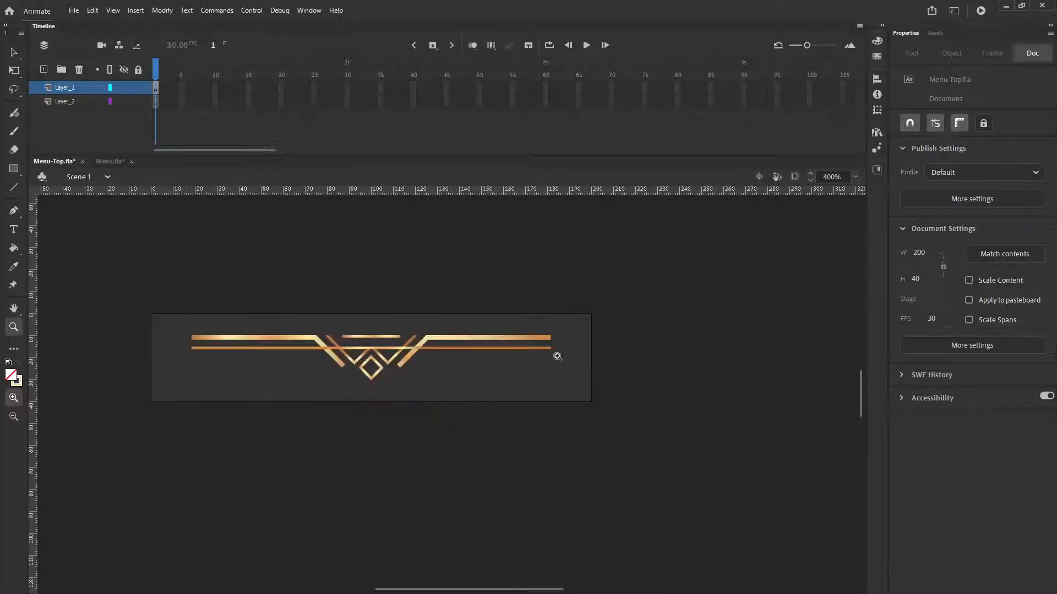
- Set up the ornament's image export as a 200 × 40 px PNG-24 with transparency and accept the export settings
left_click(73, 11)
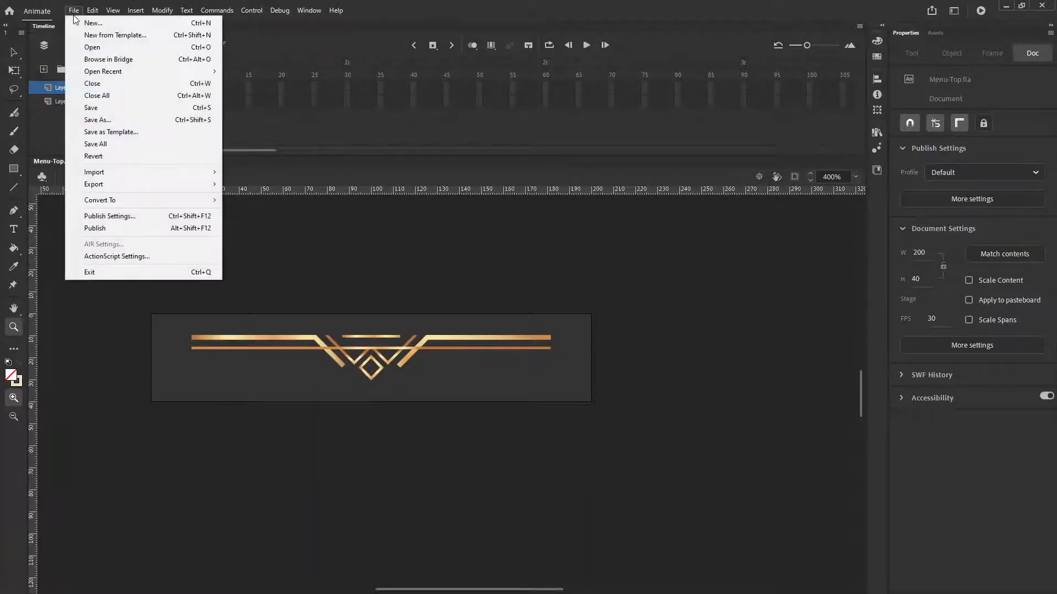
mouse_move(138, 189)
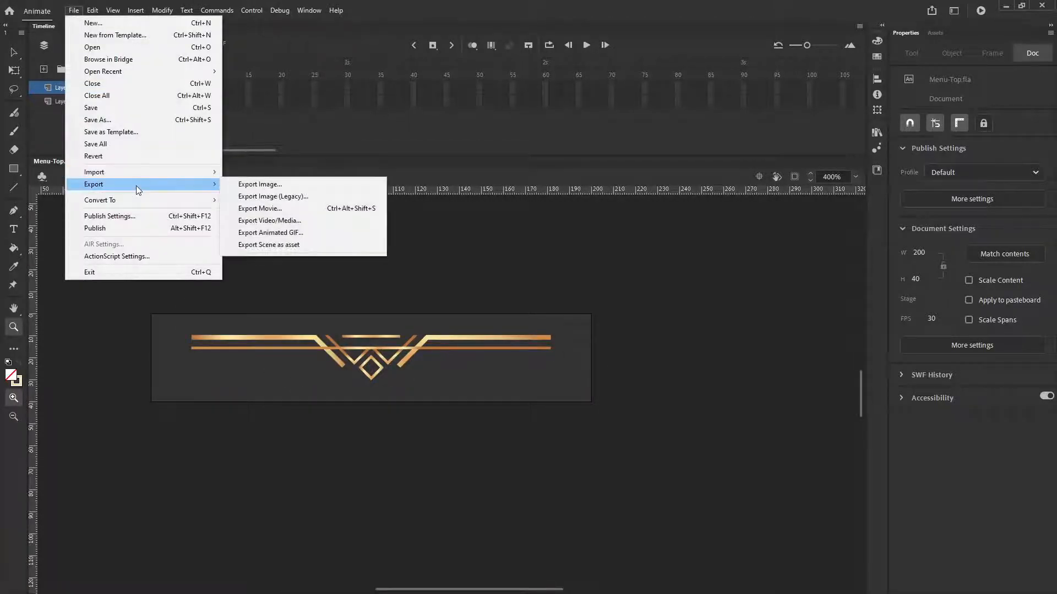
left_click(261, 185)
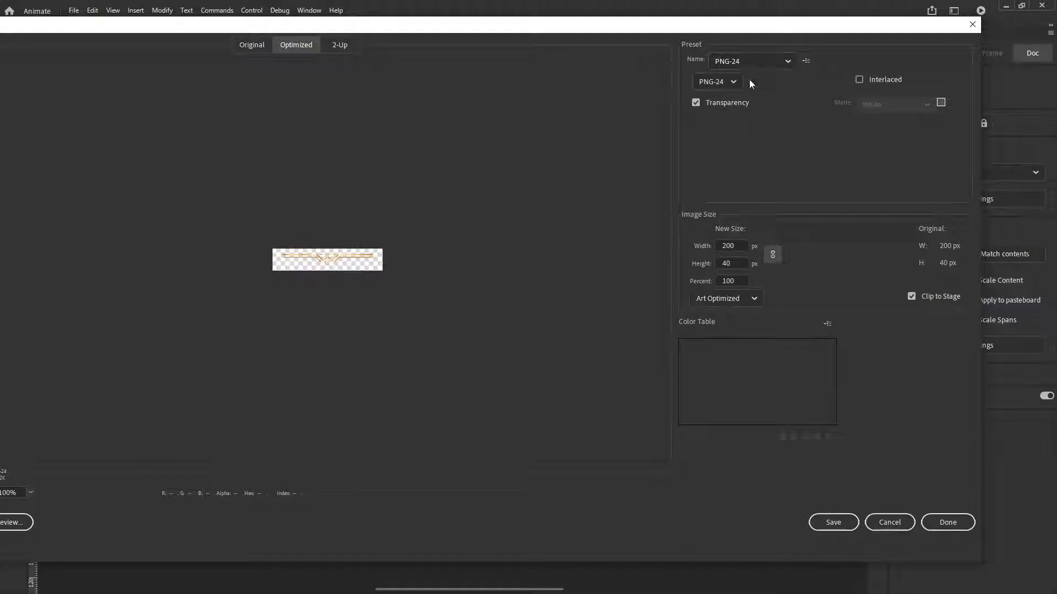
left_click(696, 103)
left_click(695, 102)
left_click(835, 527)
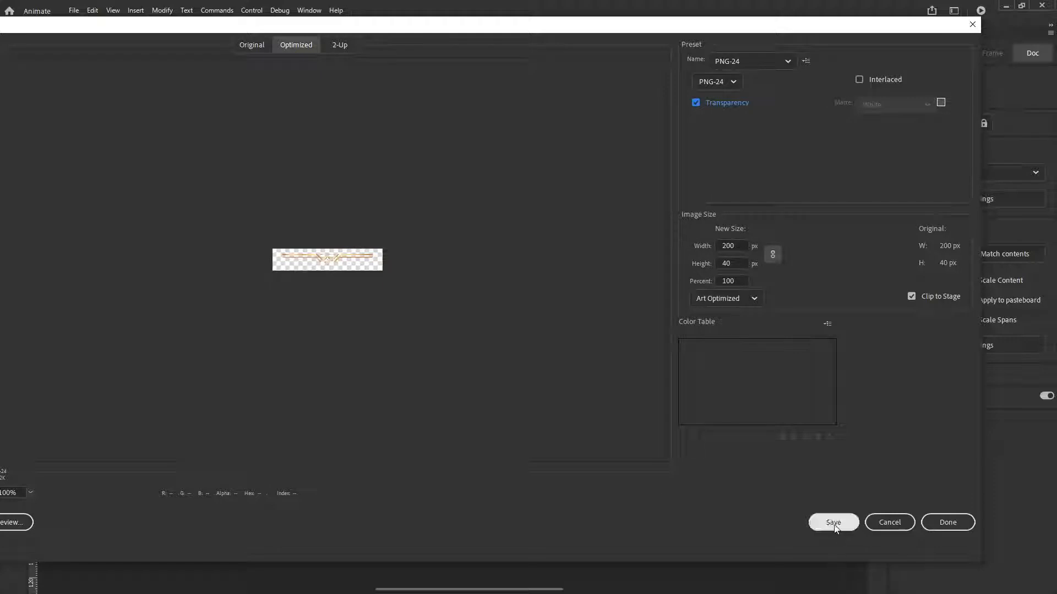
left_click(937, 526)
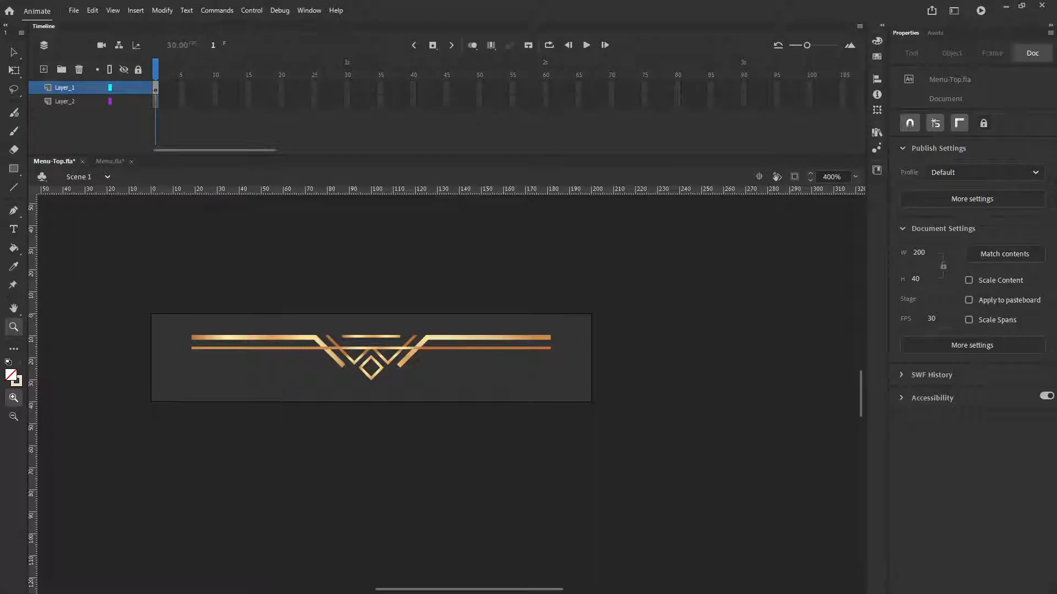
- Switch to the UI Elements folder in File Explorer and open its Exports subfolder
left_click_drag(0, 71, 449, 89)
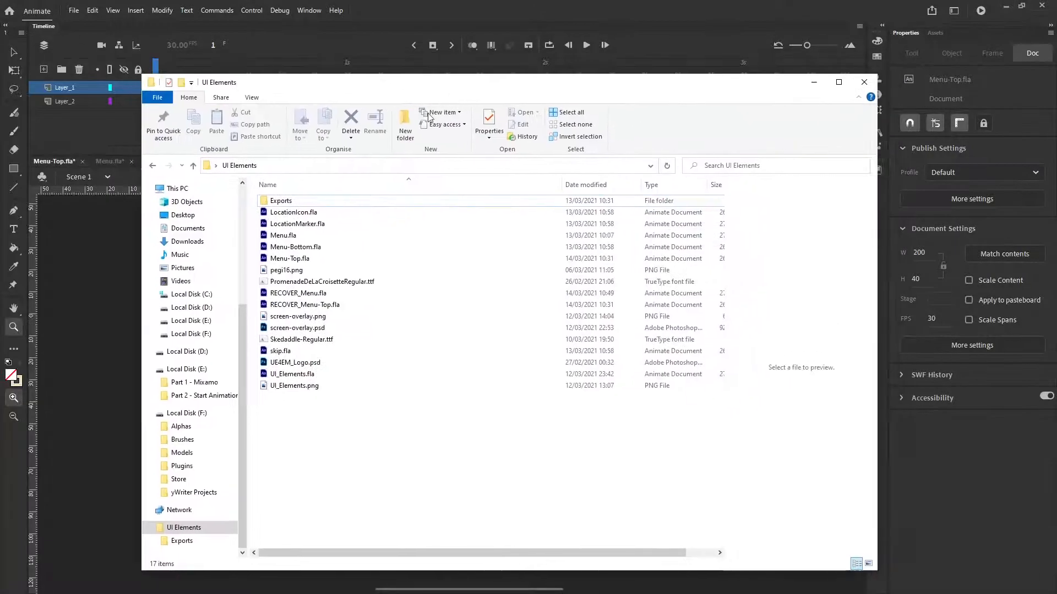
left_click(306, 340)
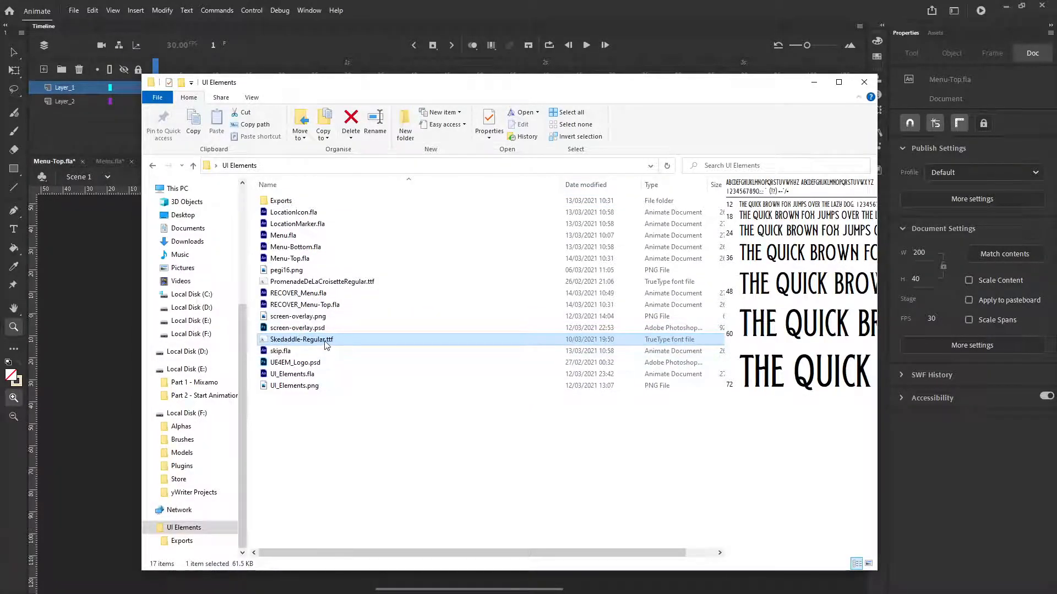
double_click(281, 201)
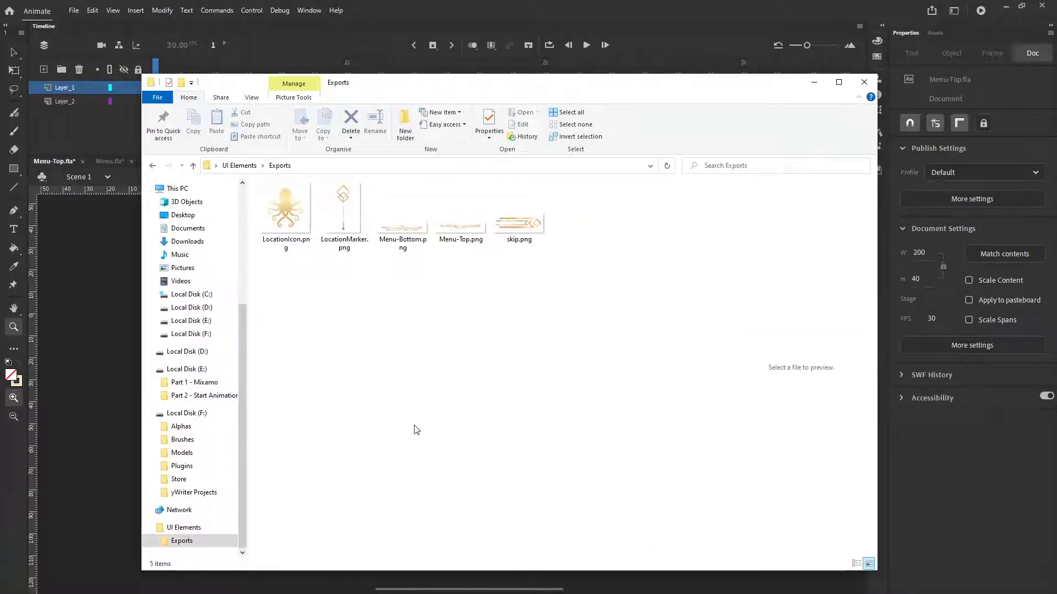
- Preview the exported images LocationIcon.png, LocationMarker.png, Menu-Bottom.png, Menu-Top.png and skip.png one after another
left_click(287, 215)
left_click(342, 220)
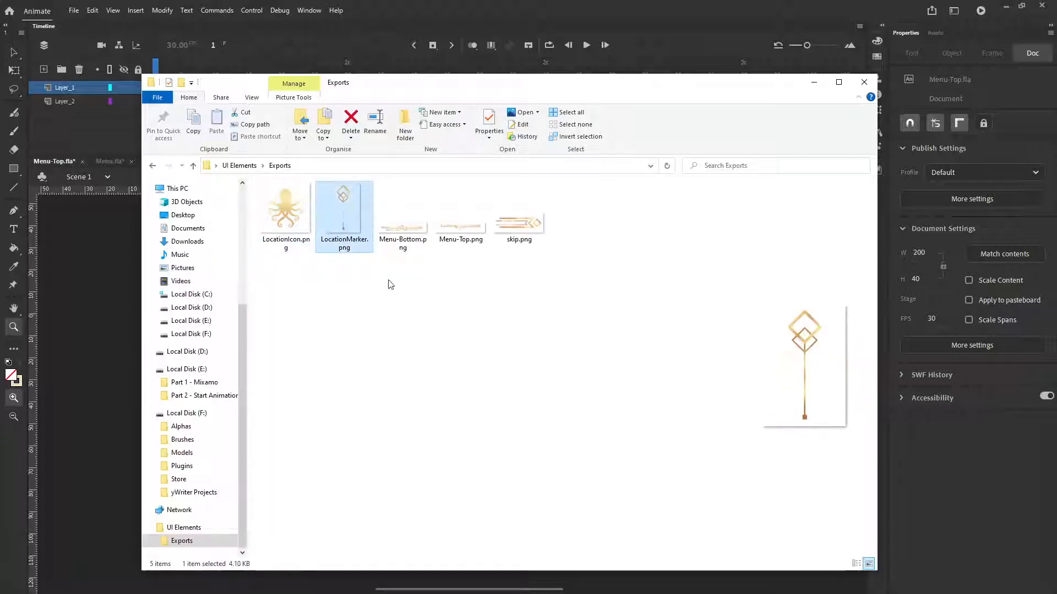
left_click(409, 242)
left_click(462, 240)
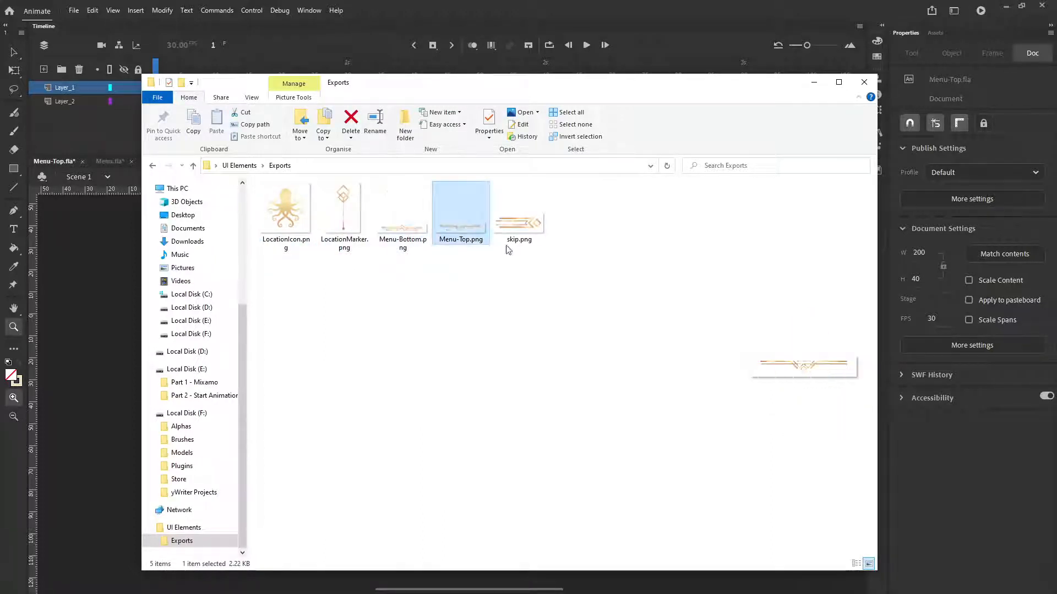
left_click(523, 235)
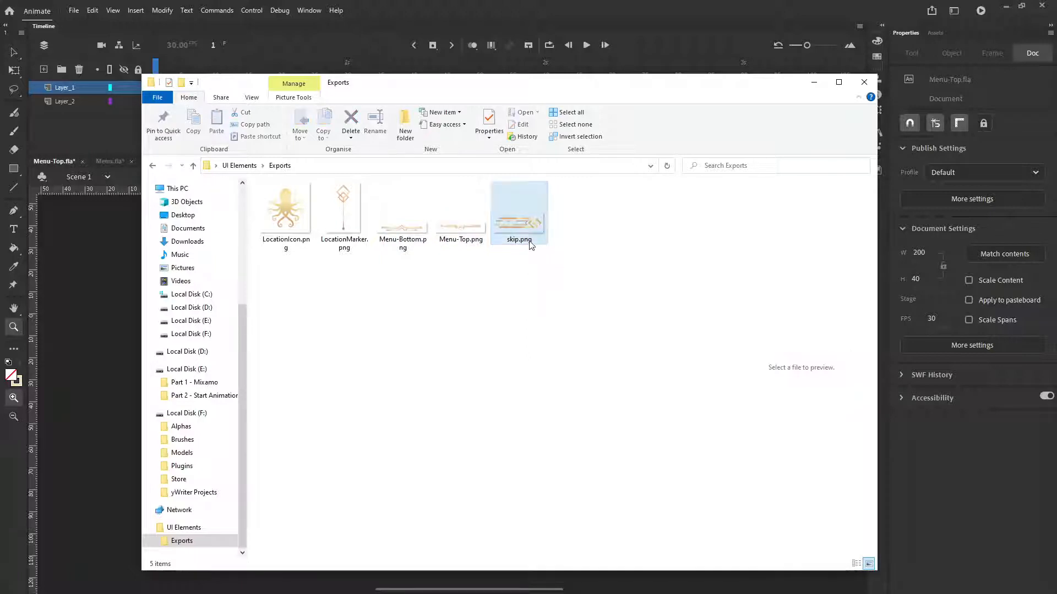
left_click(462, 226)
left_click(337, 213)
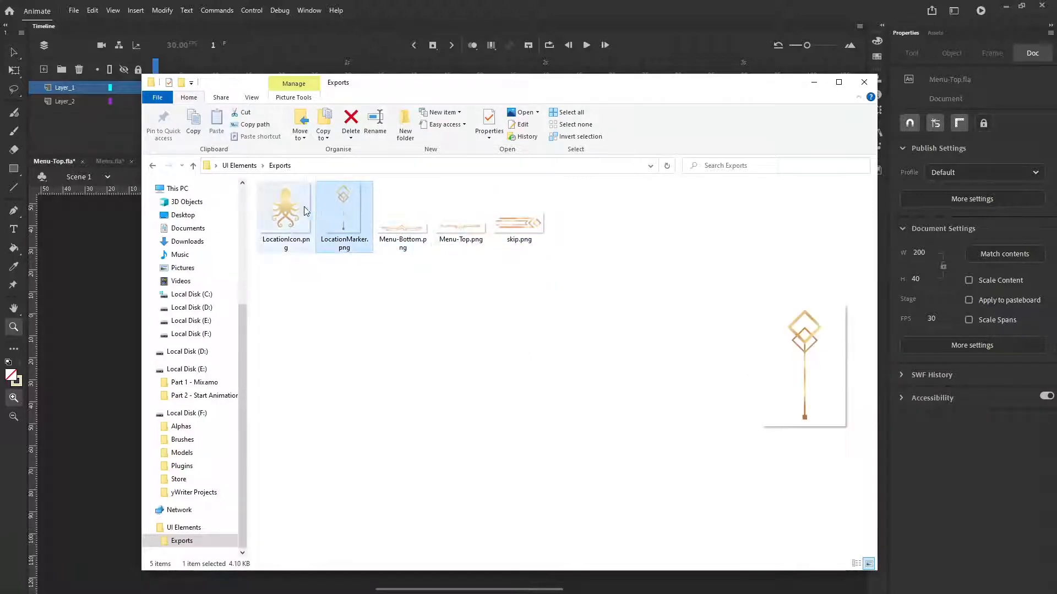
- Set the Exports folder window aside and minimize Animate to switch to Unreal Editor
left_click(286, 212)
left_click(512, 297)
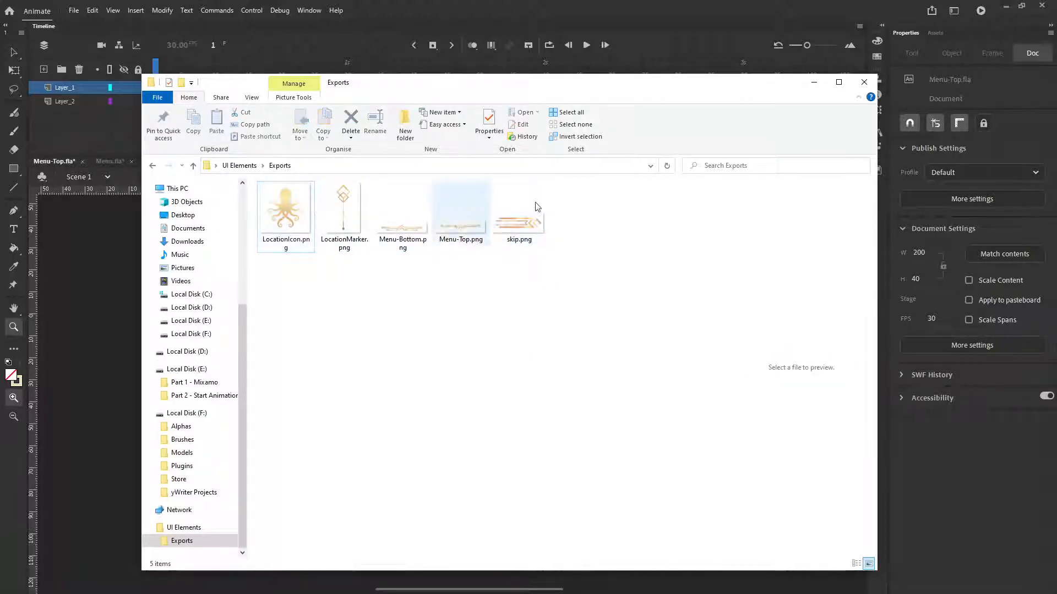
left_click_drag(650, 85, 601, 85)
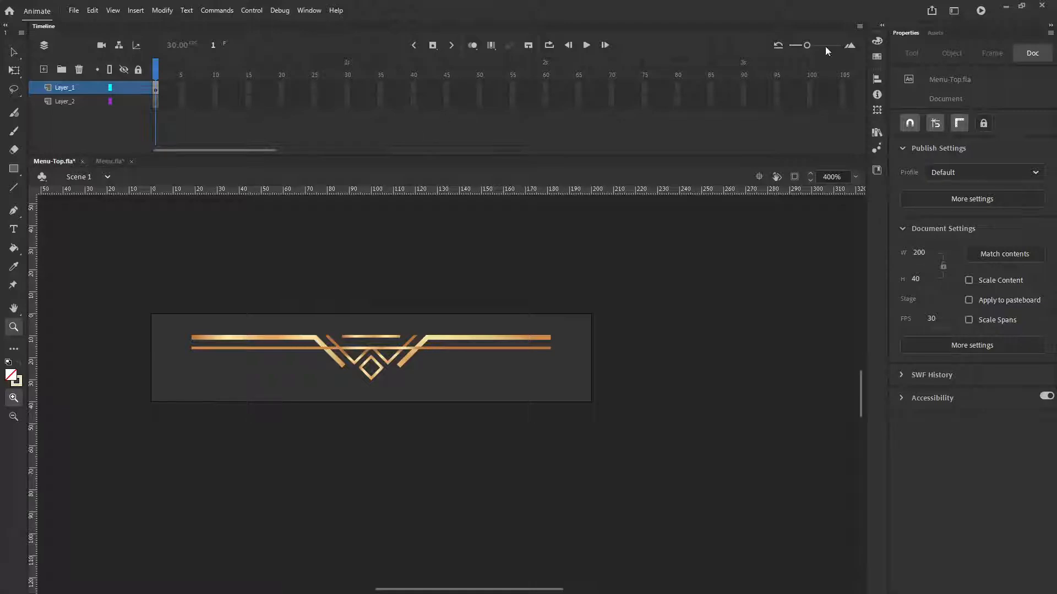
left_click(1006, 5)
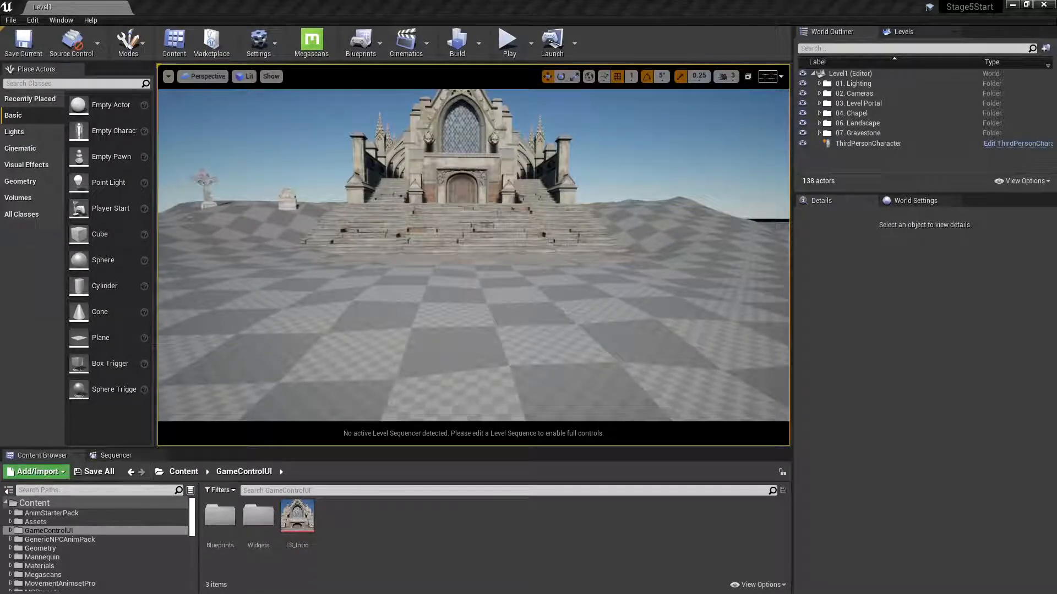
- Create a folder named Fonts inside GameControlUI > Widgets > Images
double_click(256, 520)
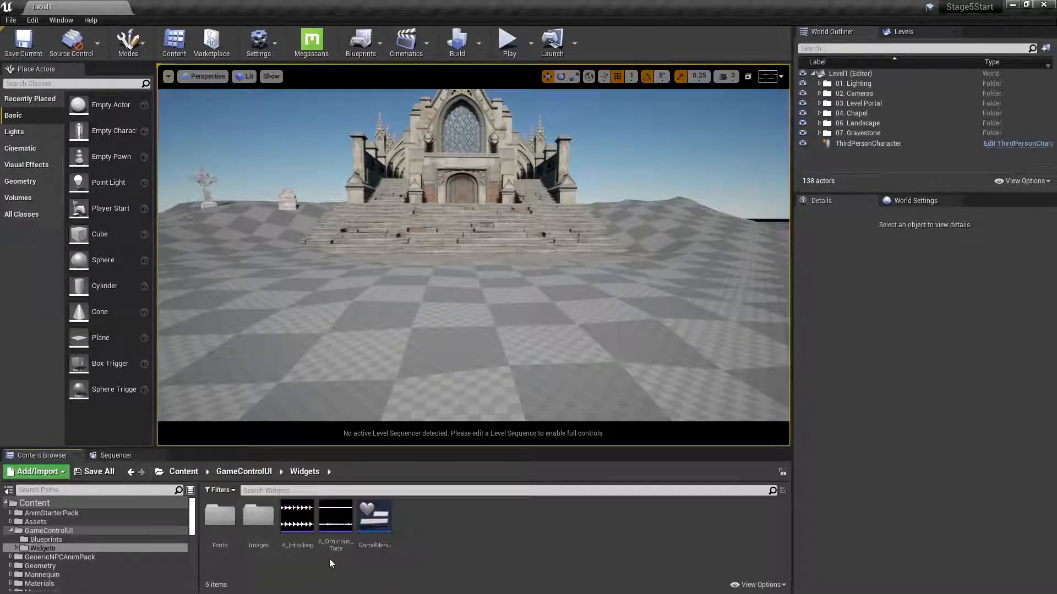
double_click(253, 520)
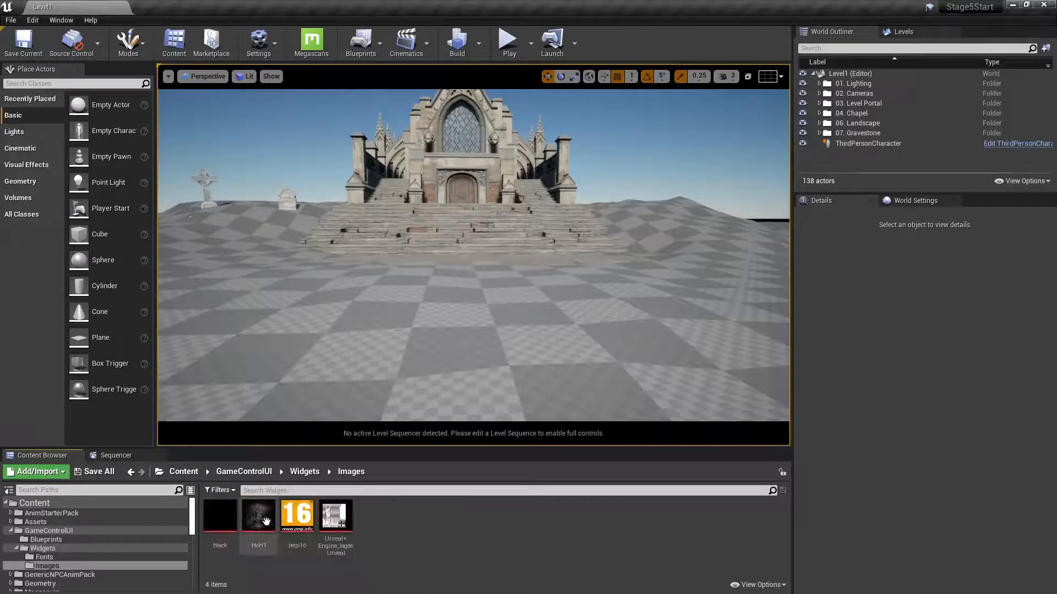
right_click(432, 527)
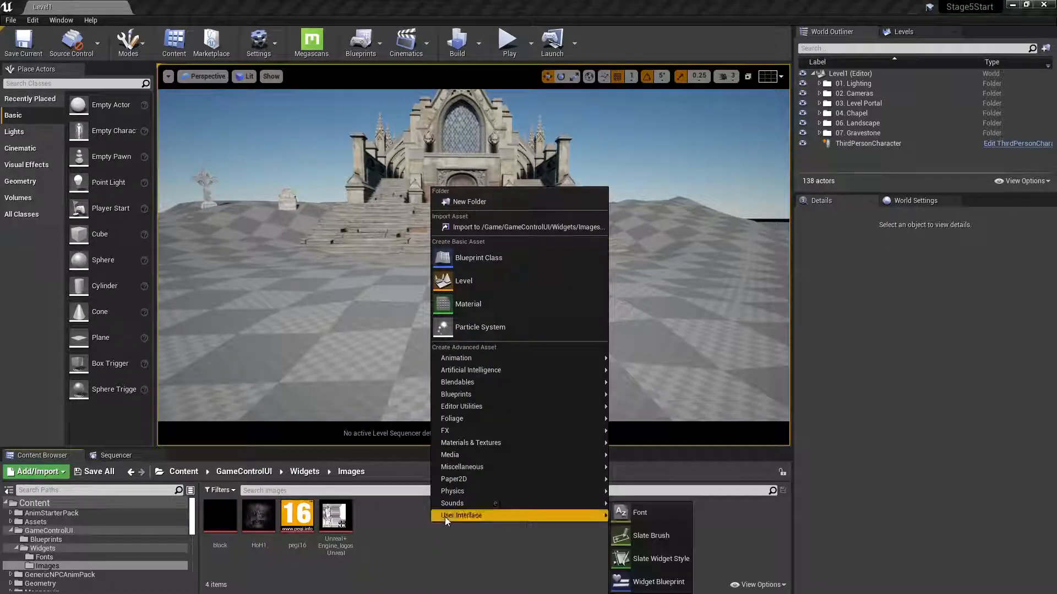
left_click(467, 203)
type("F")
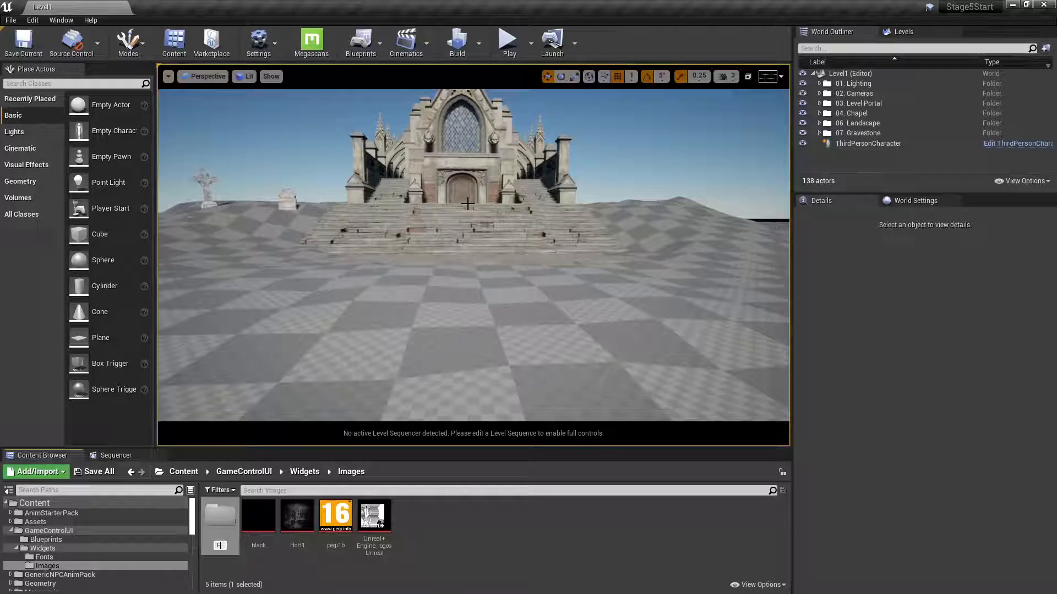
type("onts")
key("Return")
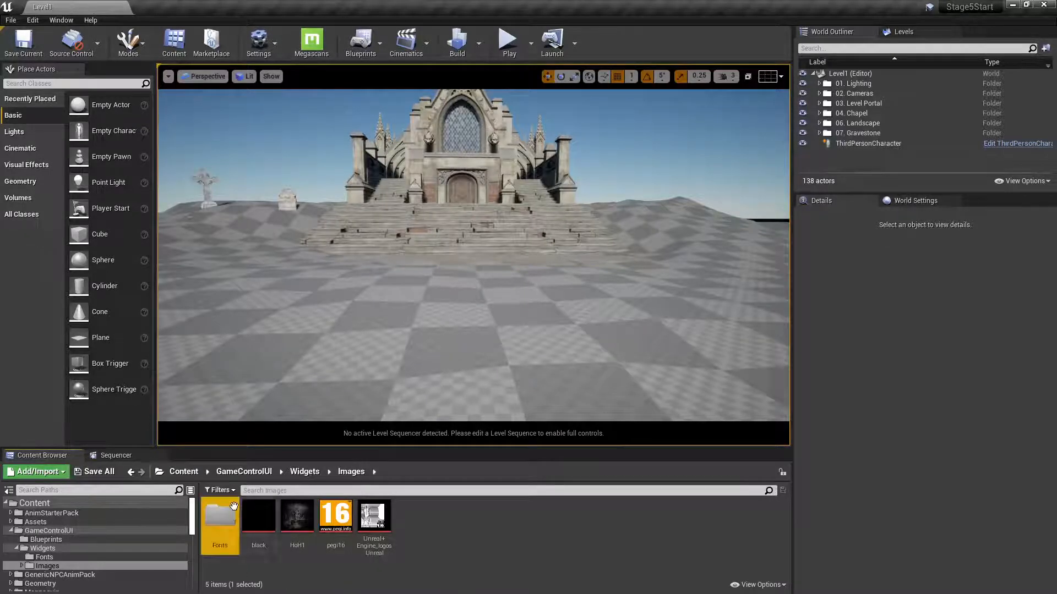
- Import the Skedaddle-Regular font face into the Images > Fonts folder, creating a Font asset from it, and save both assets
double_click(221, 518)
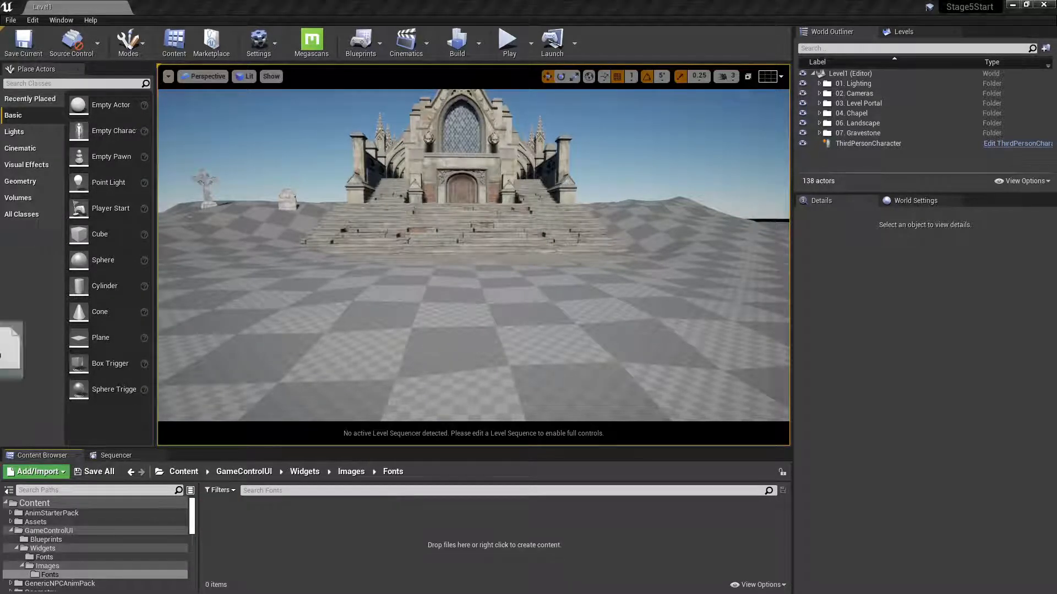
left_click_drag(245, 540, 246, 538)
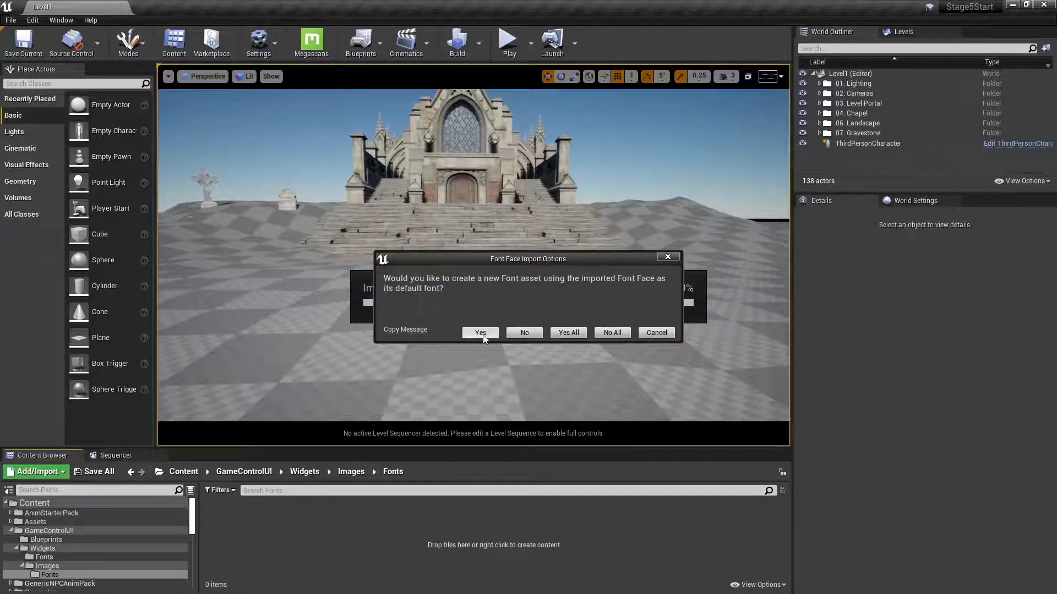
left_click(569, 334)
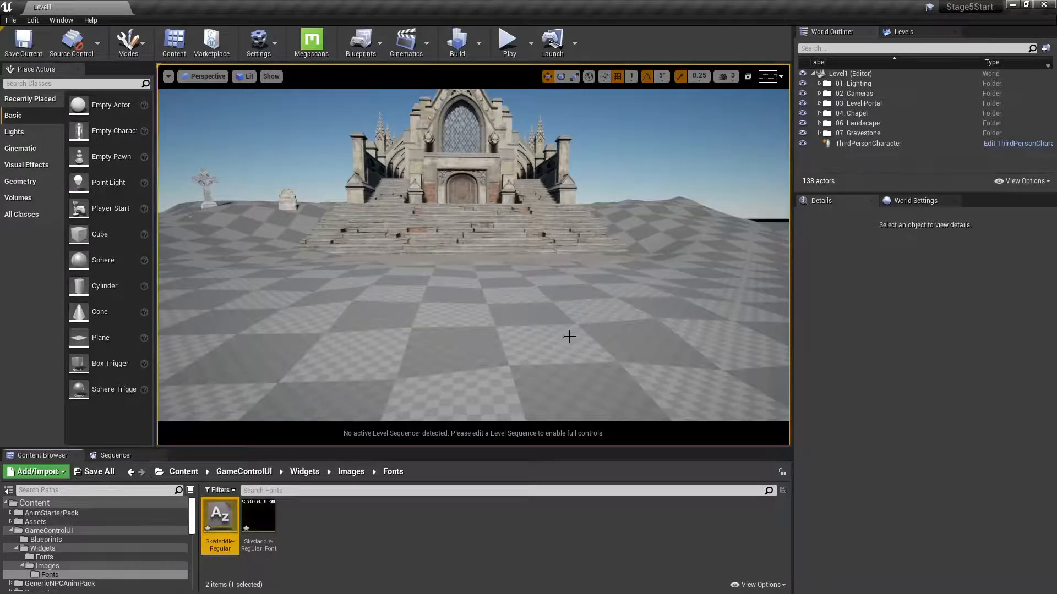
left_click(320, 540)
left_click(94, 472)
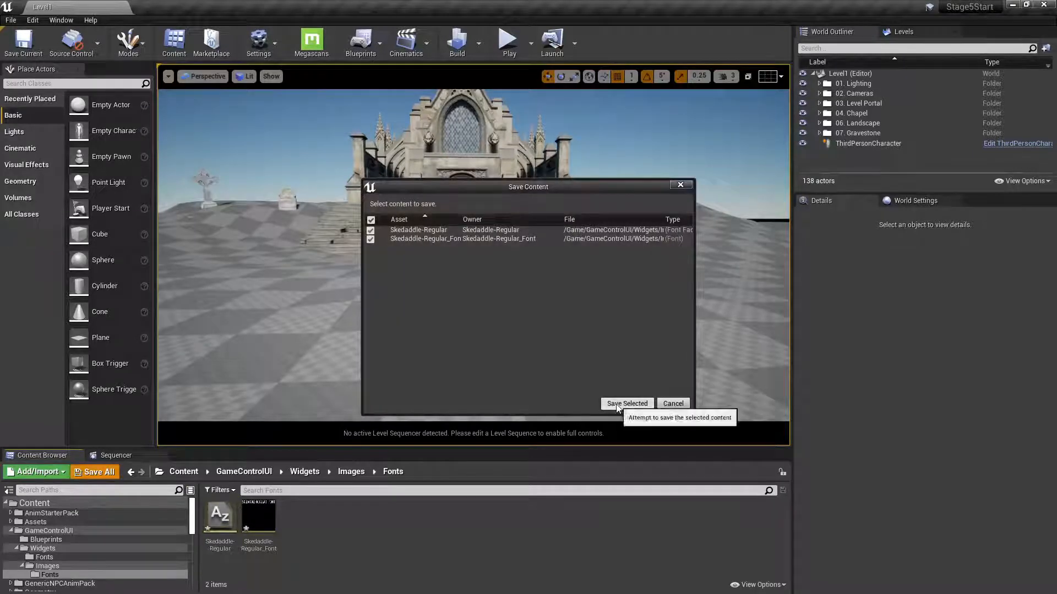
left_click(617, 405)
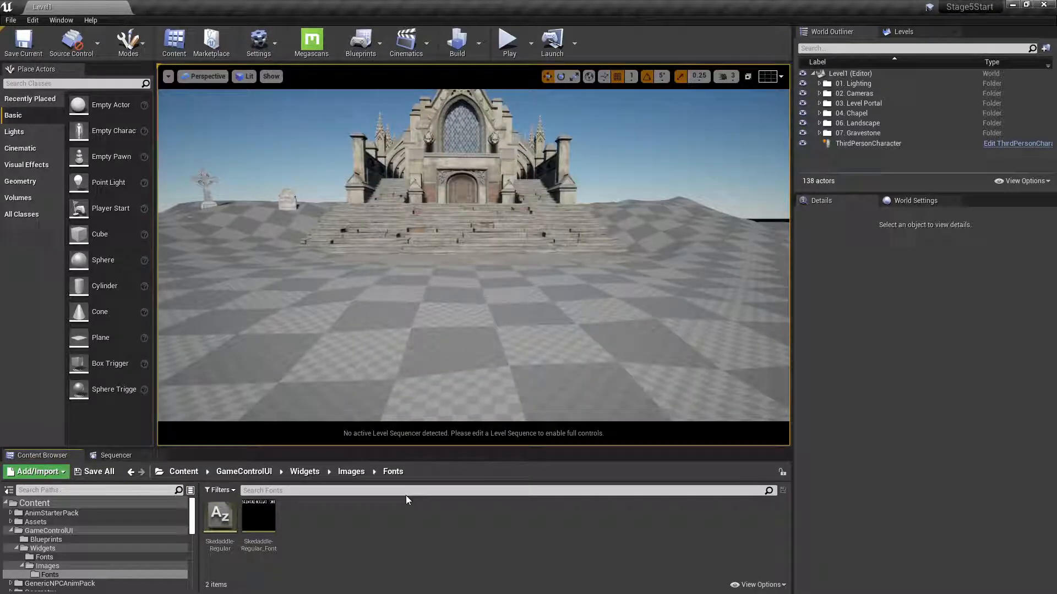
- Create a second folder named MenuUIElemnets inside the Images folder
left_click(351, 472)
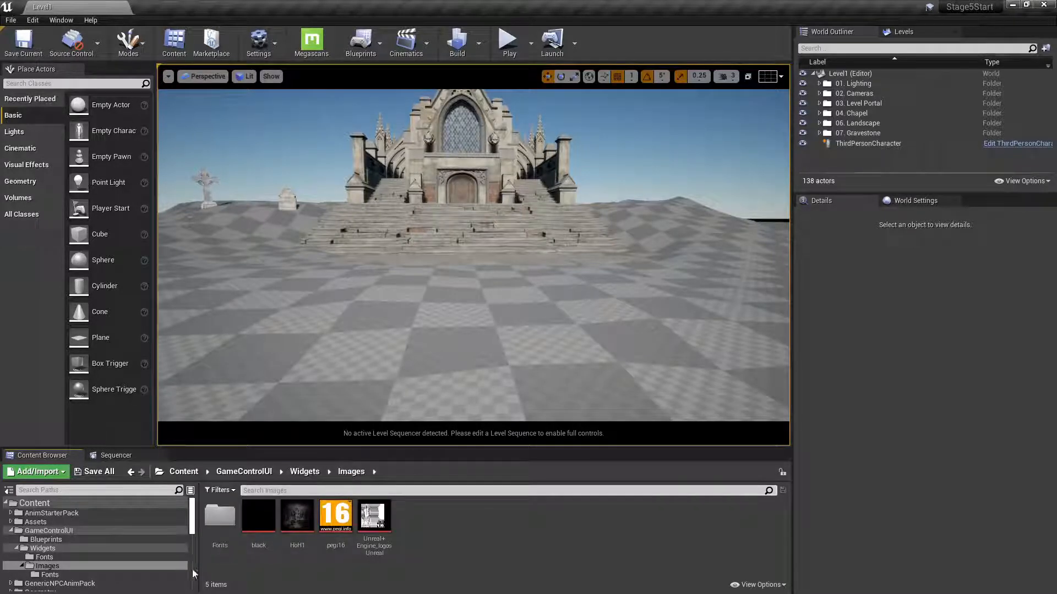
right_click(411, 520)
left_click(474, 198)
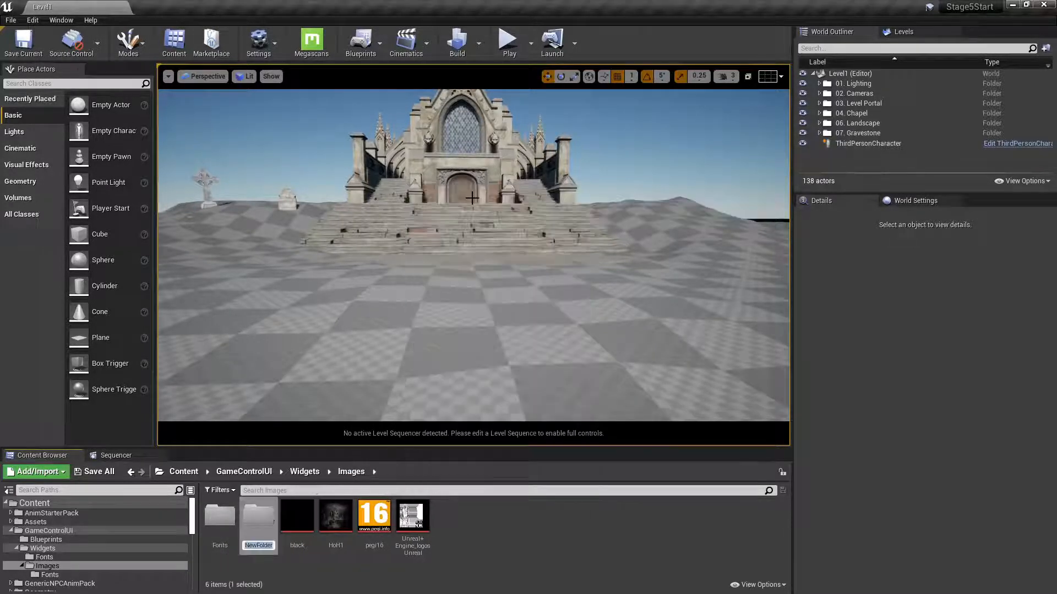
type("UI")
type("MenuUI")
type("E")
type("lemnets")
key("Return")
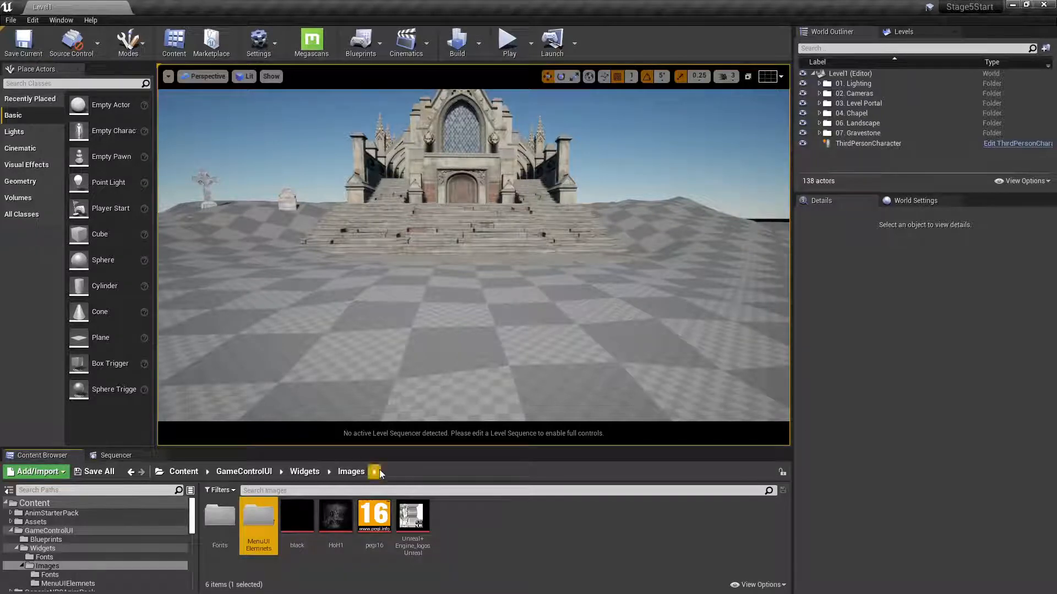
- Import the LocationIcon, LocationMarker, Menu-Bottom, Menu-Top and skip images into the MenuUIElemnets folder and save all the textures
double_click(263, 520)
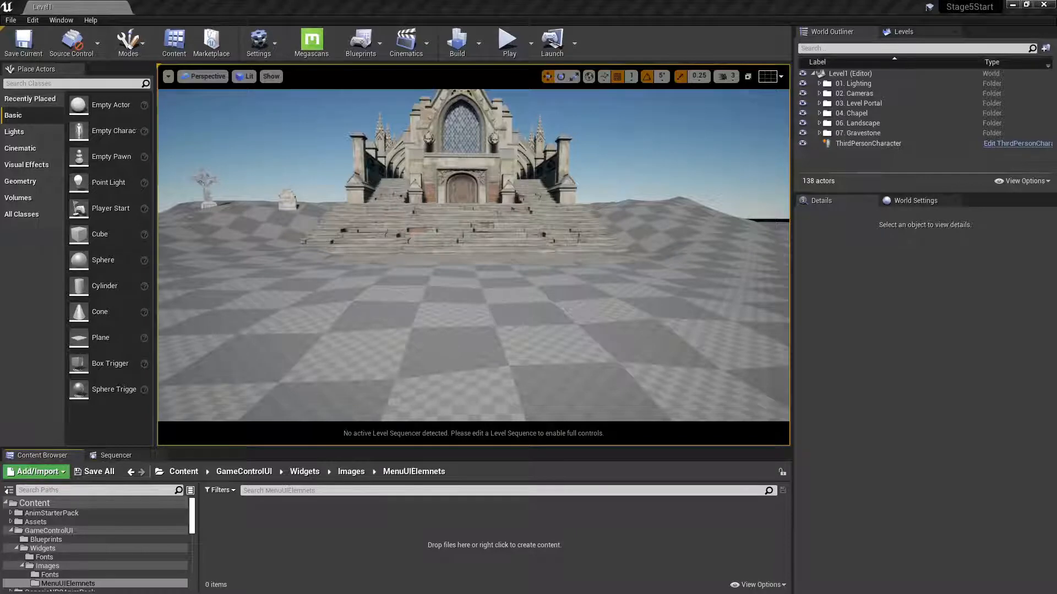
left_click_drag(409, 461, 269, 538)
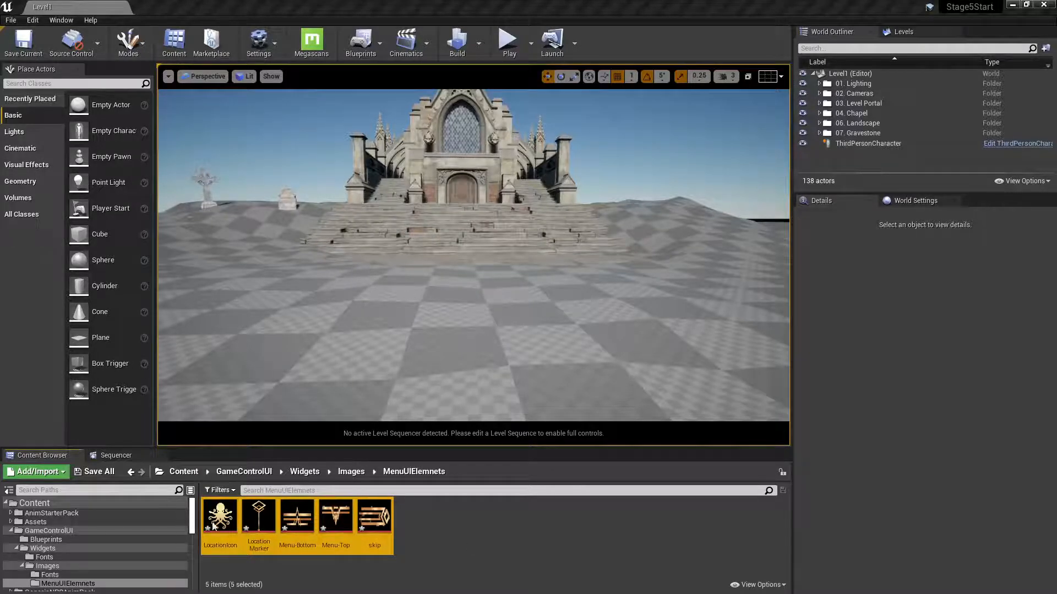
left_click(415, 529)
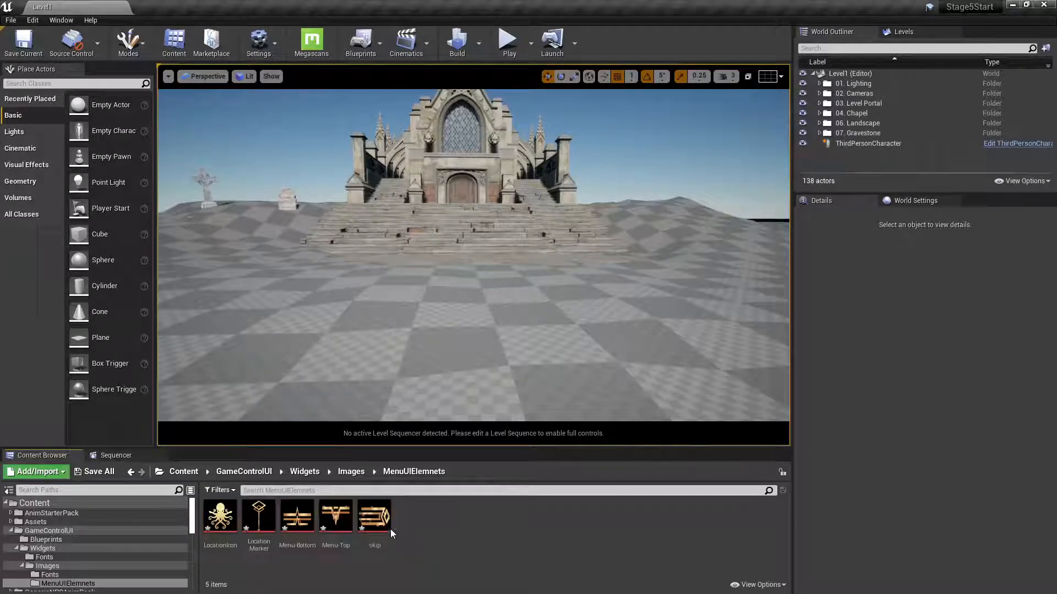
left_click(102, 472)
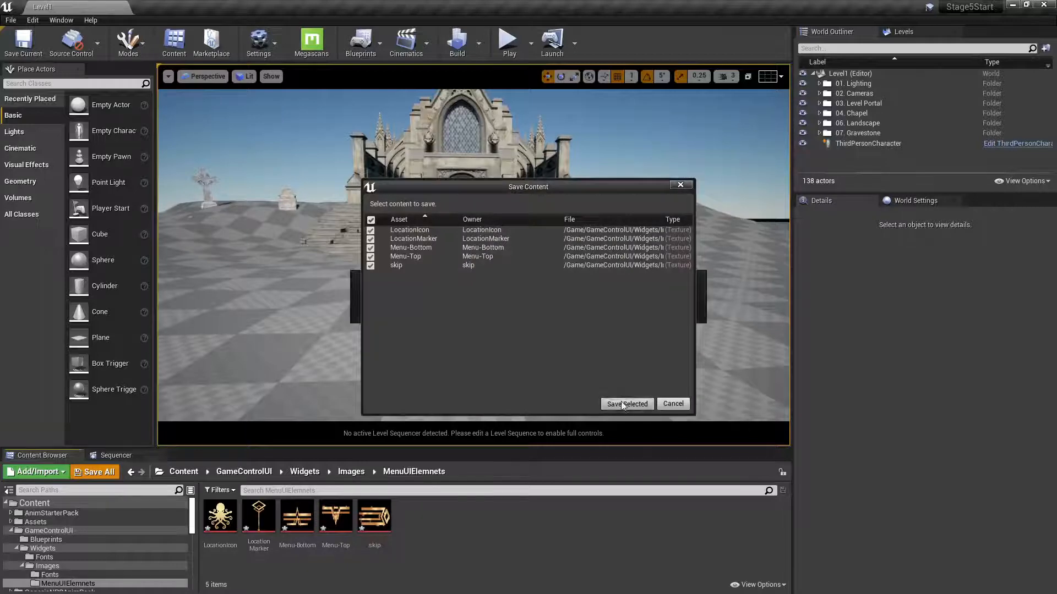
left_click(623, 405)
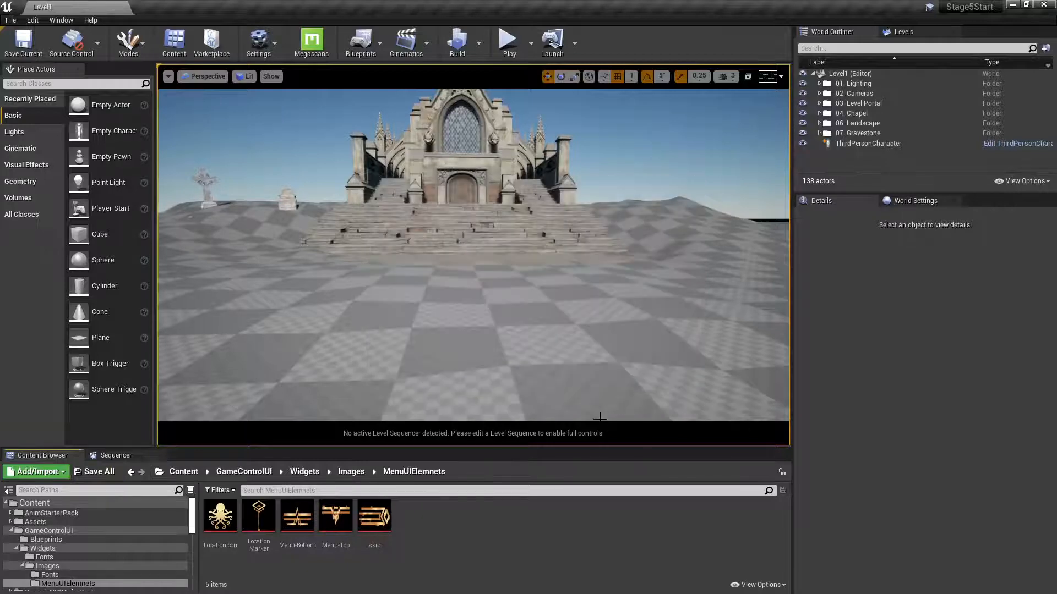
- Open the GameMenu widget from the Widgets folder, then lock and hide its root Canvas Panel and all panels inside it
left_click(305, 472)
double_click(369, 512)
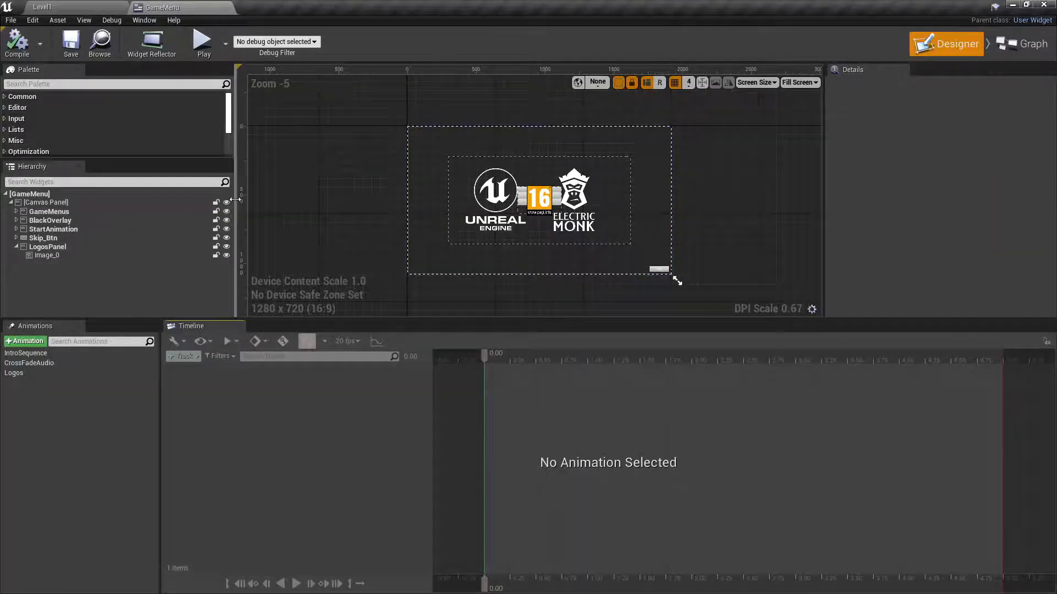
left_click(215, 203)
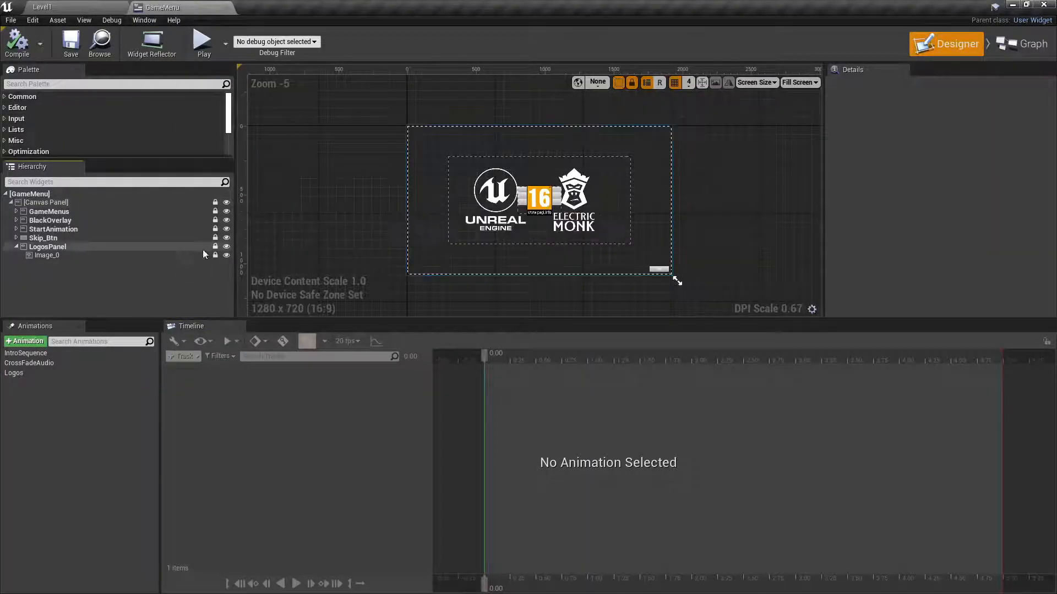
left_click(226, 203)
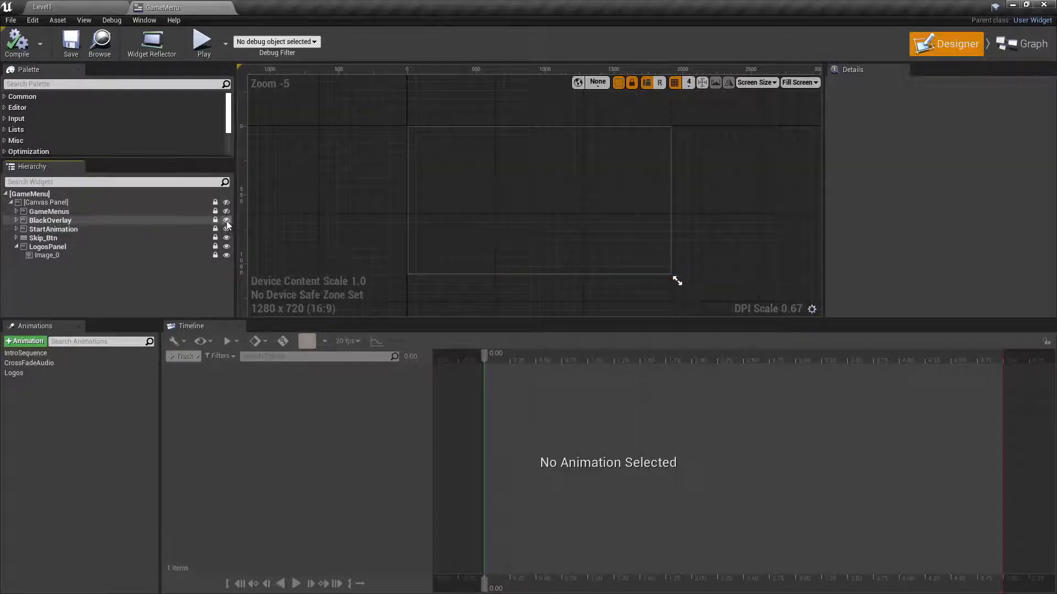
left_click(226, 246)
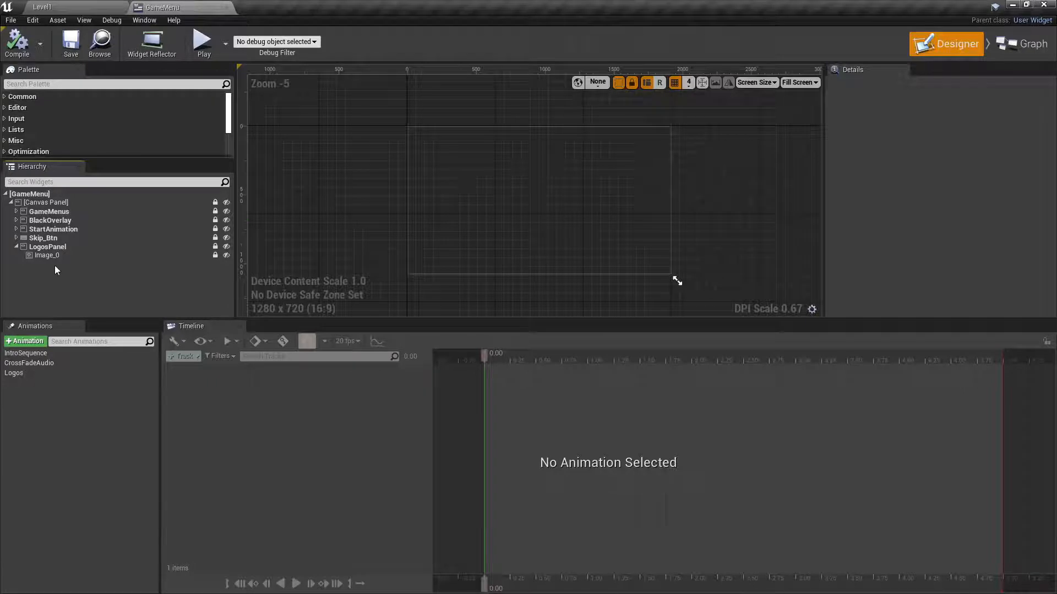
- Unlock and show the GameMenus panel, and make its StartMenu panel visible and expanded in the hierarchy
left_click(58, 212)
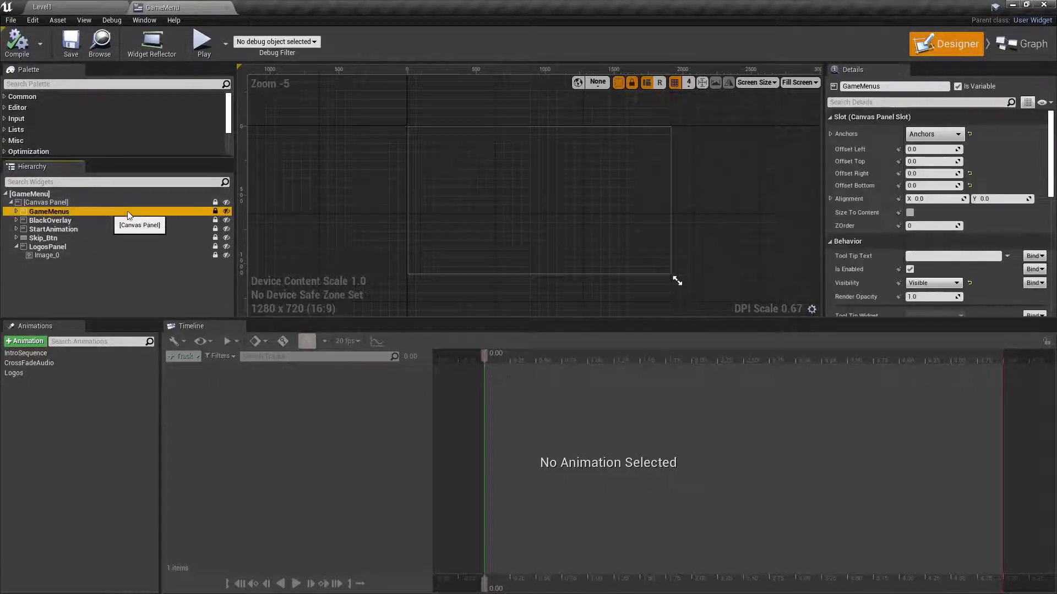
left_click(226, 212)
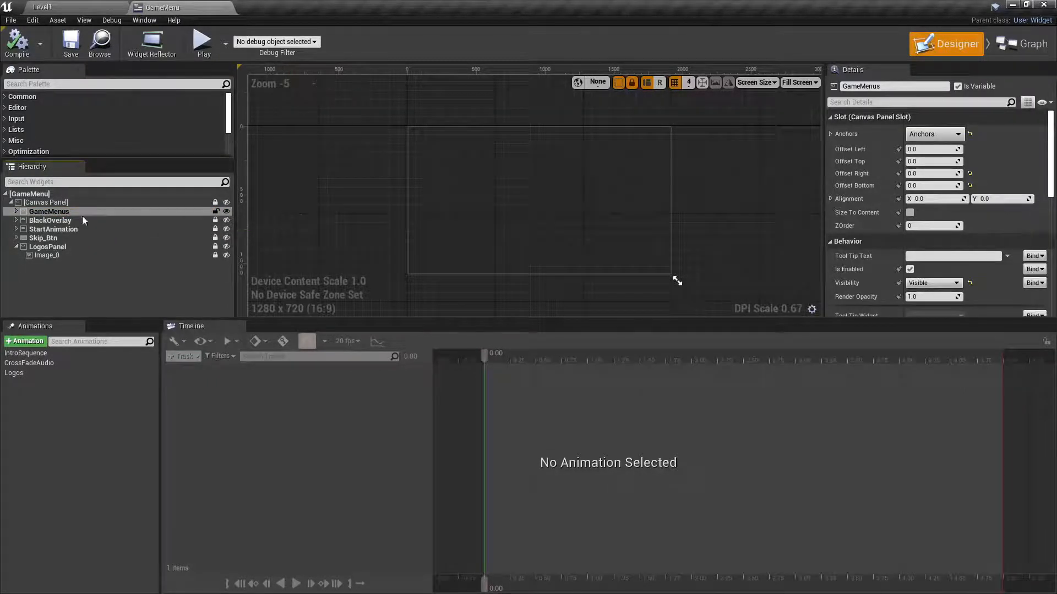
left_click(15, 212)
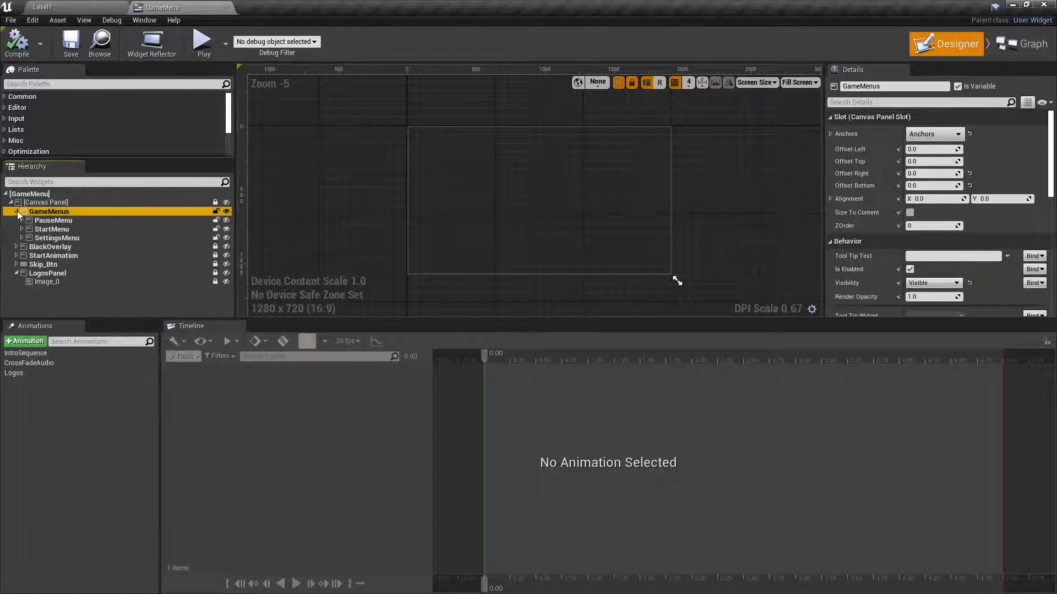
left_click(51, 229)
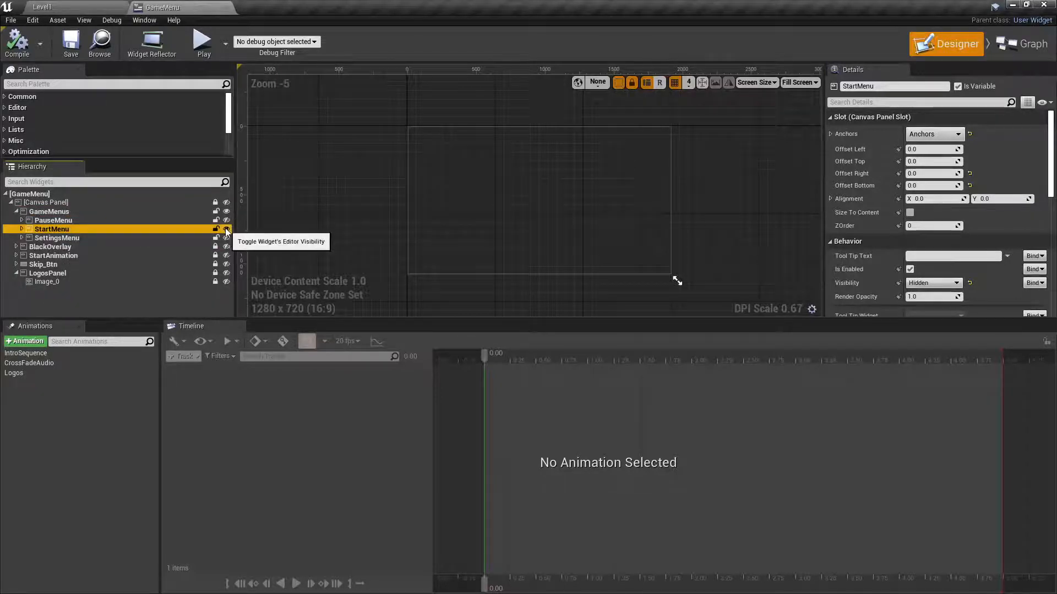
left_click(22, 229)
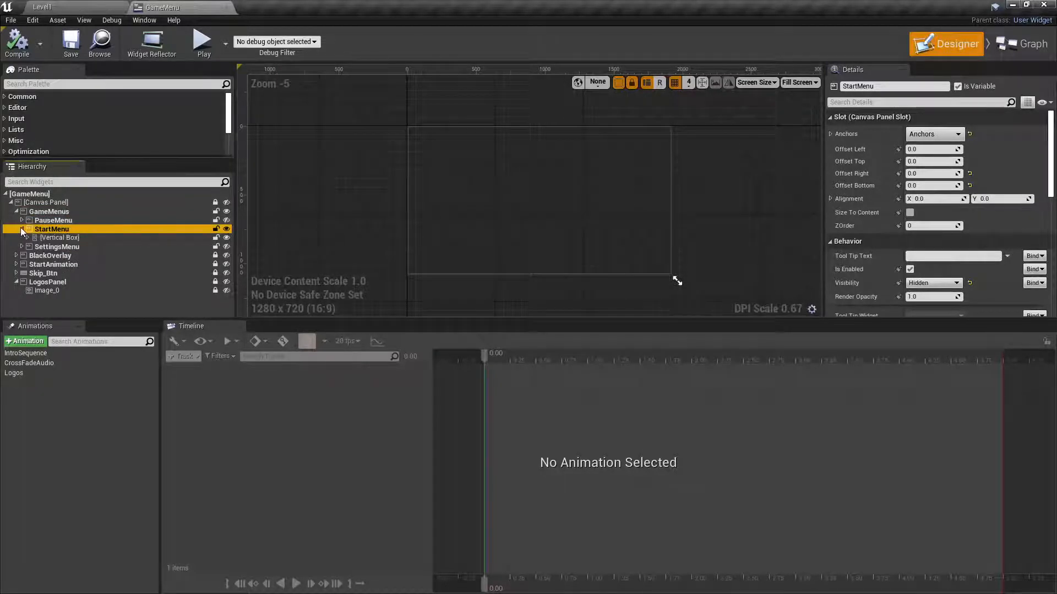
- Expand StartMenu's Vertical Box to its buttons and turn the root Canvas Panel's editor visibility back on
left_click(61, 238)
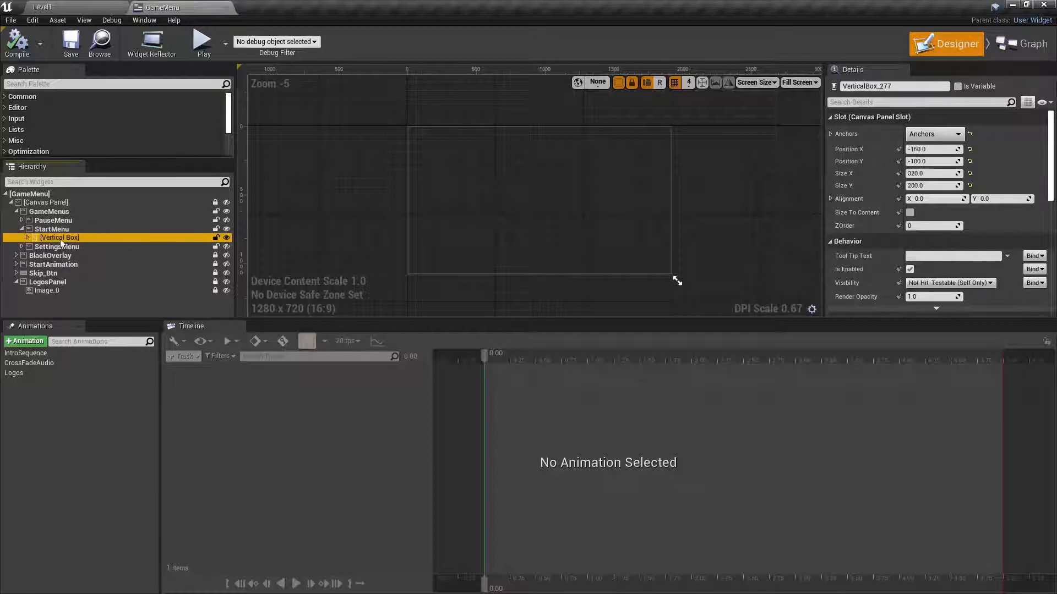
left_click(27, 238)
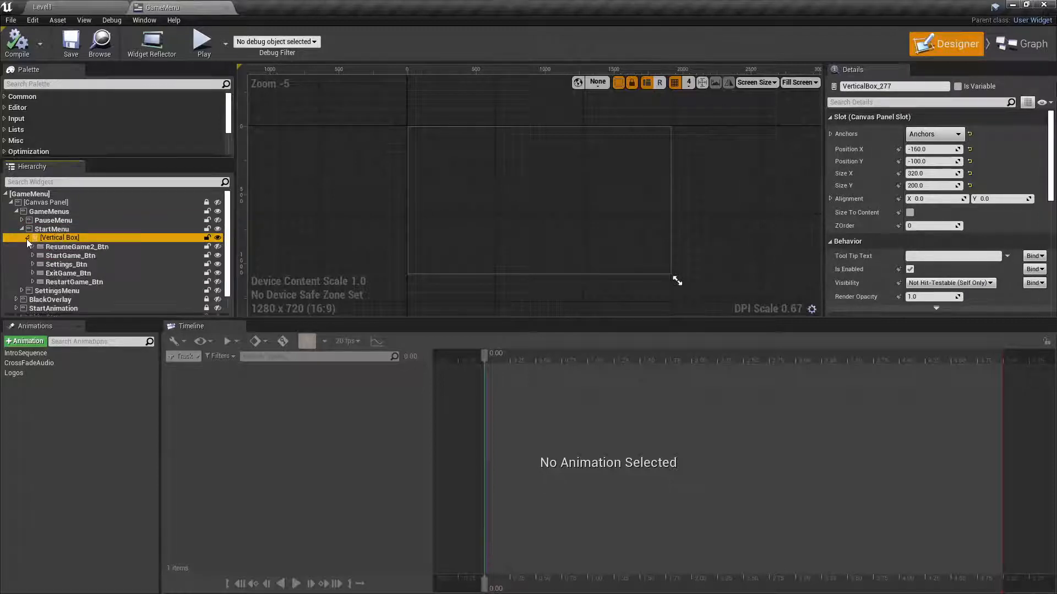
left_click(91, 255)
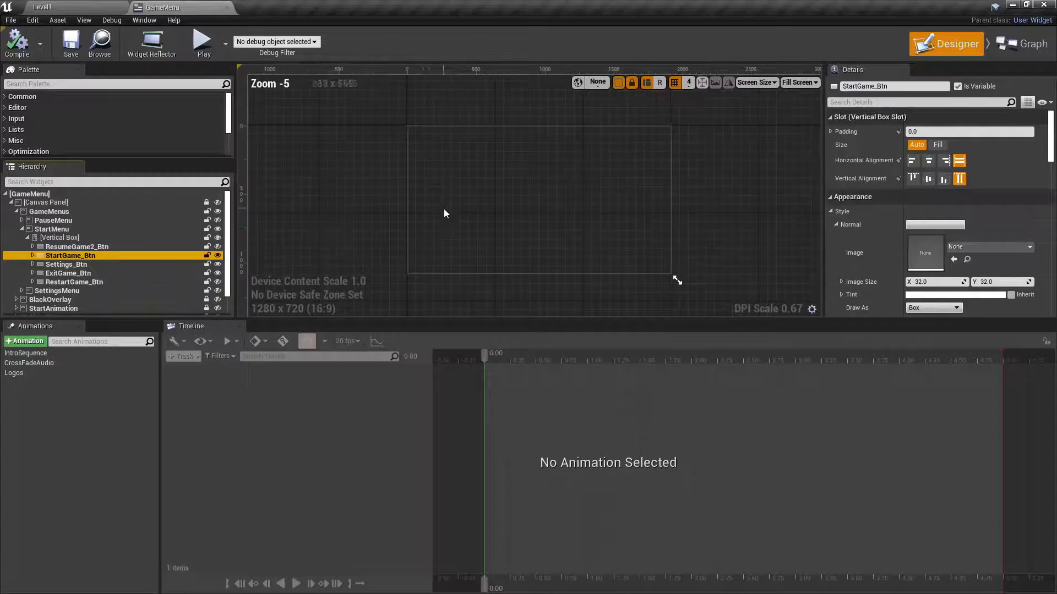
left_click(105, 202)
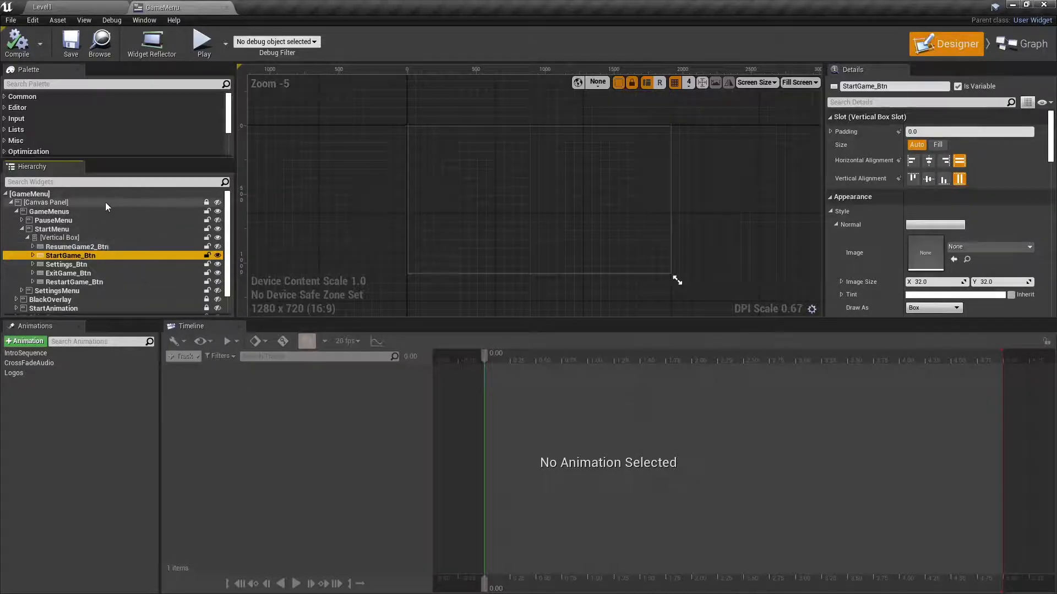
left_click(218, 203)
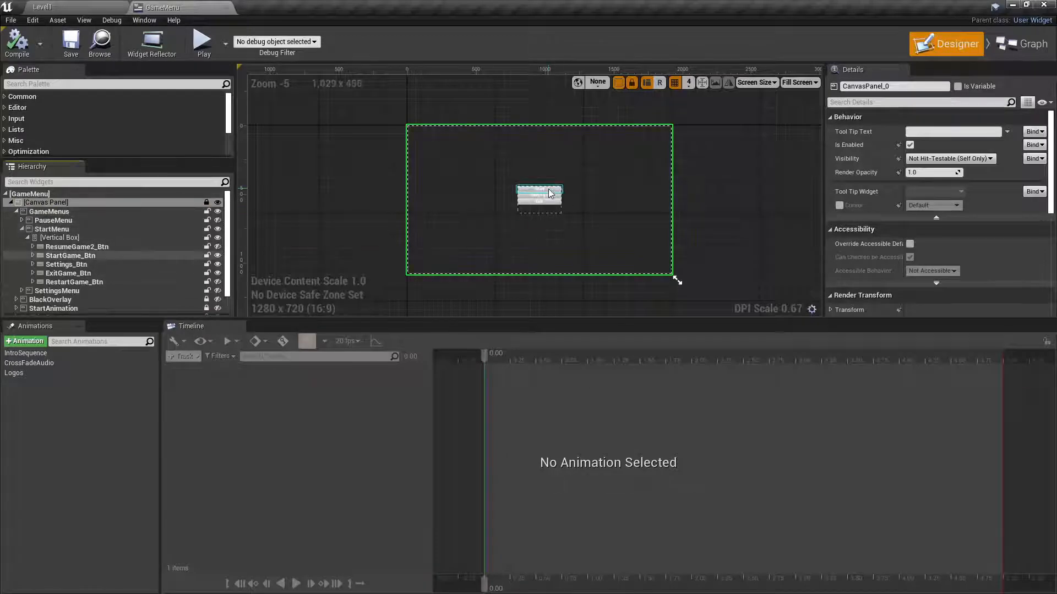
- Enlarge the Hierarchy area and expand all five buttons in StartMenu's Vertical Box to expose their text blocks
scroll(547, 196, "up", 4)
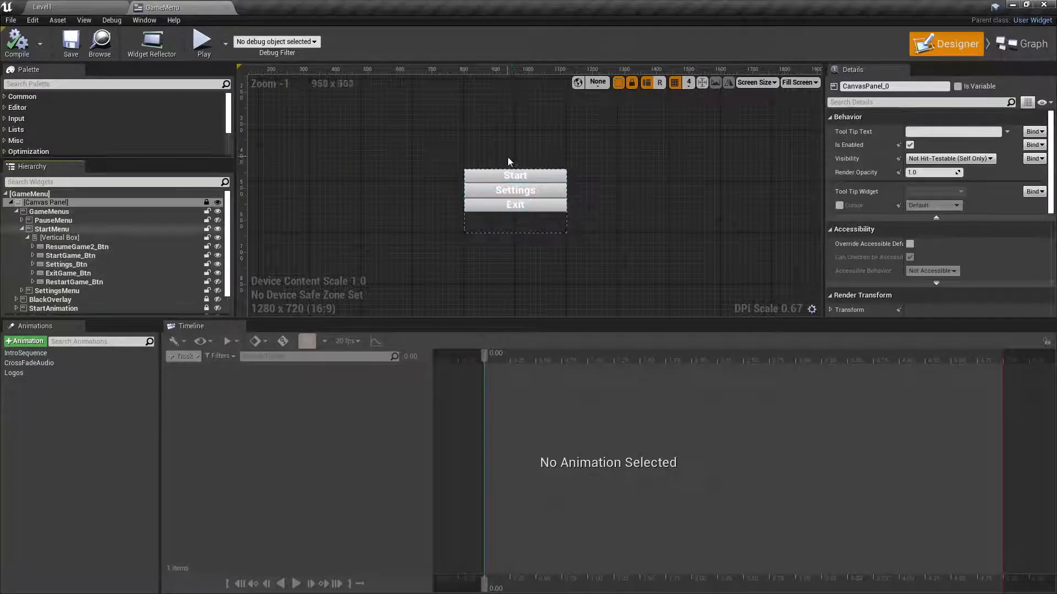
left_click(81, 239)
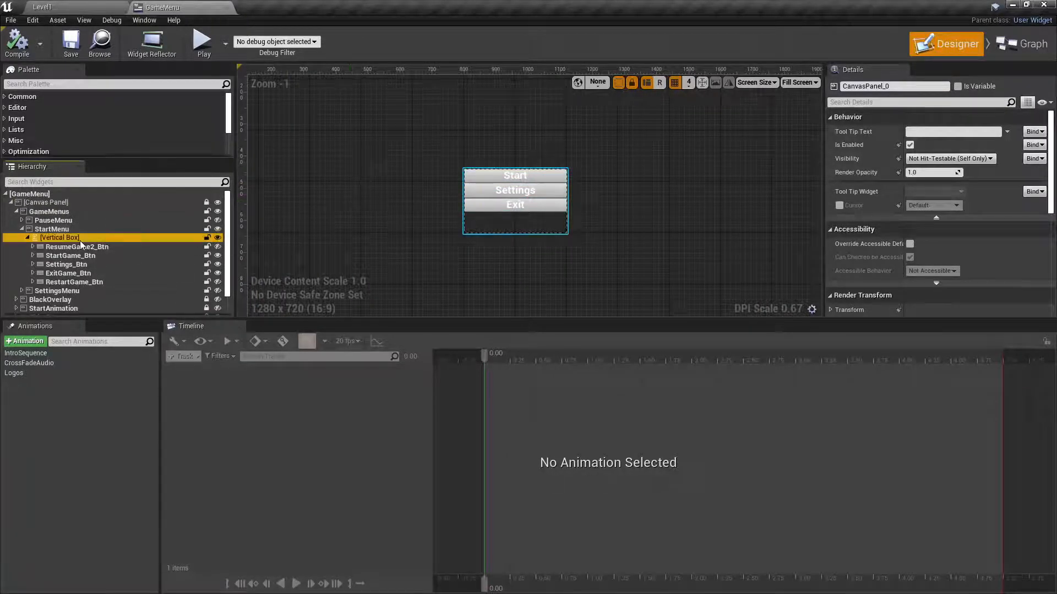
left_click_drag(159, 321, 159, 482)
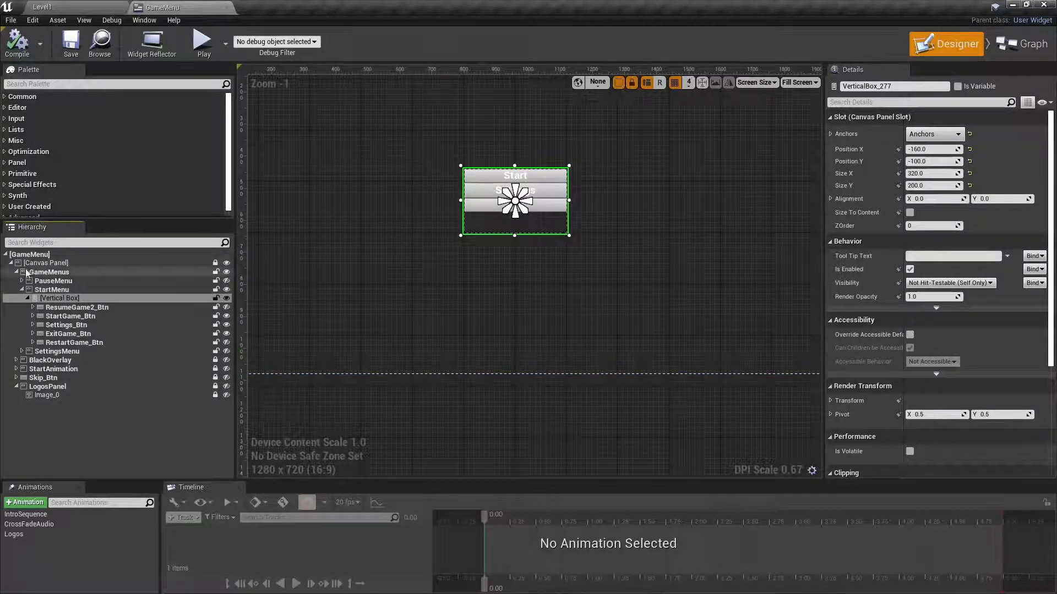
left_click(33, 307)
left_click(33, 324)
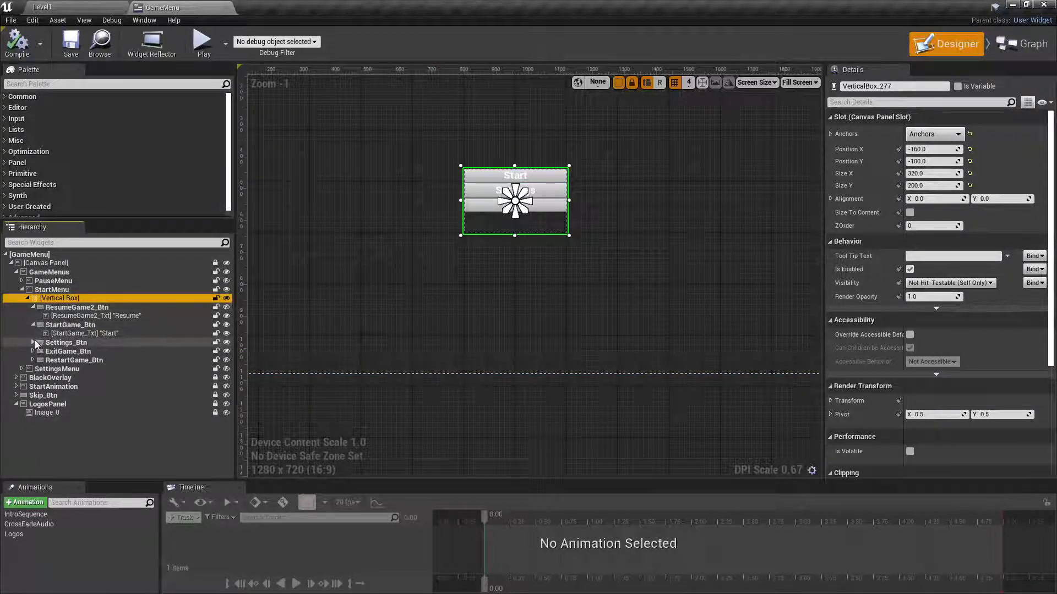
left_click(33, 342)
left_click(33, 361)
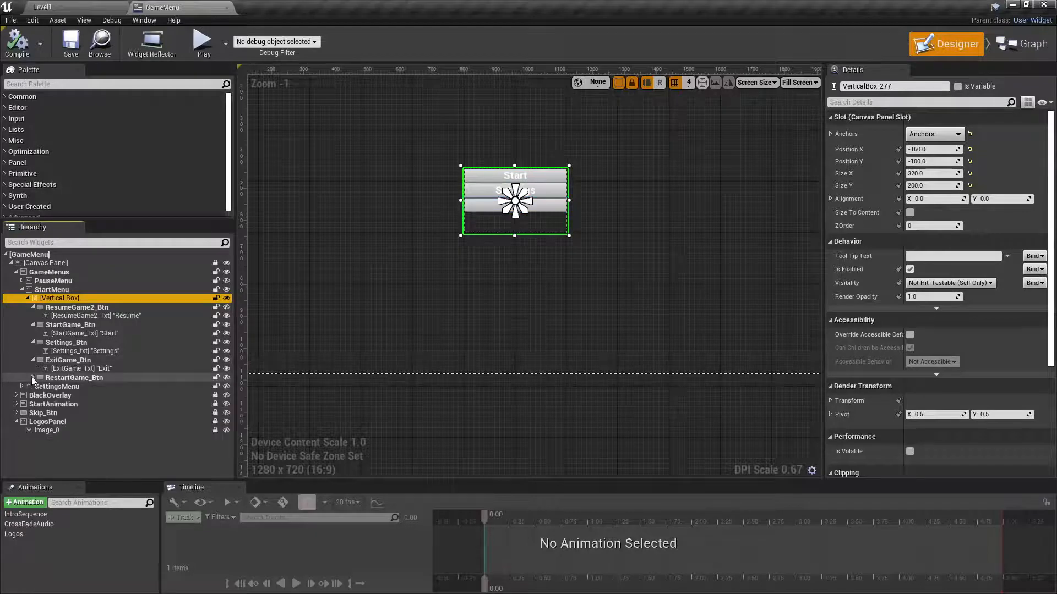
left_click(32, 377)
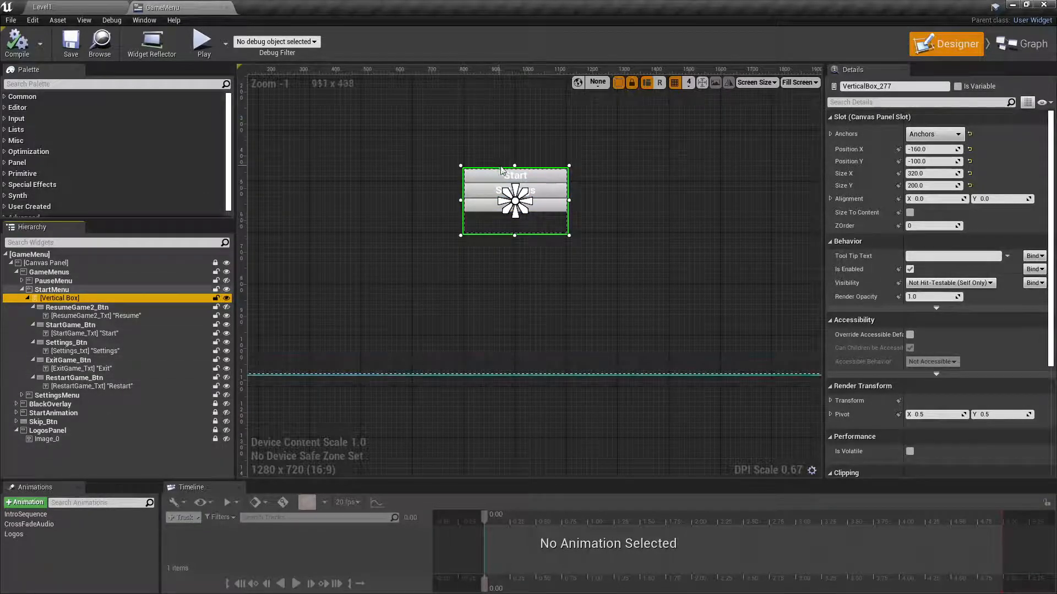
- Set the font family of the Resume, Start, Settings, Exit and Restart text blocks together to Skedaddle-Regular_Font
left_click(107, 316)
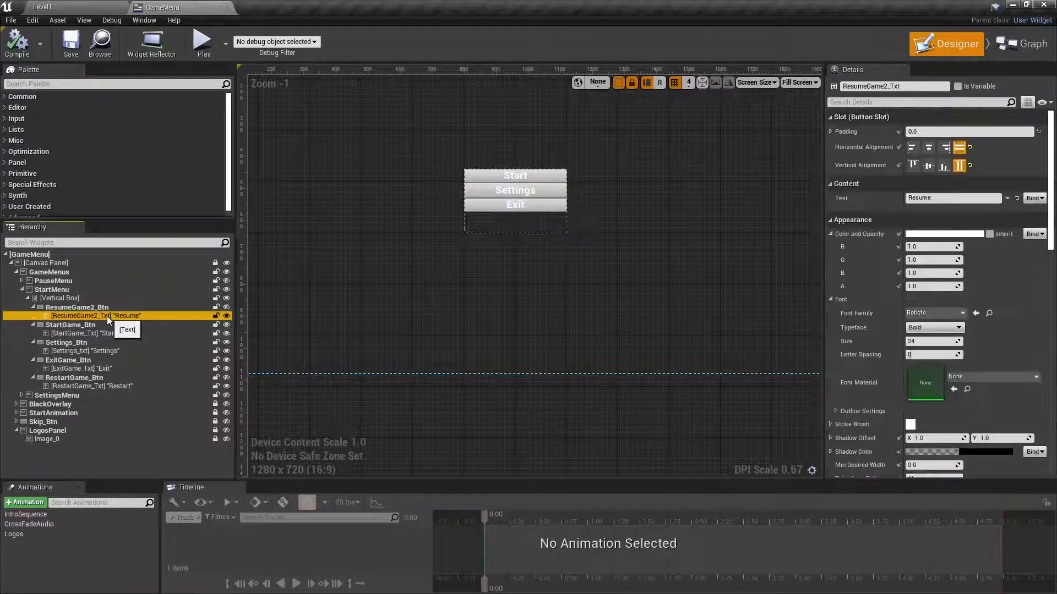
left_click(103, 334, "ctrl")
left_click(104, 351, "ctrl")
left_click(107, 369, "ctrl")
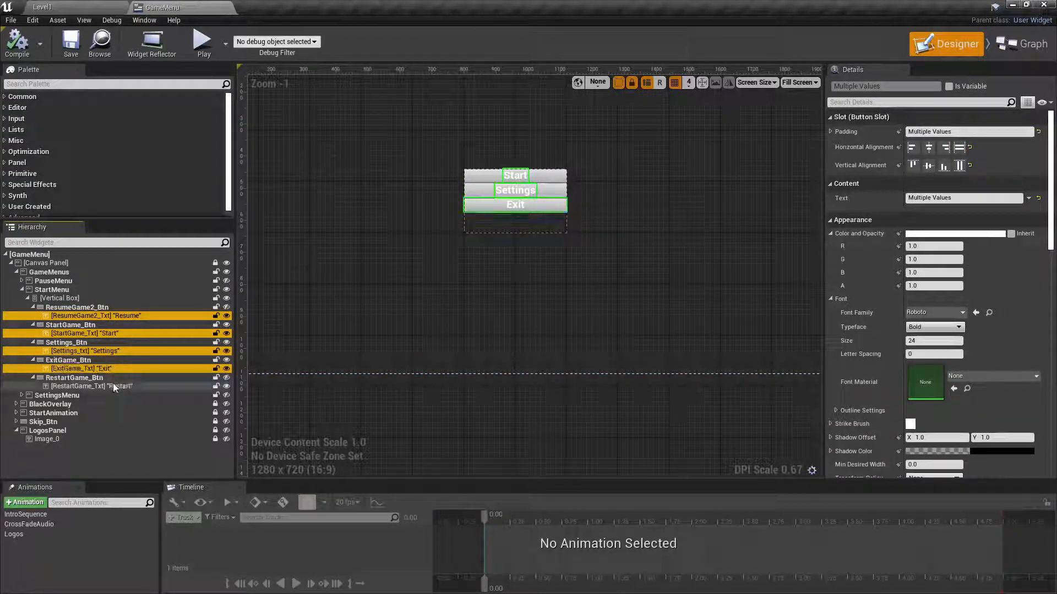
left_click(118, 387, "ctrl")
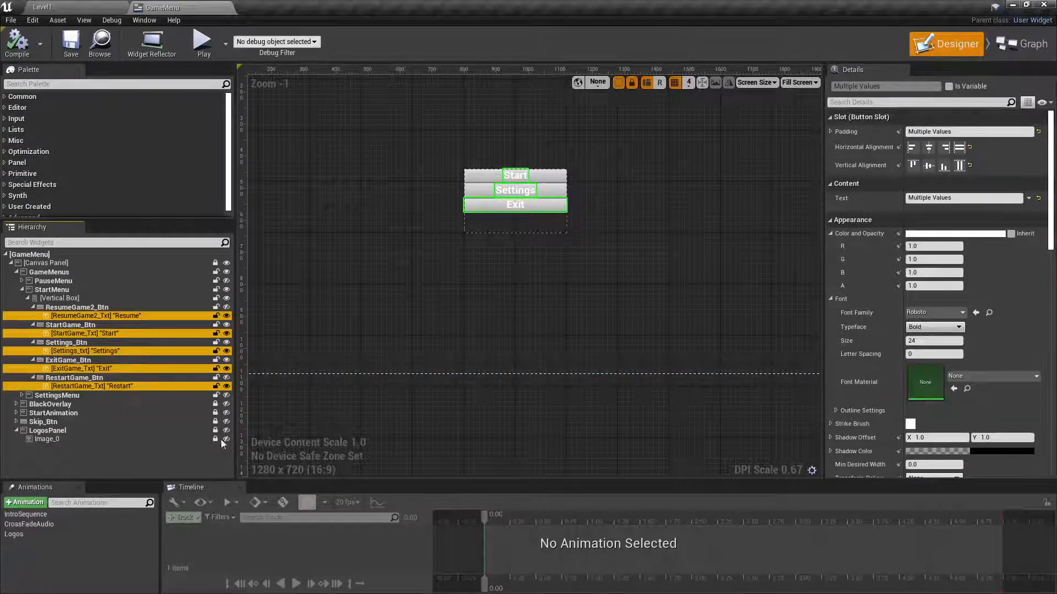
left_click(923, 312)
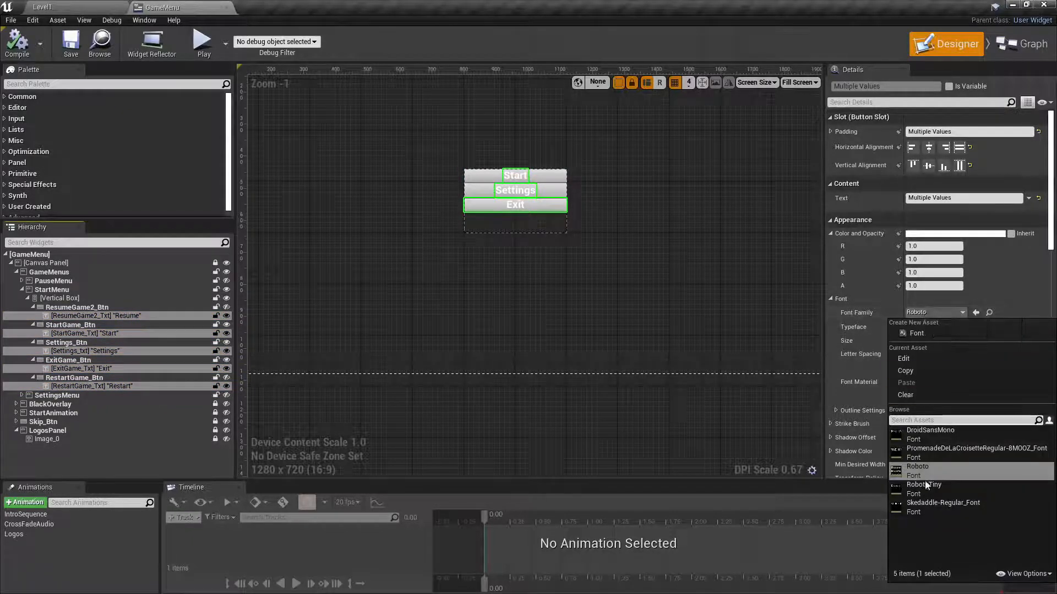
left_click(927, 505)
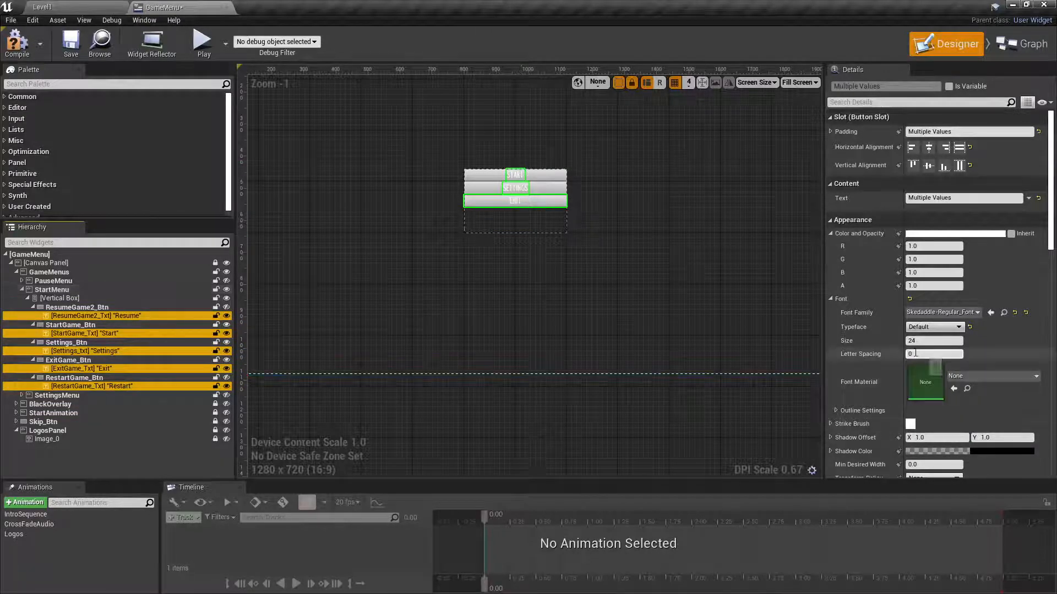
- Set the five selected button texts to font size 52 and letter spacing 60
left_click(934, 341)
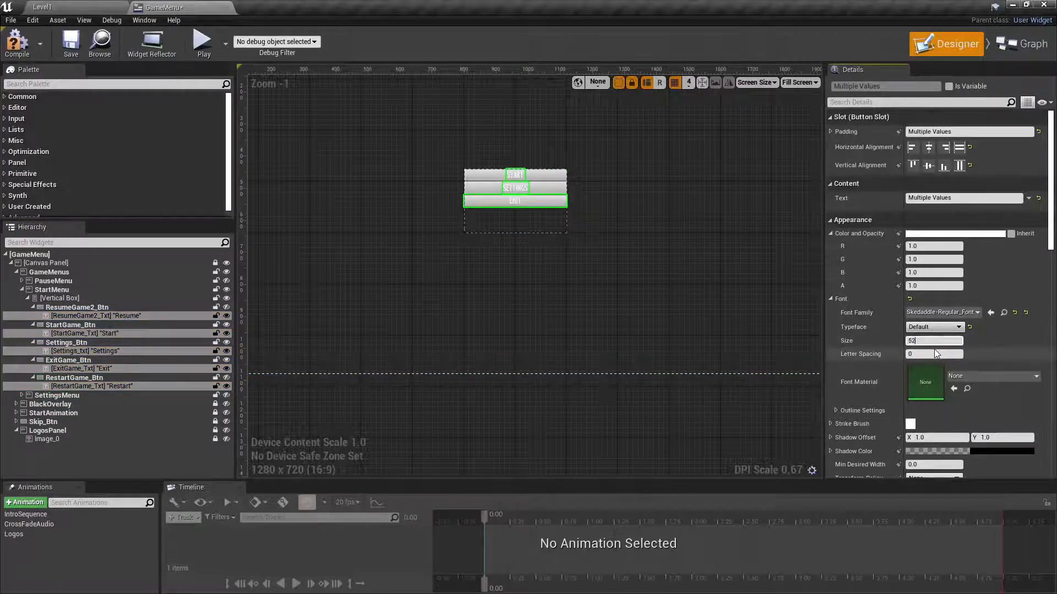
type("52")
left_click(927, 354)
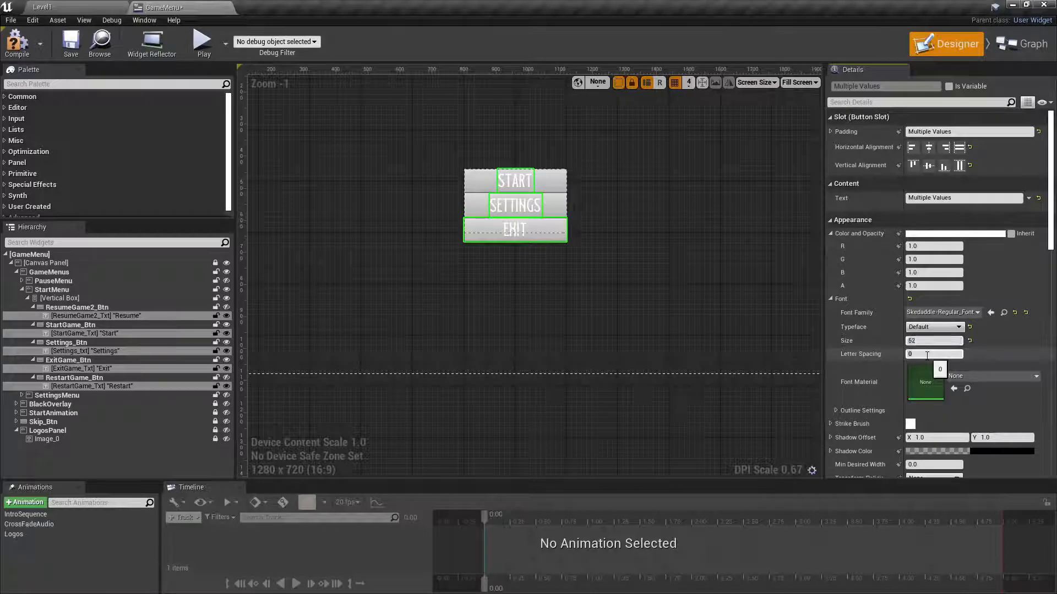
type("60")
key("Return")
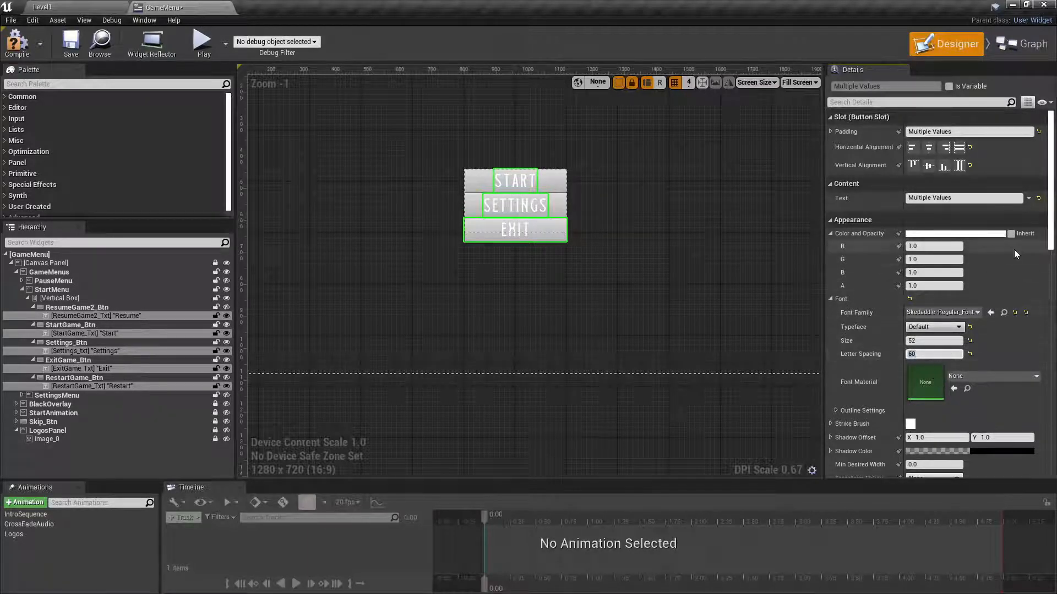
left_click_drag(1053, 225, 1053, 250)
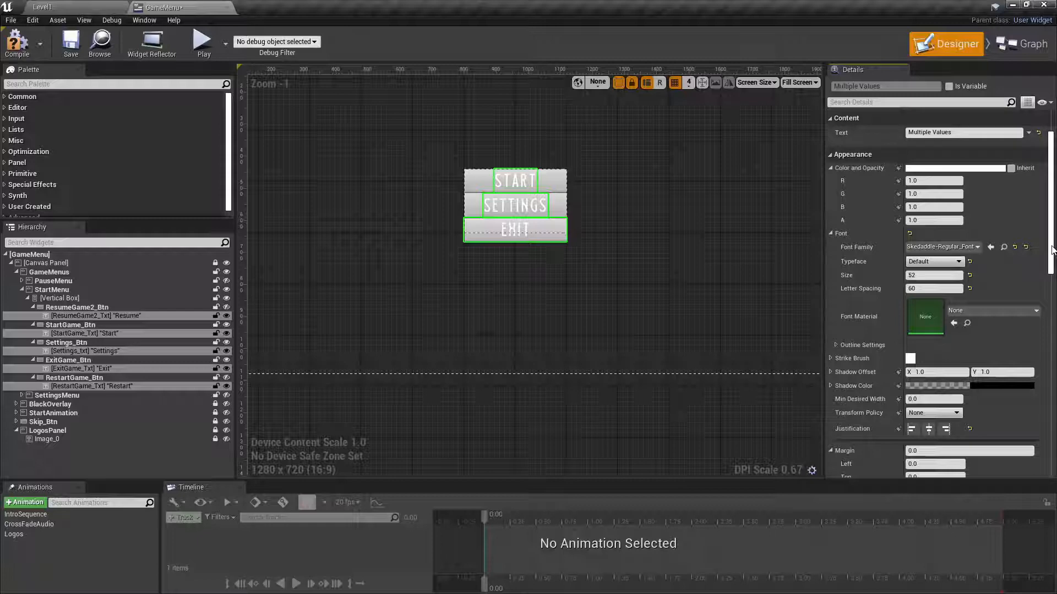
scroll(1053, 250, "down", 2)
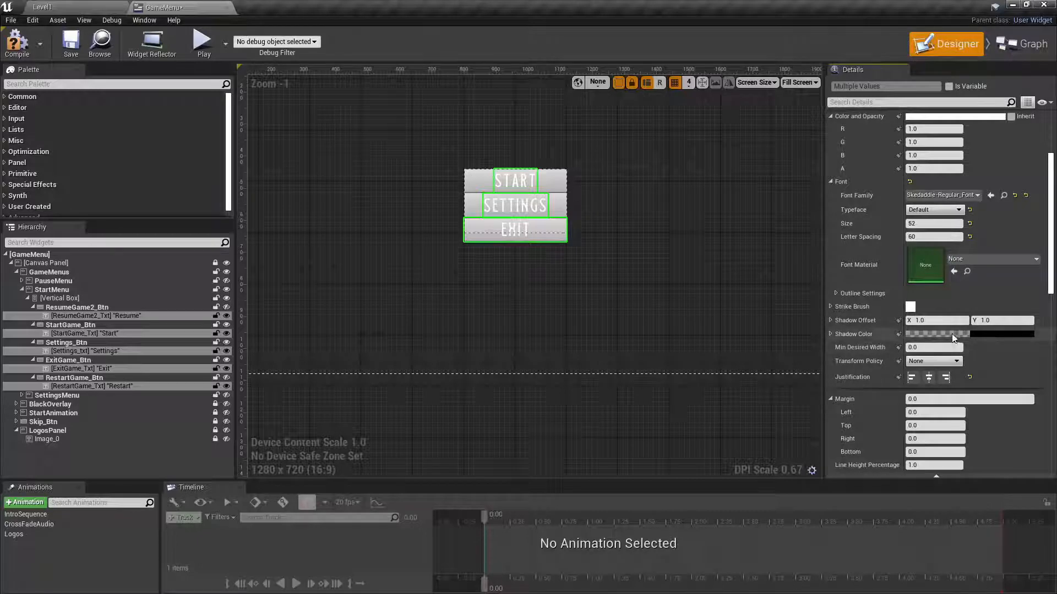
left_click(920, 334)
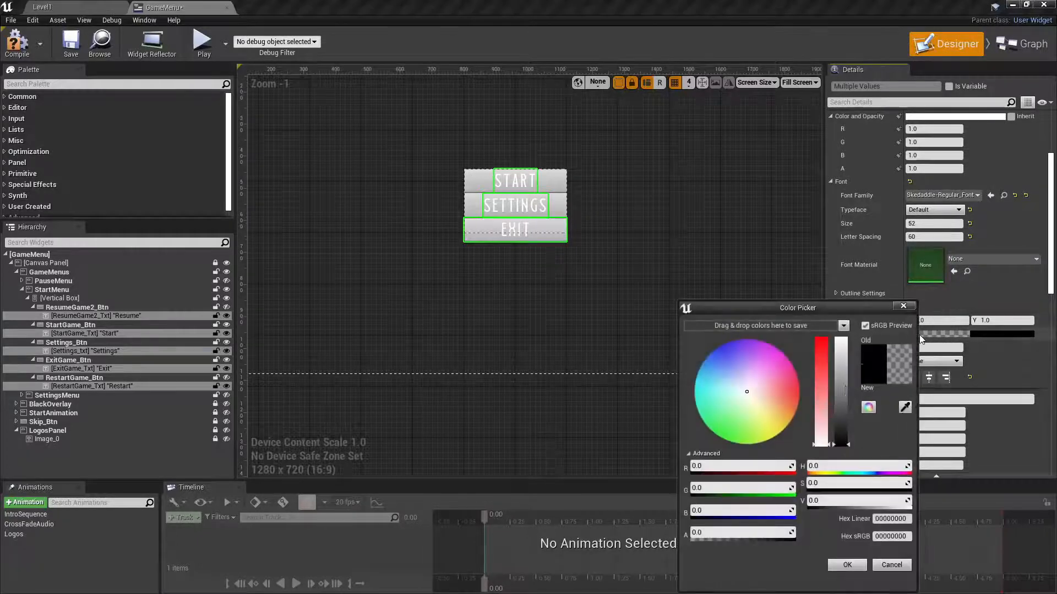
mouse_move(849, 444)
left_mouse_down()
mouse_move(847, 424)
mouse_move(848, 447)
left_mouse_up()
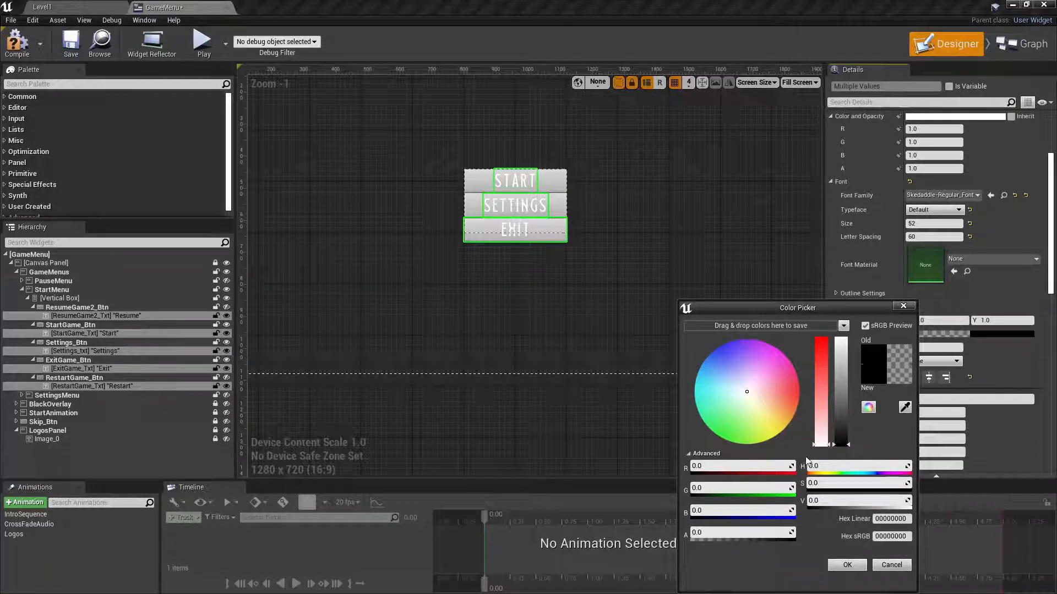
left_click(847, 565)
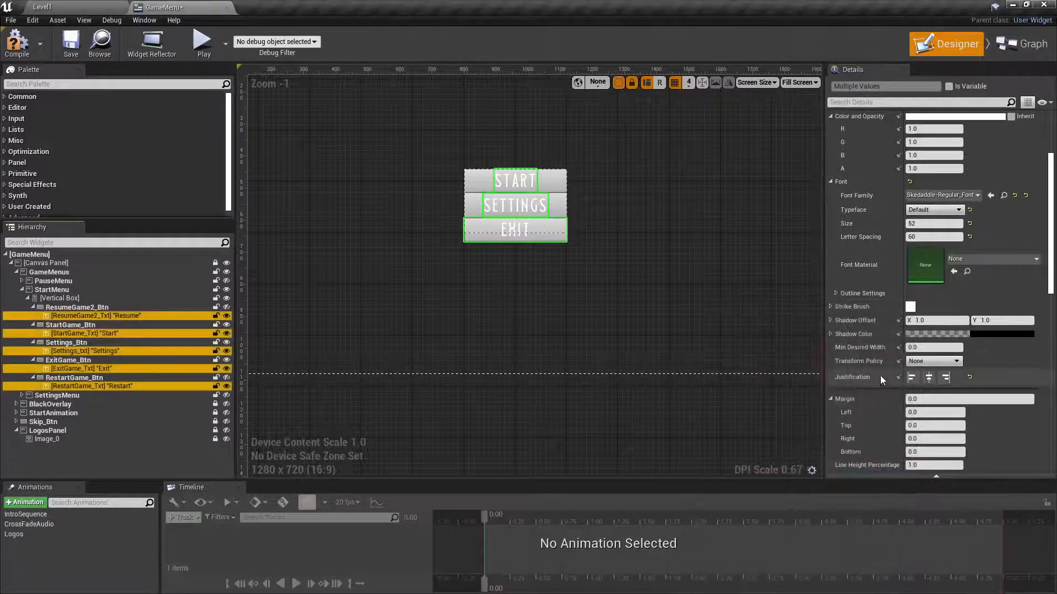
- Expand the Shadow Color channels of the five button texts and set the alpha to 1
left_click(830, 333)
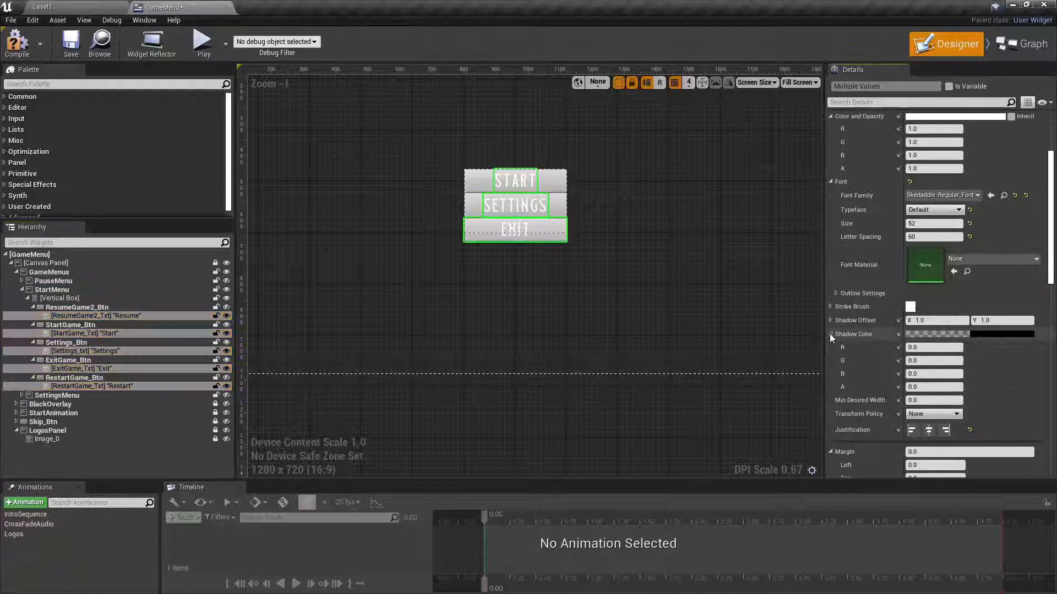
left_click(922, 387)
type("1")
key("Return")
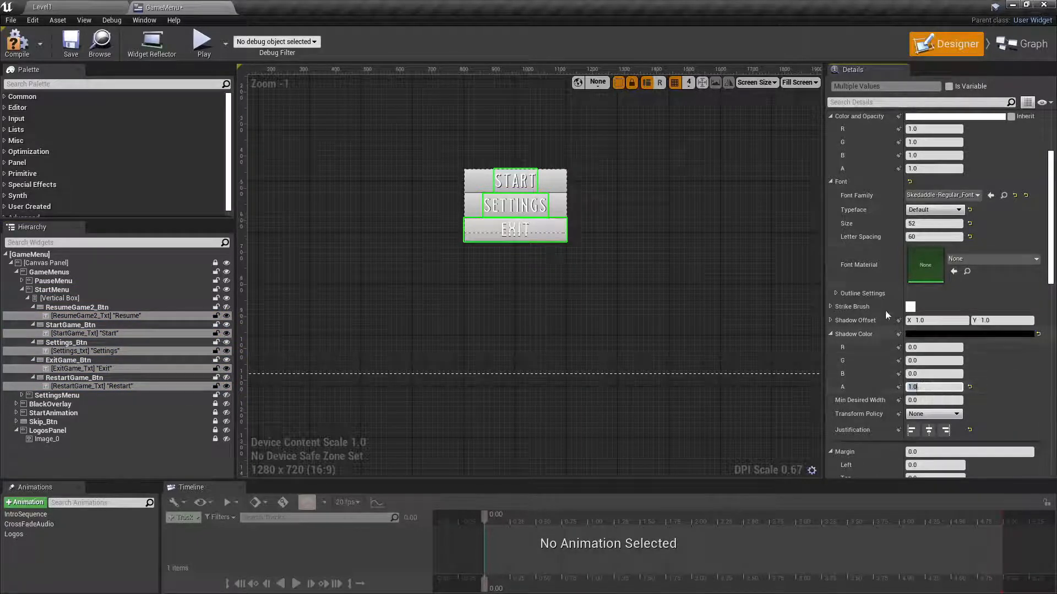
- Set the shadow offset of the five button texts to X 4 and Y 4
left_click(930, 320)
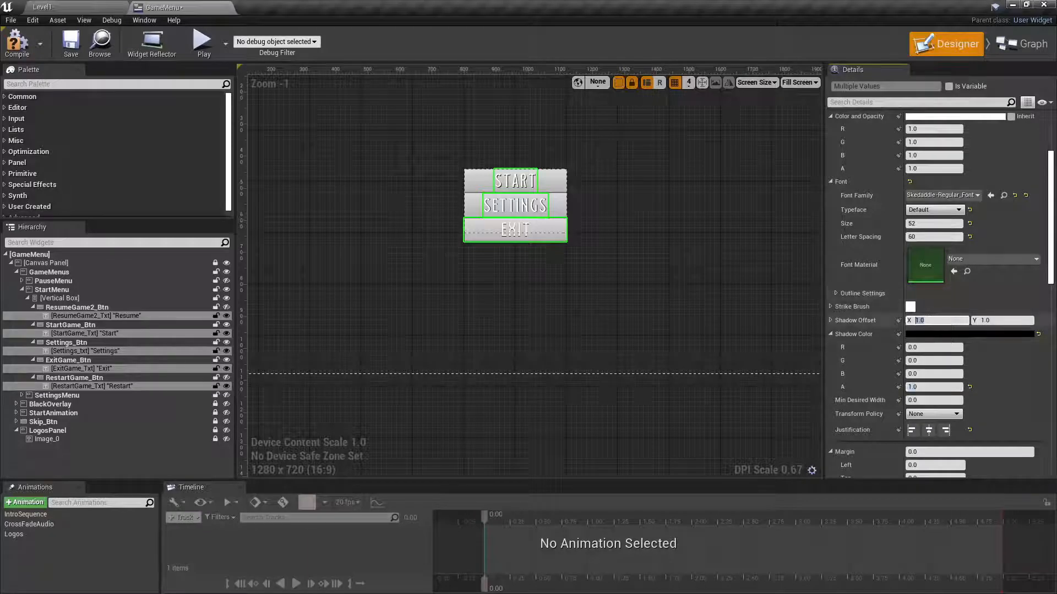
type("4")
key("Return")
left_click(992, 320)
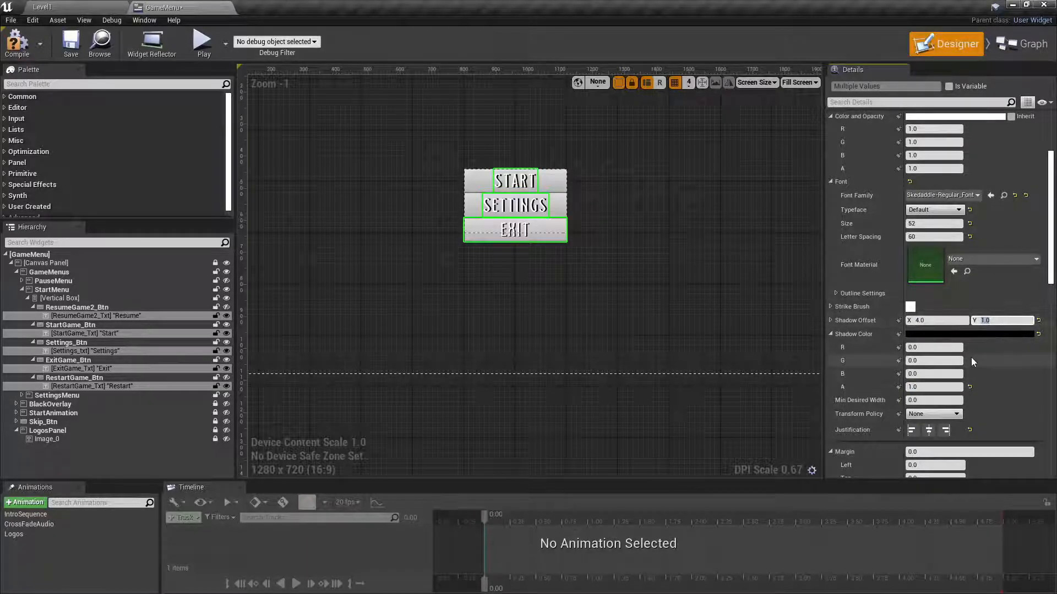
type("4")
key("Return")
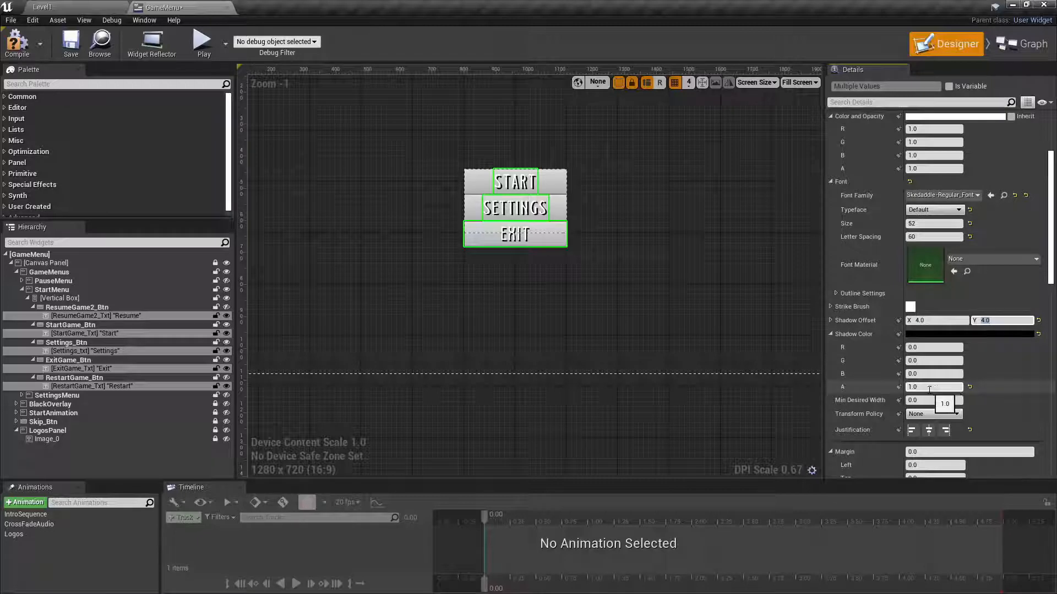
- Make the Resume, Start, Settings, Exit and Restart button backgrounds transparent by setting their Background Color alpha to 0
scroll(889, 218, "up", 1)
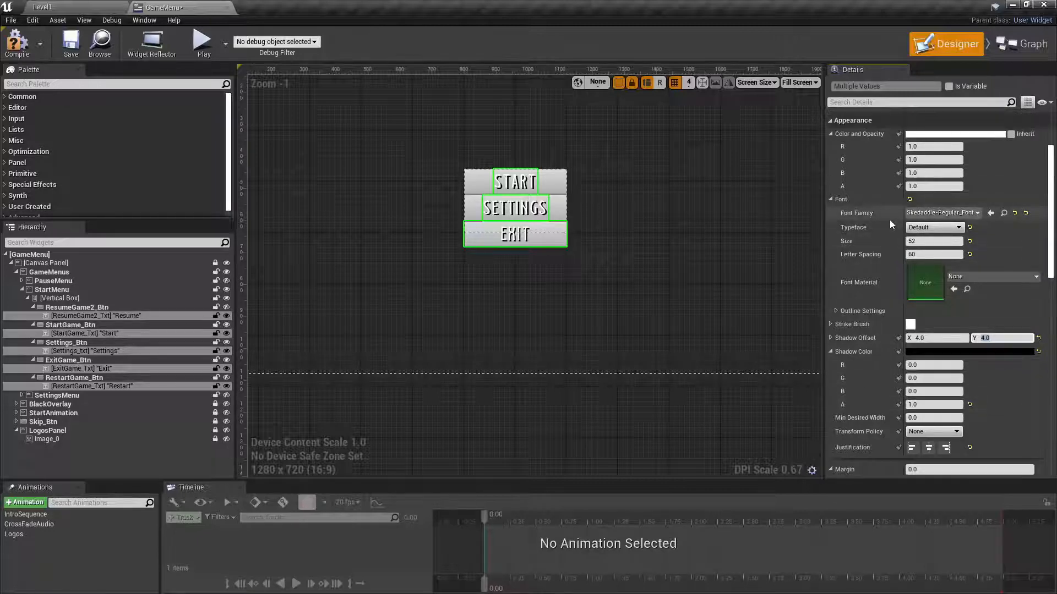
left_click_drag(61, 298, 65, 306)
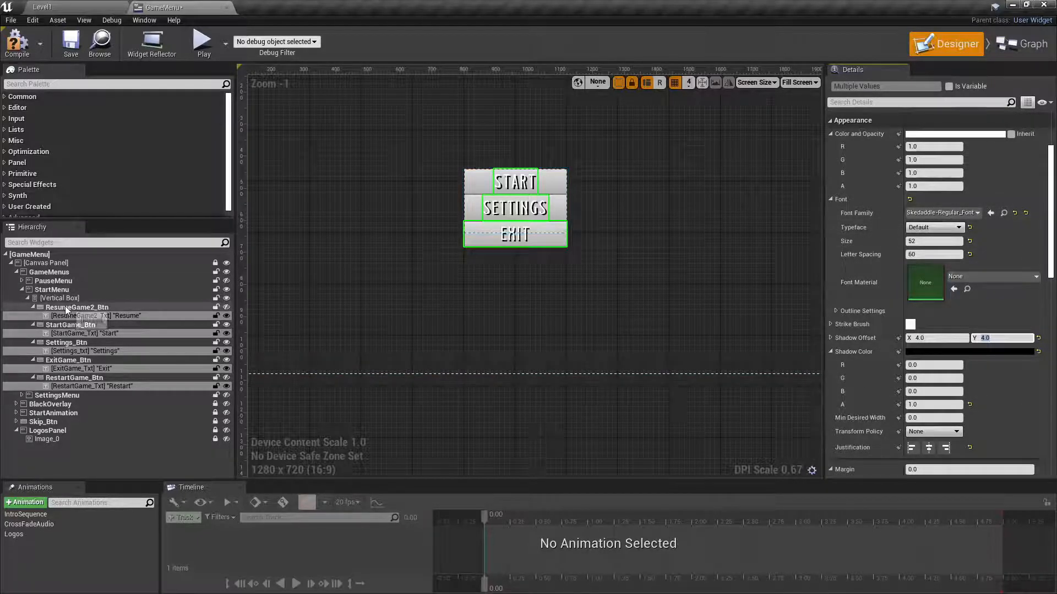
left_click(67, 307)
left_click(69, 325, "ctrl")
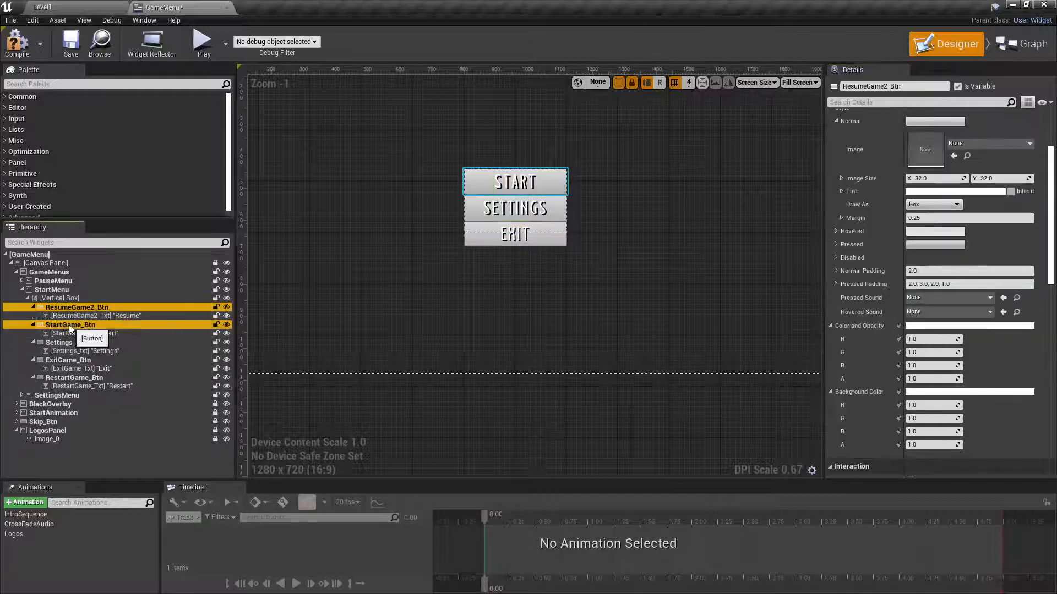
left_click(66, 342, "ctrl")
left_click(68, 360, "ctrl")
left_click(74, 378, "ctrl")
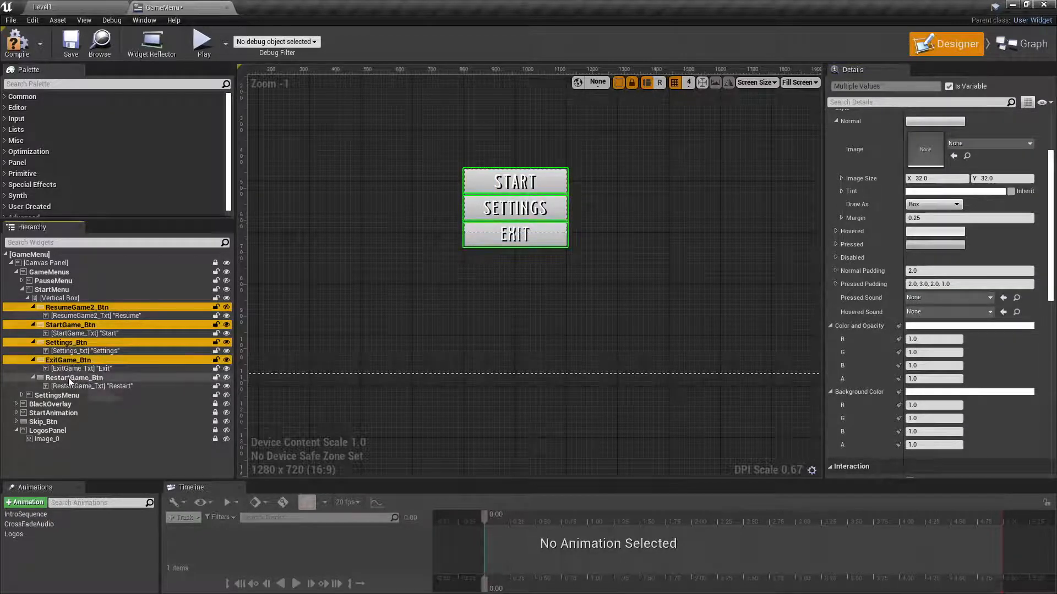
left_click(927, 445)
type("0")
key("Return")
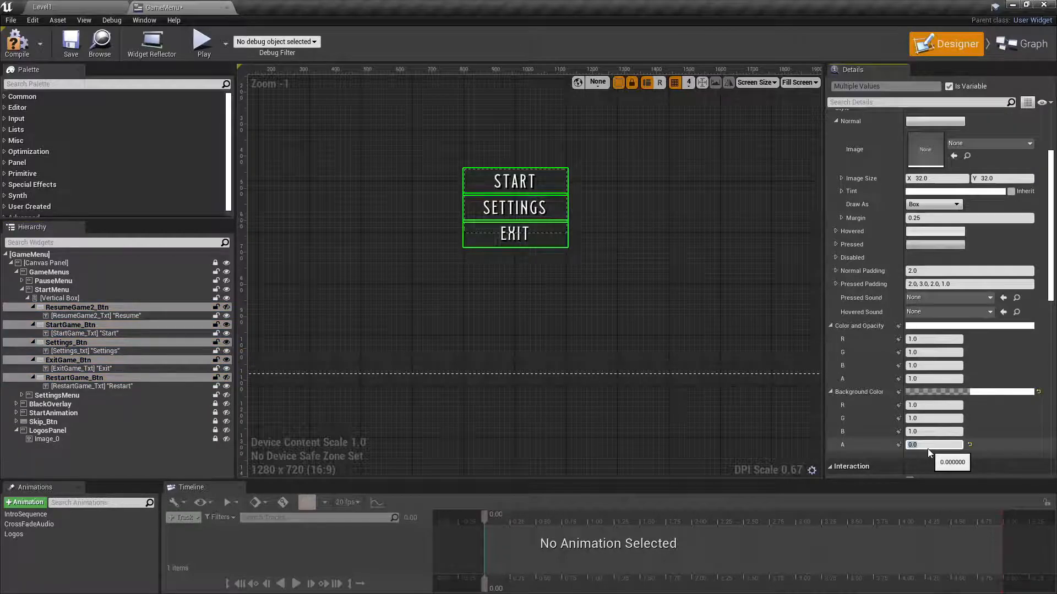
left_click(395, 302)
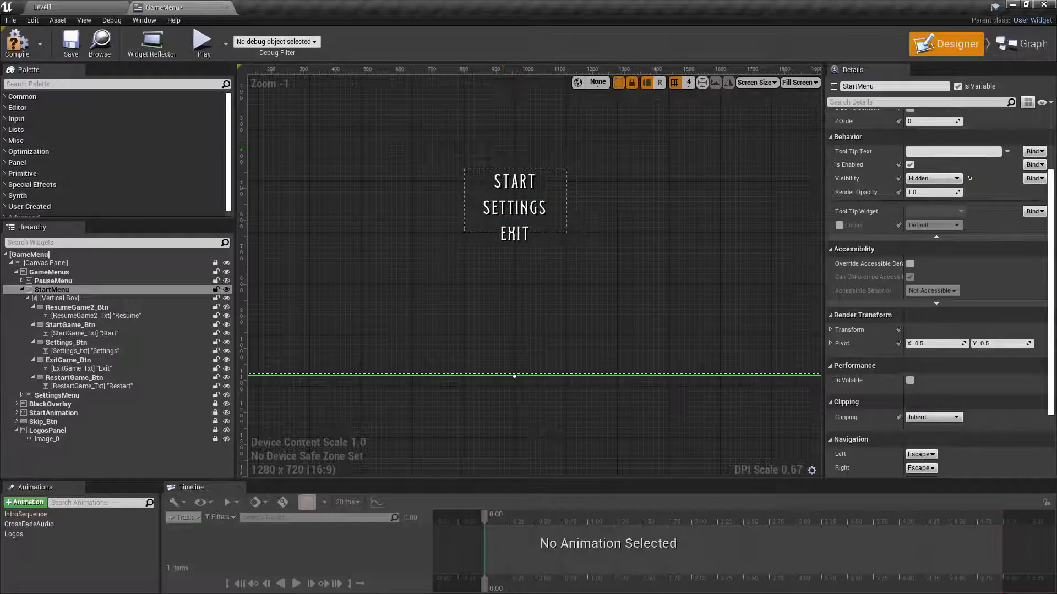
- Save the GameMenu widget and play the game, skipping the intro to check the start menu, then close the preview
left_click(71, 41)
left_click(202, 42)
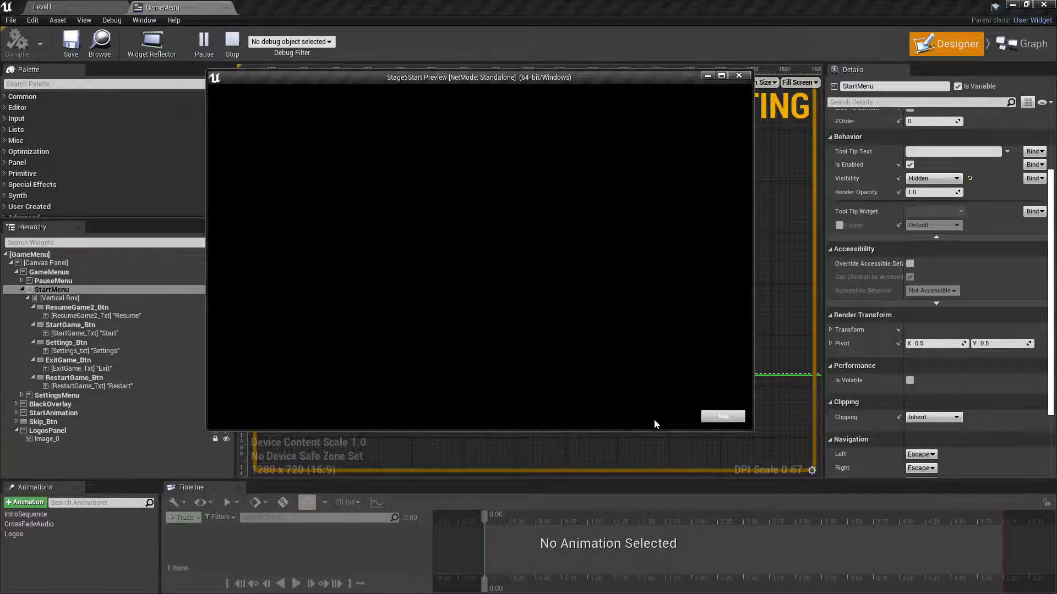
left_click(721, 417)
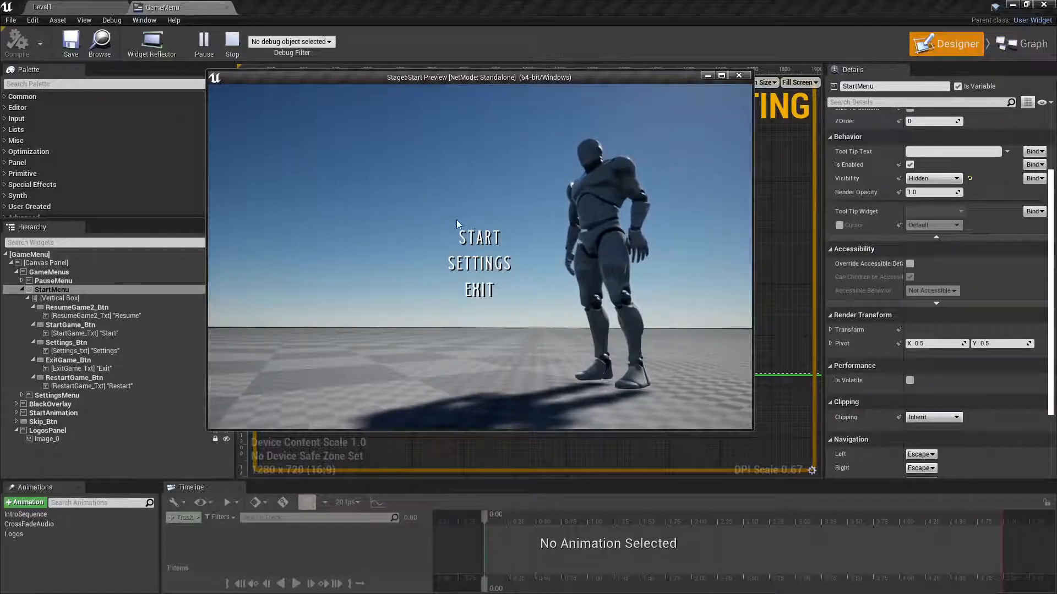
left_click(739, 76)
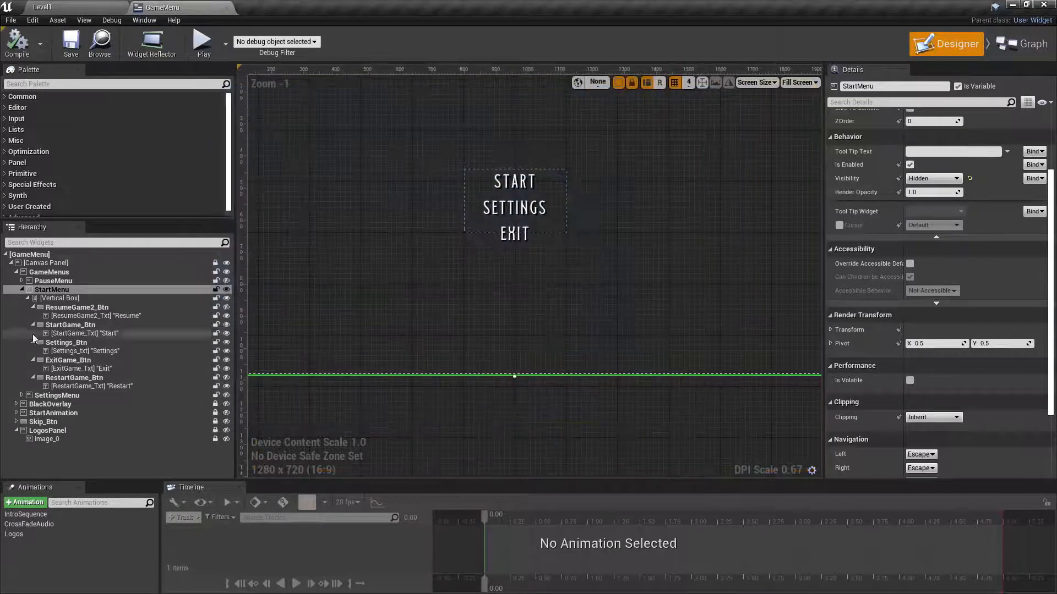
- Add a Horizontal Box as the first child of the StartMenu's Vertical Box, above ResumeGame2_Btn
left_click(52, 299)
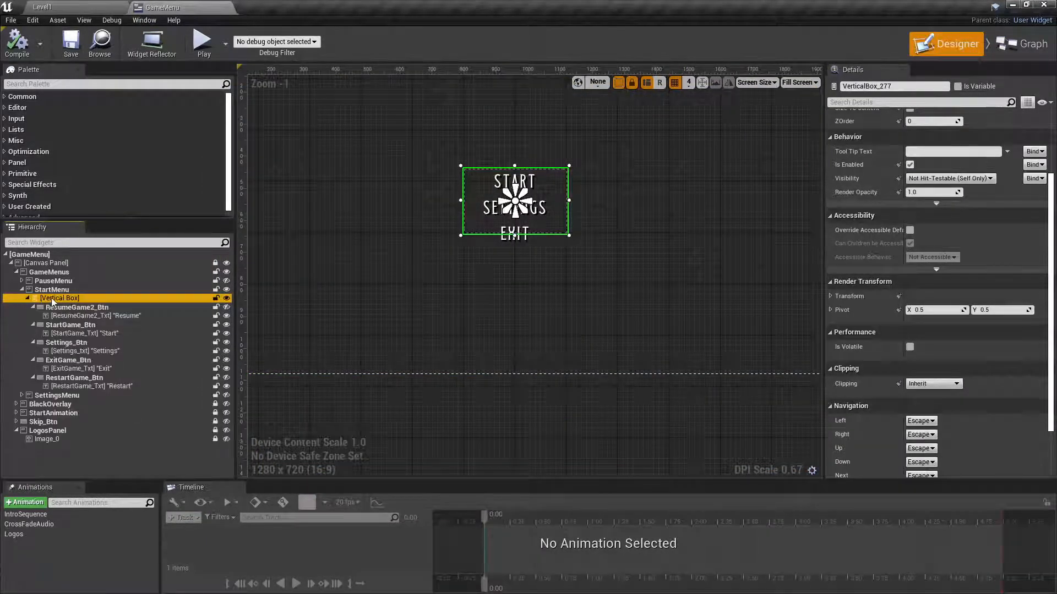
left_click(33, 83)
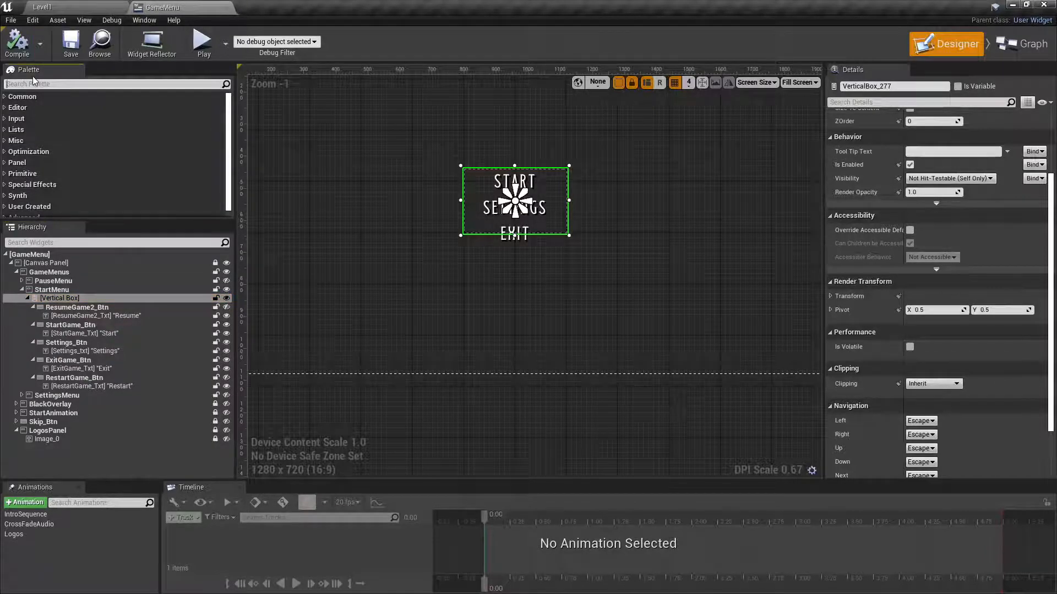
type("hor")
left_click(50, 107)
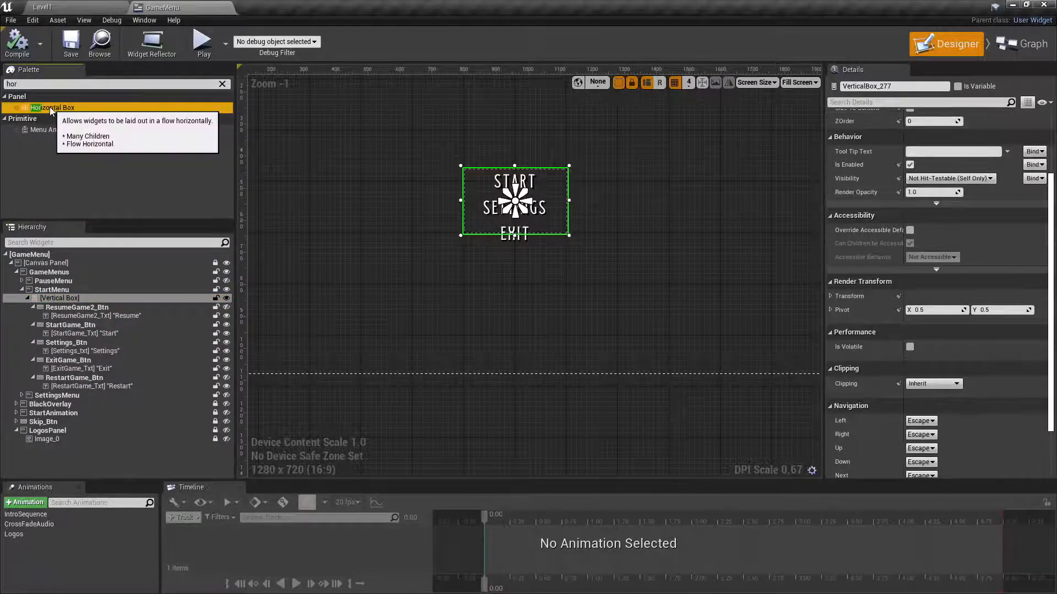
left_click_drag(50, 107, 76, 301)
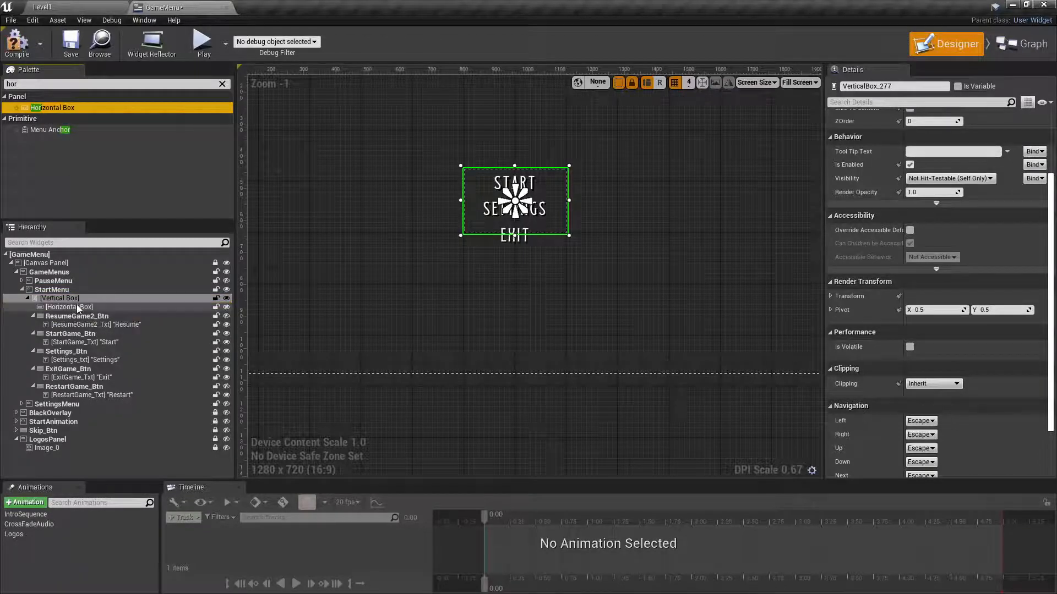
- Collapse the five start menu buttons in the hierarchy and add a second Horizontal Box below RestartGame_Btn
left_click(33, 316)
left_click(32, 325)
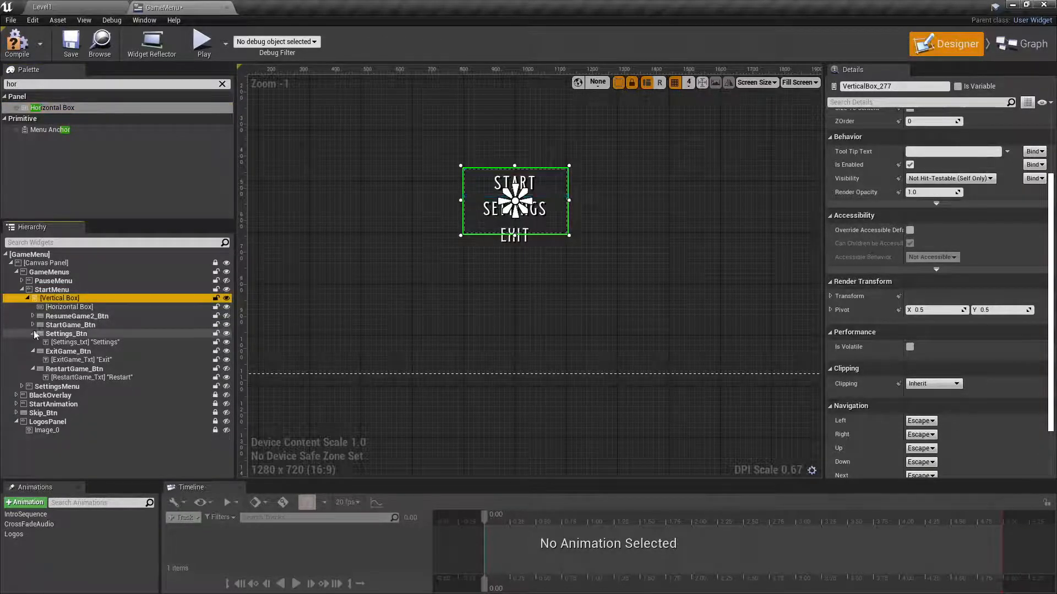
left_click(33, 333)
left_click(33, 343)
left_click(33, 351)
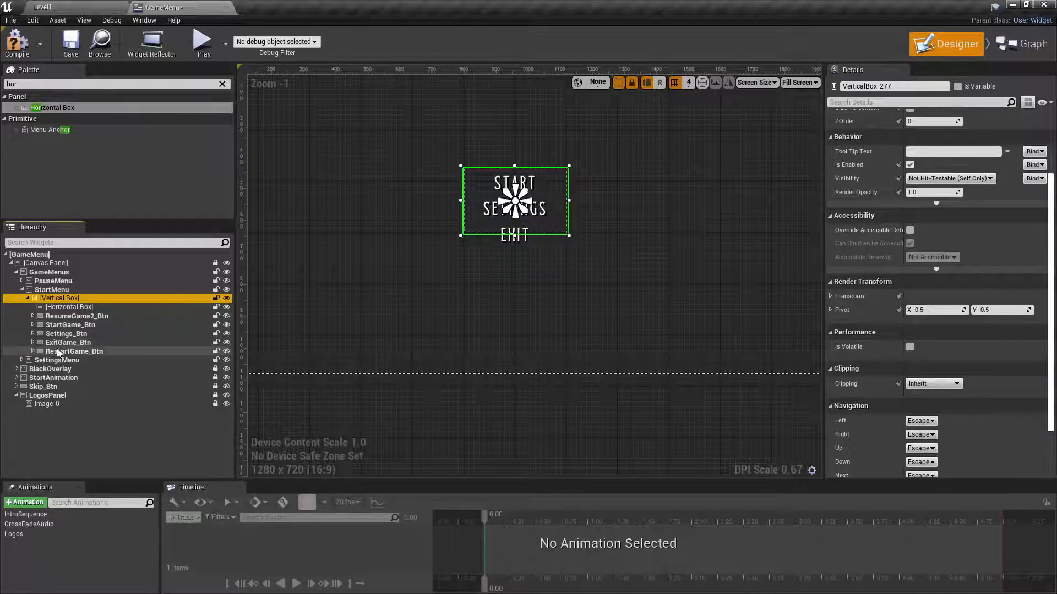
left_click_drag(52, 108, 63, 359)
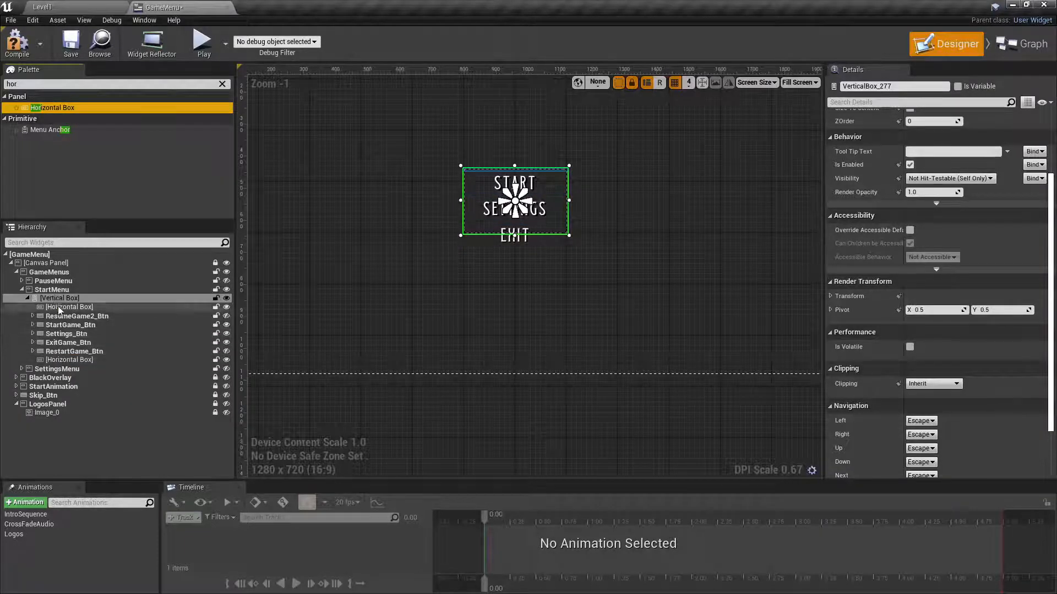
left_click(58, 307)
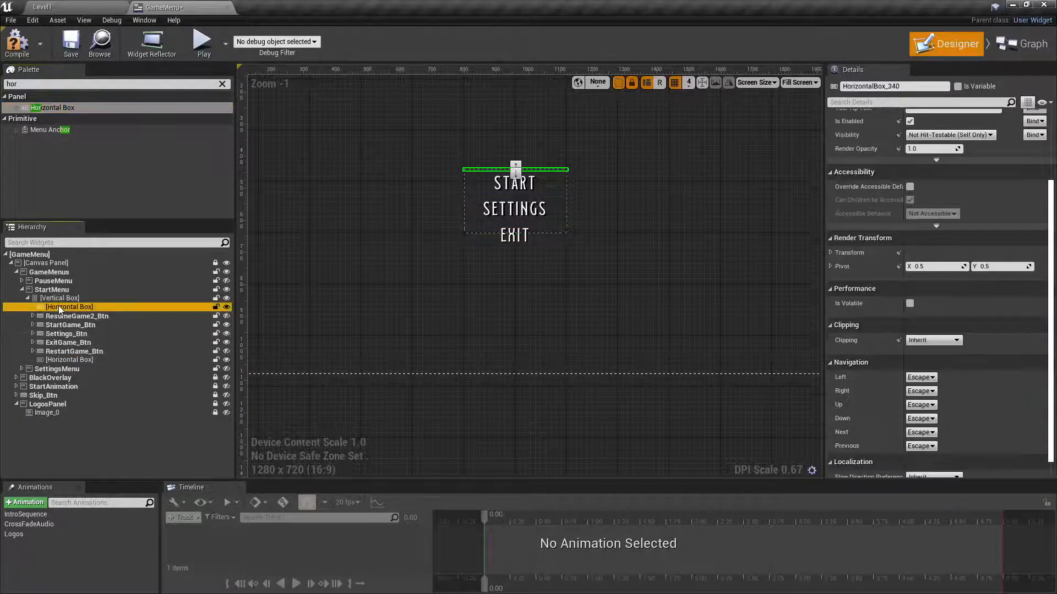
left_click(65, 360)
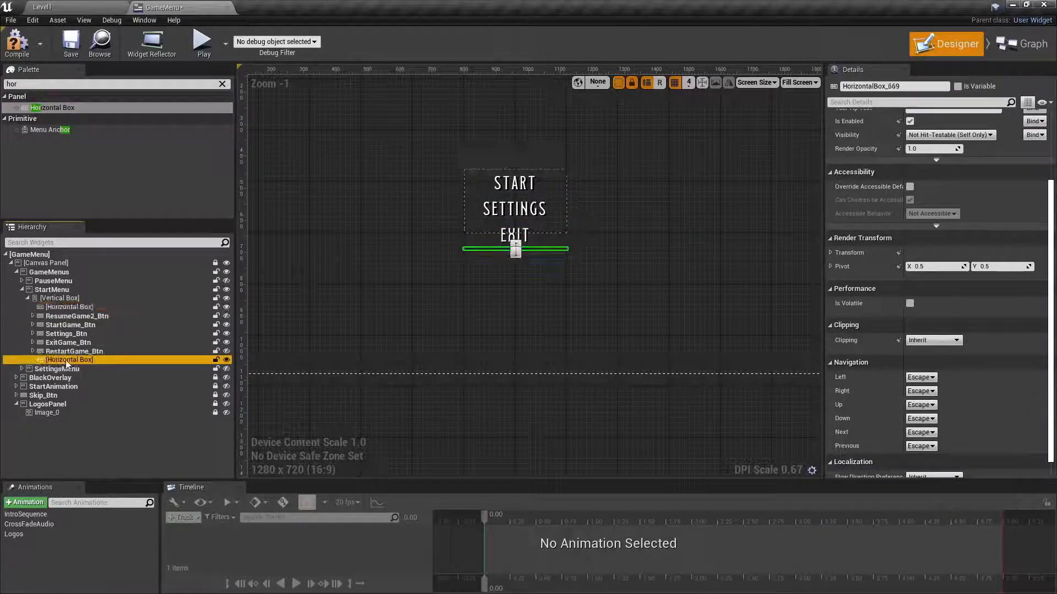
- Place the Menu-Top texture from the Images/MenuUIElemnets folder as an image inside the upper Horizontal Box
left_click(66, 306)
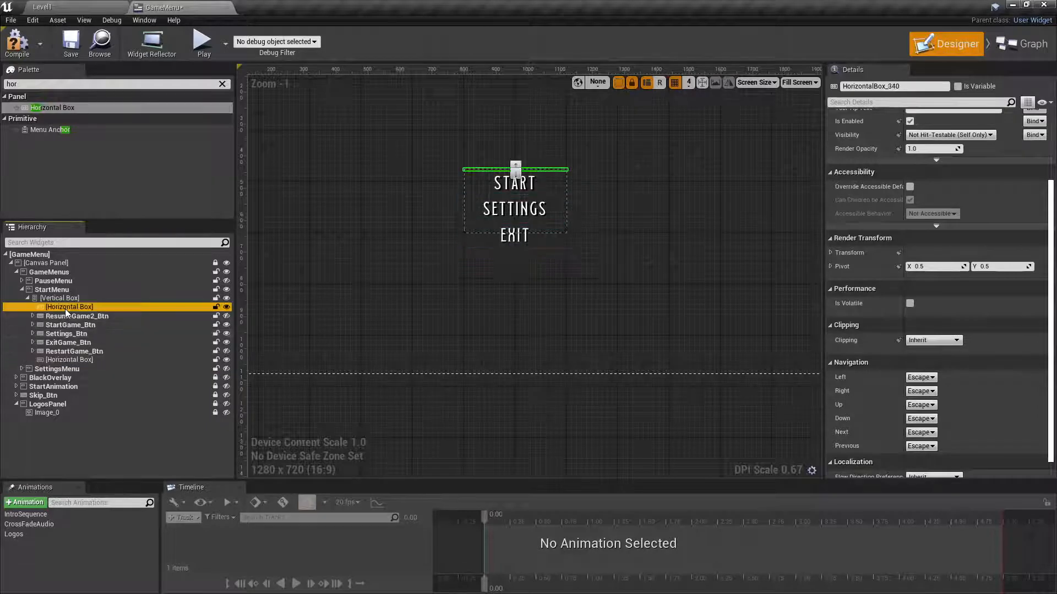
left_click(53, 8)
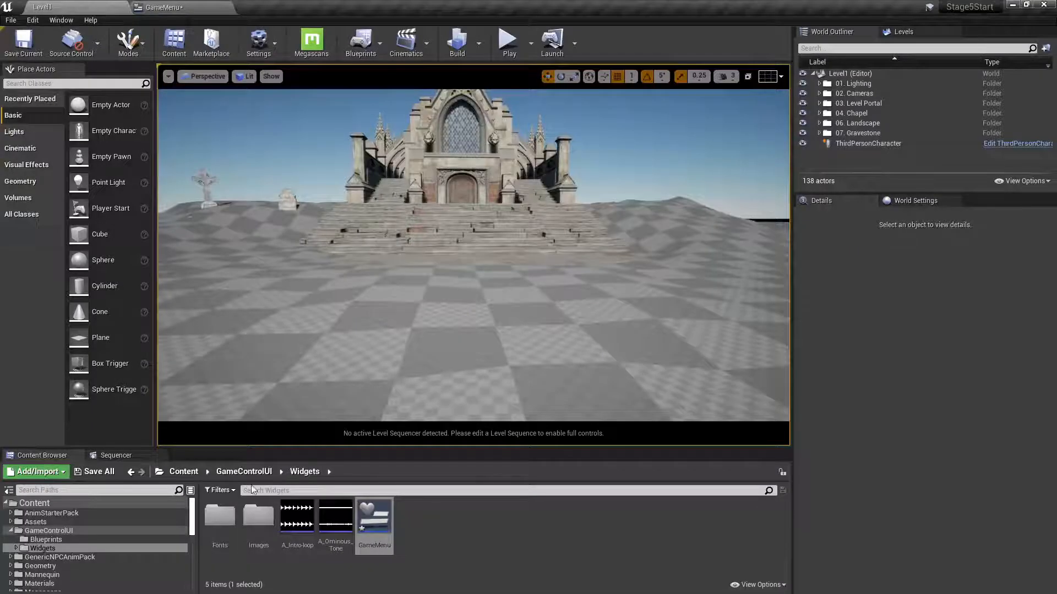
left_click(258, 520)
double_click(259, 520)
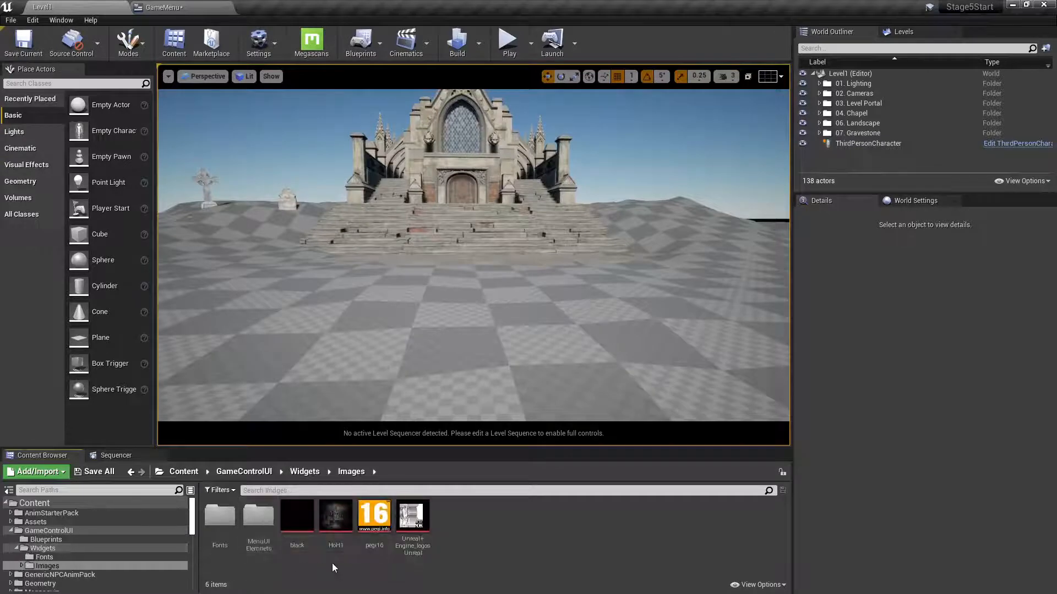
double_click(259, 518)
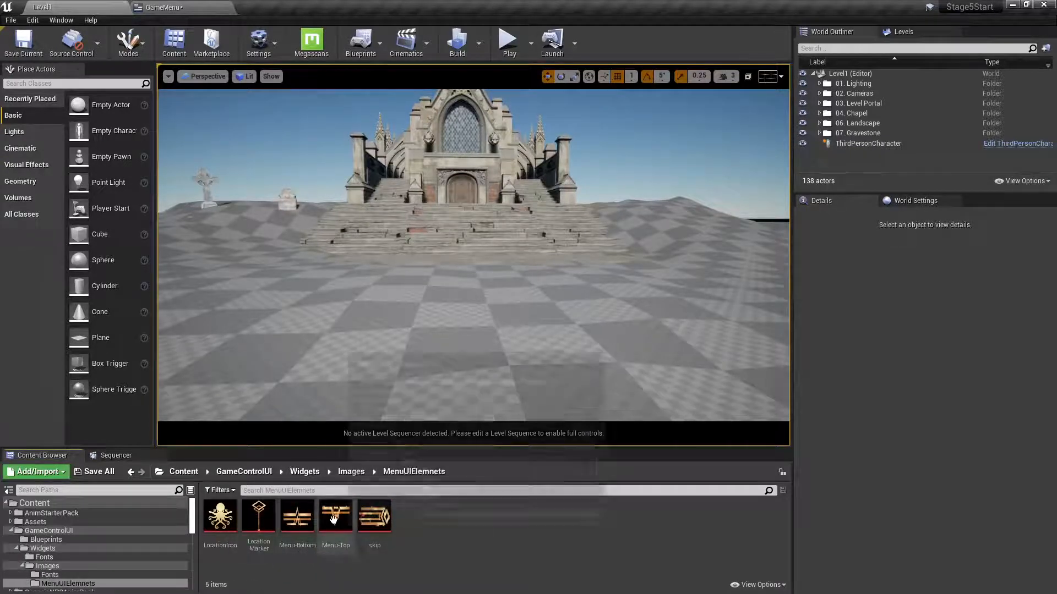
left_click_drag(334, 519, 468, 166)
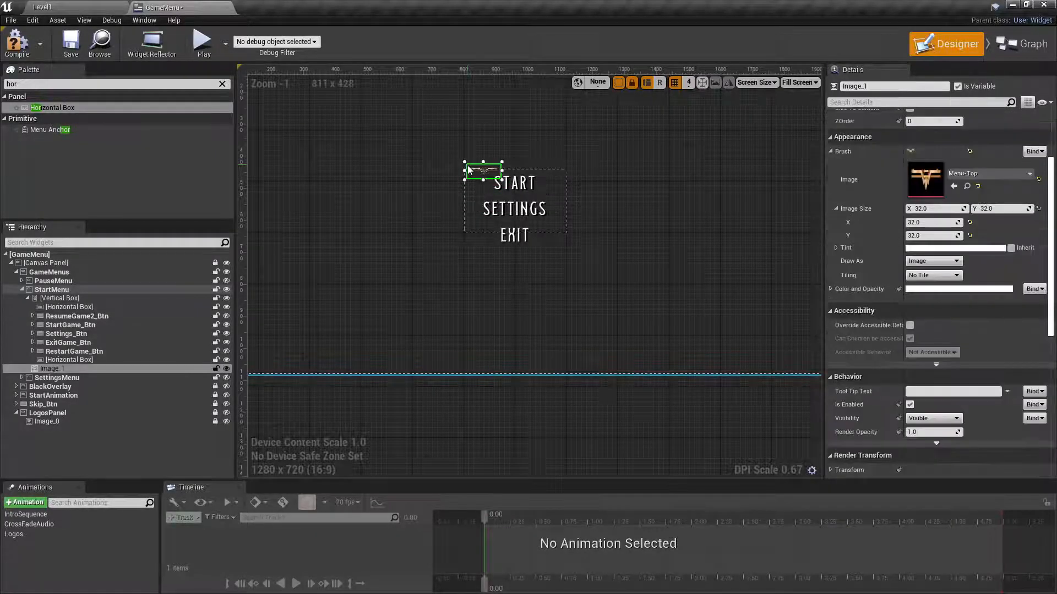
left_click_drag(55, 368, 71, 314)
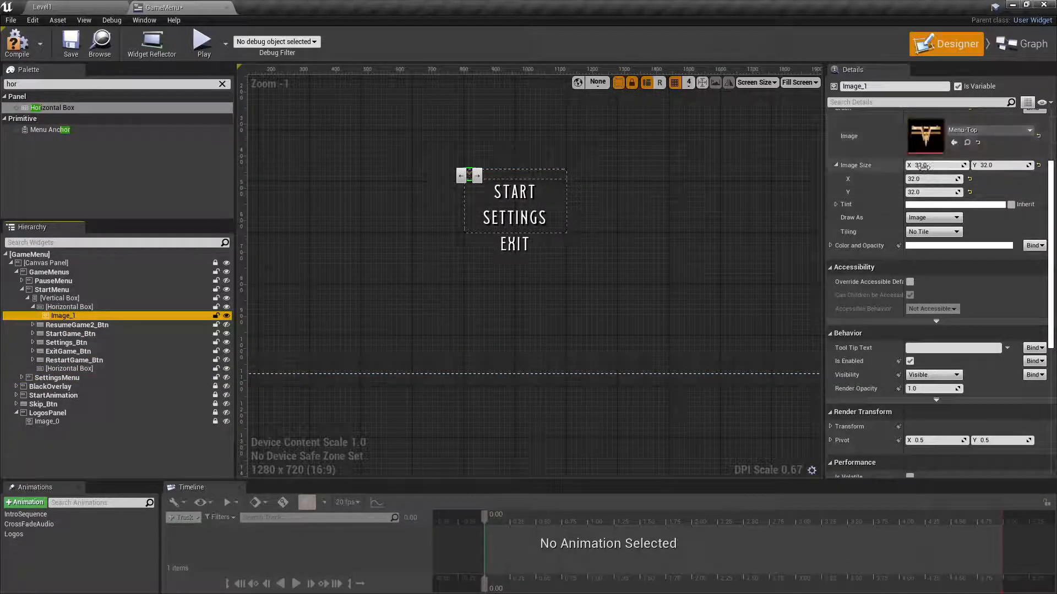
- Set the Menu-Top image's slot size to Fill and its image size to X 200 and Y 40
scroll(907, 223, "up", 3)
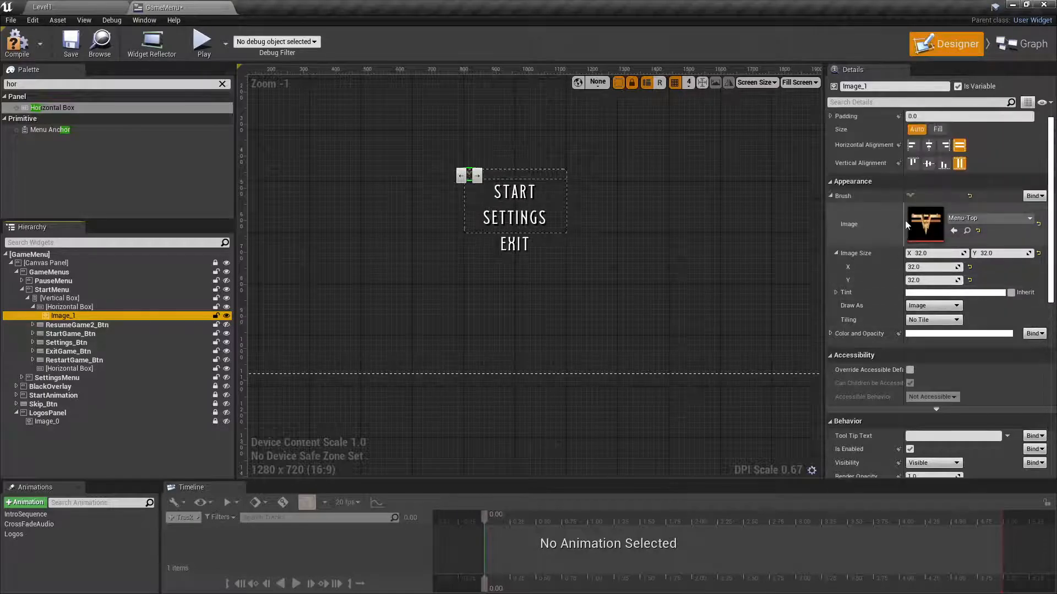
left_click(938, 129)
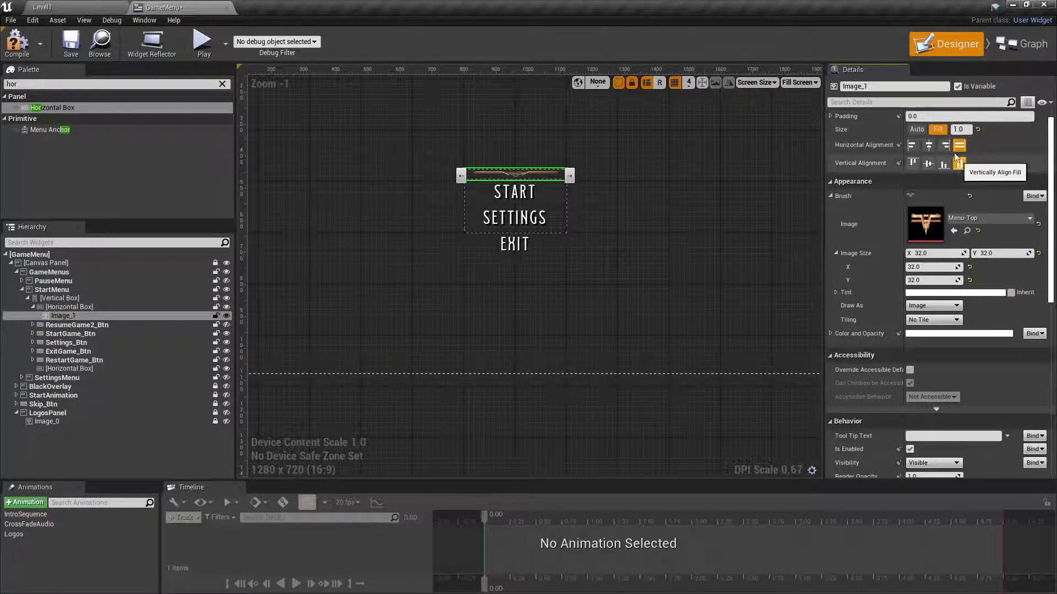
left_click(924, 253)
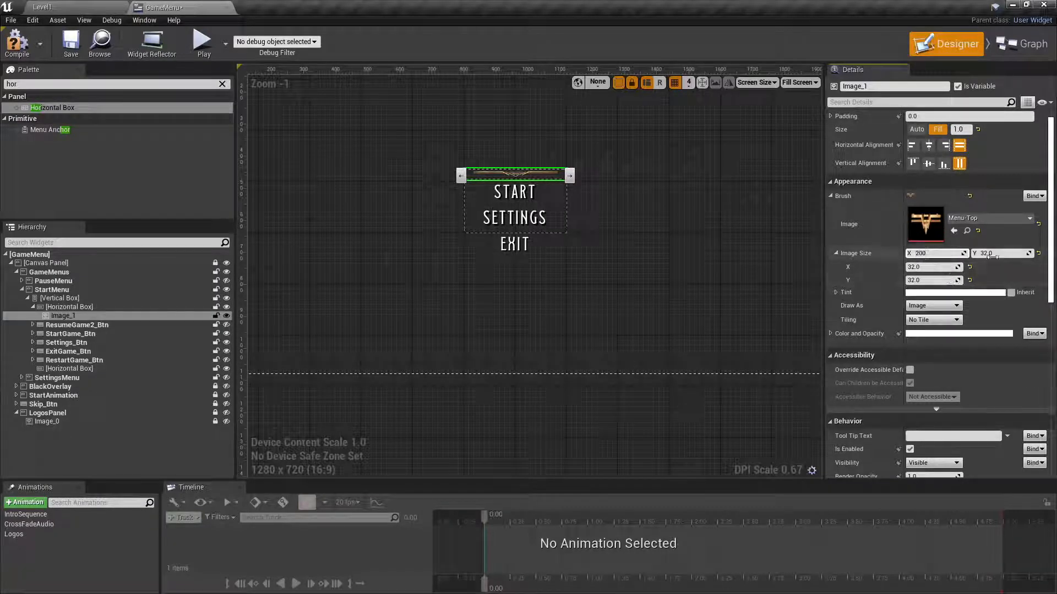
key("Tab")
type("400")
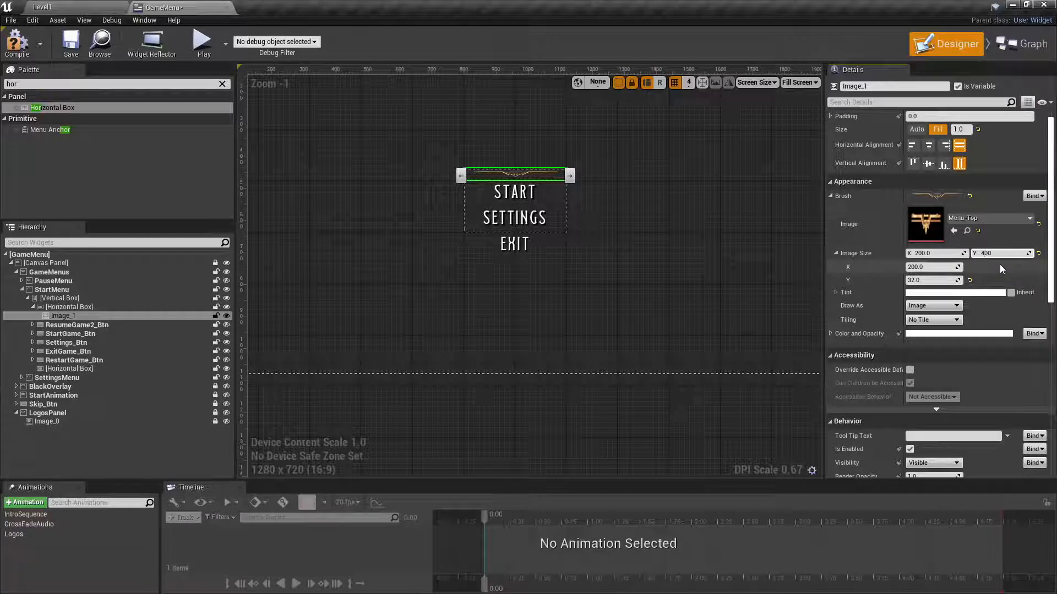
key("Return")
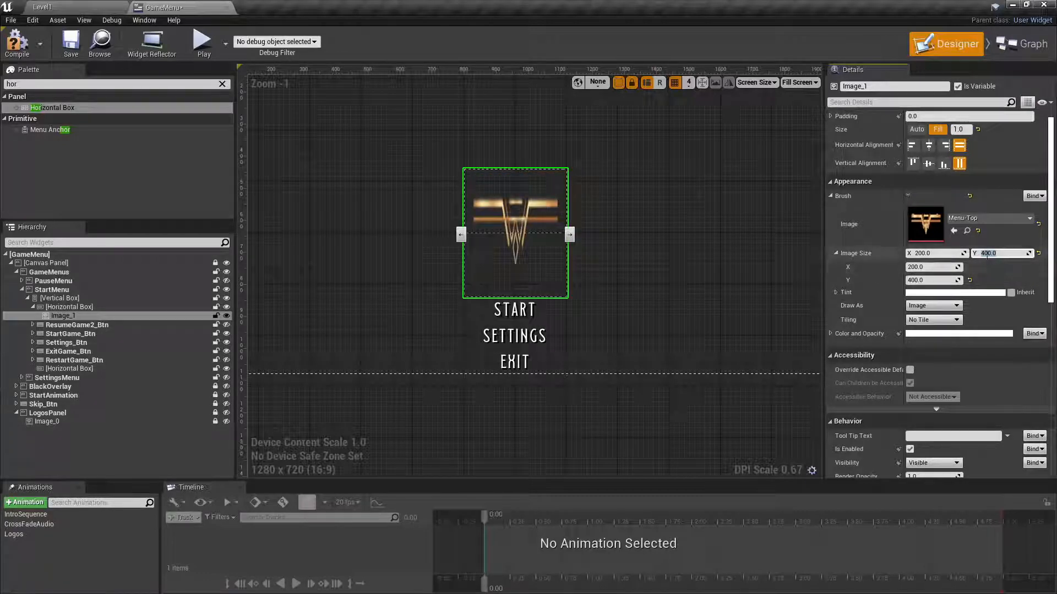
key("Return")
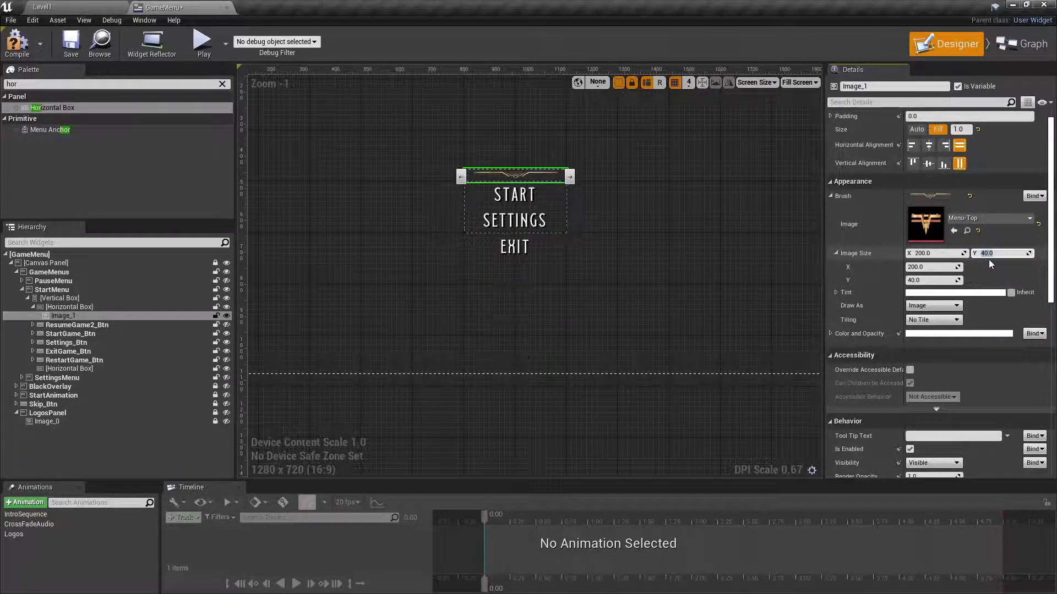
- Center the Menu-Top image horizontally and vertically within its Horizontal Box
left_click(375, 210)
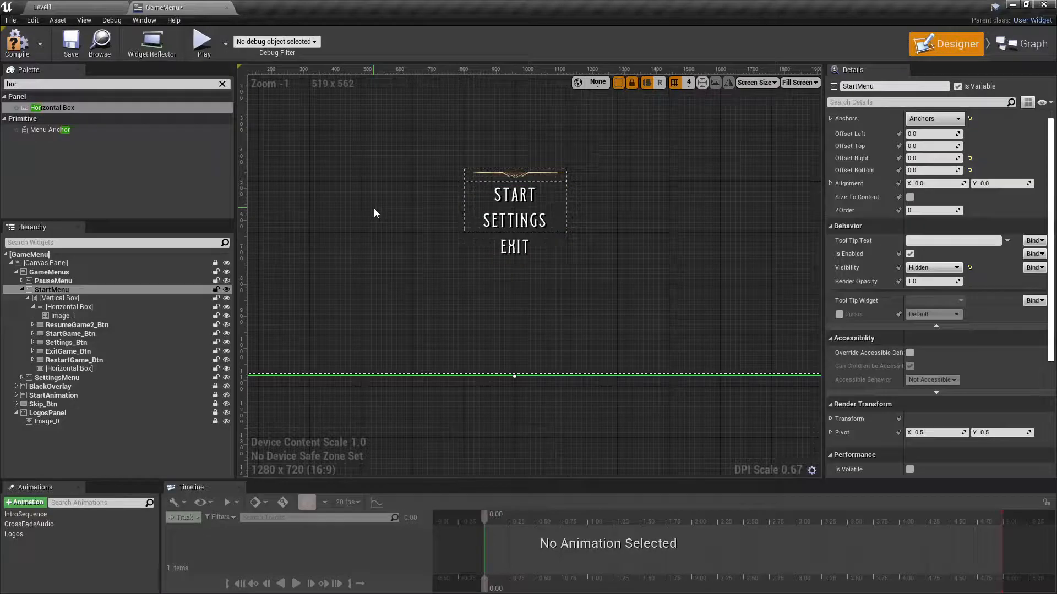
left_click(495, 175)
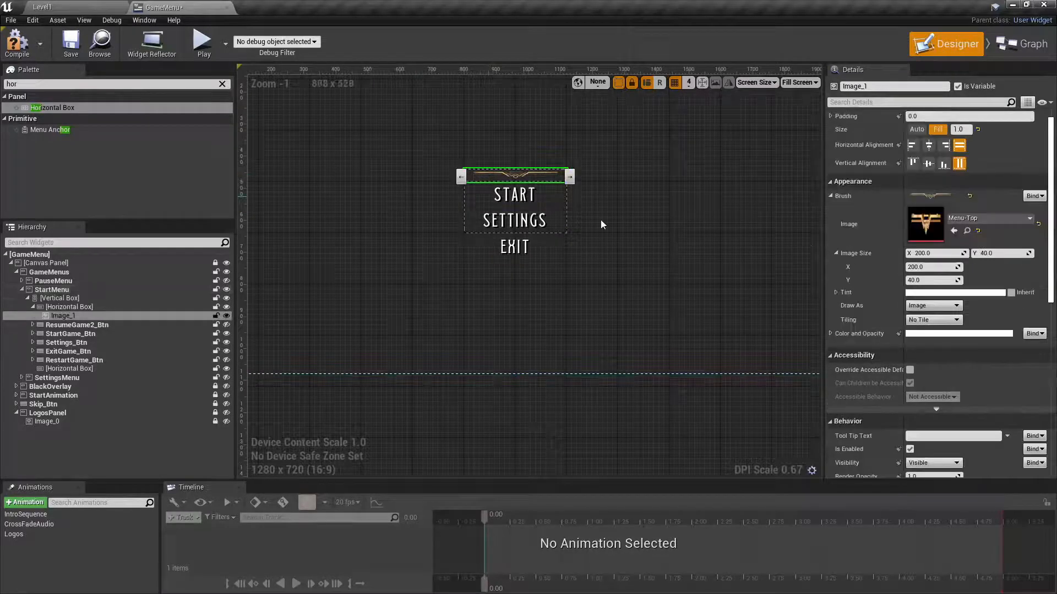
left_click(928, 145)
left_click(929, 164)
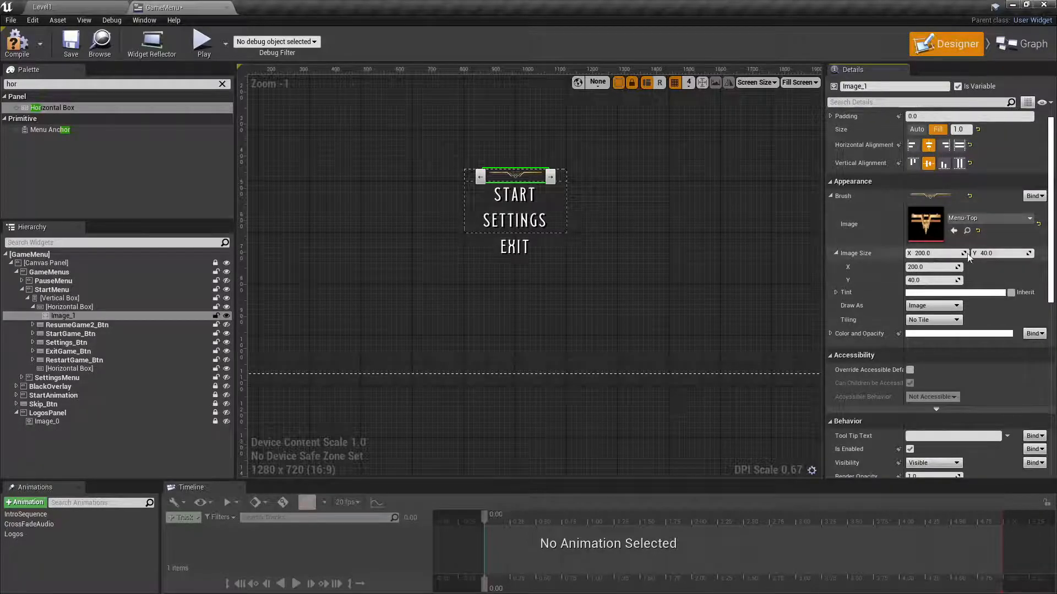
- Open the Menu-Top texture from the Level1 content to check its imported dimensions, and return to the GameMenu widget
left_click(89, 7)
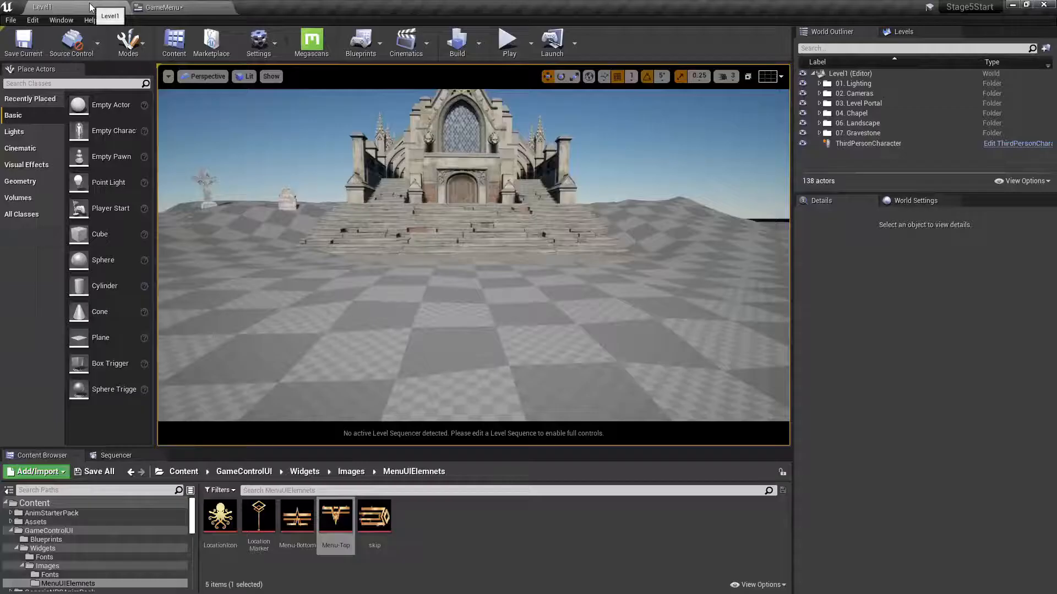
double_click(336, 520)
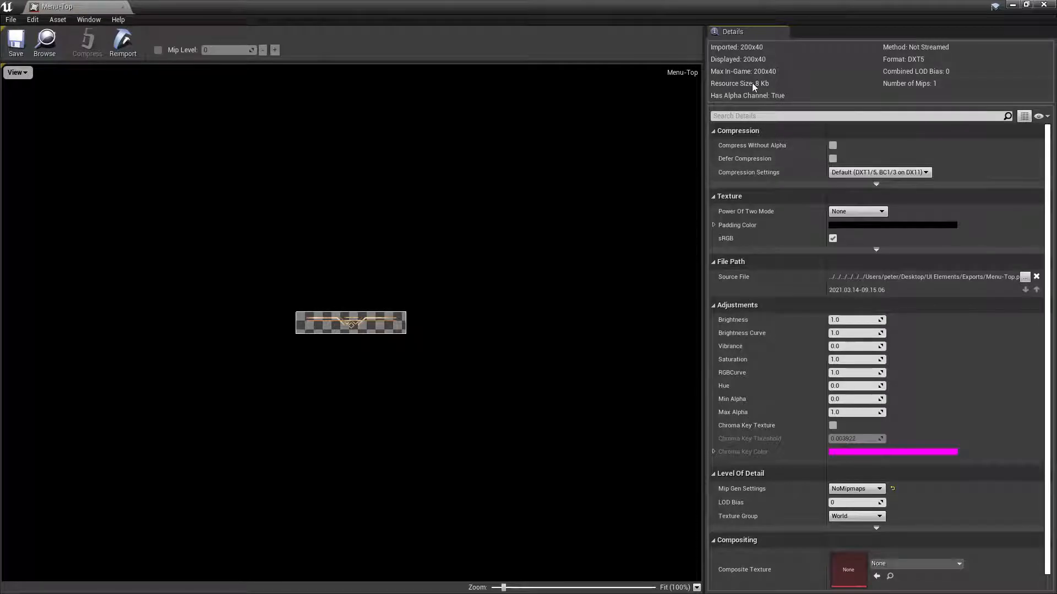
left_click(121, 8)
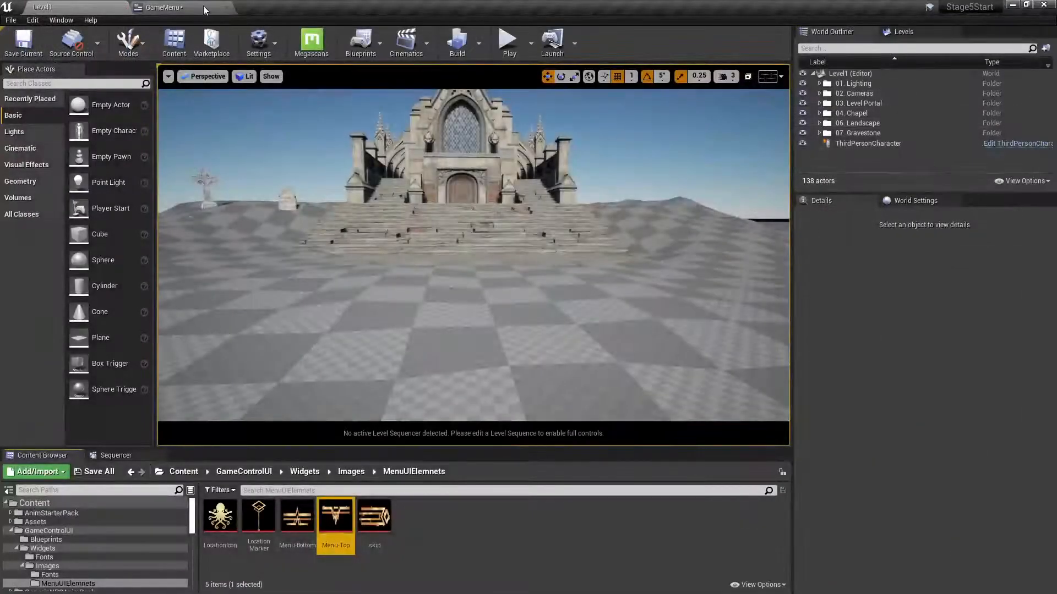
left_click(203, 11)
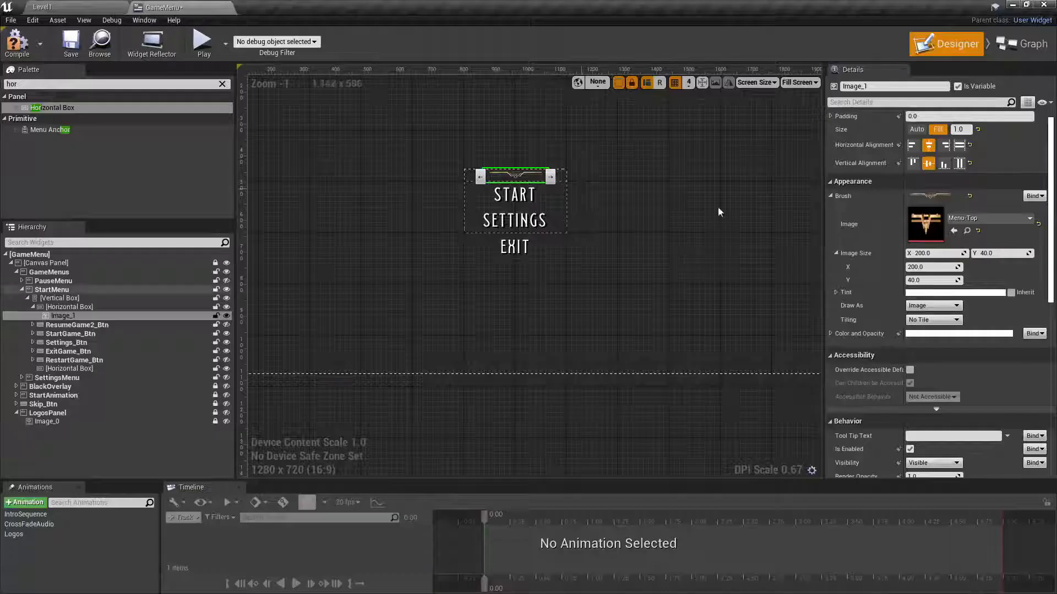
left_click(427, 181)
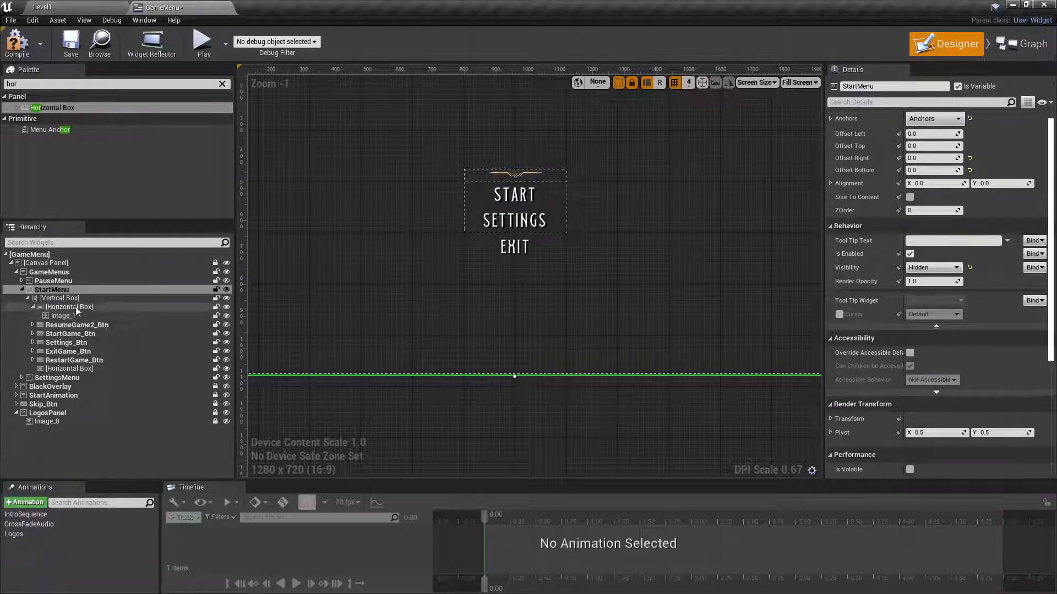
- Place the Menu-Bottom texture as an image inside the lower Horizontal Box of the StartMenu
left_click(67, 369)
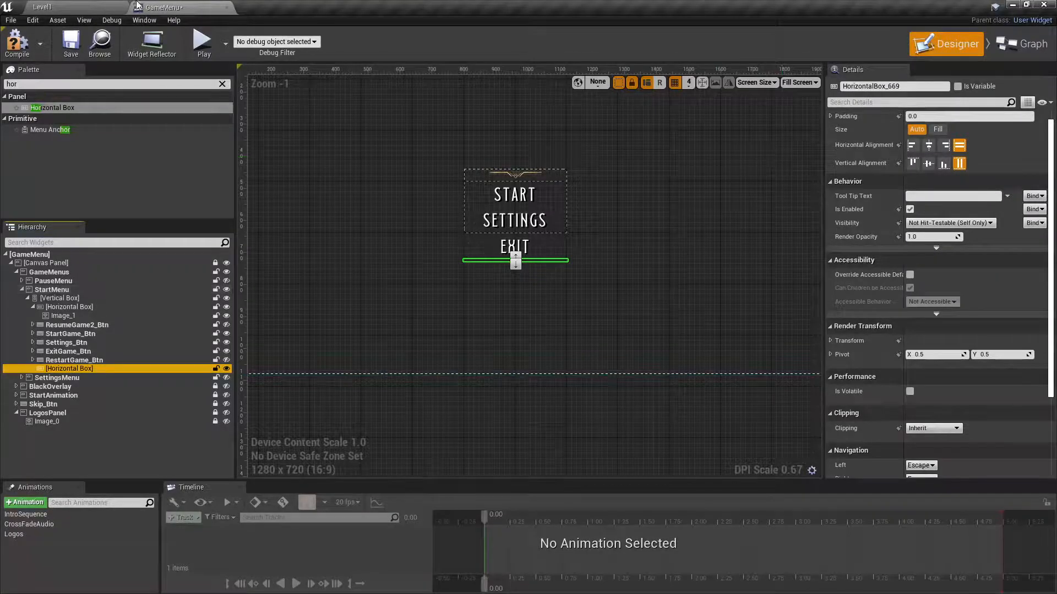
left_click(65, 6)
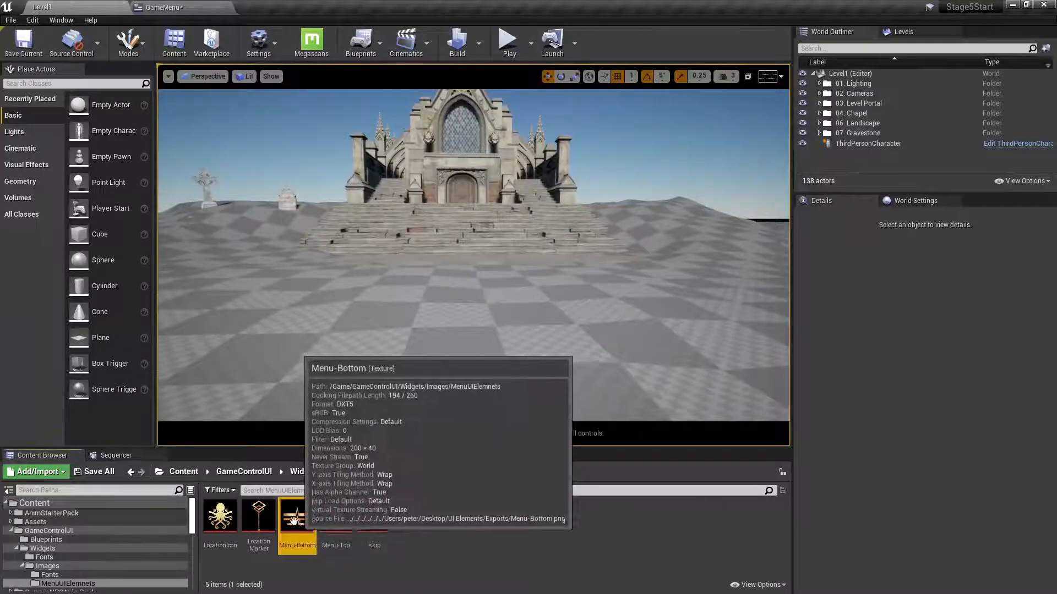
left_click_drag(297, 520, 472, 263)
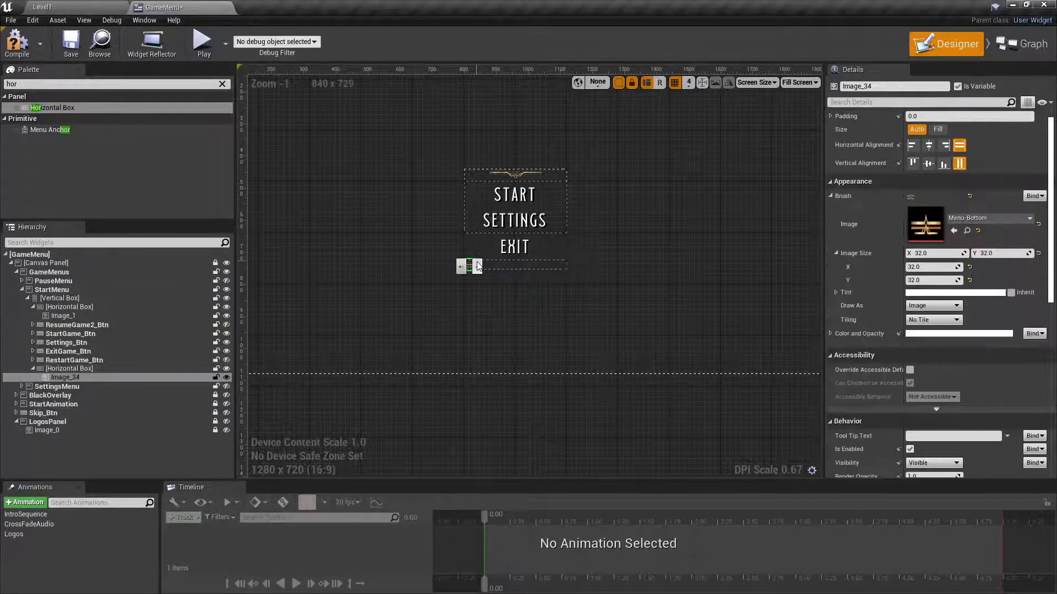
- Center the Menu-Bottom image horizontally and vertically and set its slot size to Fill
left_click(929, 146)
left_click(928, 163)
left_click(937, 130)
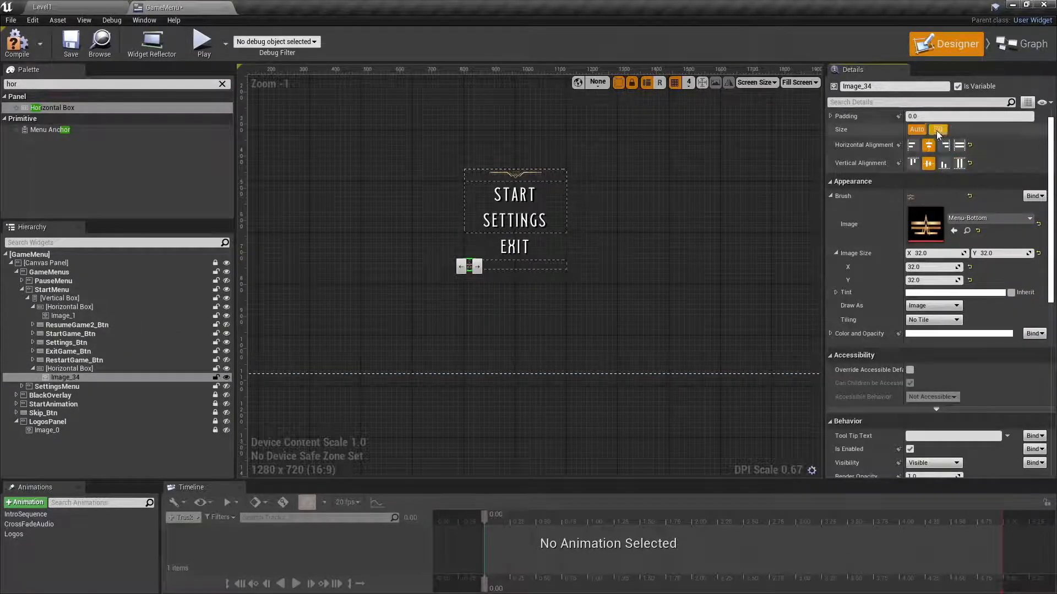
- Set the Menu-Bottom image's size to X 200 and Y 40
left_click(931, 258)
type("200")
key("Tab")
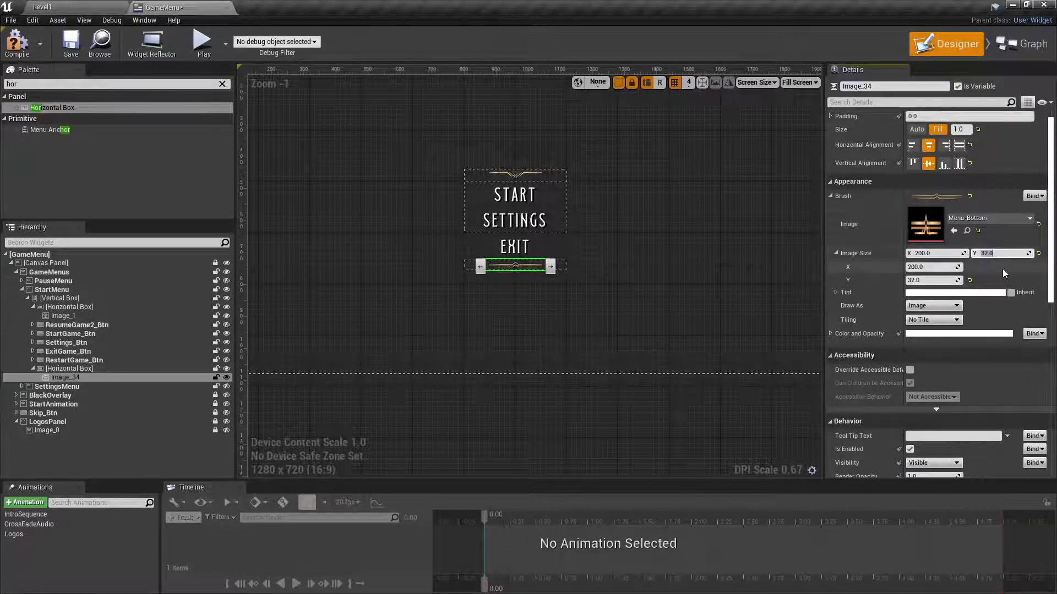
type("40")
key("Return")
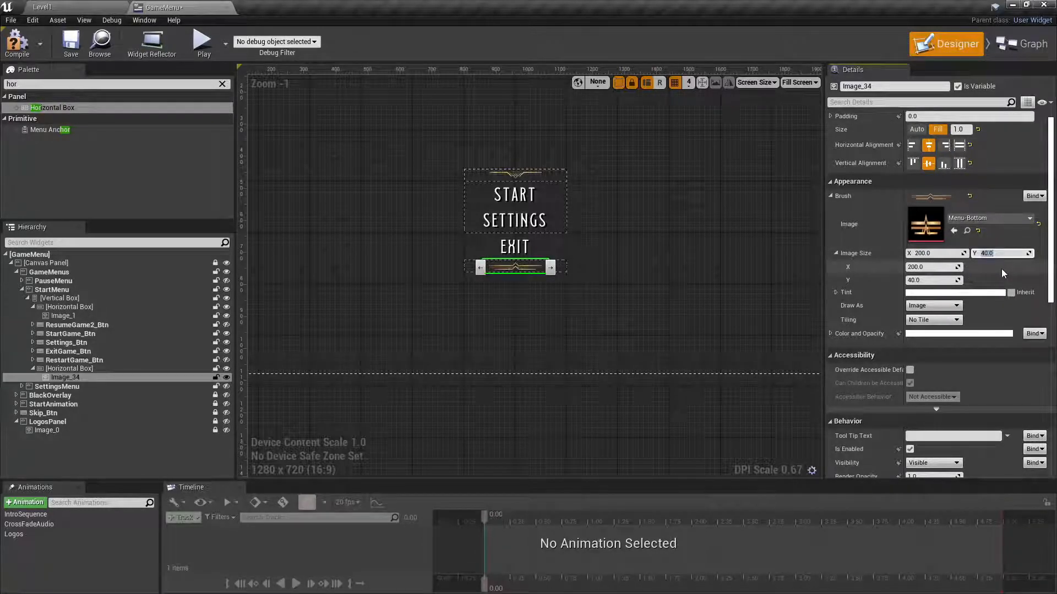
- Switch to Animate, sample the light gold fill color from the Menu-Top artwork, and return to the GameMenu widget in Unreal
left_click(427, 304)
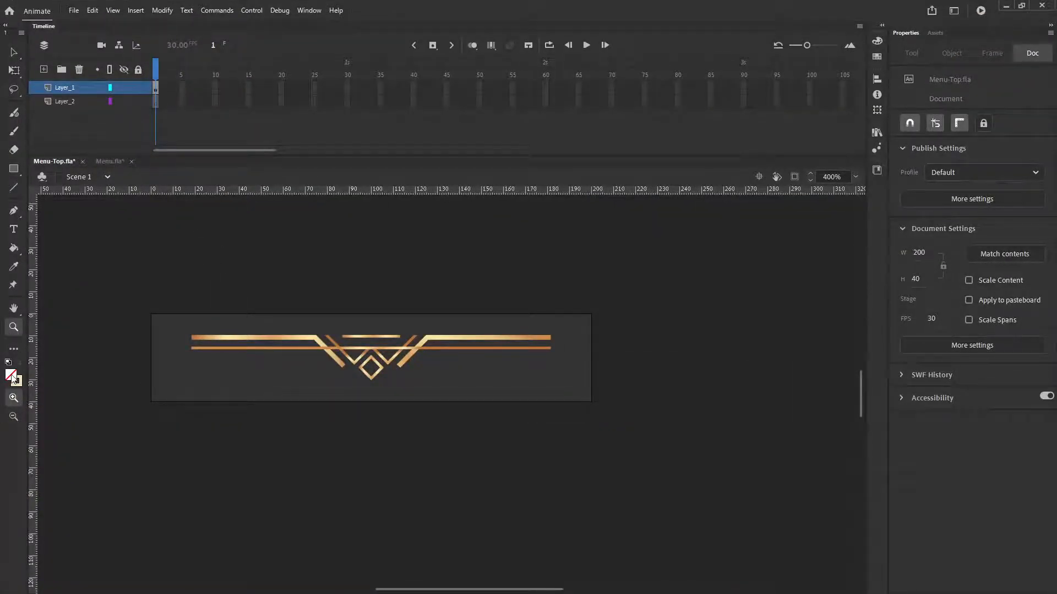
left_click(11, 377)
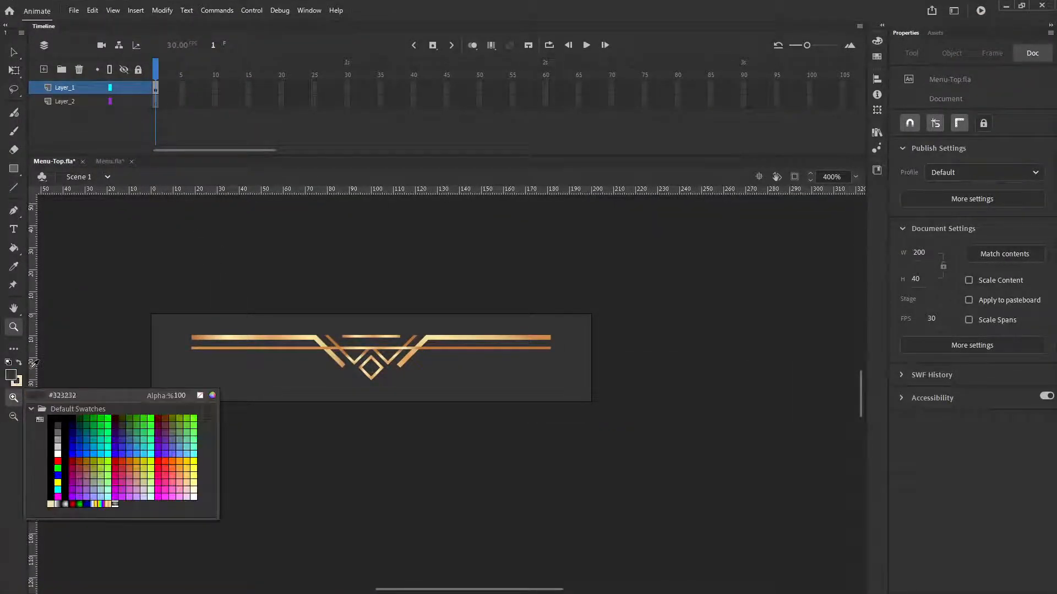
left_click(230, 336)
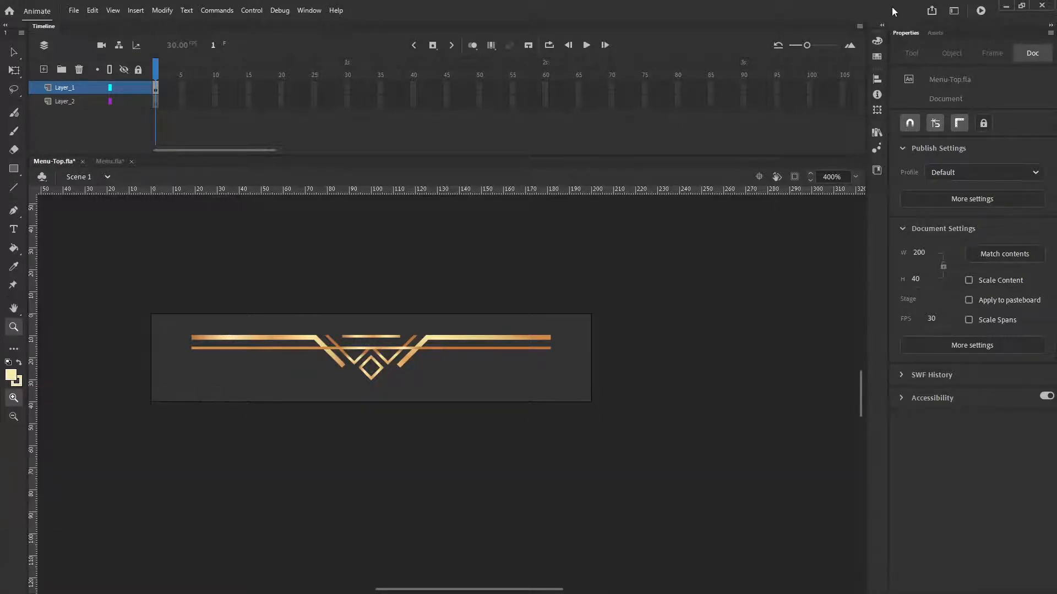
left_click(1005, 8)
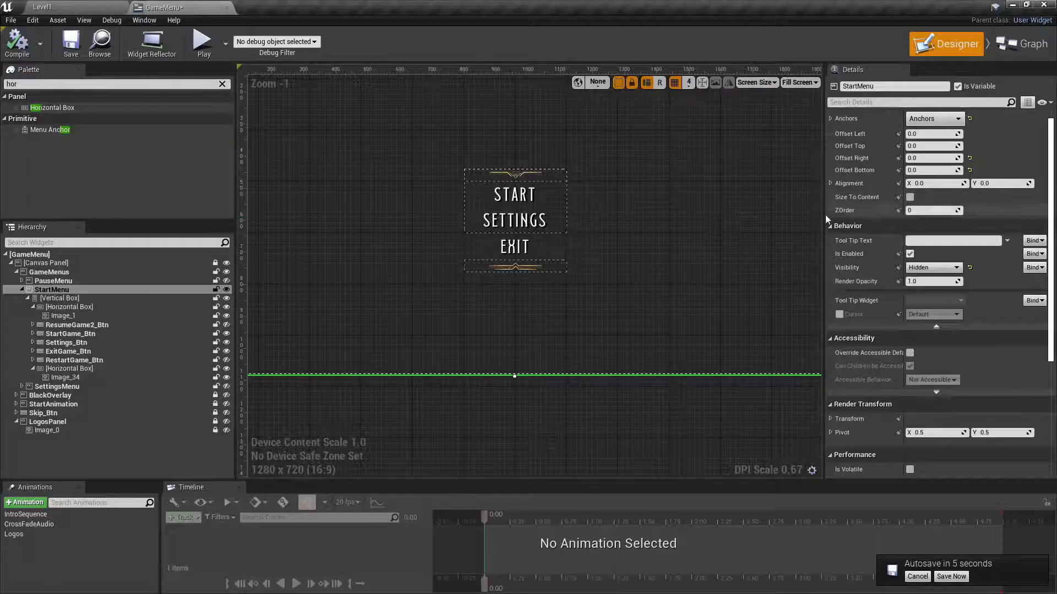
left_click(516, 202)
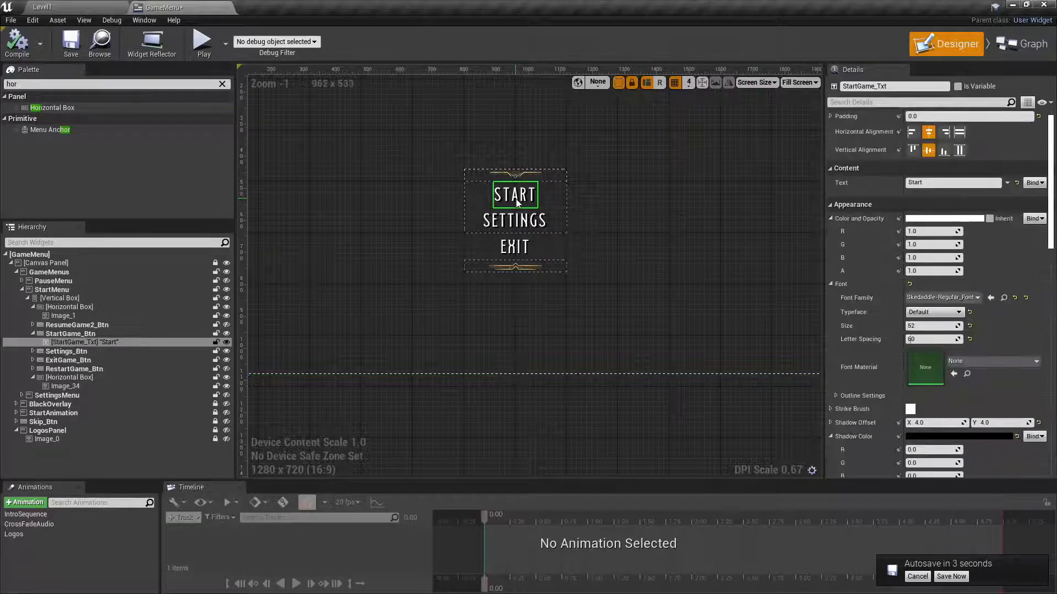
left_click(918, 219)
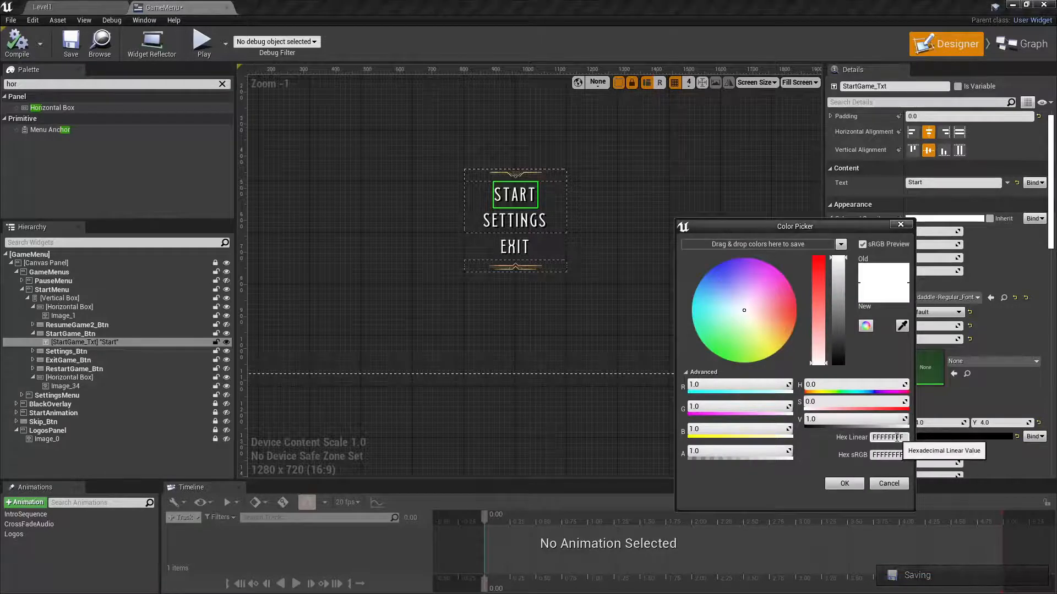
left_click(897, 437)
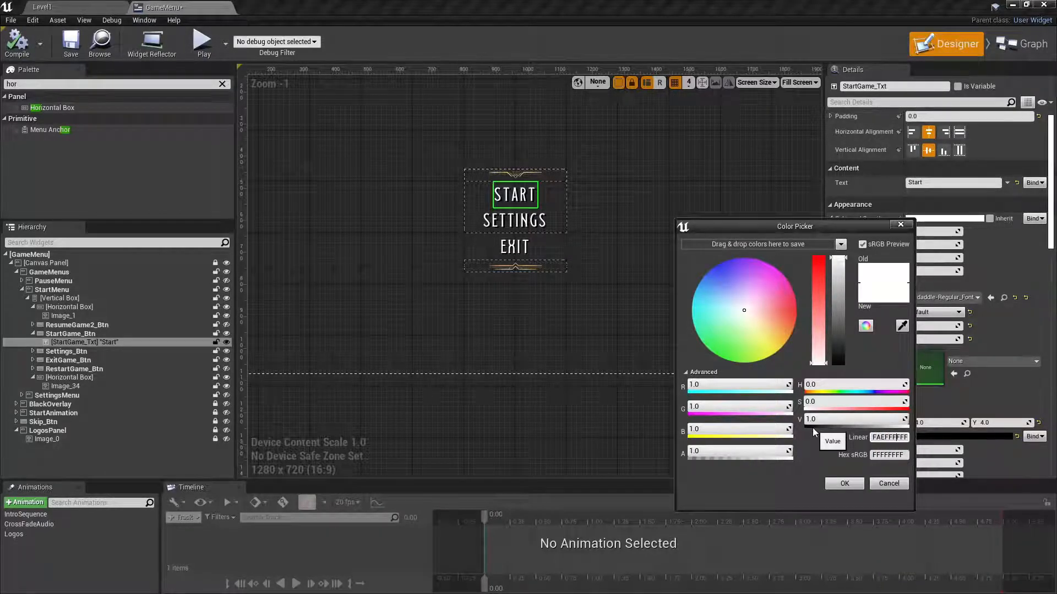
key("Return")
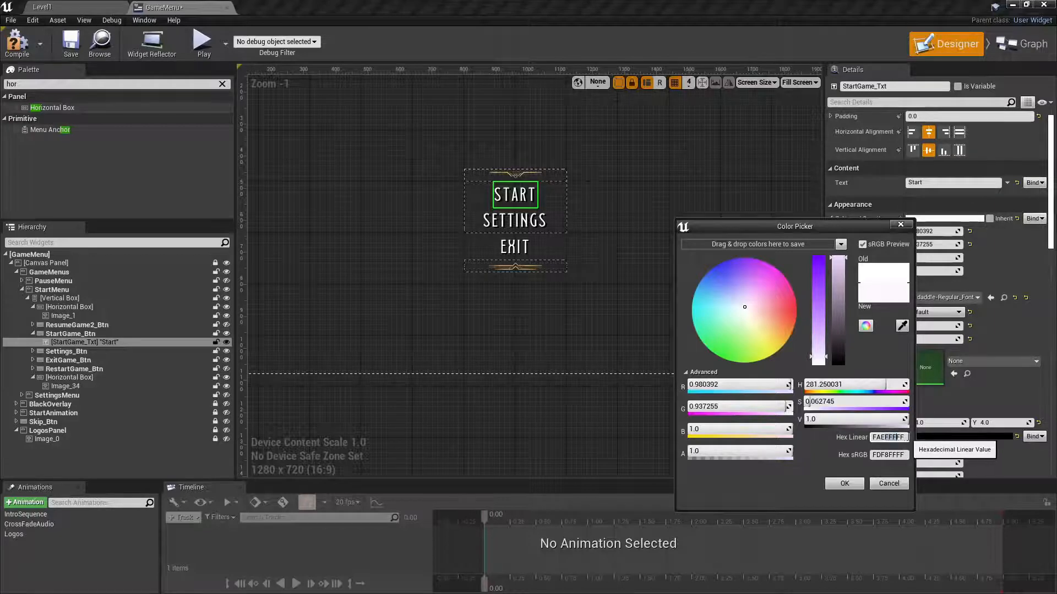
key("BackSpace")
key("BackSpace")
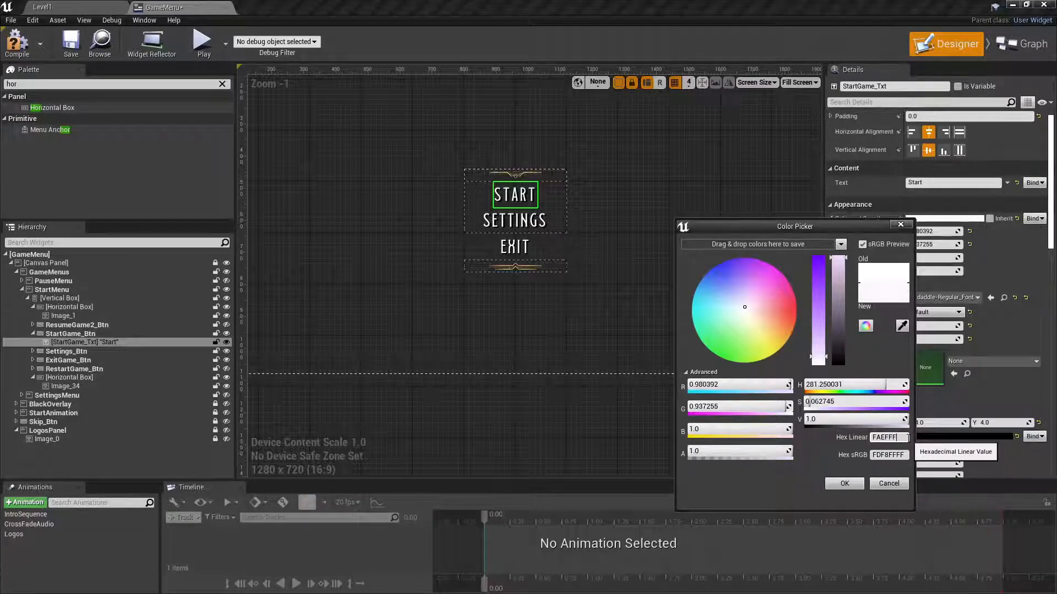
left_click(905, 455)
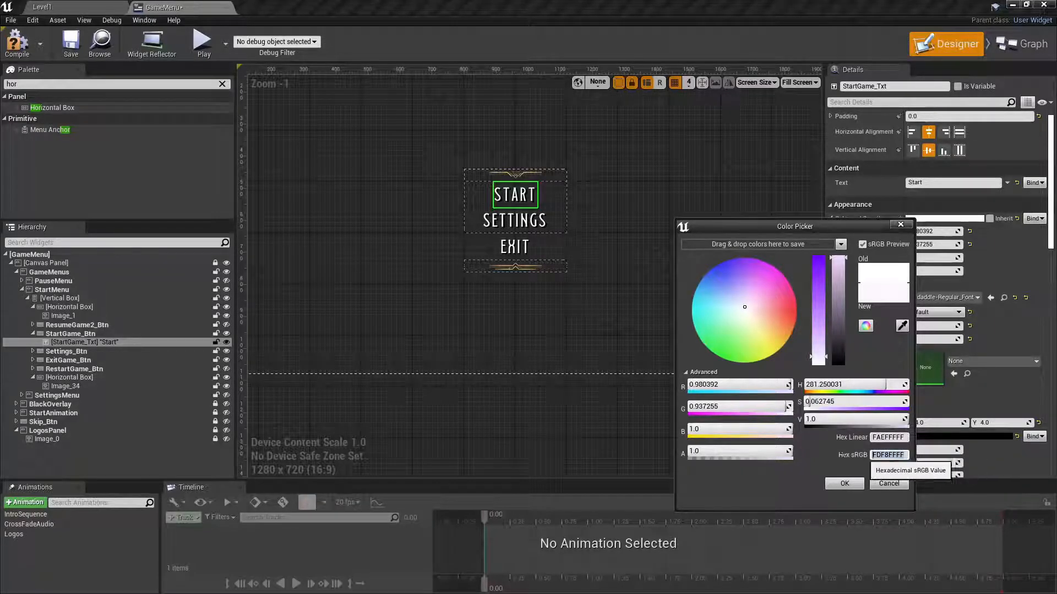
type("FAE")
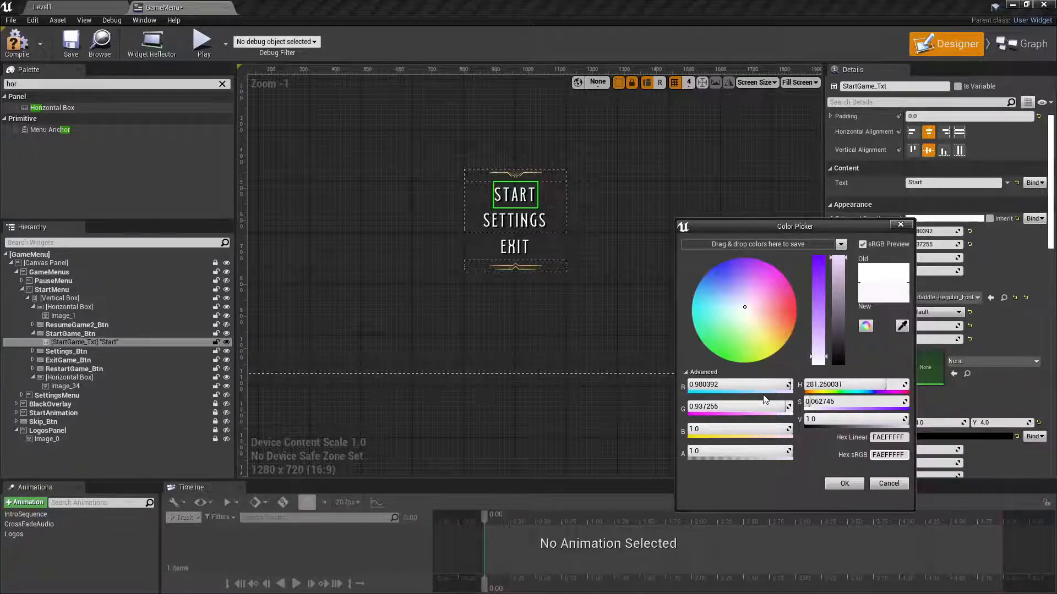
key("Return")
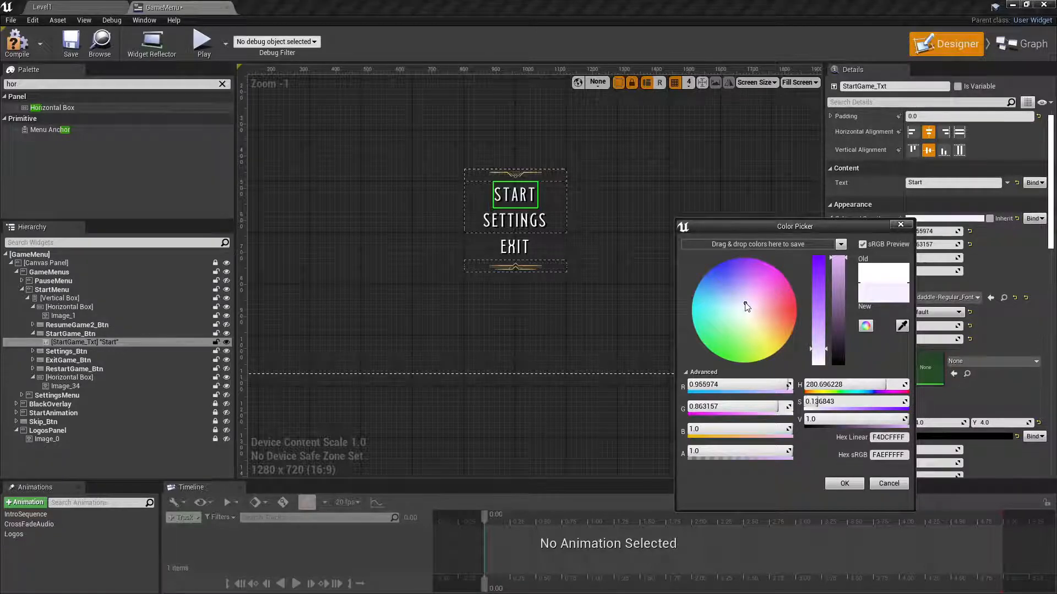
left_click_drag(747, 310, 753, 333)
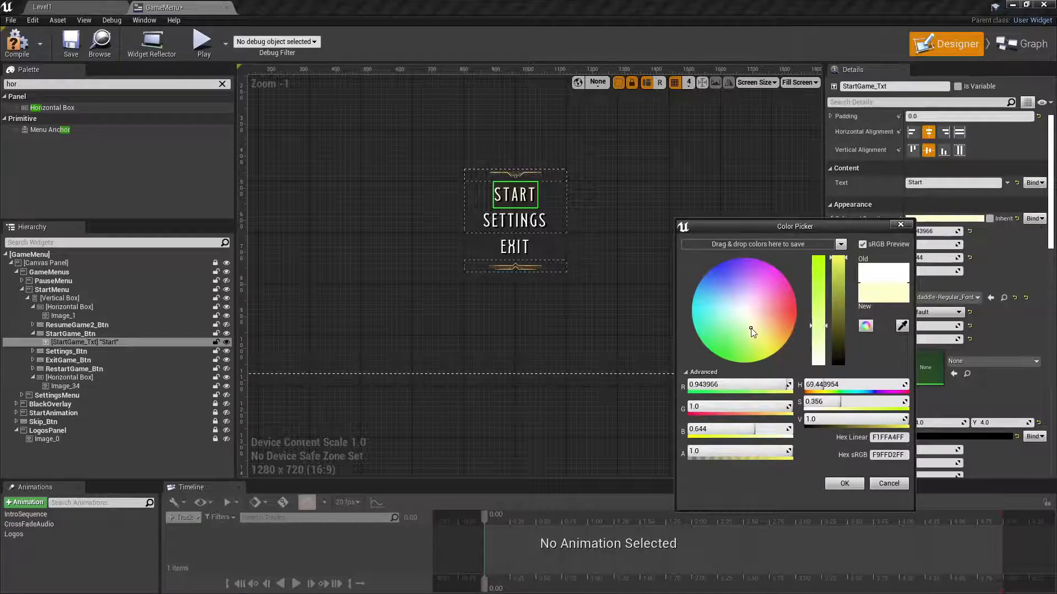
left_click(879, 485)
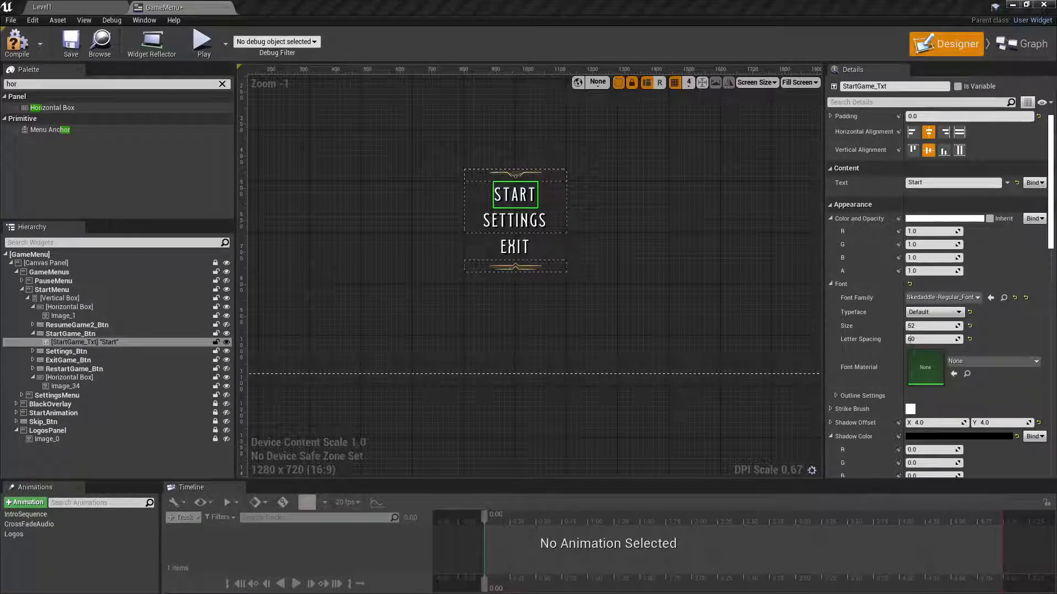
- Set the Start text's color to Hex Linear E1BA61FF and save that gold as a reusable swatch in the Color Picker
left_click_drag(591, 107, 431, 180)
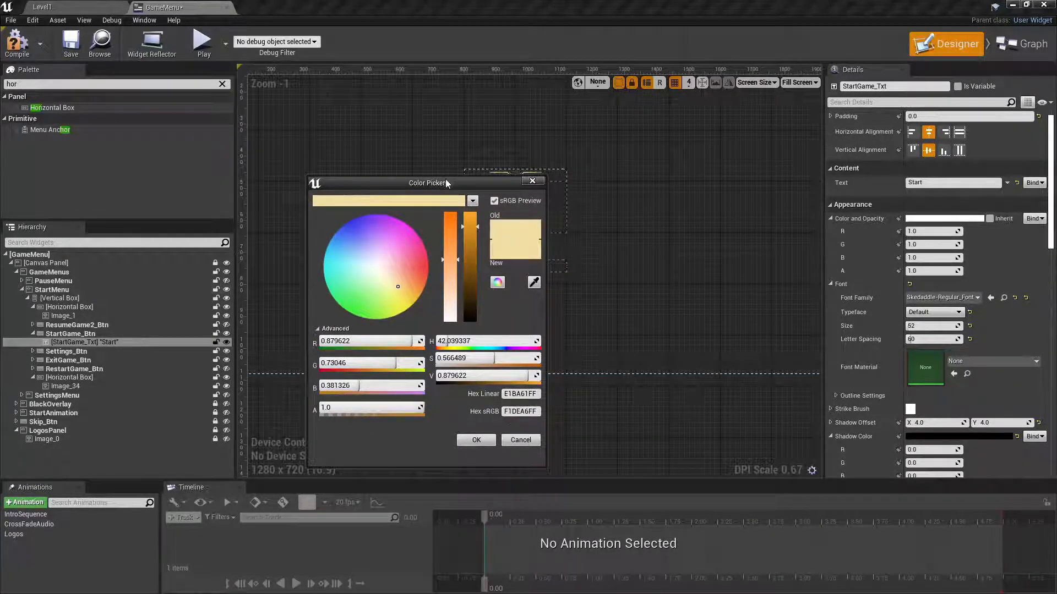
key("Escape")
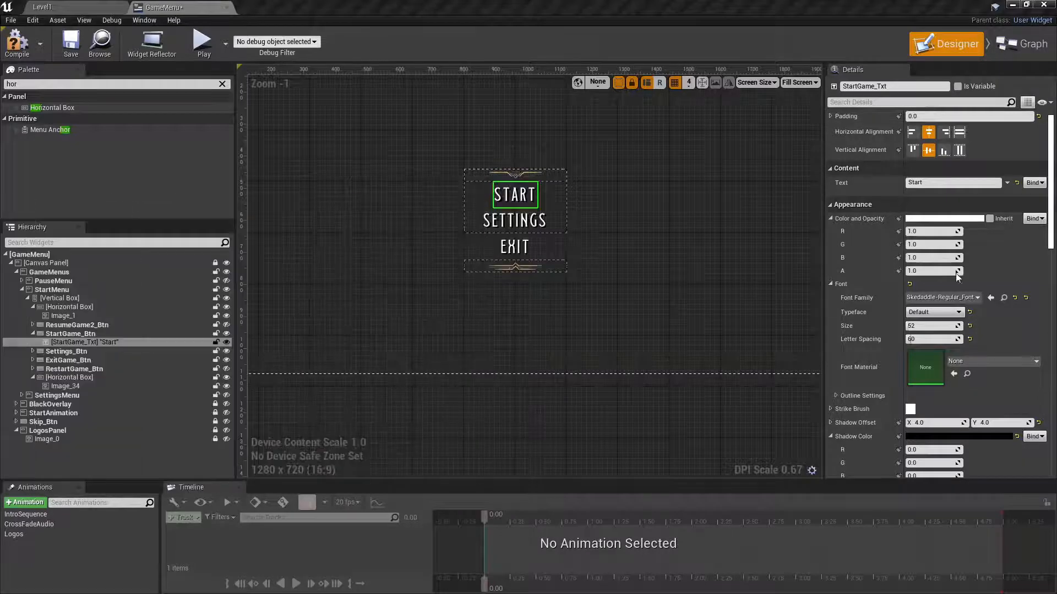
left_click(935, 218)
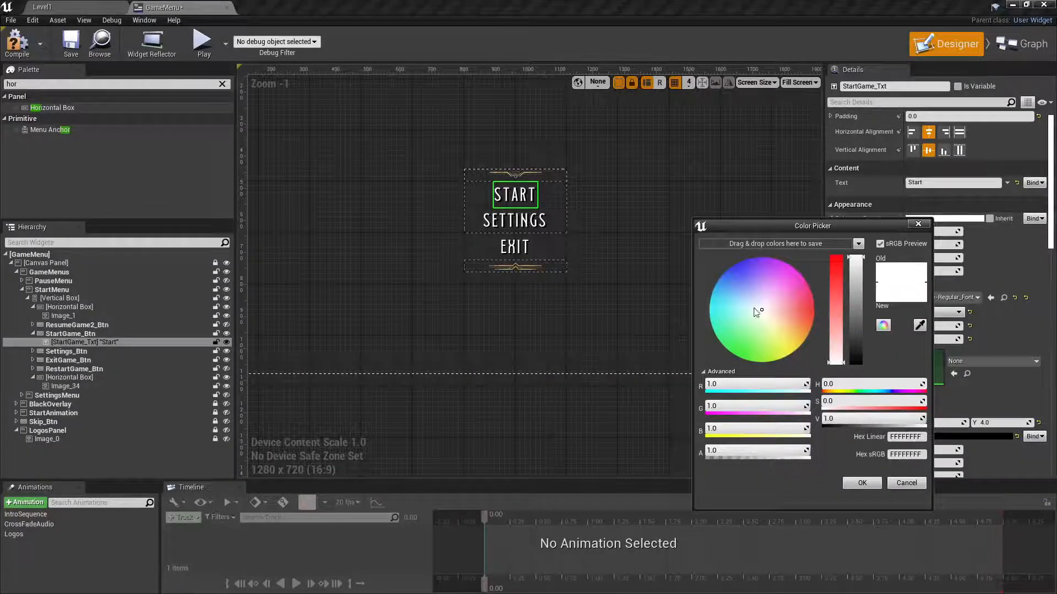
left_click(906, 437)
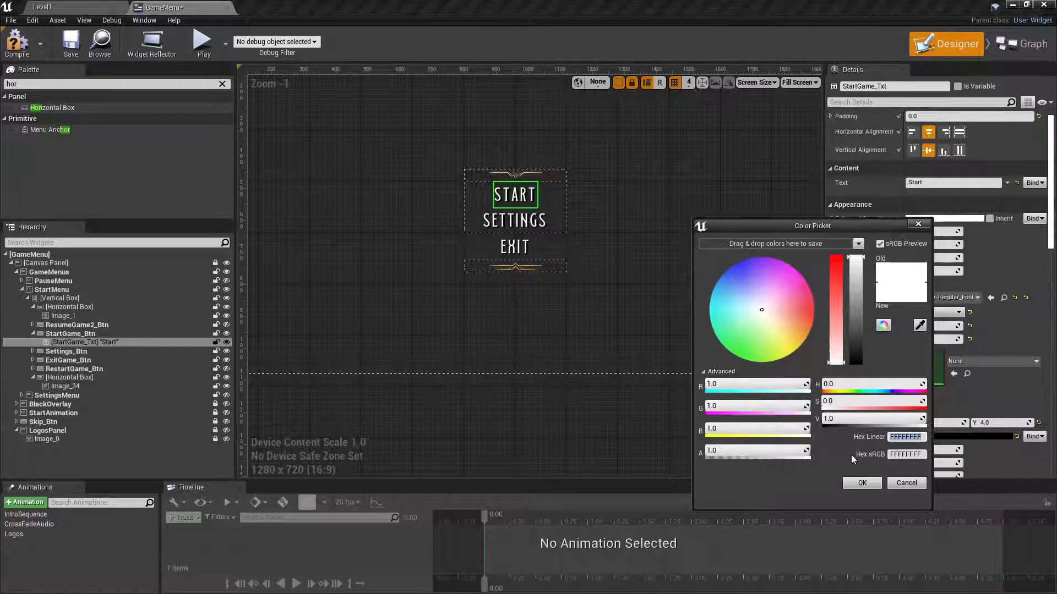
type("E1BA61FF")
key("Return")
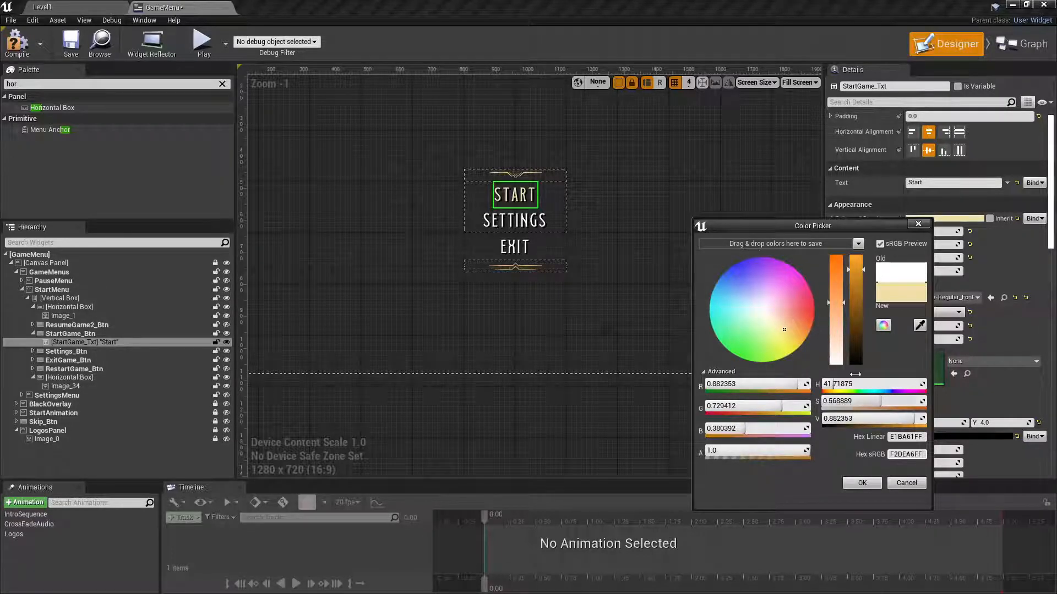
left_click_drag(894, 291, 787, 246)
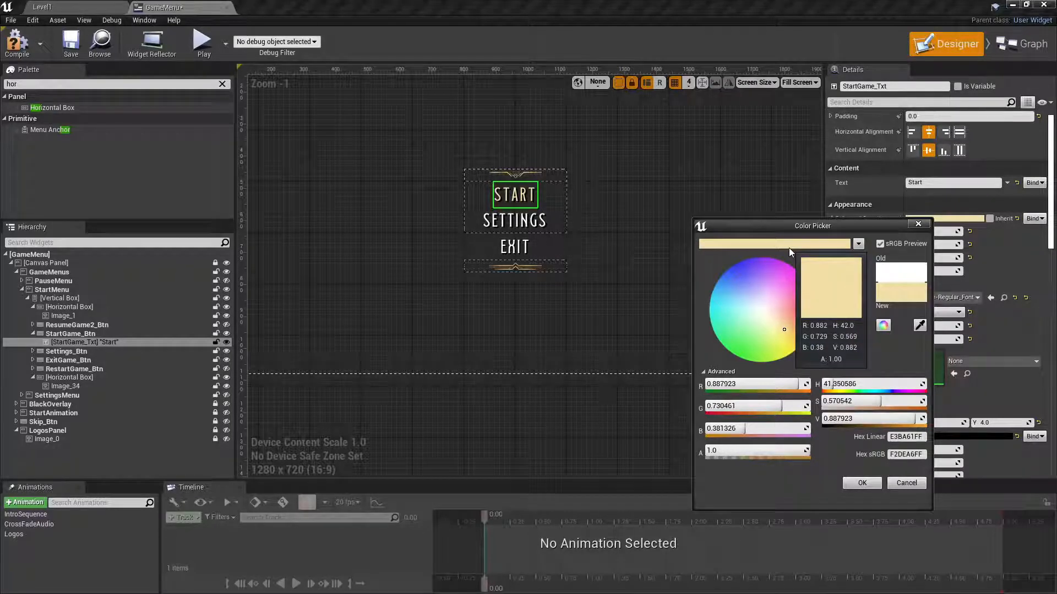
left_click(860, 483)
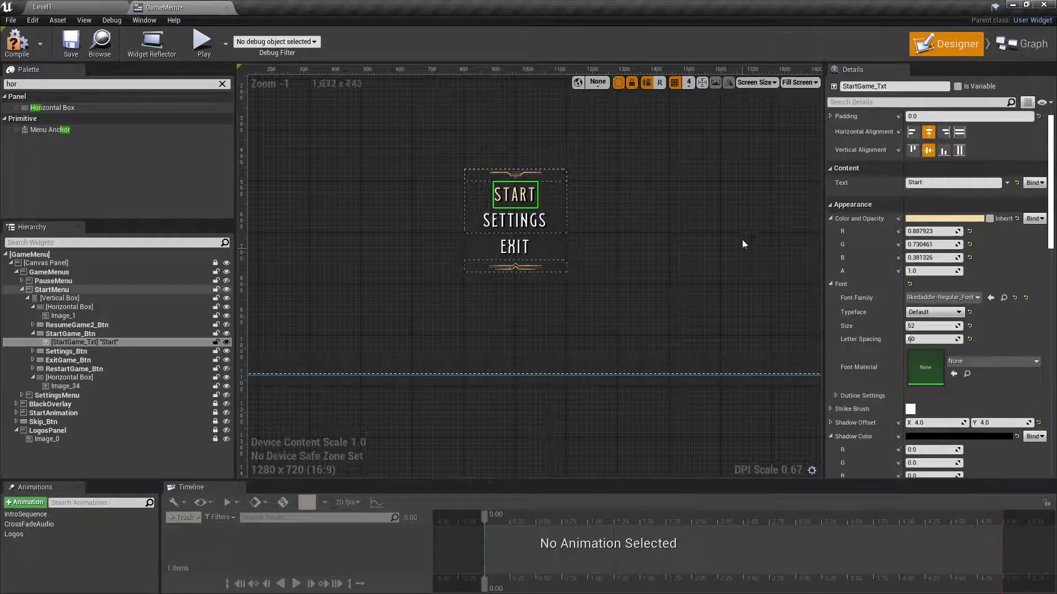
- Apply the saved gold swatch as the text color of both the Settings and Exit labels
left_click(514, 227)
left_click(941, 219)
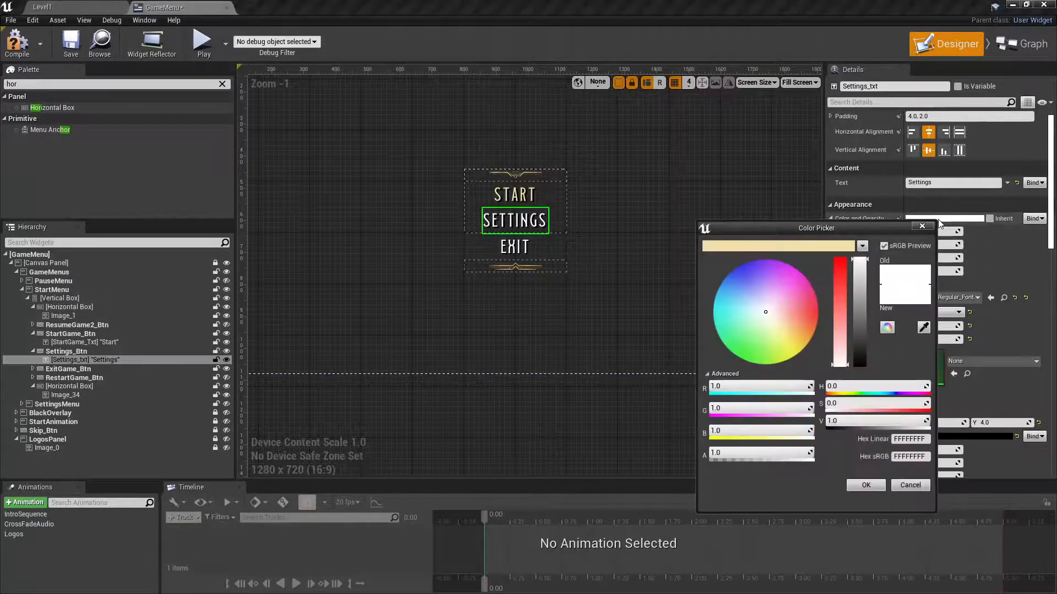
left_click(808, 245)
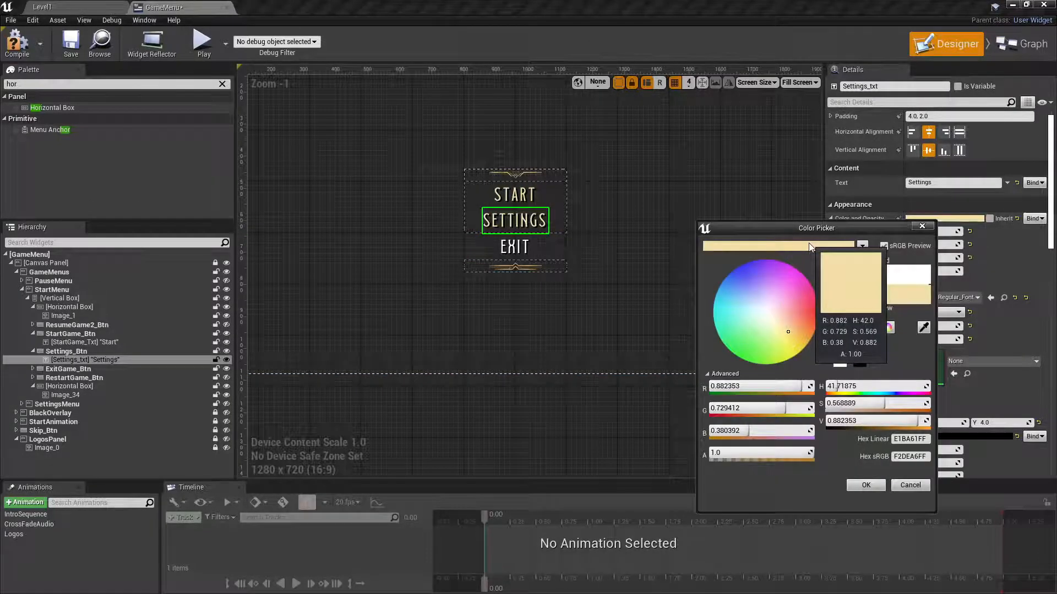
left_click(881, 486)
left_click(523, 248)
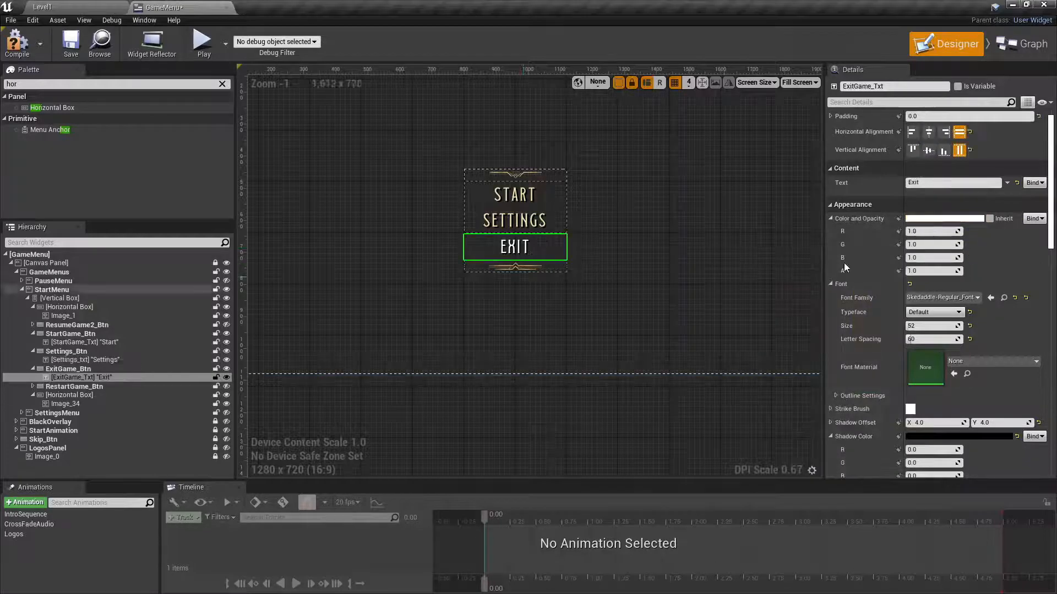
left_click(945, 219)
left_click(787, 244)
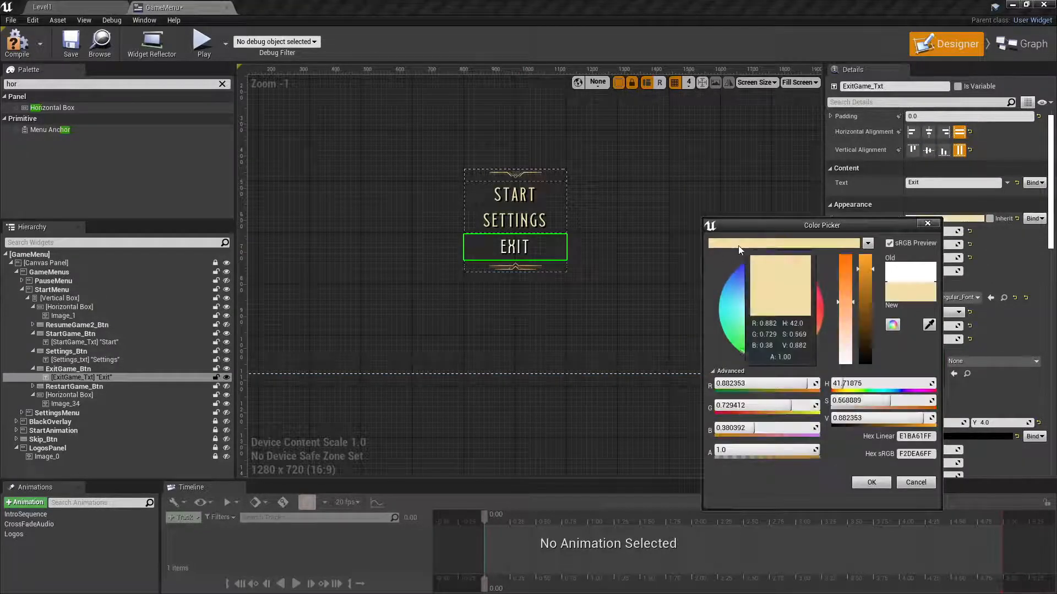
left_click(862, 480)
left_click(593, 331)
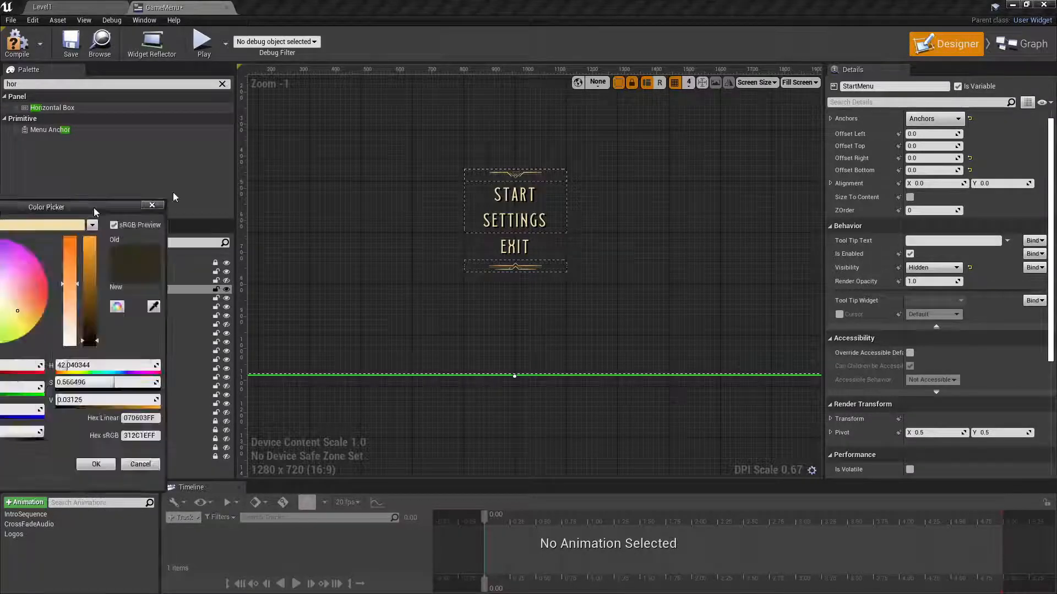
- Set the shadow color of the Start, Settings and Exit texts together to Hex Linear 070603FF and save it as a swatch
left_click_drag(92, 211, 470, 153)
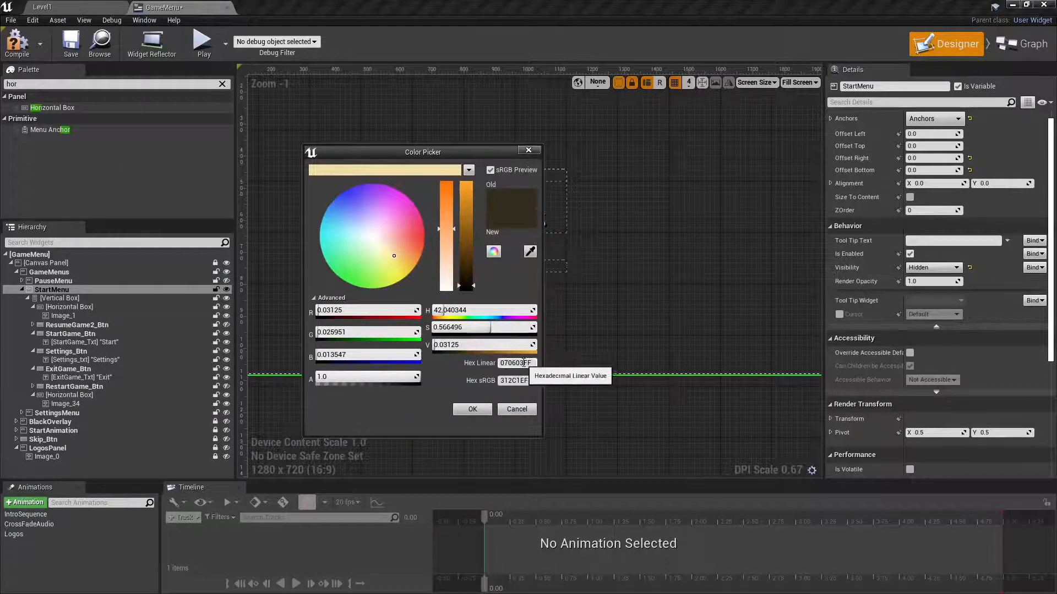
left_click(529, 150)
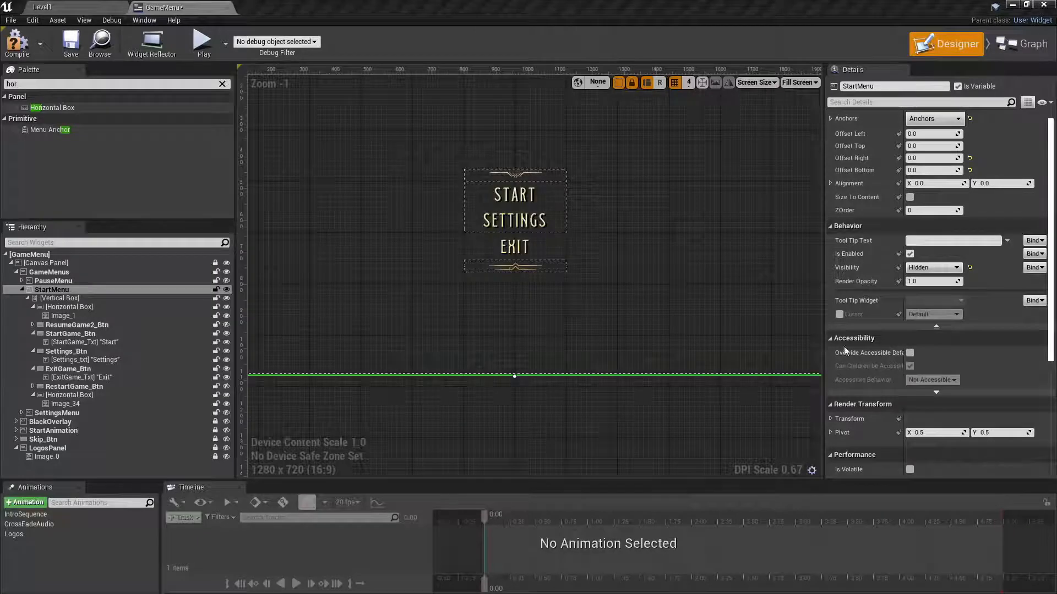
left_click(83, 342)
left_click(83, 360, "ctrl")
left_click(85, 377, "ctrl")
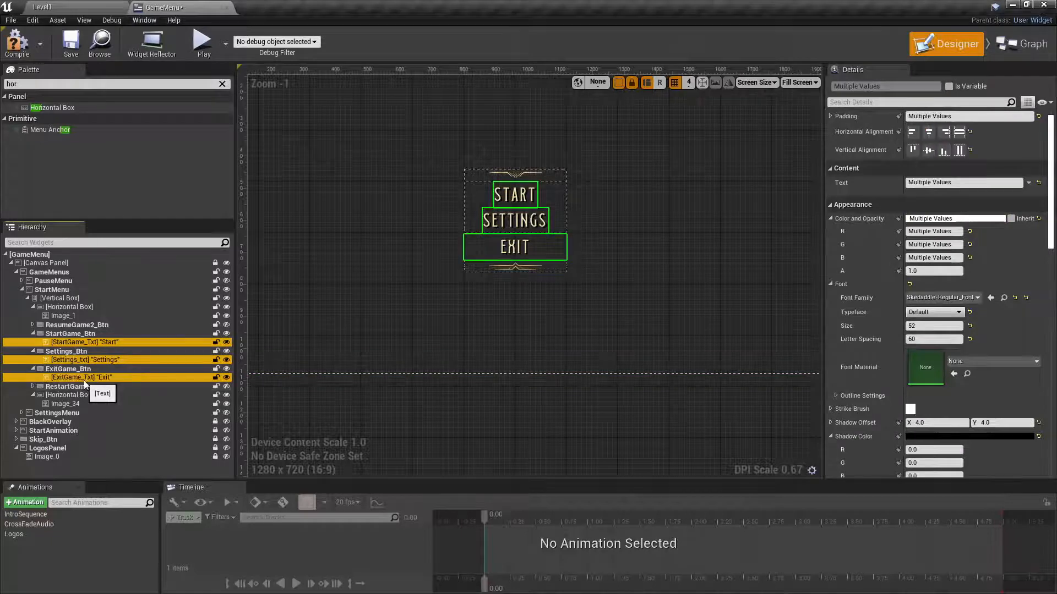
left_click(930, 437)
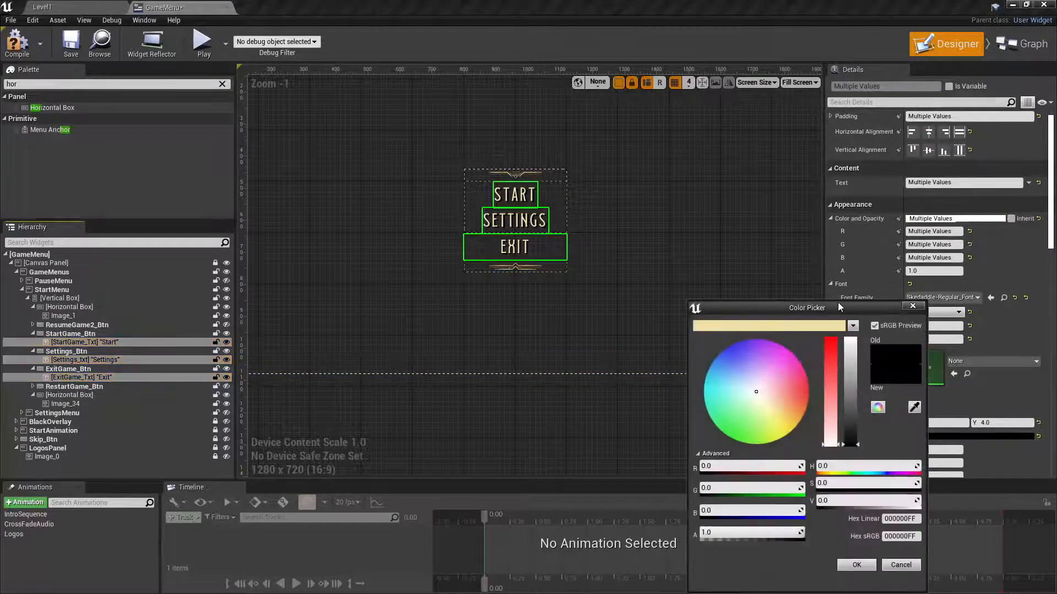
left_click_drag(837, 302, 711, 157)
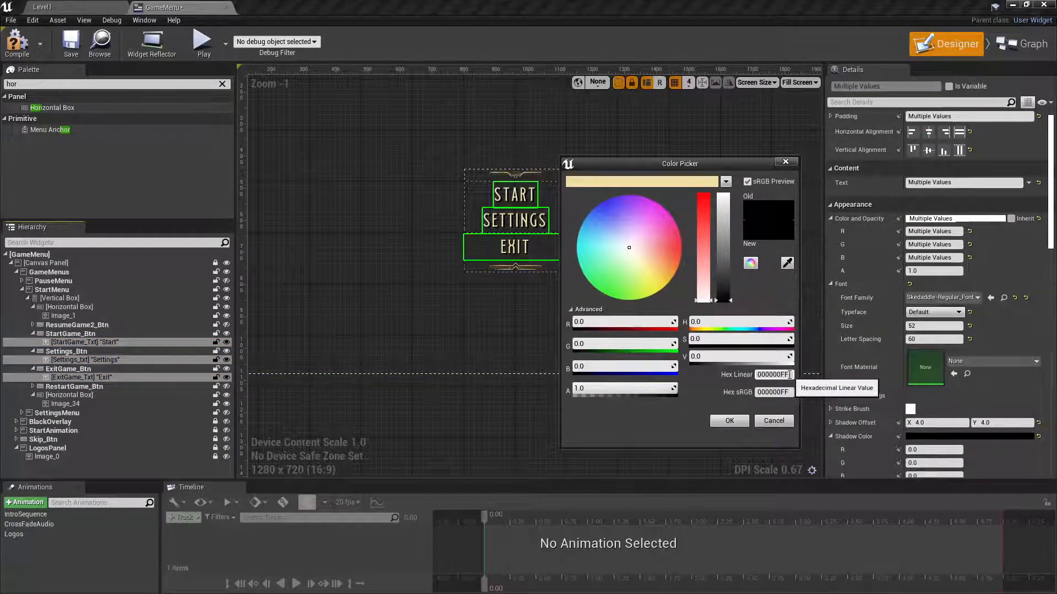
left_click(773, 374)
type("070")
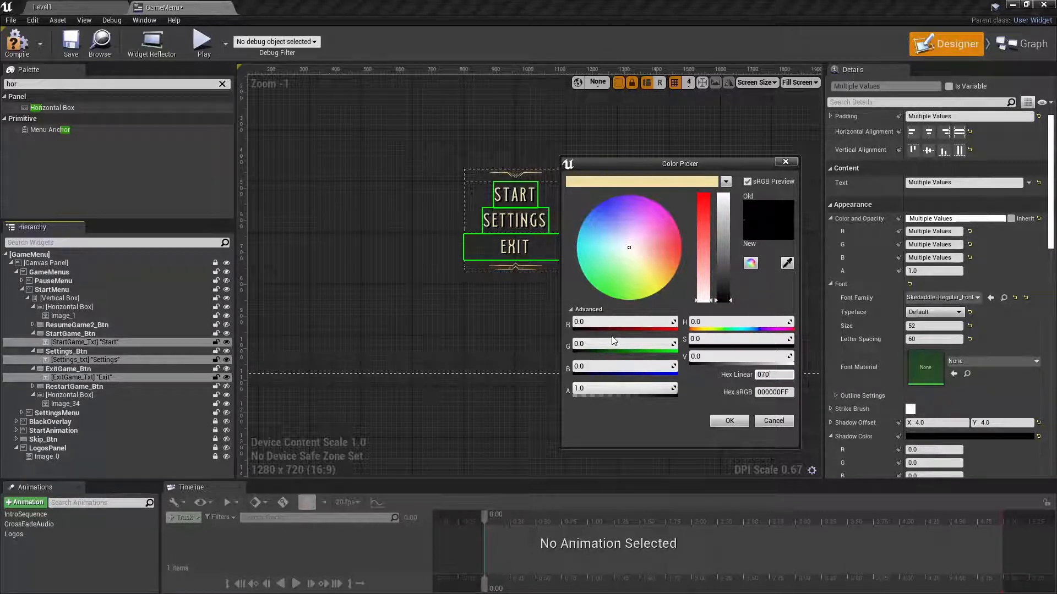
type("603FF")
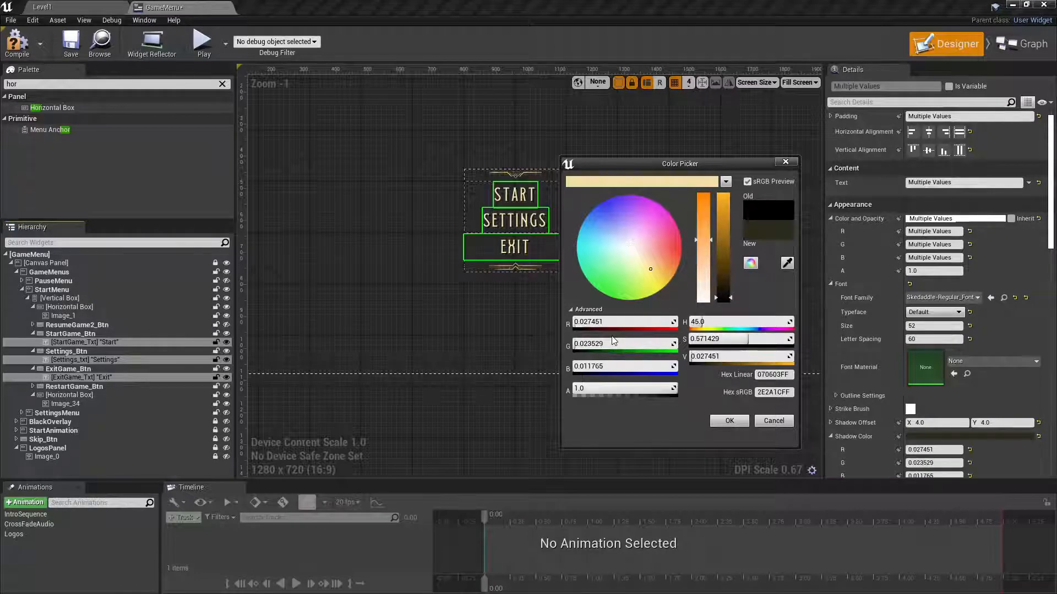
left_click_drag(754, 238, 685, 184)
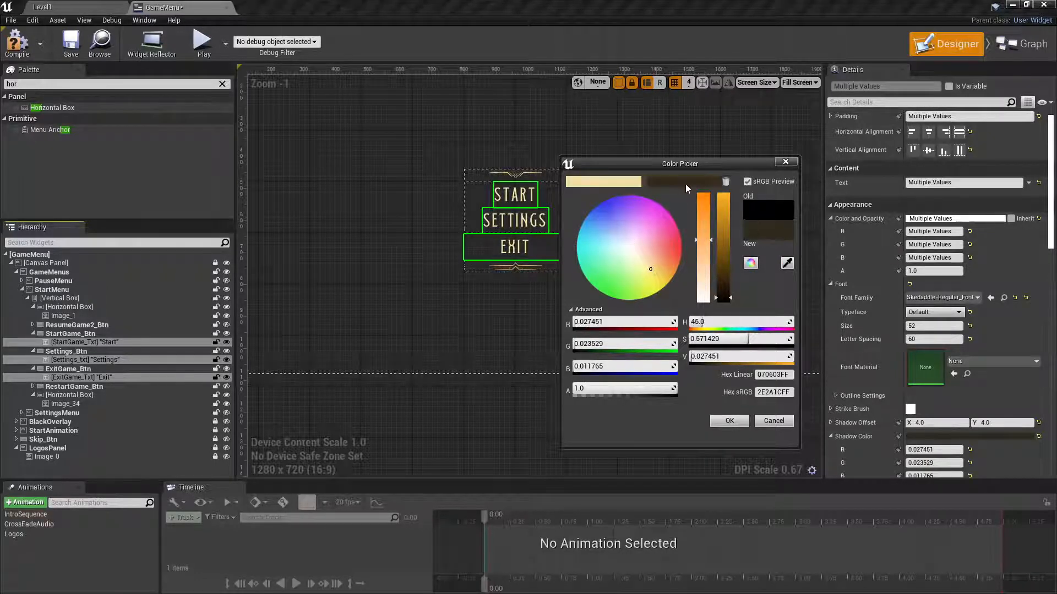
left_click(731, 421)
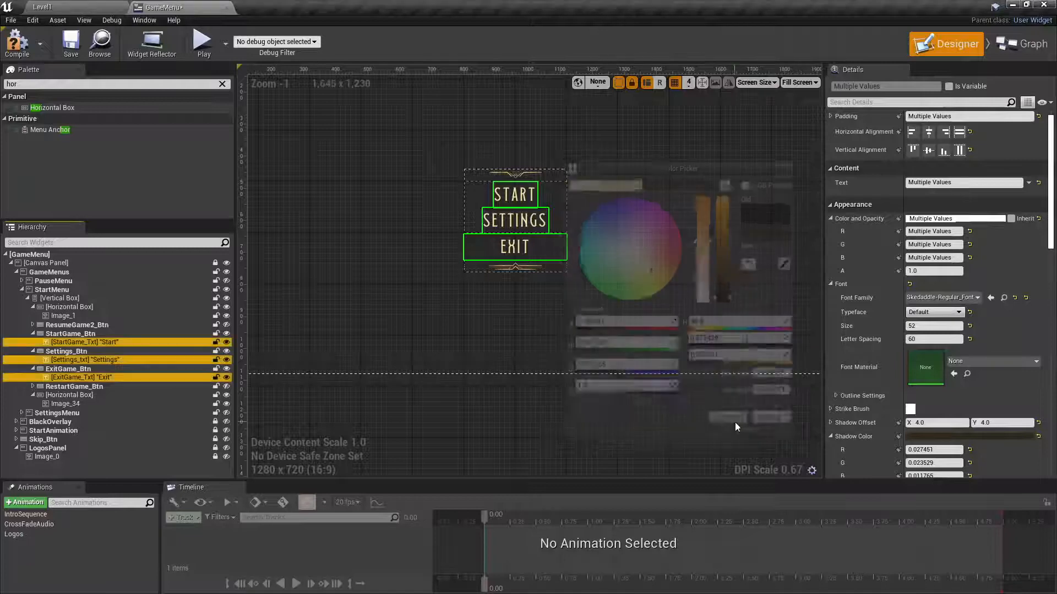
- Check the gold Settings text and its dark shadow up close, and compile and save the GameMenu widget
left_click(698, 368)
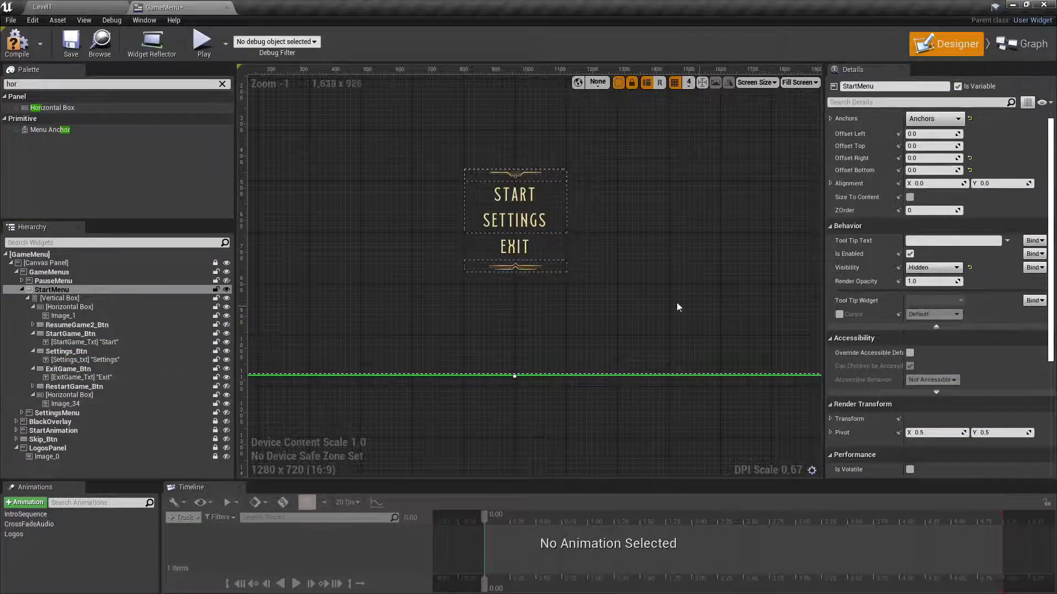
left_click(536, 222)
scroll(550, 228, "up", 5)
scroll(546, 225, "up", 10)
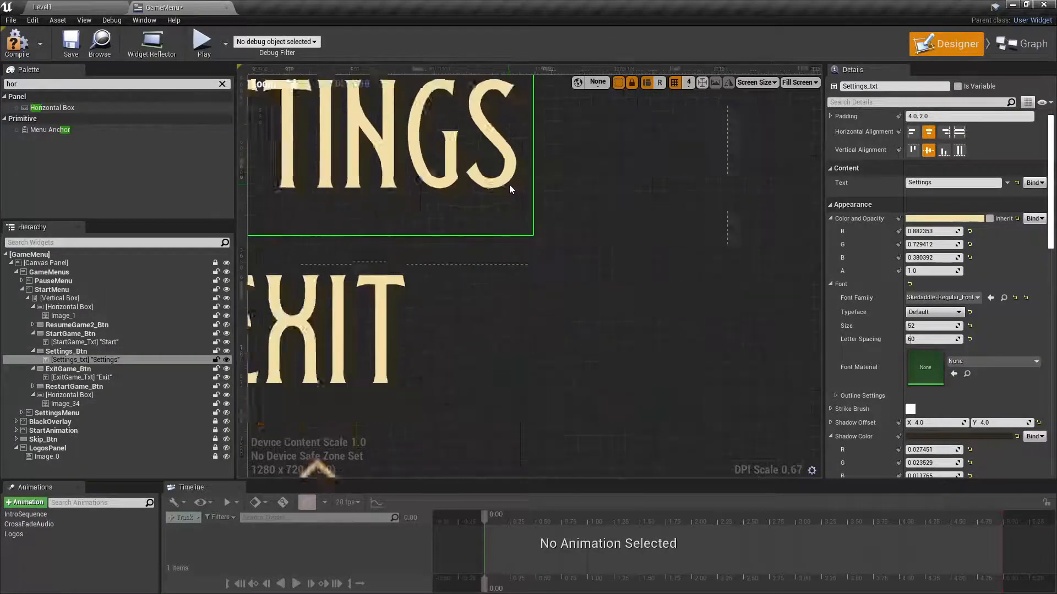
scroll(512, 185, "down", 10)
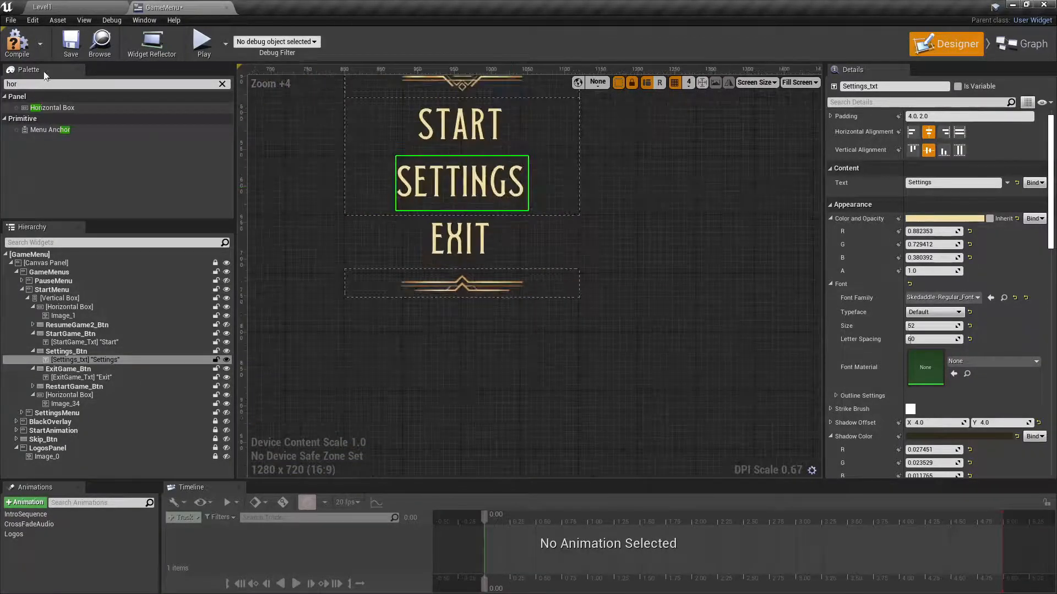
left_click(16, 42)
left_click(71, 41)
- Play-test the menu by skipping the logo intro, starting the game and running the character forward, and end the preview
left_click(204, 44)
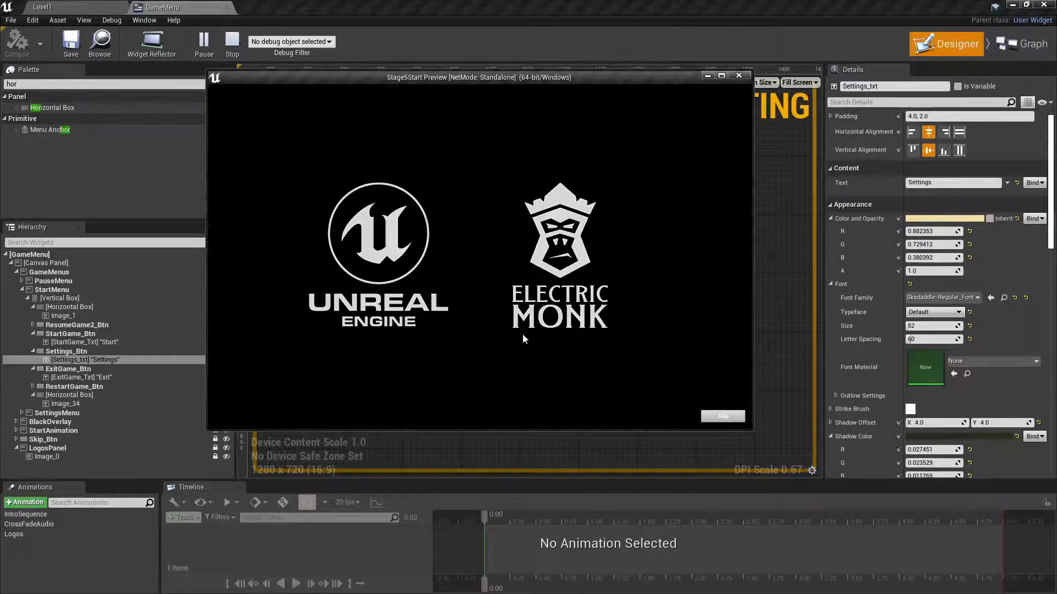
left_click(715, 417)
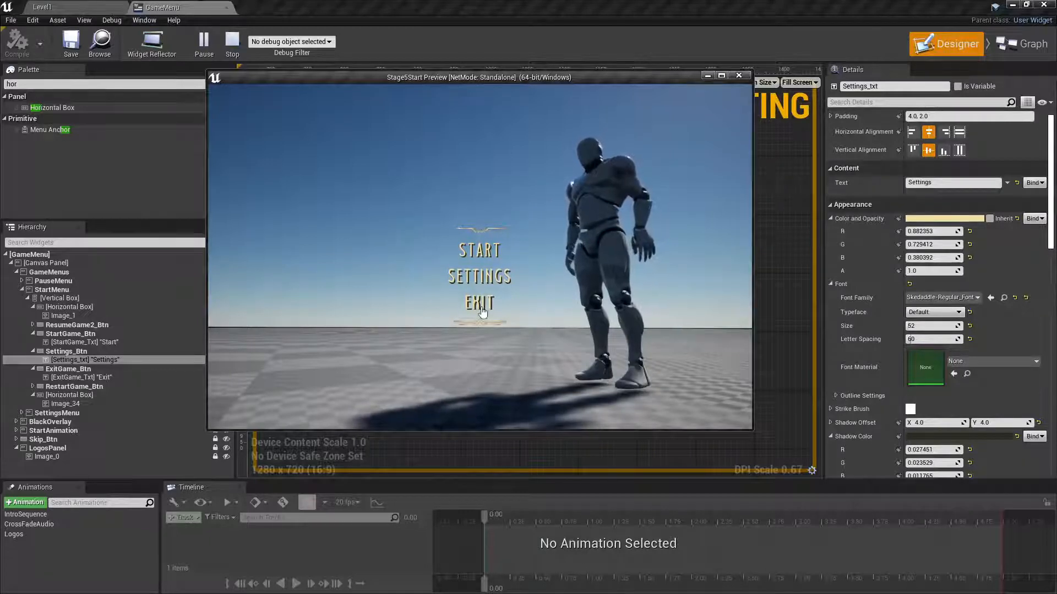
left_click(479, 252)
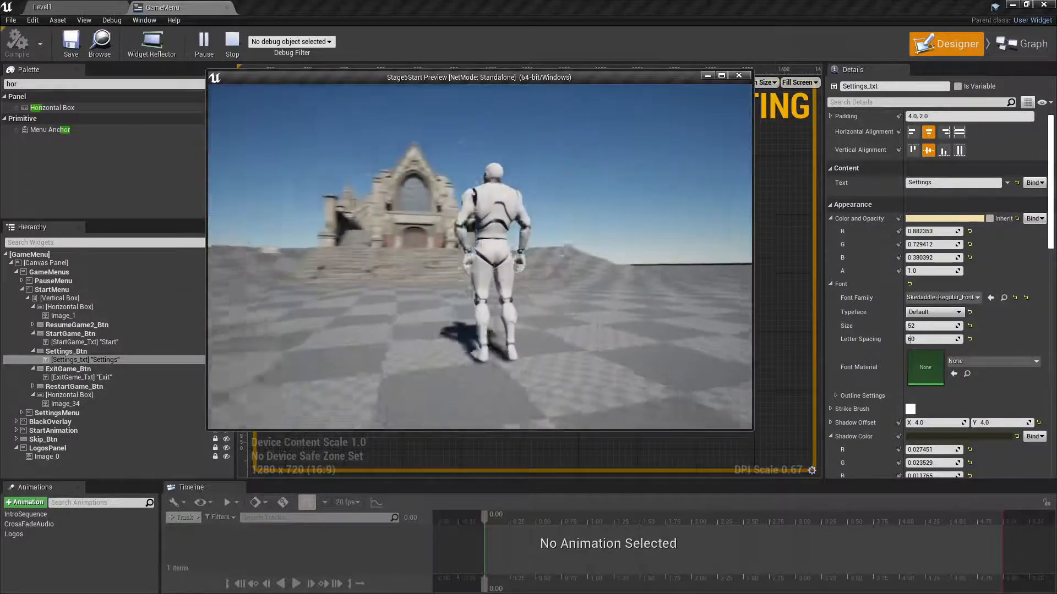
key("w")
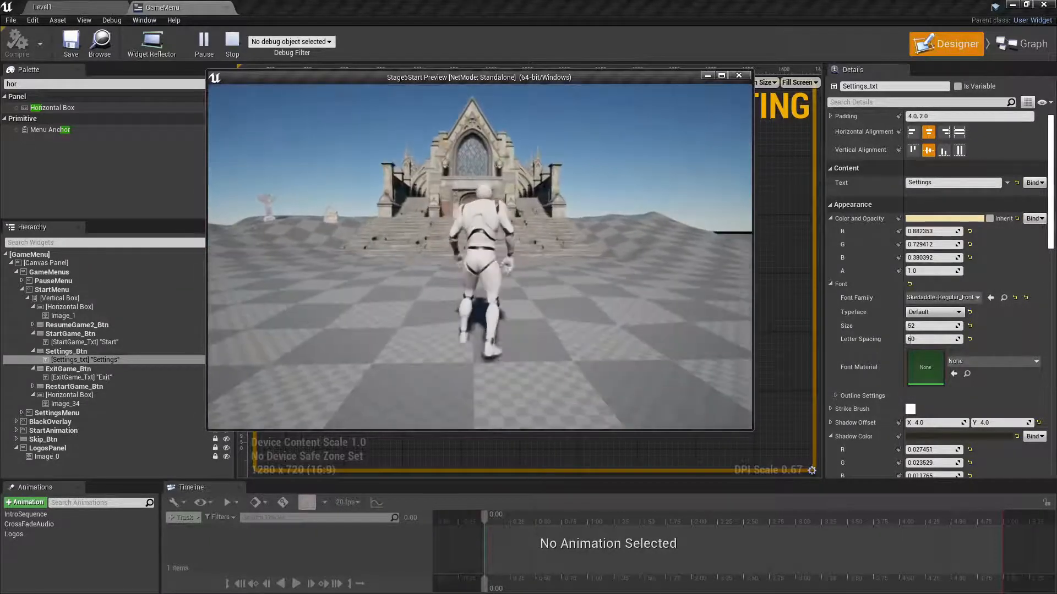
key("Escape")
scroll(482, 180, "down", 2)
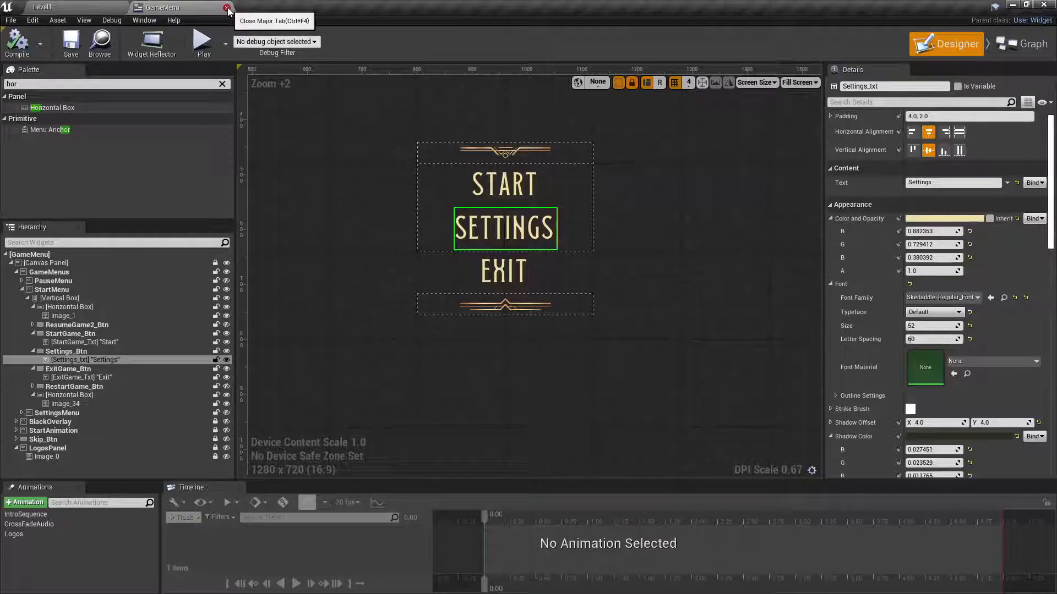
- Enlarge the animation area and collapse the GameMenu hierarchy to the top-level items under the Canvas Panel
left_click_drag(204, 480, 201, 417)
left_click(11, 240)
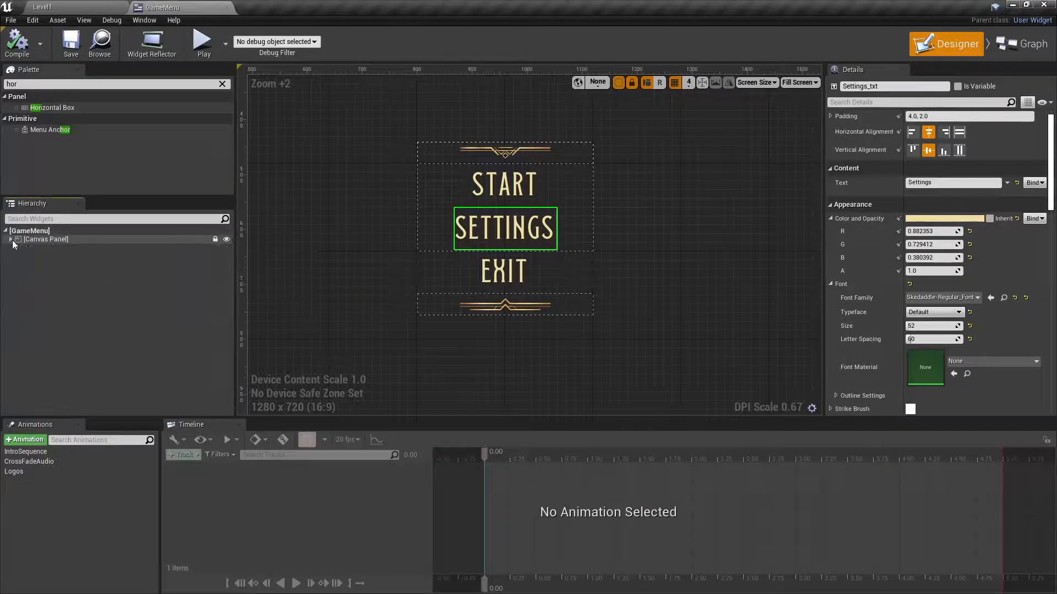
left_click(11, 240)
left_click(16, 249)
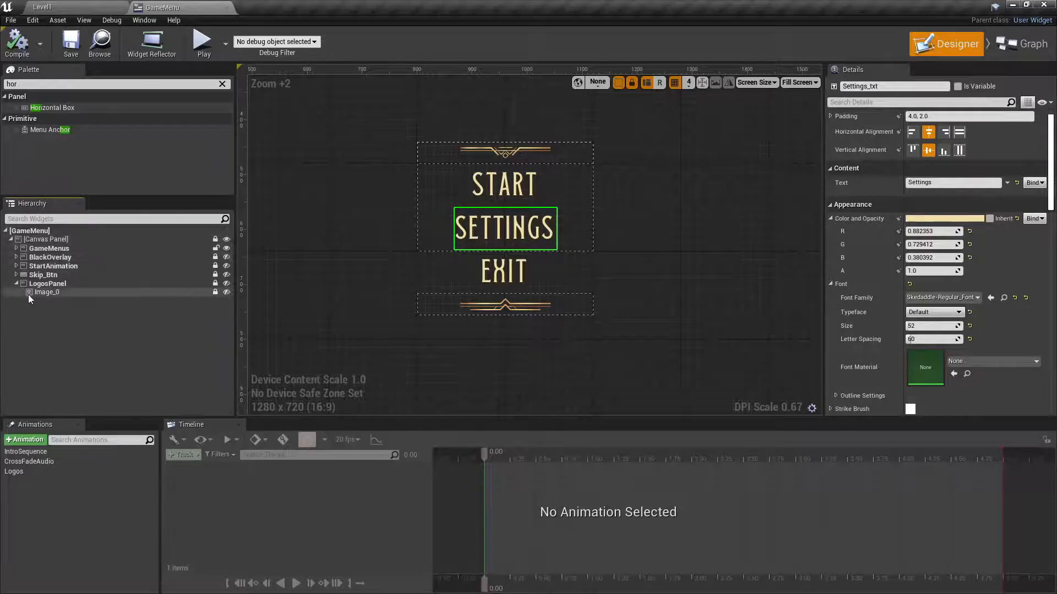
left_click(38, 283)
left_click(16, 283)
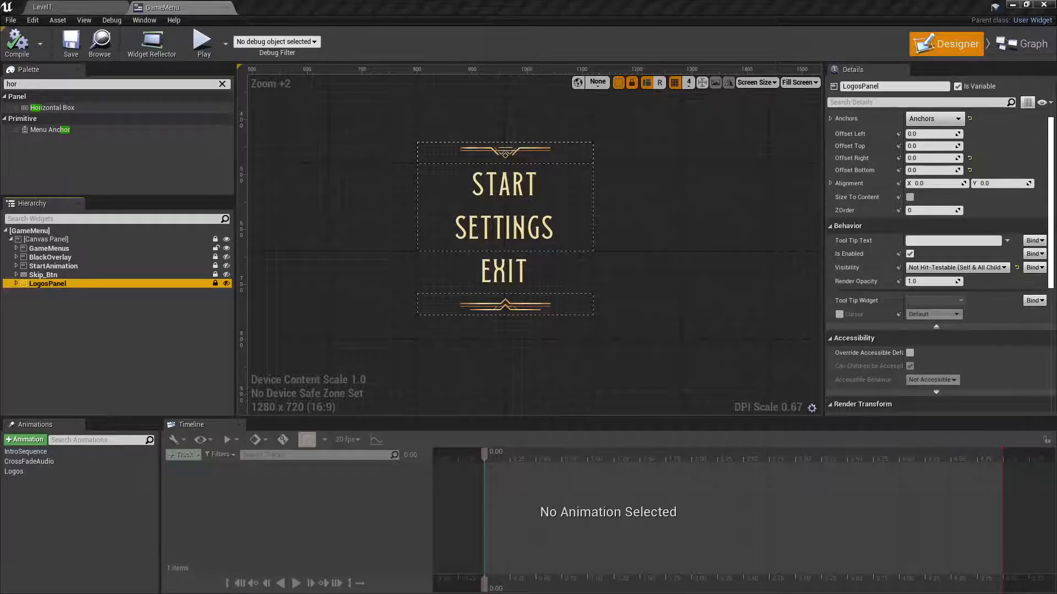
- Create a Widget Blueprint named WI_ScreenOverlay in the Widgets/Images folder of Level1's project content
left_click(66, 10)
left_click(351, 472)
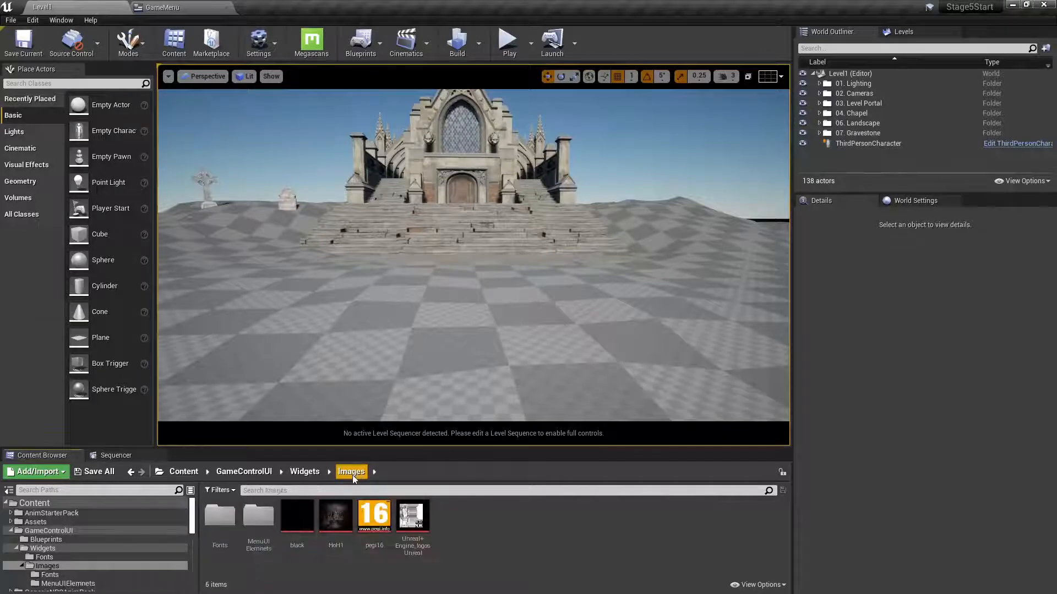
right_click(454, 528)
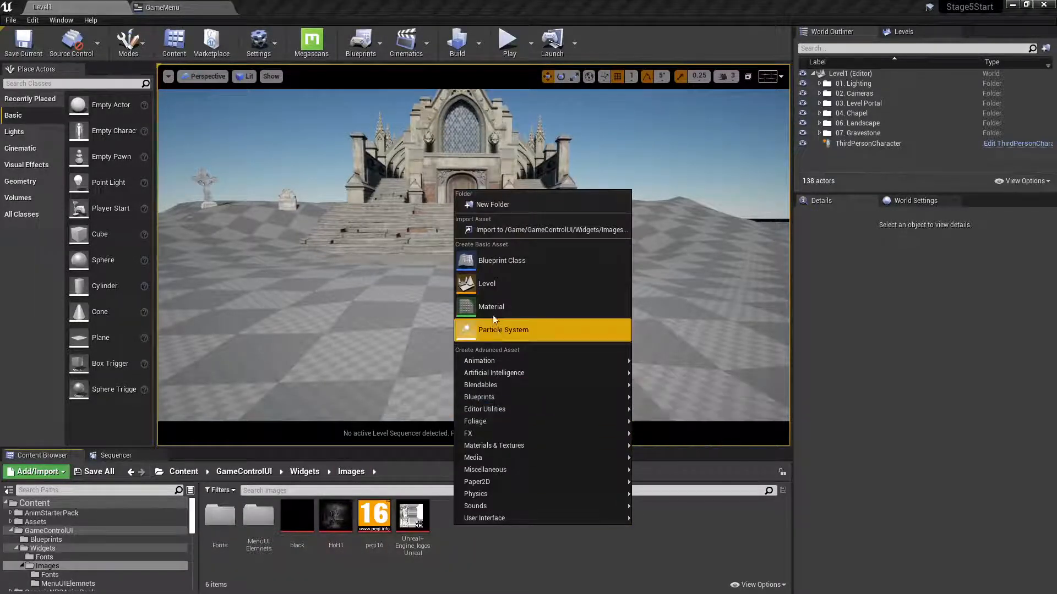
mouse_move(487, 517)
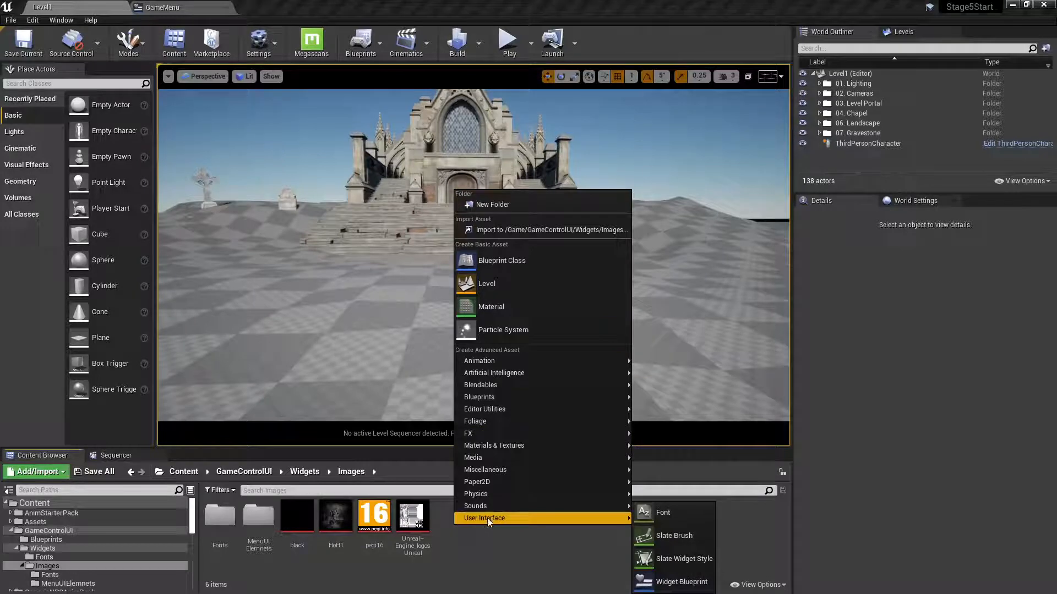
left_click(655, 581)
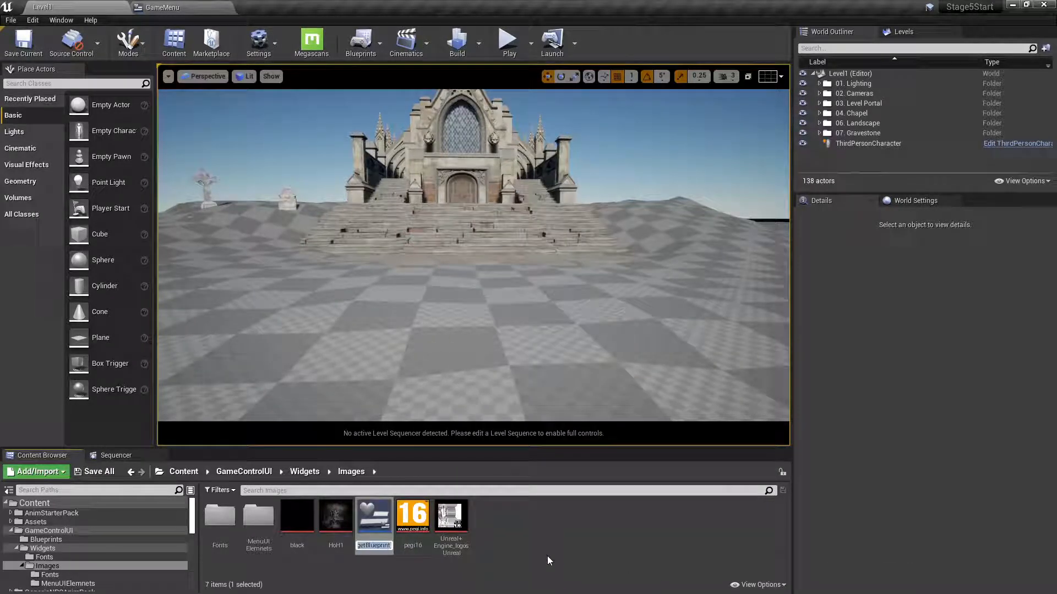
type("WLS")
key("BackSpace")
key("BackSpace")
key("BackSpace")
type("ScreenOverlay")
key("Return")
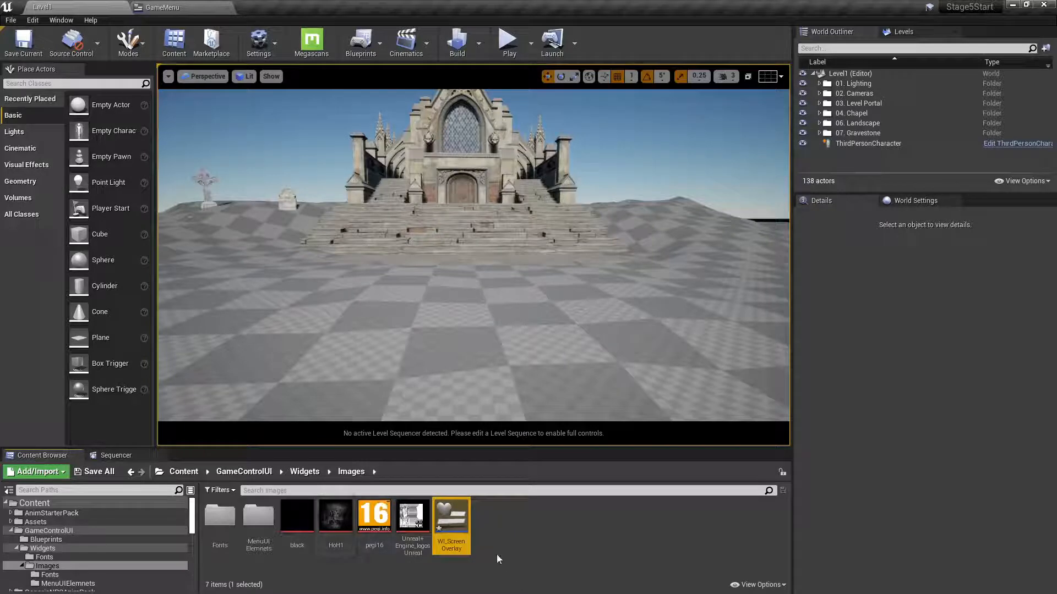
- Open WI_ScreenOverlay, compile and save it, dock its editor beside GameMenu, and select its Canvas Panel
double_click(452, 520)
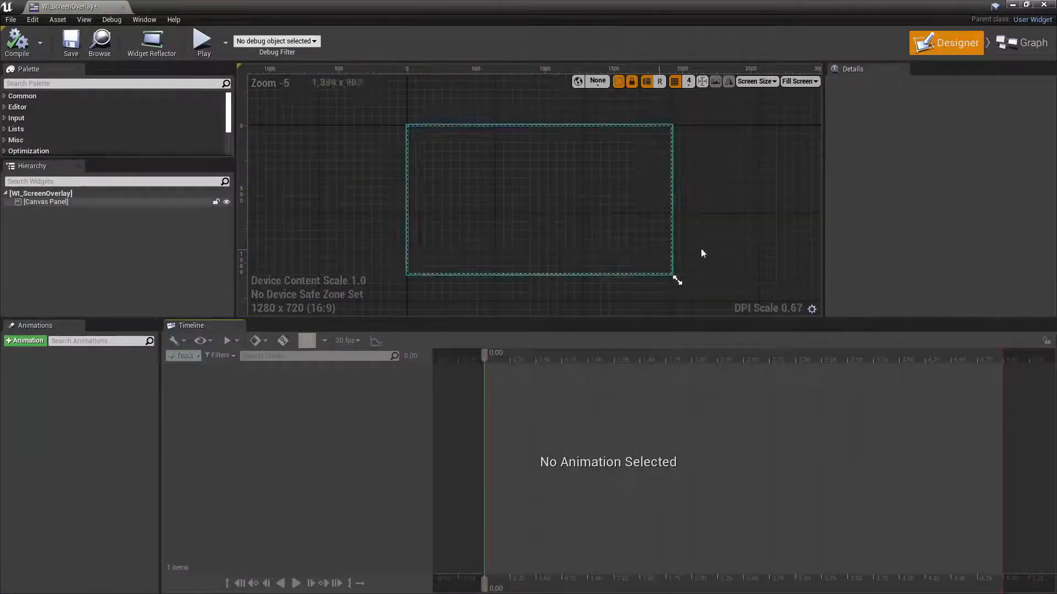
left_click(18, 52)
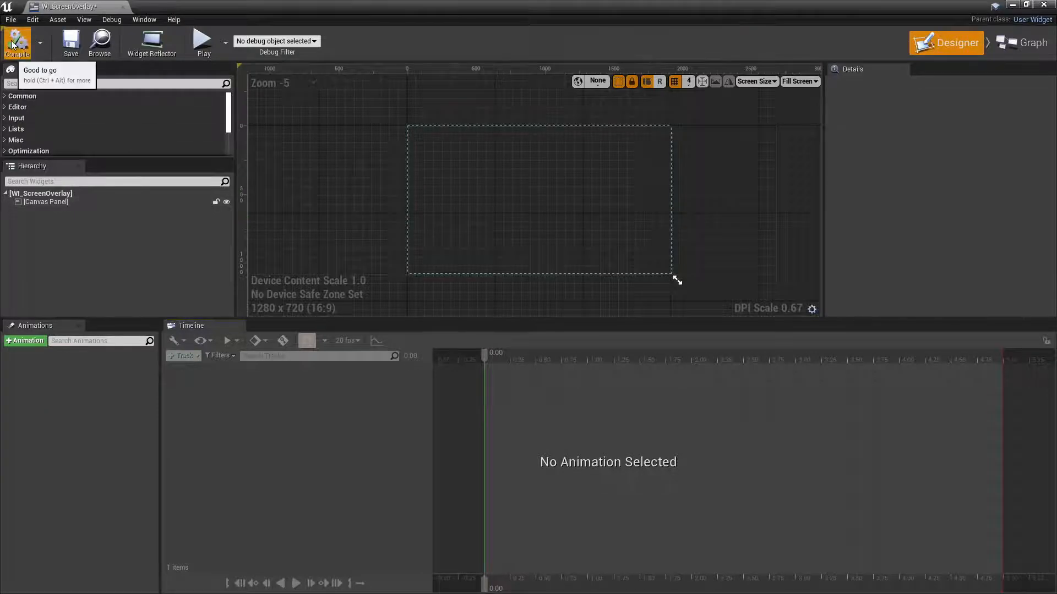
left_click(71, 44)
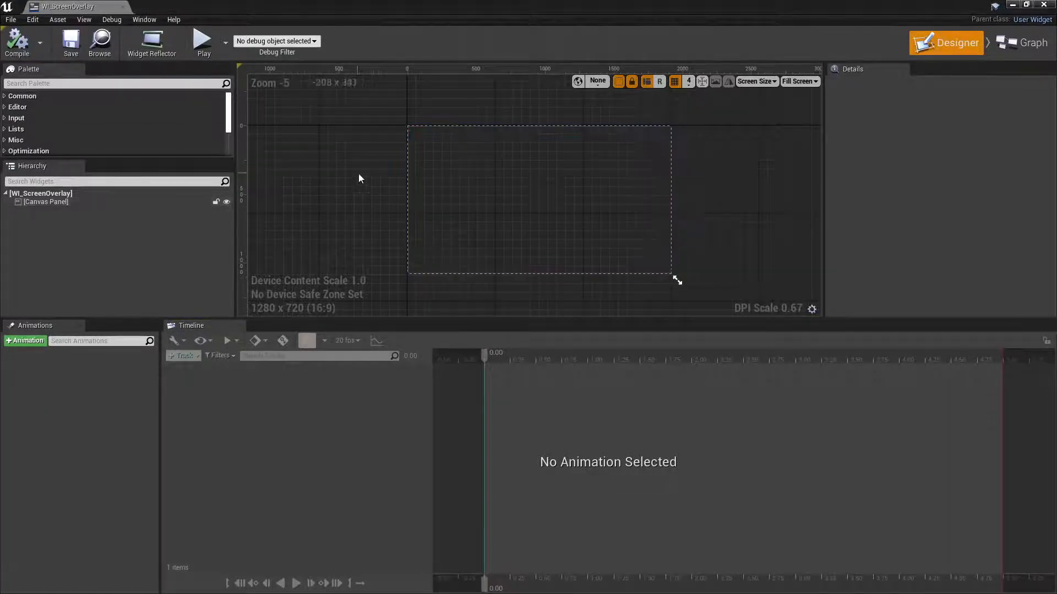
left_click_drag(111, 5, 286, 11)
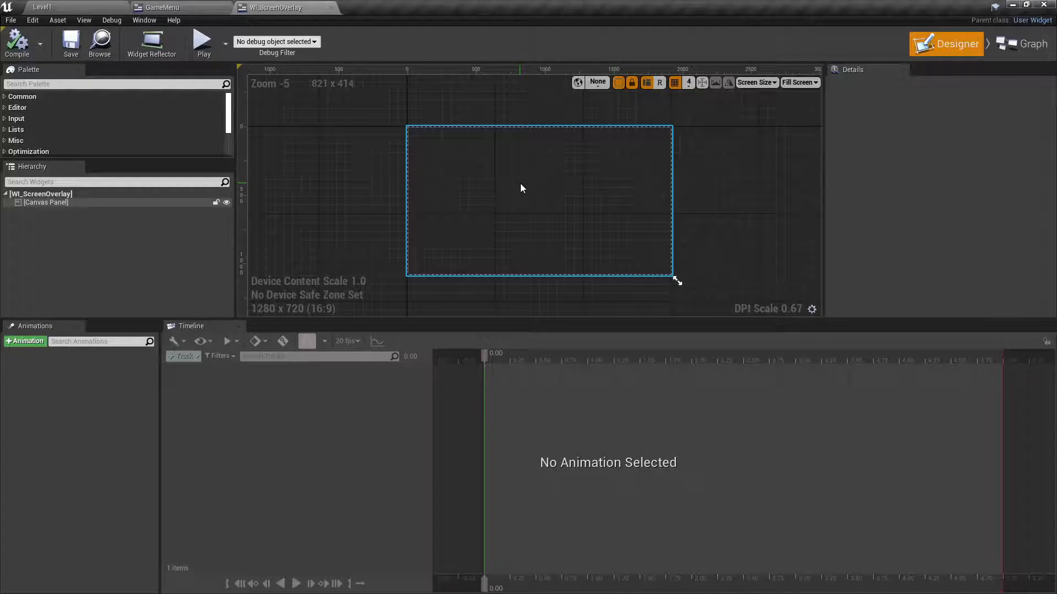
left_click(59, 204)
left_click(55, 195)
left_click(55, 202)
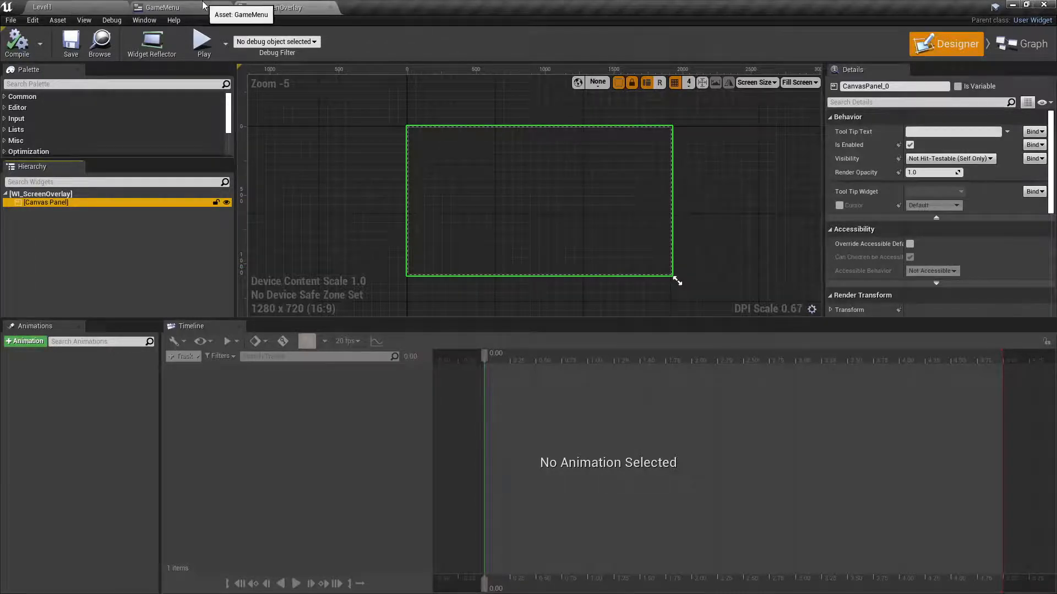
- Save all project assets and clear the "hor" Palette search in the GameMenu widget
left_click(176, 8)
left_click(30, 296)
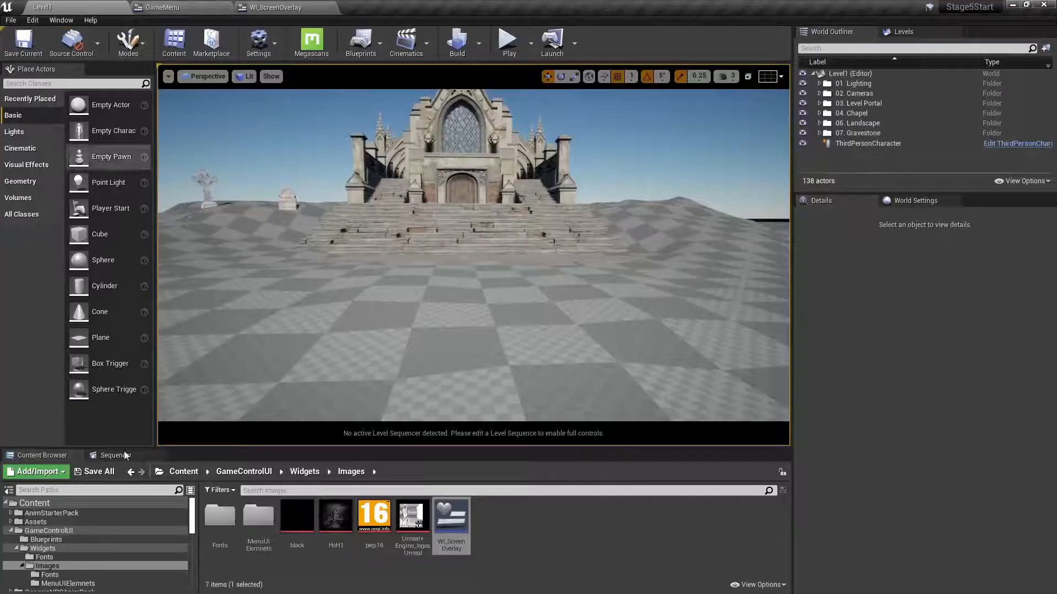
left_click(101, 475)
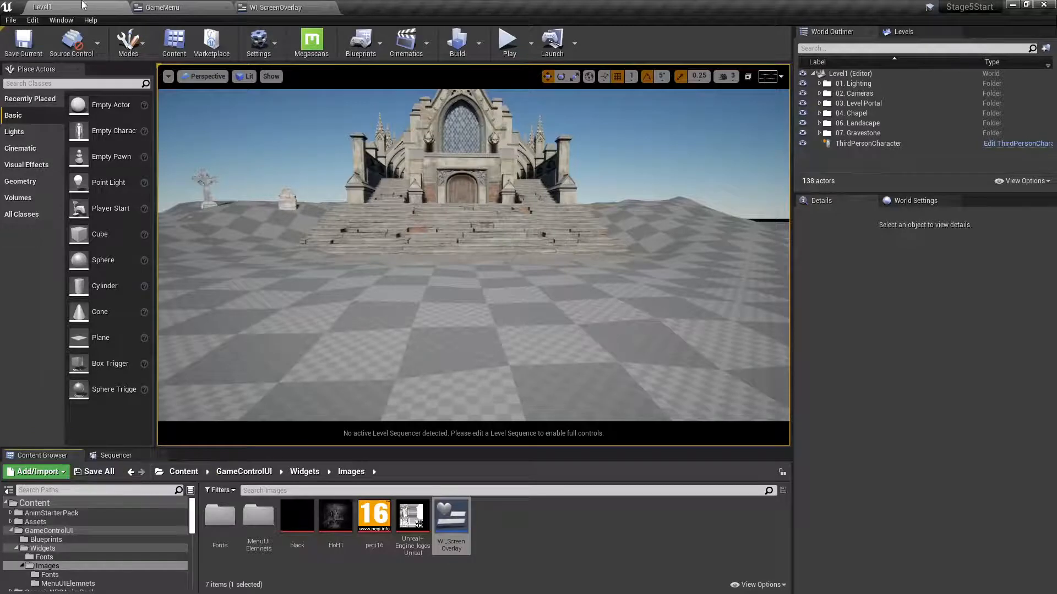
left_click(166, 8)
left_click(34, 84)
key("BackSpace")
key("BackSpace")
key("BackSpace")
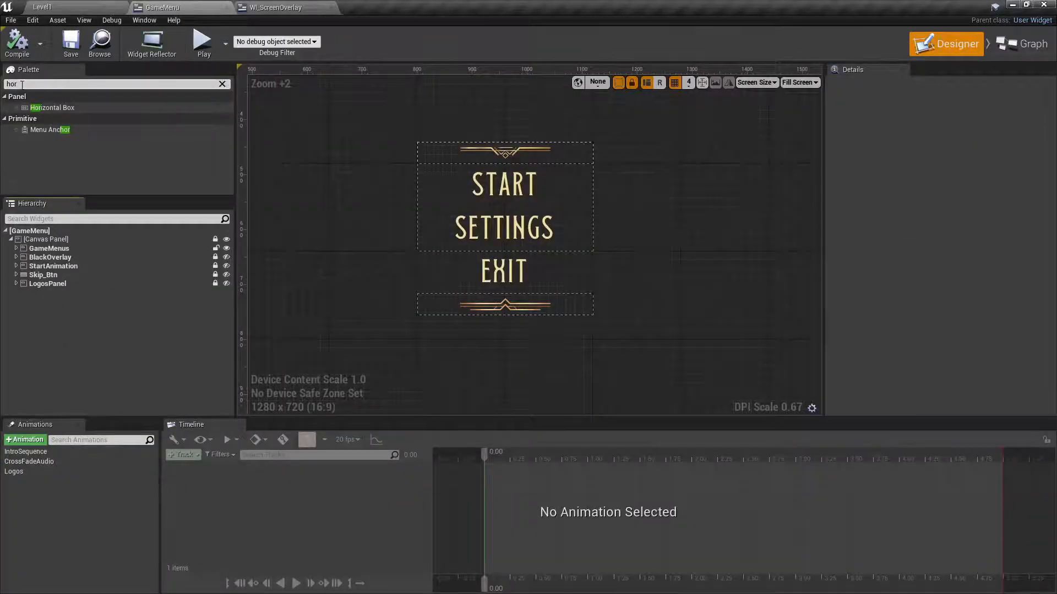
- Add the WI_ScreenOverlay widget to GameMenu and move it directly under the root Canvas Panel
left_click(282, 8)
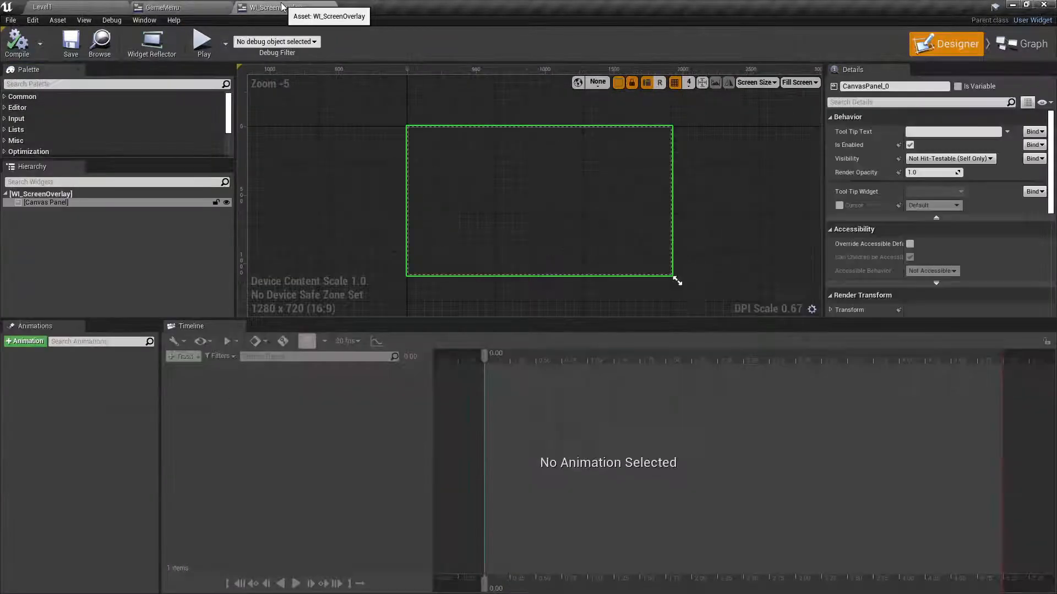
left_click(190, 7)
left_click(99, 7)
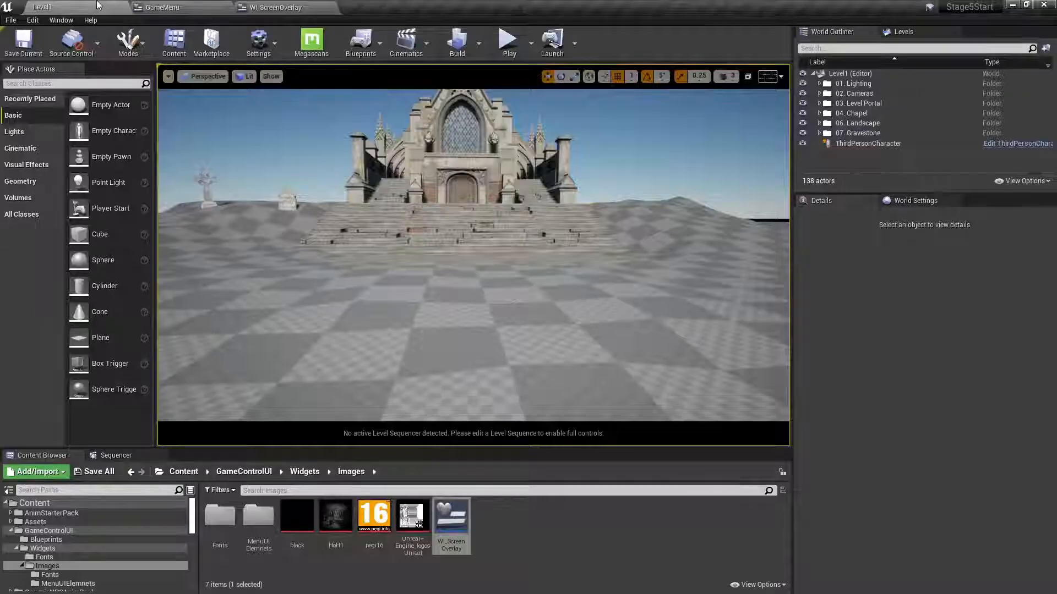
left_click_drag(451, 516, 338, 219)
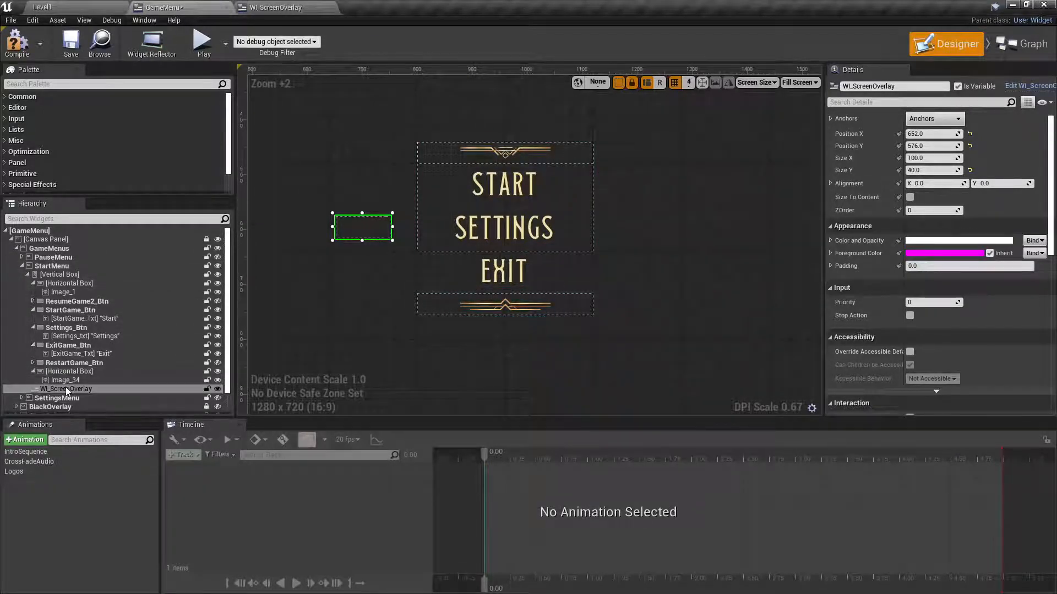
left_click_drag(64, 389, 36, 245)
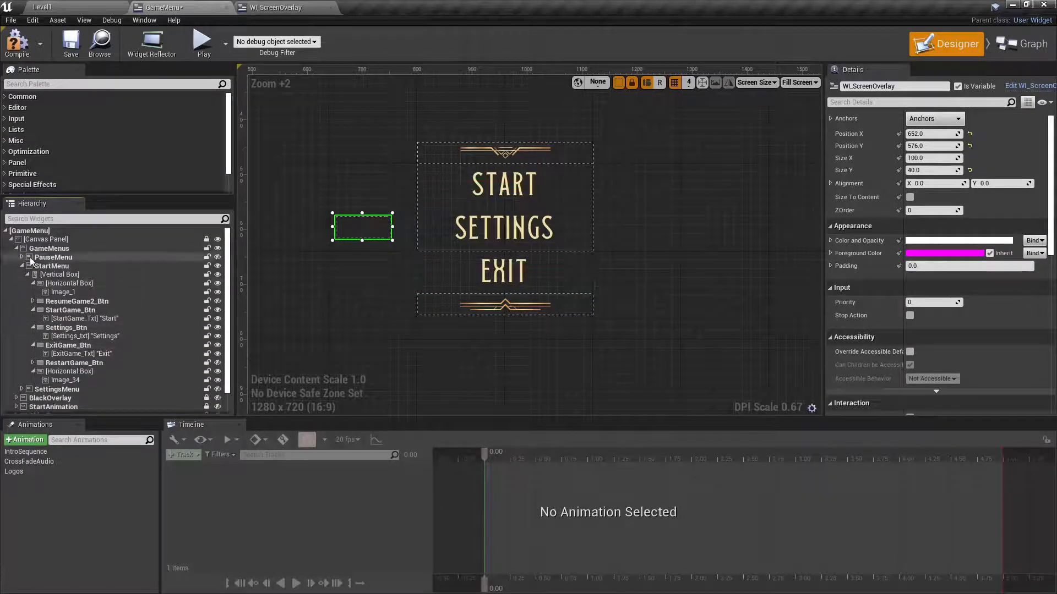
left_click(17, 248)
left_click(11, 239)
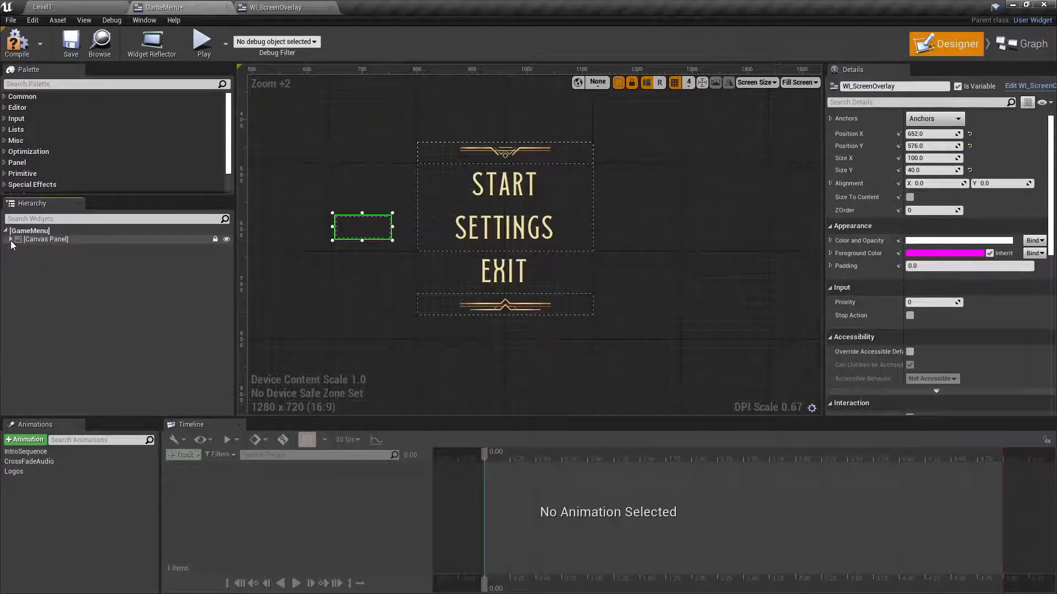
left_click(11, 240)
left_click(46, 294)
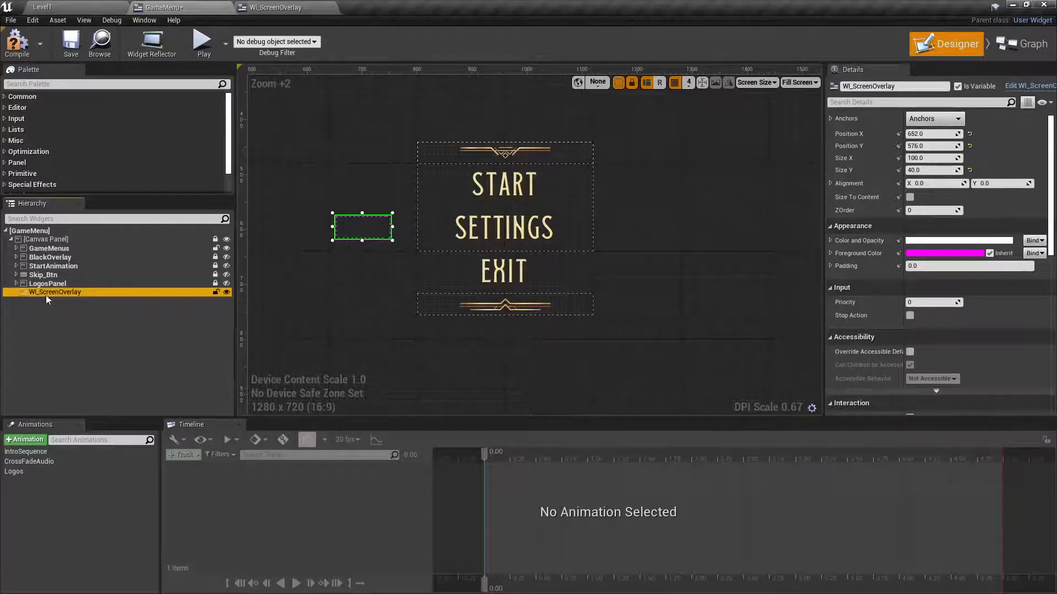
- Anchor WI_ScreenOverlay at the canvas center and stretch its anchors out to the four corners of the canvas
left_click(932, 117)
left_click(965, 191)
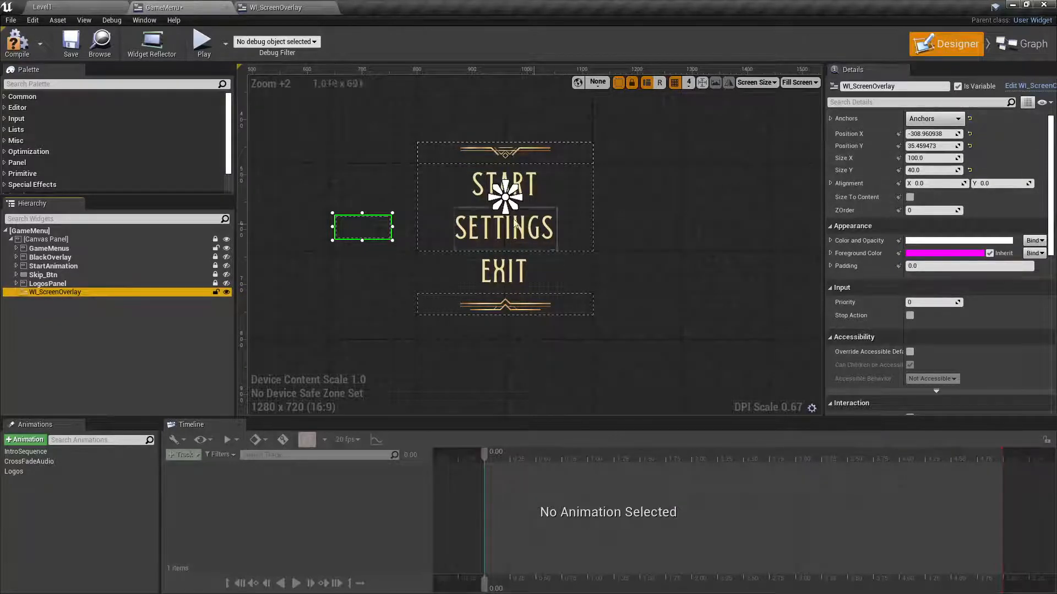
scroll(341, 280, "down", 6)
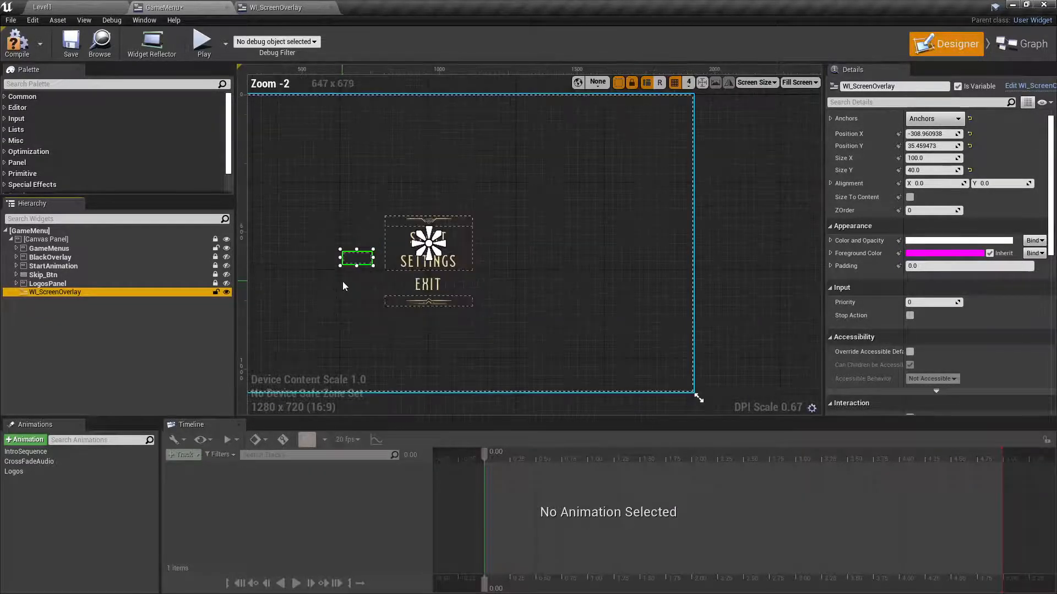
left_click_drag(332, 254, 326, 128)
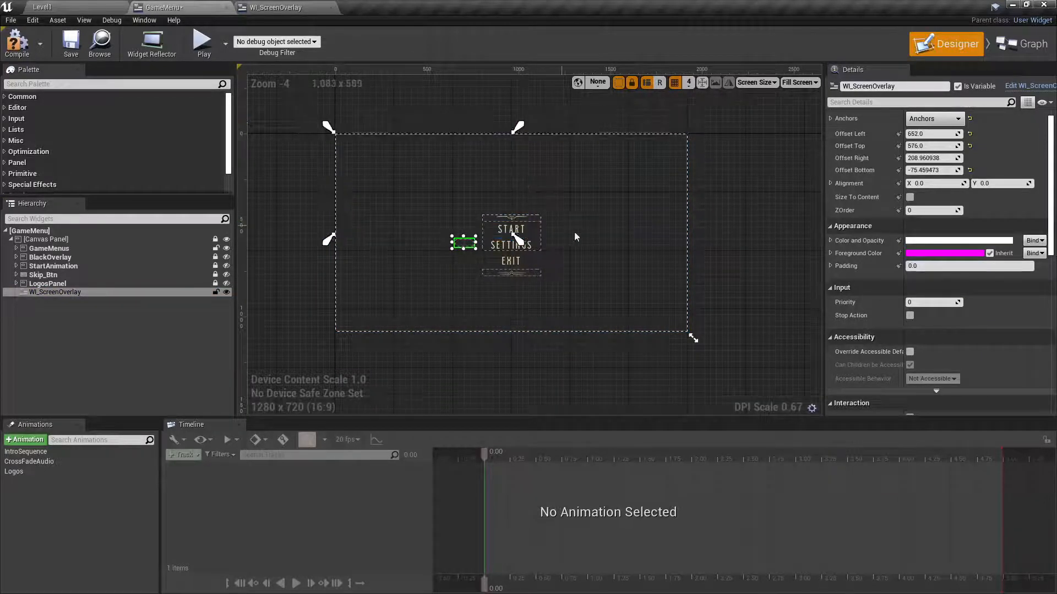
left_click_drag(514, 244, 715, 344)
- Set the Right, Bottom, Top and Left offsets of WI_ScreenOverlay to 0 so it fills the GameMenu canvas
left_click(909, 158)
type("0")
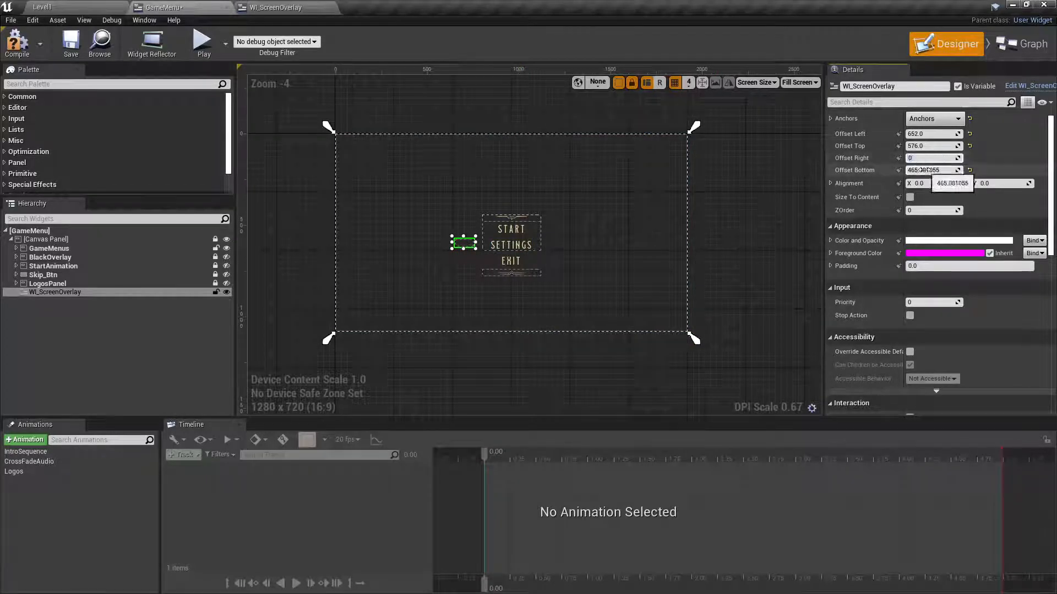
key("Tab")
type("0")
left_click(925, 146)
type("0")
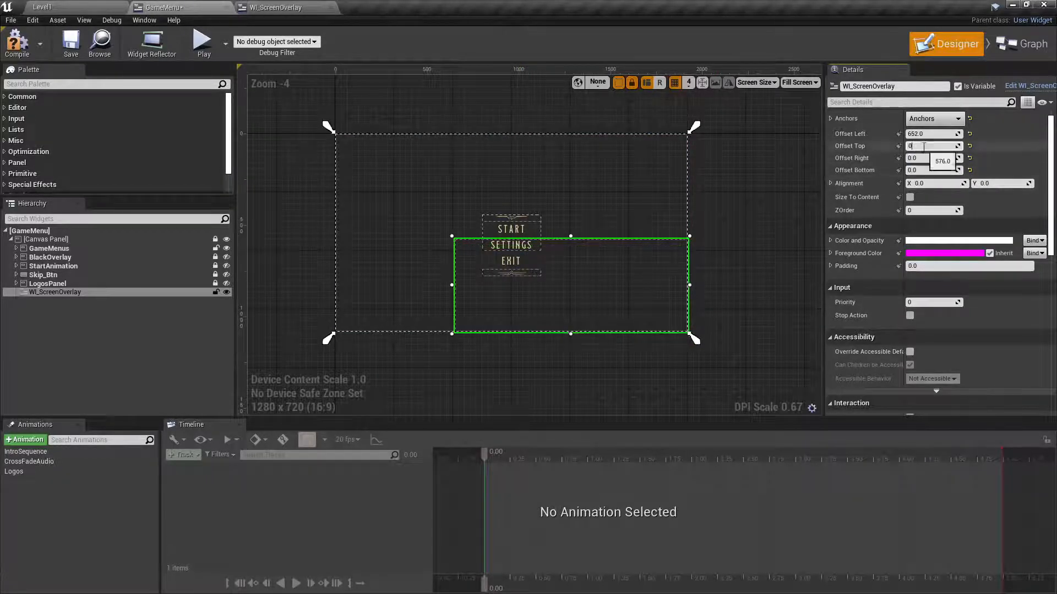
left_click(925, 134)
type("0")
key("Return")
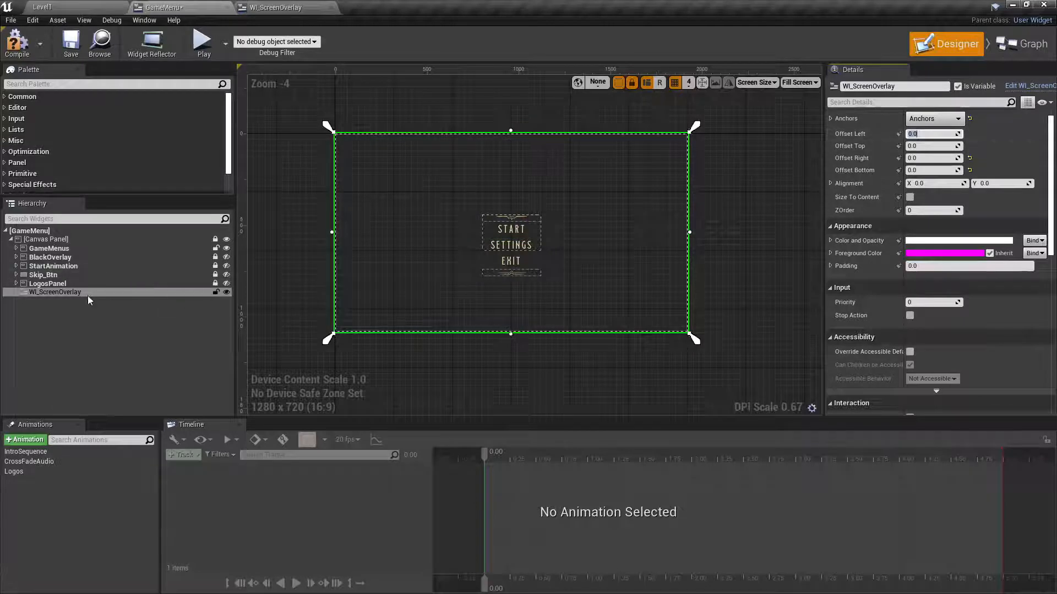
- Set the visibility of WI_ScreenOverlay to Not Hit-Testable (Self & All Children), then compile and save GameMenu
left_click(62, 306)
left_click(57, 292)
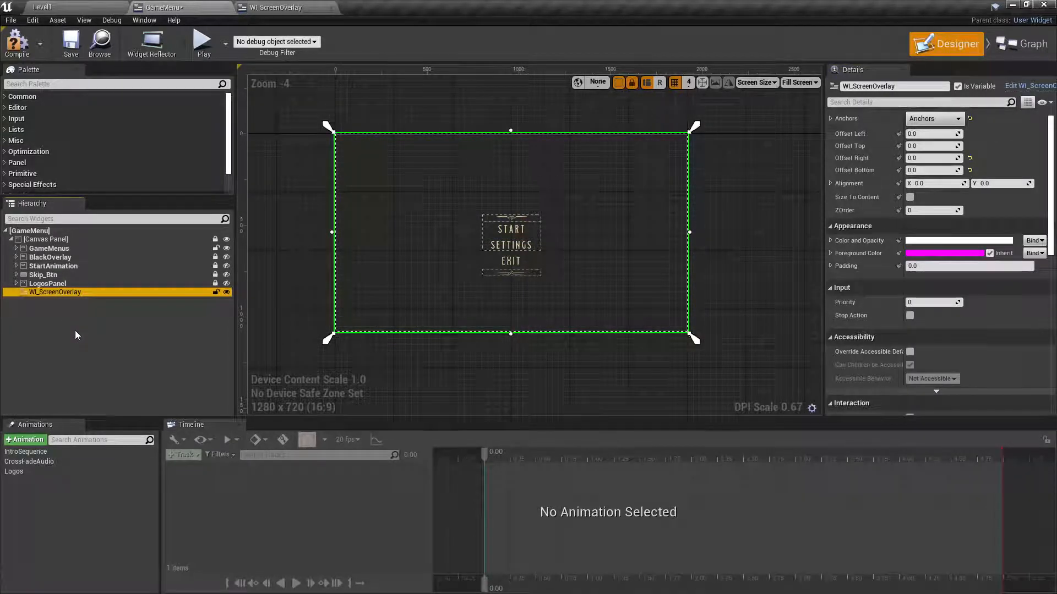
scroll(869, 294, "down", 5)
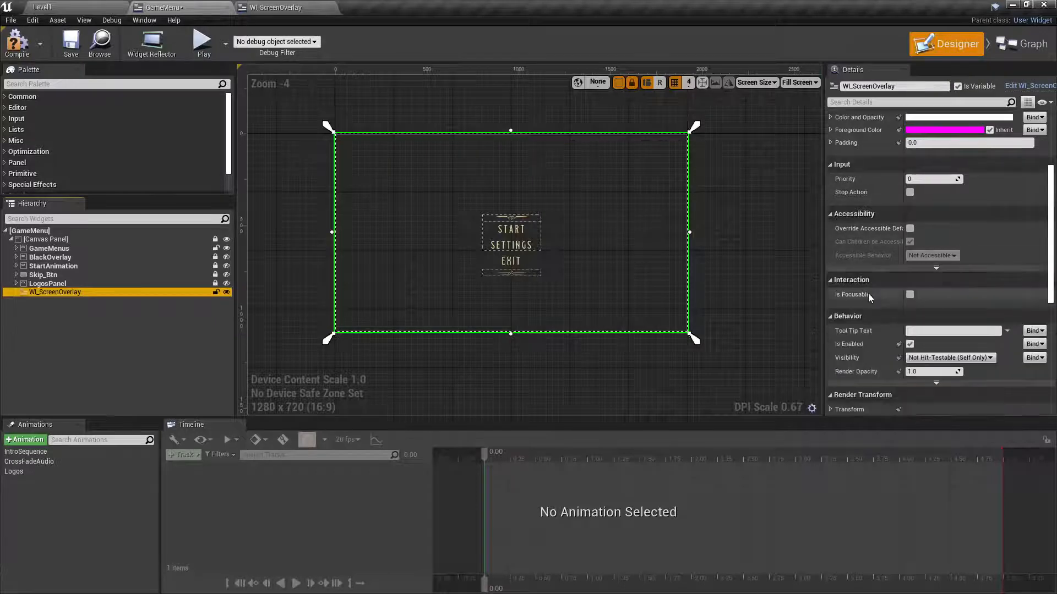
left_click(926, 338)
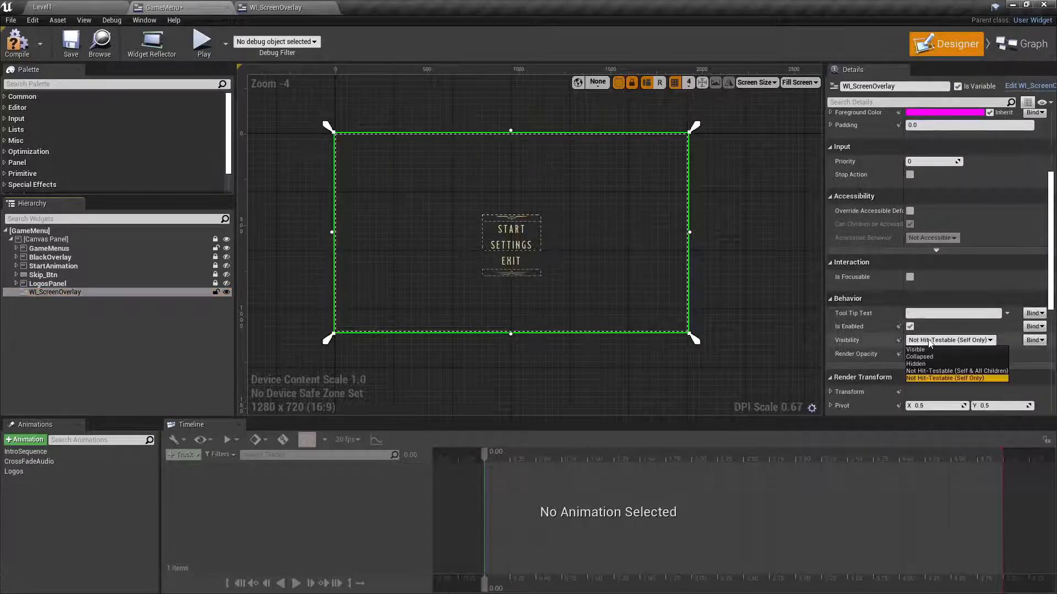
left_click(932, 372)
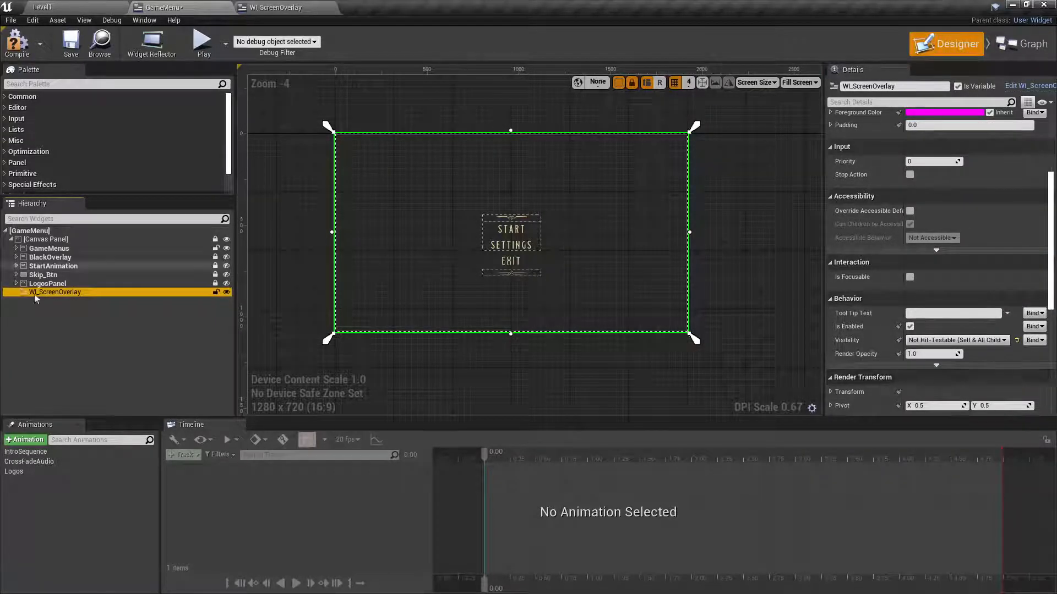
left_click(17, 41)
left_click(71, 43)
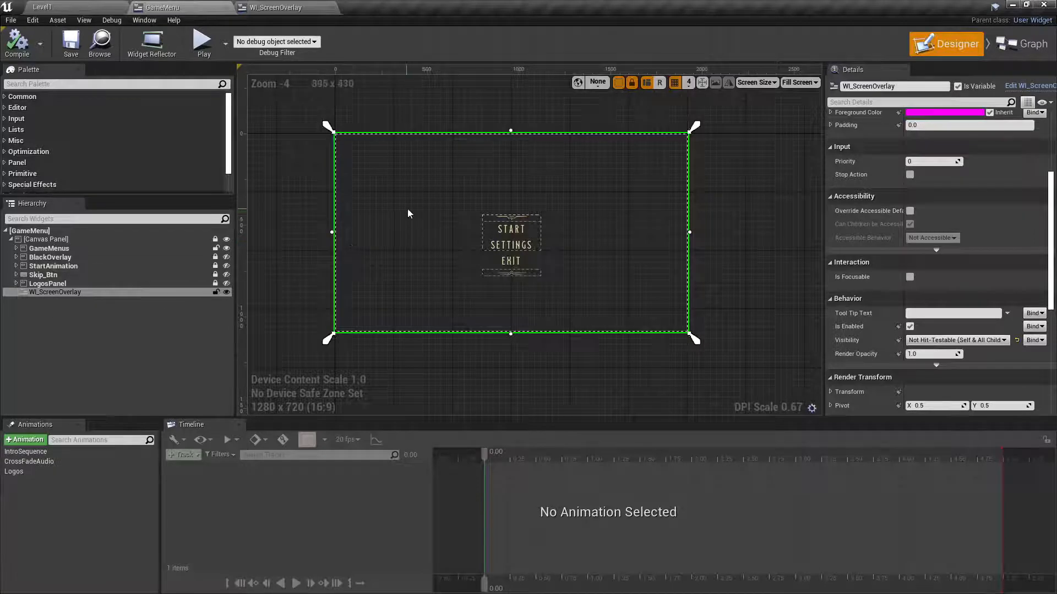
- Open the WI_ScreenOverlay widget for editing and enlarge its designer area by shrinking the animation area
double_click(55, 292)
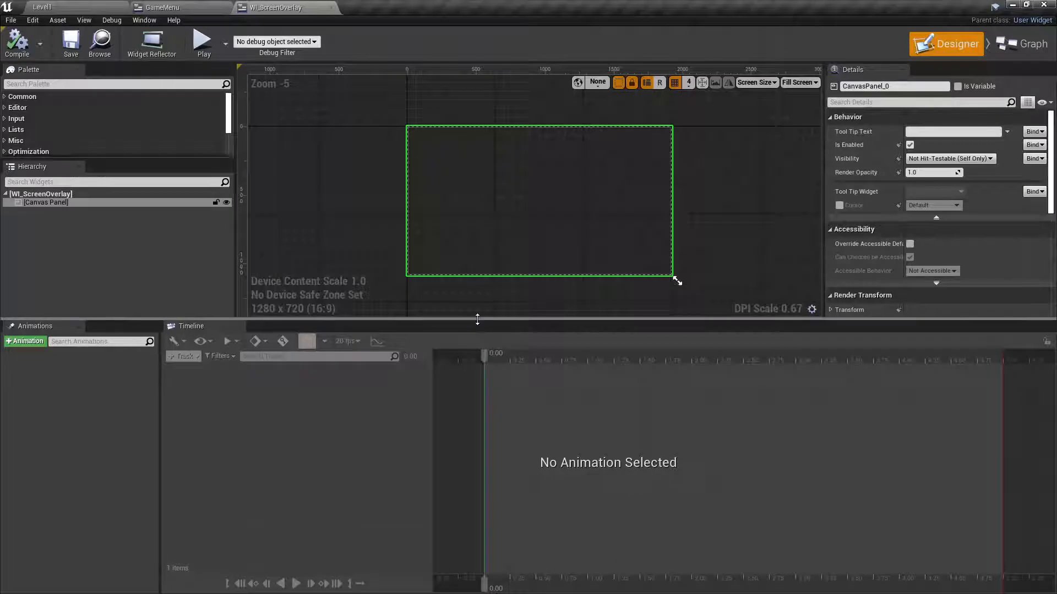
left_click_drag(477, 318, 477, 437)
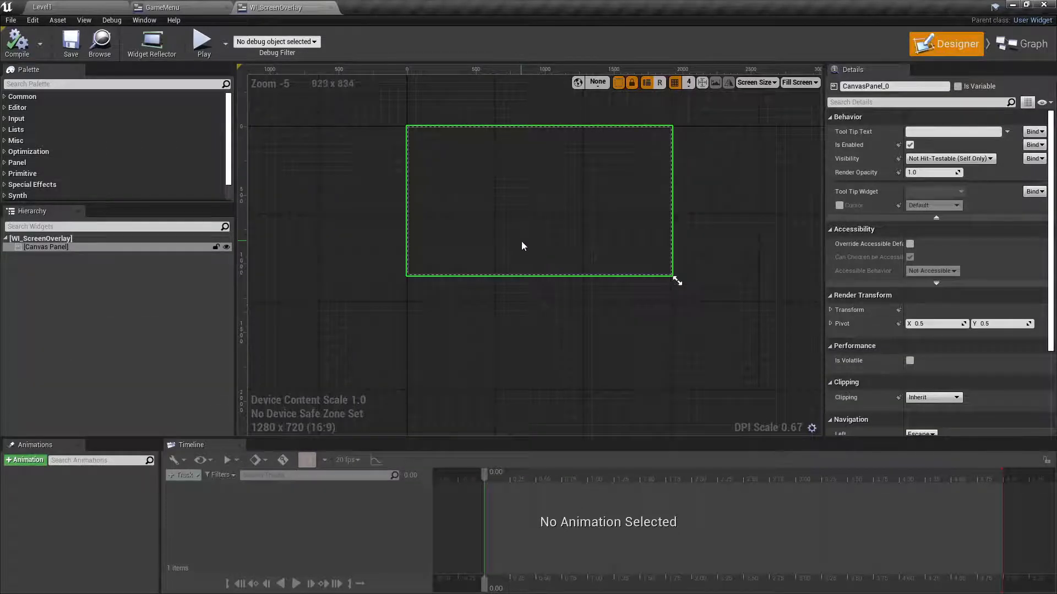
scroll(524, 233, "up", 1)
scroll(524, 220, "down", 1)
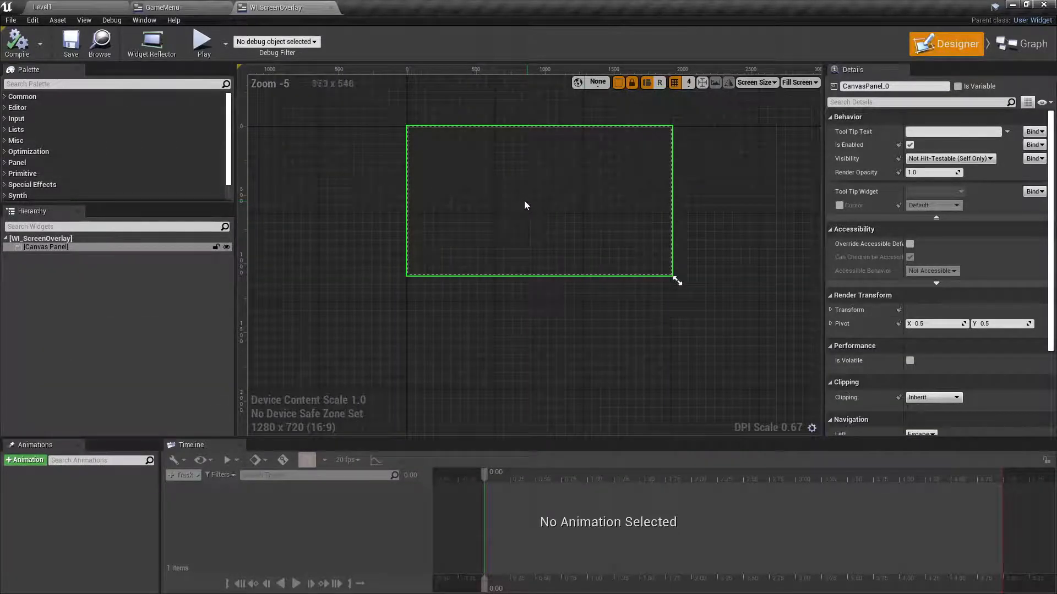
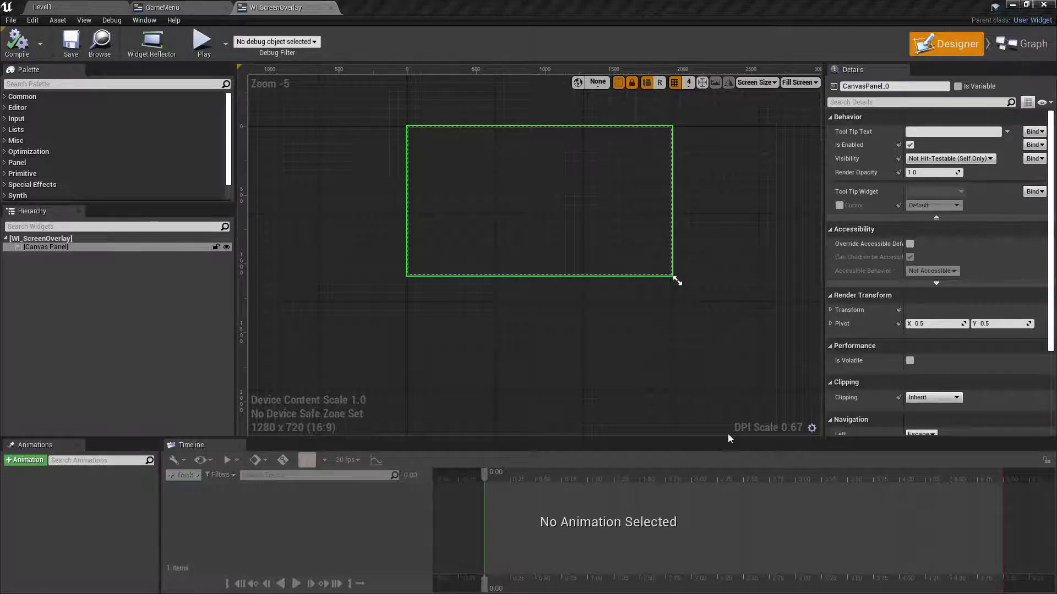
- Create a material named M_ScreenOverlay in the Widgets/Images folder of the Level1 project content
left_click(165, 8)
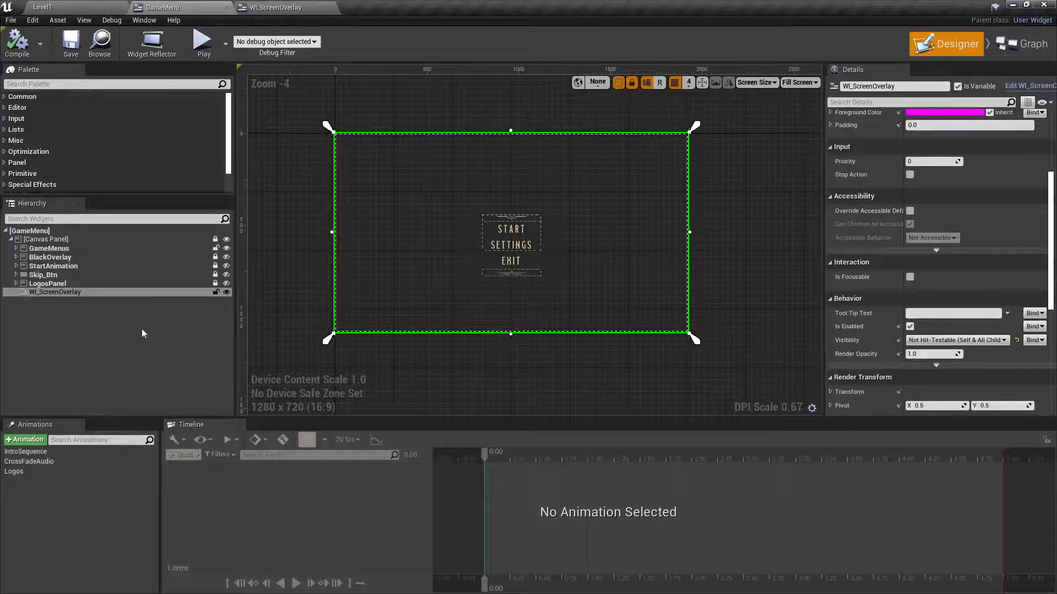
left_click(95, 6)
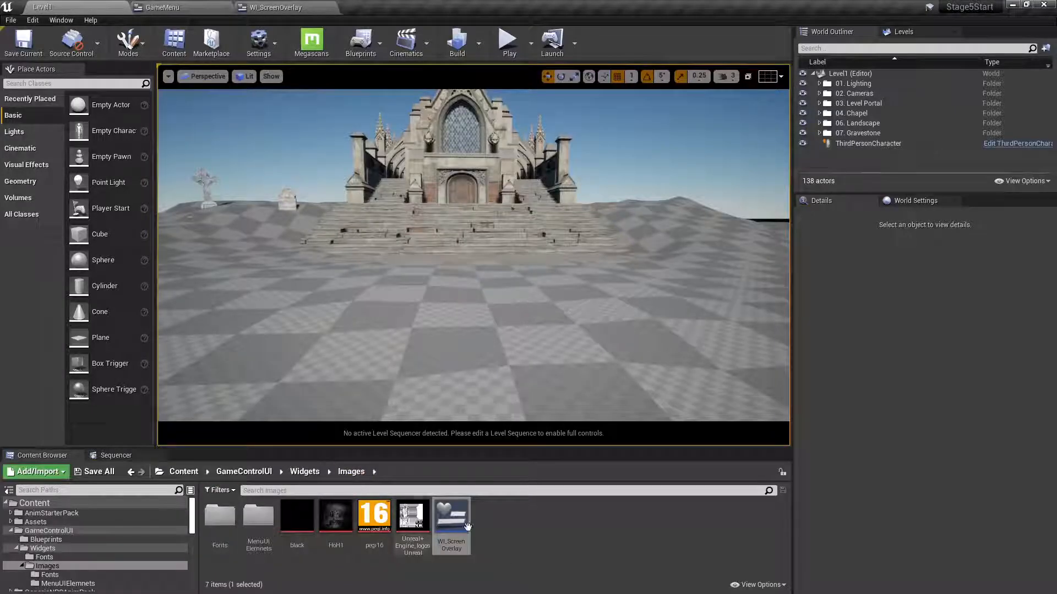
right_click(498, 530)
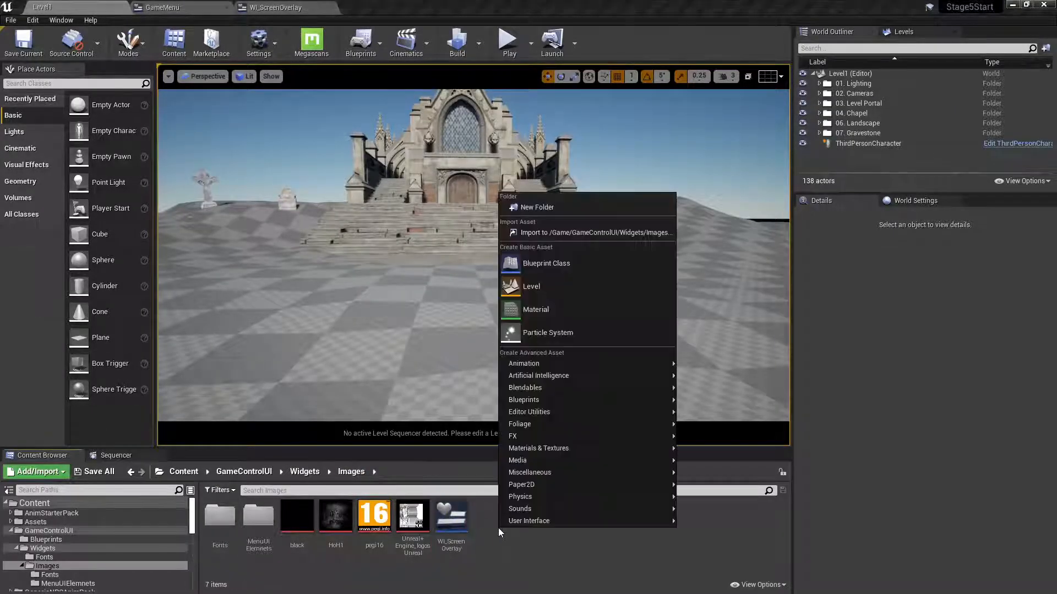
left_click(547, 310)
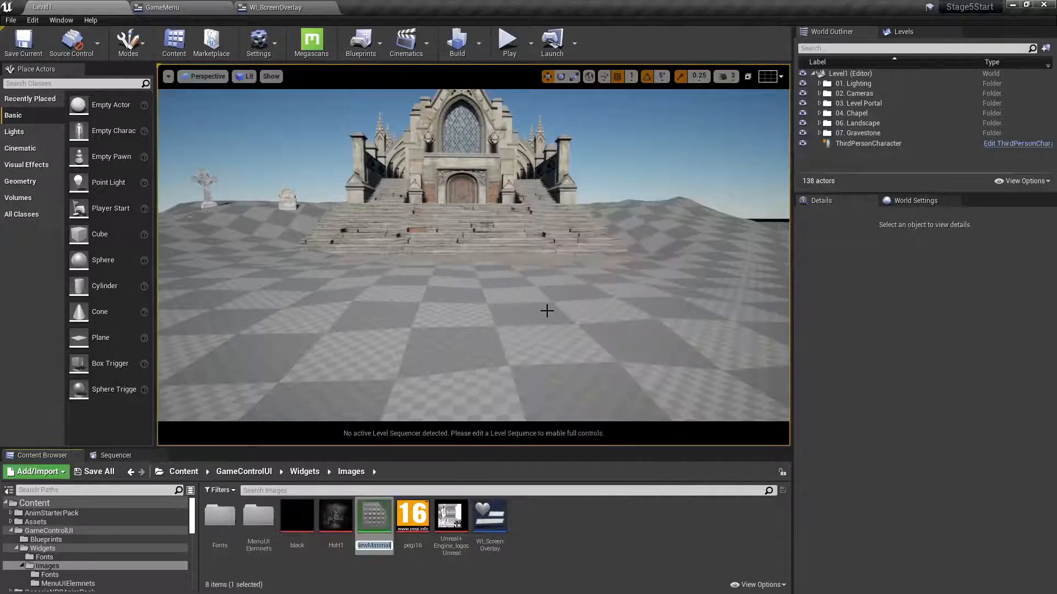
key("BackSpace")
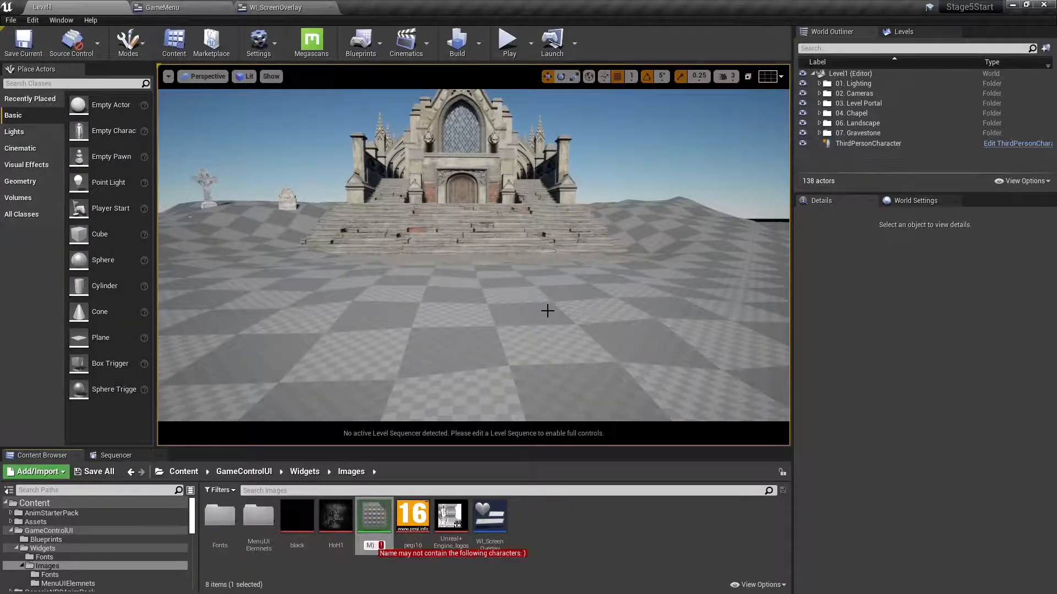
type("M_Screen")
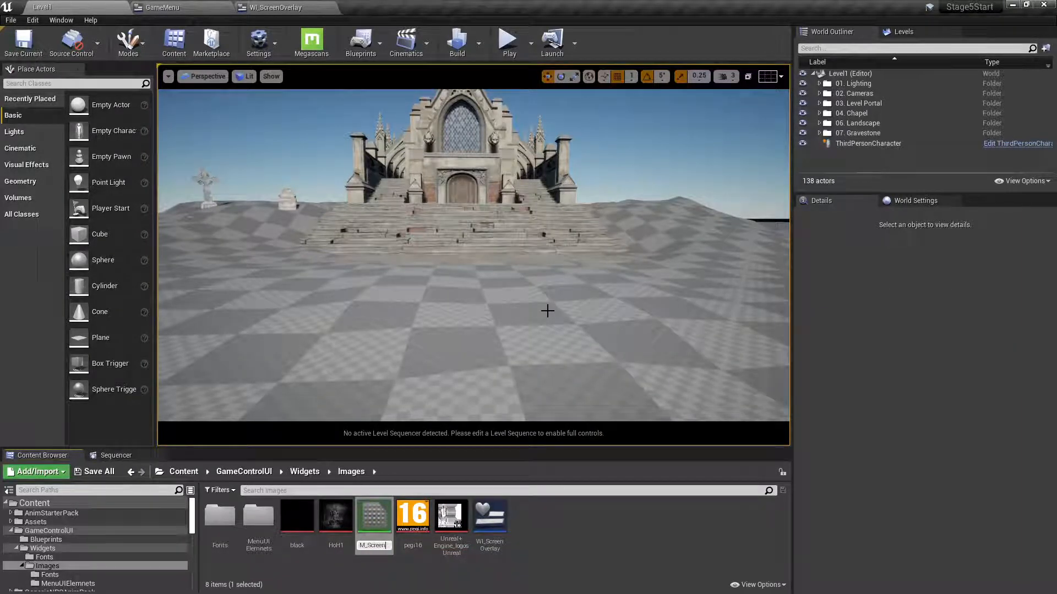
type("Overlay")
key("Return")
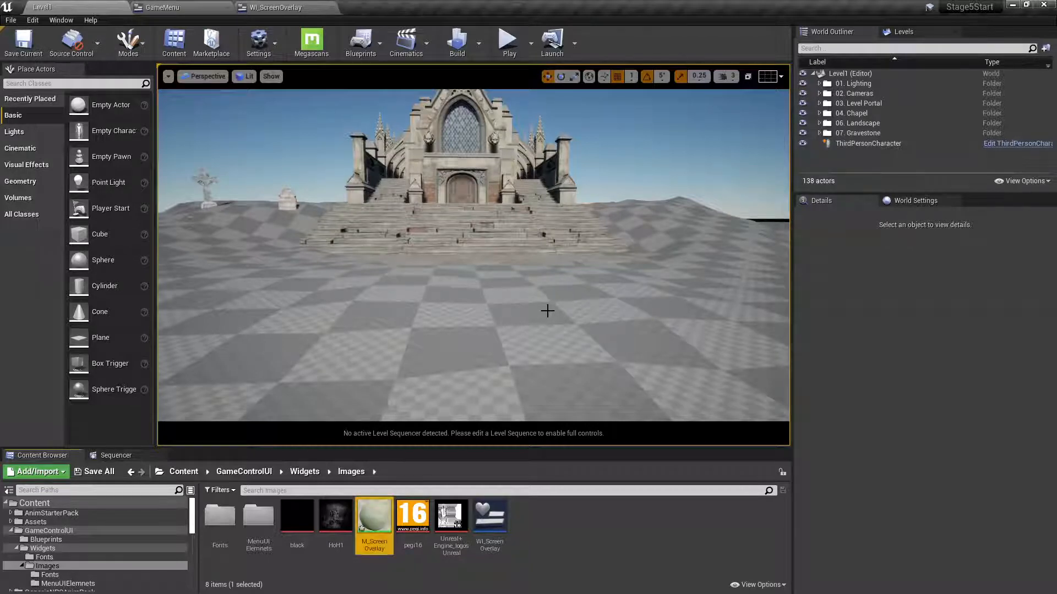
- Open the M_ScreenOverlay material and place a Texture Sample node to the left of its result node
double_click(374, 520)
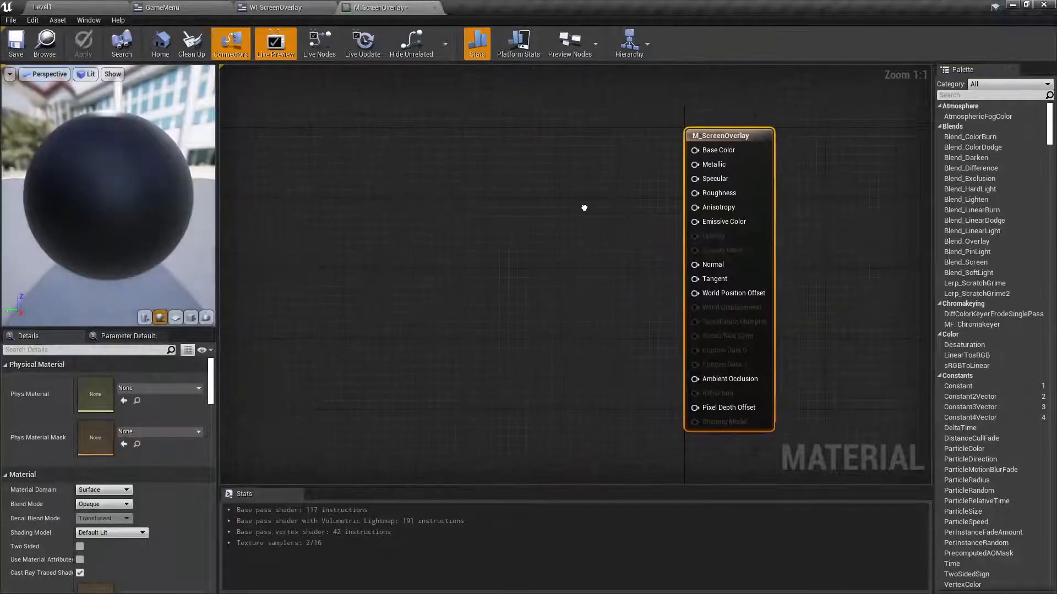
left_click(331, 218)
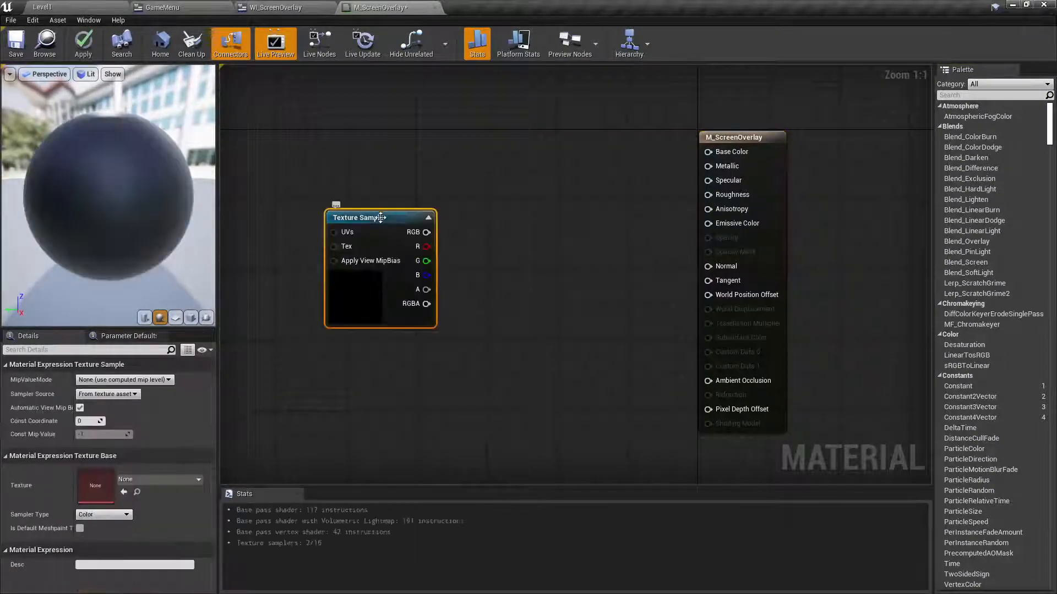
left_click_drag(385, 216, 388, 173)
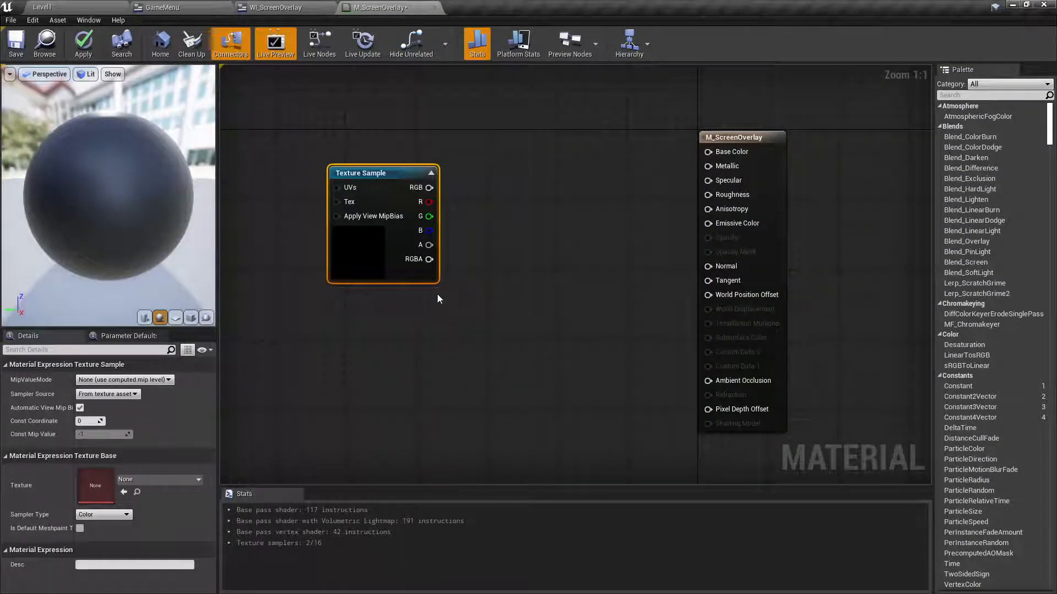
- Set the material domain to User Interface and connect the Texture Sample's RGB output to Final Color
left_click(735, 130)
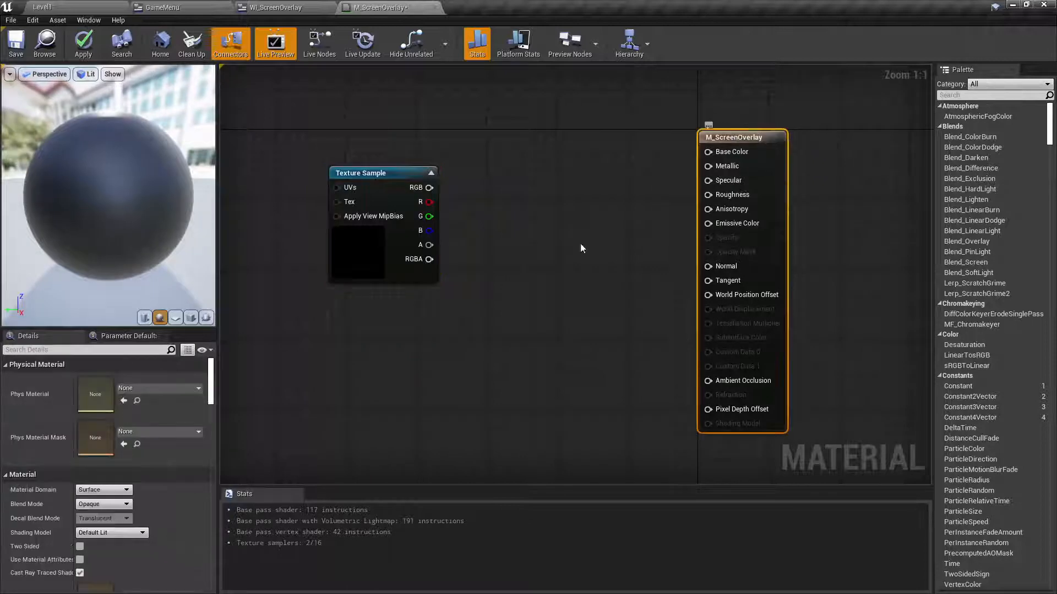
left_click(104, 489)
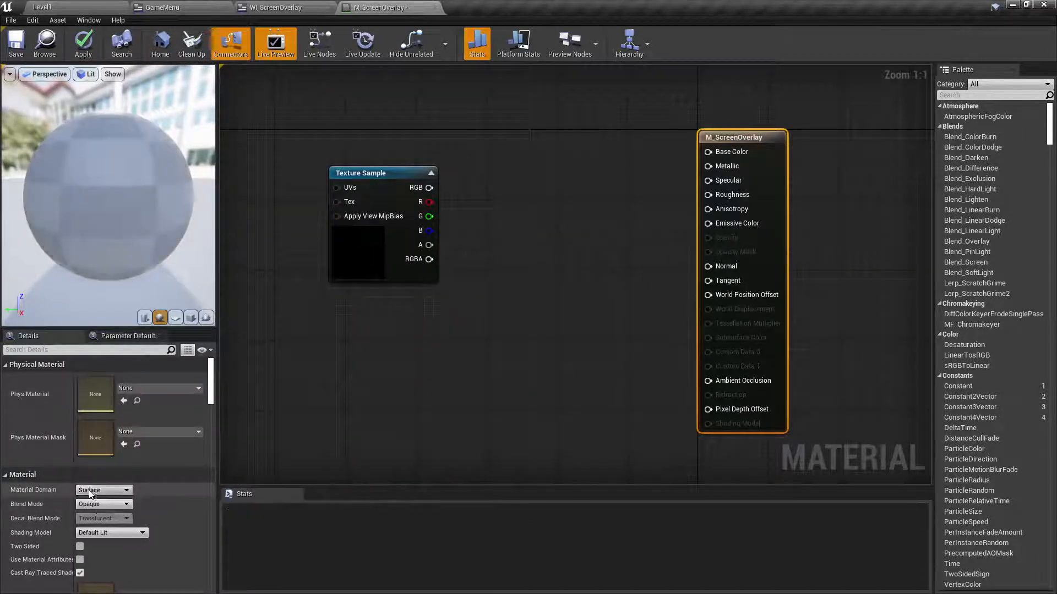
left_click(100, 535)
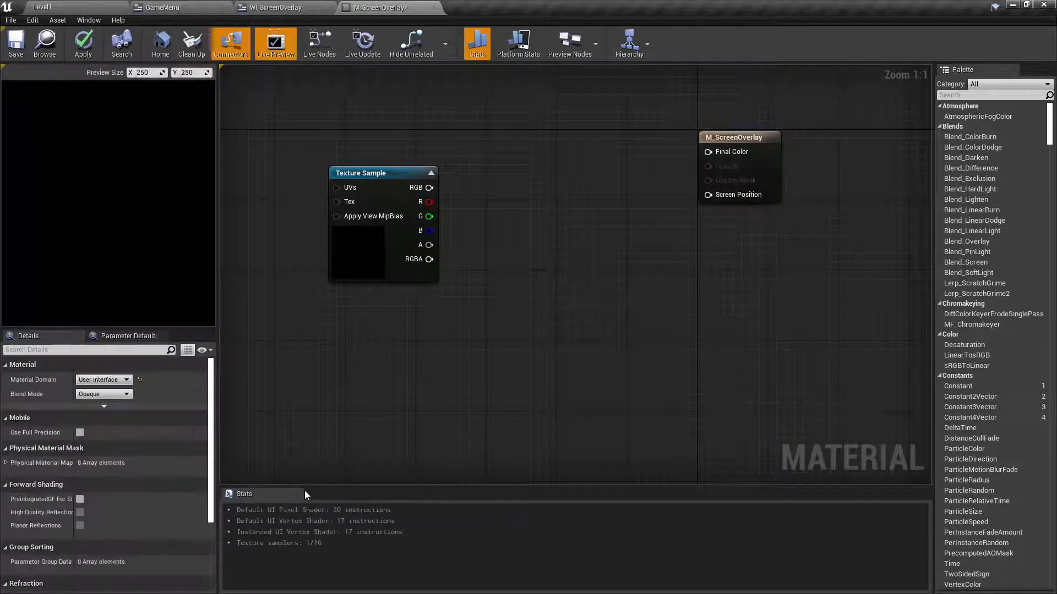
left_click_drag(724, 137, 724, 172)
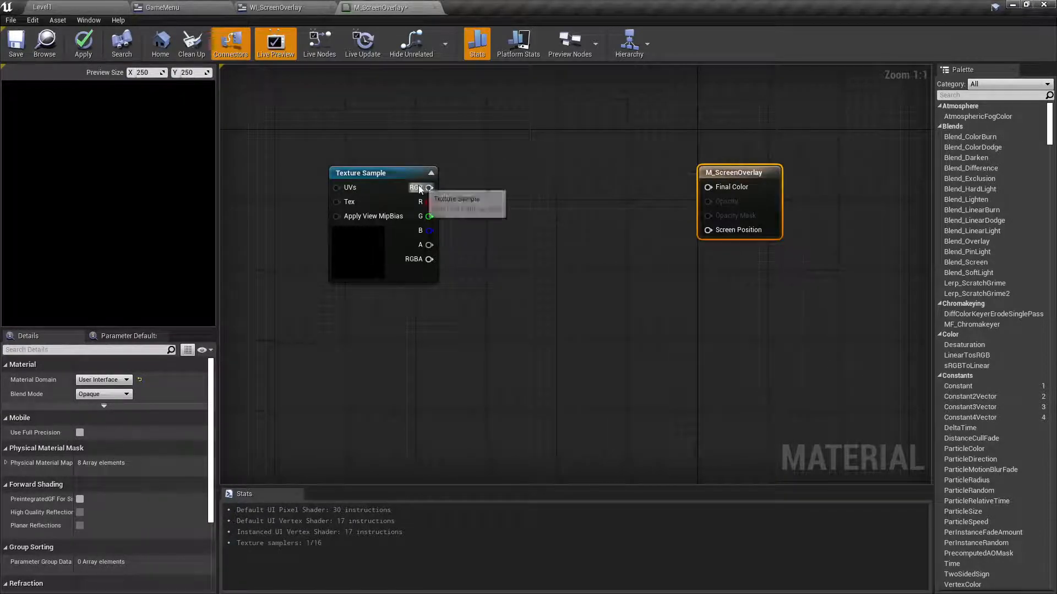
left_click_drag(429, 188, 708, 186)
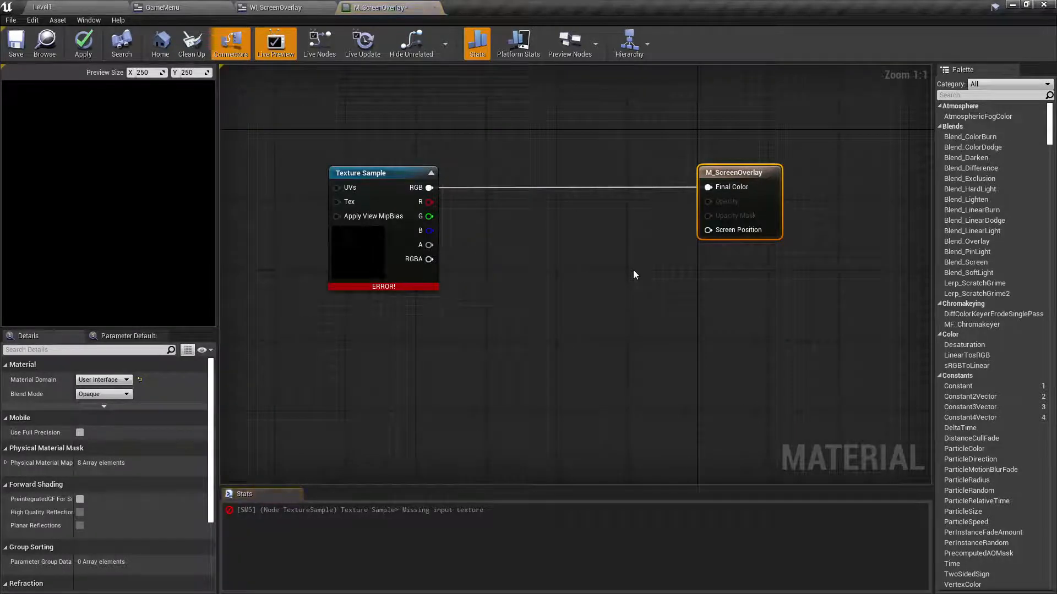
- Set the material's blend mode to Additive and connect the Texture Sample's alpha output to Opacity
left_click(105, 394)
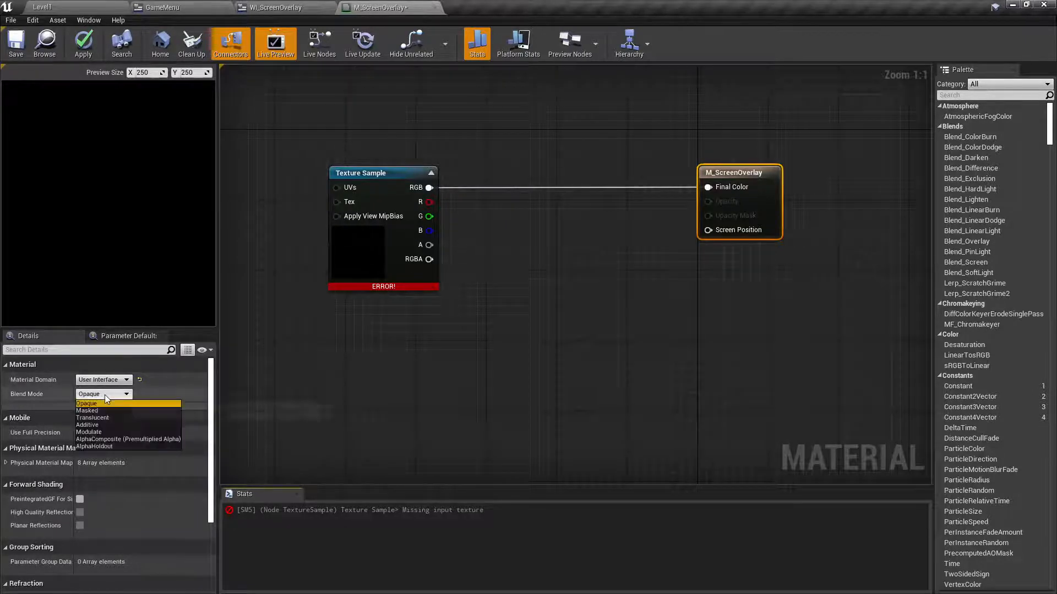
left_click(104, 425)
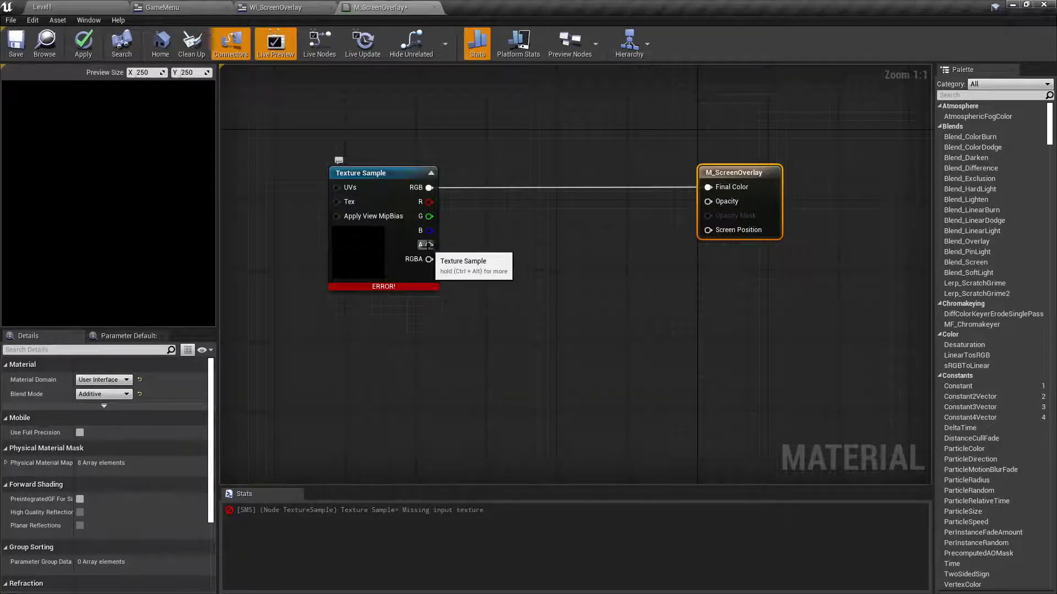
left_click_drag(429, 245, 708, 201)
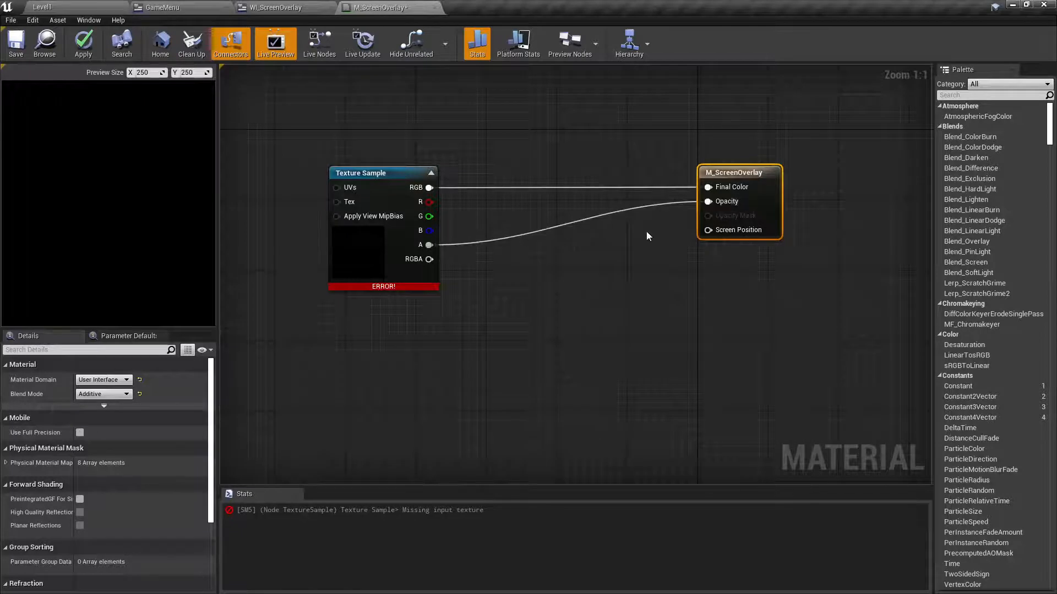
- Insert a Multiply node between the Texture Sample's alpha output and the material's Opacity input
left_click(570, 255)
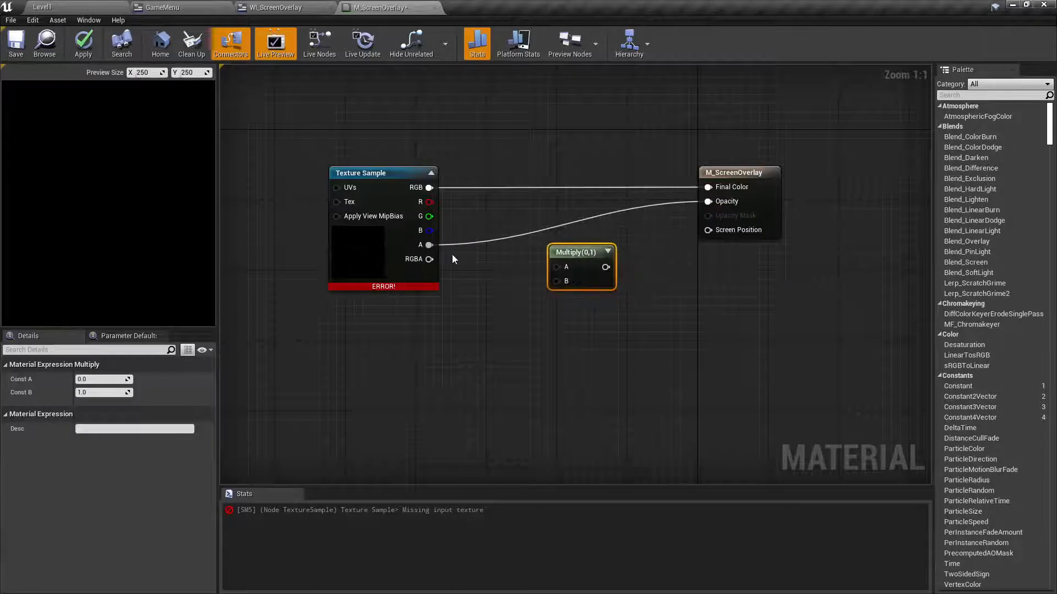
left_click_drag(429, 245, 712, 202)
left_click_drag(583, 253, 575, 218)
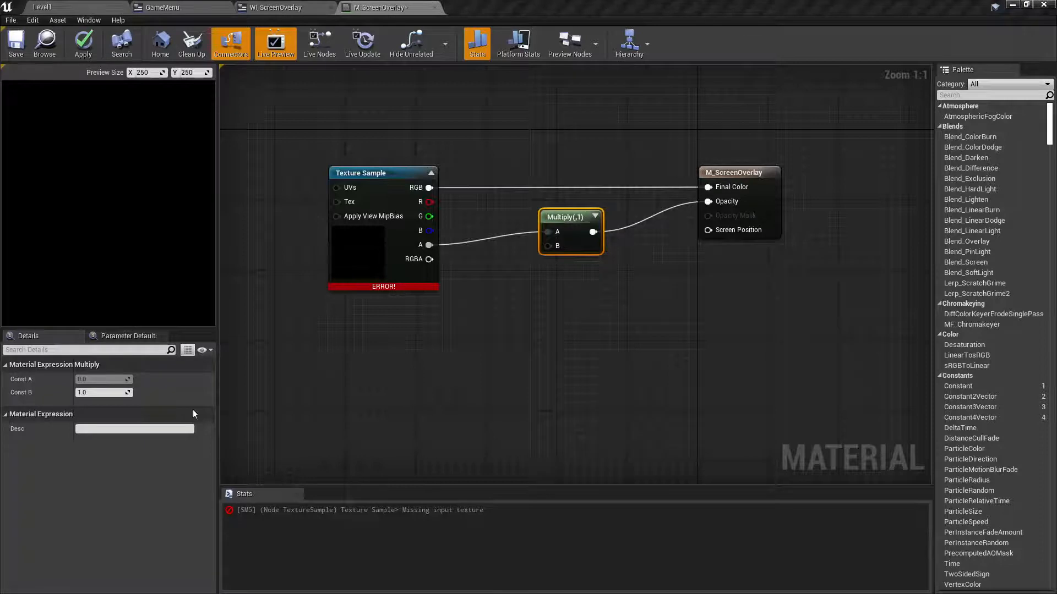
- Set the Multiply node's Const B to 0.5 and save the material, continuing past the compilation warning
left_click(91, 392)
type("0.5")
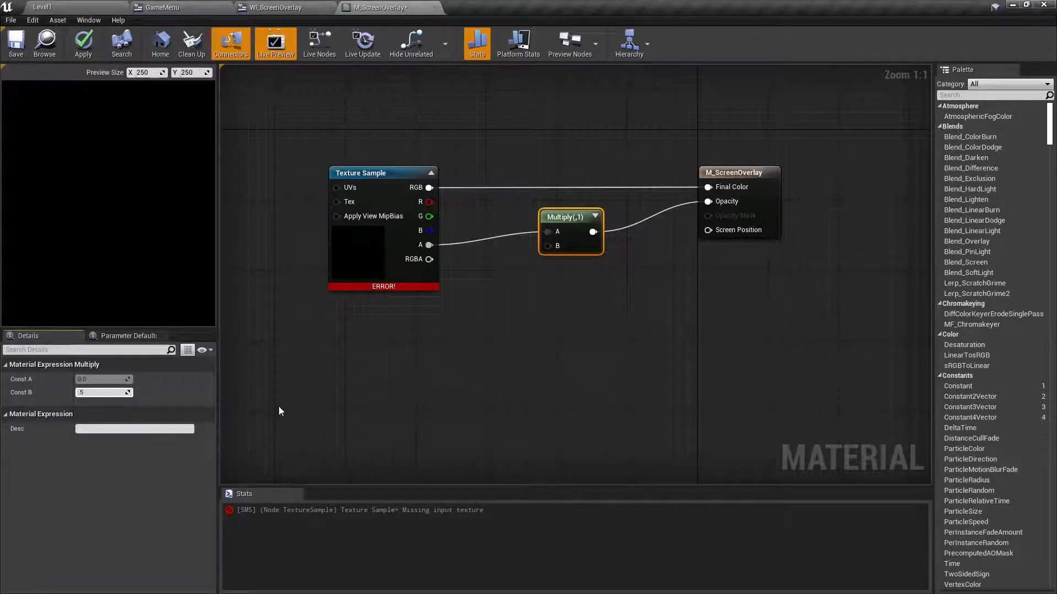
key("Return")
left_click(532, 388)
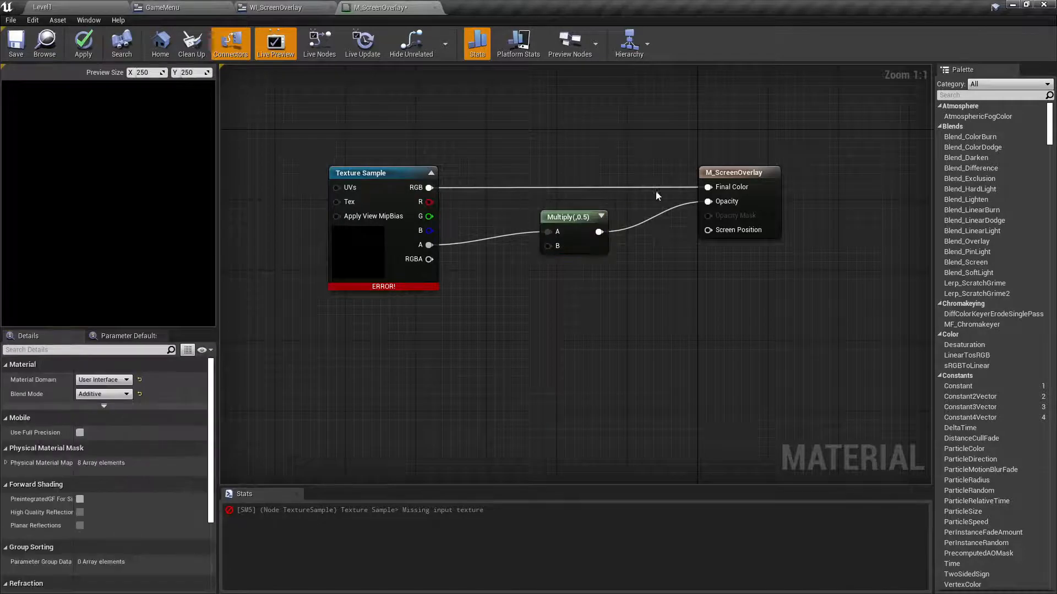
left_click(16, 44)
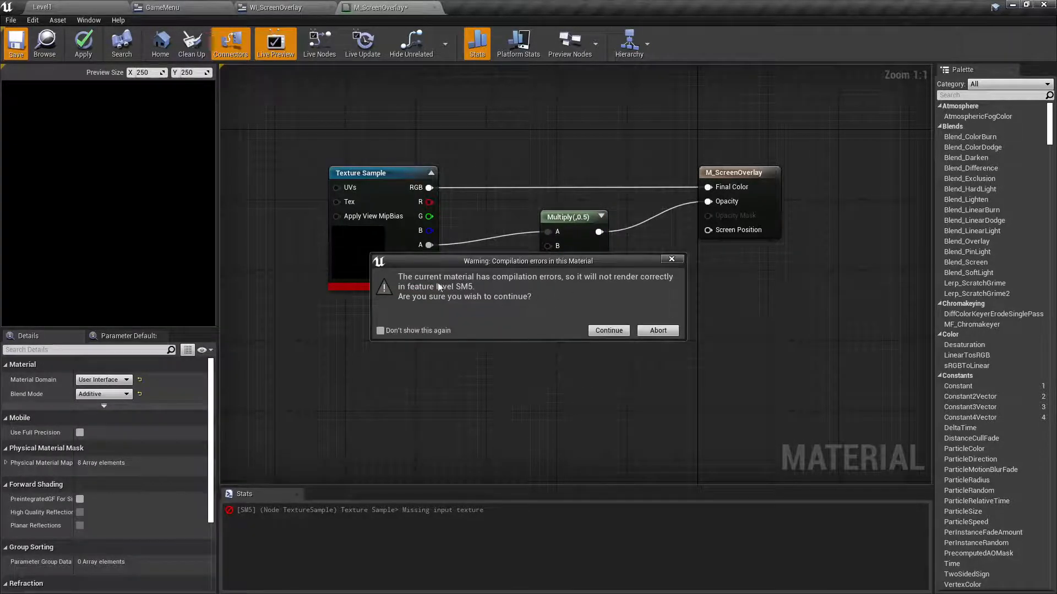
left_click(605, 331)
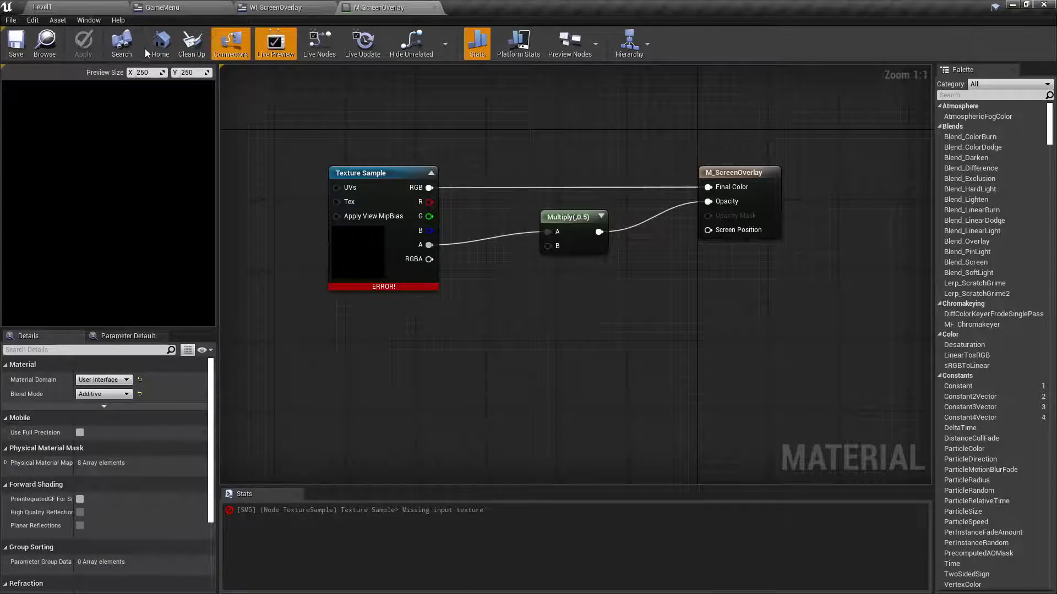
- Add an Image widget inside the Canvas Panel of WI_ScreenOverlay and select it
left_click(272, 6)
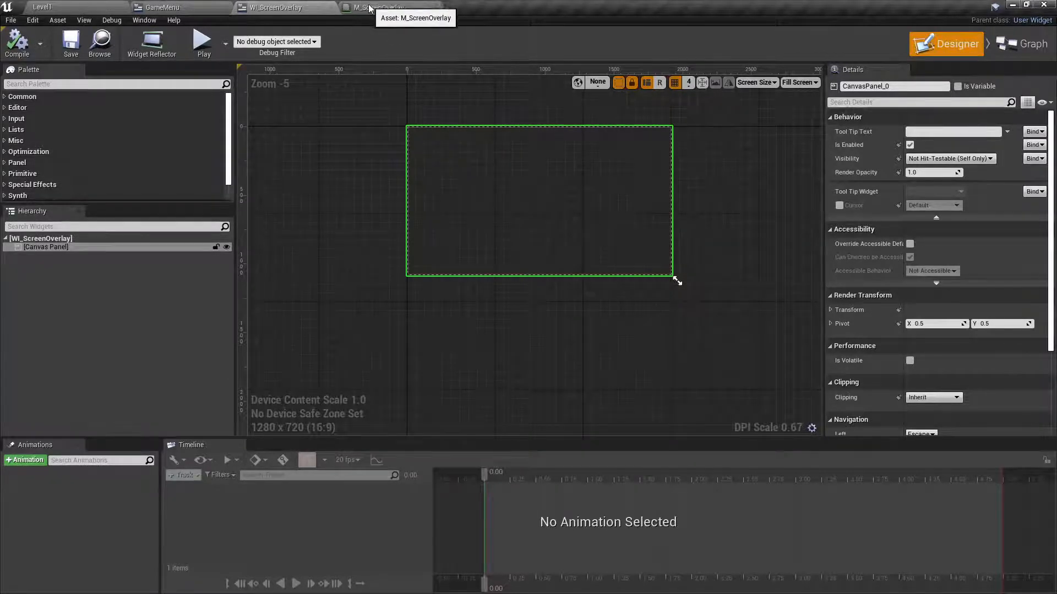
left_click(348, 7)
left_click(329, 4)
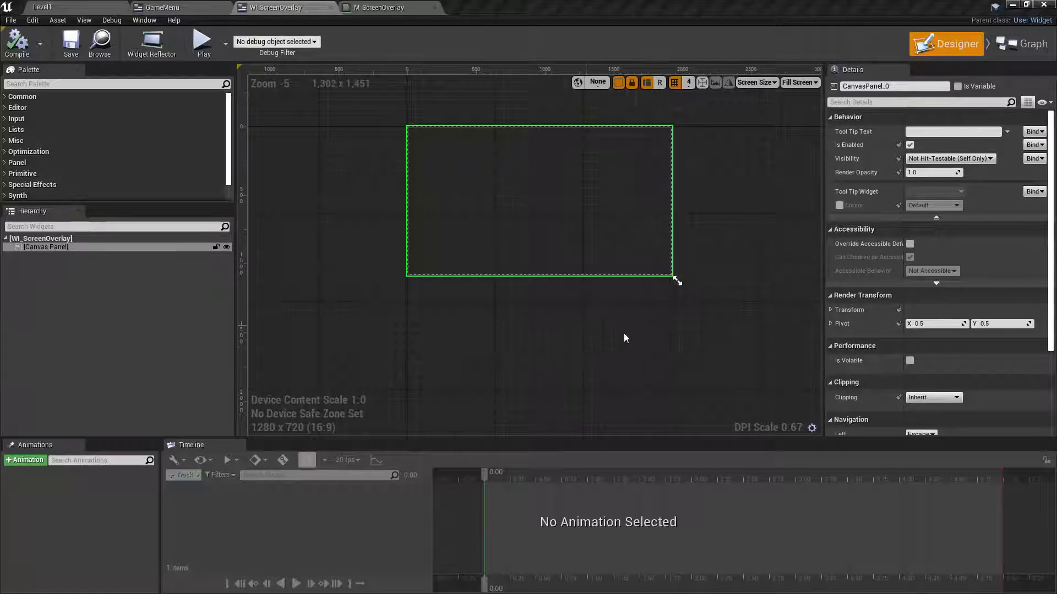
scroll(1007, 216, "down", 3)
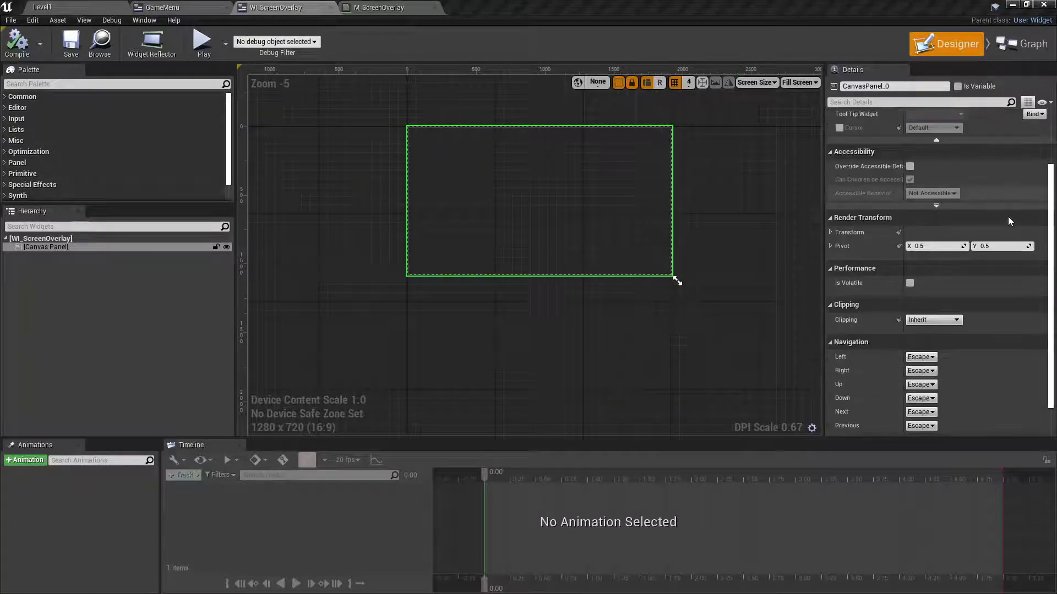
scroll(1016, 218, "up", 3)
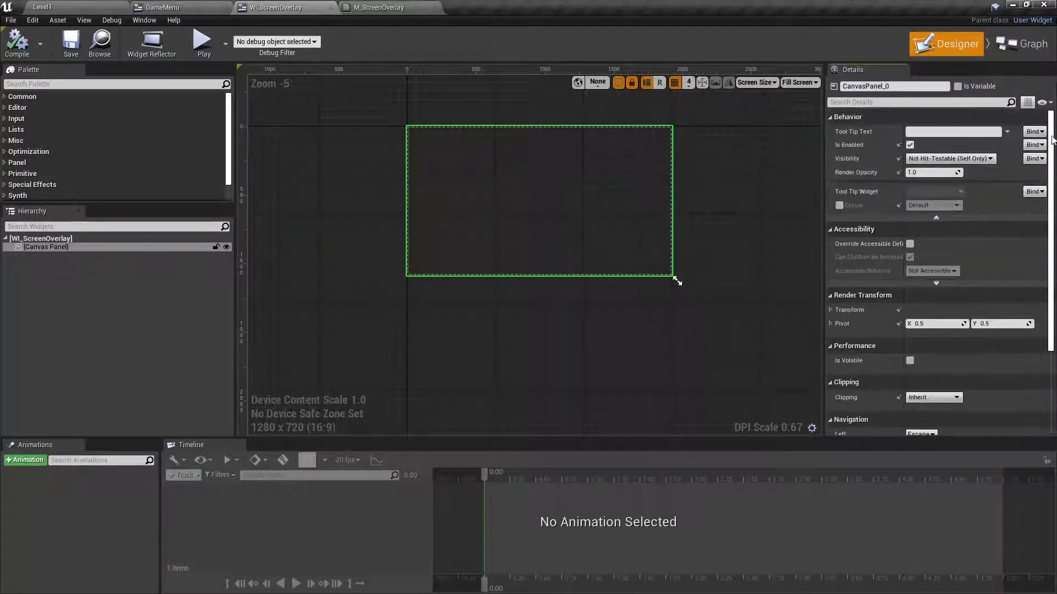
left_click(66, 85)
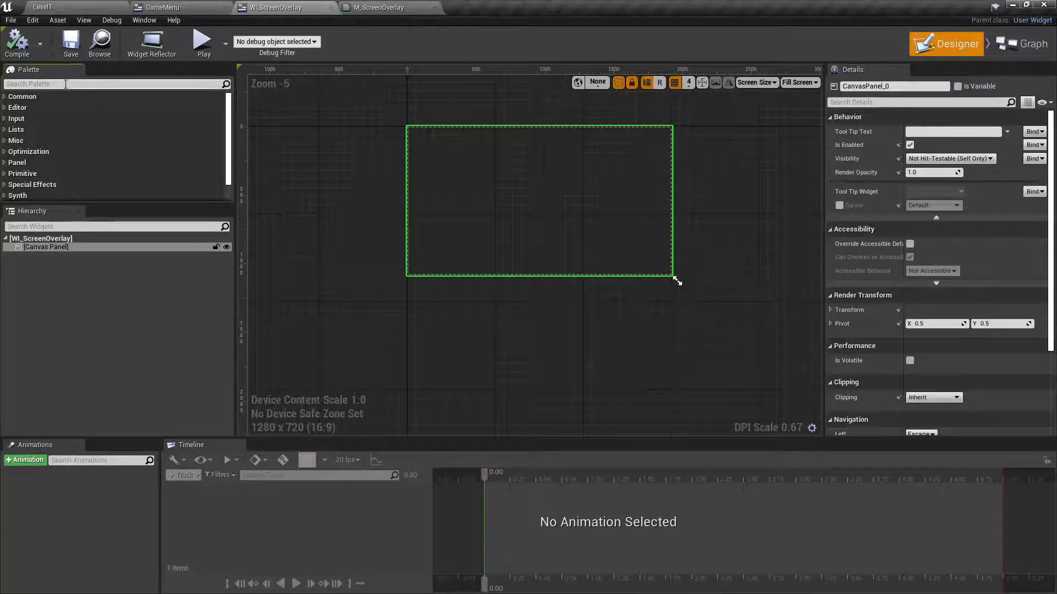
type("image")
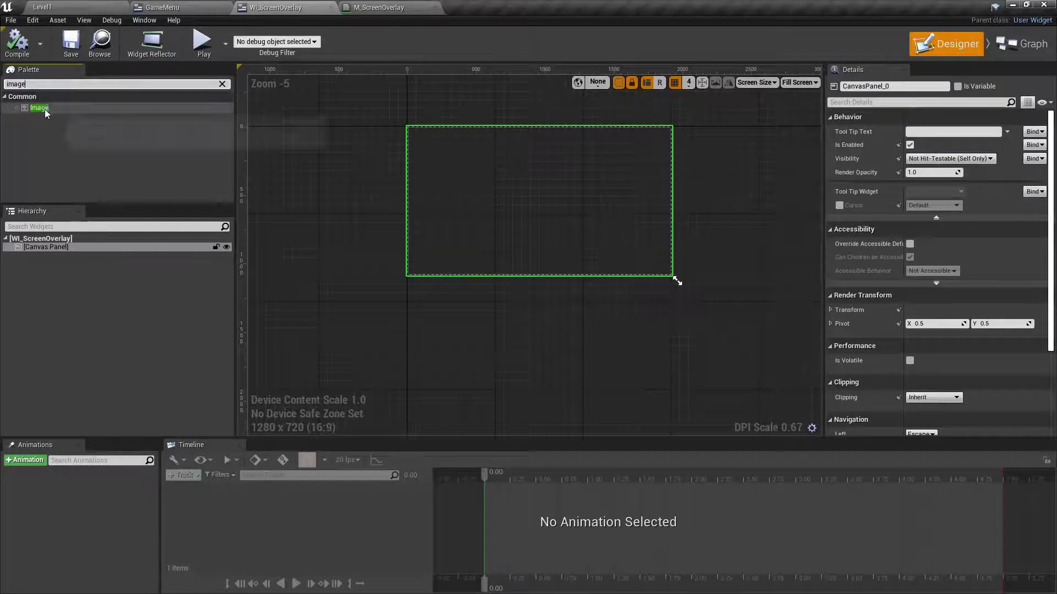
left_click_drag(44, 109, 66, 248)
left_click(57, 257)
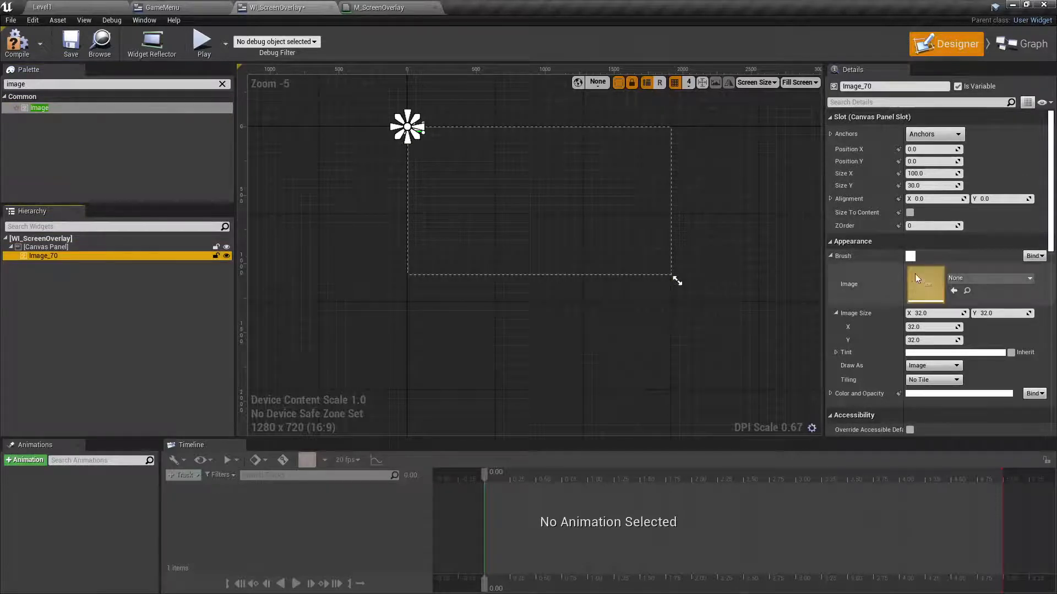
- Assign the M_ScreenOverlay material as the image widget's brush
left_click(971, 278)
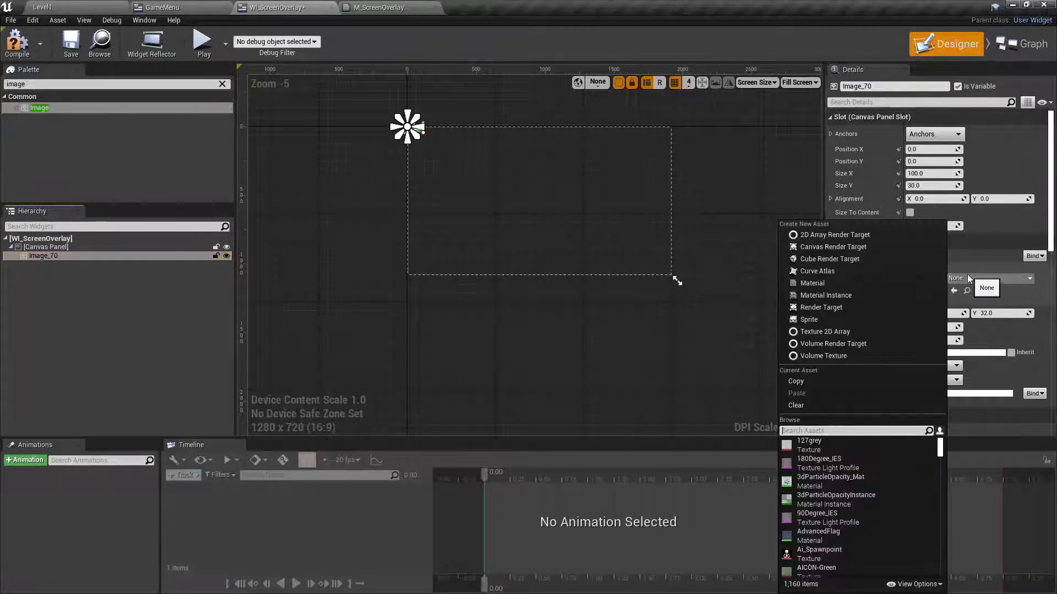
type("M_")
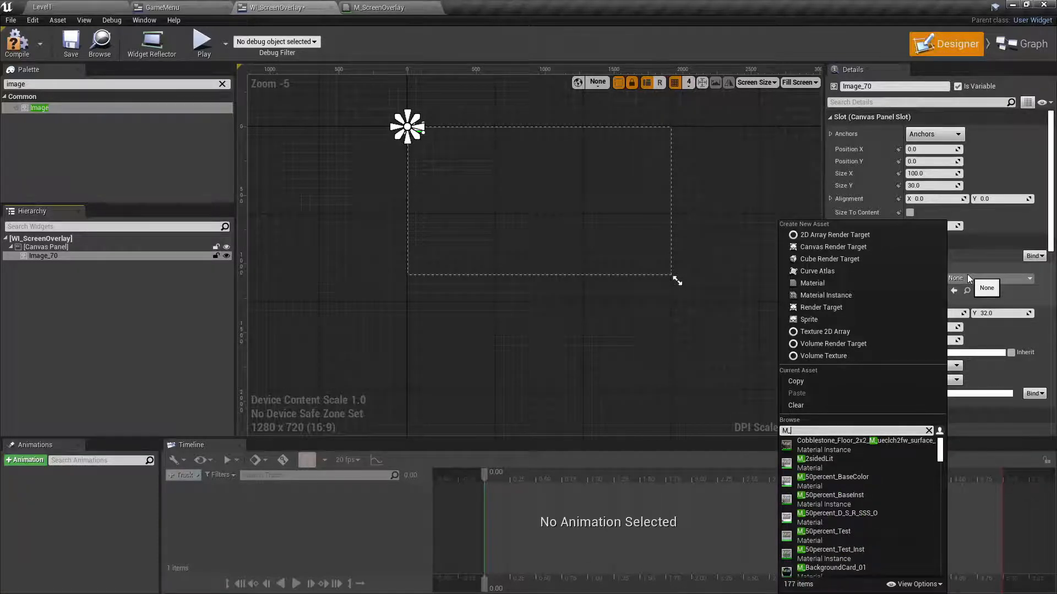
type("sc")
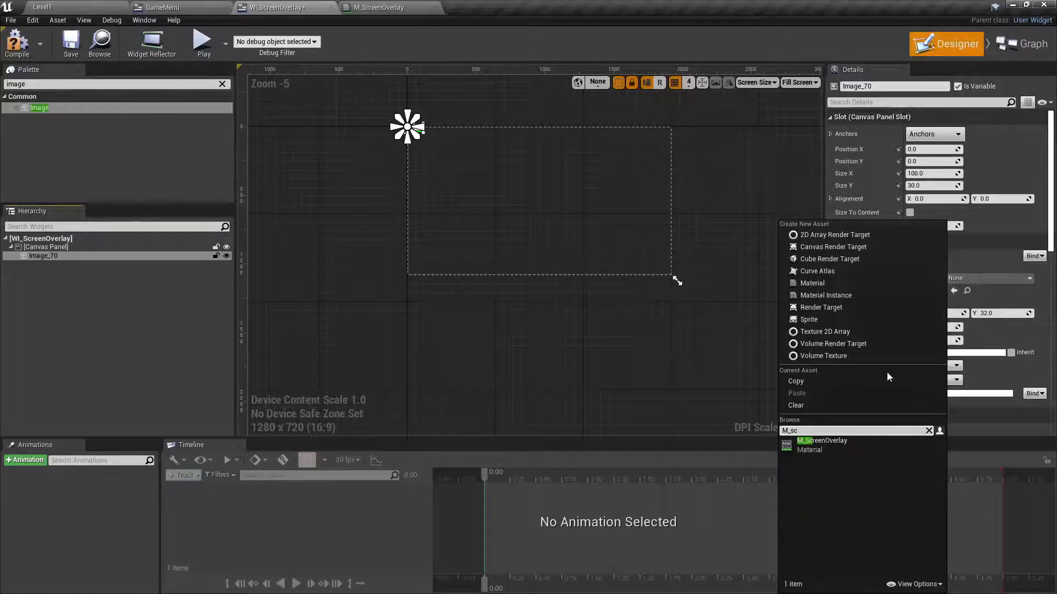
left_click(819, 445)
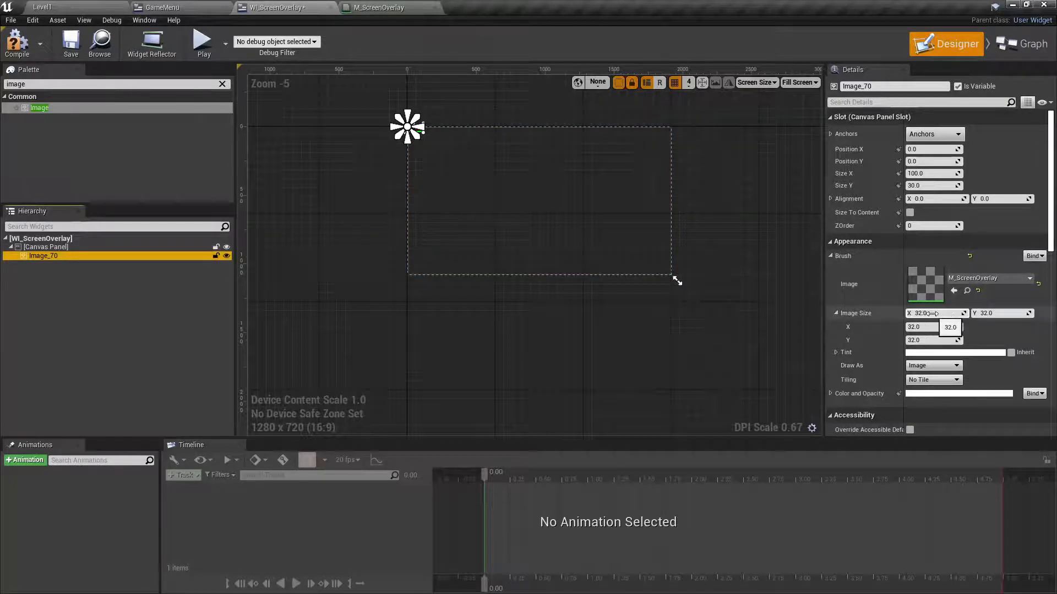
- Stretch the image's anchors to the four canvas corners and set its right and bottom offsets to 0 so it fills the screen
left_click(938, 134)
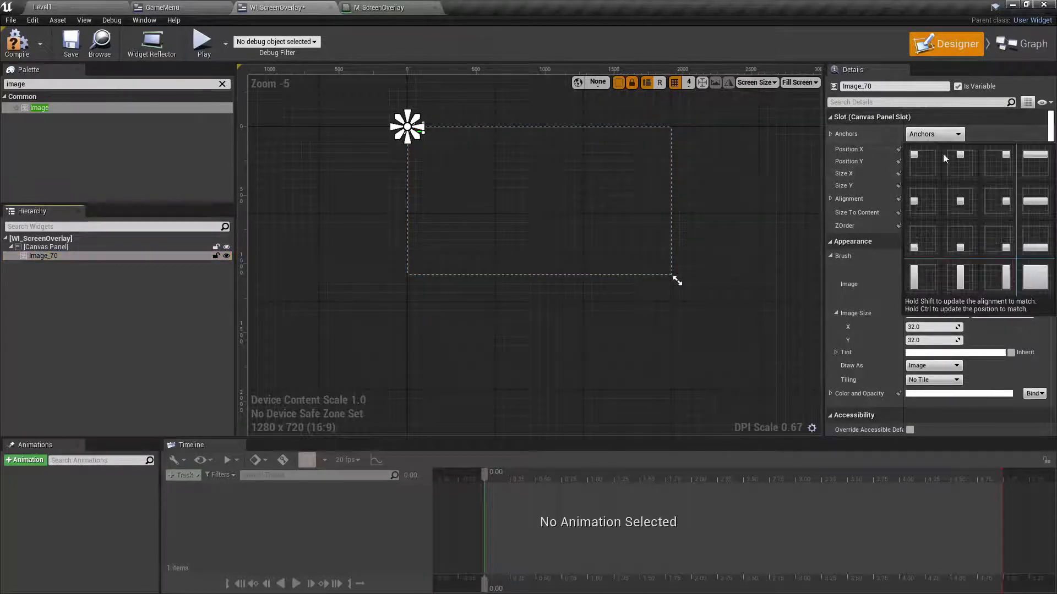
left_click(960, 201)
left_click_drag(532, 193, 355, 94)
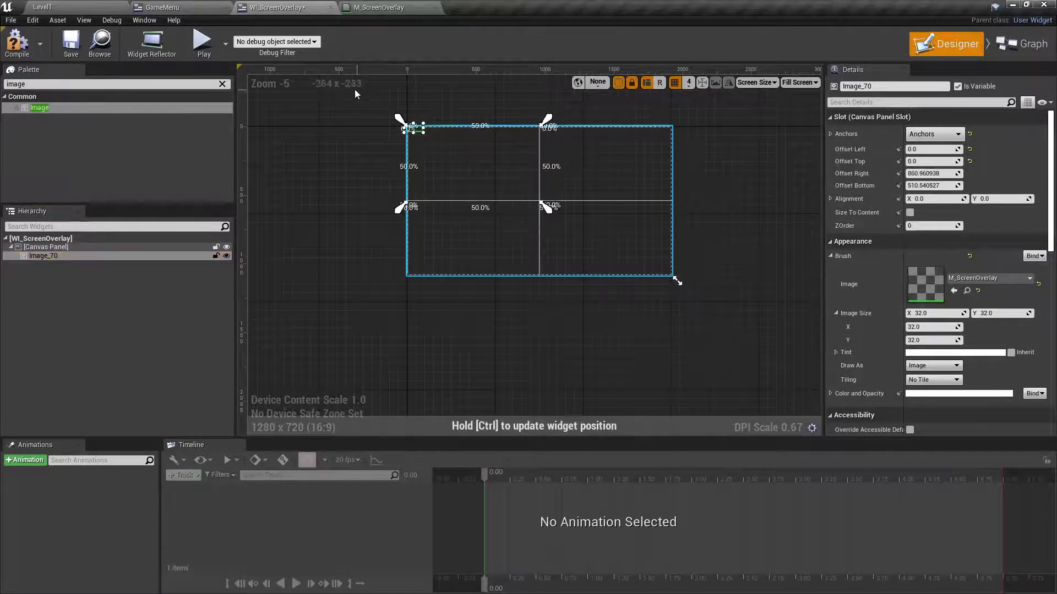
left_click_drag(546, 208, 755, 301)
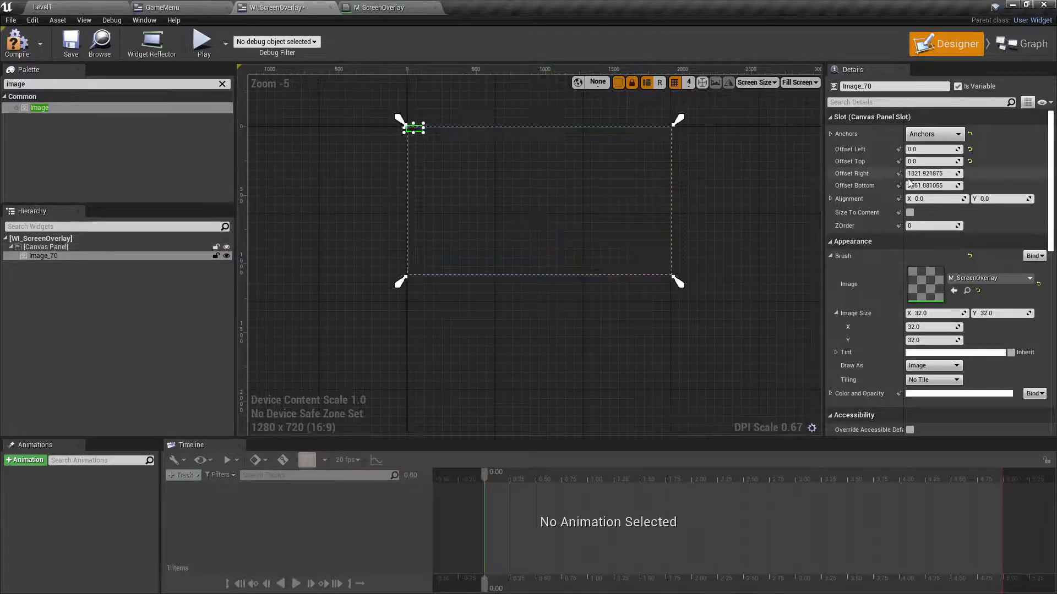
left_click(908, 173)
type("0")
key("Tab")
type("0")
key("Return")
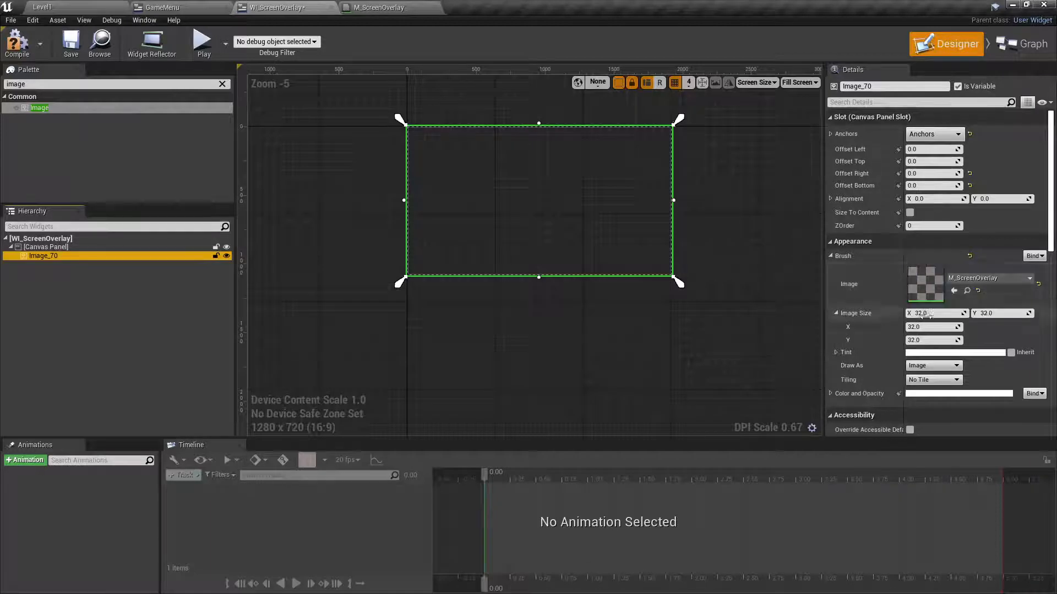
- Compile and save the WI_ScreenOverlay widget, then deselect the image
scroll(921, 347, "down", 3)
scroll(920, 345, "down", 6)
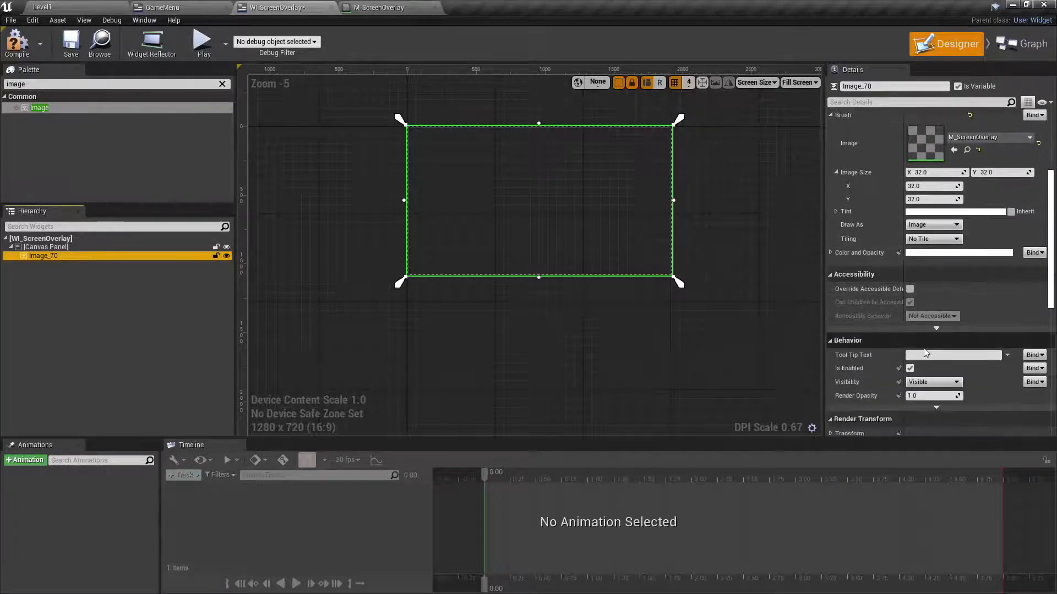
scroll(933, 356, "up", 7)
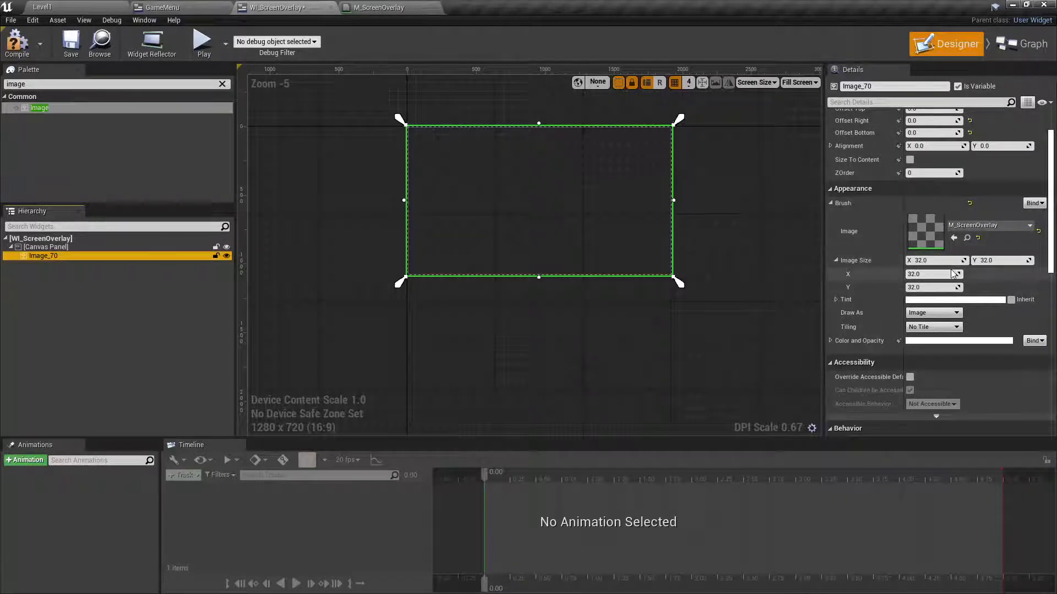
left_click(8, 48)
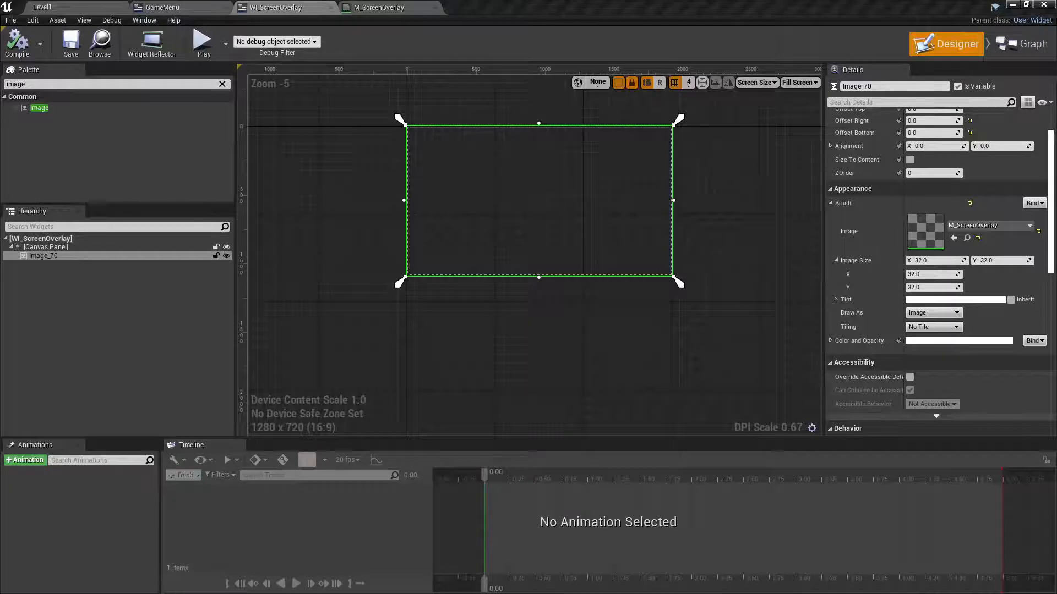
left_click(677, 280)
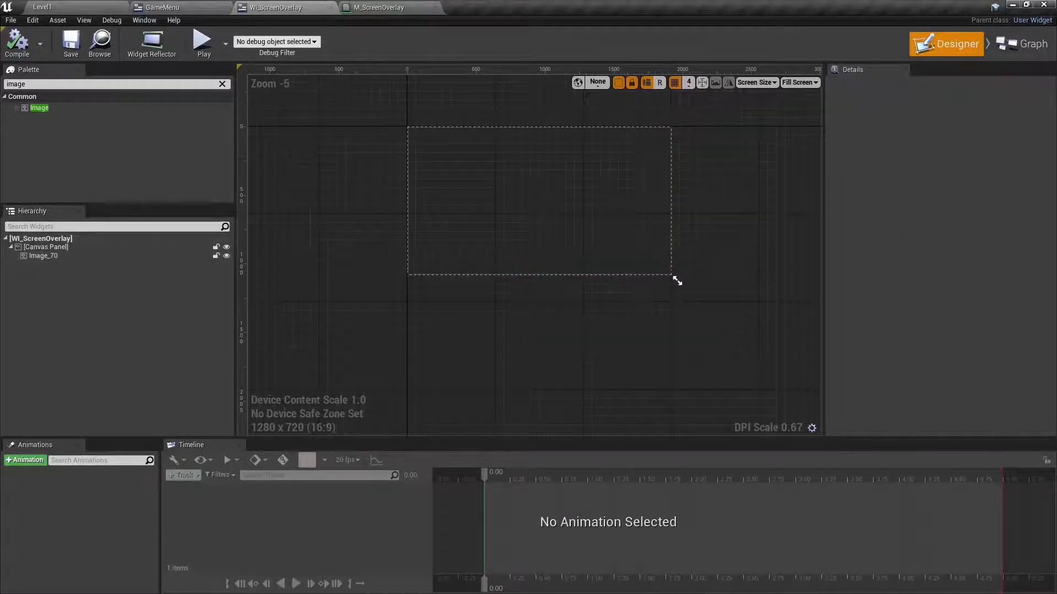
- Switch to screen-overlay.psd in Photoshop, maximize its window and make the UI_Elements layer visible
key("alt+Tab")
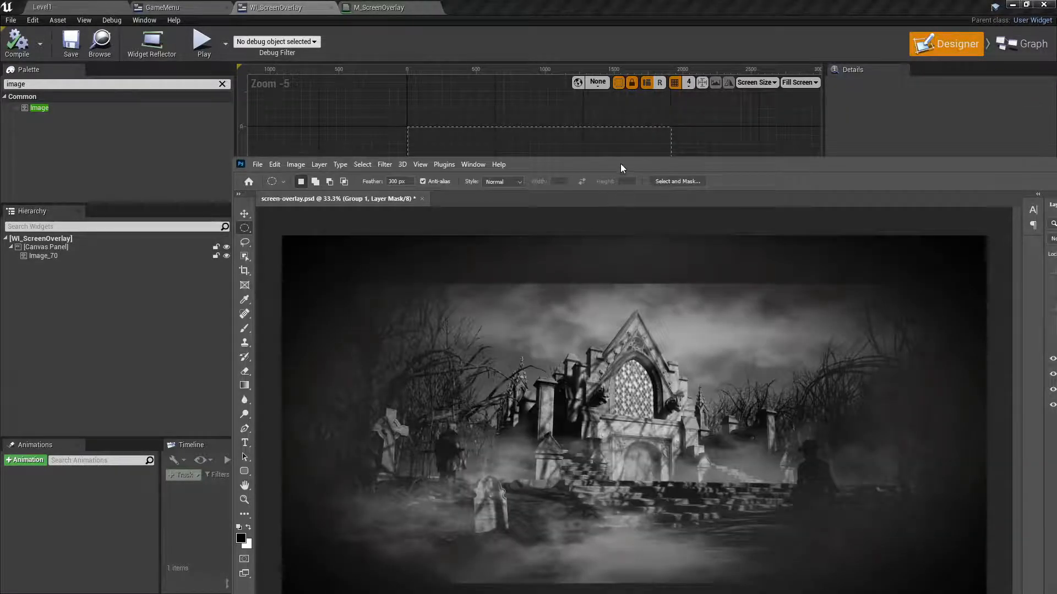
left_click_drag(620, 164, 372, 64)
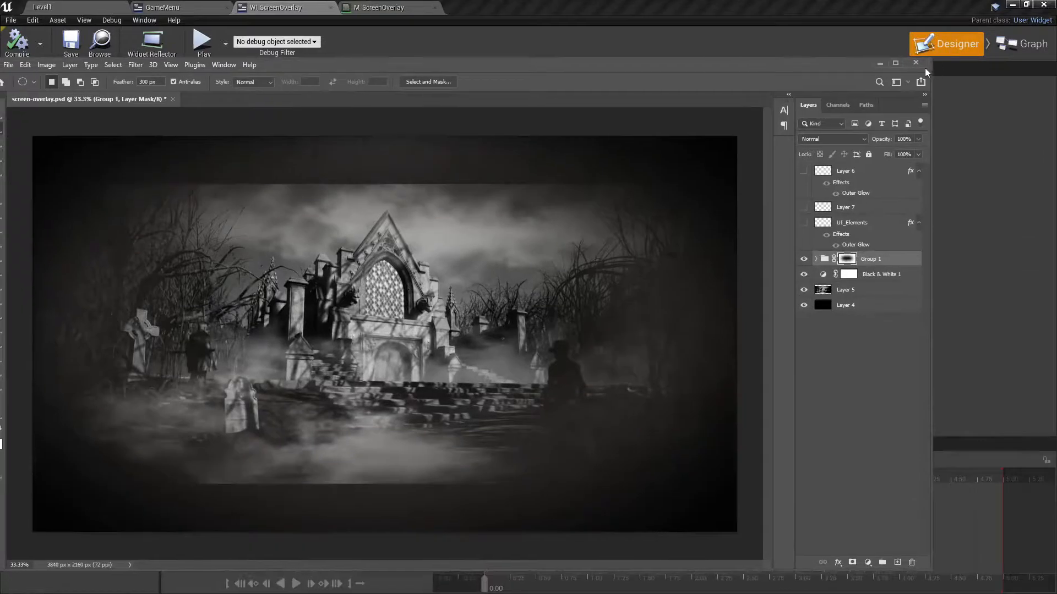
left_click(895, 65)
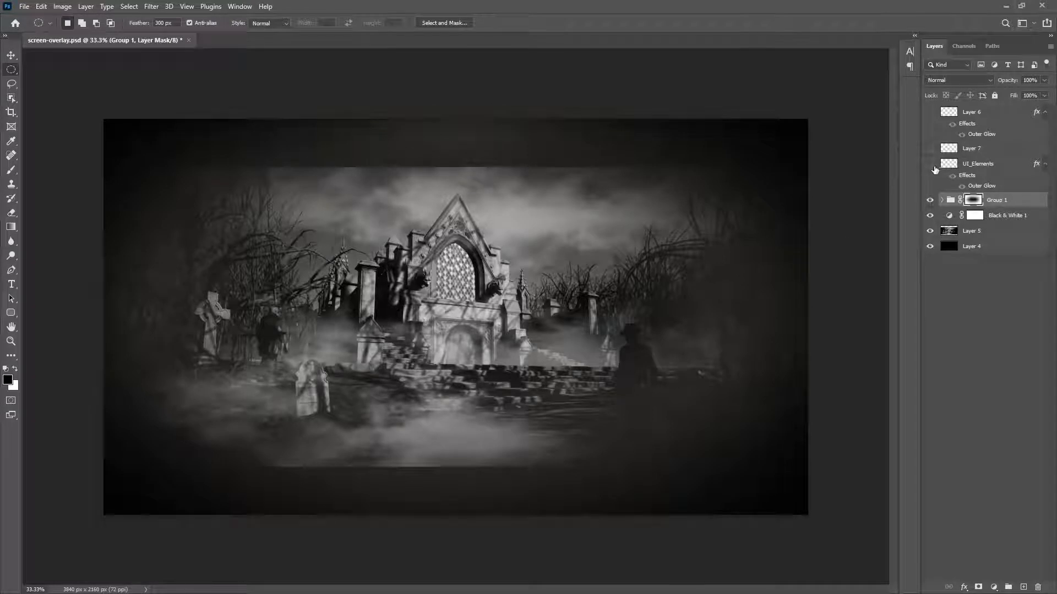
left_click(930, 164)
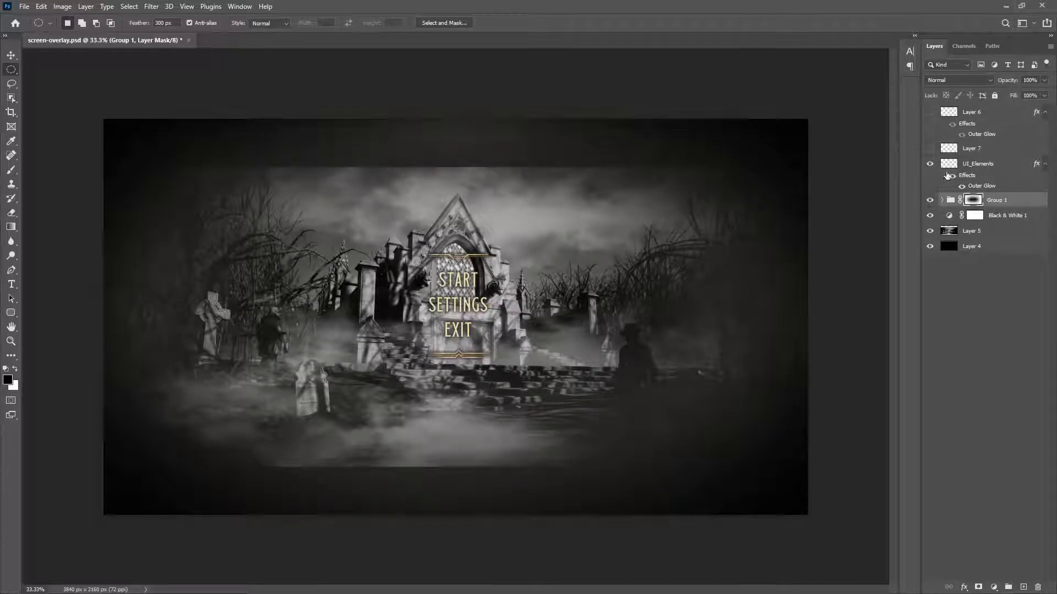
left_click(928, 165)
left_click(929, 165)
left_click(928, 165)
- Move the UI_Elements menu artwork to the centre of the canvas
key("v")
left_click_drag(463, 297, 186, 283)
key("ctrl+z")
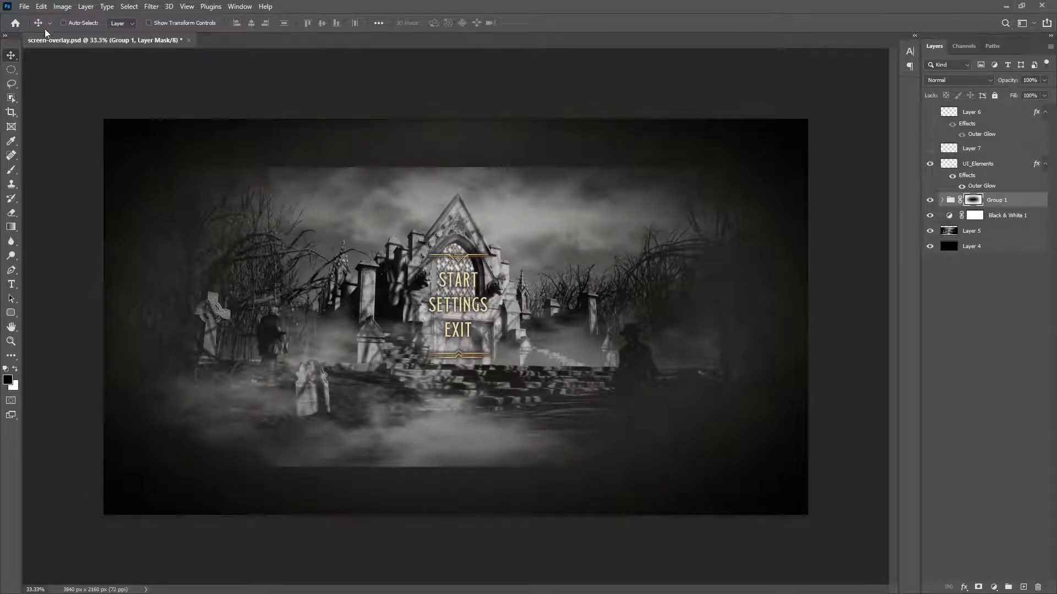
left_click(979, 164)
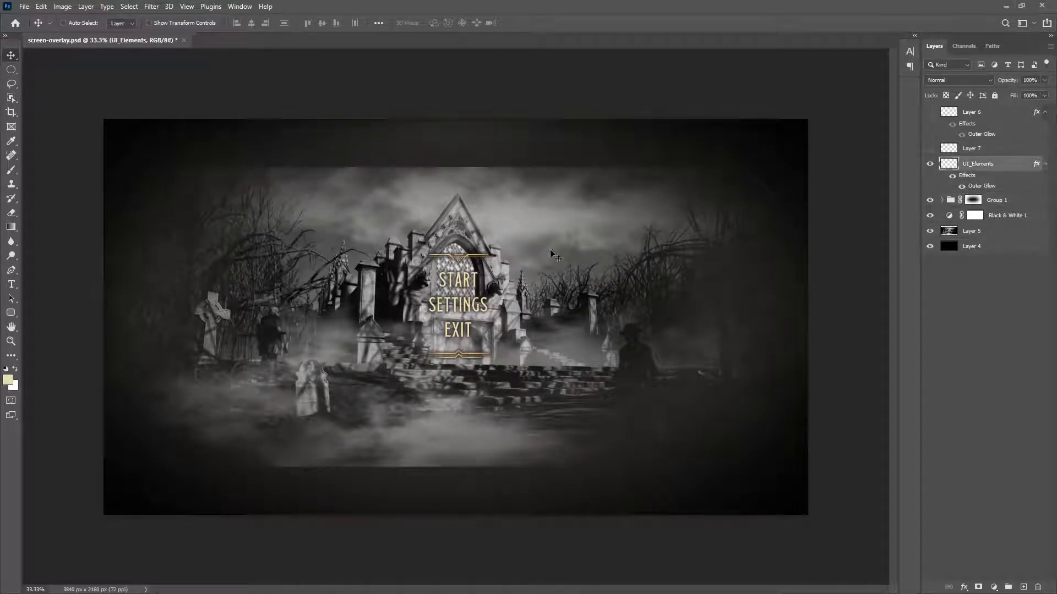
mouse_move(468, 285)
left_mouse_down()
mouse_move(454, 259)
mouse_move(259, 244)
mouse_move(213, 225)
mouse_move(192, 187)
mouse_move(176, 268)
mouse_move(189, 295)
mouse_move(741, 297)
mouse_move(441, 384)
mouse_move(458, 361)
mouse_move(440, 330)
mouse_move(467, 323)
mouse_move(468, 207)
mouse_move(465, 315)
mouse_move(251, 312)
mouse_move(226, 300)
mouse_move(448, 292)
left_mouse_up()
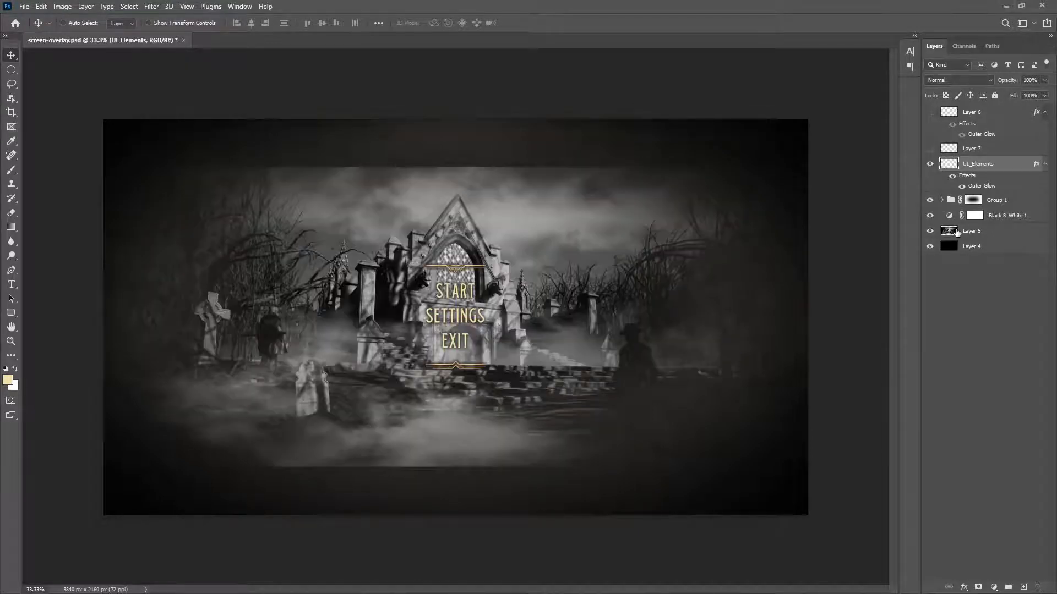
- Reduce Layer 5's opacity to 44% and hide the layer
left_click(958, 231)
left_click_drag(1006, 84, 979, 82)
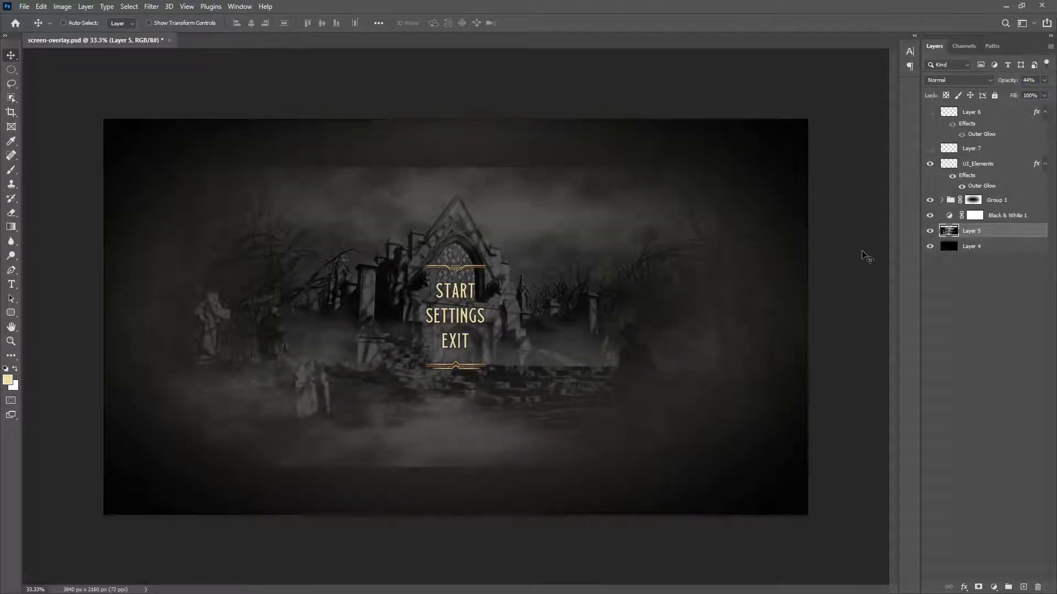
left_click(929, 231)
- Toggle Layer 4 and Group 1 to inspect the vignette over transparency, and unlink the layer mask from Group 1
left_click(929, 247)
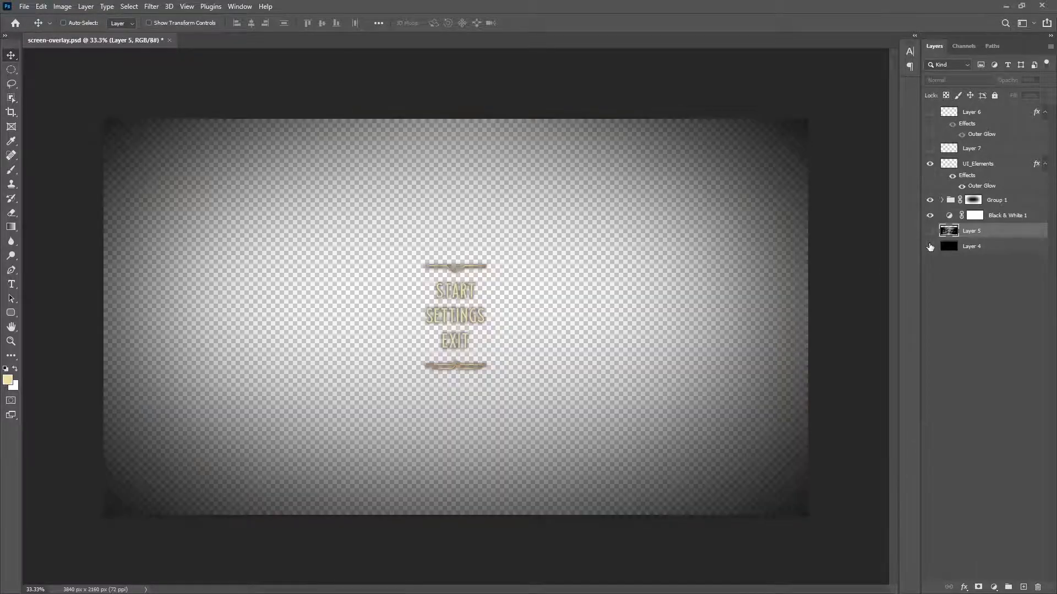
left_click(929, 199)
left_click(929, 200)
left_click(961, 199)
left_click(929, 247)
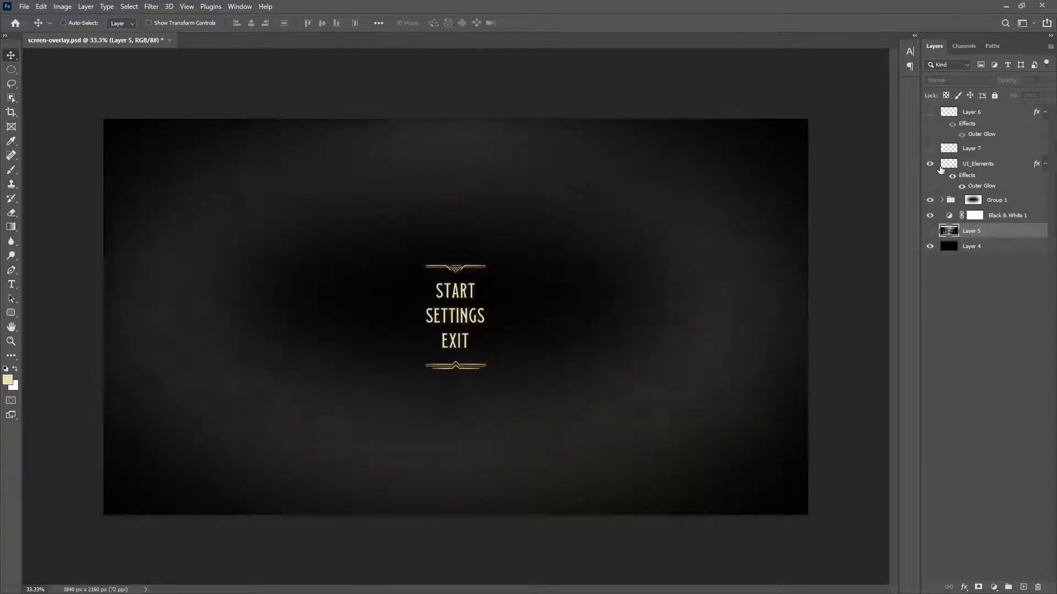
- Hide the UI_Elements layer, then disable and delete the layer mask on Group 1
left_click(930, 164)
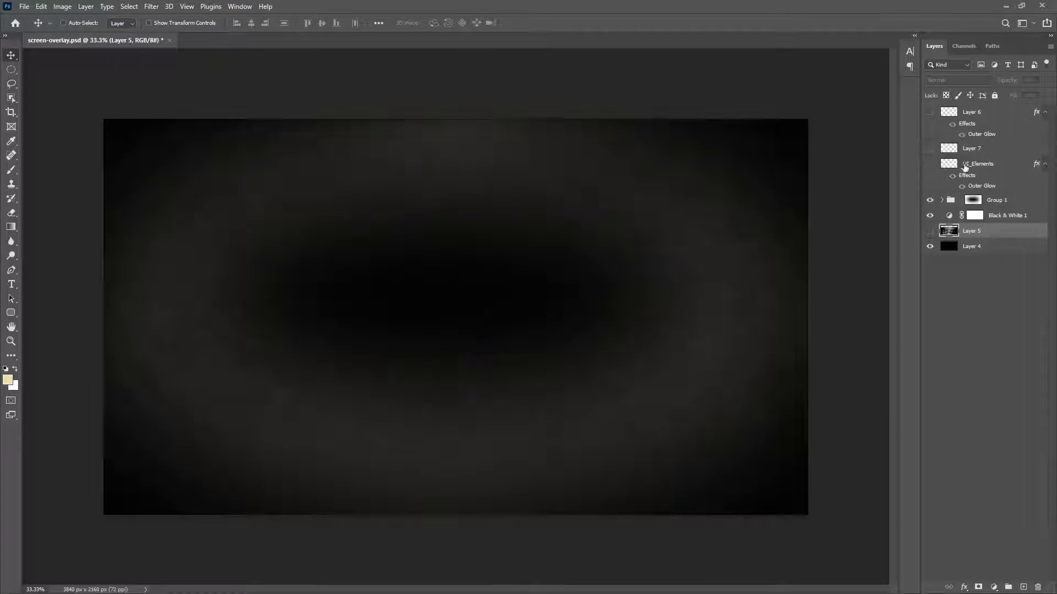
left_click(972, 200)
right_click(972, 201)
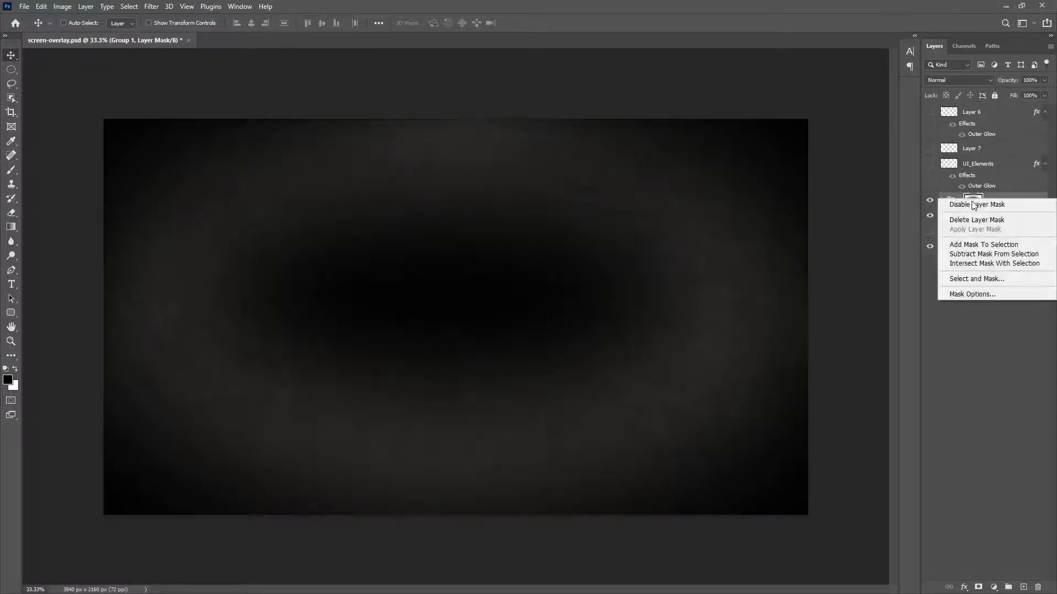
left_click(972, 204)
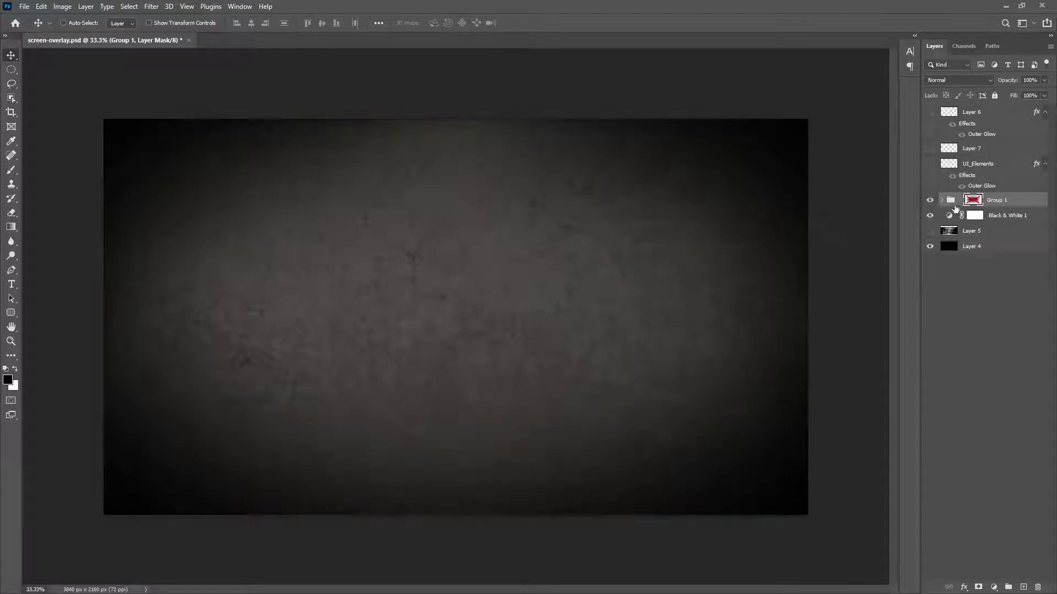
left_click_drag(973, 200, 1039, 589)
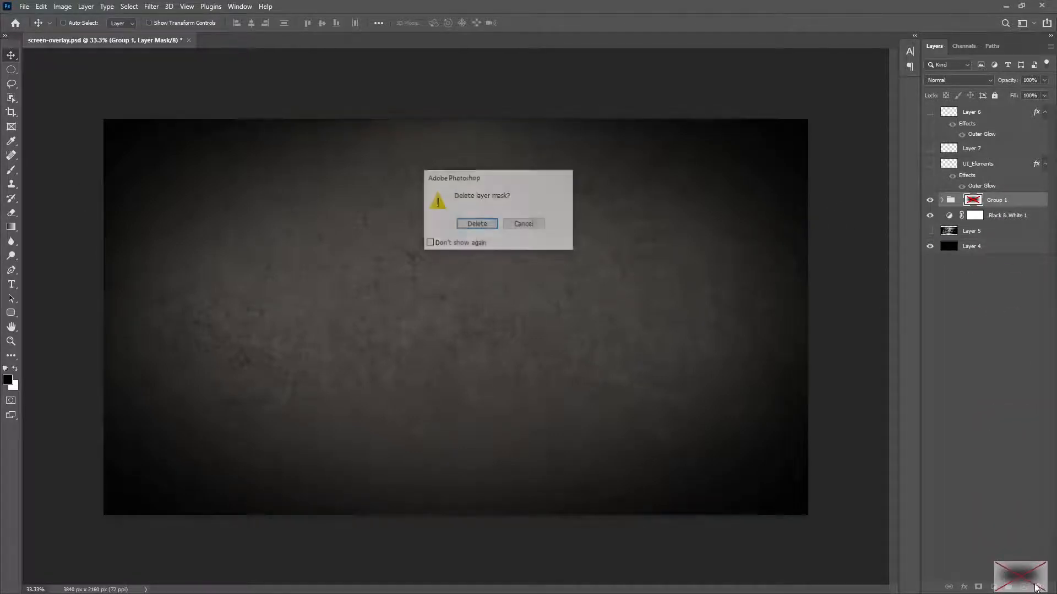
left_click(476, 225)
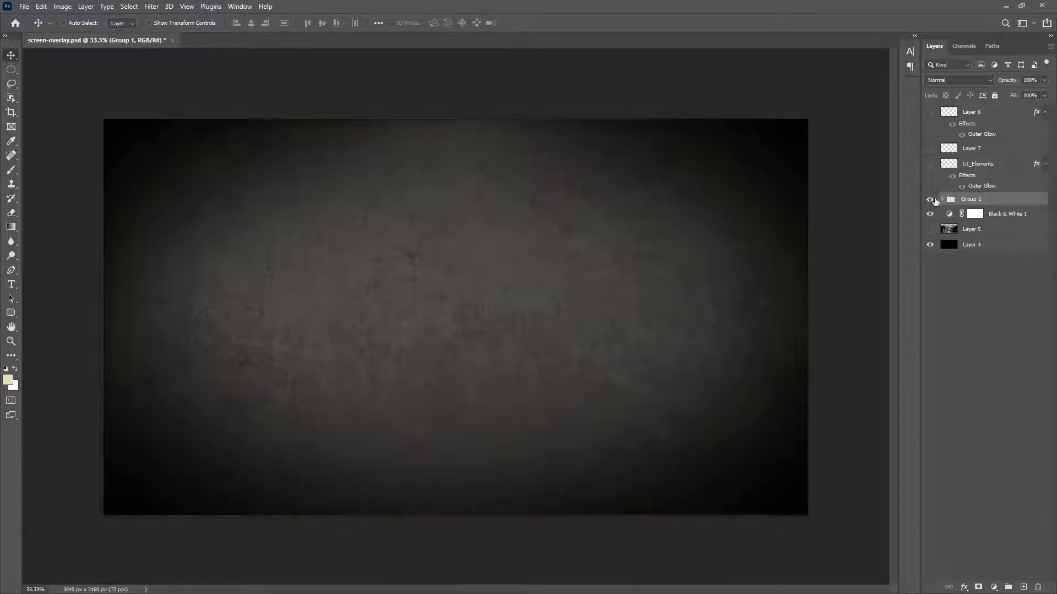
- Hide the Black & White 1 and Layer 4 layers, then expand Group 1 and select Layer 0 inside it
left_click(930, 200)
left_click(930, 200)
left_click(929, 215)
left_click(930, 245)
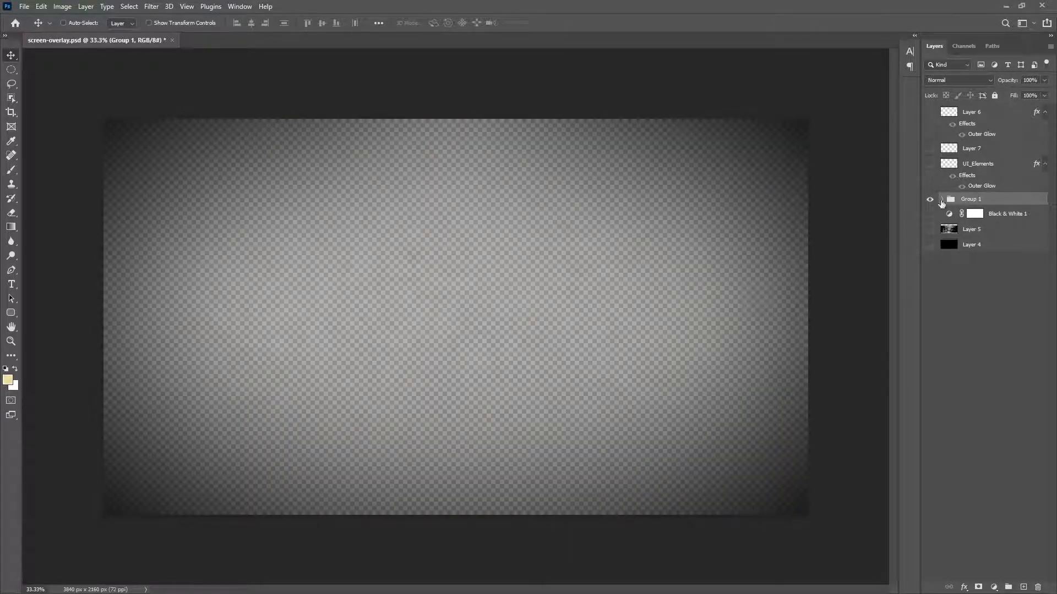
left_click(941, 200)
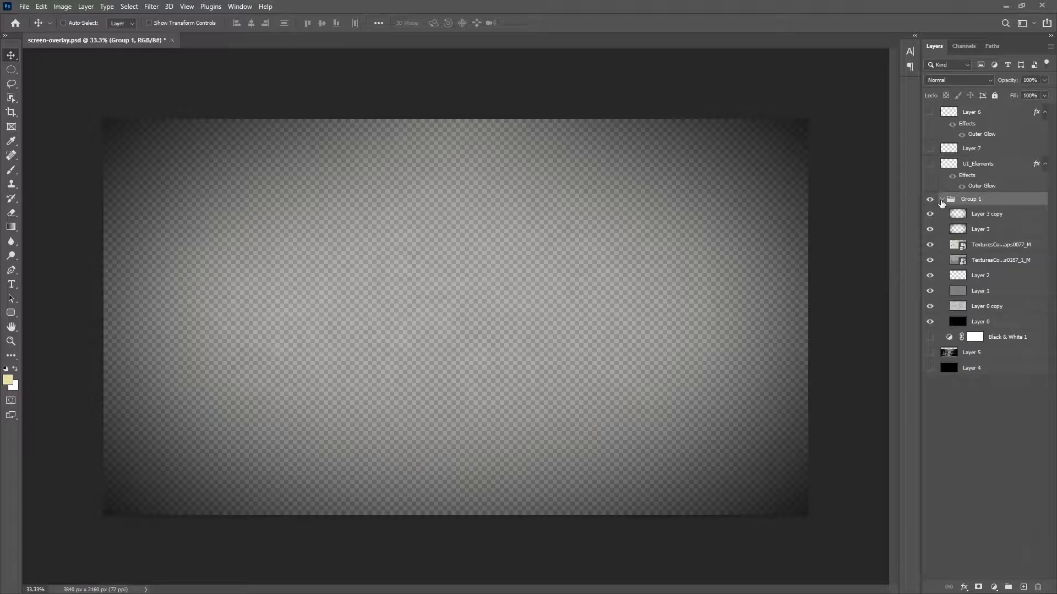
left_click(958, 323)
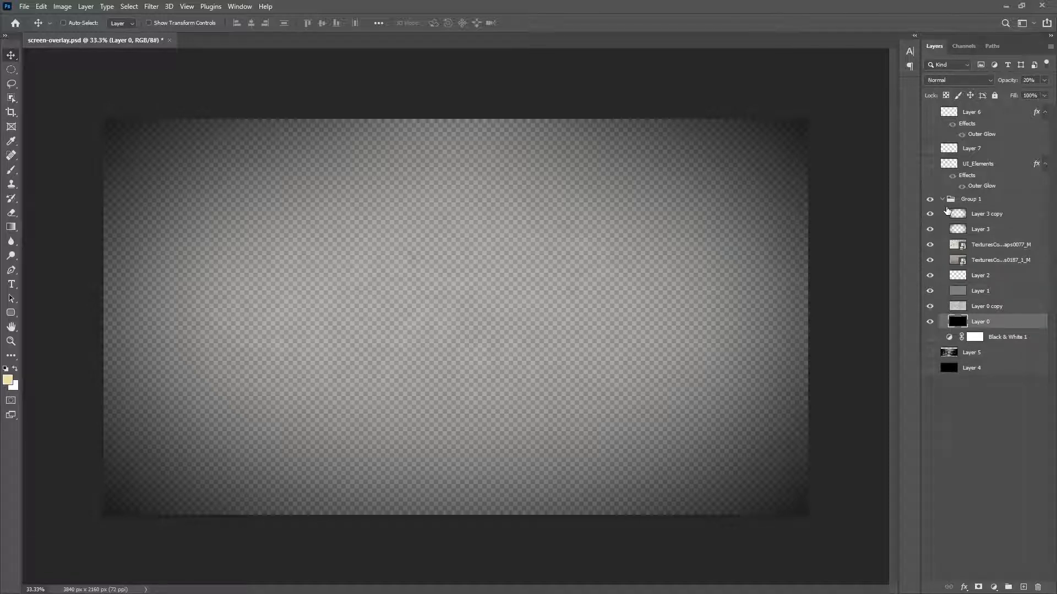
- Show Layer 4 and hide every layer above Layer 0 in Group 1, checking Layer 0 on its own
left_click(930, 368)
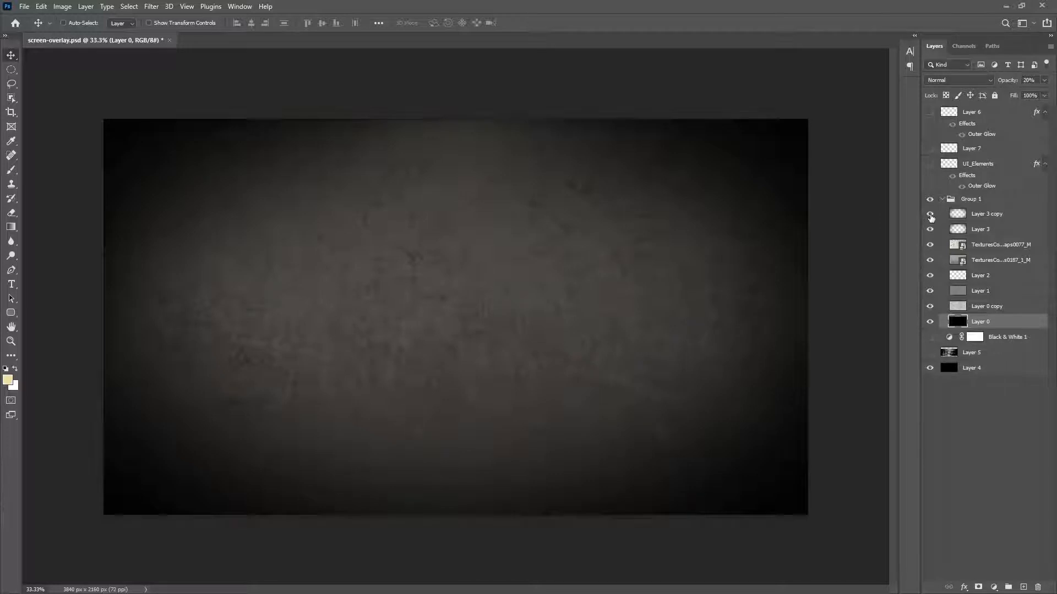
left_click_drag(930, 216, 932, 314)
left_click(930, 307)
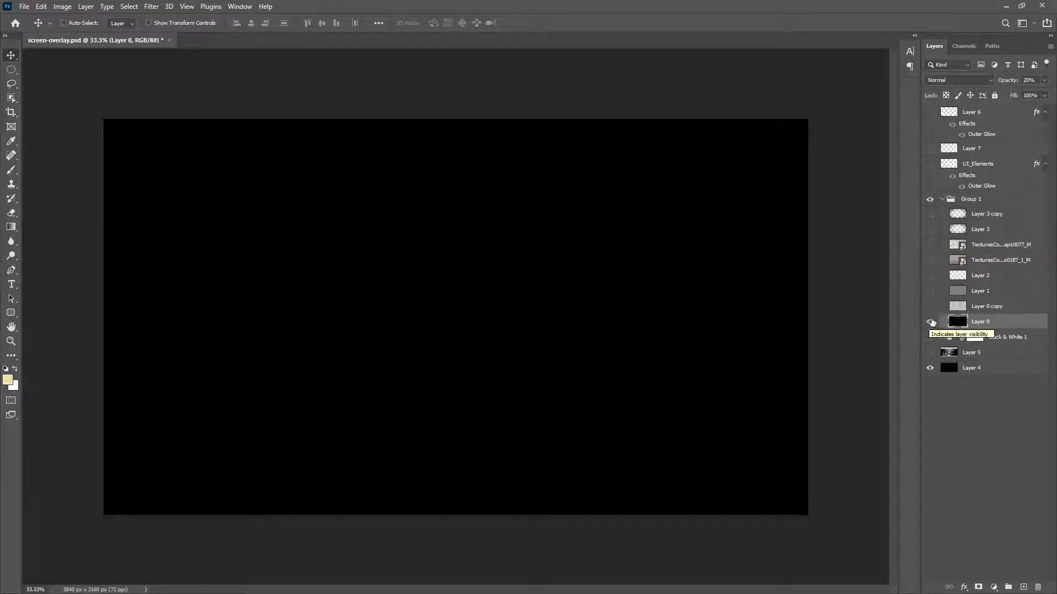
left_click(930, 323)
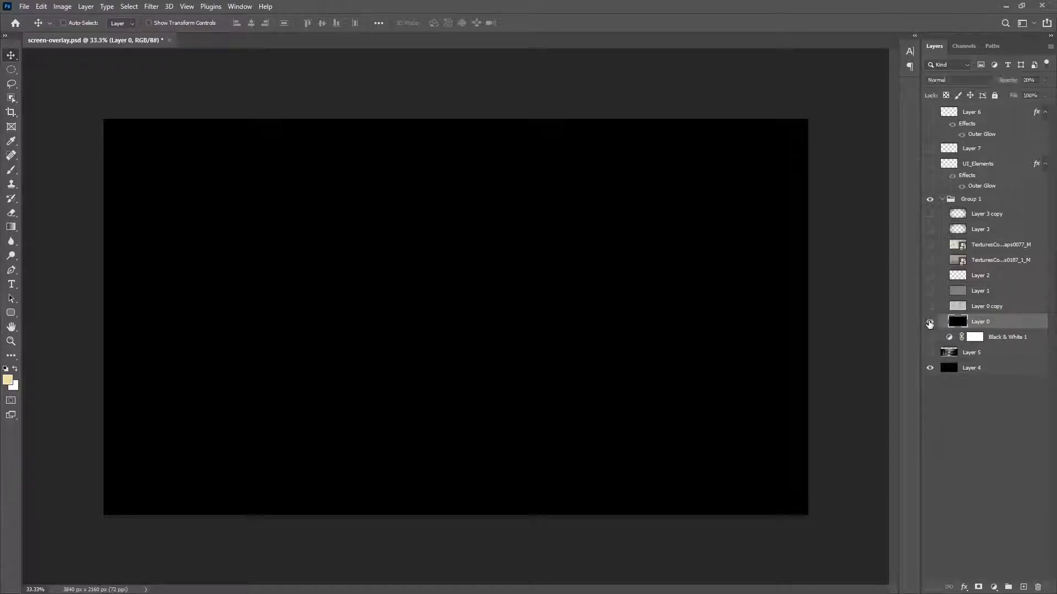
left_click(929, 323)
left_click(941, 200)
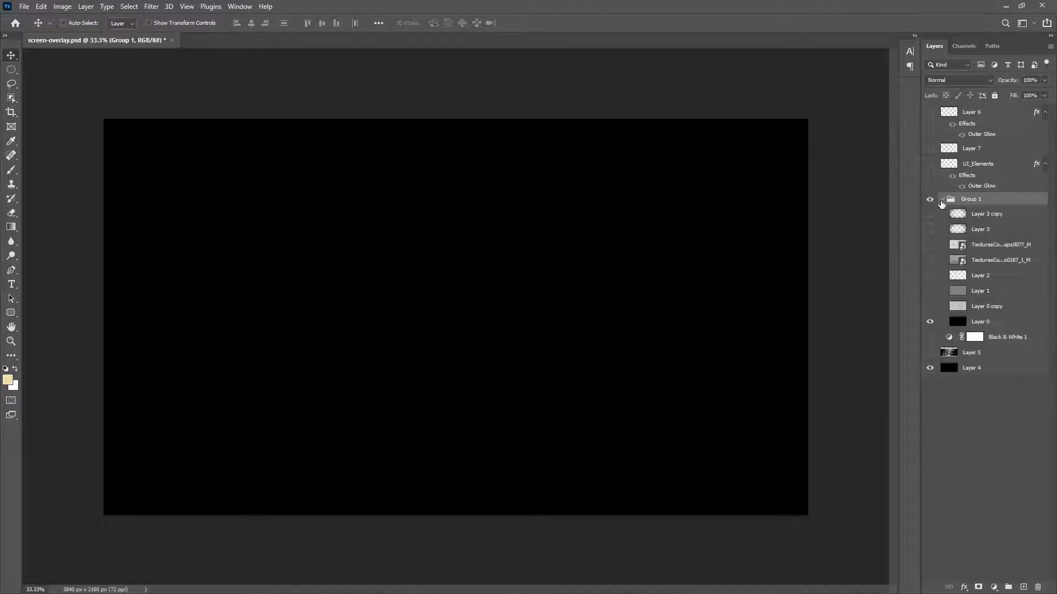
- Leave only Layer 0 copy visible in Group 1 and raise its opacity to 99%
left_click(930, 322)
left_click(930, 308)
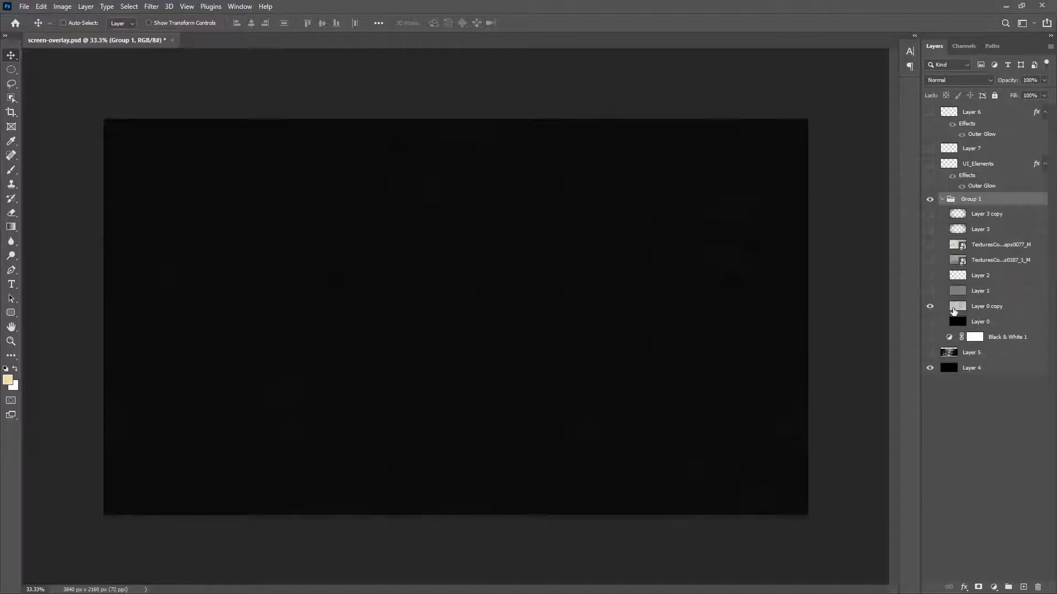
left_click(967, 307)
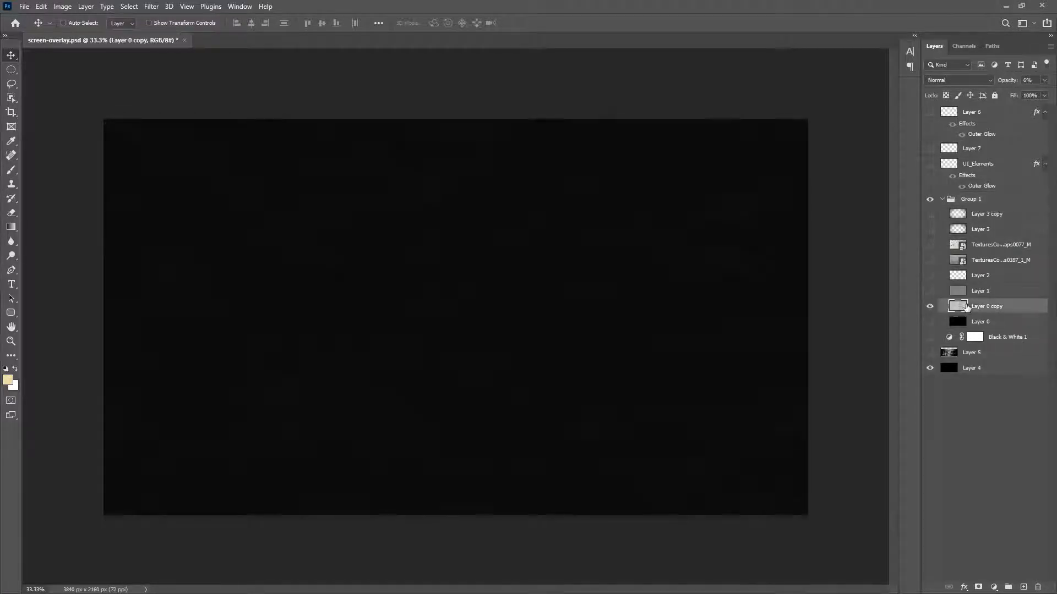
left_click_drag(1007, 80, 1054, 74)
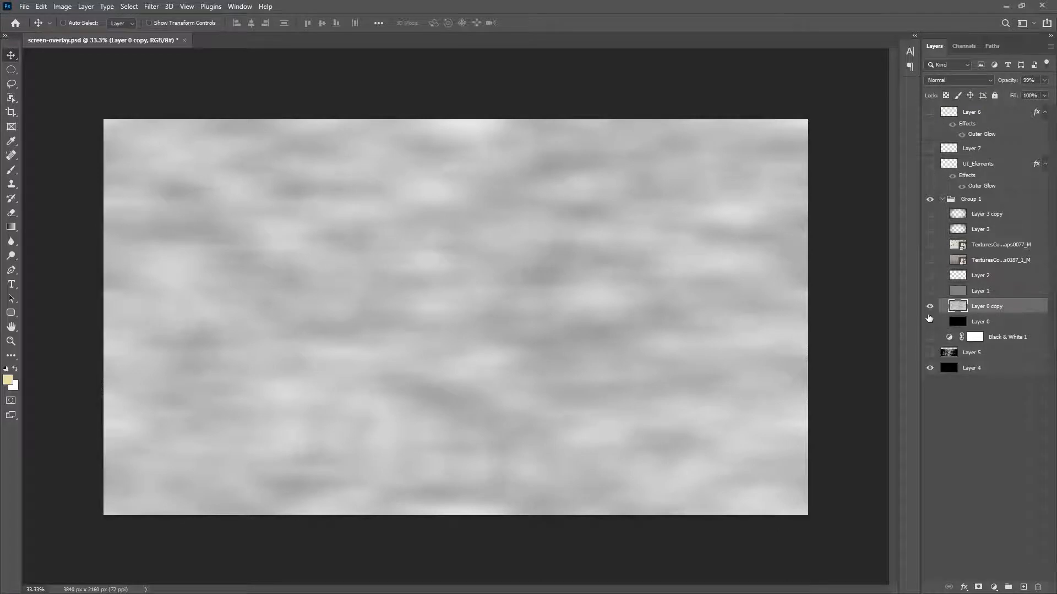
- Toggle Layer 0 copy on and off to examine its cloud texture against the black background
left_click(929, 308)
left_click(929, 307)
left_click(929, 307)
left_click(929, 307)
left_click(929, 307)
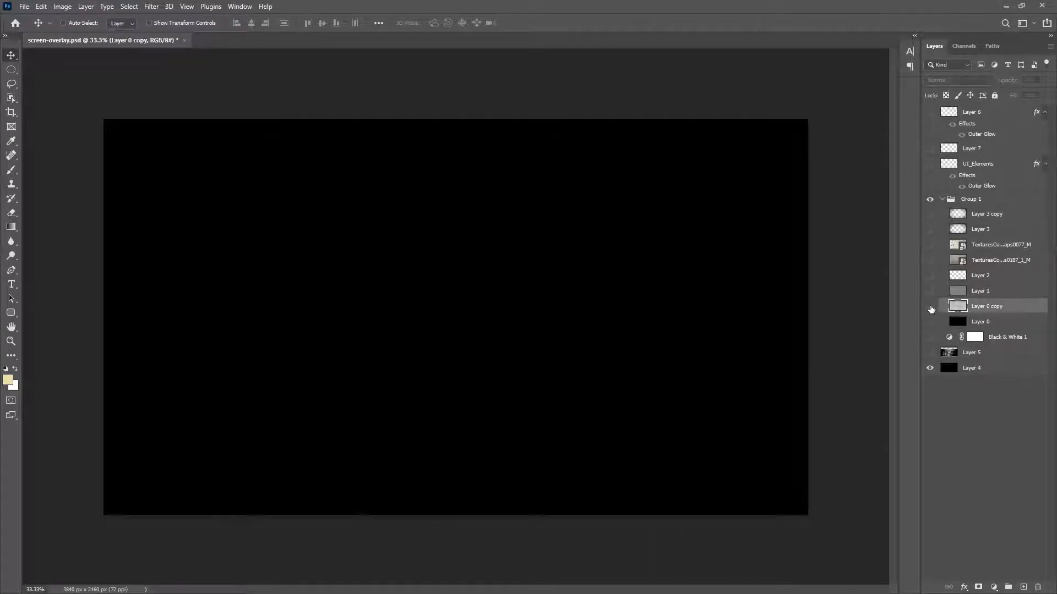
left_click(930, 307)
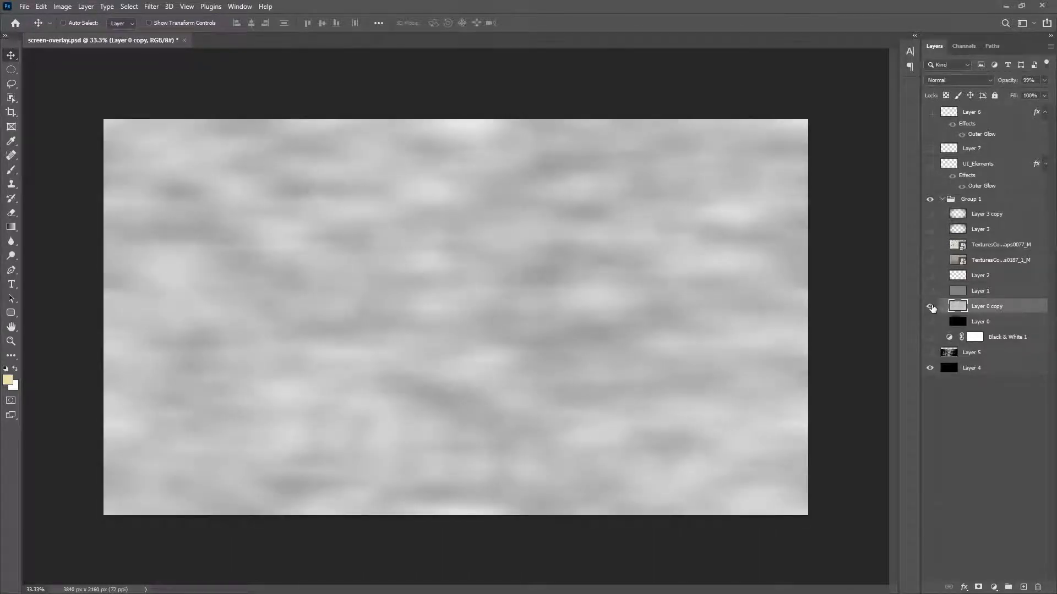
left_click(929, 307)
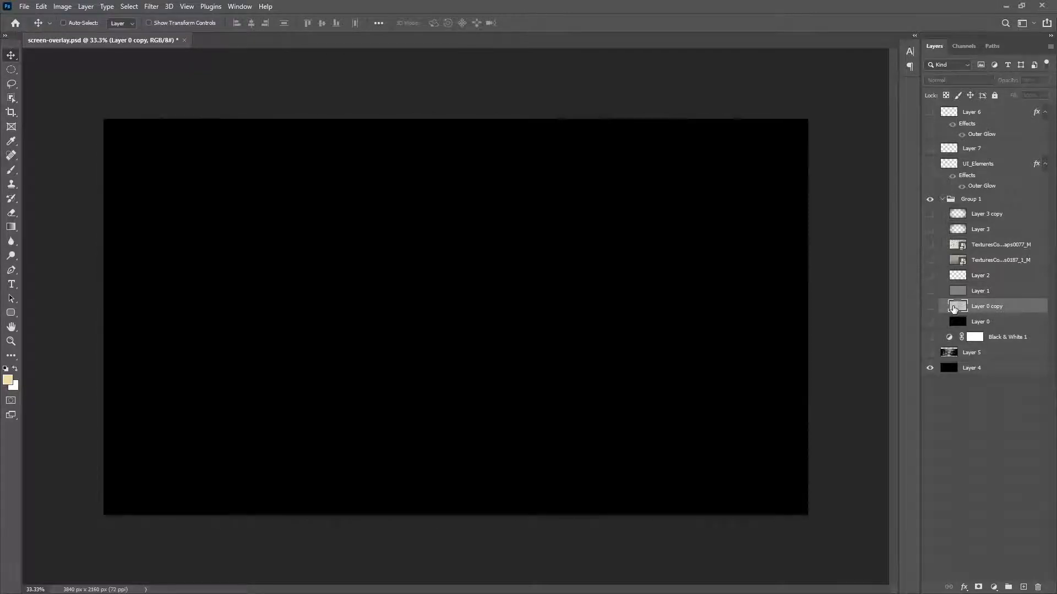
left_click(929, 307)
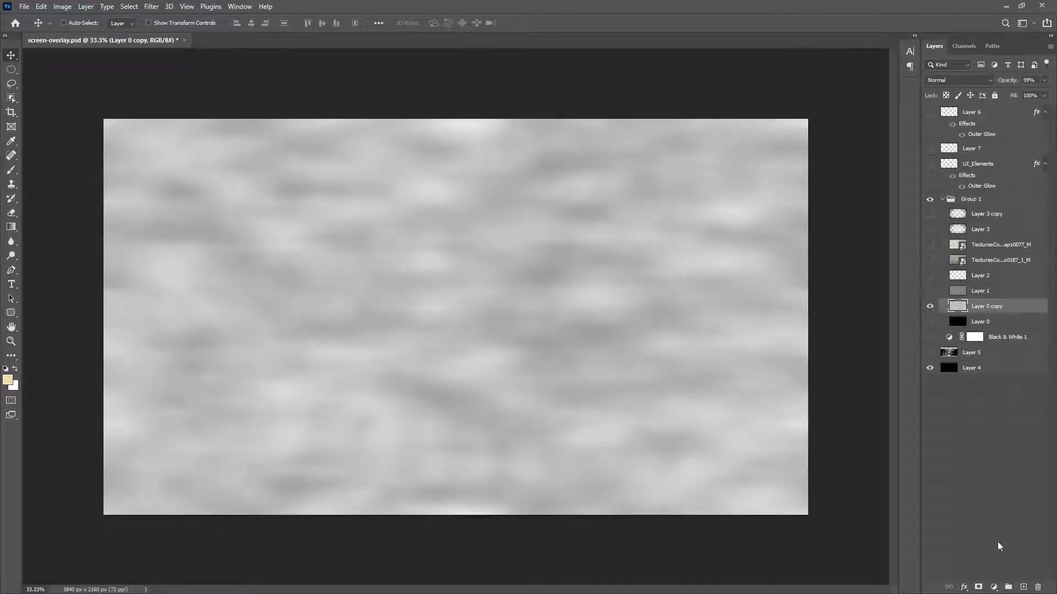
- Add a new empty layer above Layer 0 copy and hide Layer 0 copy and Layer 4
left_click(1023, 587)
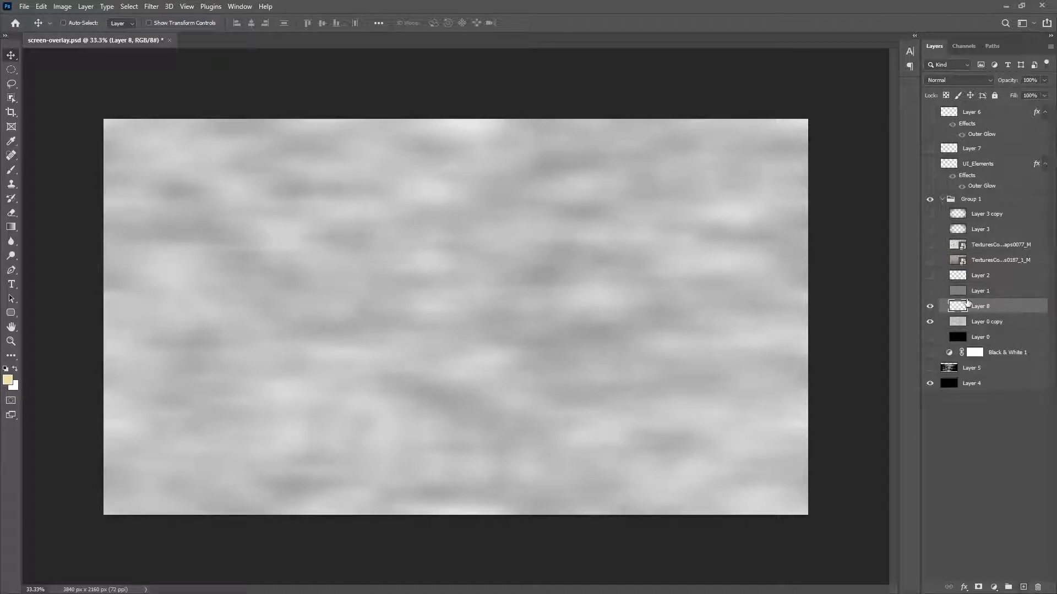
left_click(930, 321)
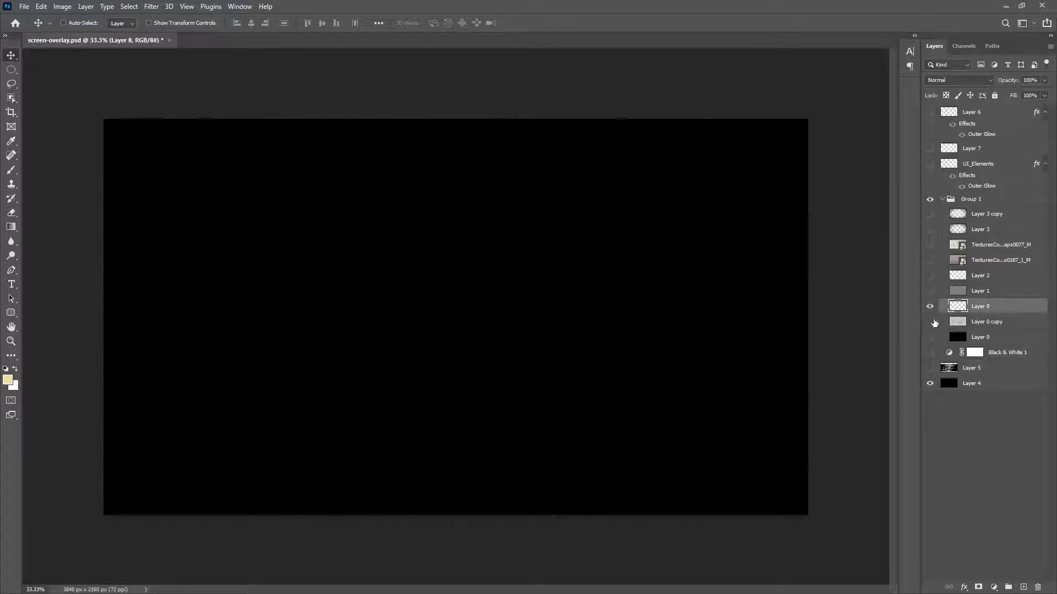
left_click(930, 384)
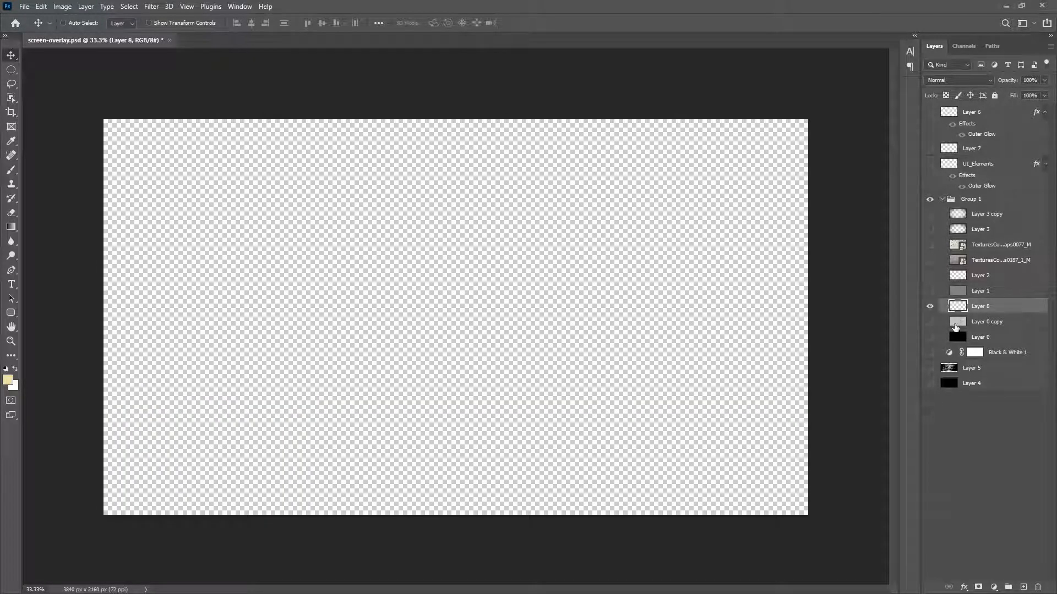
left_click(930, 306)
- Try to apply the Difference Clouds filter to the empty Layer 8
left_click(152, 7)
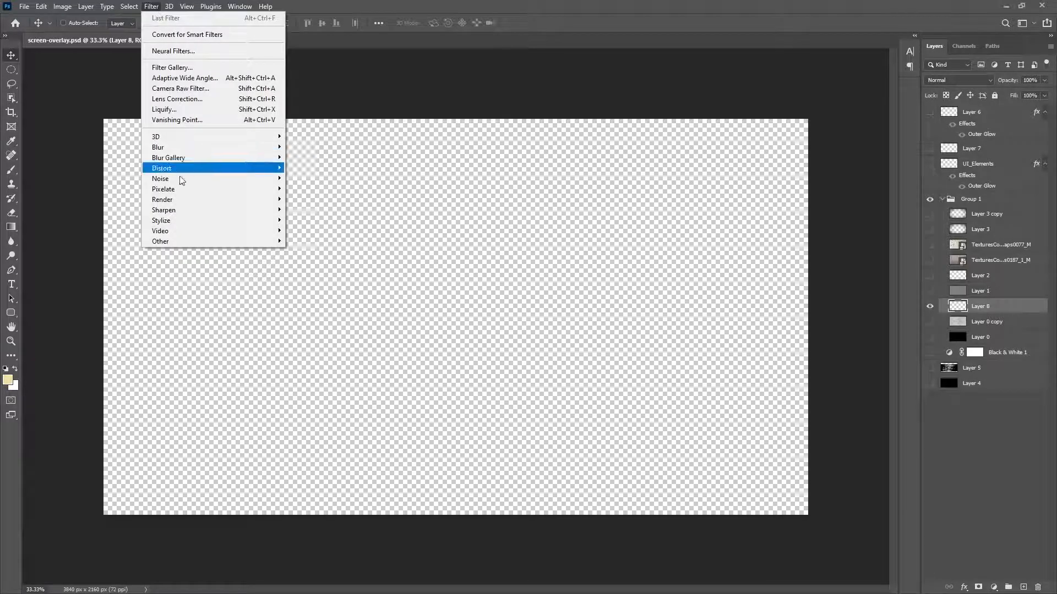
mouse_move(179, 205)
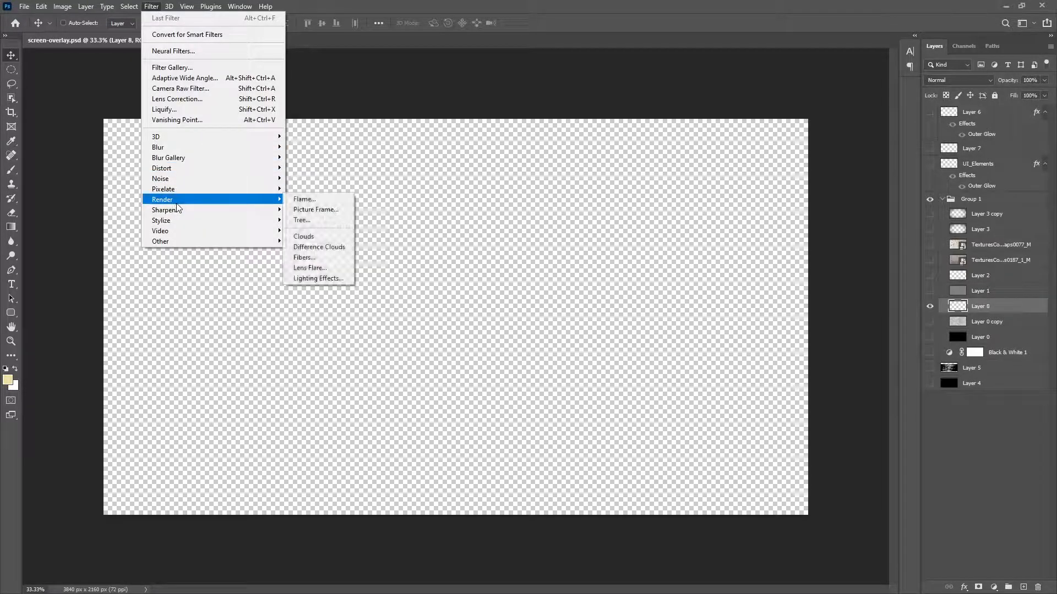
left_click(319, 247)
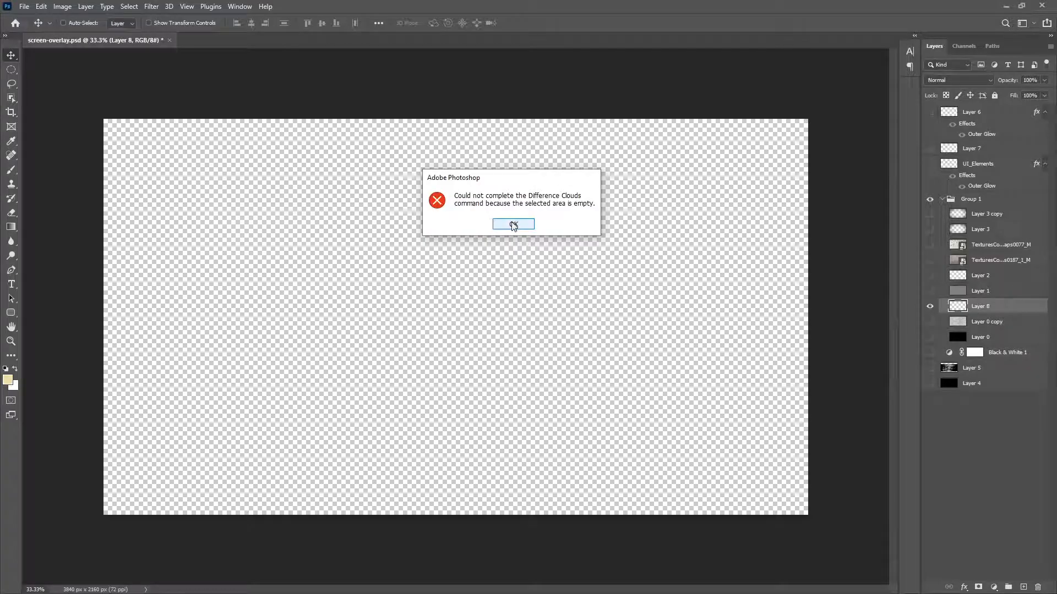
left_click(513, 224)
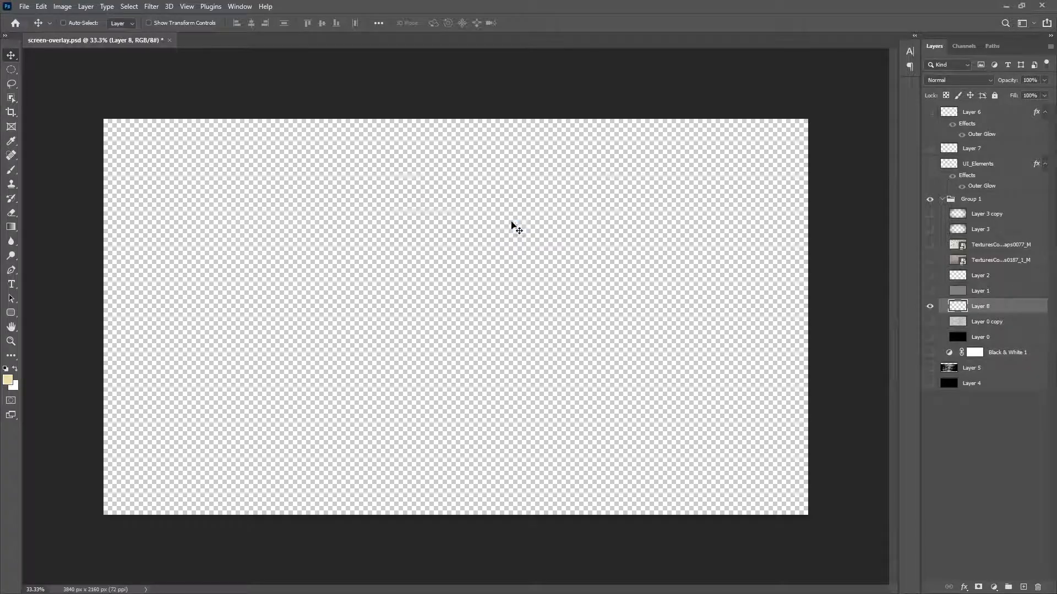
- Fill Layer 8 with solid mid gray in Normal mode at 100% opacity
left_click(41, 7)
left_click(54, 178)
key("i")
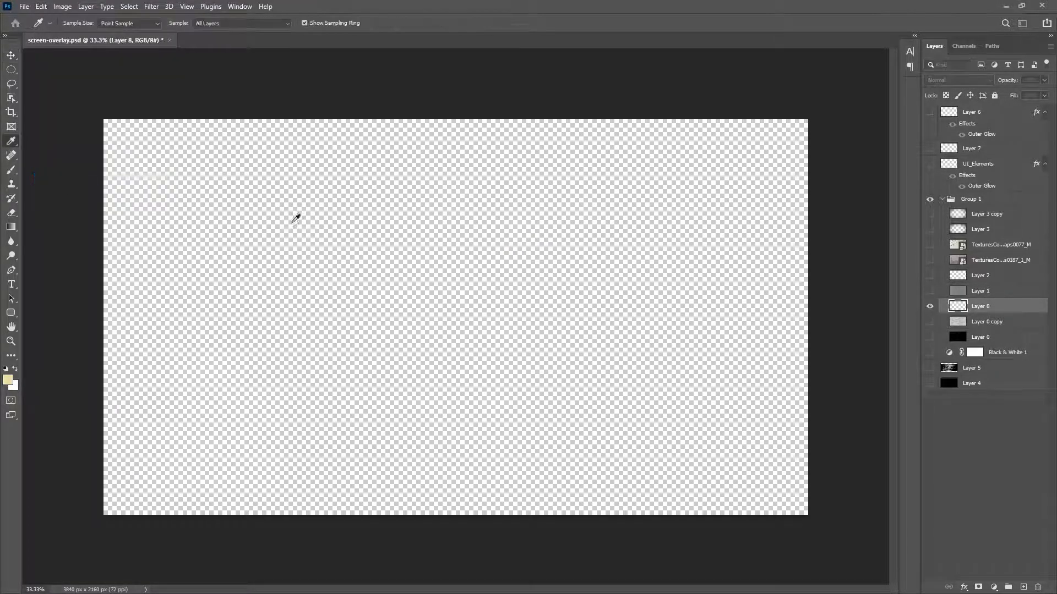
key("shift+F5")
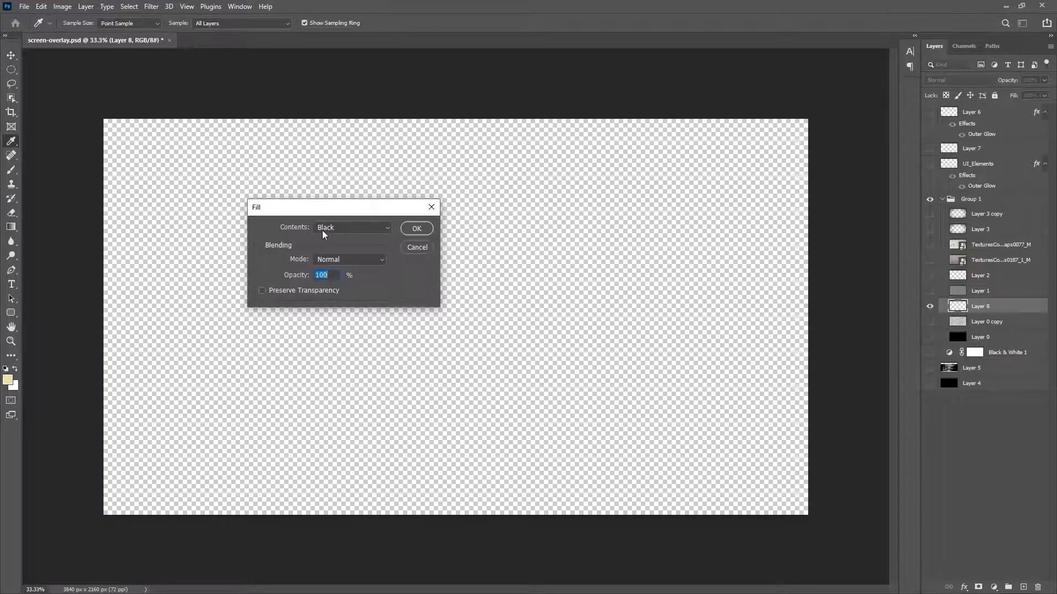
left_click(323, 235)
left_click(336, 322)
left_click(416, 228)
key("v")
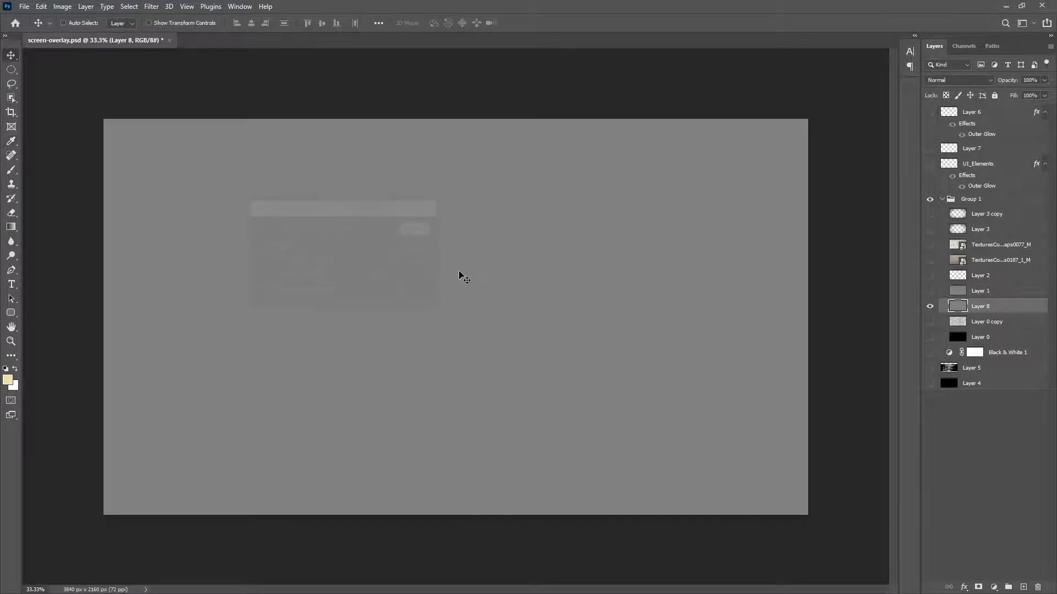
- Render Clouds on the gray-filled Layer 8 and desaturate the result
left_click(152, 7)
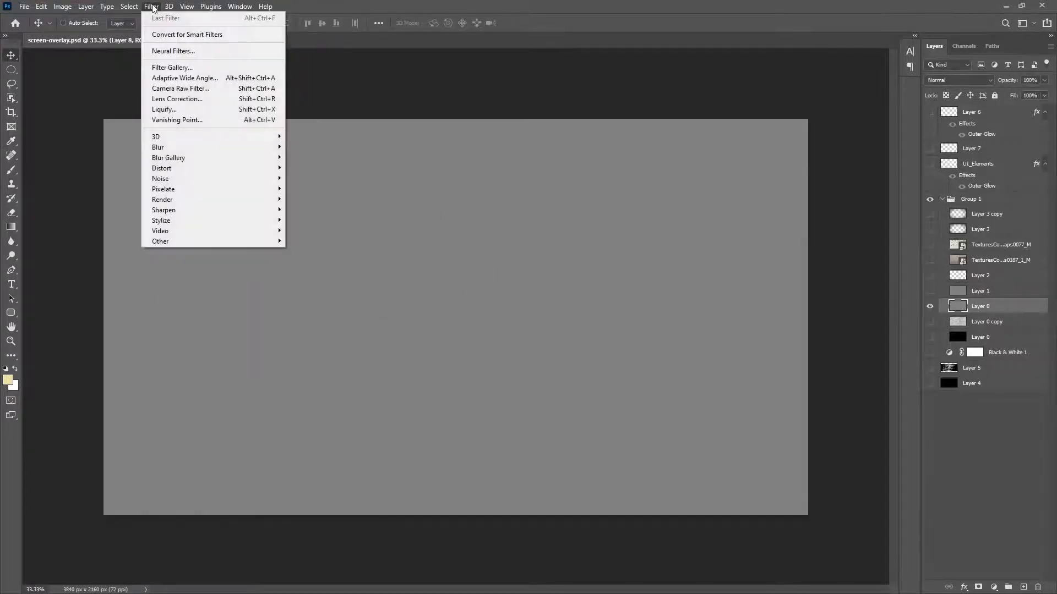
mouse_move(175, 199)
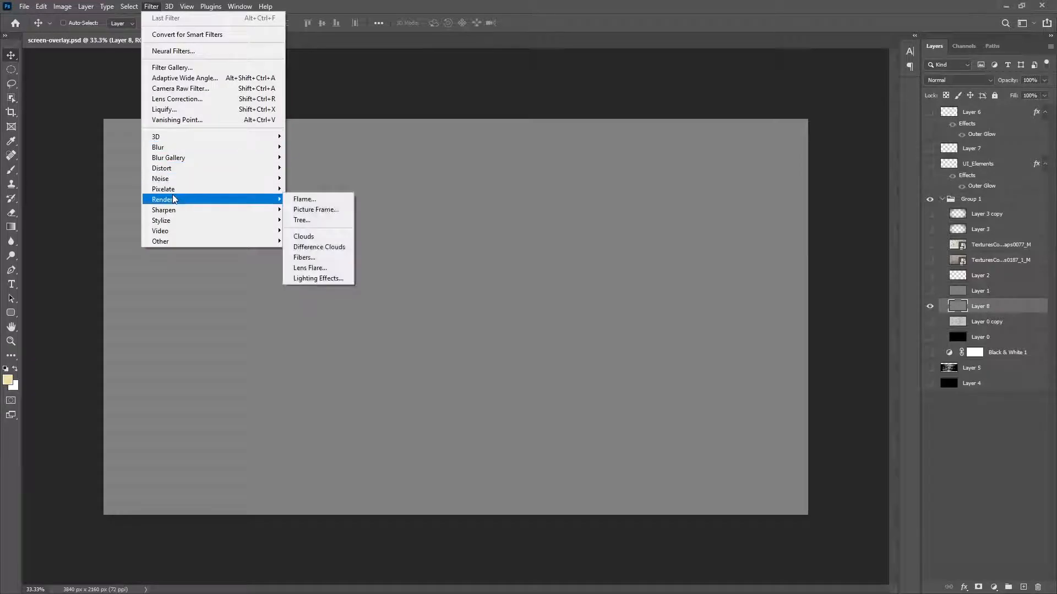
left_click(303, 236)
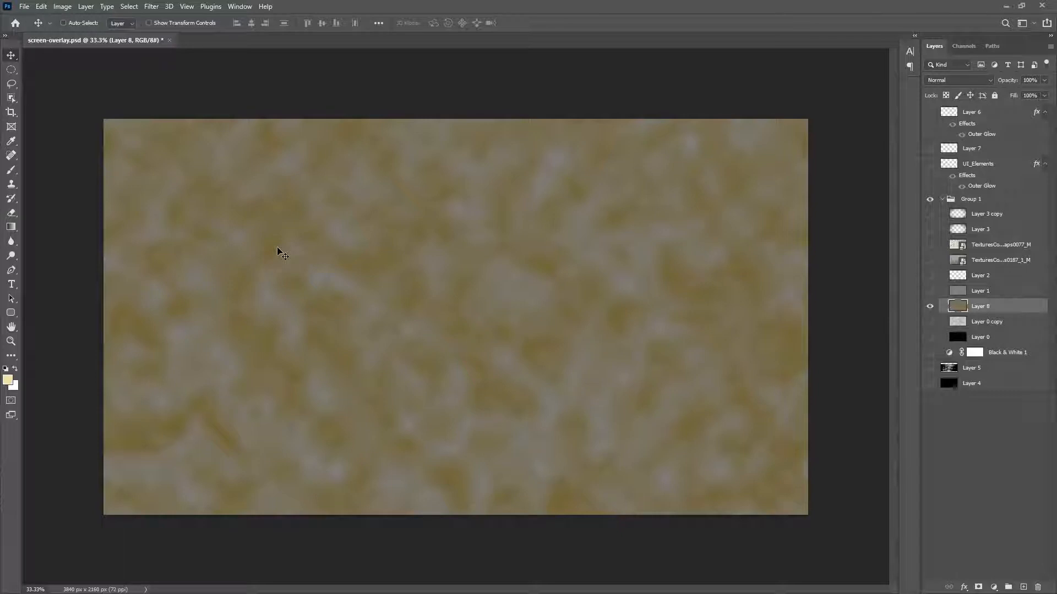
key("ctrl")
key("ctrl+shift+u")
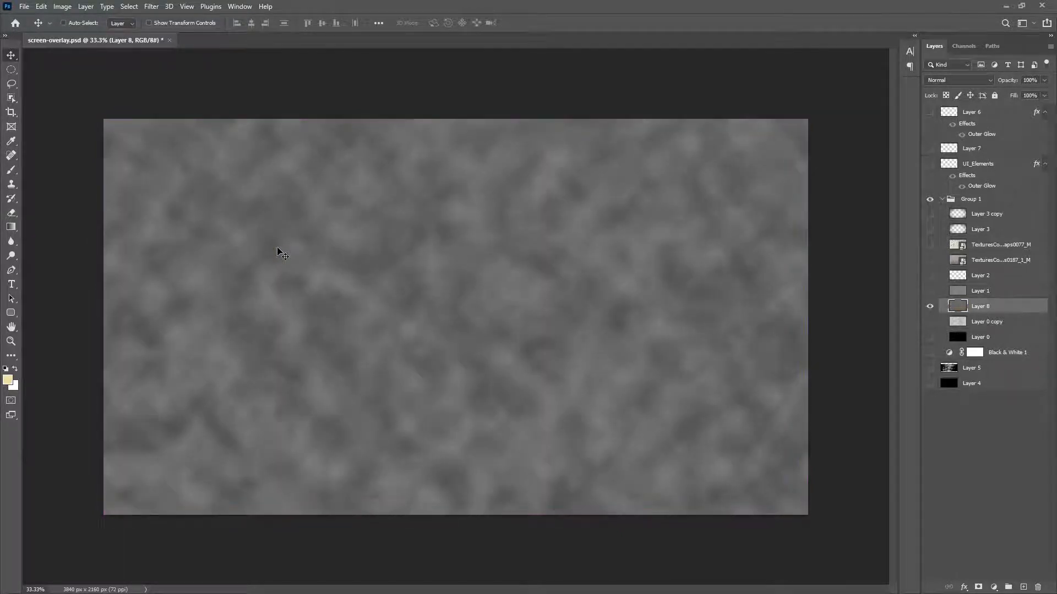
left_click(58, 7)
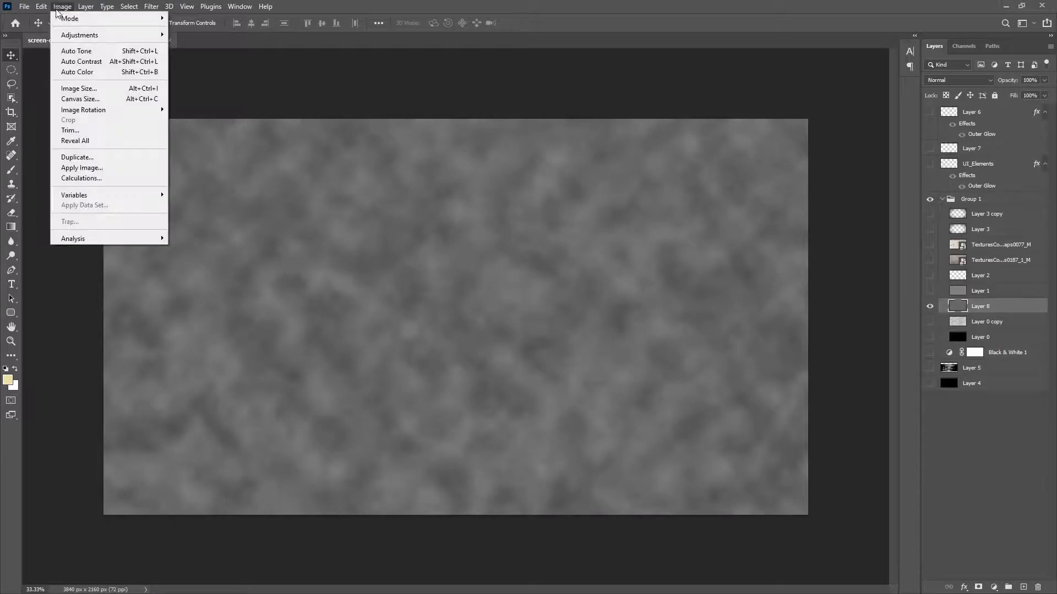
mouse_move(67, 35)
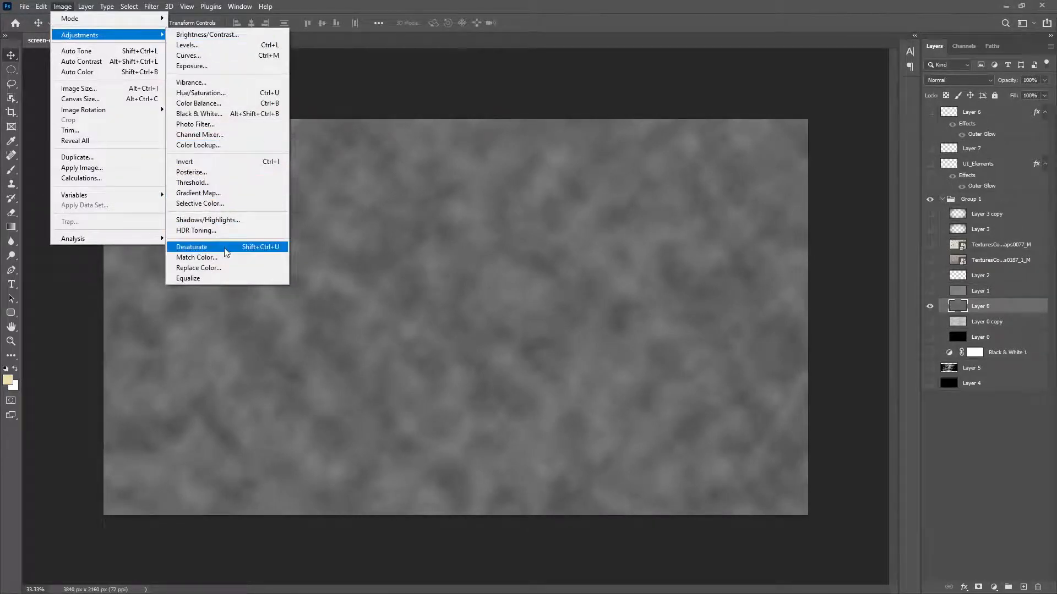
left_click(378, 5)
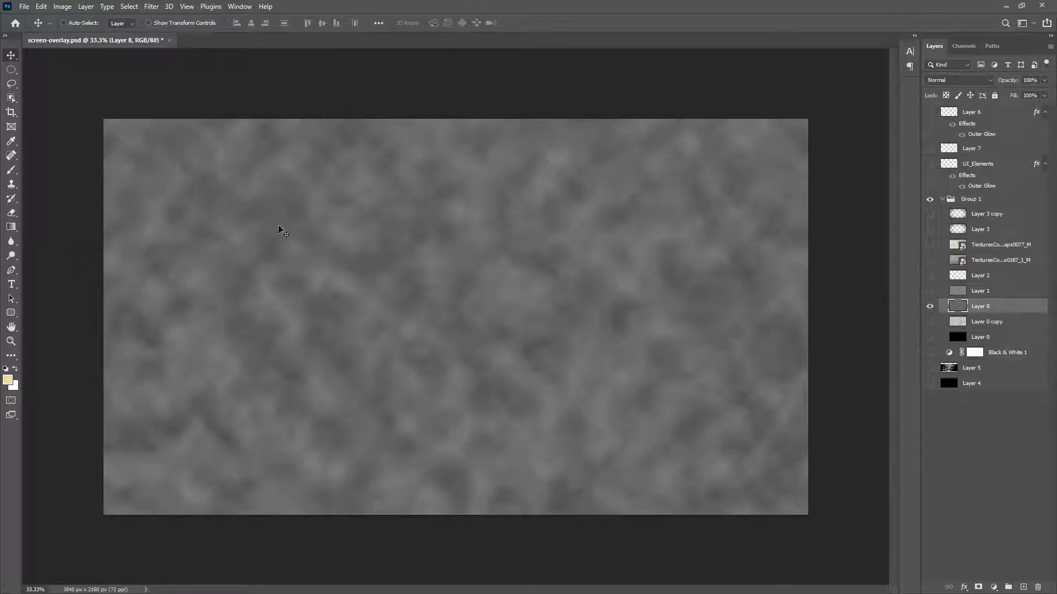
left_click(151, 11)
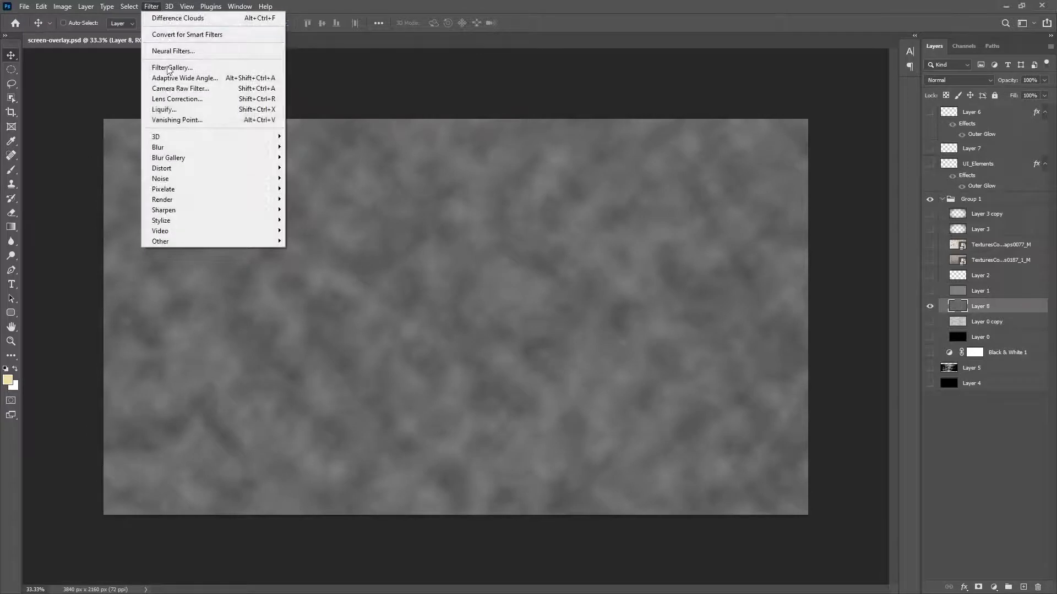
mouse_move(204, 152)
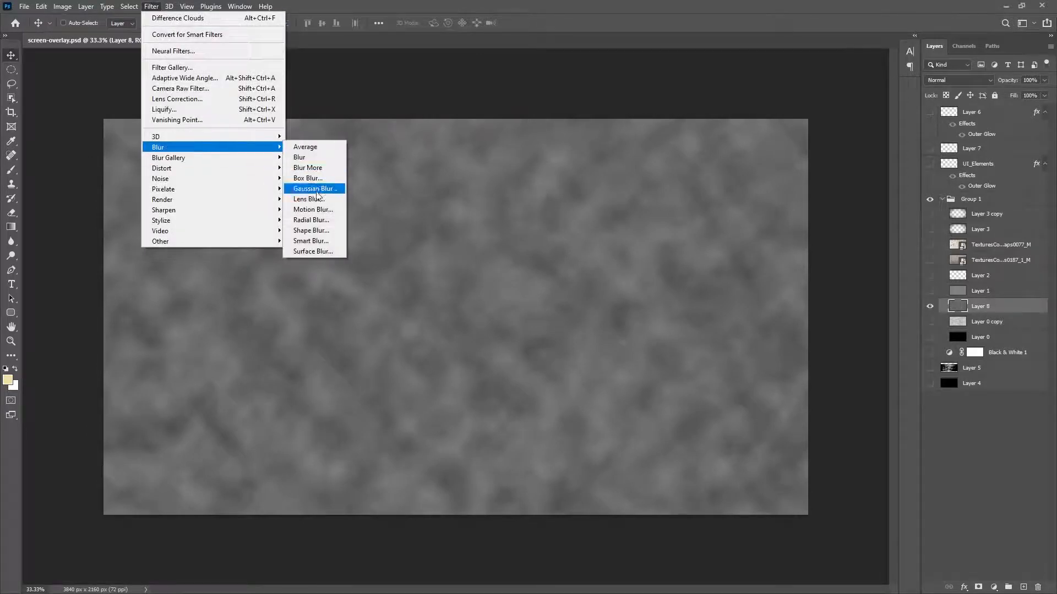
left_click(315, 188)
mouse_move(310, 326)
left_mouse_down()
mouse_move(321, 328)
mouse_move(311, 329)
left_mouse_up()
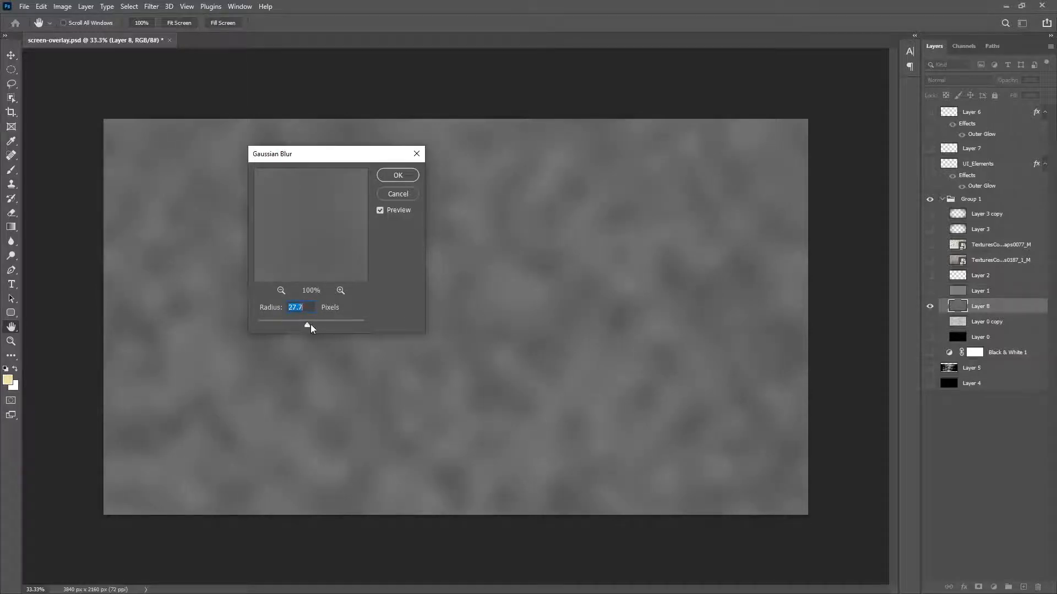
left_click(395, 197)
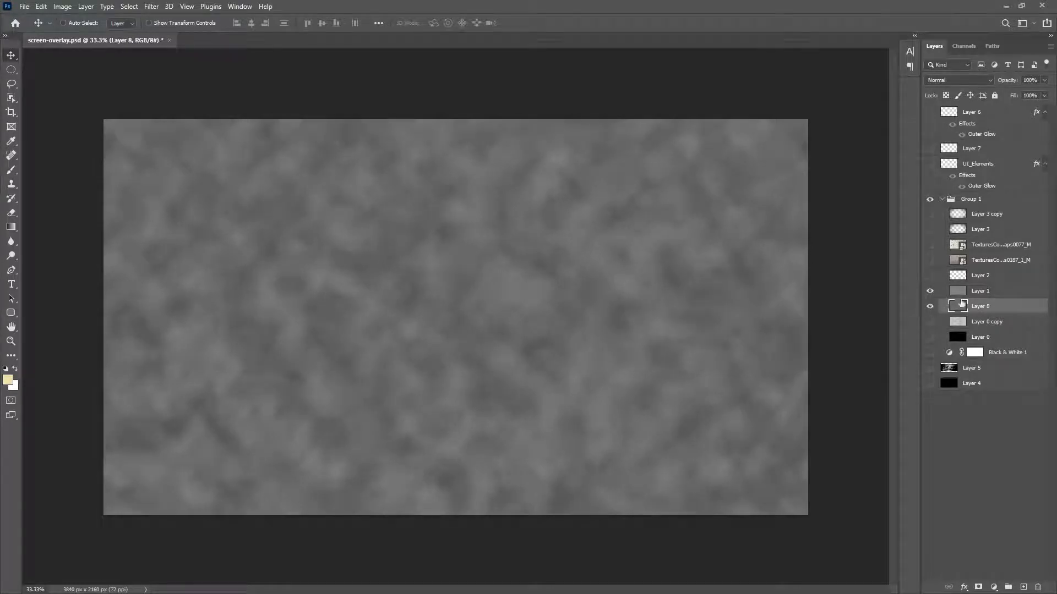
- Hide Layer 1, show Layer 0 copy, and compare its streaky clouds with the unblurred clouds on Layer 8
left_click(930, 306)
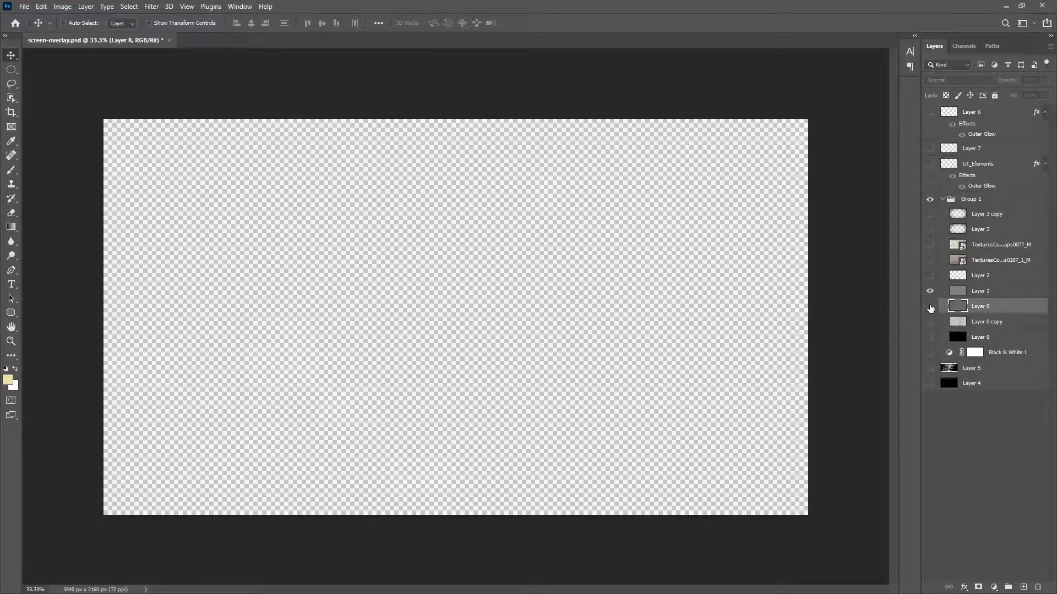
left_click(930, 291)
left_click(984, 290)
left_click(983, 312)
left_click(929, 291)
left_click(930, 322)
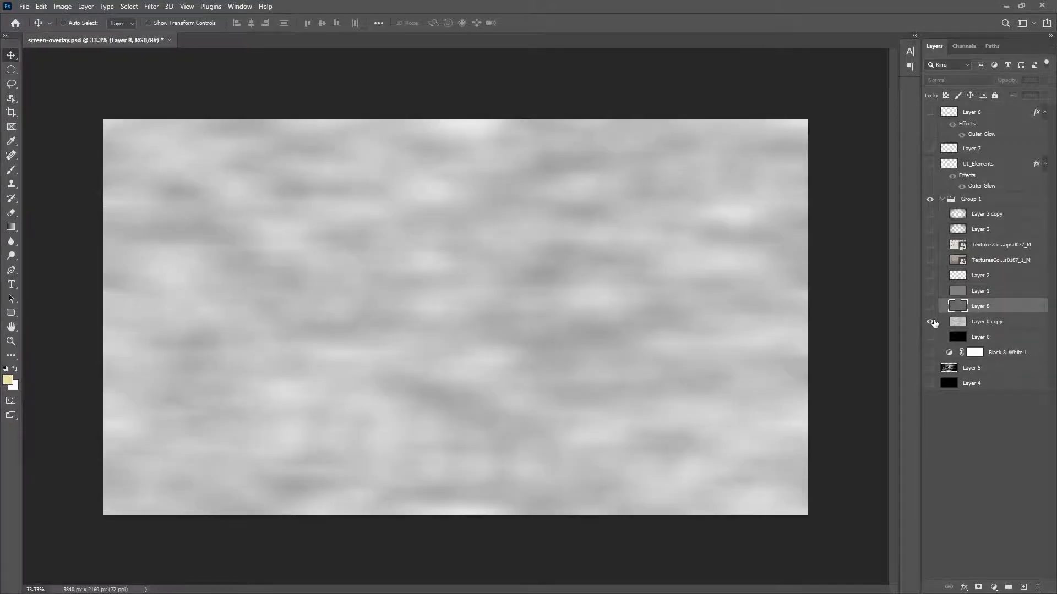
left_click(930, 307)
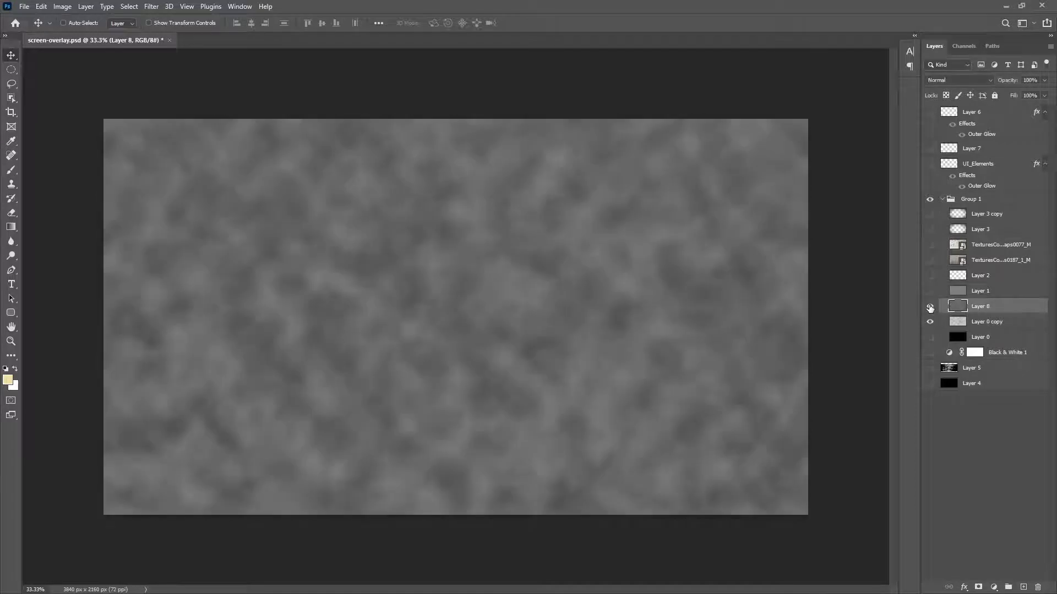
left_click(929, 307)
left_click(930, 323)
left_click(930, 323)
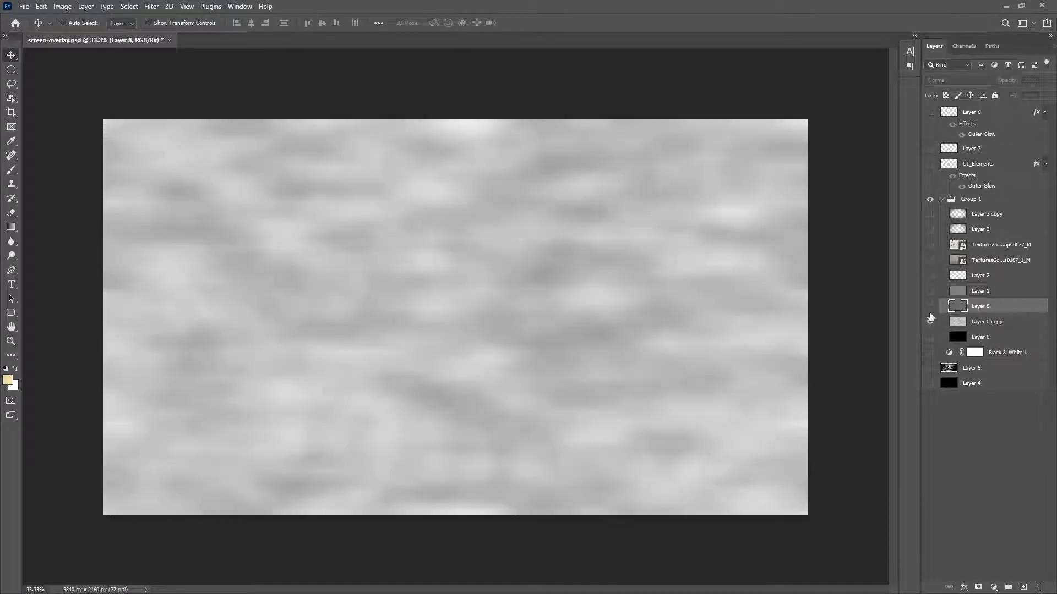
left_click(930, 306)
left_click(930, 307)
left_click(930, 307)
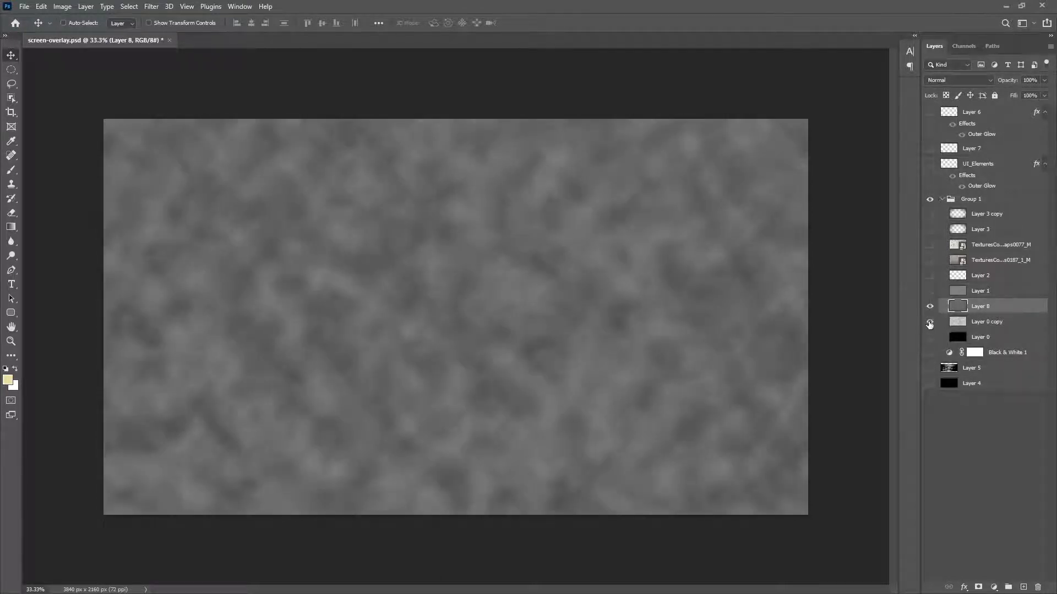
- Soften the clouds on Layer 8 with a Gaussian Blur
left_click(152, 6)
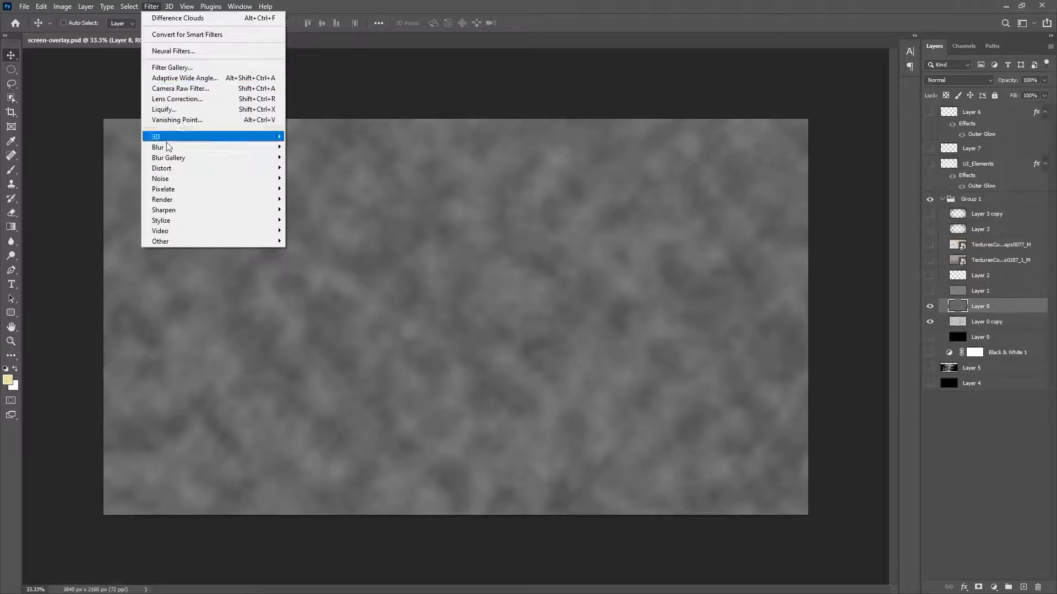
mouse_move(170, 182)
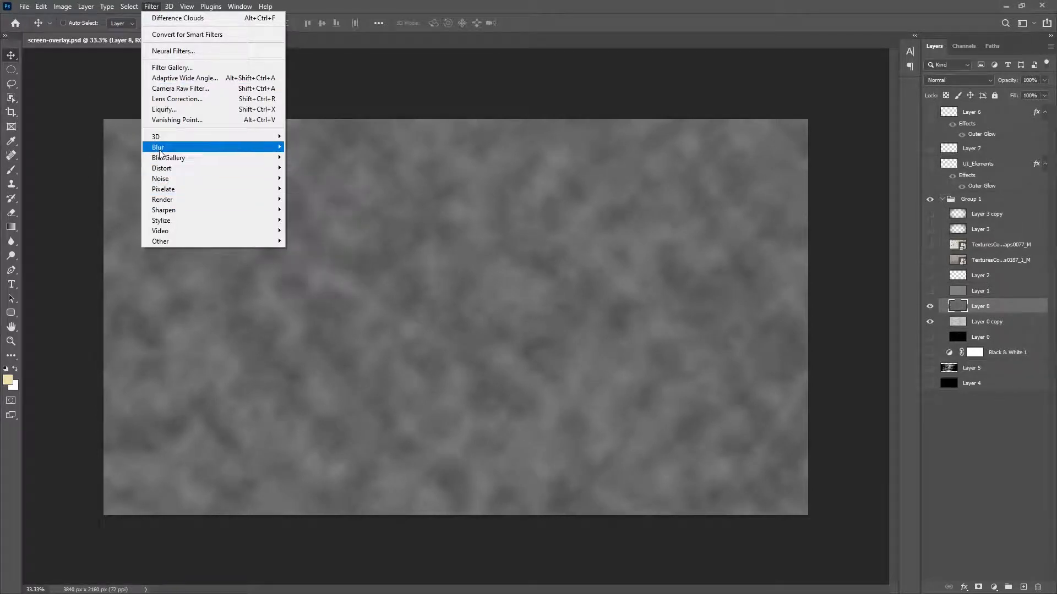
mouse_move(160, 146)
left_click(316, 189)
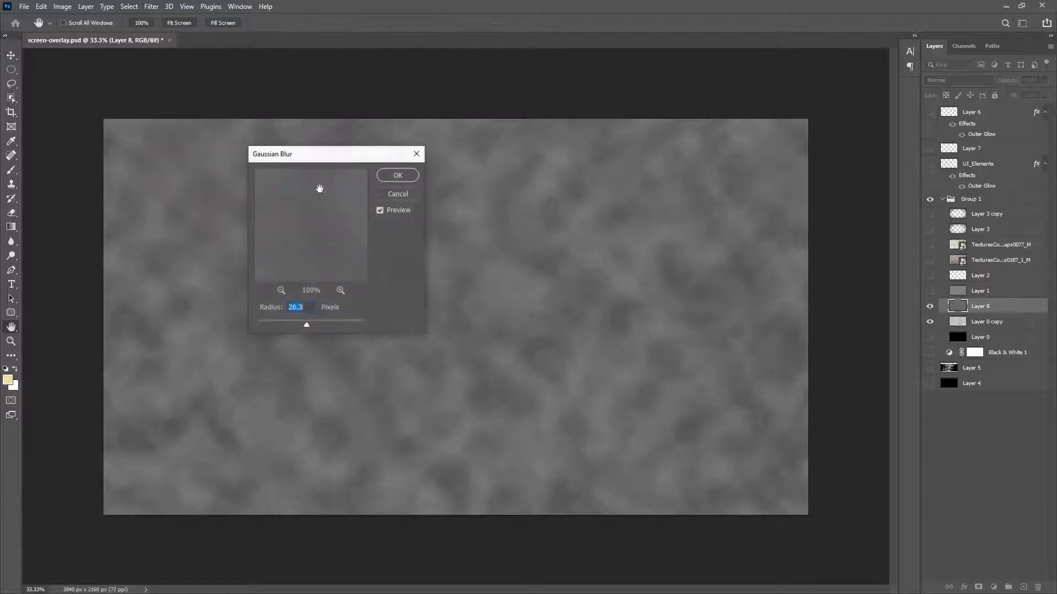
left_click_drag(307, 325, 304, 326)
left_click(398, 176)
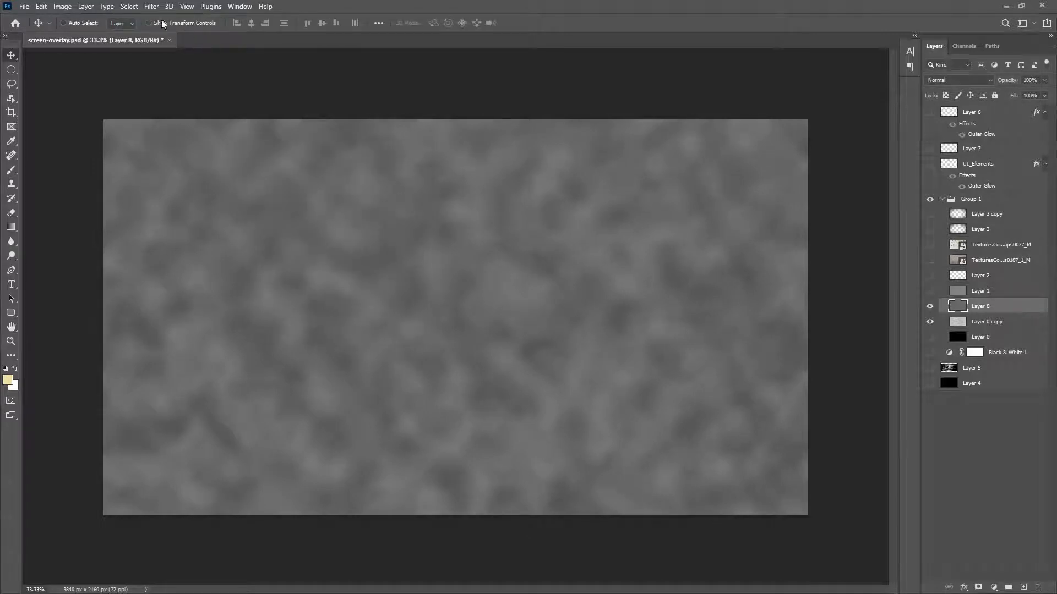
- Stretch the clouds on Layer 8 horizontally with a Motion Blur at an angle of 0°
left_click(151, 6)
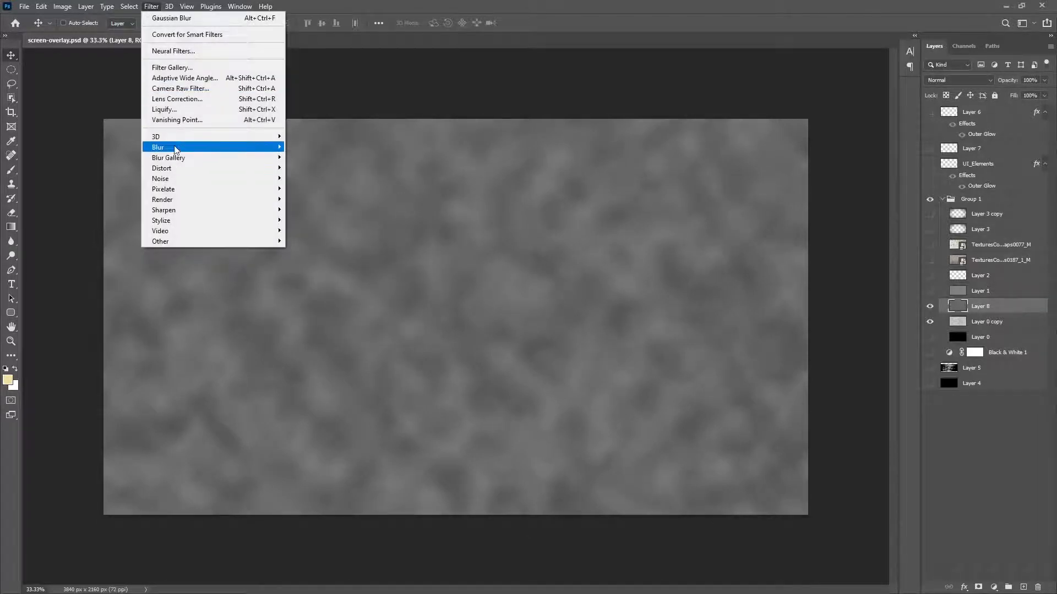
mouse_move(178, 150)
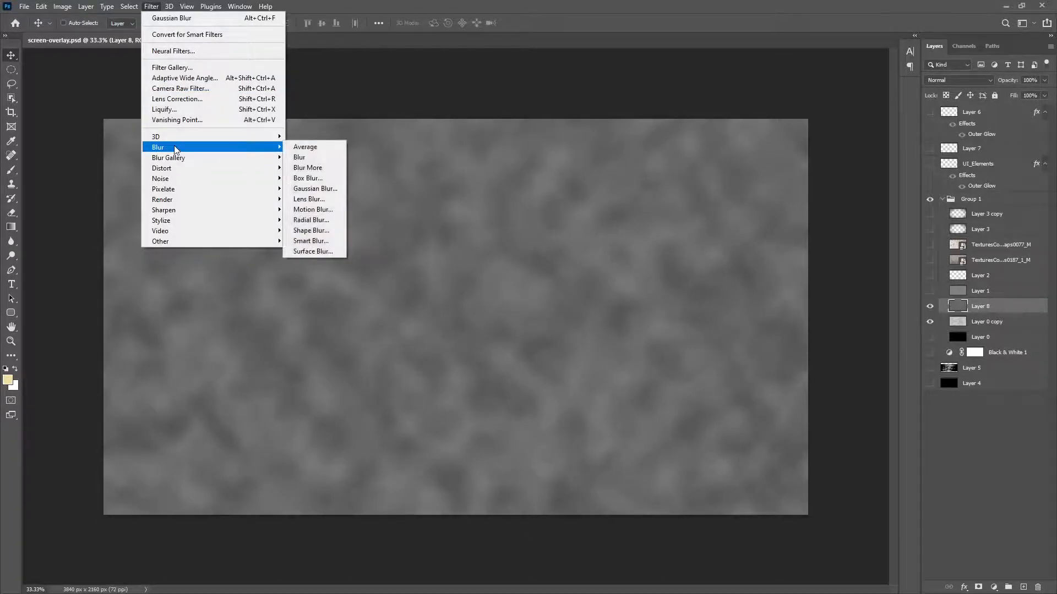
left_click(313, 209)
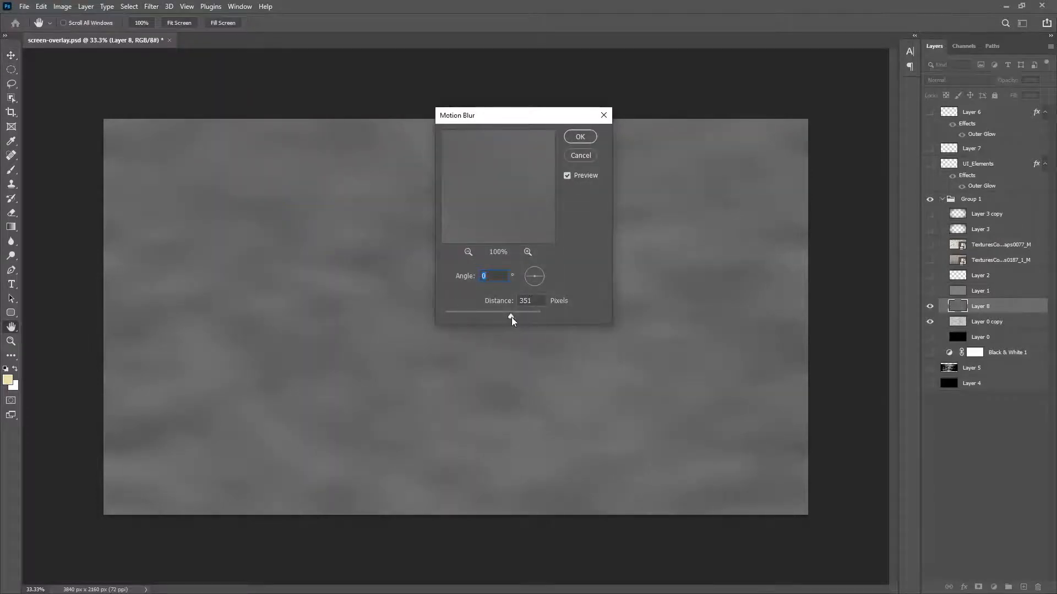
left_click_drag(511, 321, 478, 316)
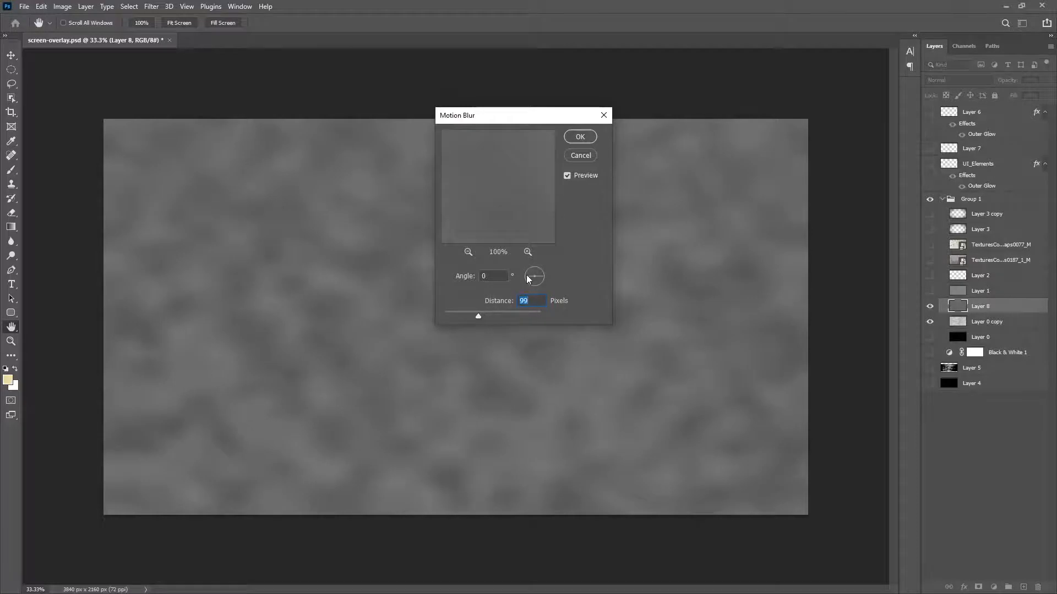
left_click_drag(527, 279, 526, 281)
type("0")
left_click_drag(477, 317, 495, 319)
left_click(578, 137)
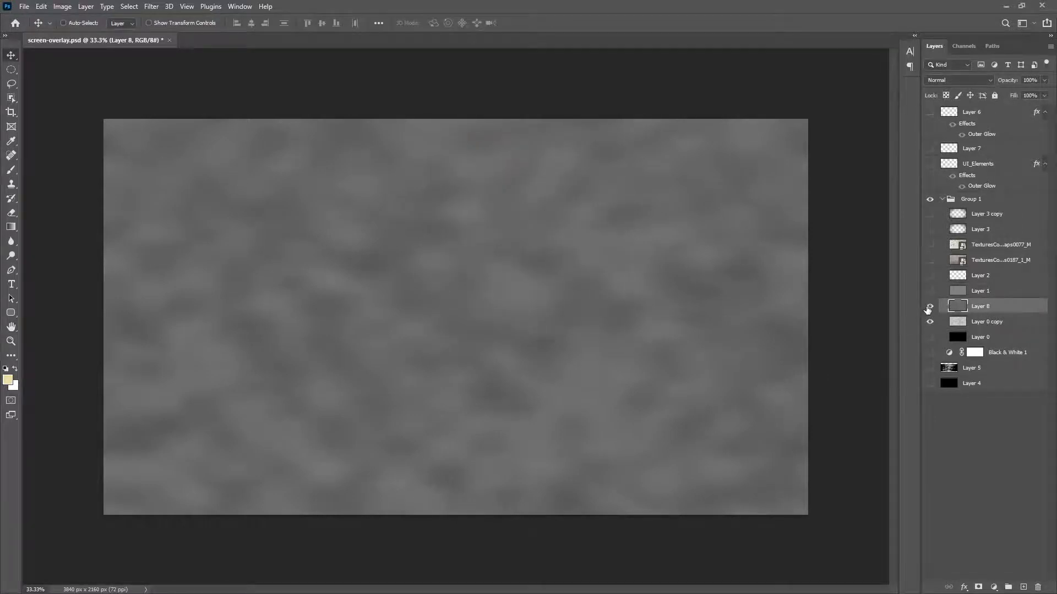
- Compare the motion-blurred Layer 8 with Layer 0 copy by switching their visibility
left_click(929, 307)
left_click(930, 309)
left_click(930, 309)
left_click(930, 323)
left_click(930, 322)
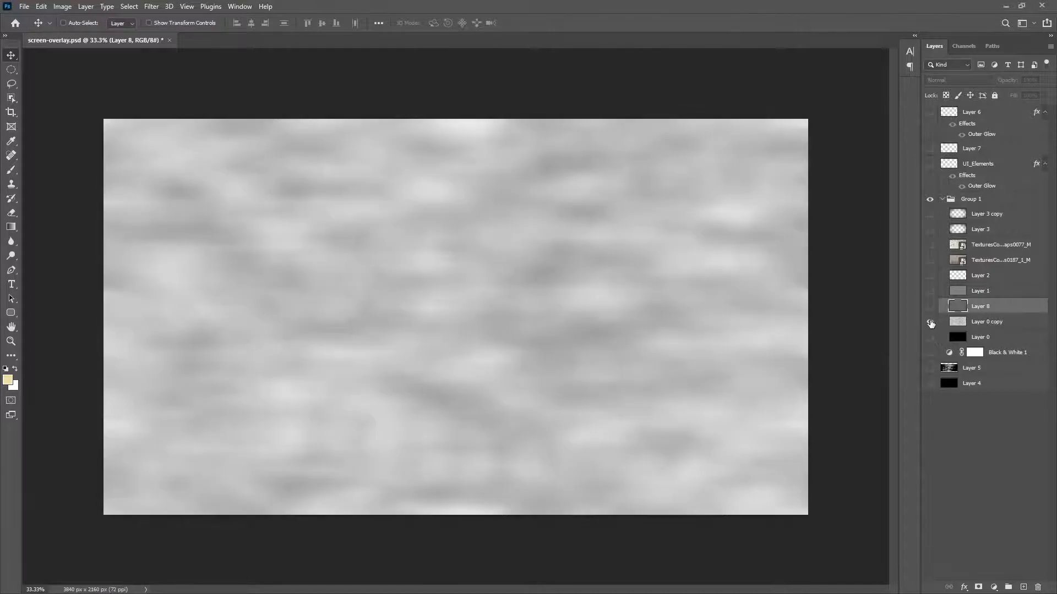
left_click(930, 307)
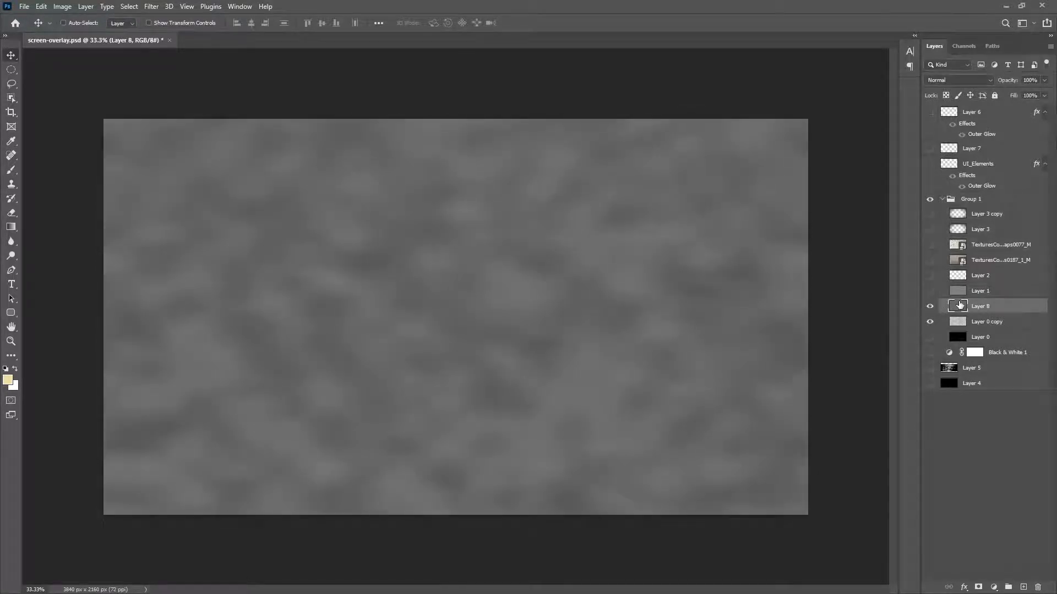
left_click(930, 308)
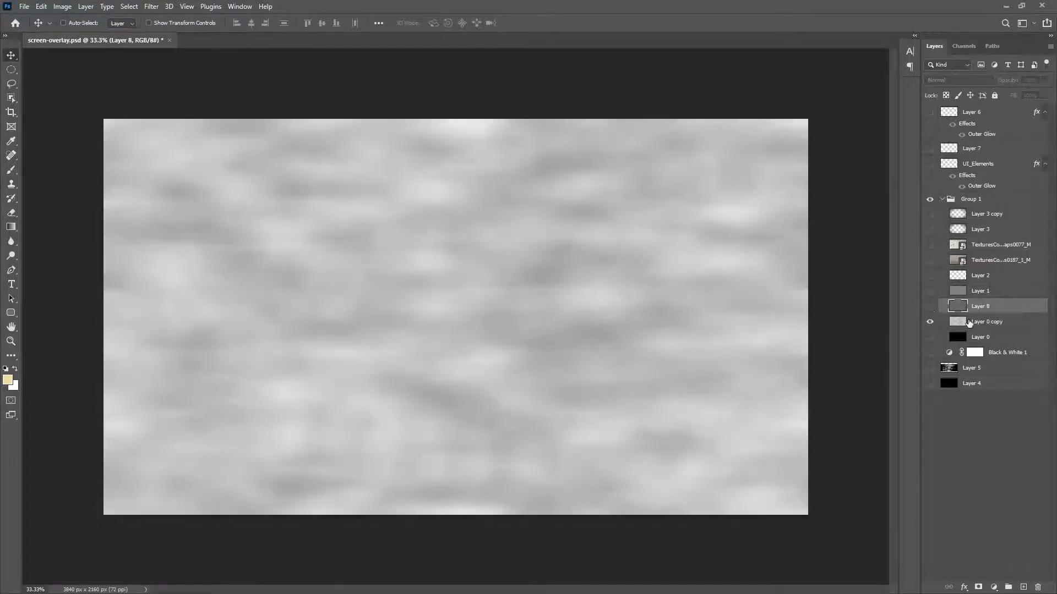
left_click(969, 323)
left_click(929, 321)
left_click(929, 322)
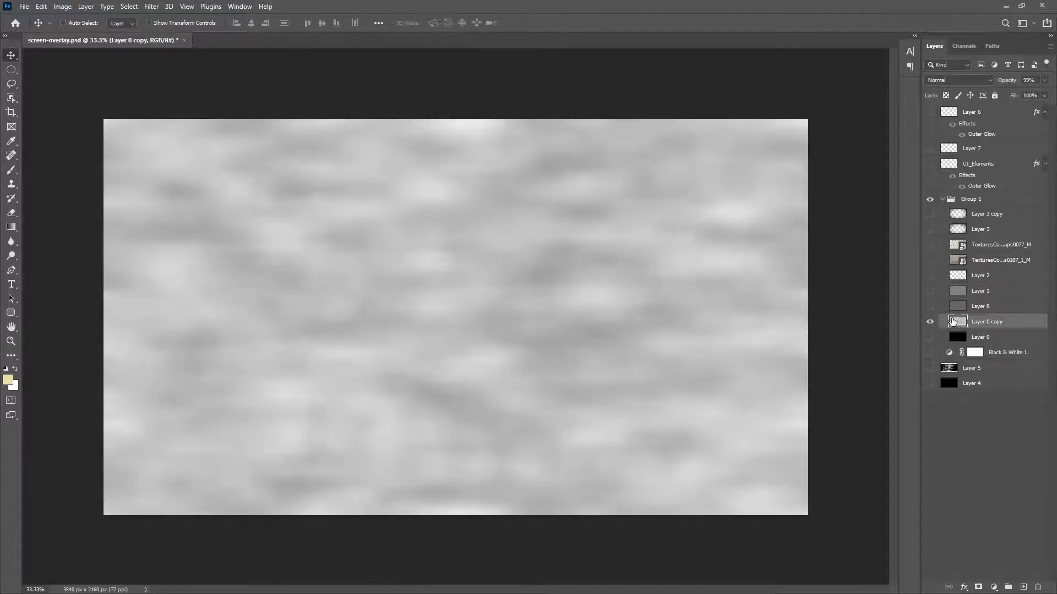
- Show Layer 8 again and raise its brightness by 80
left_click(930, 308)
left_click(953, 311)
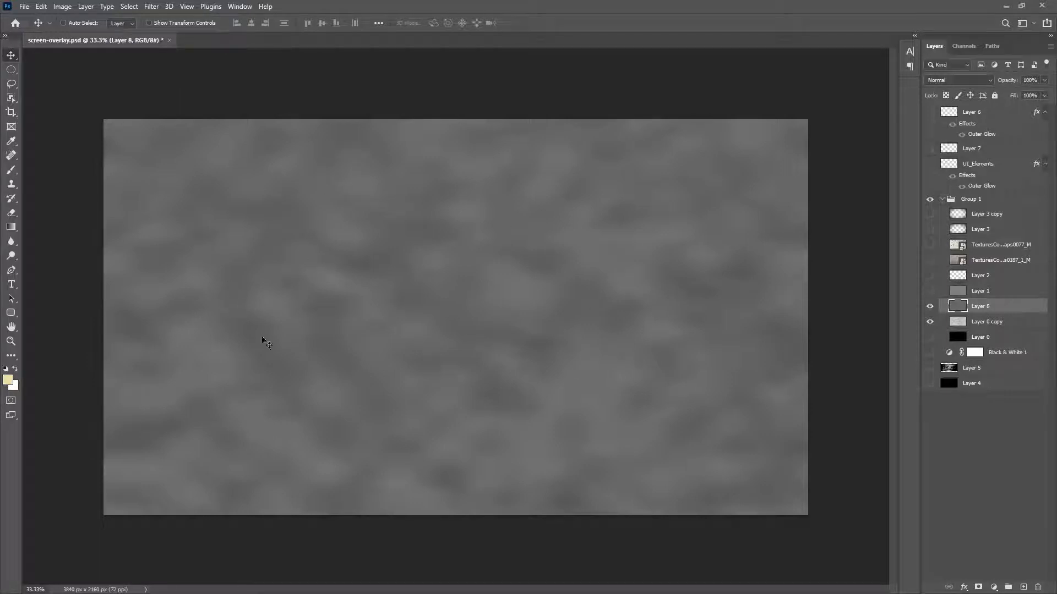
left_click(87, 7)
mouse_move(62, 7)
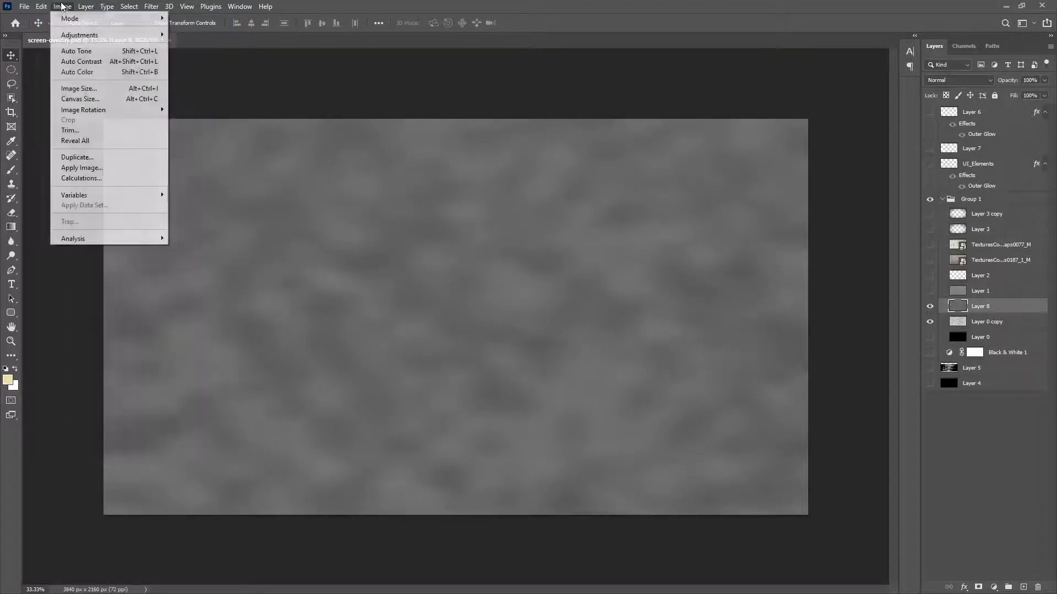
mouse_move(74, 38)
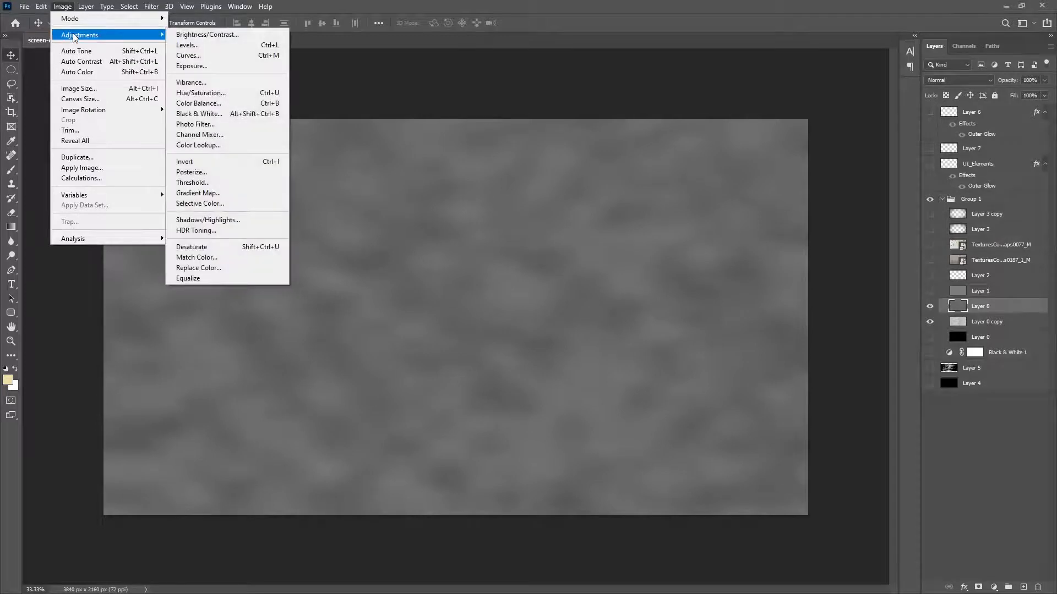
left_click(200, 35)
left_click_drag(498, 186, 528, 189)
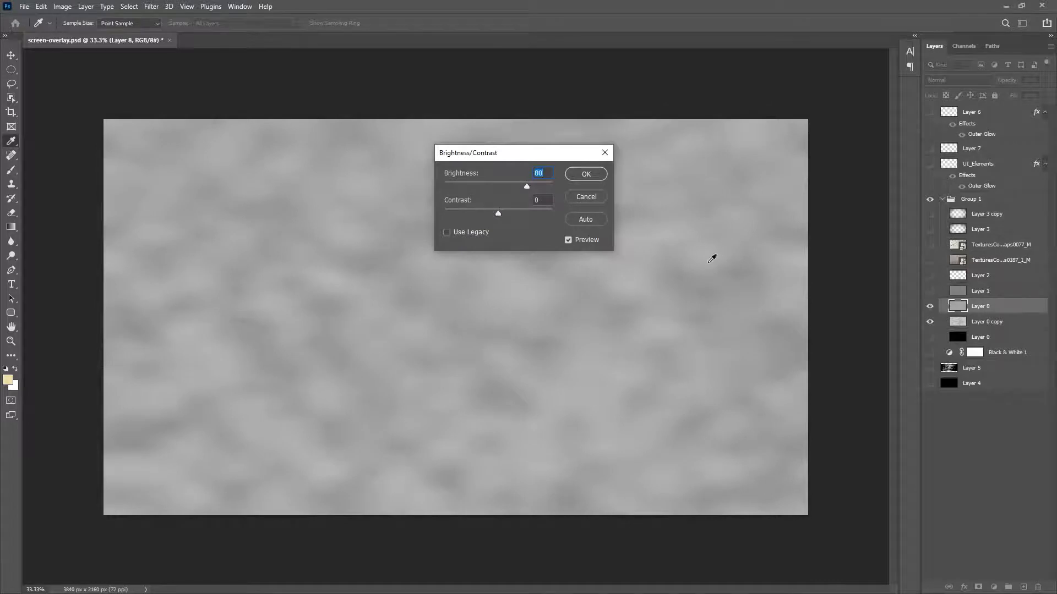
left_click(586, 175)
- Check the brightened Layer 8 against Layer 0 copy and delete Layer 8
left_click(928, 307)
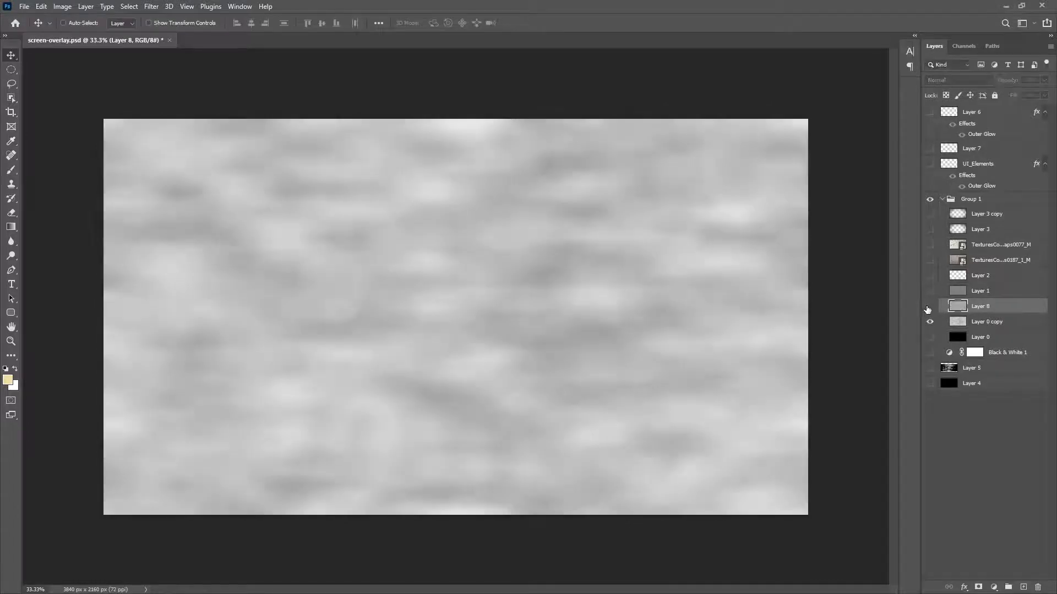
left_click(927, 309)
left_click(928, 309)
left_click(928, 309)
left_click_drag(995, 306, 1037, 588)
left_click(929, 306)
left_click(929, 306)
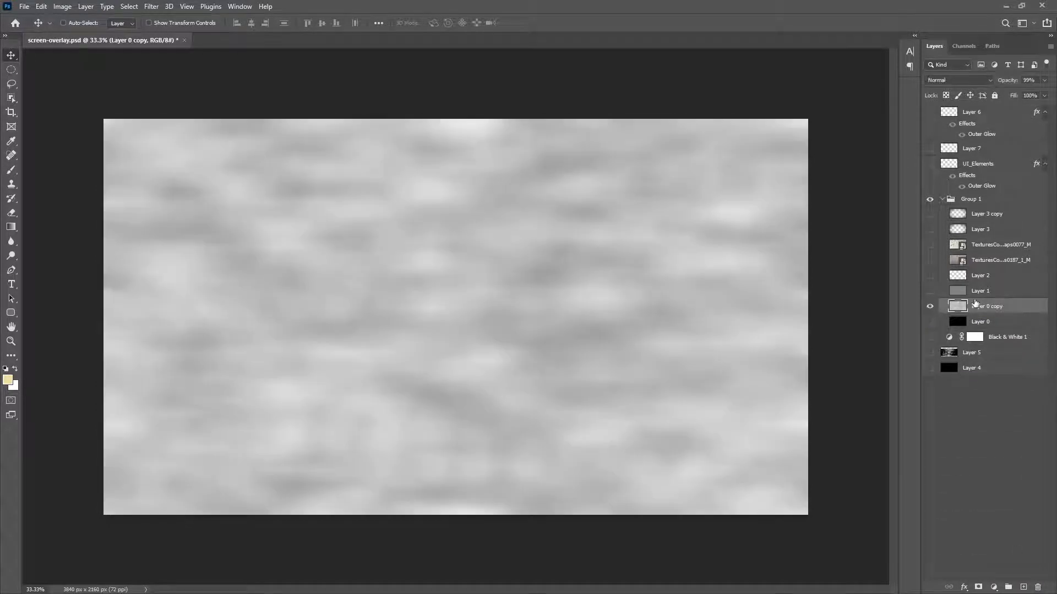
- Show Layer 5 with the graveyard scene and hide Layer 0 copy
left_click(983, 294)
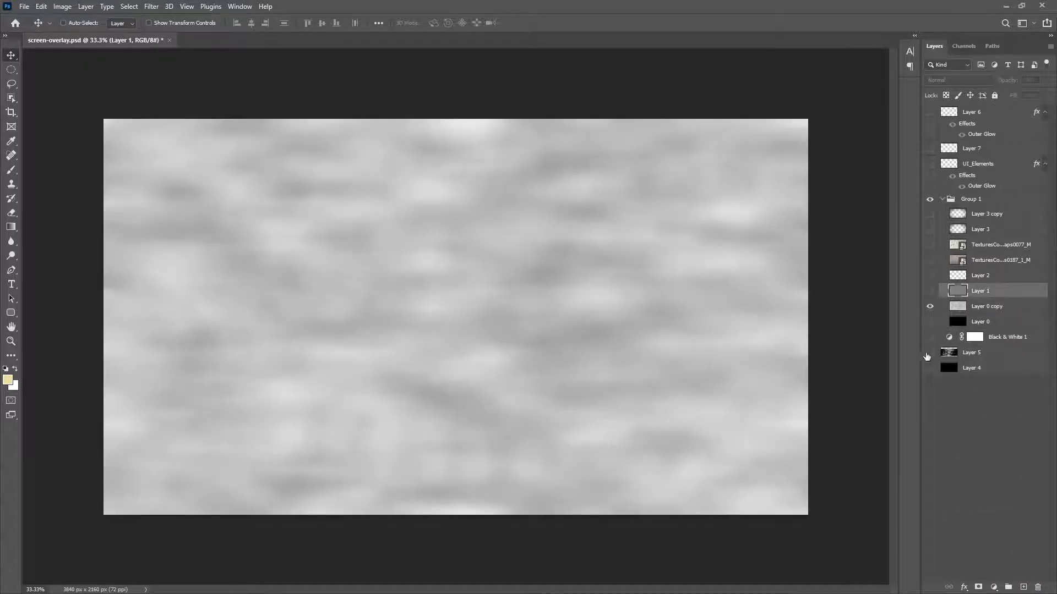
left_click(980, 356)
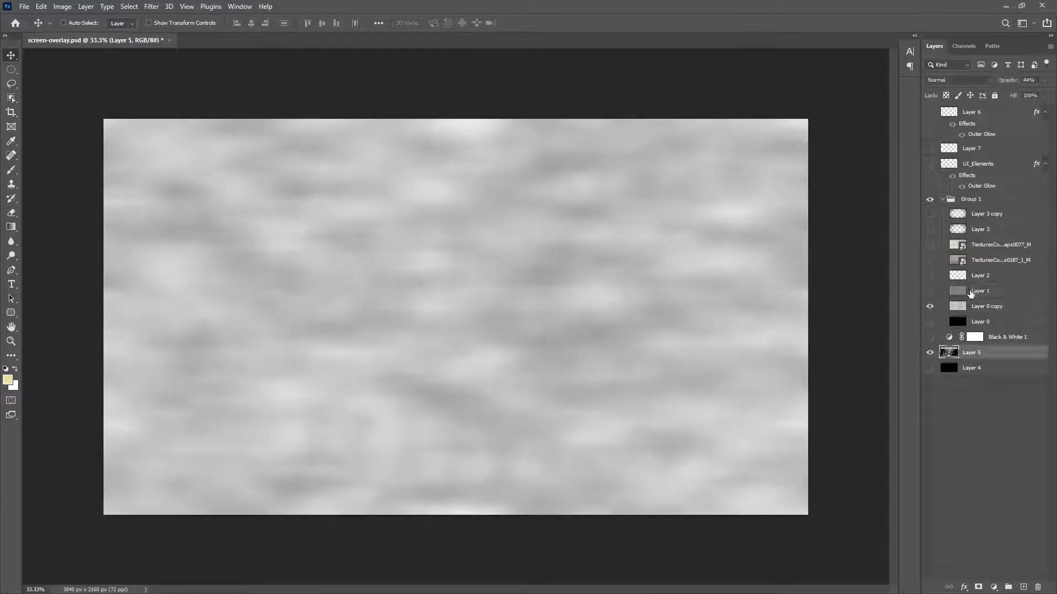
left_click(964, 311)
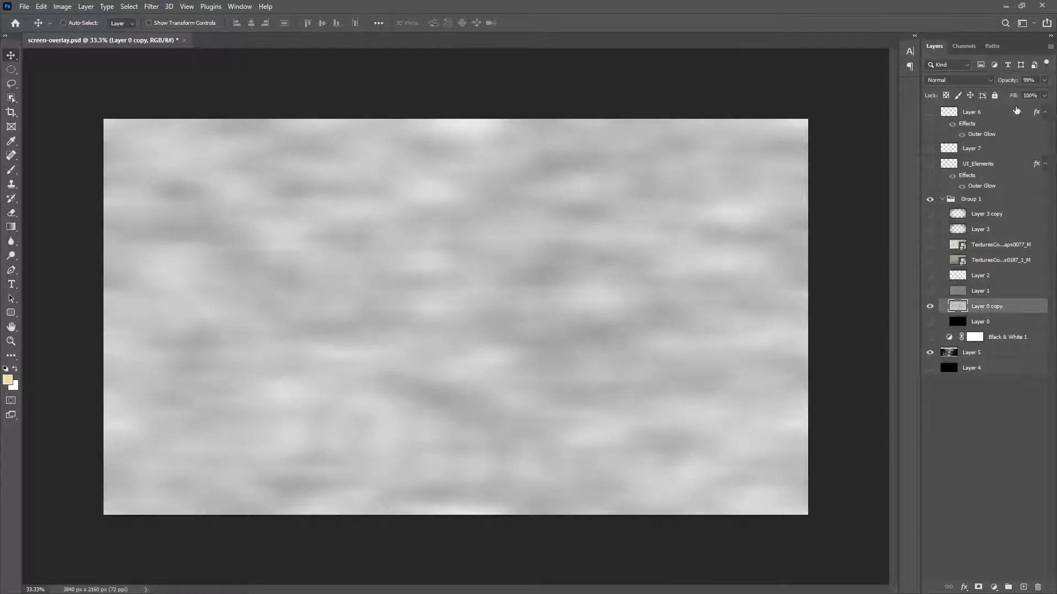
left_click(929, 307)
- Set Layer 5's opacity to 100% and show the black Layer 4 beneath it
left_click(971, 353)
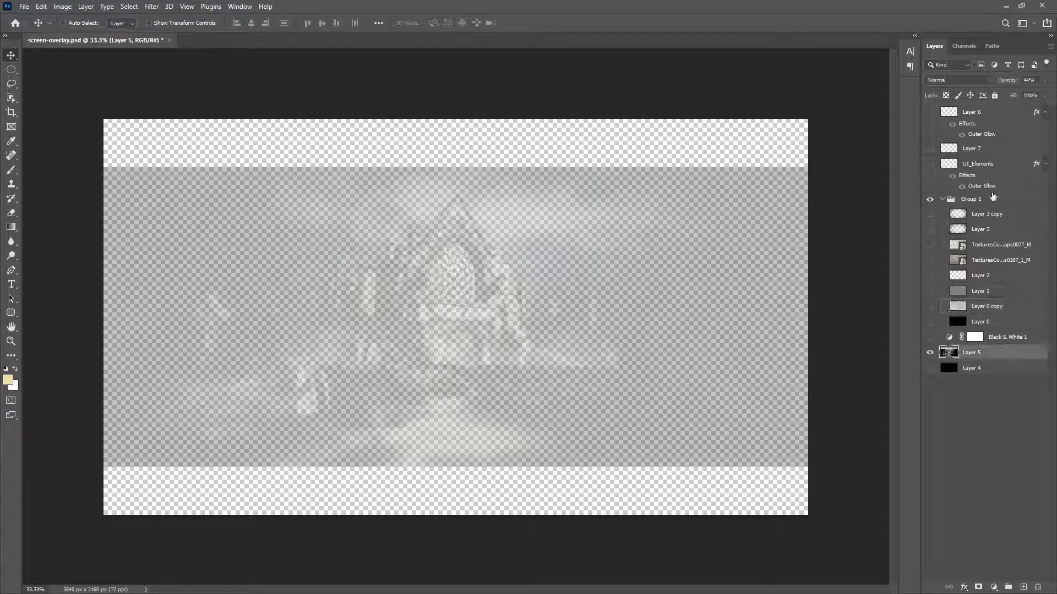
left_click_drag(1006, 80, 1053, 80)
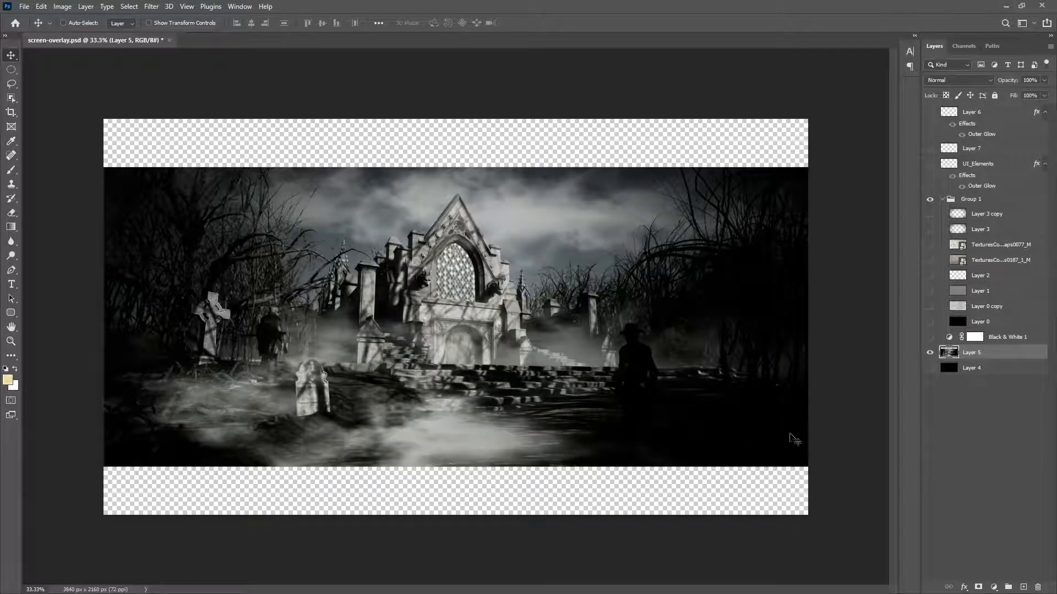
left_click(930, 306)
left_click(930, 306)
left_click(929, 368)
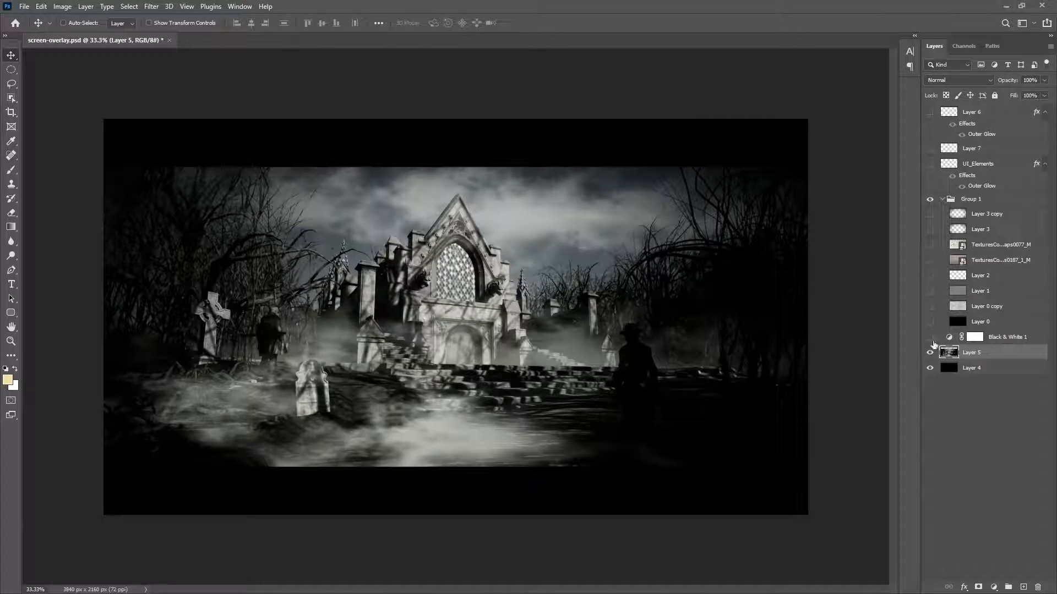
- Show Layer 0 copy over the graveyard scene and lower its opacity to 7%
left_click(930, 307)
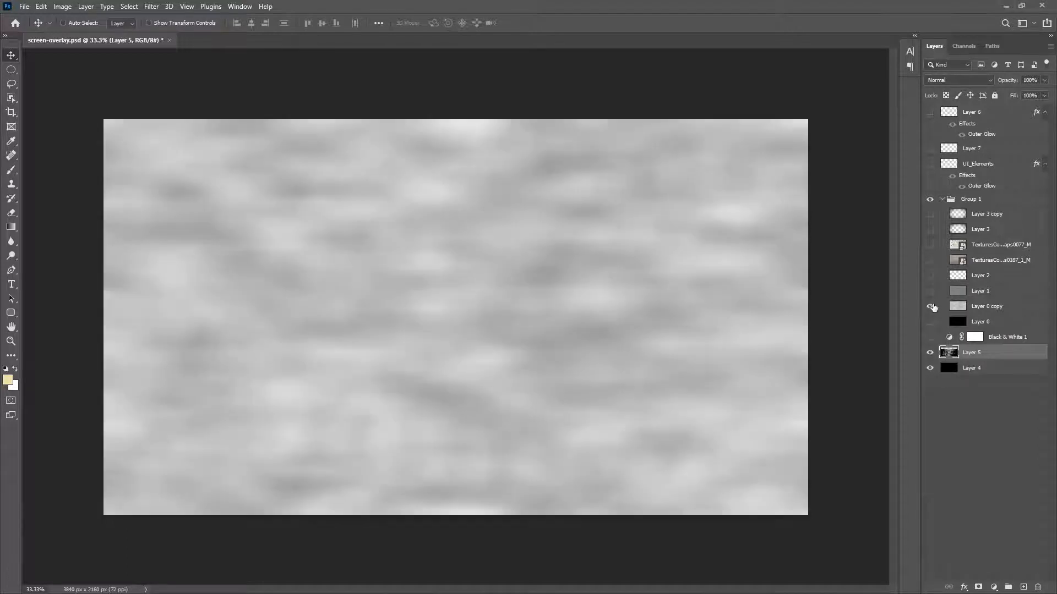
left_click(1007, 309)
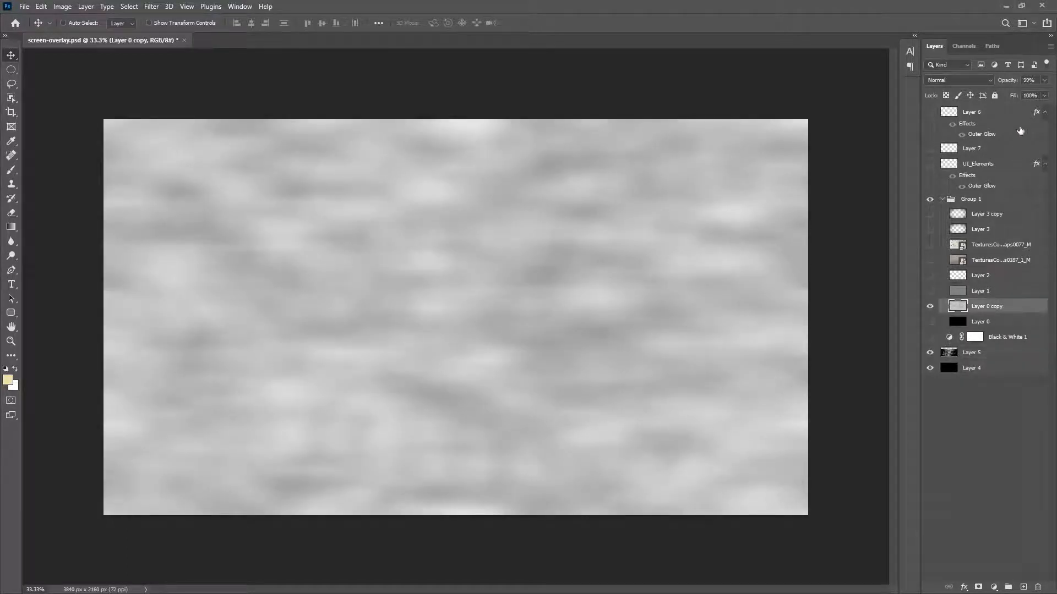
left_click_drag(1018, 81, 983, 81)
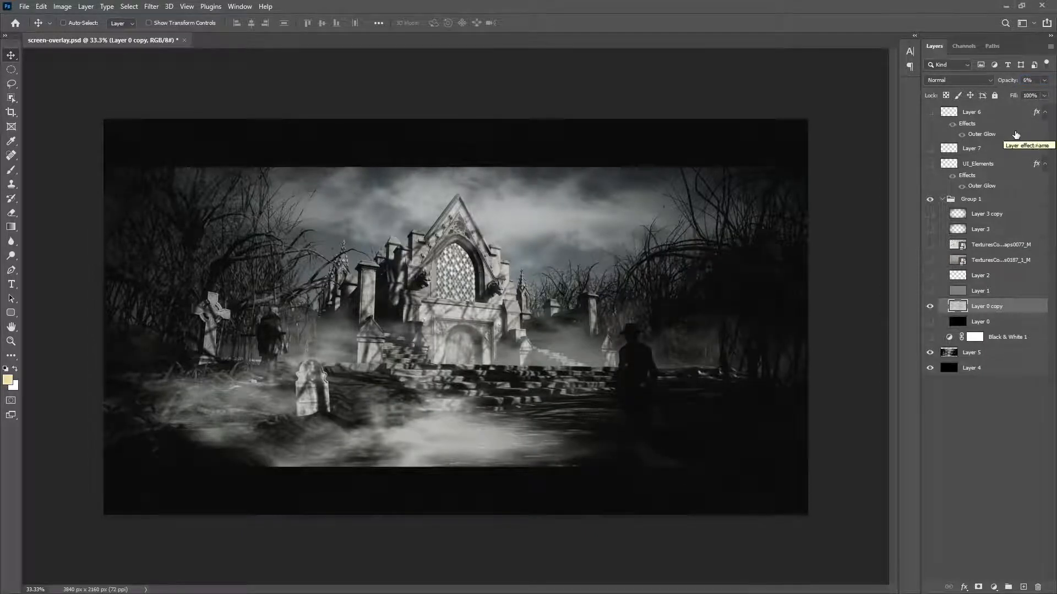
key("Return")
left_click_drag(1004, 81, 1008, 82)
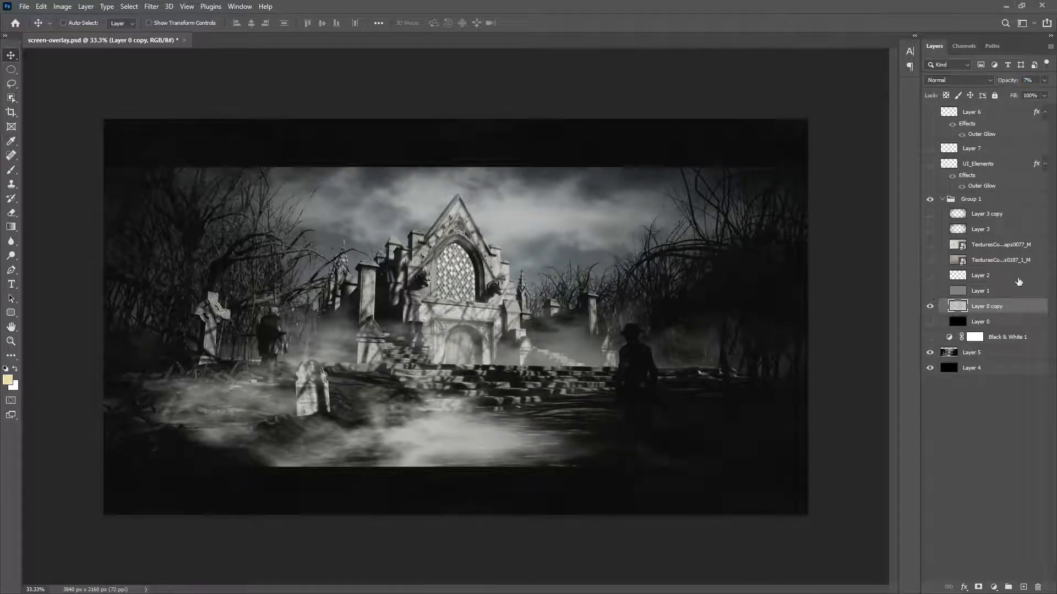
- Select Layer 1, compare the scene with and without it, and leave it shown
left_click(947, 292)
left_click(929, 291)
left_click(929, 290)
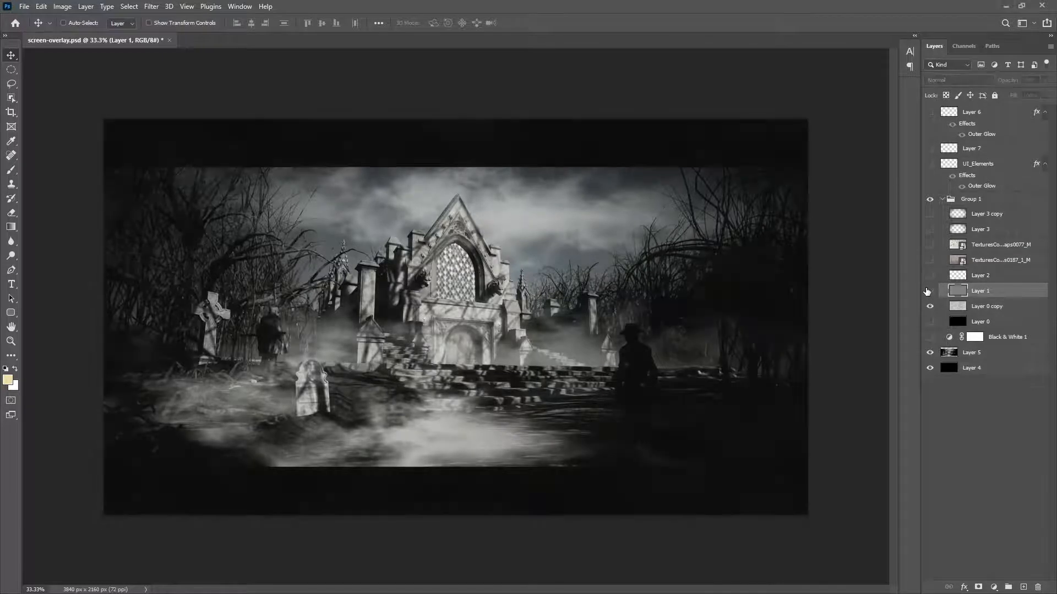
left_click(930, 290)
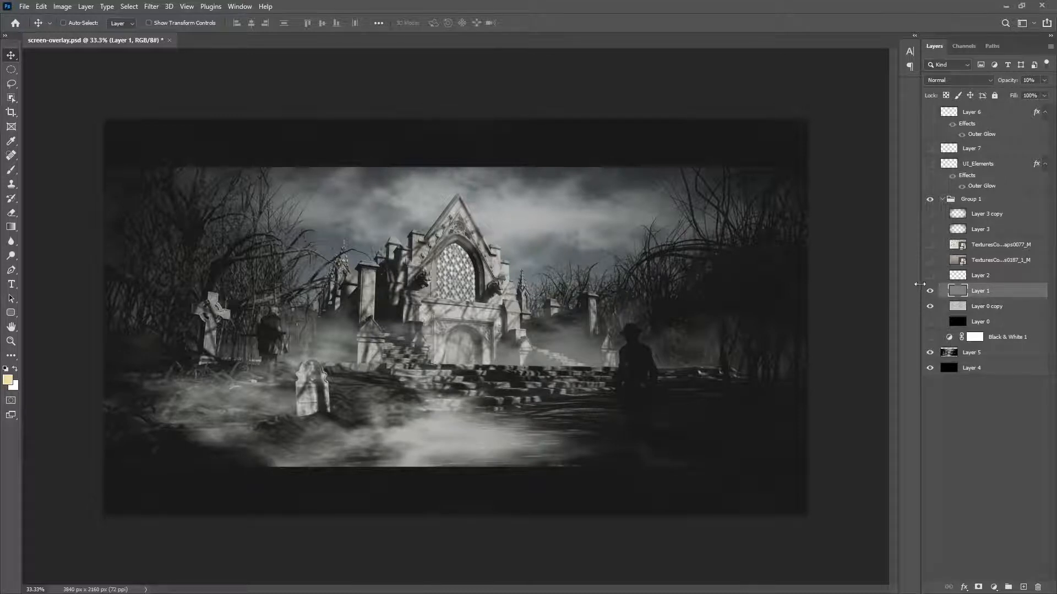
- Show Layer 2 to check its contents and delete that layer from Group 1
left_click(929, 275)
left_click(972, 279)
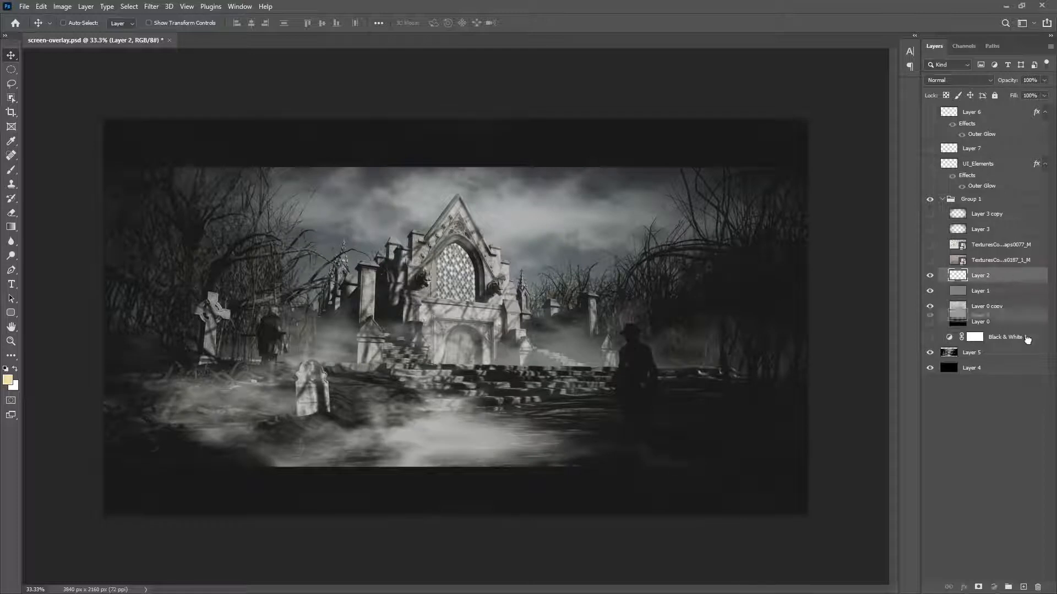
left_click(1038, 588)
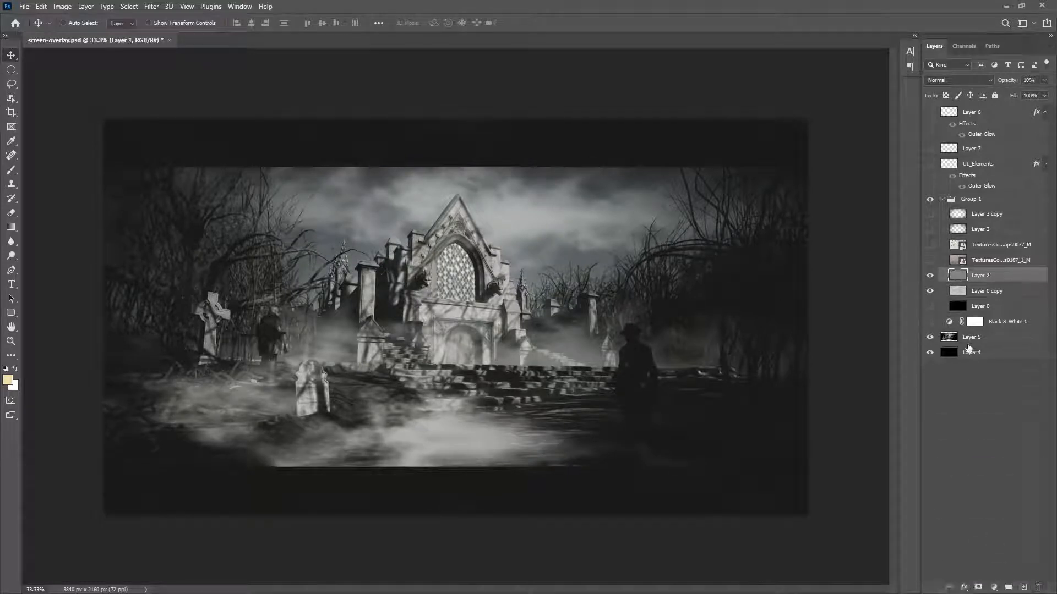
- Show the TexturesCom_Grungemaps0187_1_M texture layer and view it at 100% opacity
left_click(929, 260)
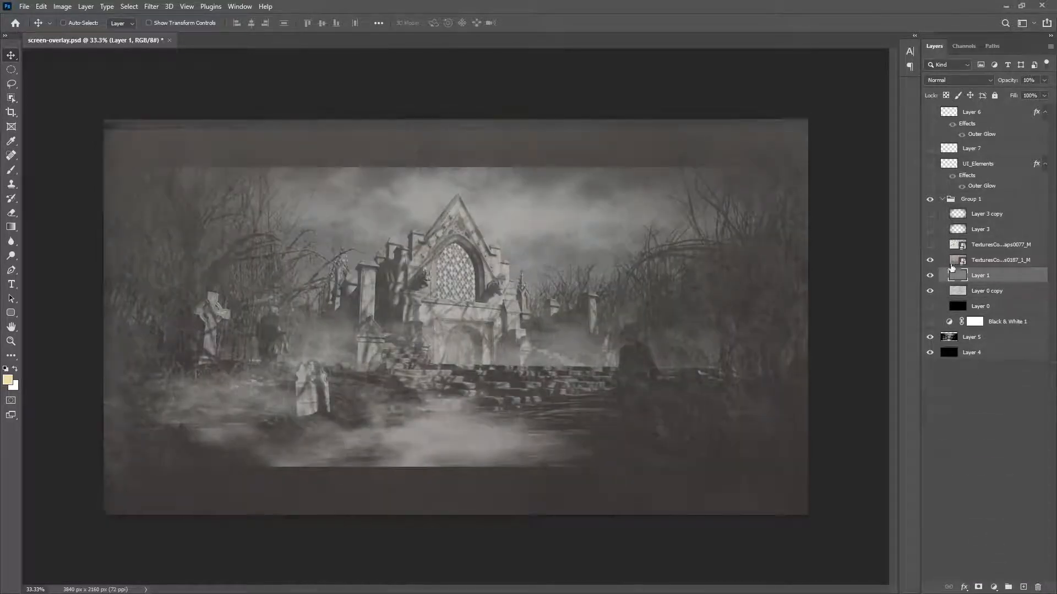
left_click(994, 263)
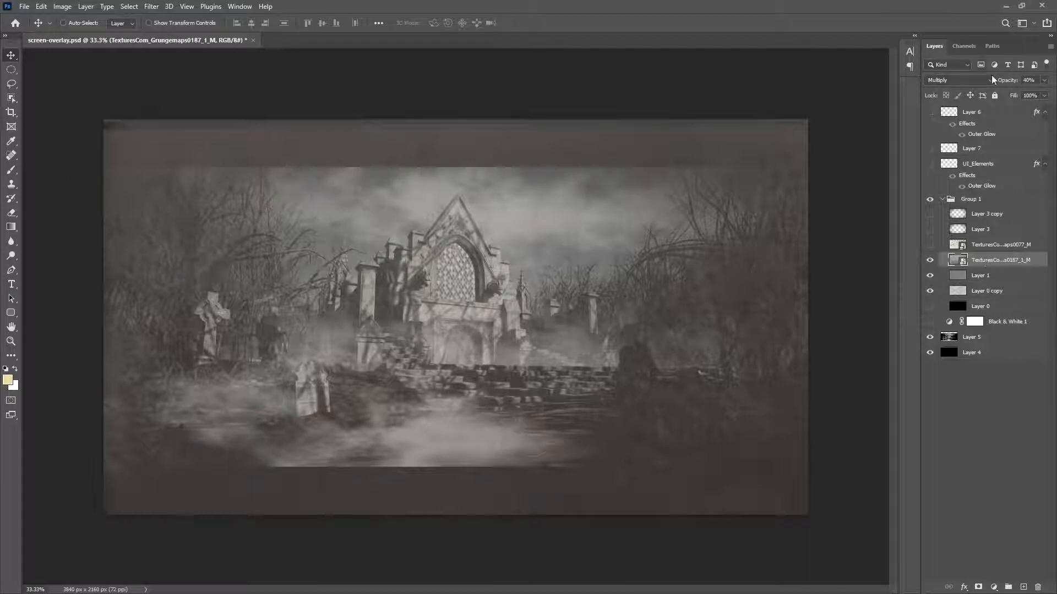
key("0")
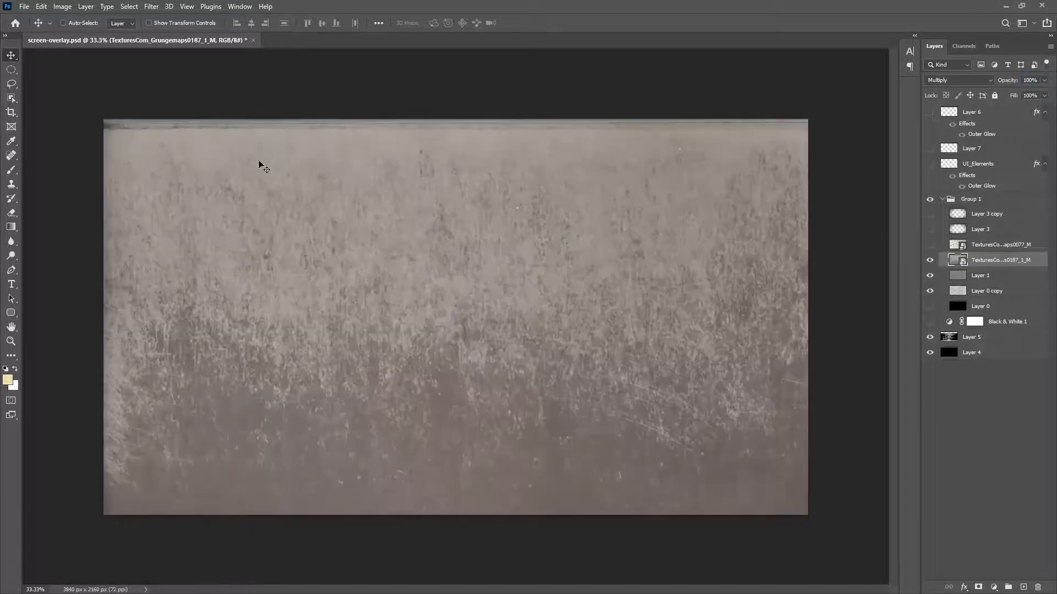
left_click(25, 7)
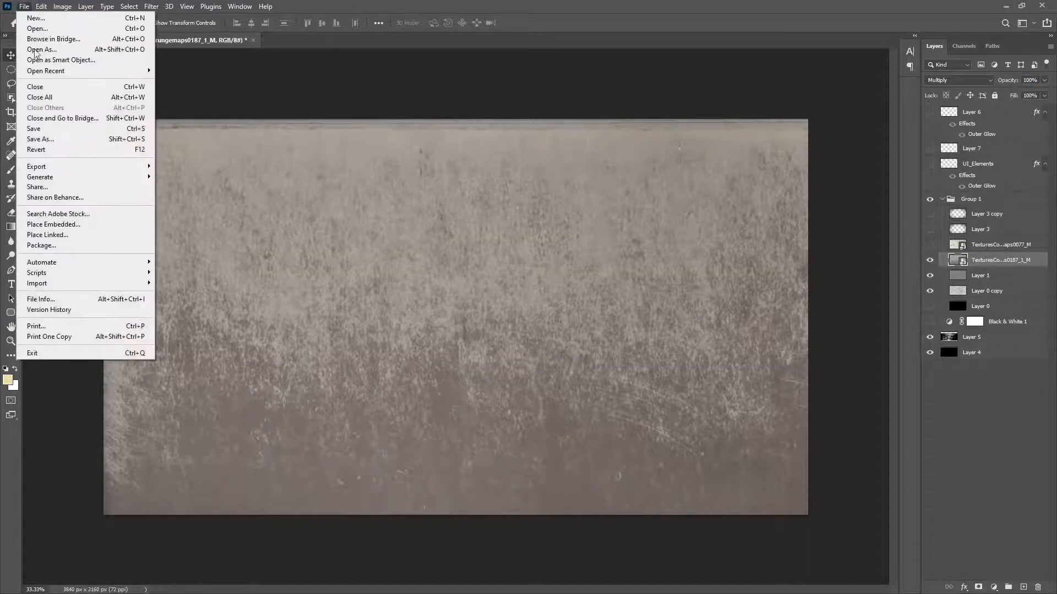
left_click(51, 224)
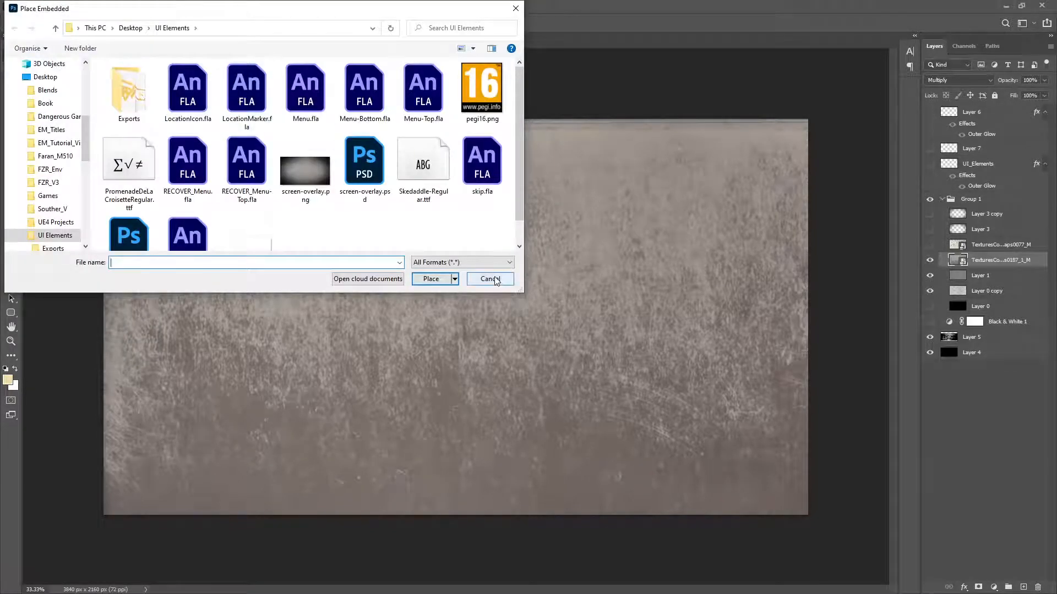
left_click(489, 279)
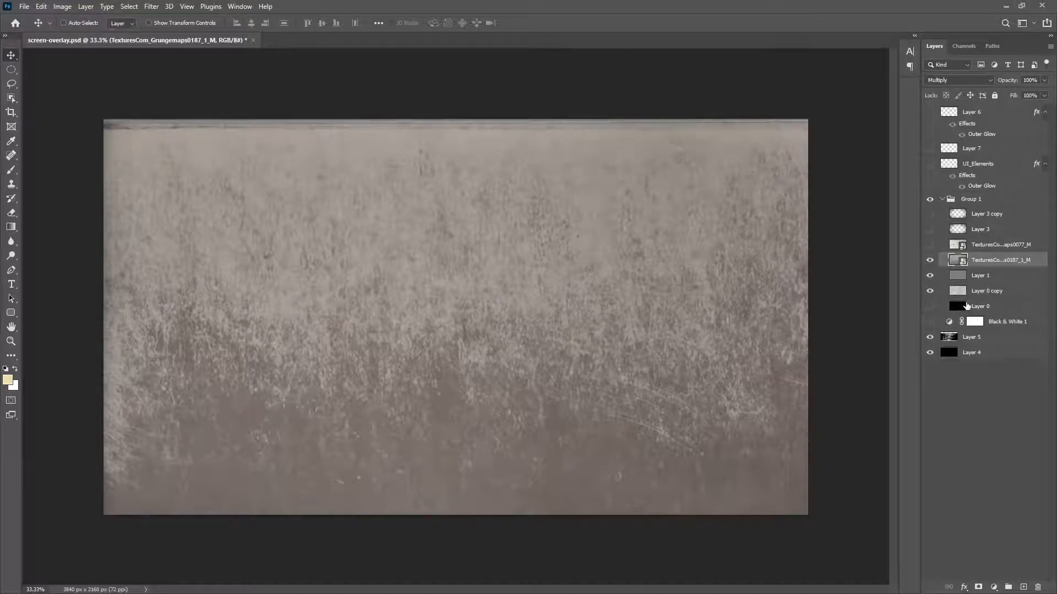
left_click(64, 7)
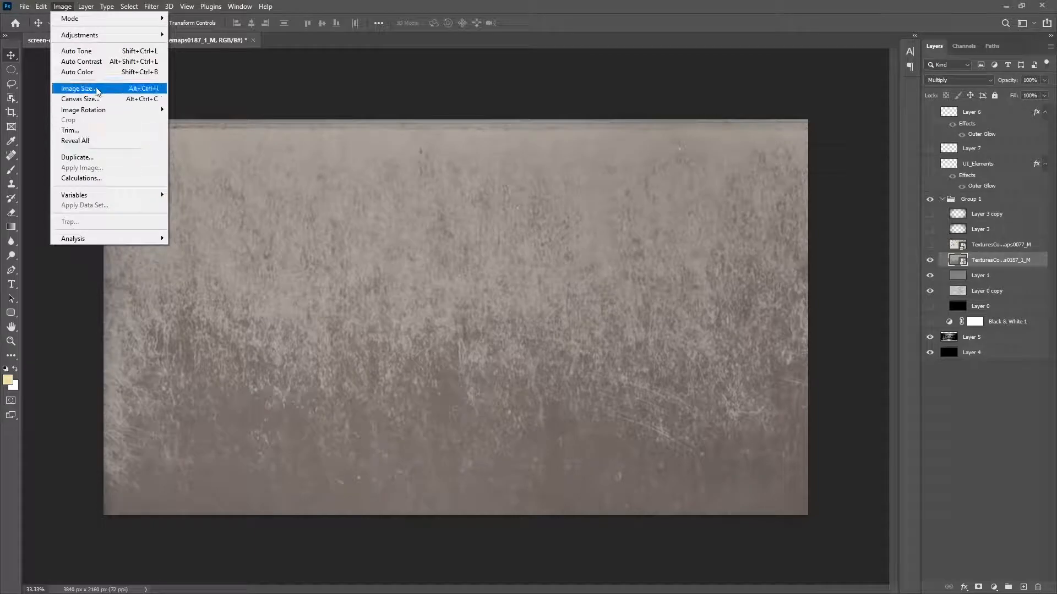
left_click(62, 6)
left_click(62, 7)
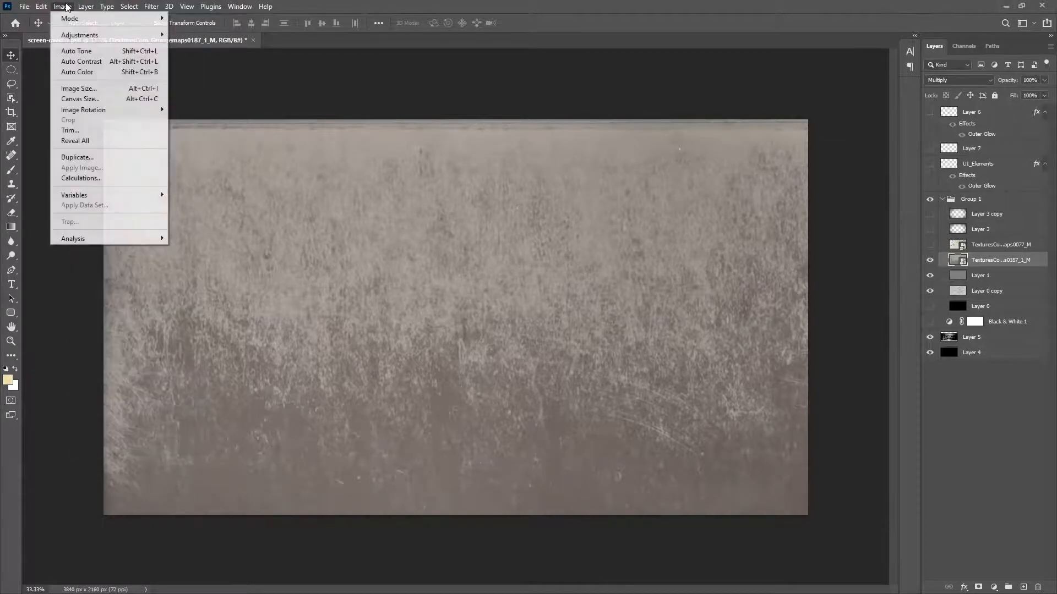
left_click(329, 206)
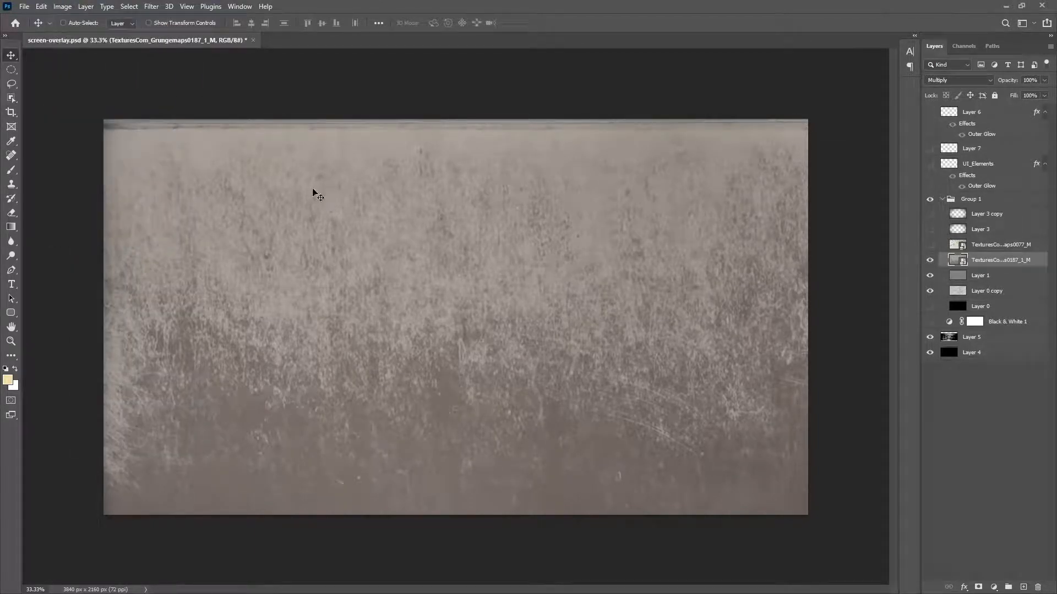
key("ctrl+t")
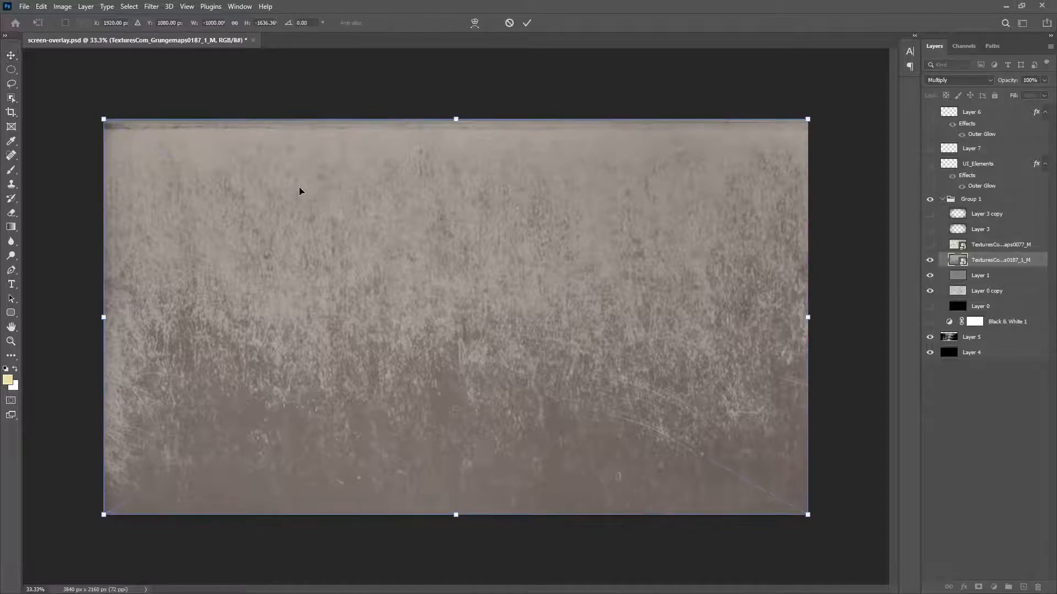
left_click_drag(104, 121, 58, 203)
key("Return")
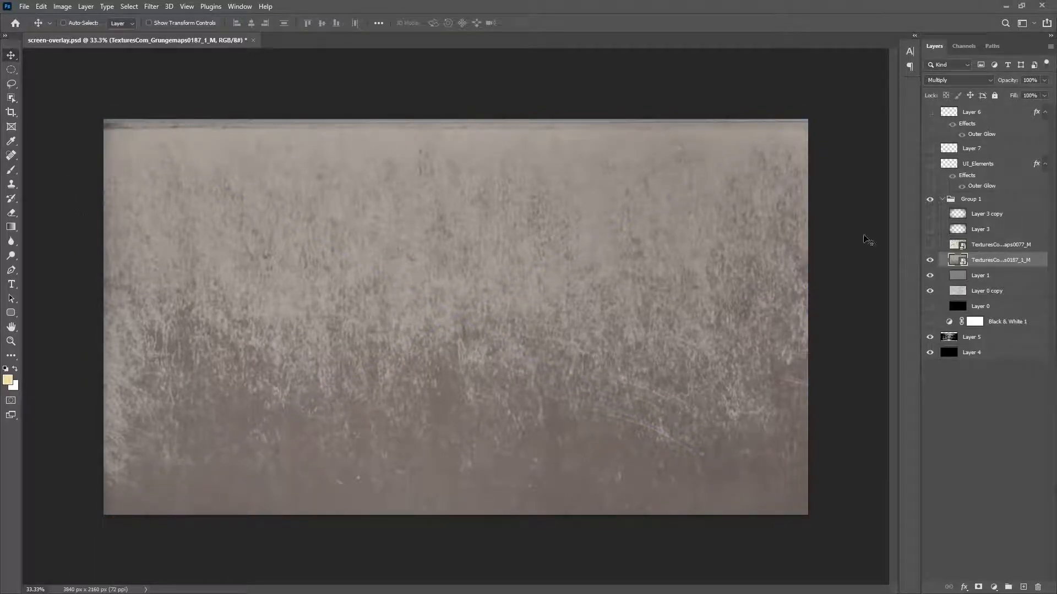
- Set the Grungemaps0187_1_M layer's opacity to 40%, try out different blend modes on it and settle on Multiply
key("4")
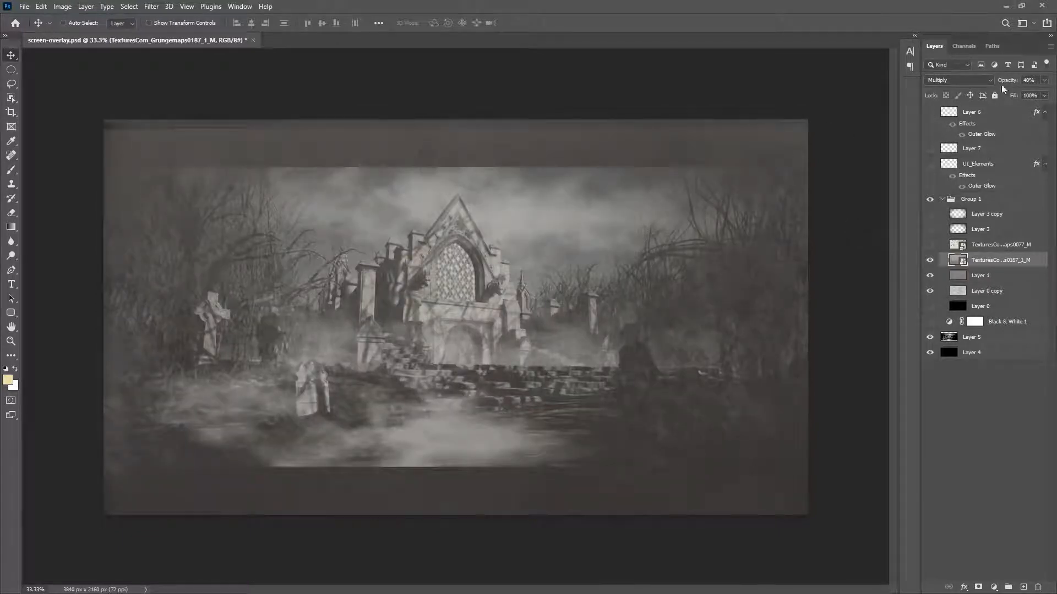
left_click(938, 80)
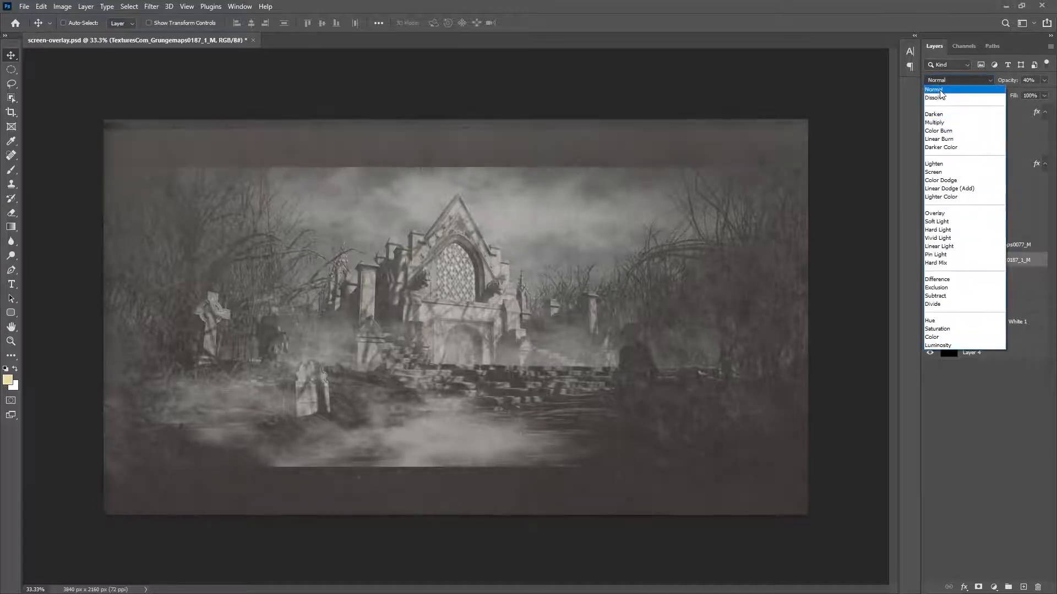
left_click(940, 90)
left_click(936, 79)
left_click(935, 83)
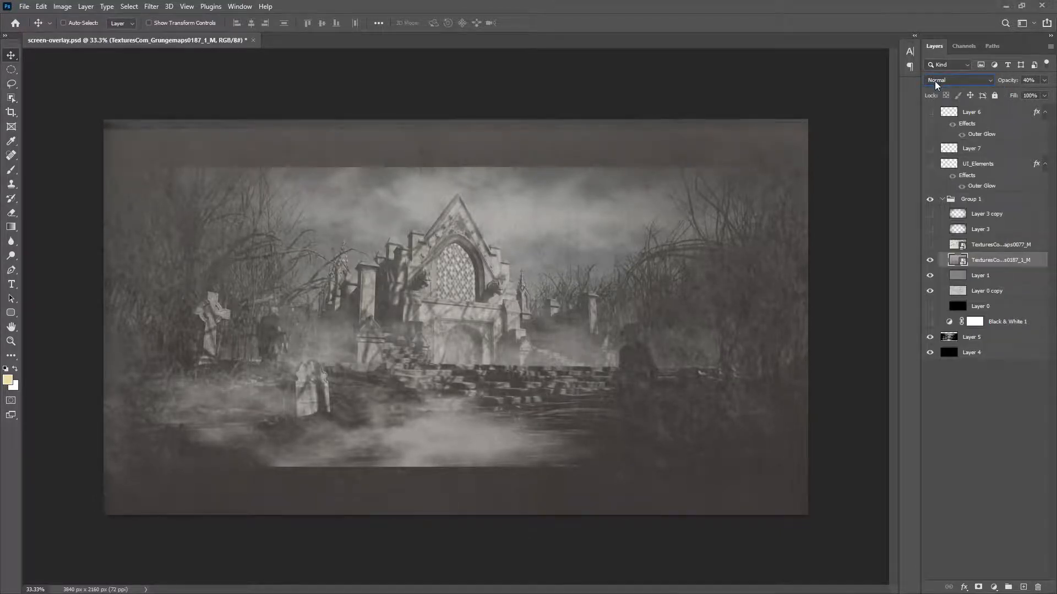
scroll(936, 84, "down", 3)
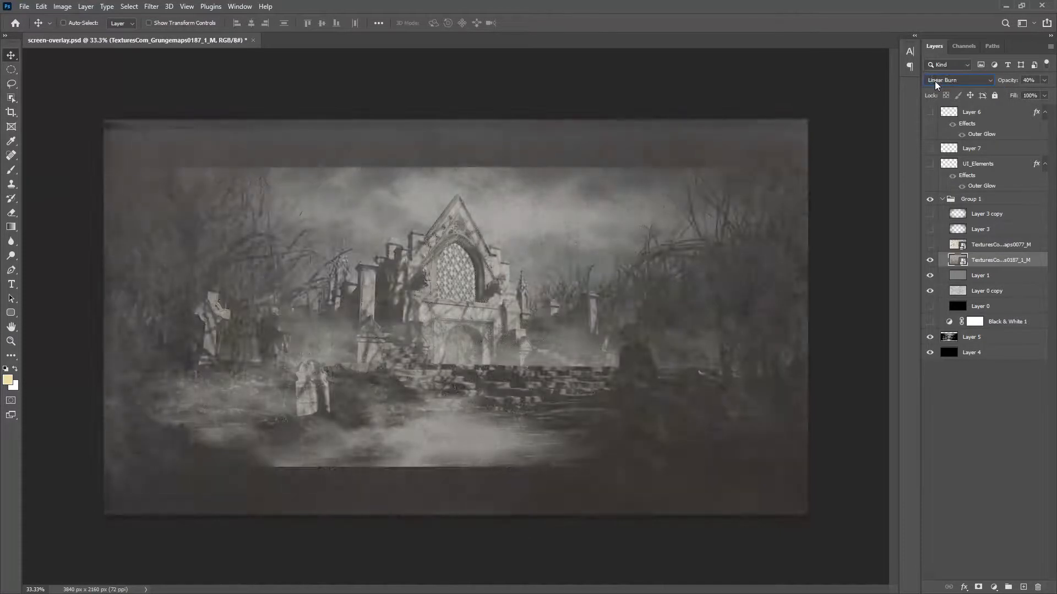
scroll(936, 84, "down", 6)
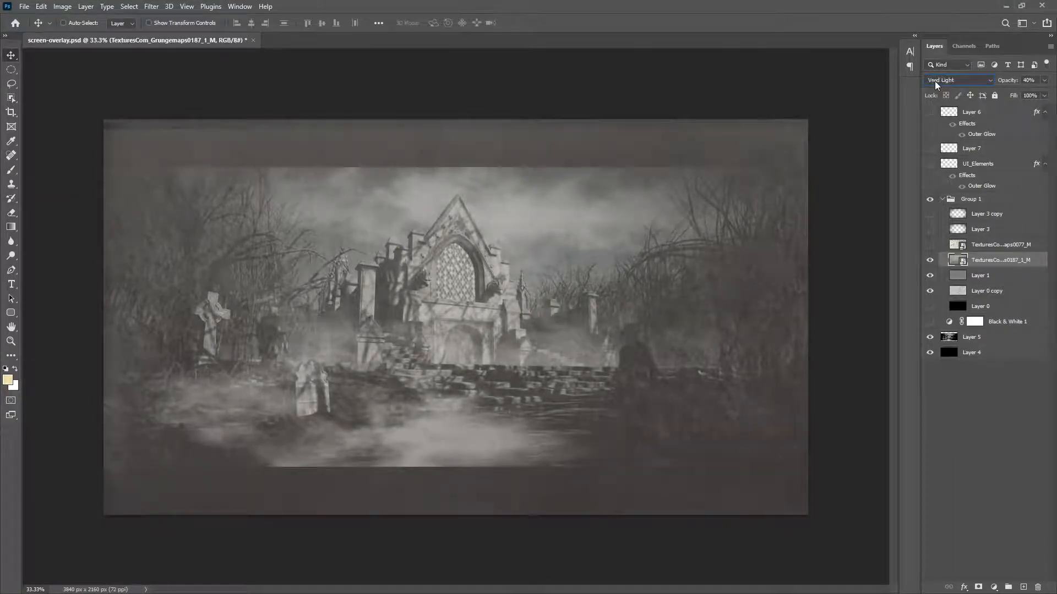
scroll(937, 84, "down", 3)
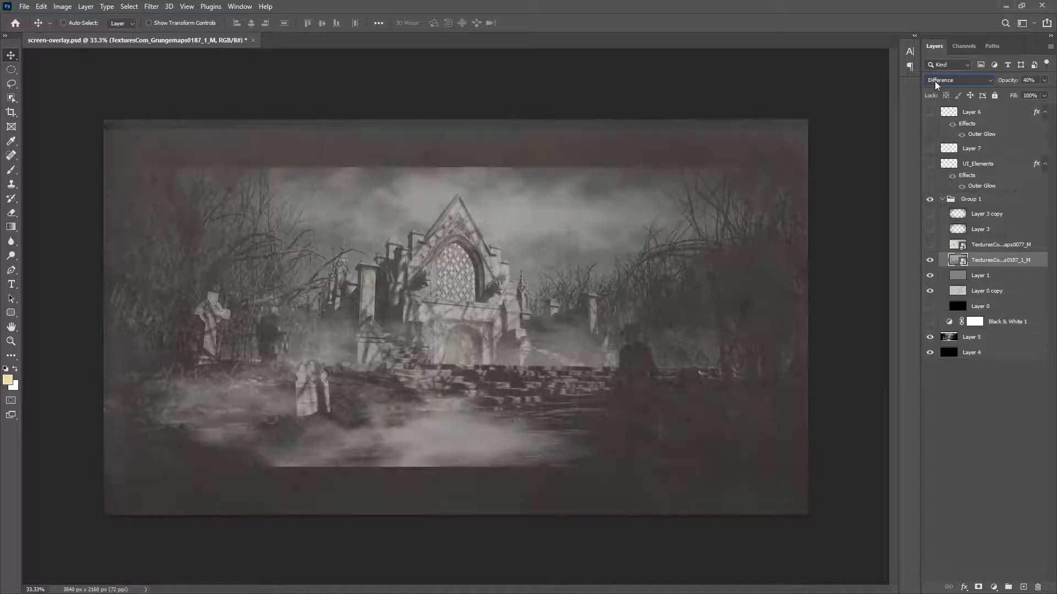
scroll(937, 84, "down", 1)
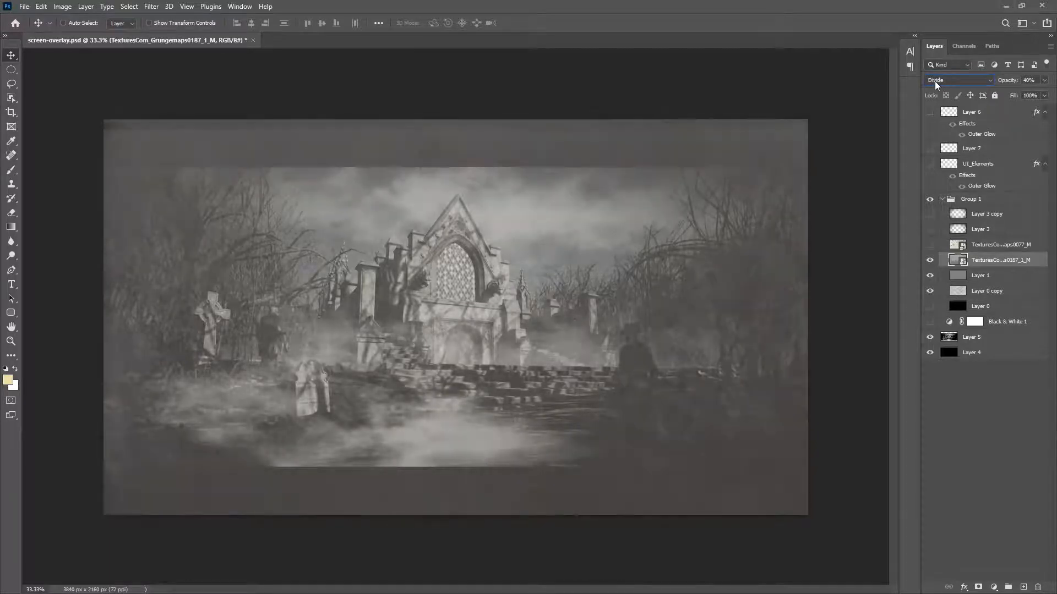
scroll(937, 85, "up", 5)
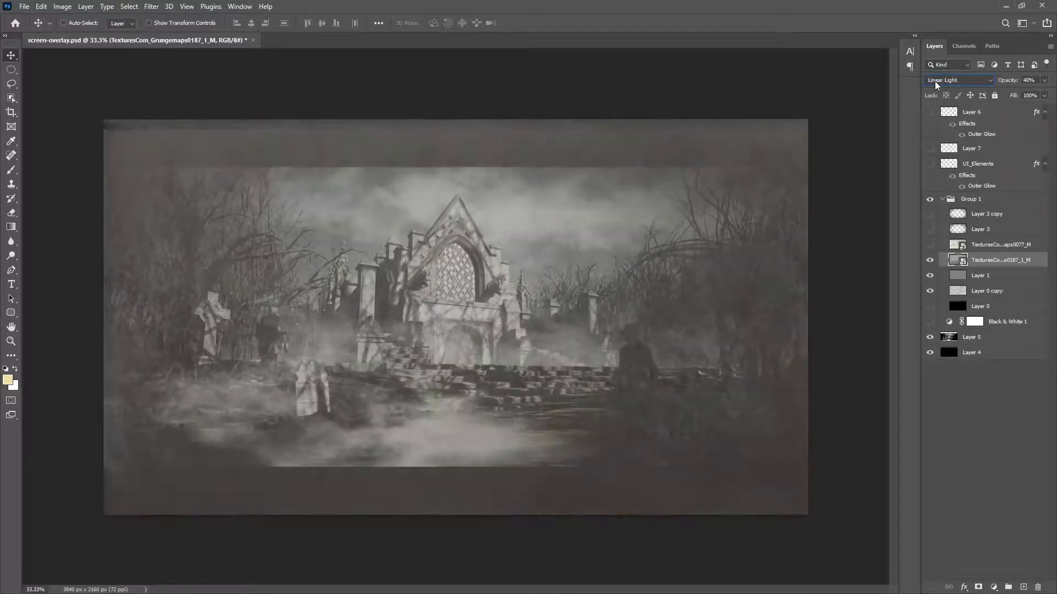
scroll(937, 84, "up", 4)
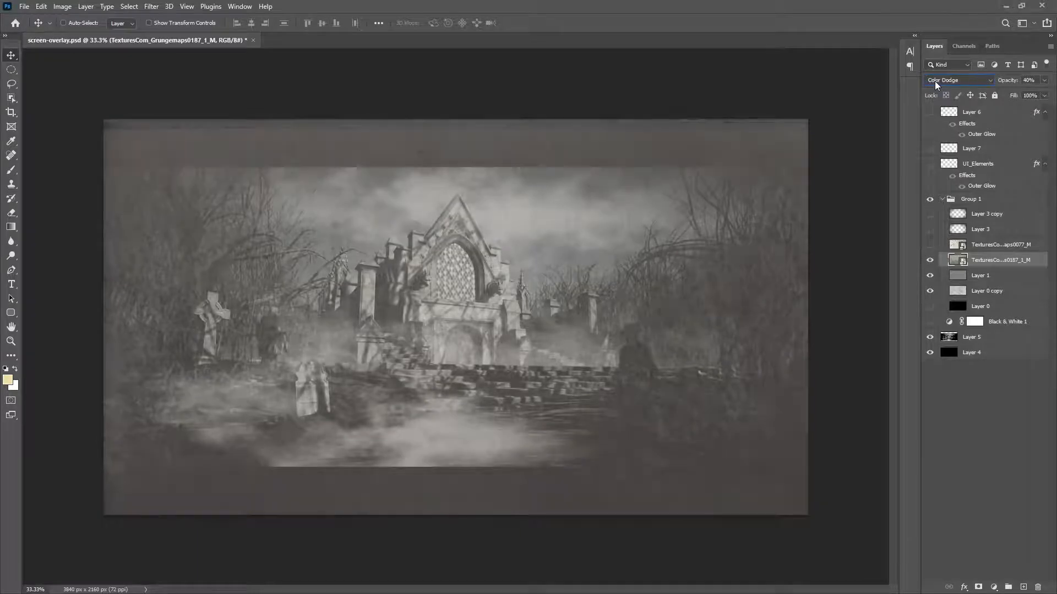
left_click(937, 85)
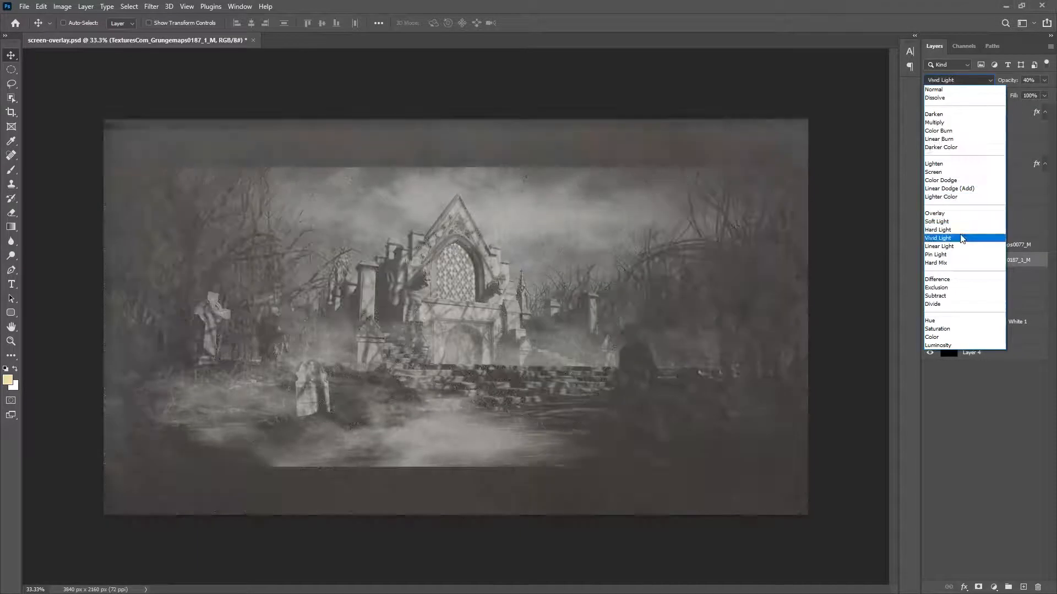
left_click(930, 123)
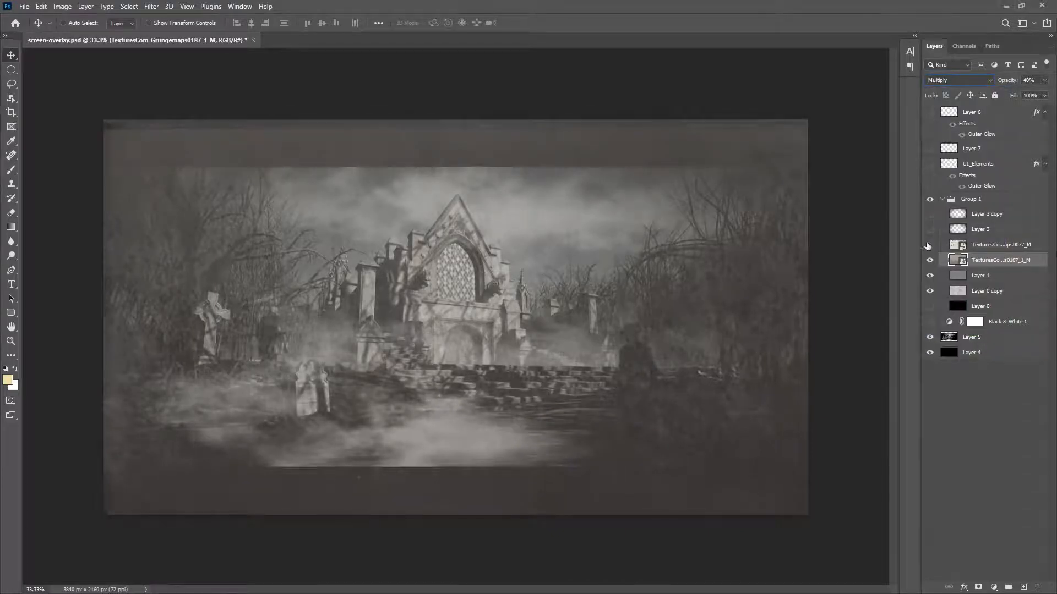
- Make the Grungemaps0077_M texture visible, along with the vignette layers Layer 3 and Layer 3 copy
left_click(988, 251)
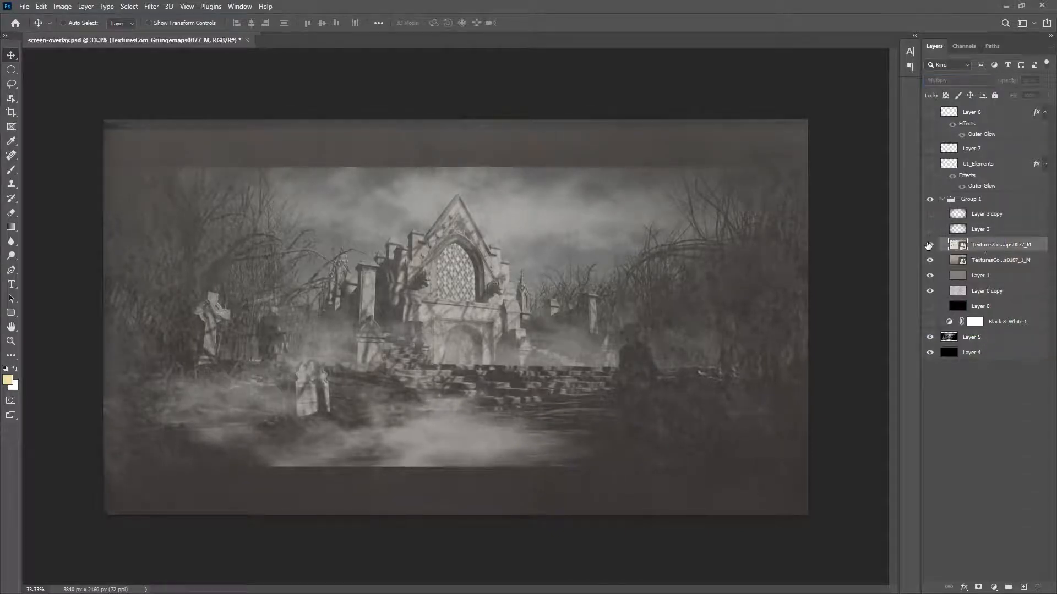
left_click(929, 245)
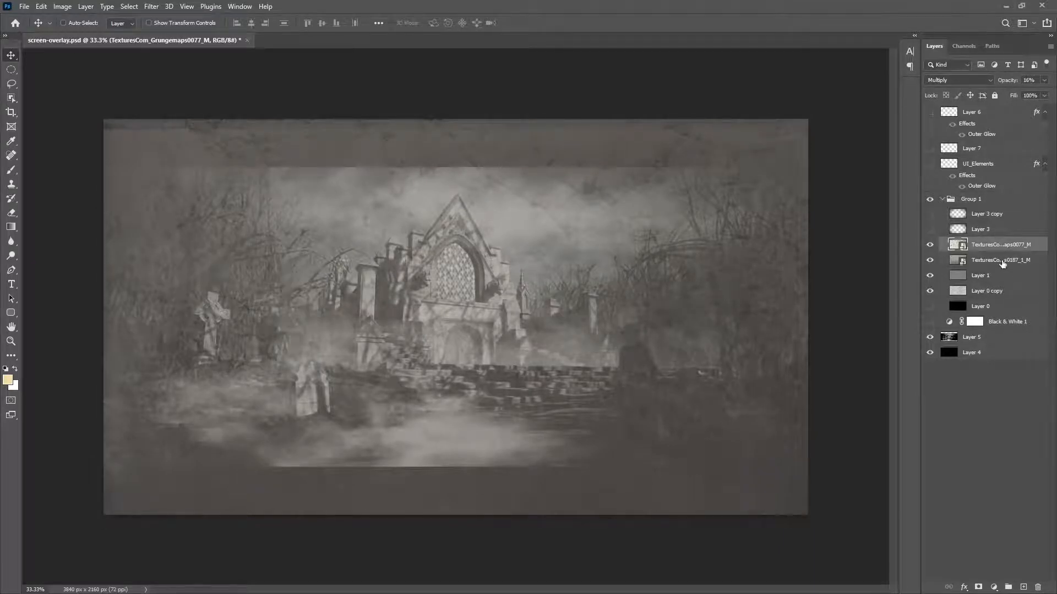
left_click(1002, 264)
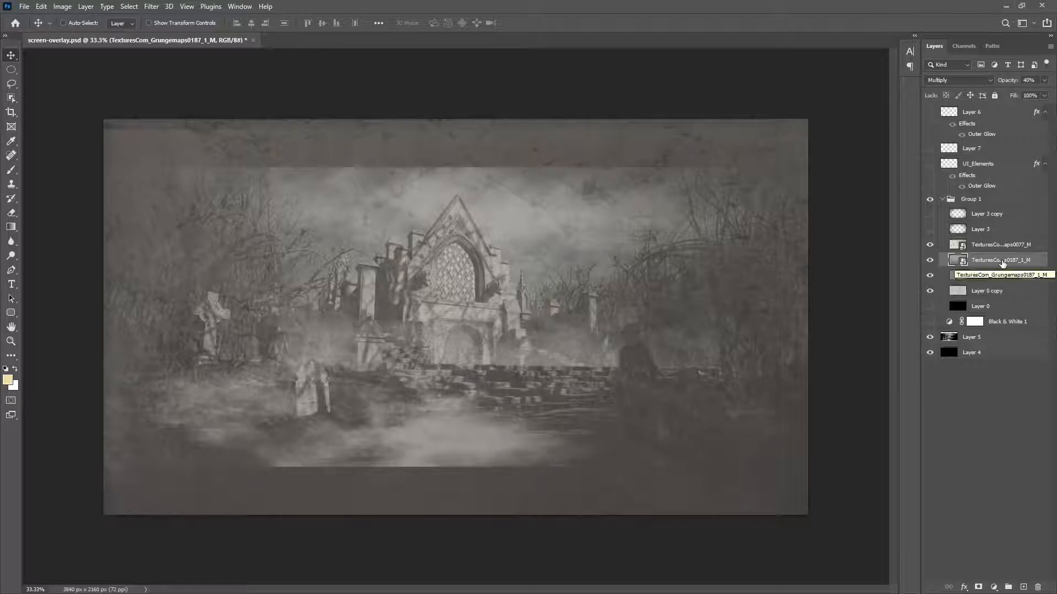
left_click(930, 230)
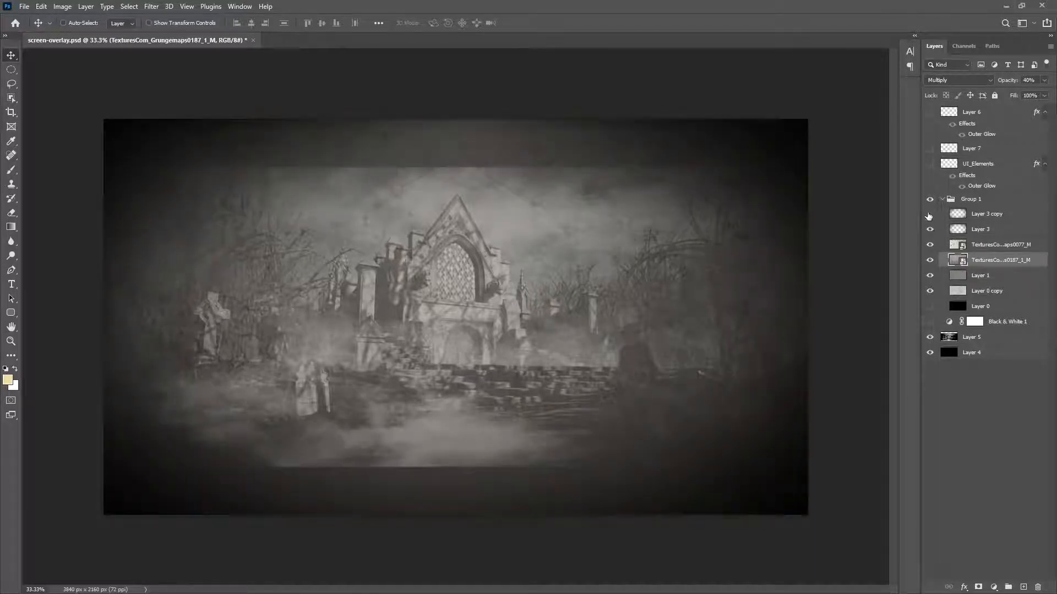
left_click(929, 214)
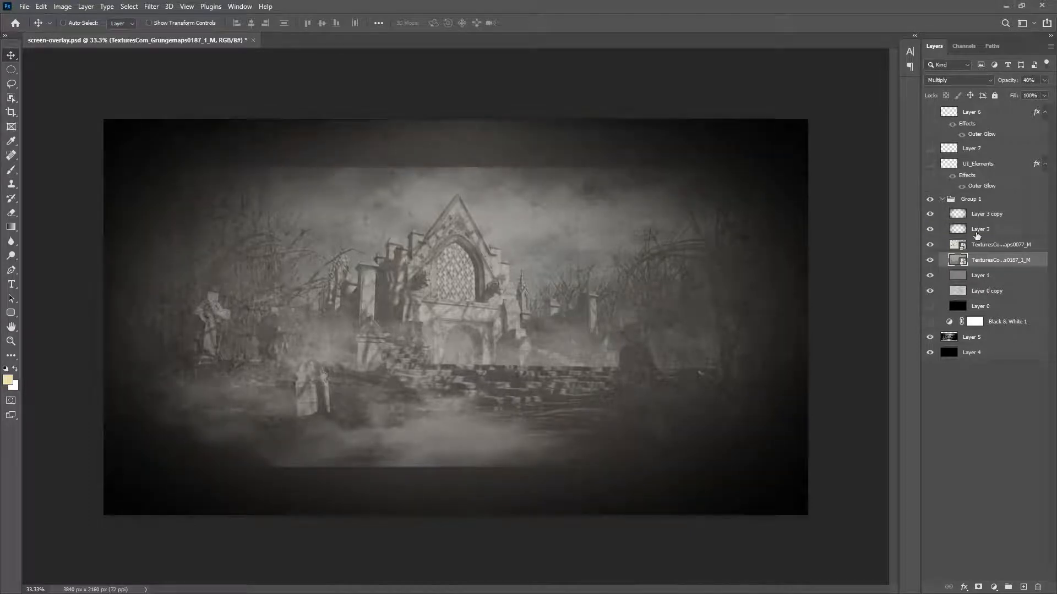
left_click(985, 230)
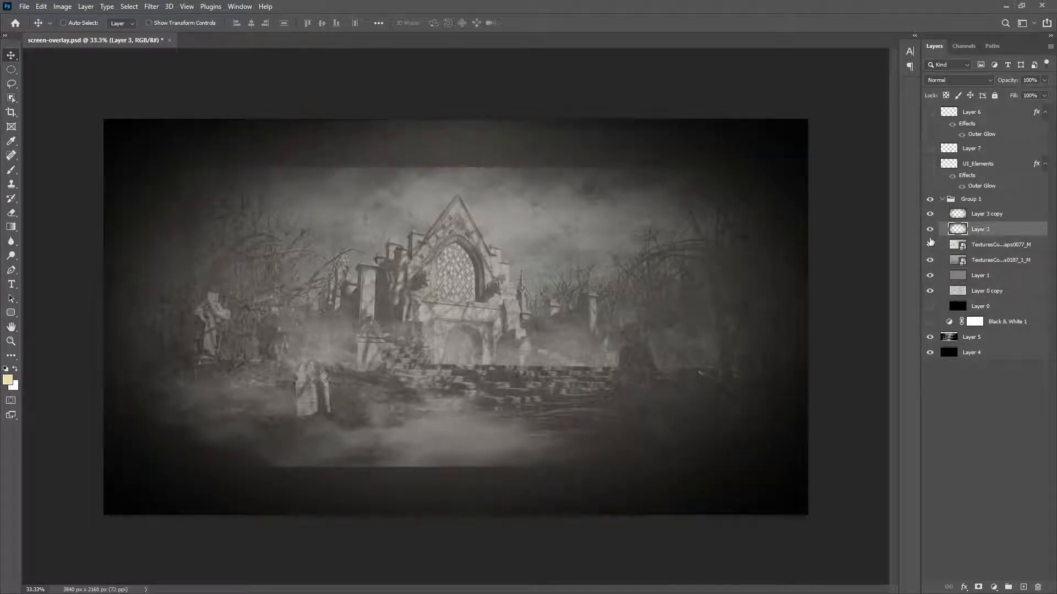
- Compare the overlay with and without Layer 0 and Layer 3 copy, and select Layer 3 copy
left_click(930, 307)
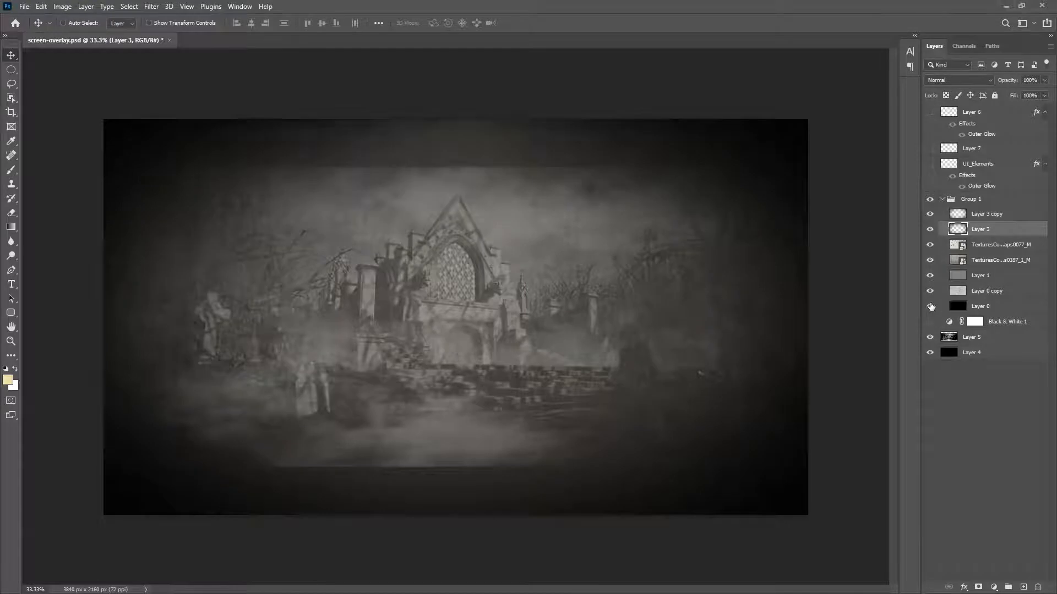
left_click(930, 307)
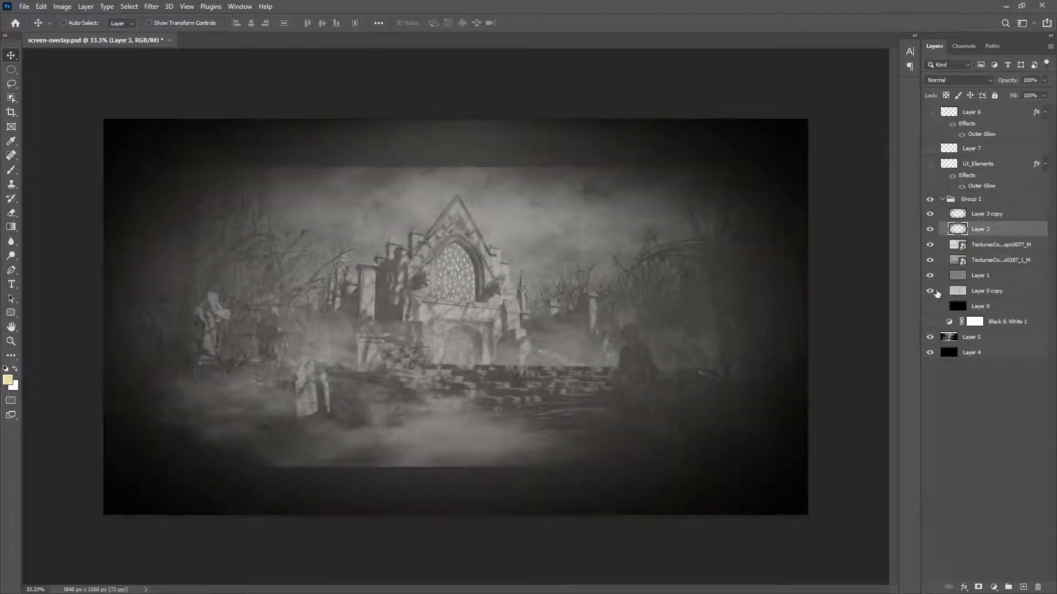
left_click(930, 214)
left_click(930, 214)
left_click(989, 217)
- Hide Layer 3 copy and every visible layer below it, including the background screenshot and black base layers
left_click_drag(930, 229, 932, 297)
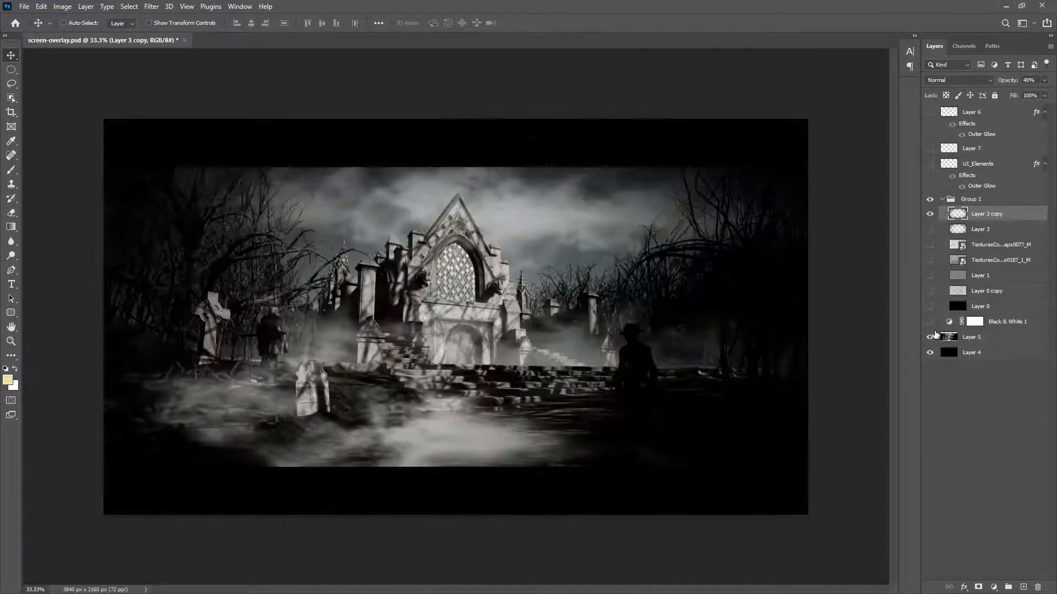
left_click_drag(930, 337, 930, 352)
left_click(930, 214)
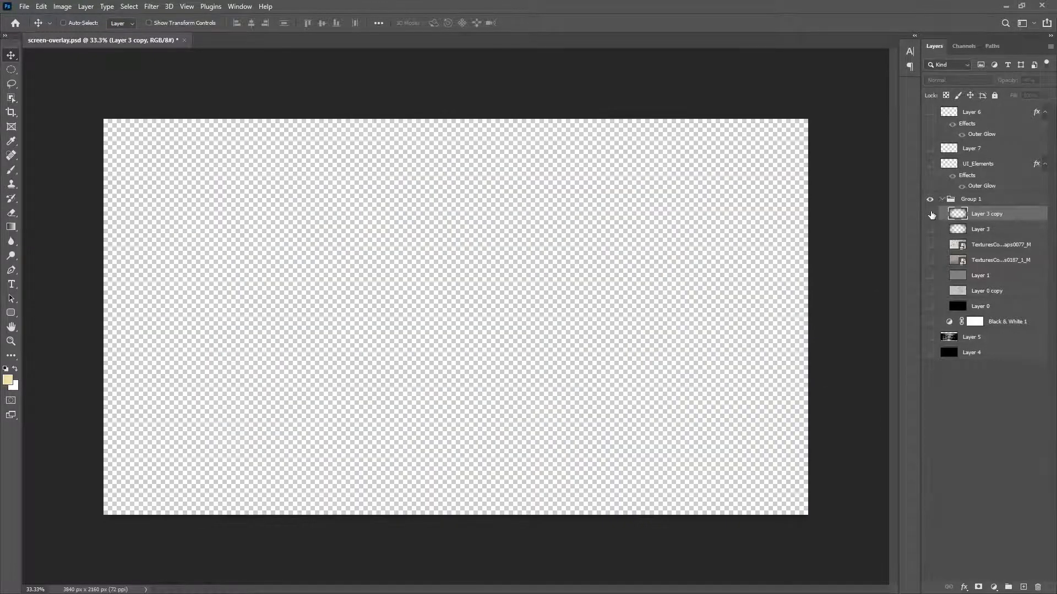
- Preview the vignette on its own with Layer 3 copy and Layer 3, and hide both layers again
left_click(930, 215)
left_click(930, 229)
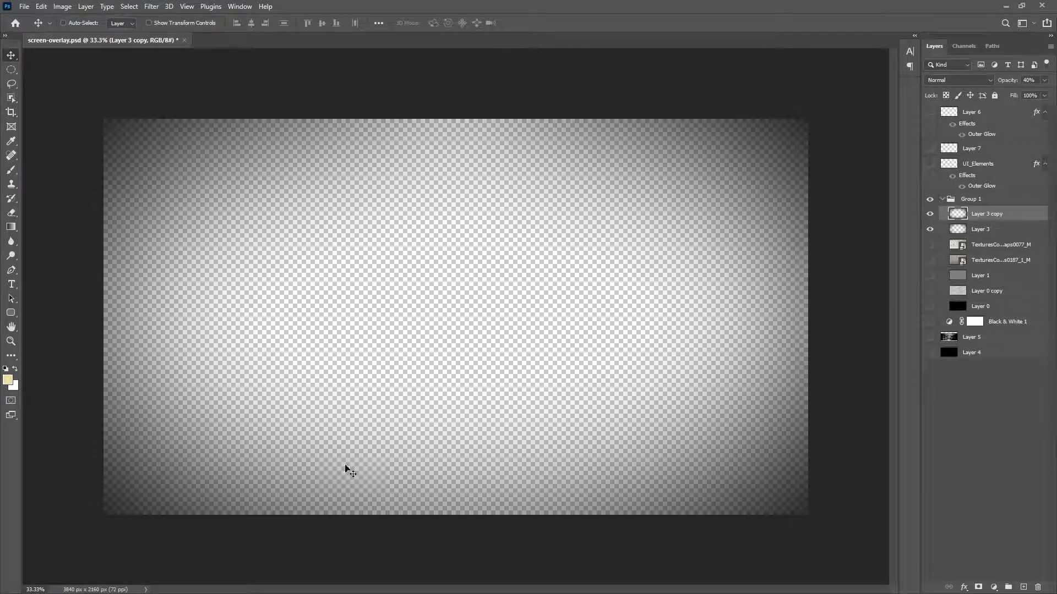
left_click(929, 229)
left_click(930, 215)
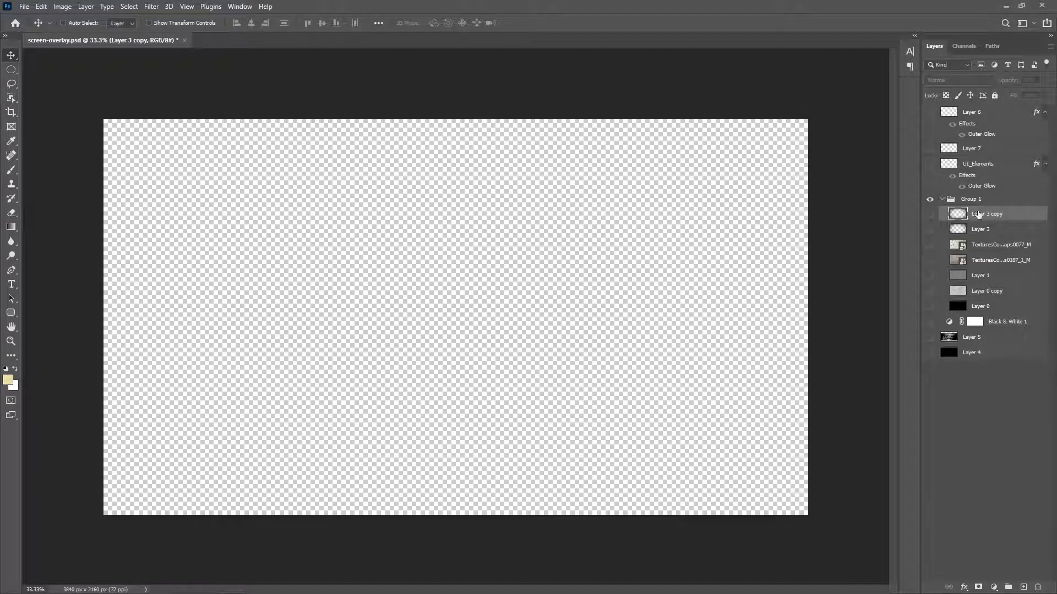
- Add a new empty layer above Layer 3 copy in Group 1
left_click(1024, 587)
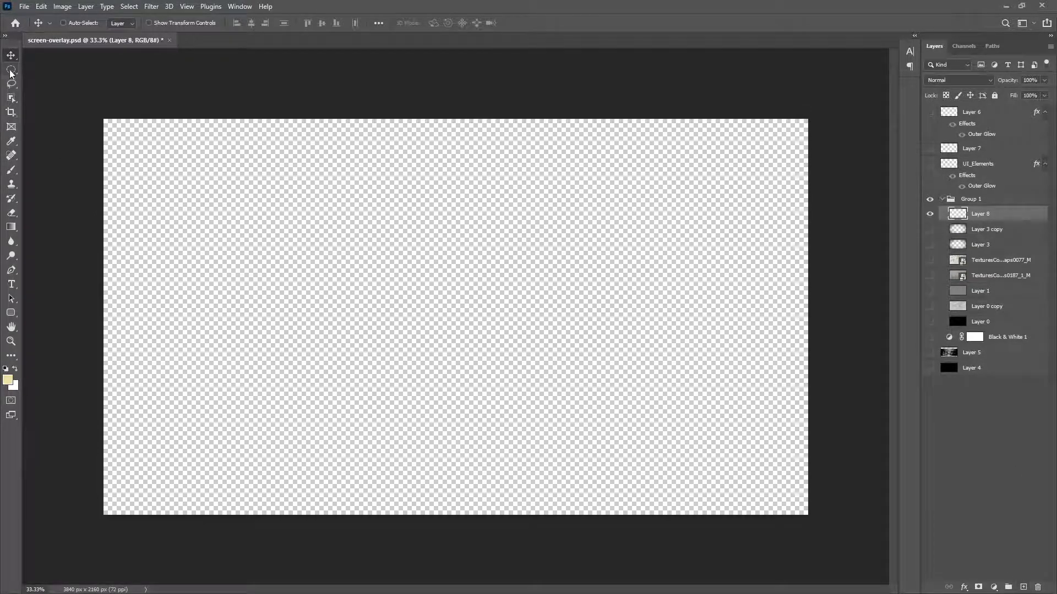
- Make an elliptical selection with a 300 px feather spanning the whole canvas and invert it
left_click(11, 72)
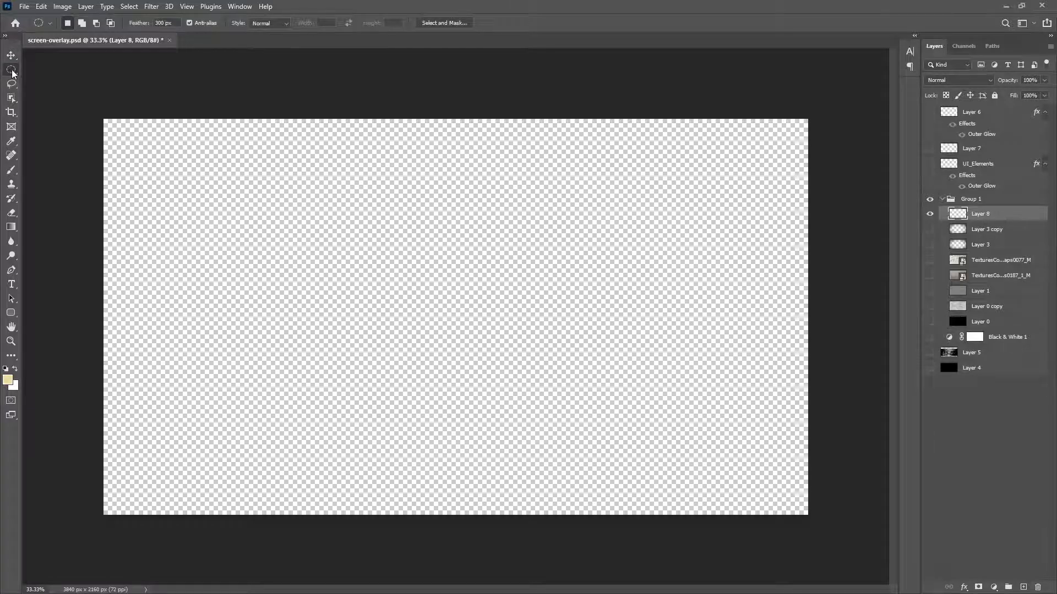
right_click(11, 72)
left_click(40, 82)
left_click_drag(104, 119, 807, 514)
left_click(126, 7)
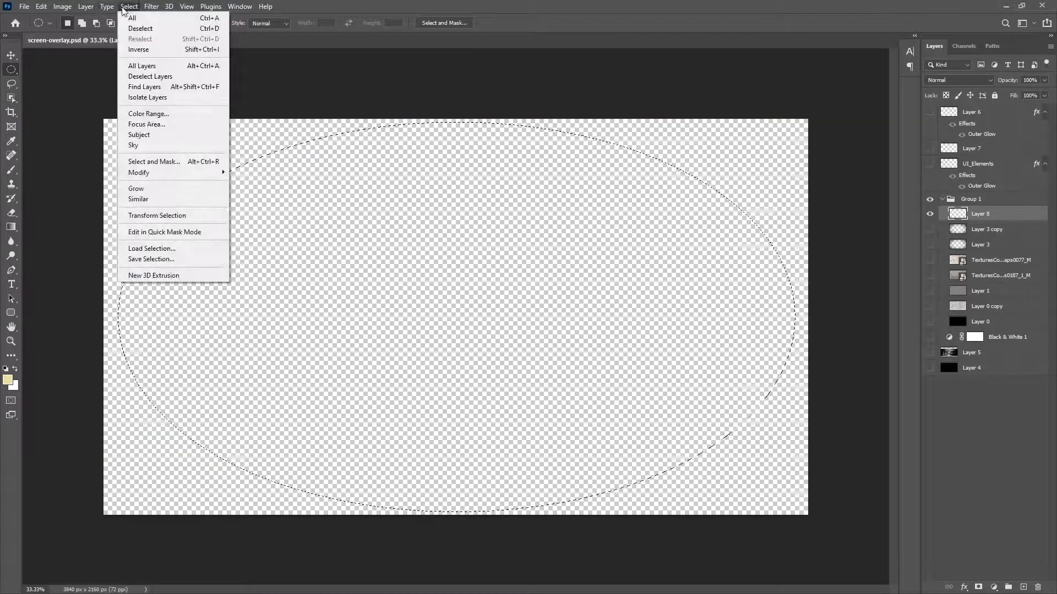
left_click(144, 49)
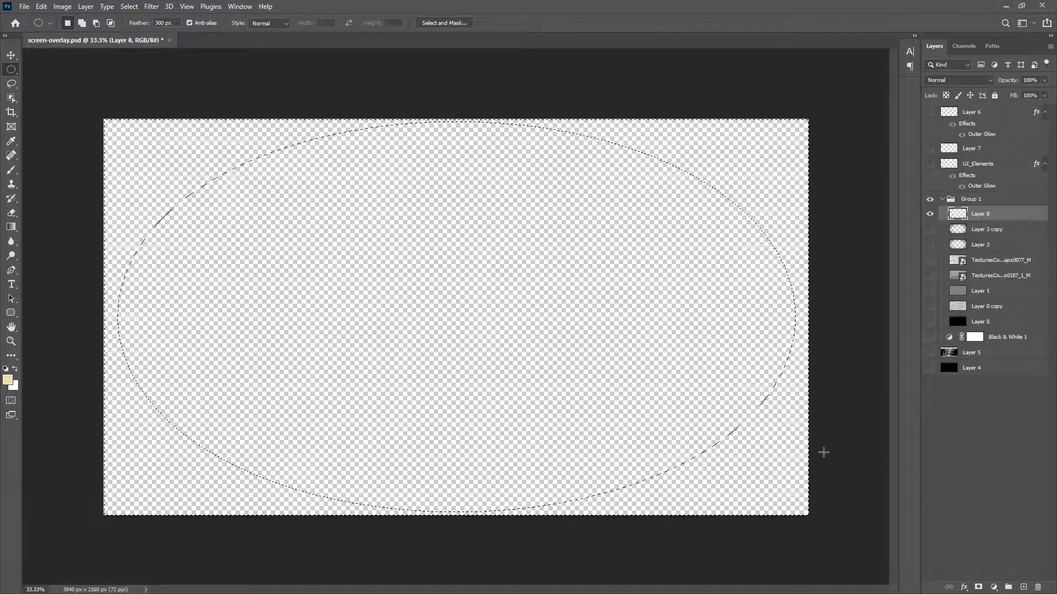
- Fill the inverted feathered selection on Layer 8 with black at Normal mode and 100% opacity
left_click(137, 7)
mouse_move(149, 8)
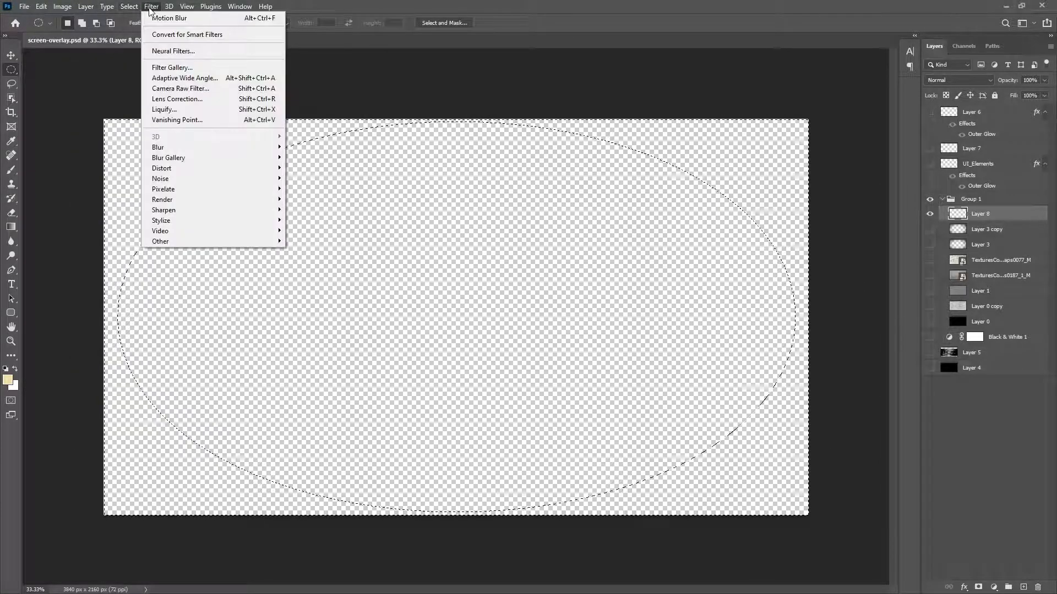
mouse_move(42, 7)
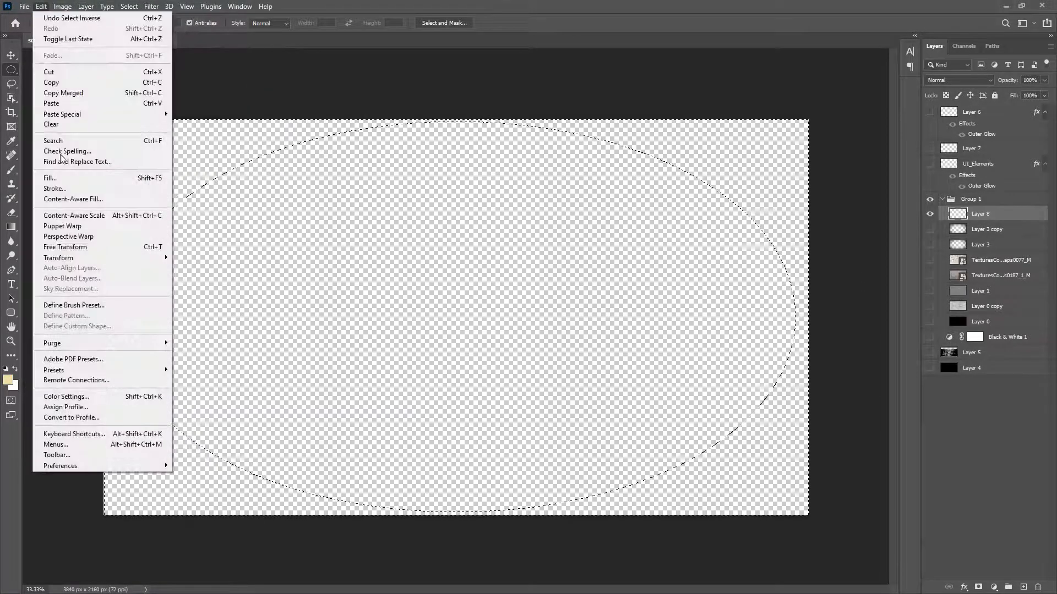
left_click(50, 178)
left_click(332, 228)
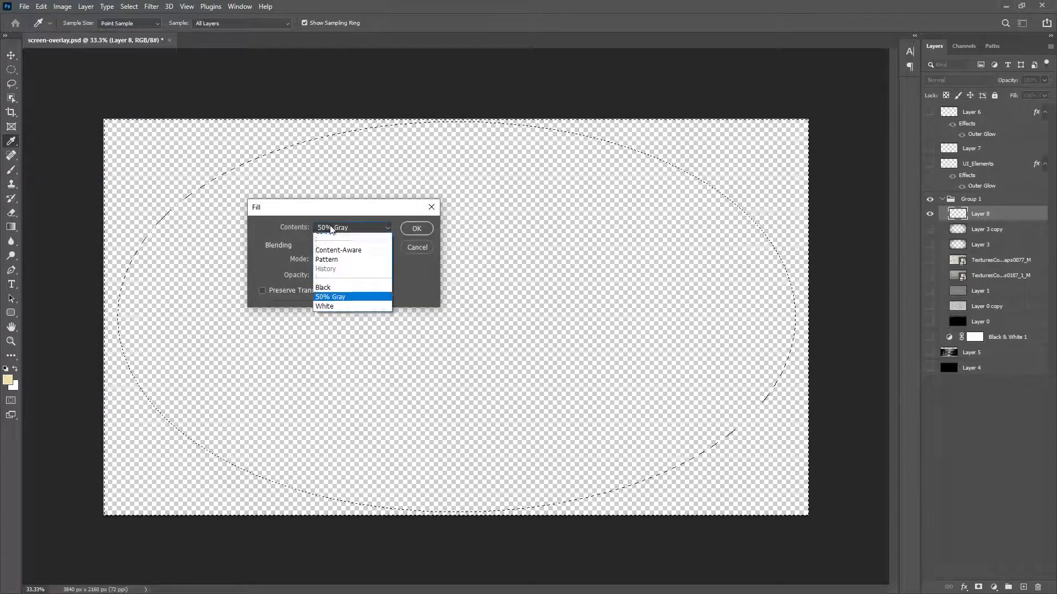
left_click(328, 314)
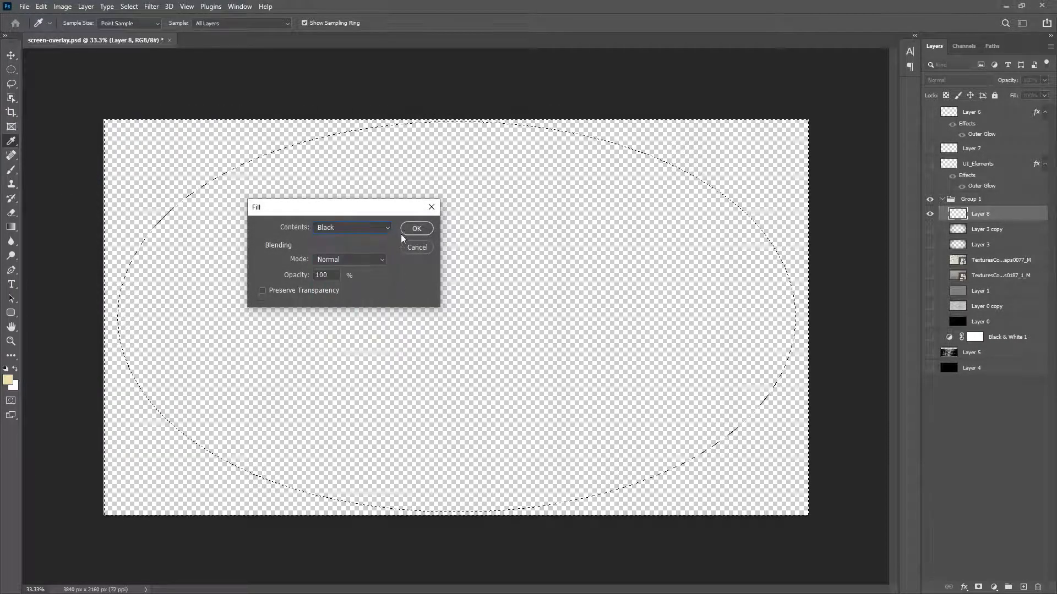
left_click(406, 228)
- Set the elliptical marquee's feather to 0 px and add a new empty layer above Layer 8
key("m")
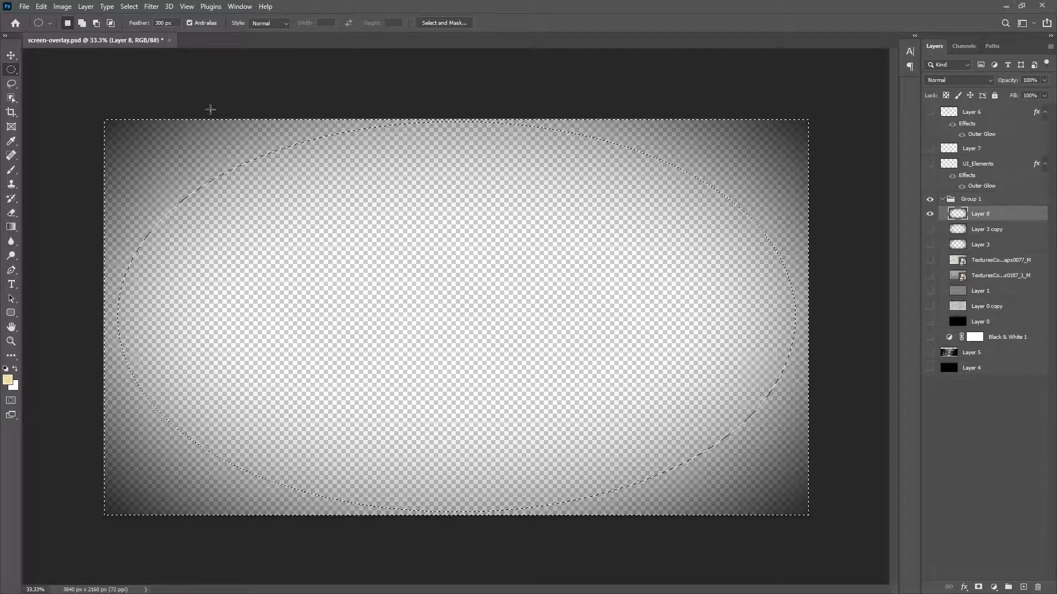
left_click(163, 22)
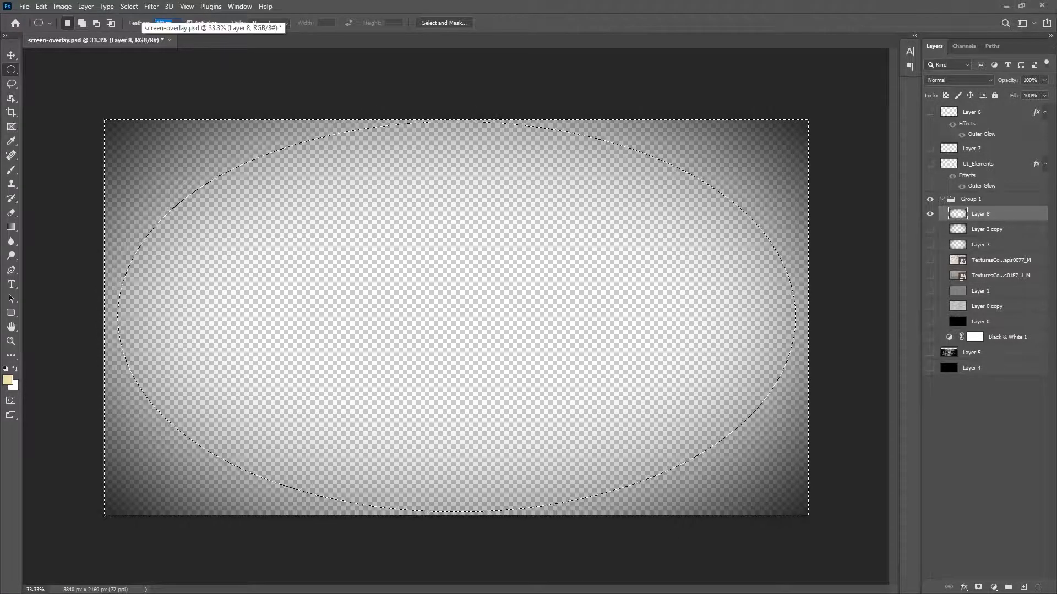
type("0")
key("Return")
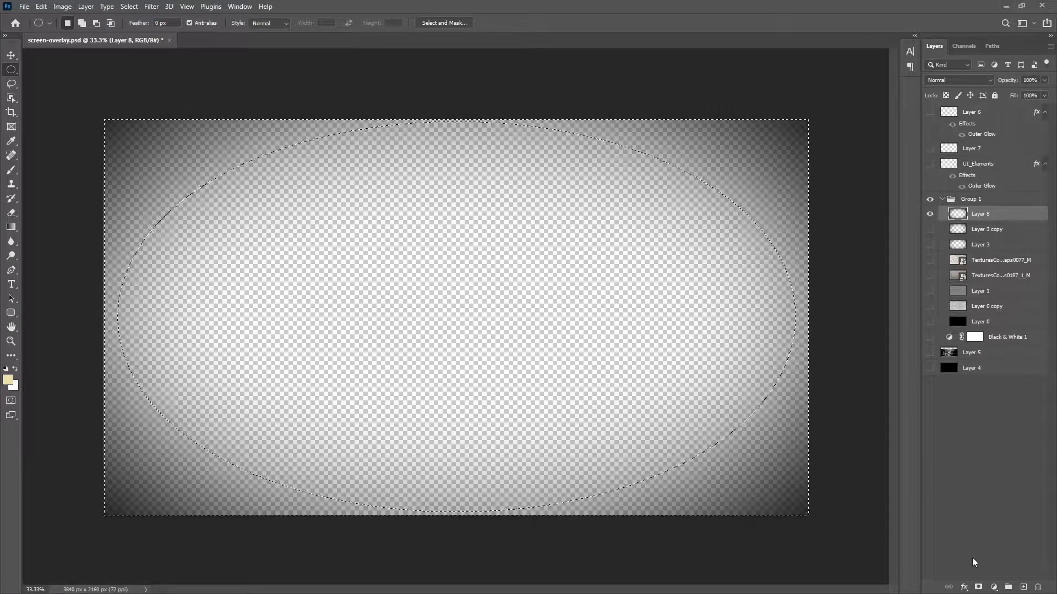
left_click(1023, 587)
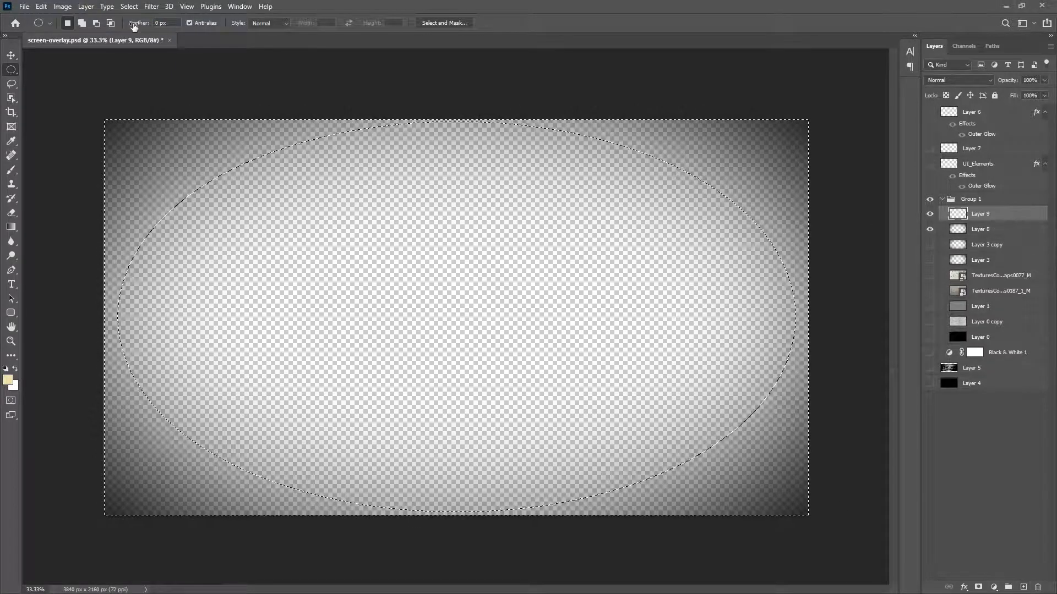
- Make an unfeathered elliptical selection spanning the whole canvas and invert it to cover the corners
left_click(85, 6)
left_click(105, 119)
left_click_drag(104, 119, 806, 514)
left_click(85, 6)
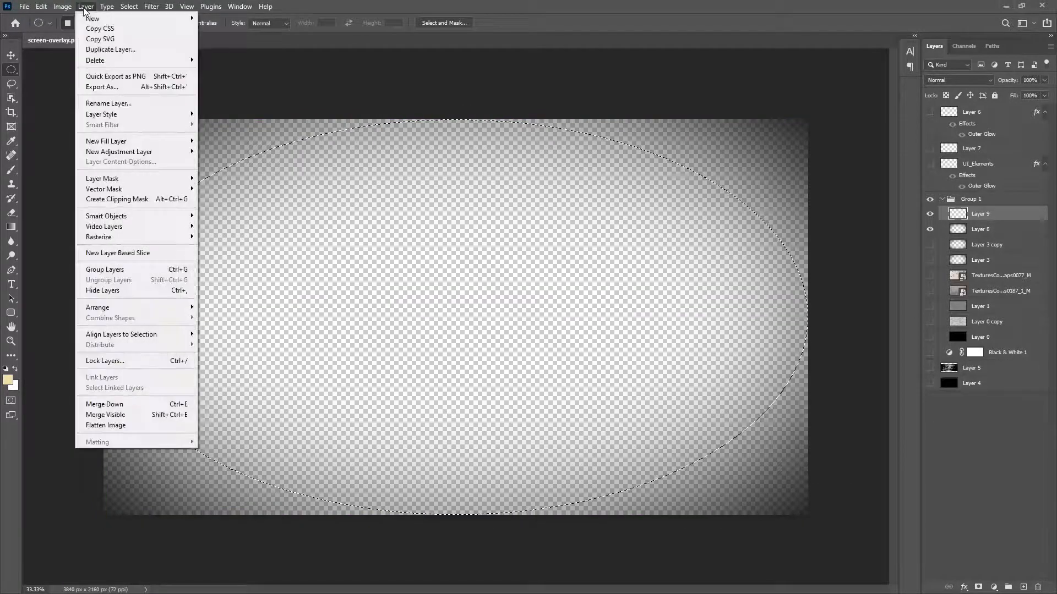
mouse_move(137, 8)
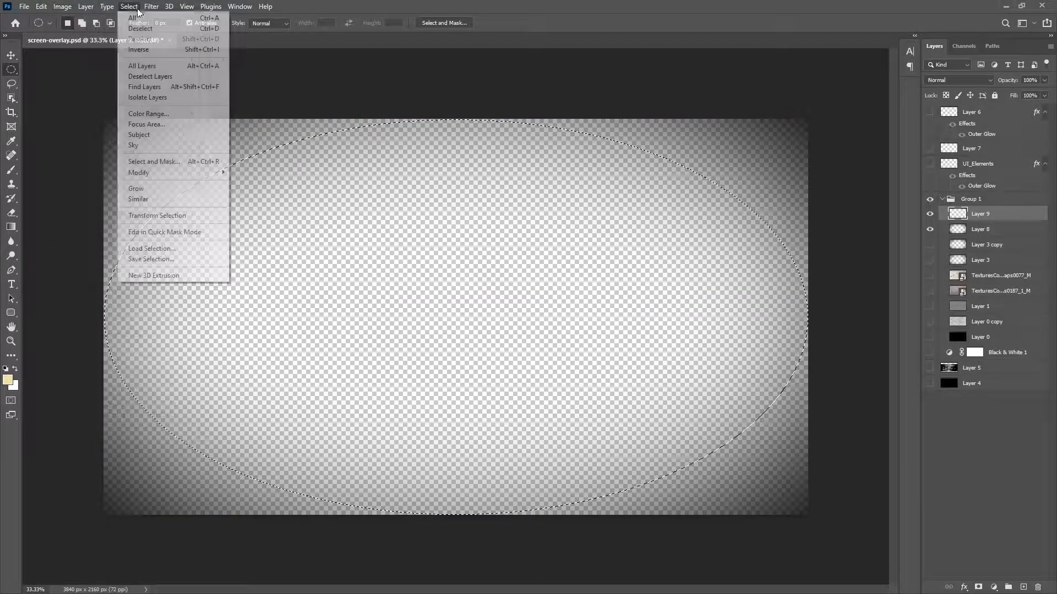
left_click(138, 51)
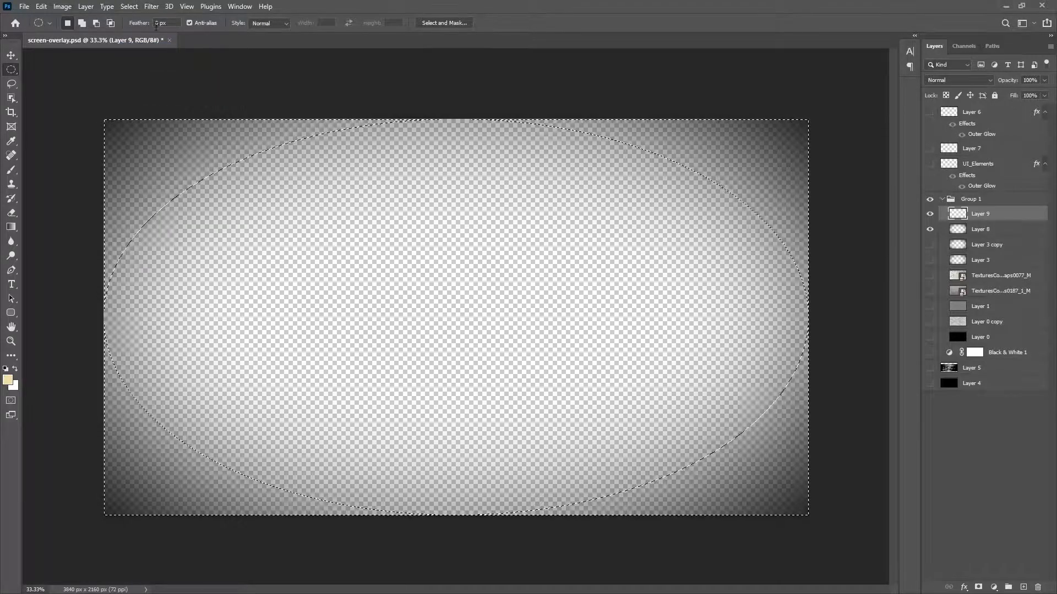
- Fill the inverted hard-edged selection on Layer 9 with black and deselect it
left_click(41, 7)
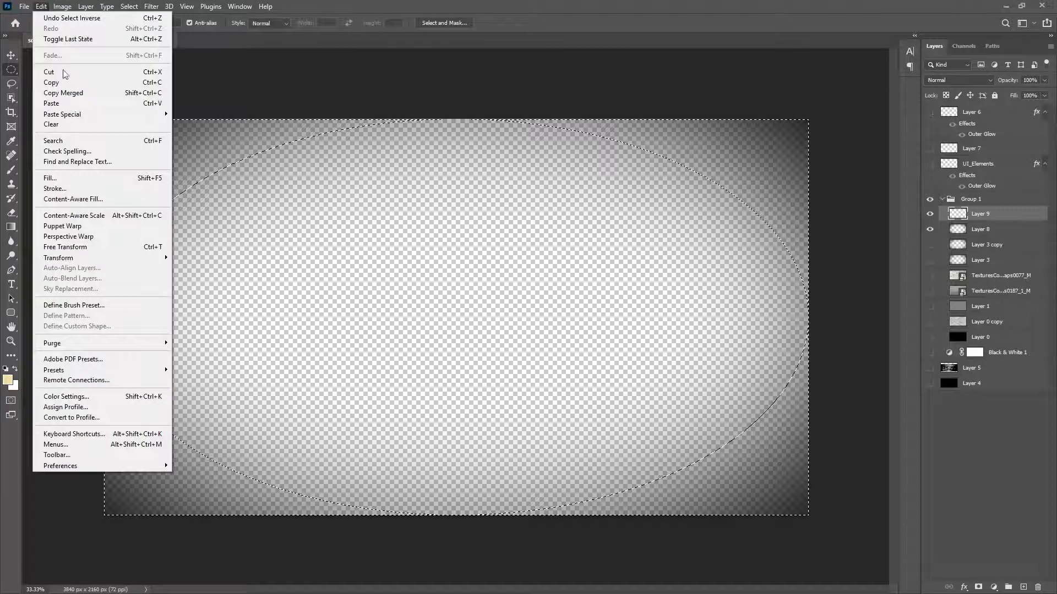
left_click(49, 179)
left_click(409, 230)
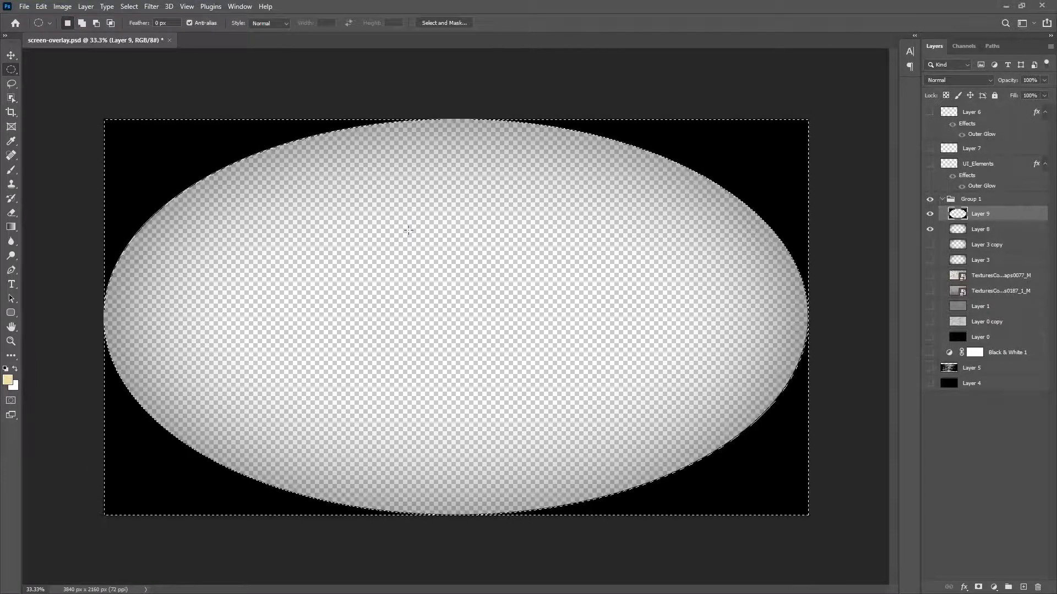
left_click(98, 118)
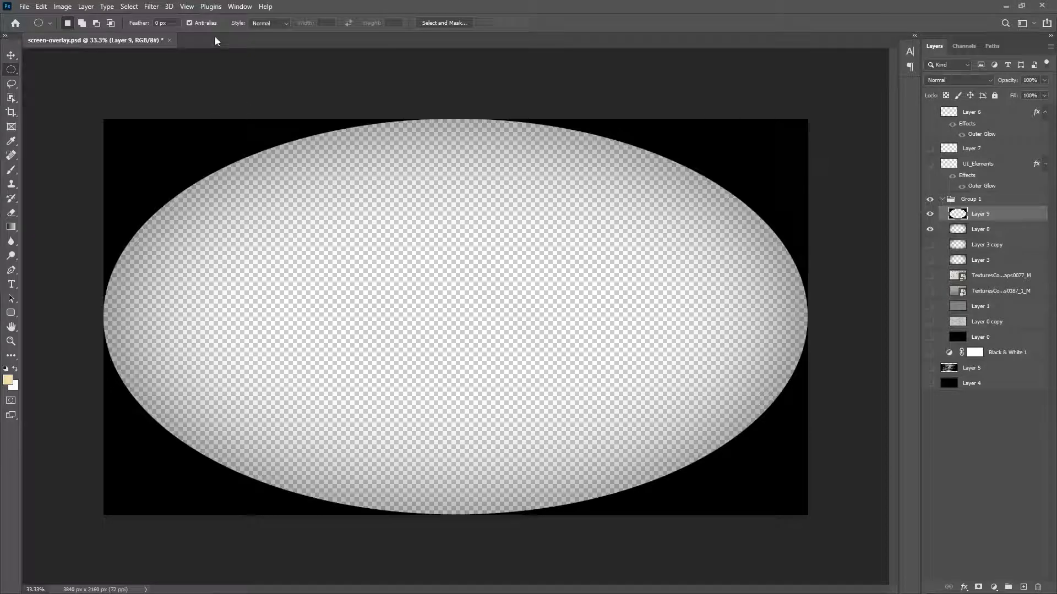
- Apply a Gaussian Blur with a radius of 539.4 pixels to the black corners on Layer 9
left_click(148, 6)
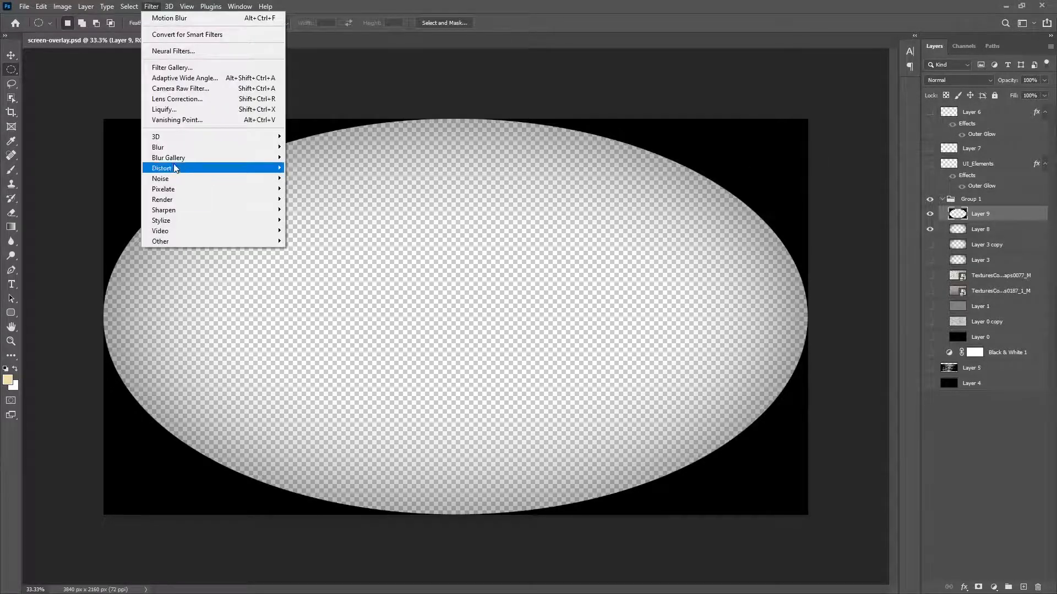
mouse_move(168, 148)
left_click(314, 188)
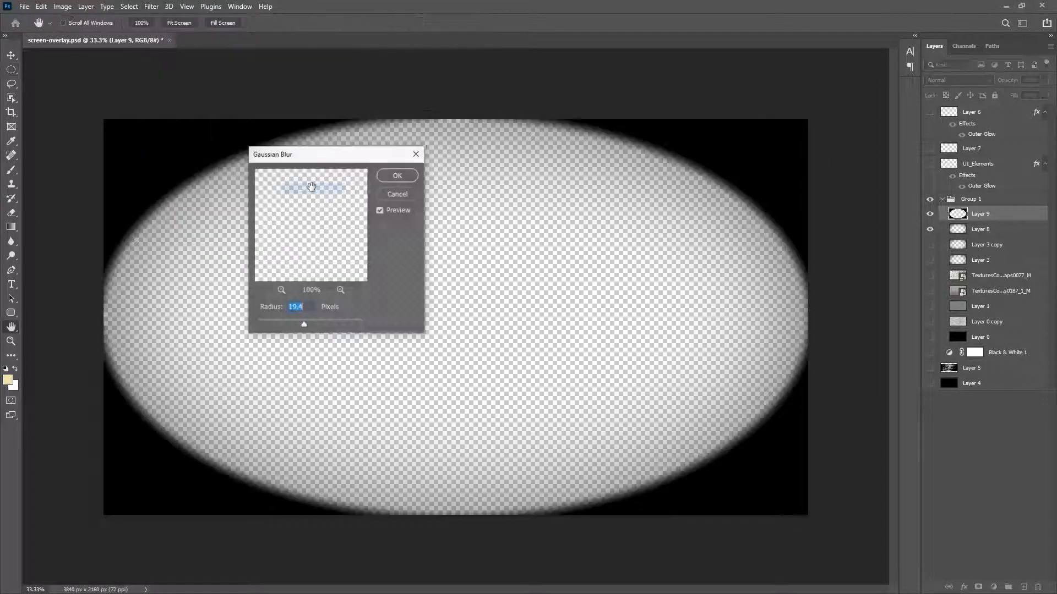
left_click_drag(322, 325, 353, 326)
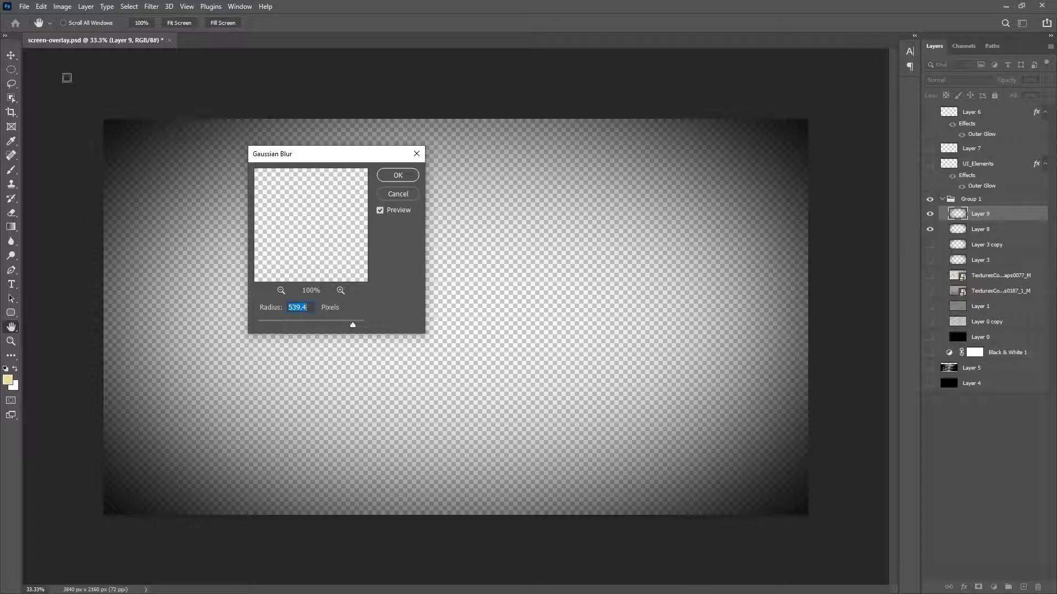
left_click(400, 179)
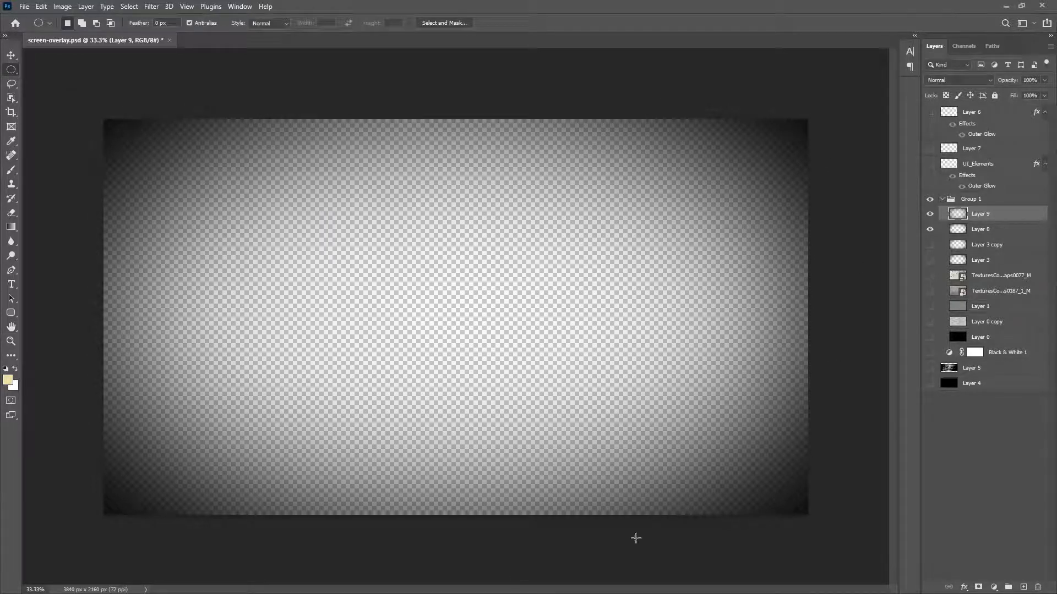
- Show Layer 3 copy and Layer 3, comparing the vignette with and without Layer 3
left_click(930, 245)
left_click(930, 260)
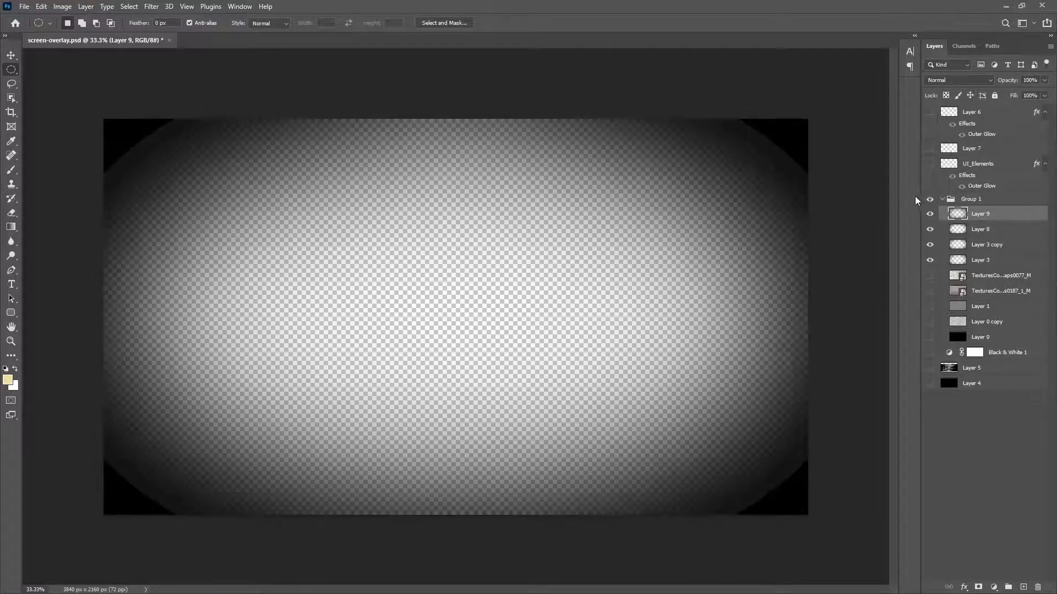
left_click(930, 260)
left_click(930, 261)
left_click(930, 262)
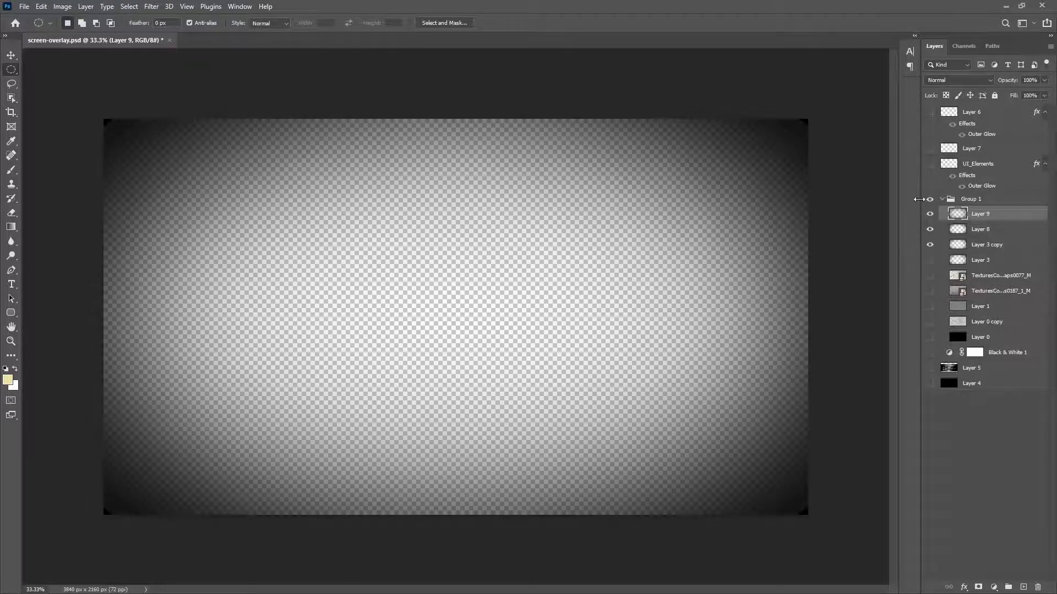
left_click(930, 260)
- Show both texture layers, Layer 1, Layer 0 copy and Layer 0 in Group 1
left_click(930, 275)
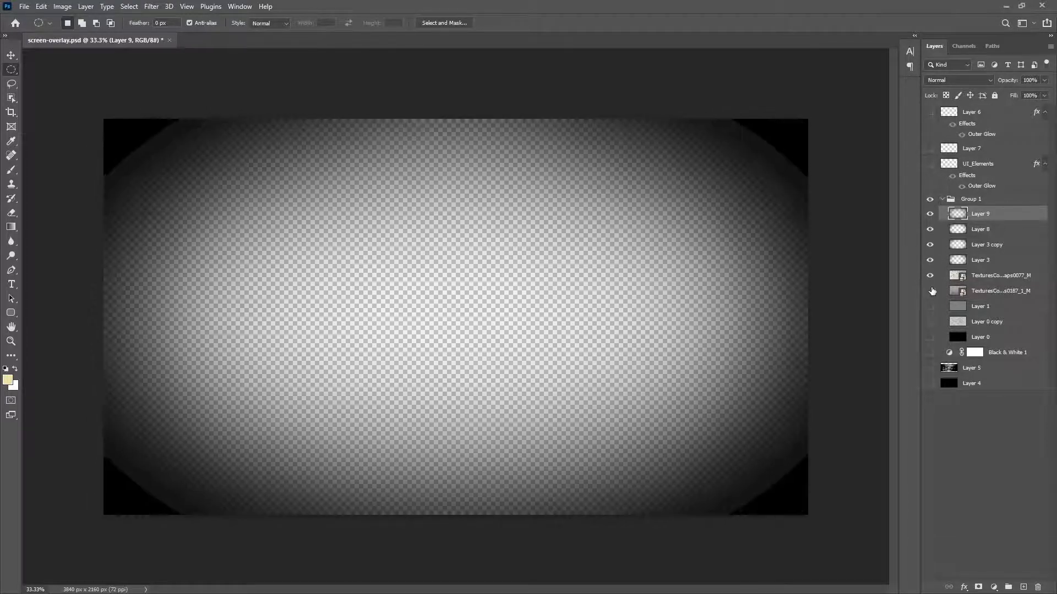
left_click(930, 291)
left_click(930, 307)
left_click(930, 322)
left_click(930, 337)
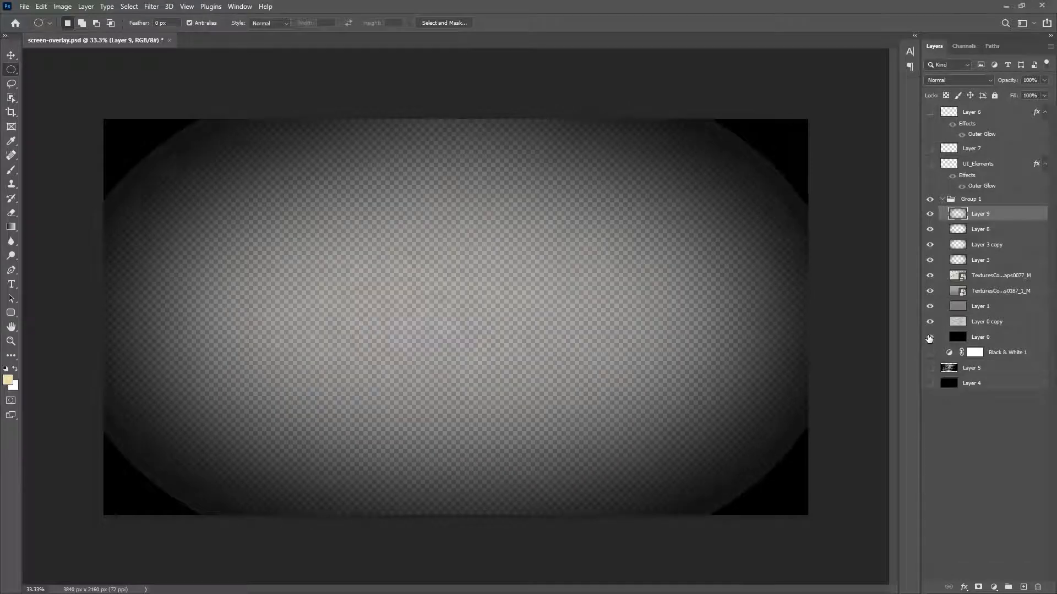
- Hide and delete the two demonstration vignette layers, Layer 9 and Layer 8
left_click(929, 213)
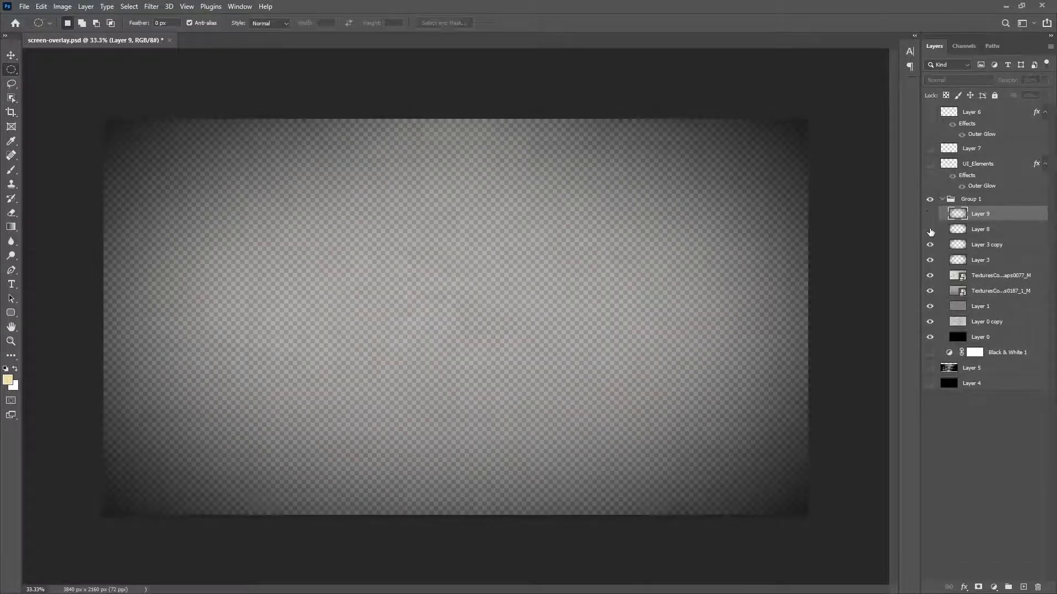
left_click(991, 227, "shift")
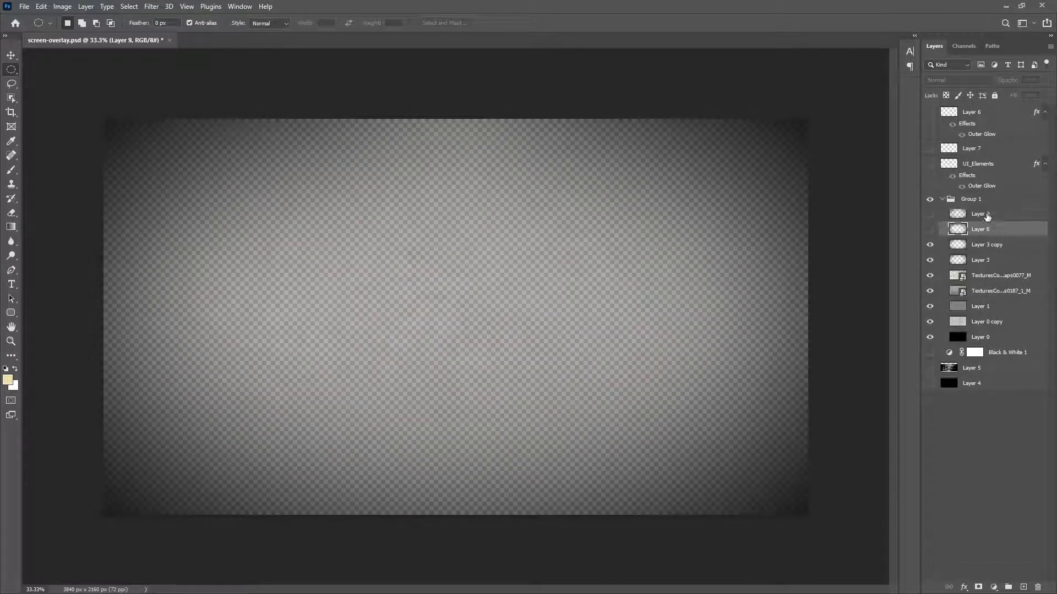
key("Delete")
- Compare the overlay with and without Layer 3 copy, and with and without Layer 0
left_click(930, 215)
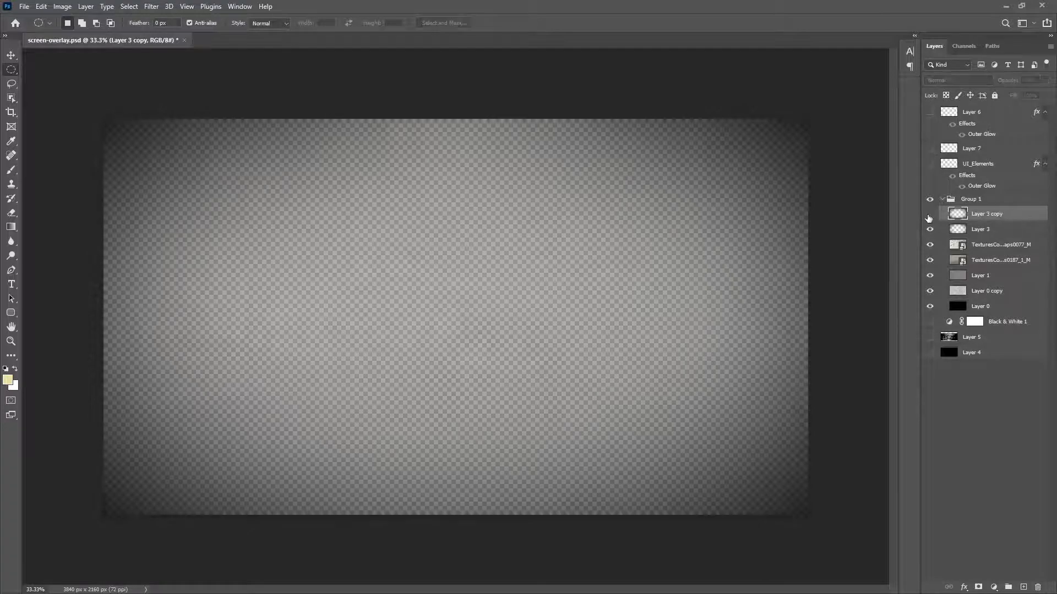
left_click(930, 215)
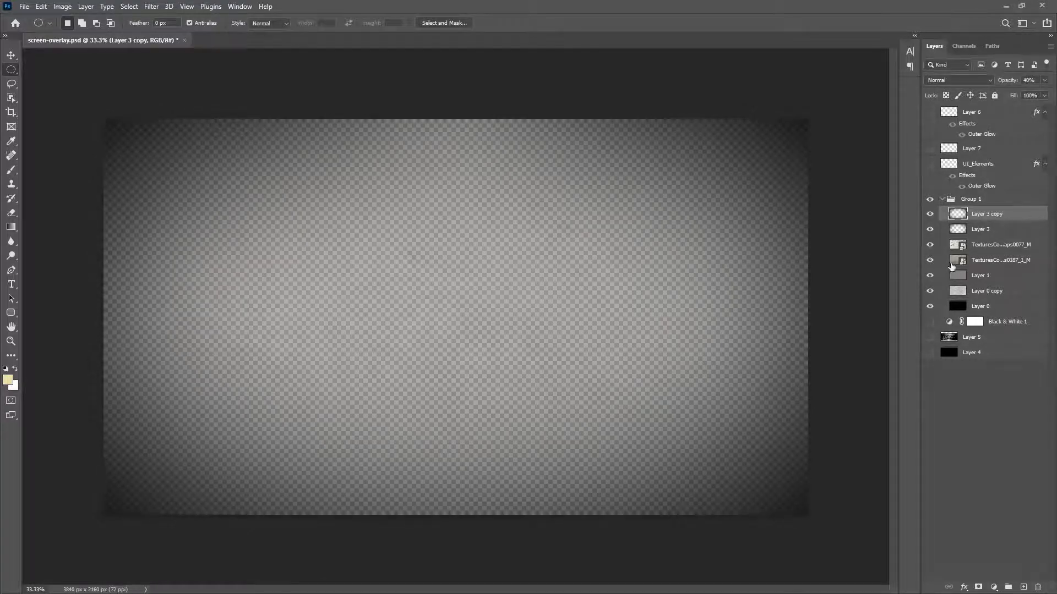
left_click(929, 307)
left_click(929, 307)
- Show the black base Layer 4 and preview the overlay on it with the Layer 5 screenshot and the UI_Elements layer, leaving both hidden
left_click(930, 337)
left_click(930, 352)
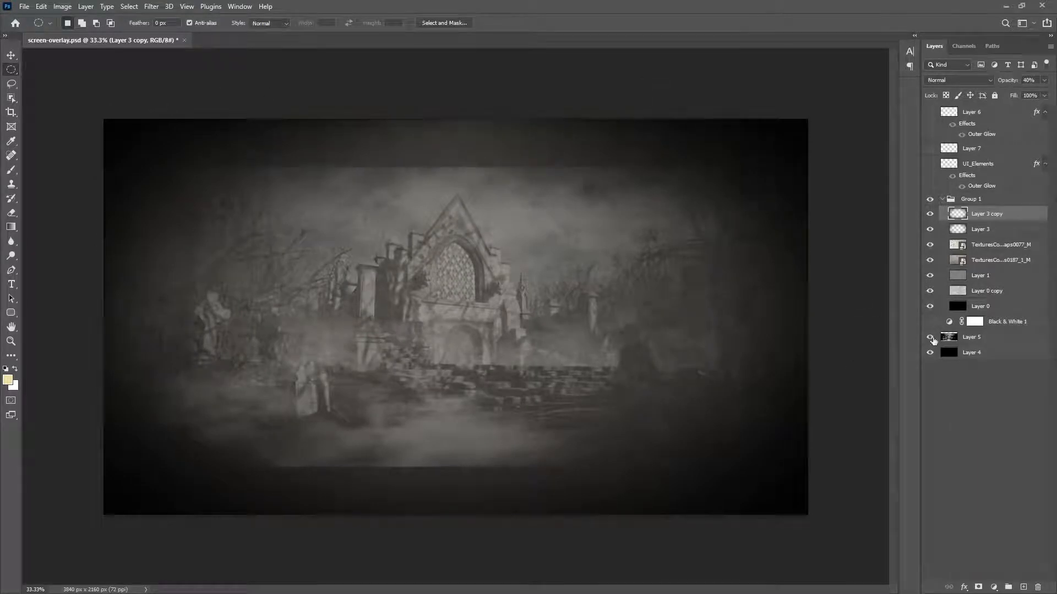
left_click(930, 338)
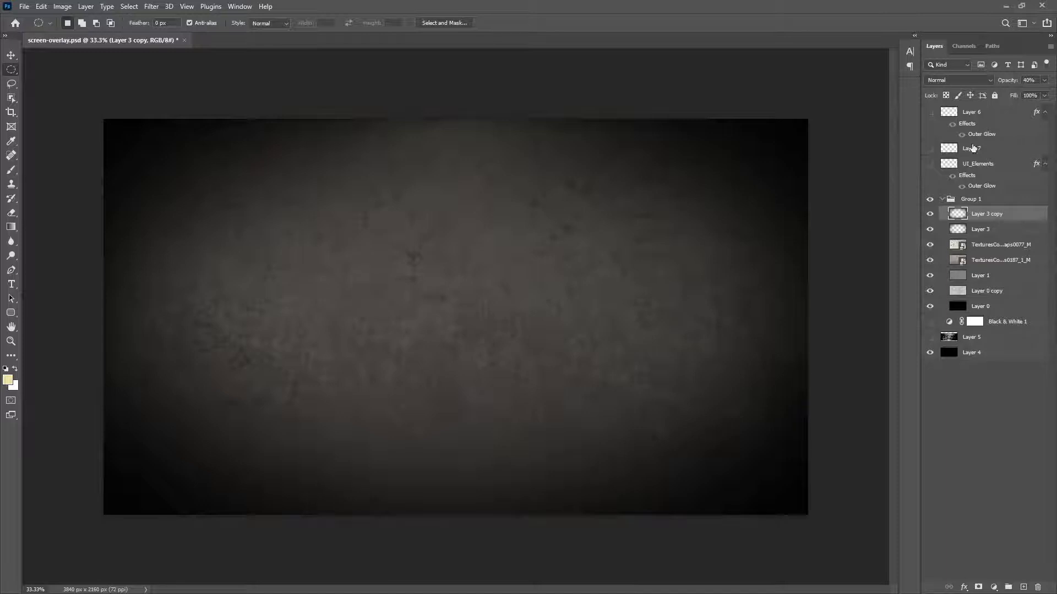
left_click(929, 164)
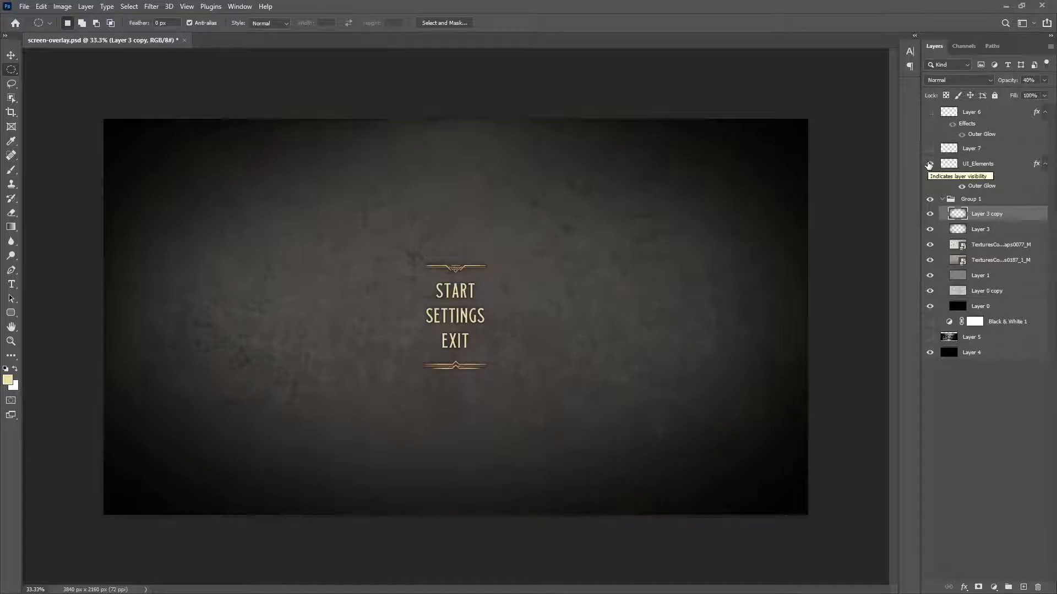
left_click(929, 164)
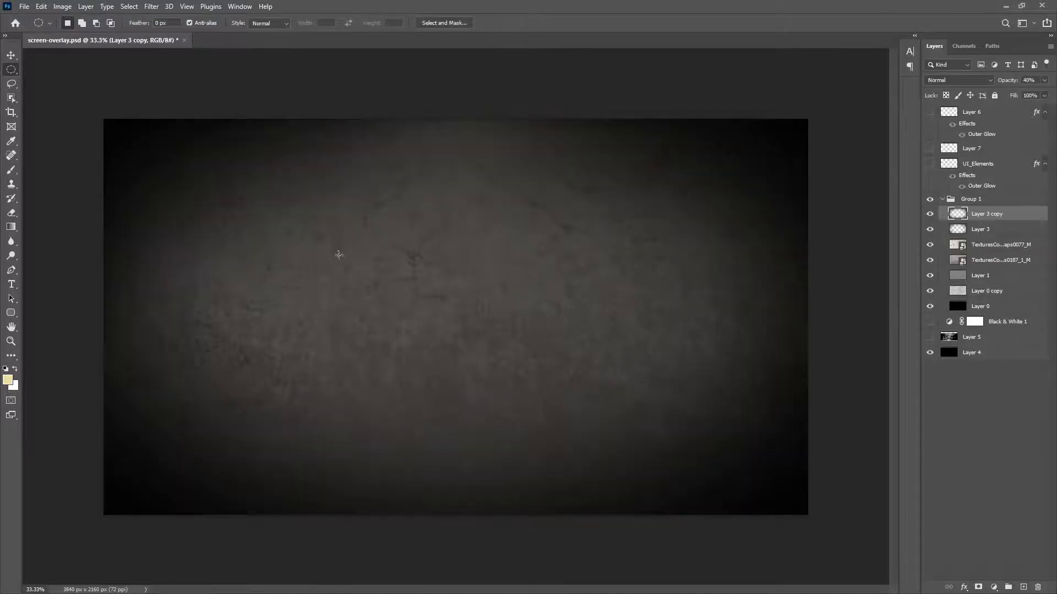
- Add a new layer above Layer 3 copy in Group 1 and fill it with 50% Gray in Normal mode at 100% opacity
left_click(1023, 588)
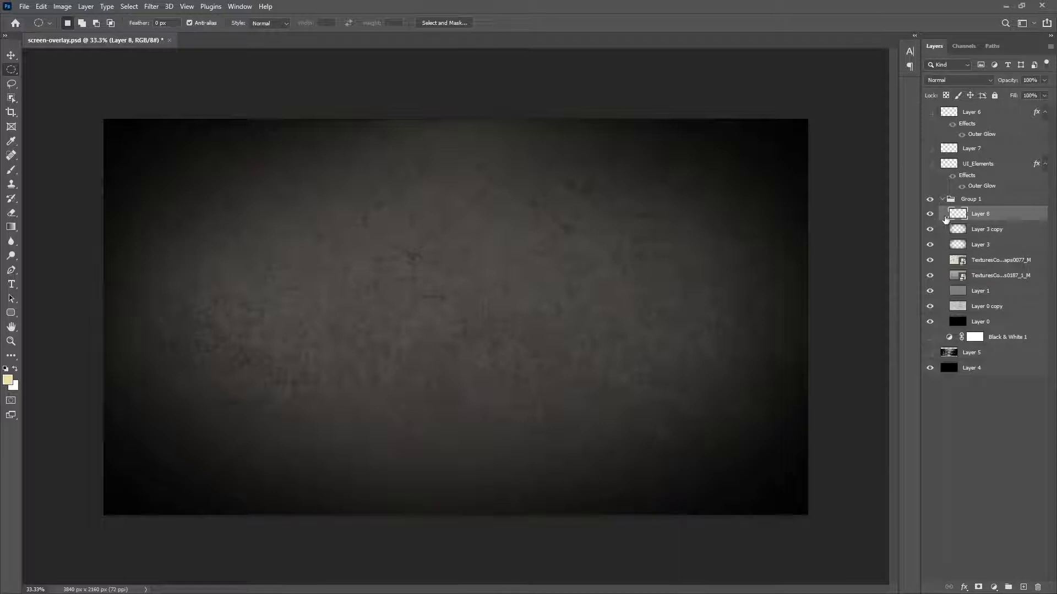
left_click(48, 7)
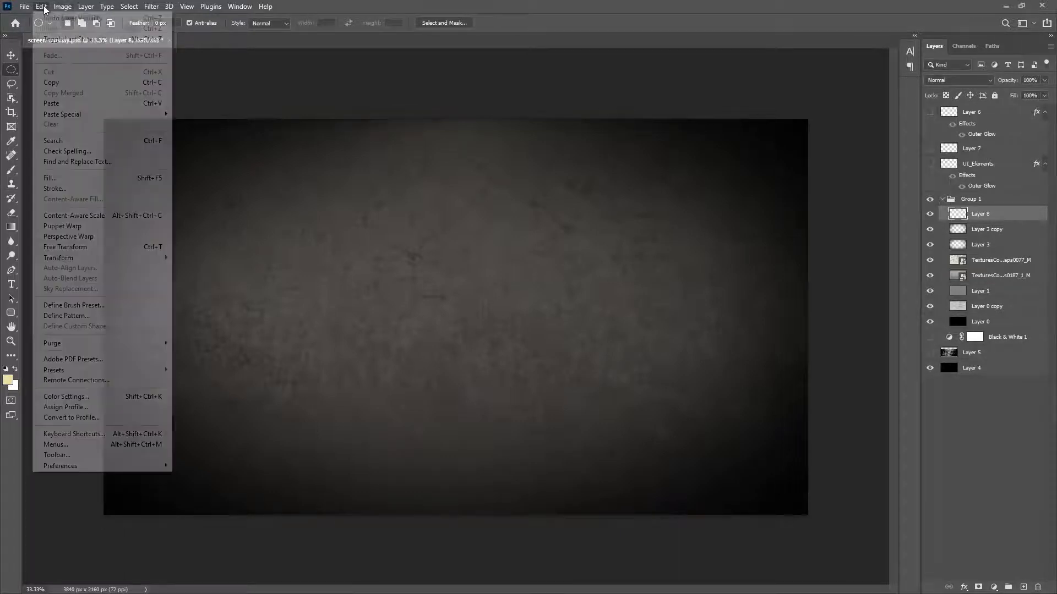
left_click(81, 179)
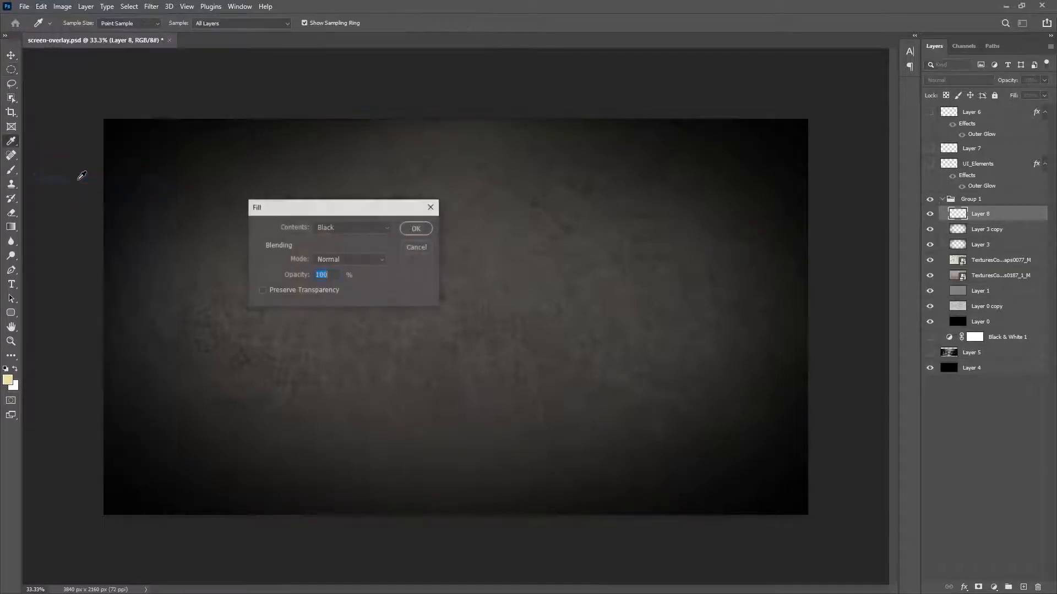
left_click(327, 230)
left_click(337, 323)
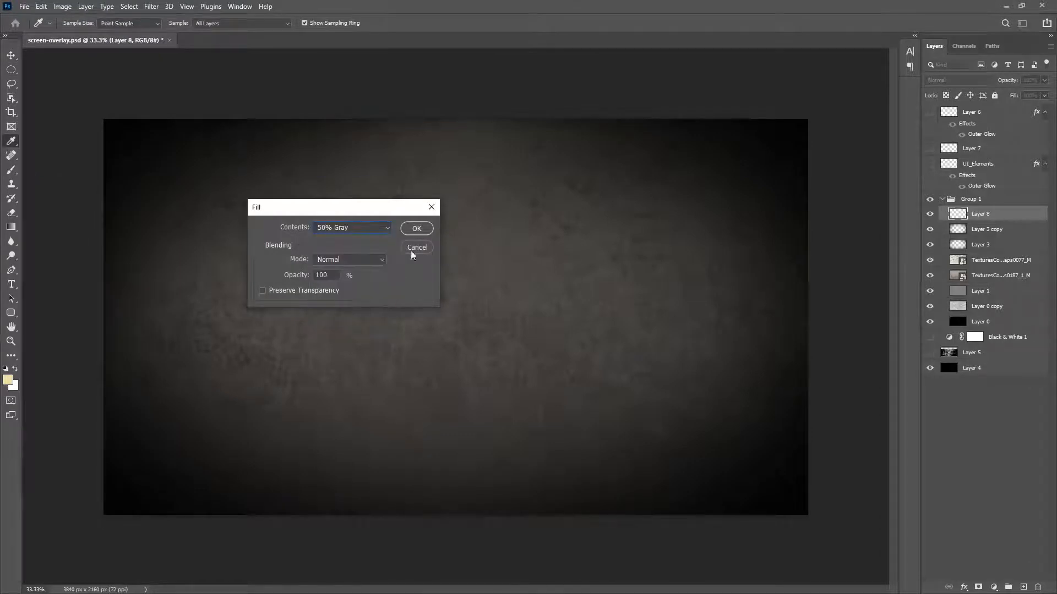
left_click(413, 229)
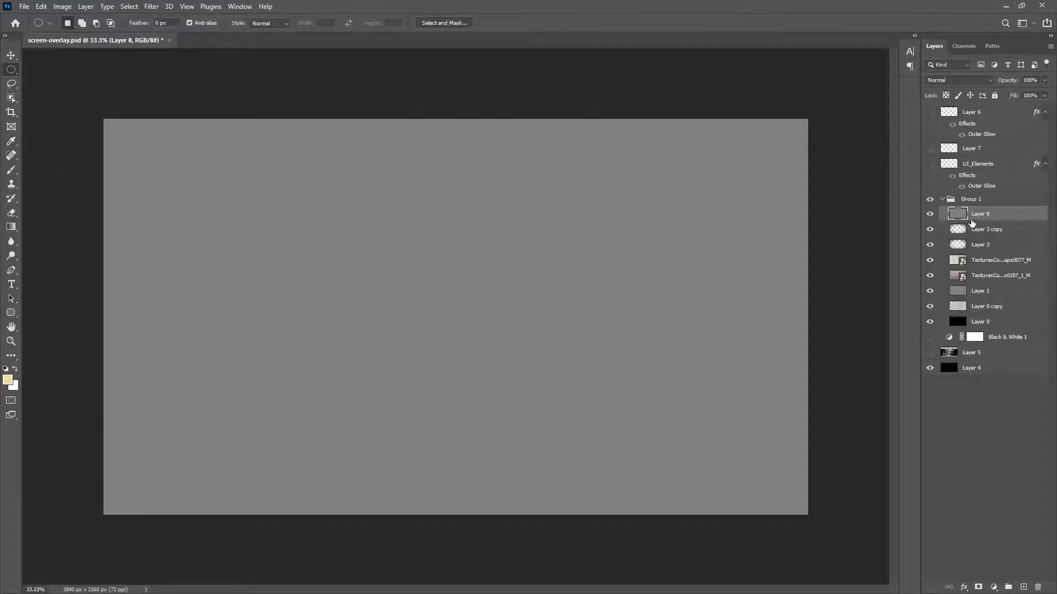
- Choose the Halftone Pattern filter from the Filter Gallery for the gray Layer 8, with size 1 and contrast 4
left_click(185, 7)
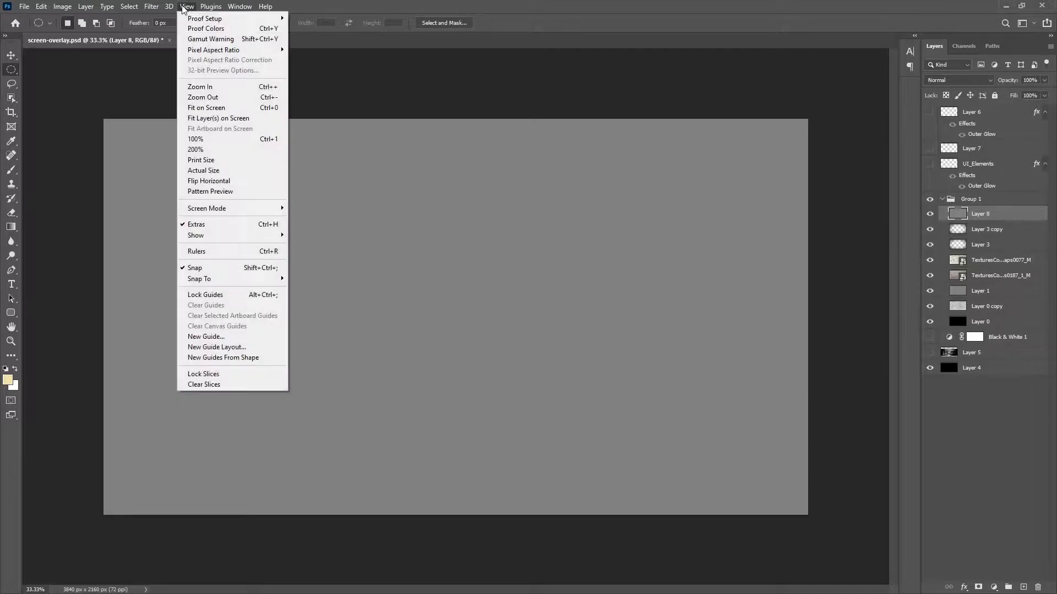
mouse_move(156, 7)
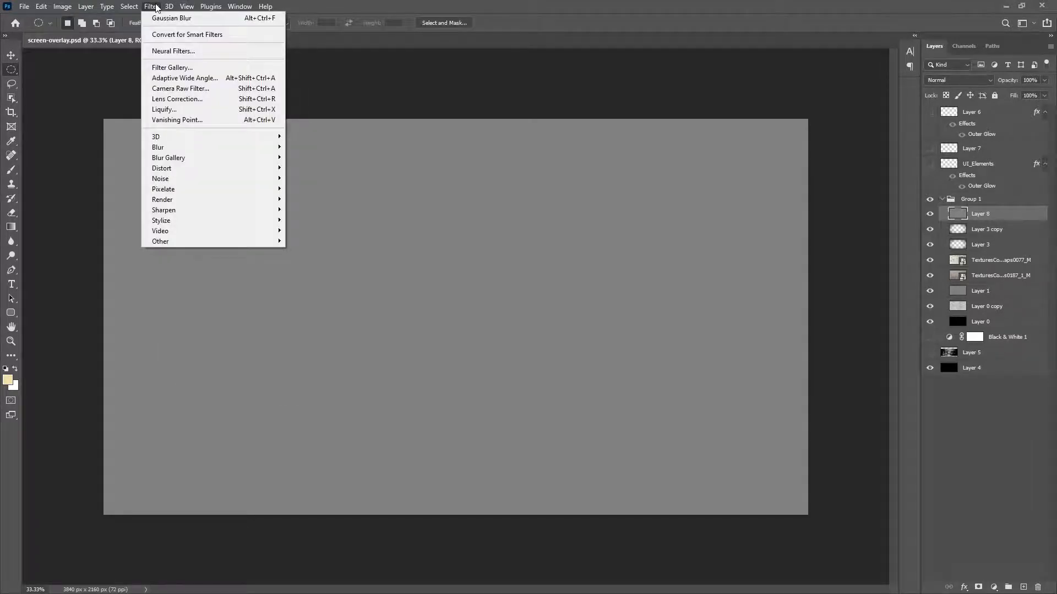
left_click(175, 67)
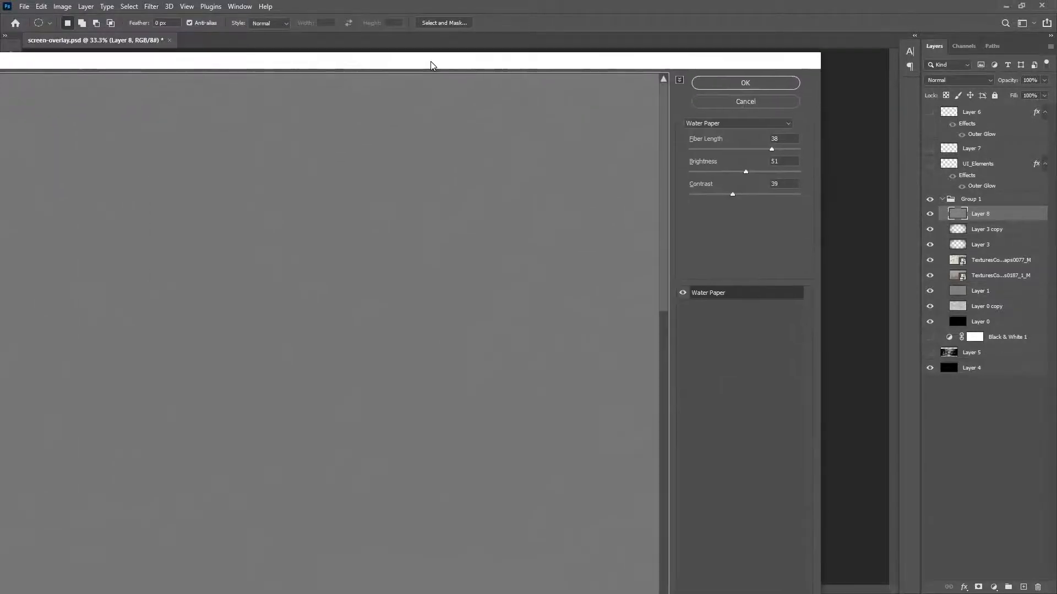
left_click(731, 124)
left_click(697, 158)
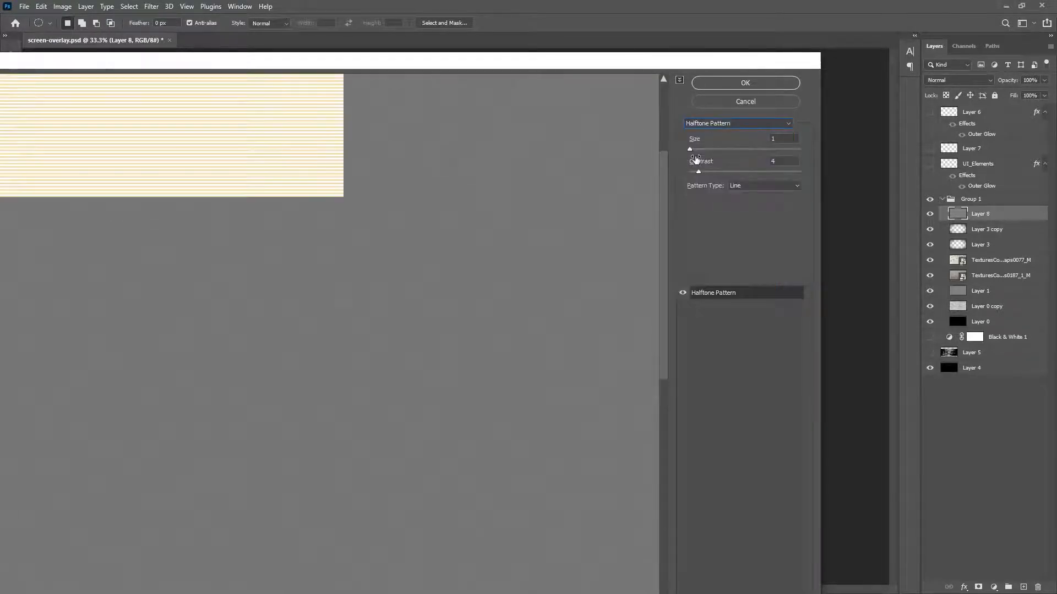
left_click_drag(606, 64, 581, 56)
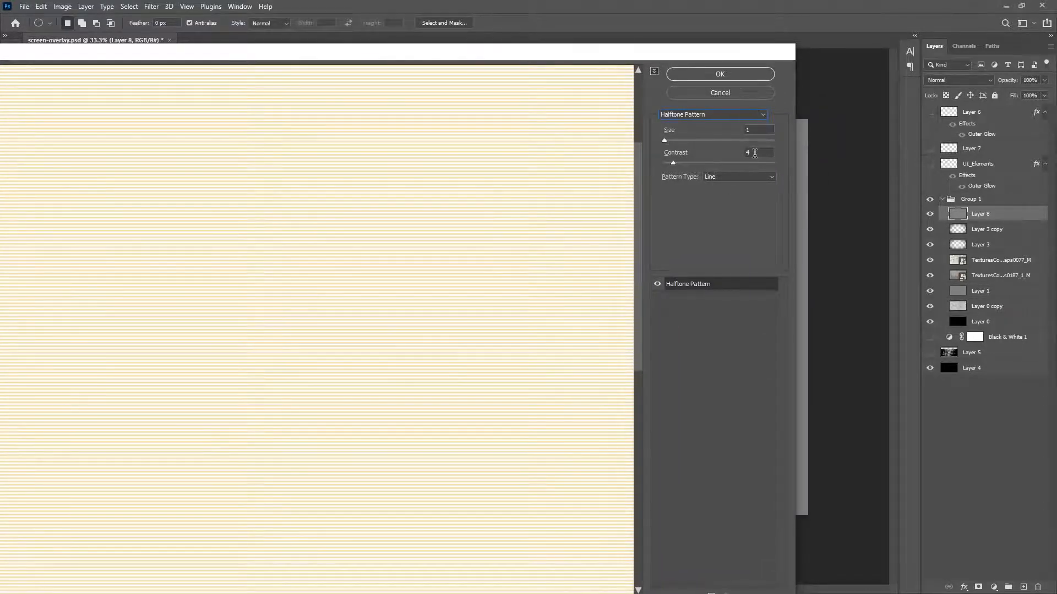
mouse_move(673, 164)
left_mouse_down()
mouse_move(794, 170)
mouse_move(673, 168)
left_mouse_up()
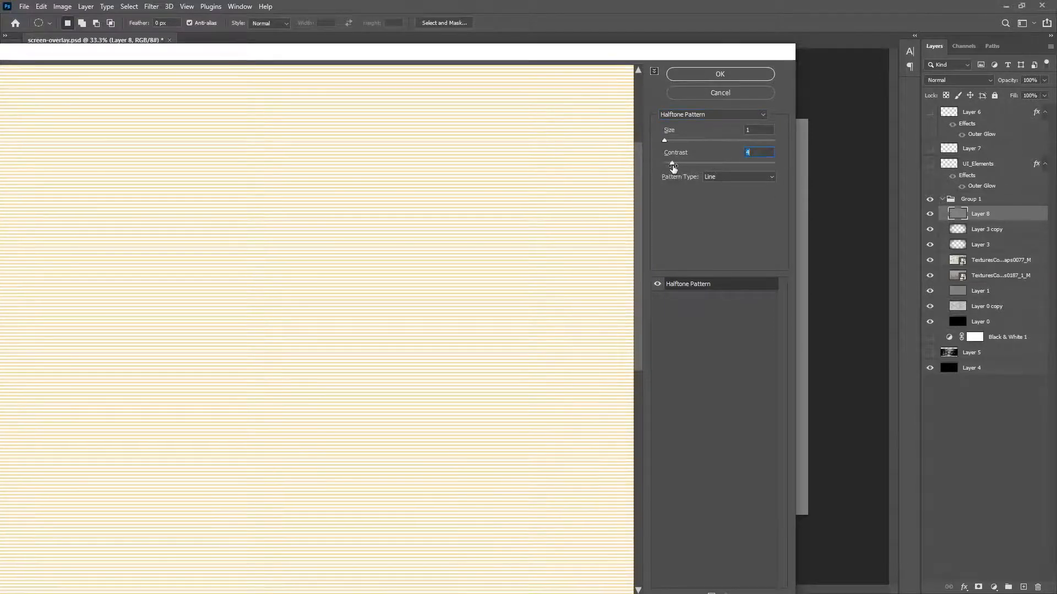
- Preview the Dot and Circle pattern types of the Halftone Pattern filter
left_click(710, 177)
left_click(712, 183)
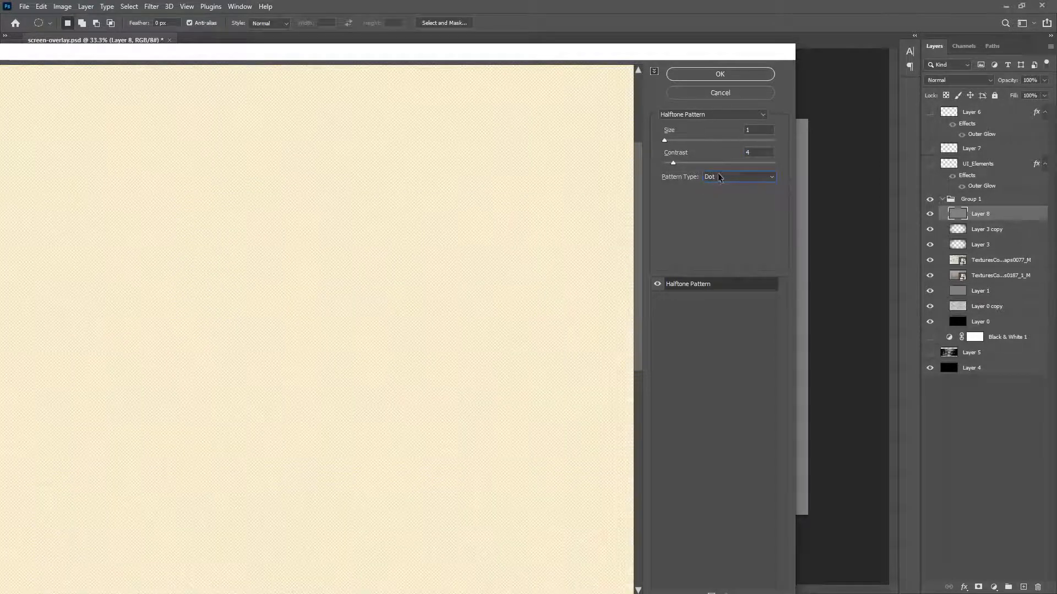
left_click(720, 177)
left_click(717, 195)
left_click(717, 177)
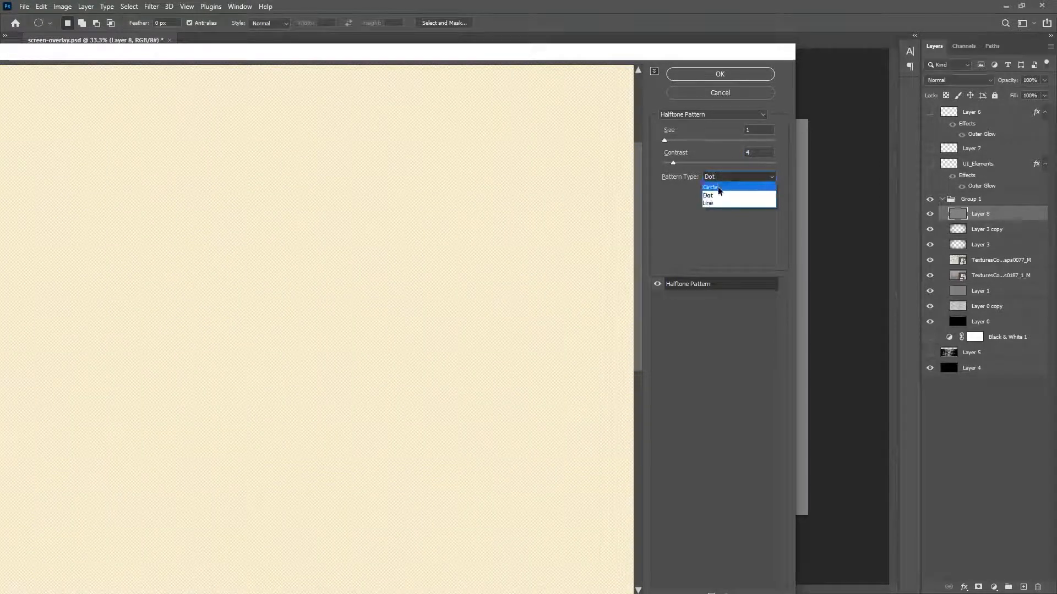
left_click(718, 187)
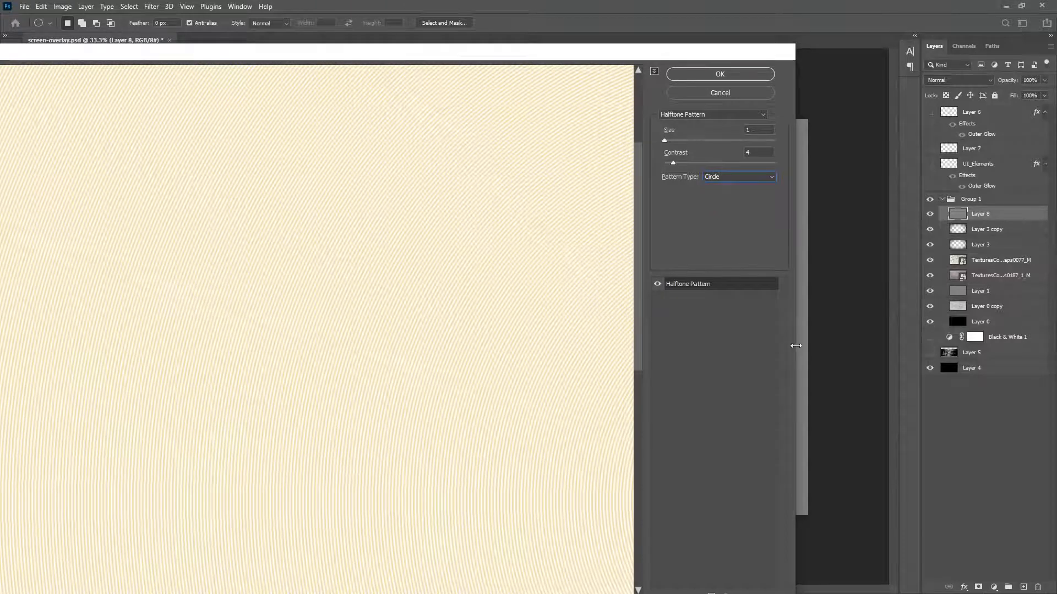
- Set the halftone pattern type to Line and apply the filter to Layer 8
left_click(712, 176)
left_click(716, 202)
left_click(710, 75)
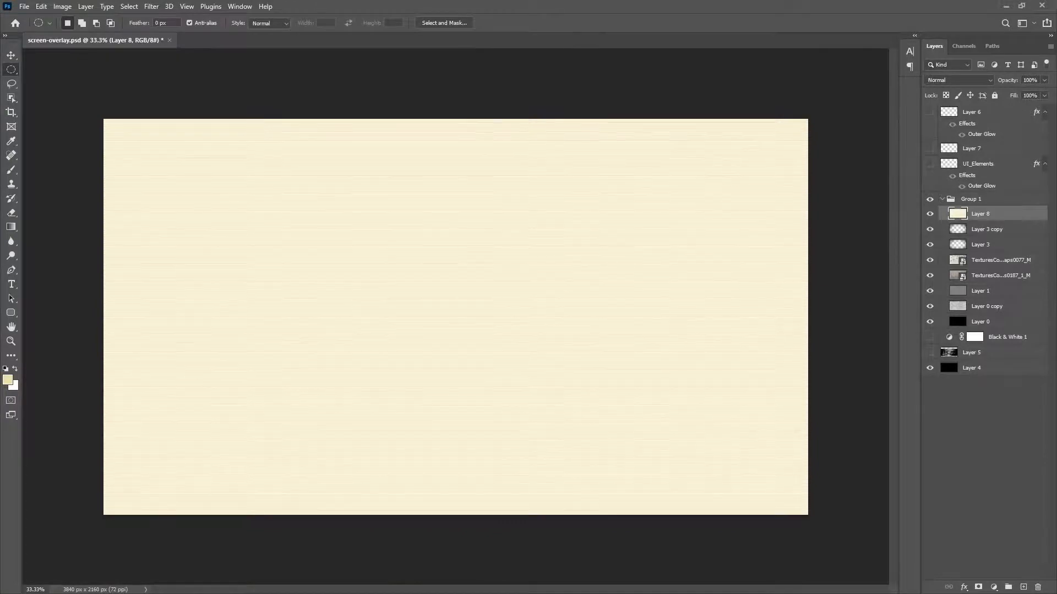
- Inspect the line pattern at 100% and desaturate Layer 8
double_click(11, 341)
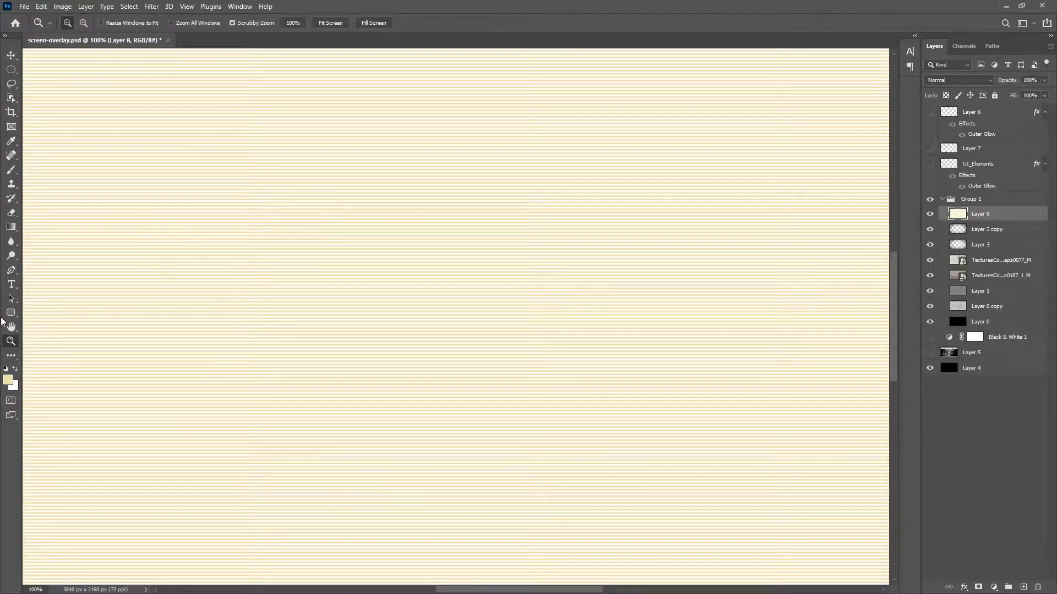
double_click(11, 327)
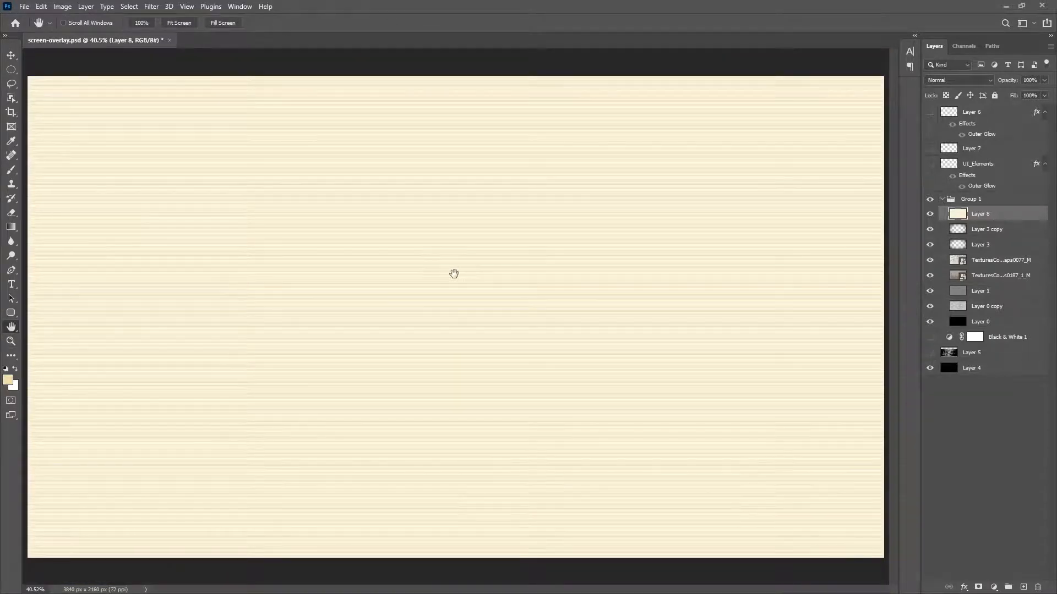
key("ctrl+shift+u")
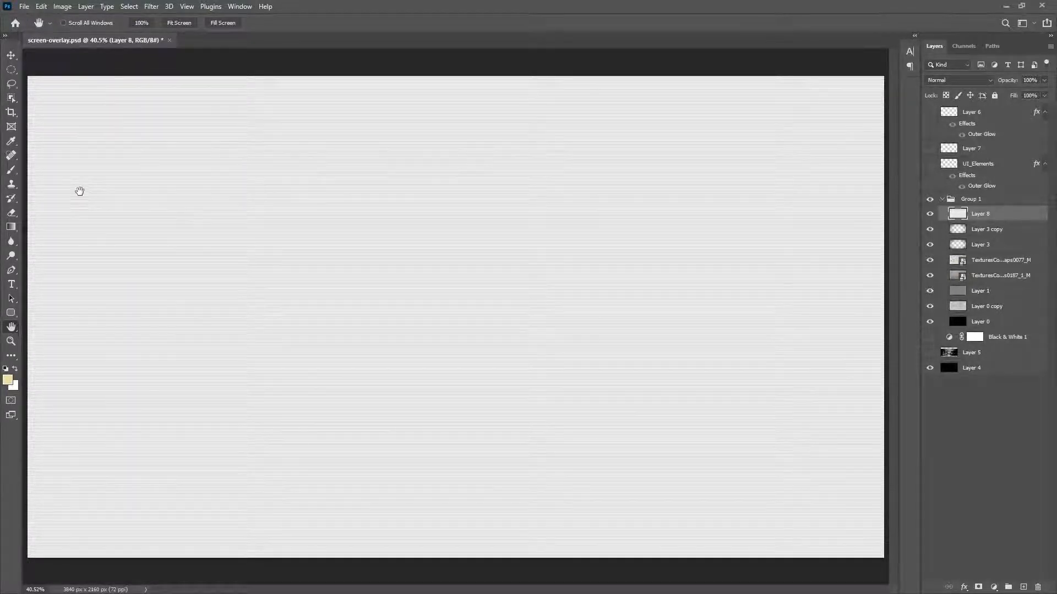
- Move the line pattern of Layer 8 down by about half the canvas height
left_click(11, 55)
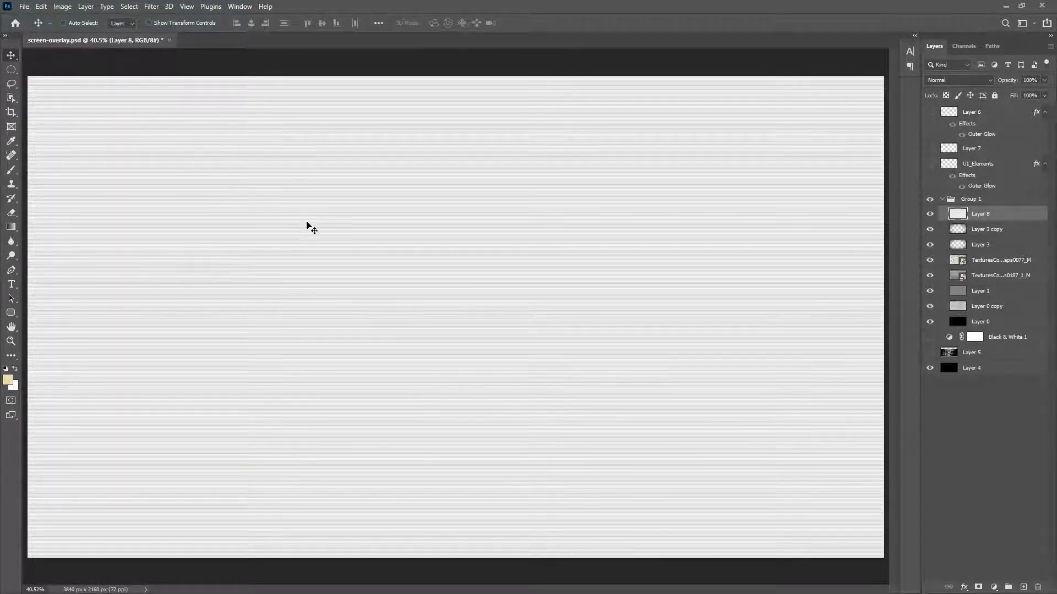
left_click(12, 328)
left_click(11, 55)
left_click_drag(306, 186, 352, 447)
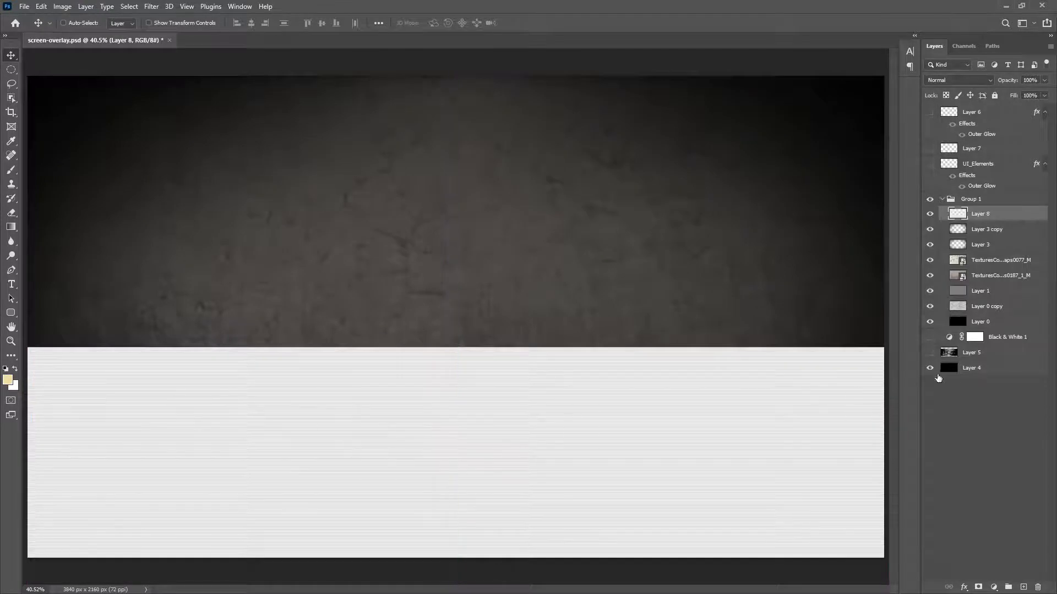
- Duplicate Layer 8 and move the copy up to cover the upper half of the canvas
right_click(1024, 216)
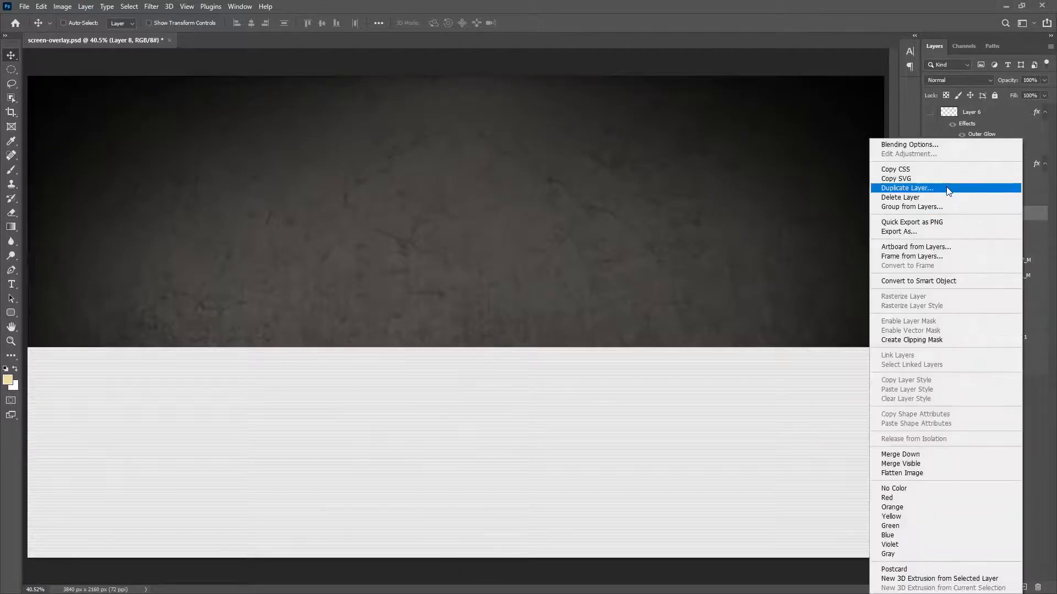
left_click(971, 188)
key("Return")
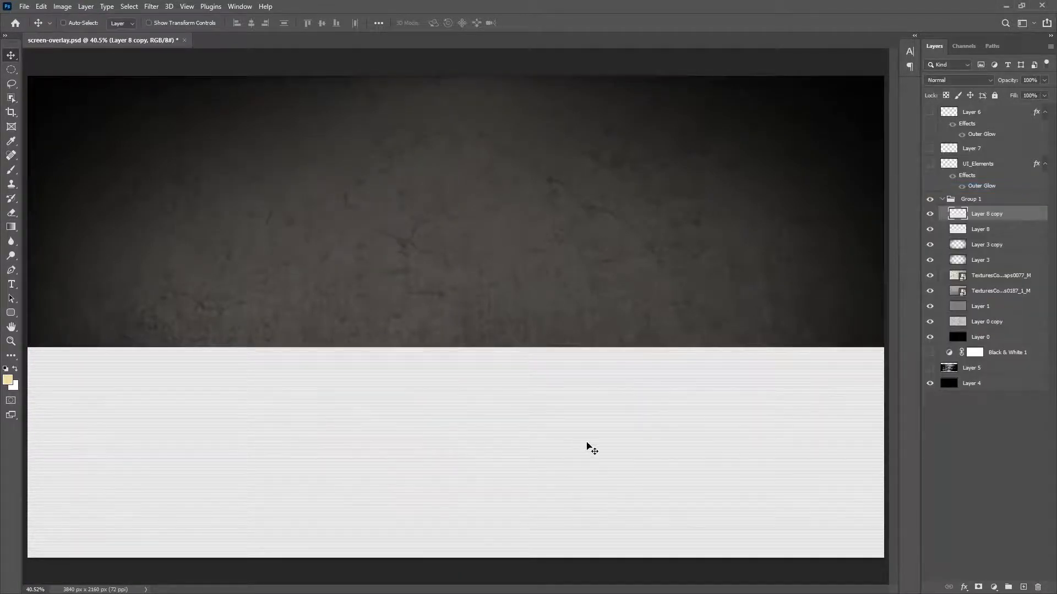
left_click_drag(587, 446, 542, 175)
mouse_move(518, 267)
left_mouse_down()
mouse_move(514, 230)
mouse_move(515, 251)
left_mouse_up()
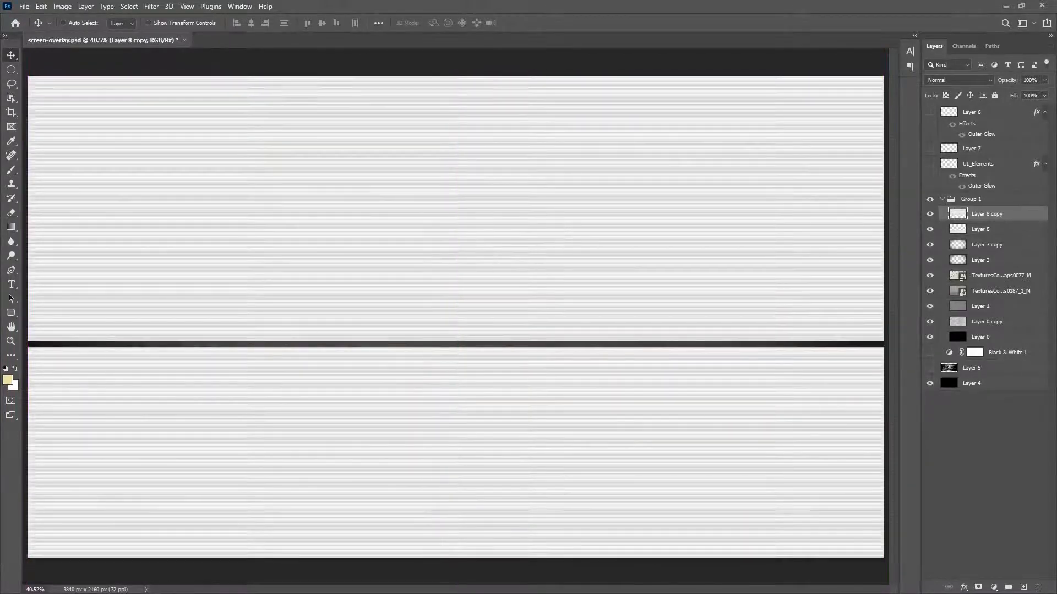
- Close the gap between the two line patterns by moving Layer 8 copy down until its lines meet those of Layer 8
left_click(10, 341)
left_click(154, 348)
left_click_drag(154, 348, 153, 347)
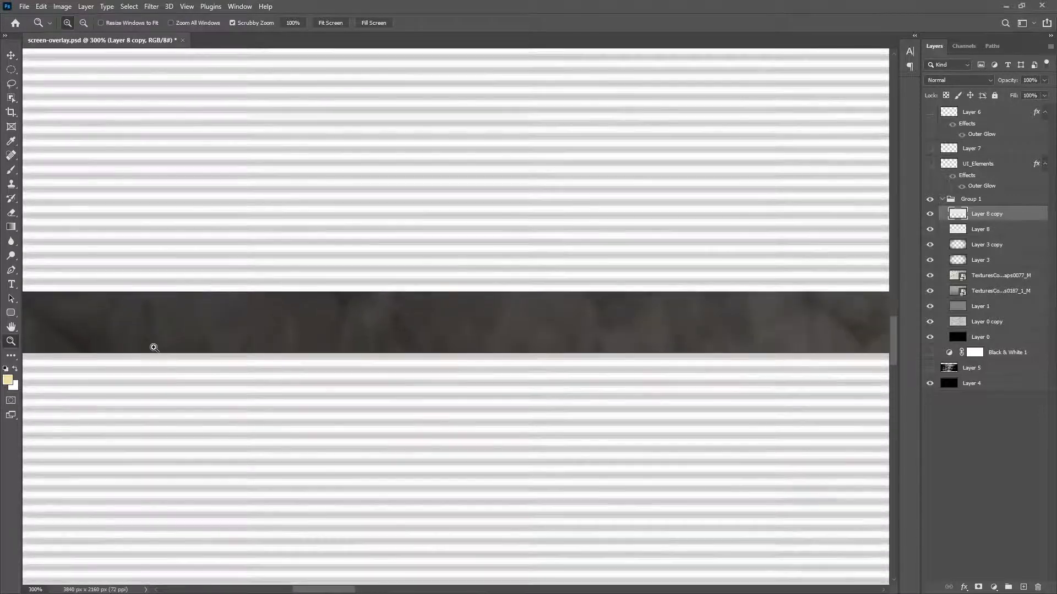
left_click(10, 55)
left_click_drag(259, 243, 260, 302)
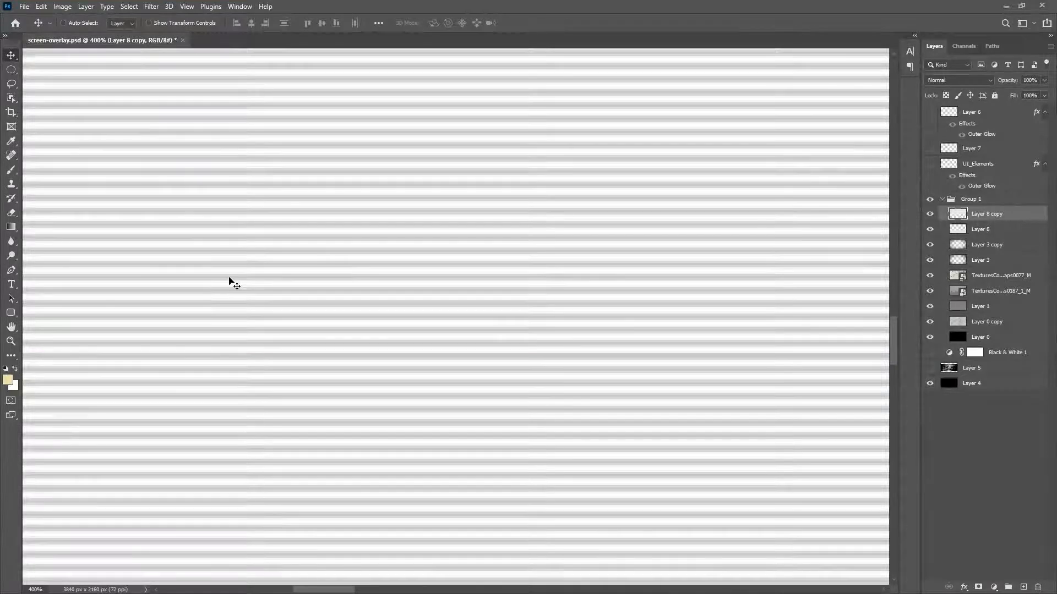
- Reorder the stack so that Layer 8 copy lies directly below Layer 8
left_click_drag(984, 218, 990, 237)
left_click(984, 215)
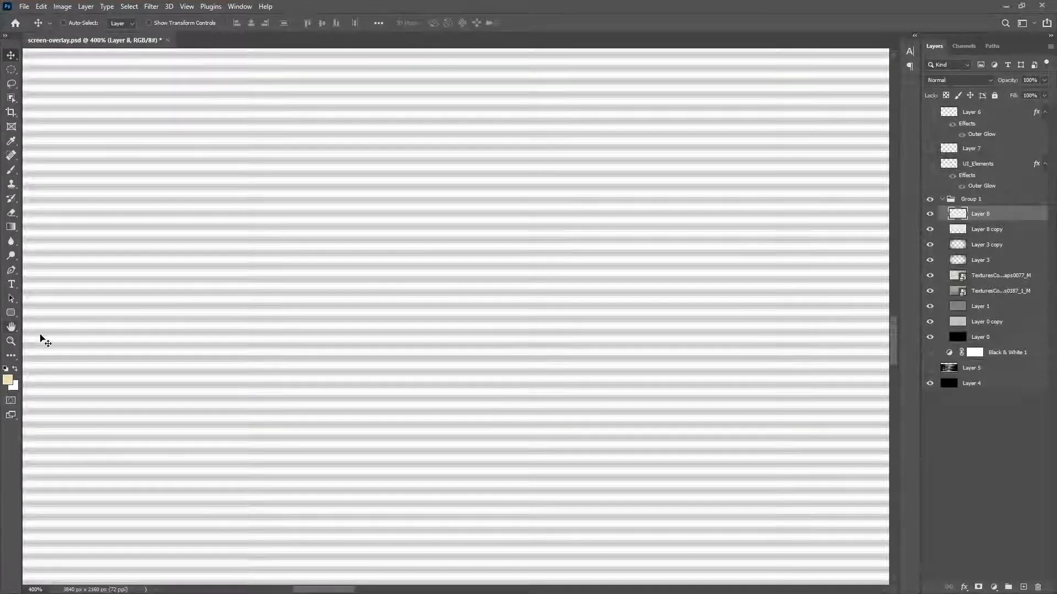
double_click(11, 327)
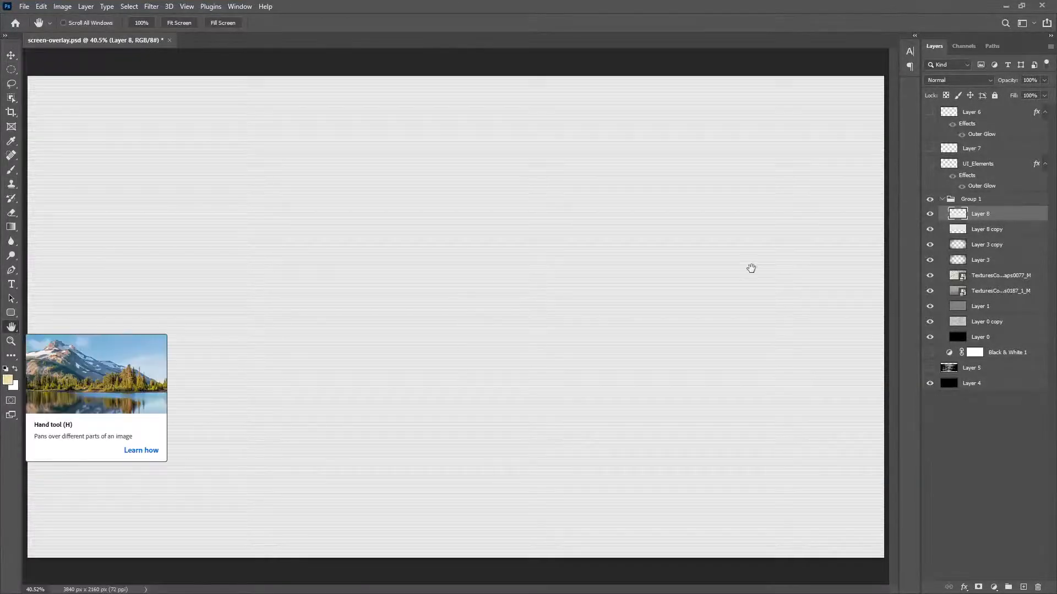
- Select Layer 8 and Layer 8 copy together and stretch them past both sides of the canvas to about 167% width
left_click(11, 341)
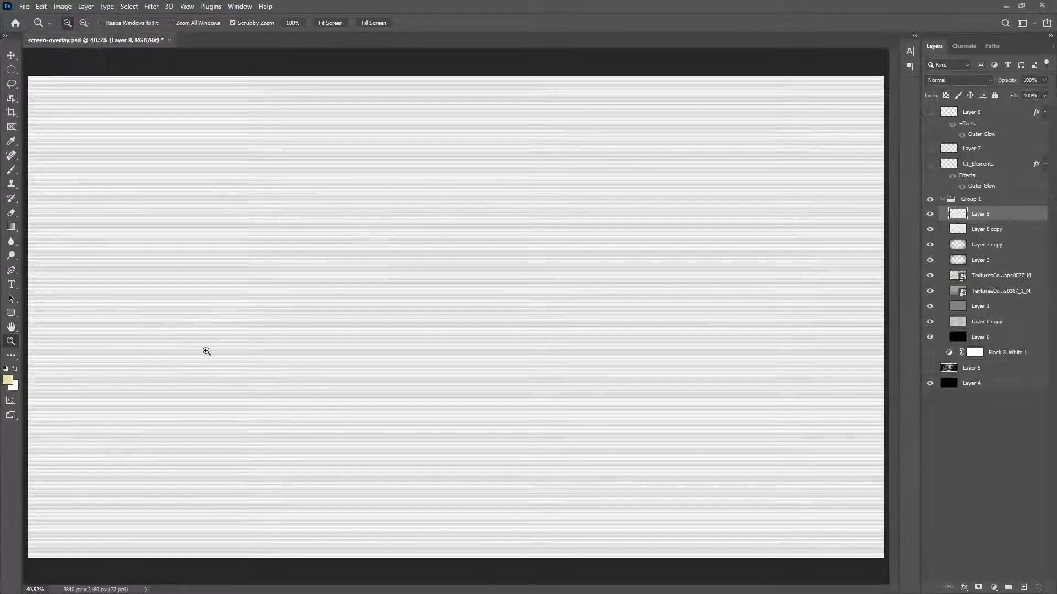
left_click(359, 343, "alt")
left_click(361, 342, "alt")
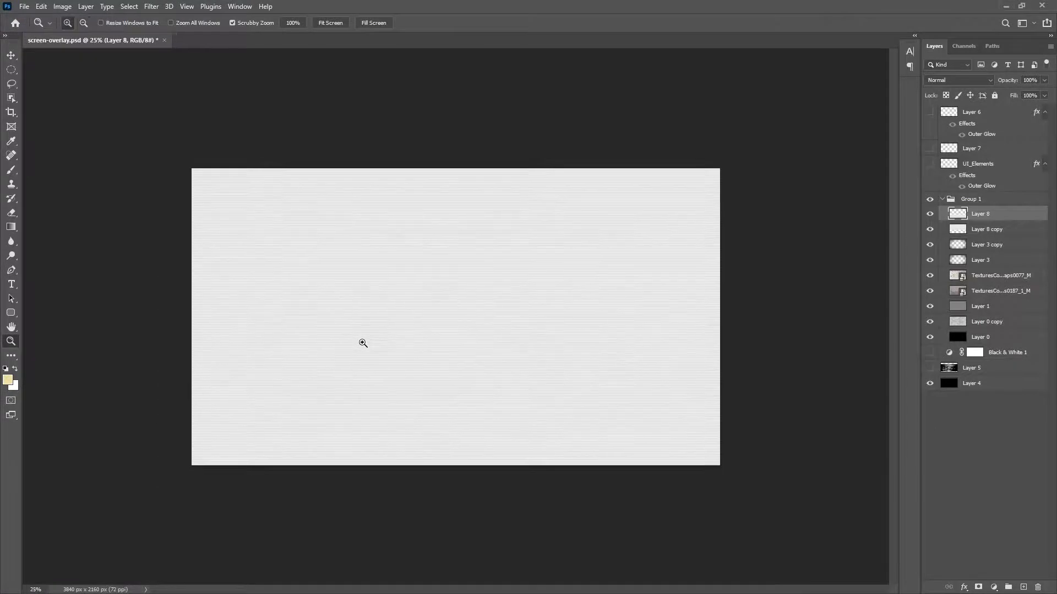
key("ctrl+t")
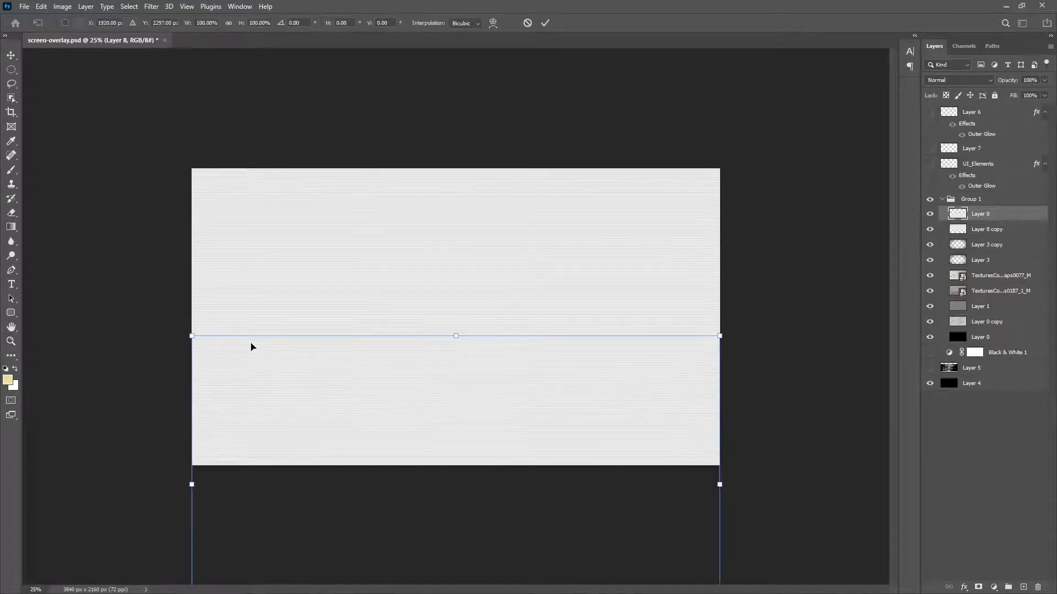
left_click(976, 229)
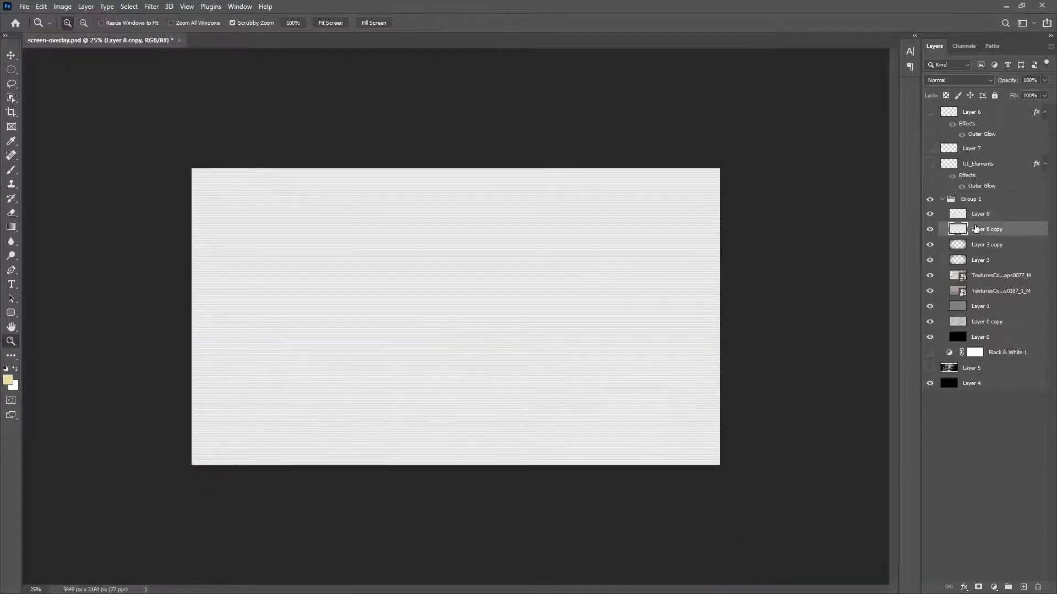
left_click(979, 219, "shift")
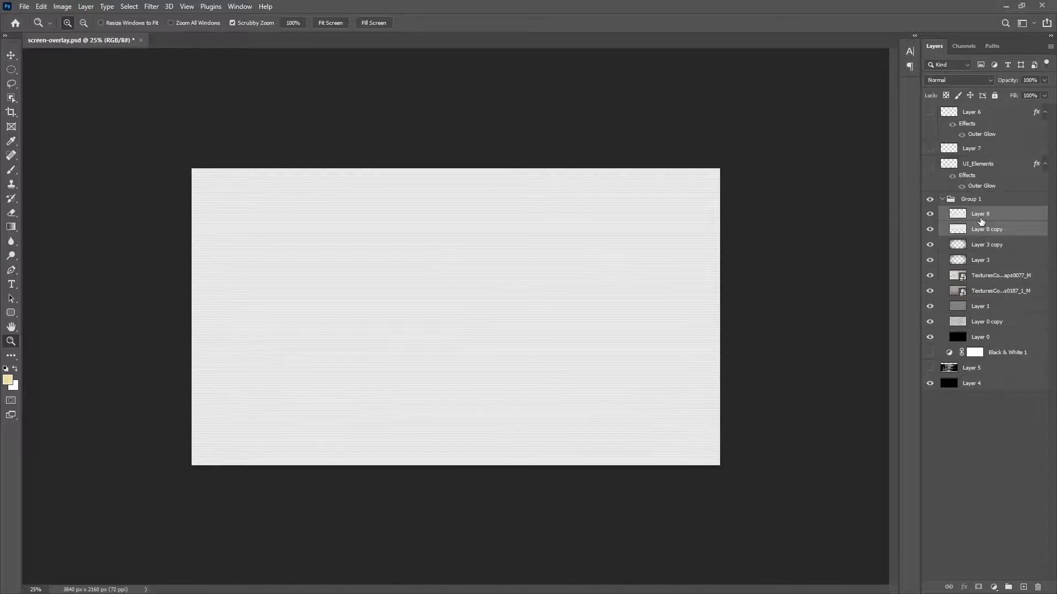
key("ctrl+t")
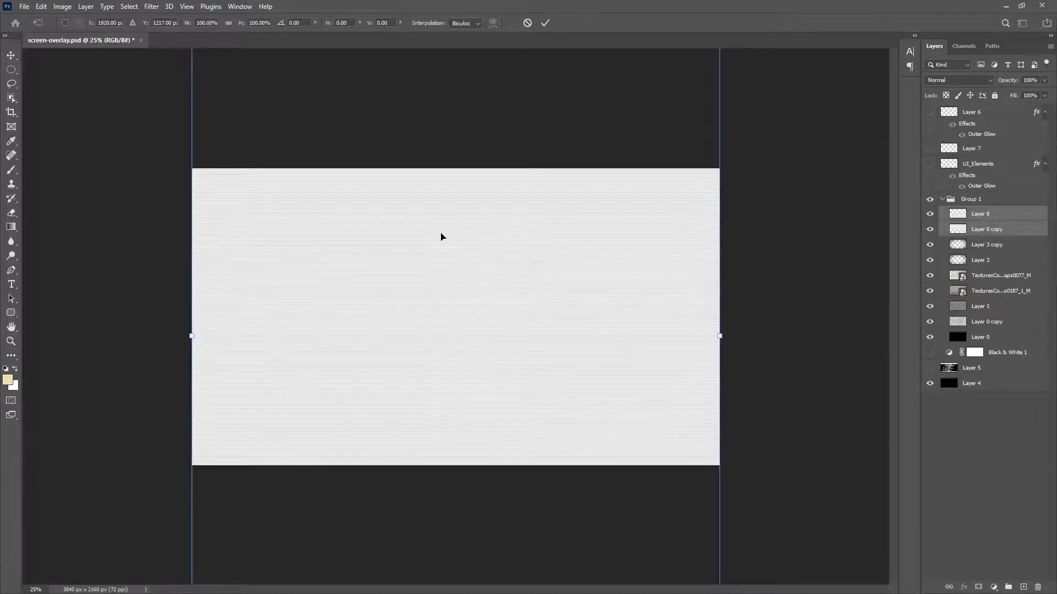
left_click_drag(199, 335, 35, 336)
left_click_drag(714, 338, 910, 333)
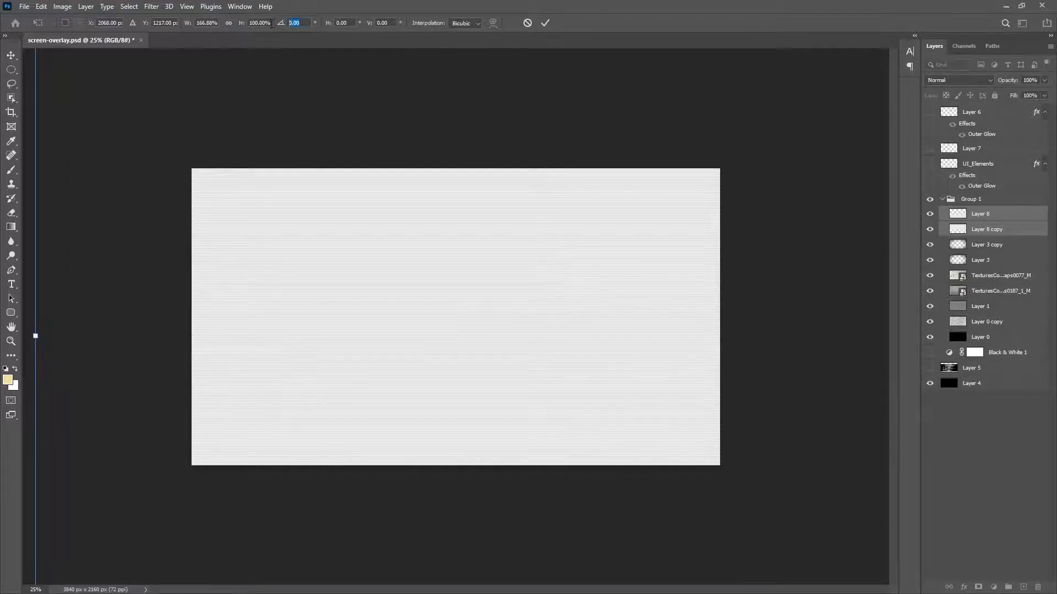
- Rotate the two stretched line-pattern layers by 45 degrees and apply the transformation
type("45")
key("Return")
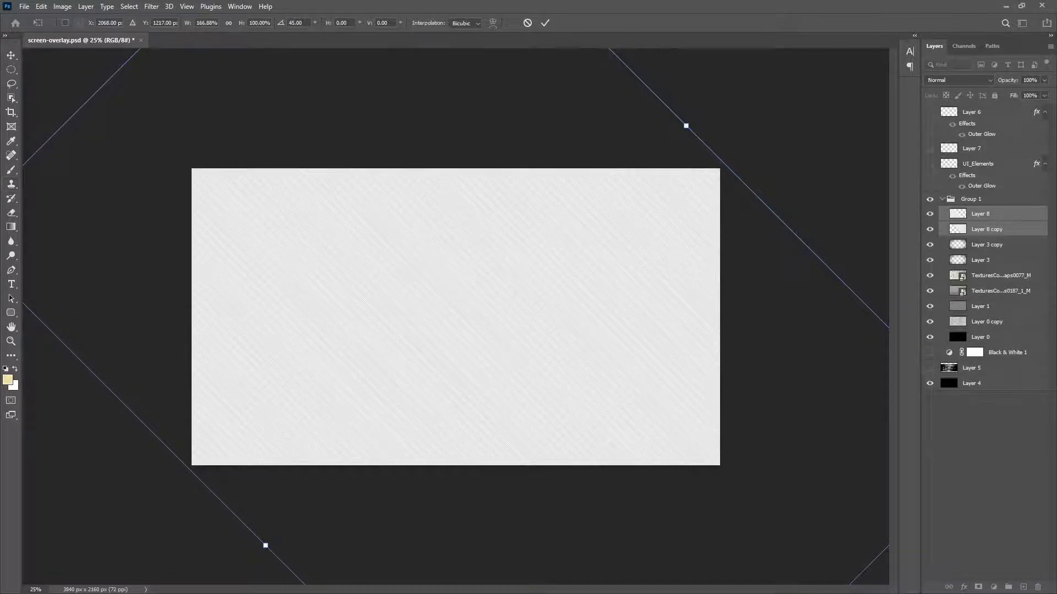
key("Return")
- Examine the diagonal seam between the two rotated line patterns up close and at full-canvas view
key("z")
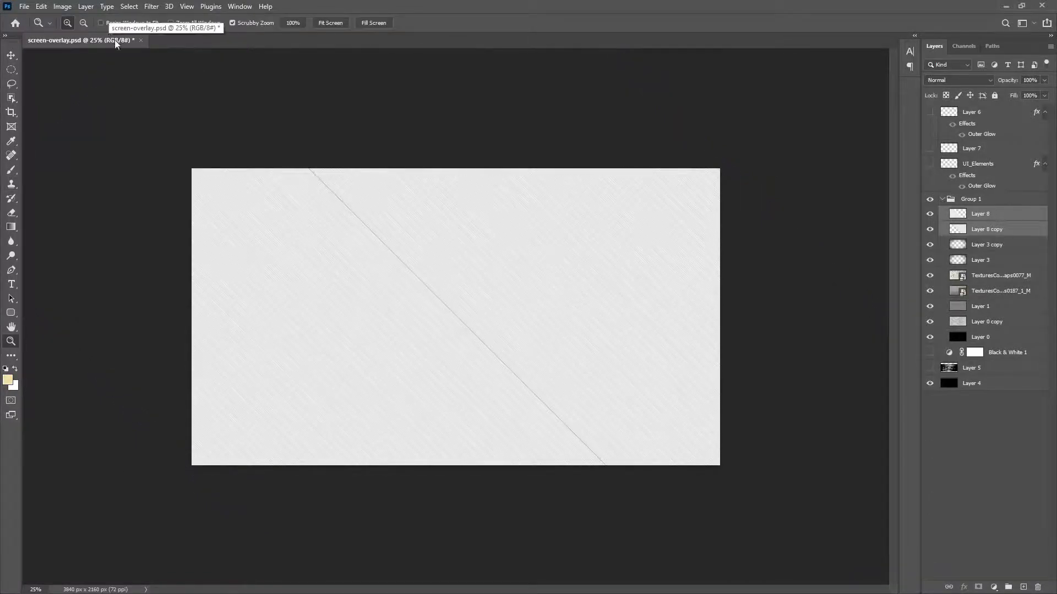
left_click(11, 55)
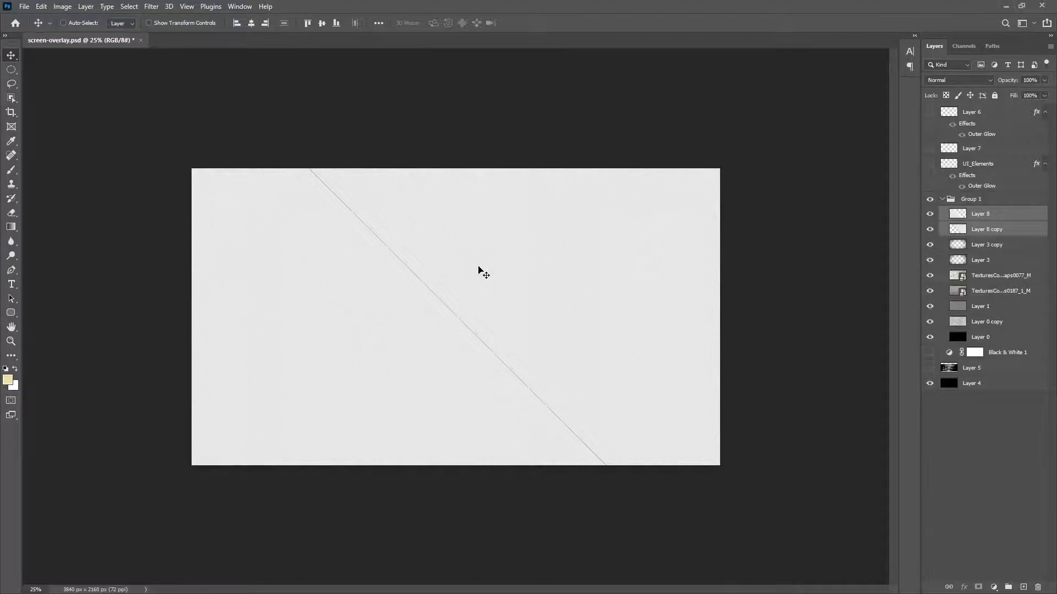
left_click(11, 341)
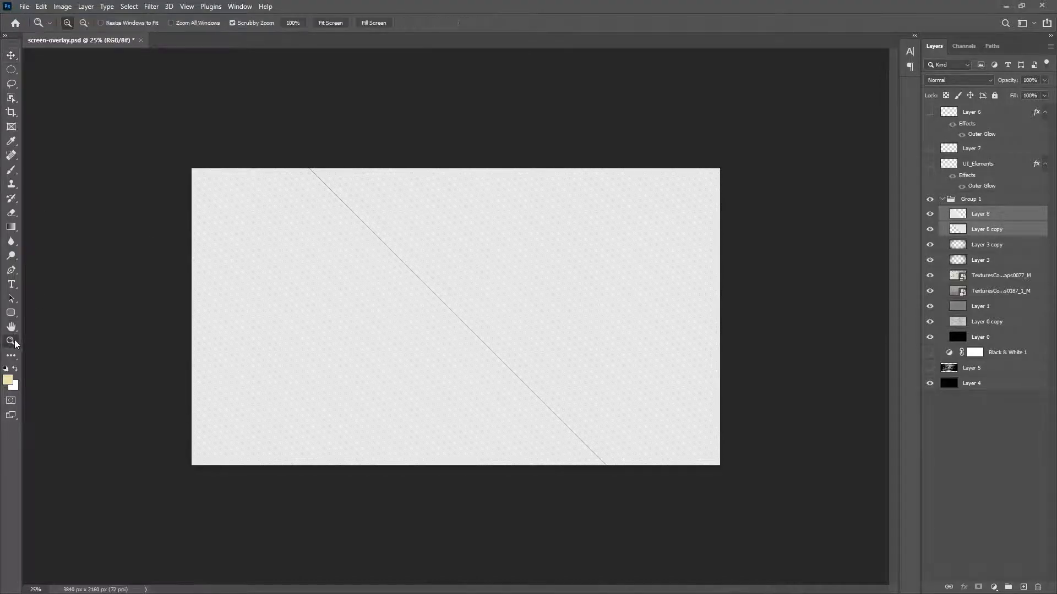
left_click(439, 300)
left_click(448, 304)
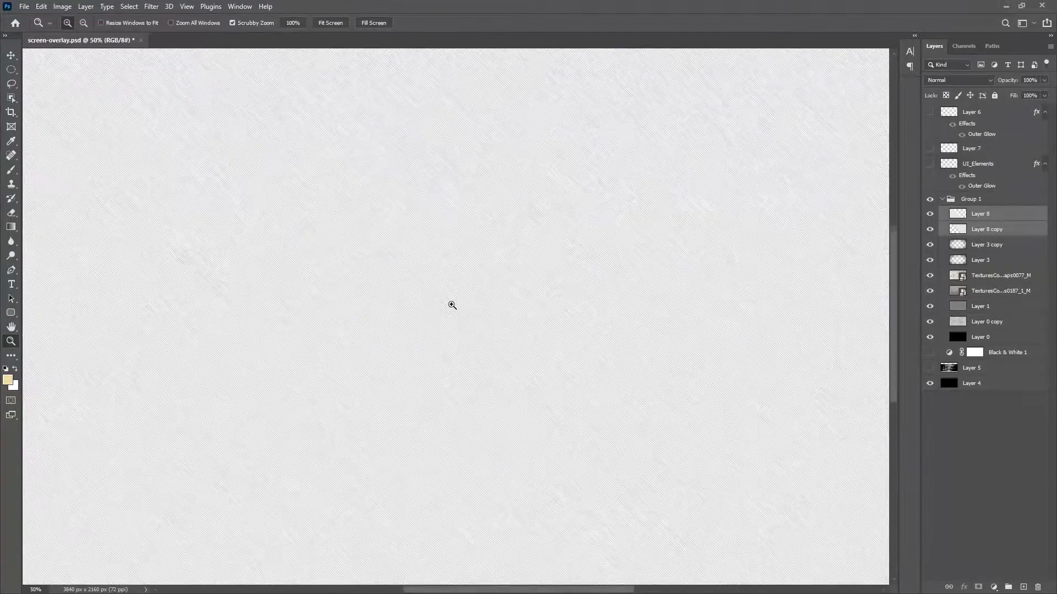
left_click(452, 305)
left_click(452, 305)
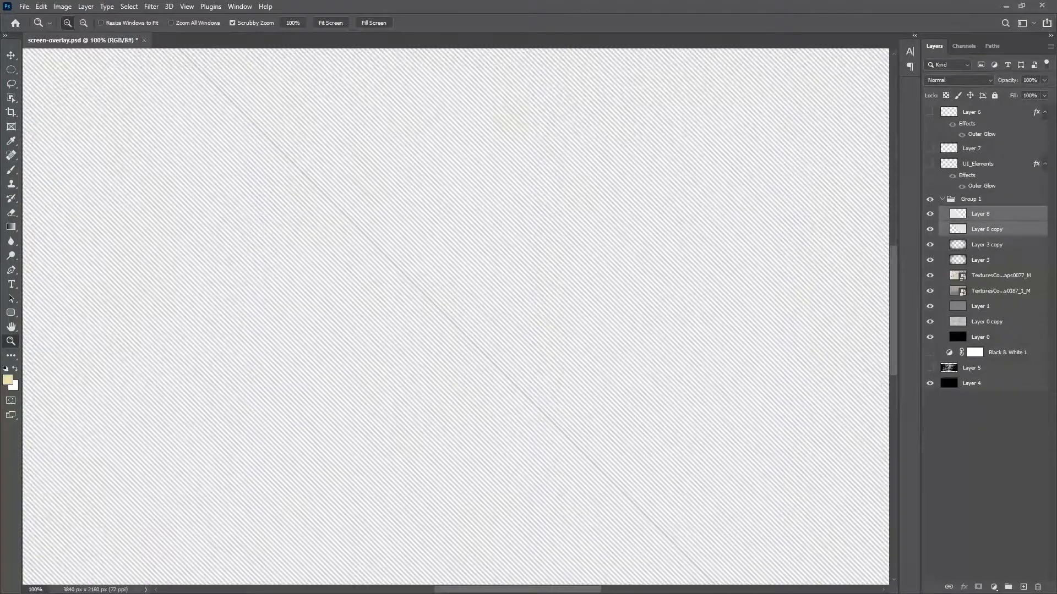
left_click(10, 55)
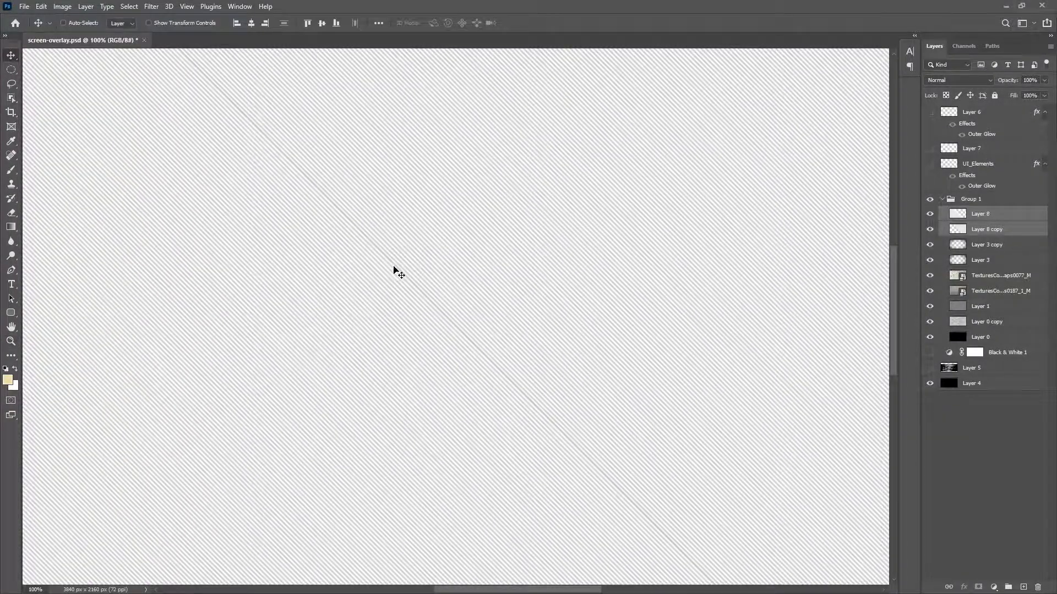
double_click(10, 328)
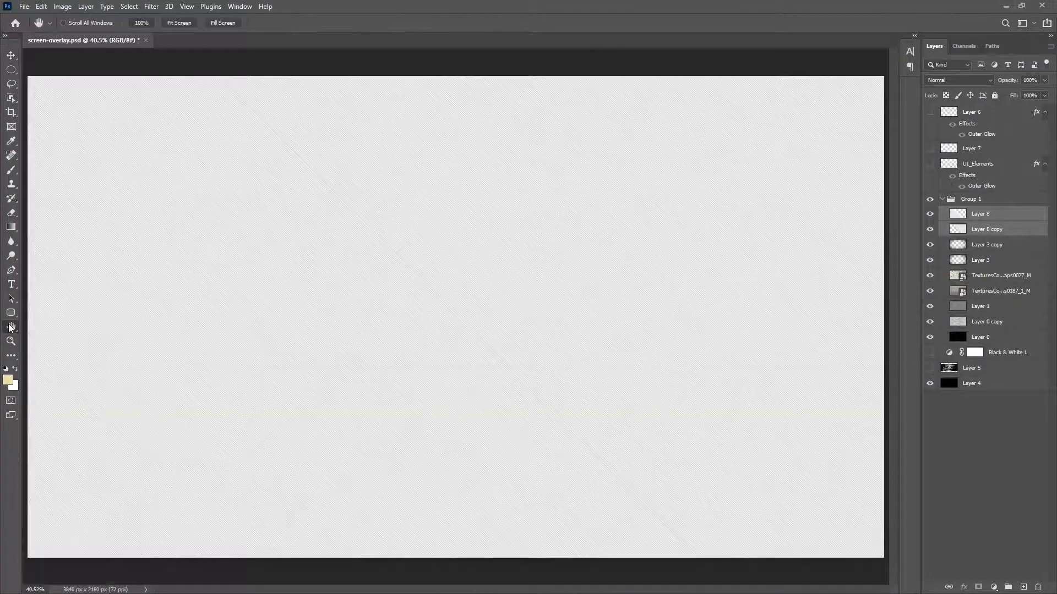
- Move Layer 8 copy above Layer 8 and merge the two line-pattern layers into one
left_click(995, 231)
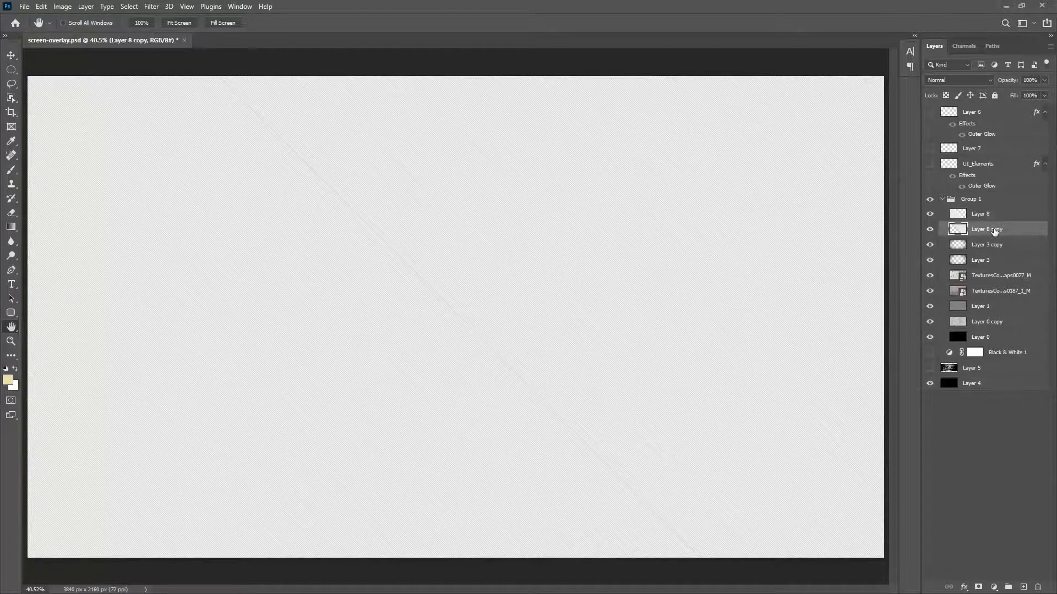
left_click_drag(995, 231, 987, 209)
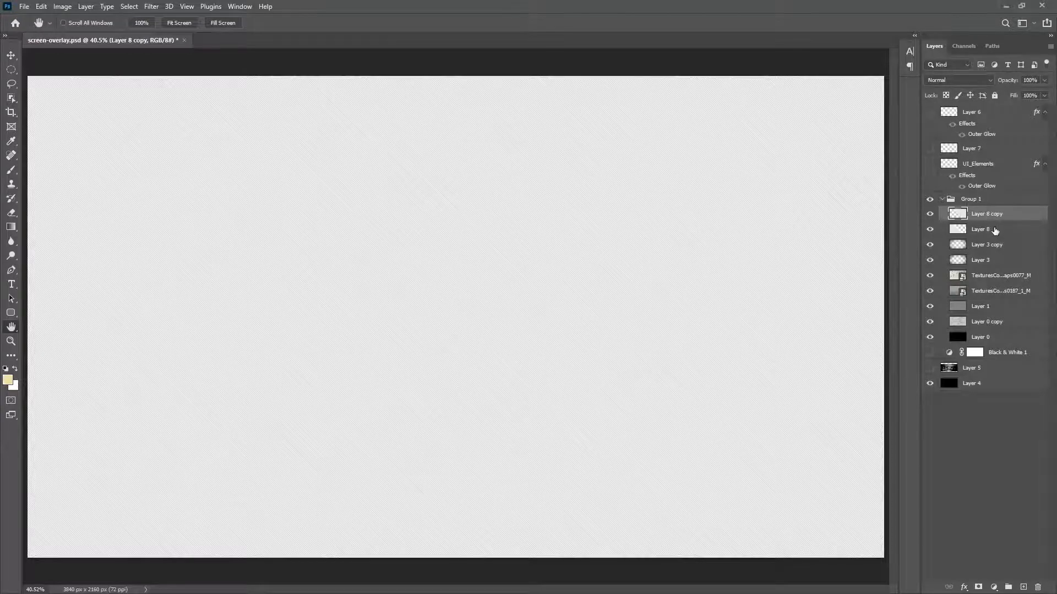
left_click(992, 231, "ctrl")
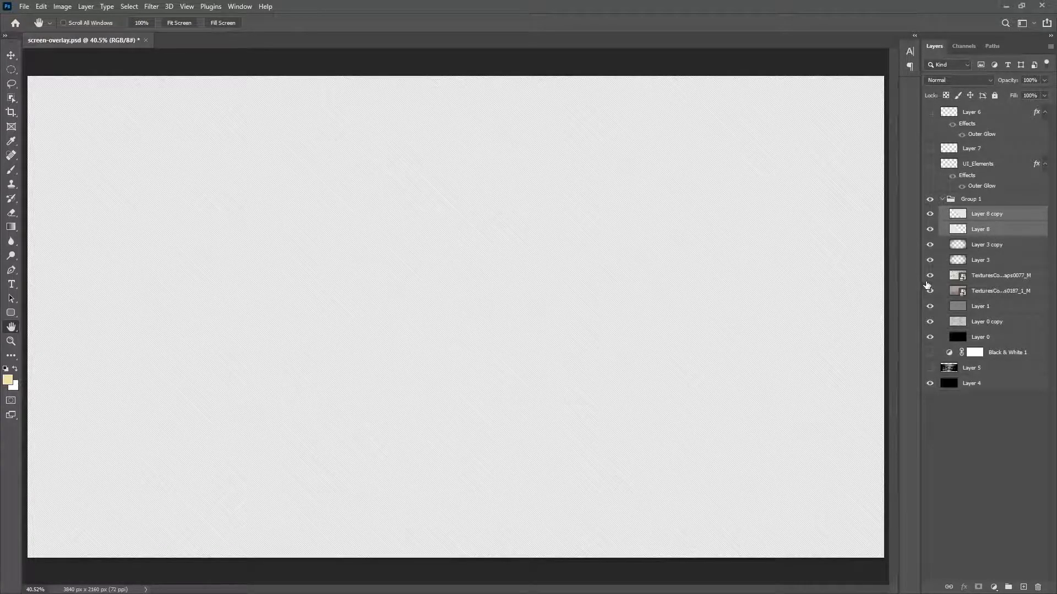
right_click(1013, 228)
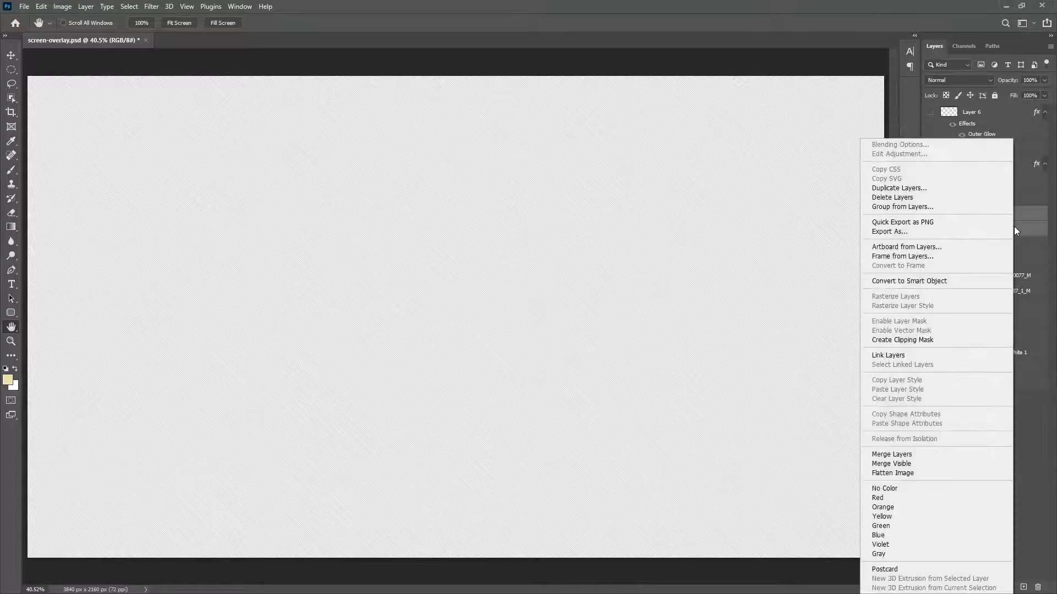
left_click(911, 454)
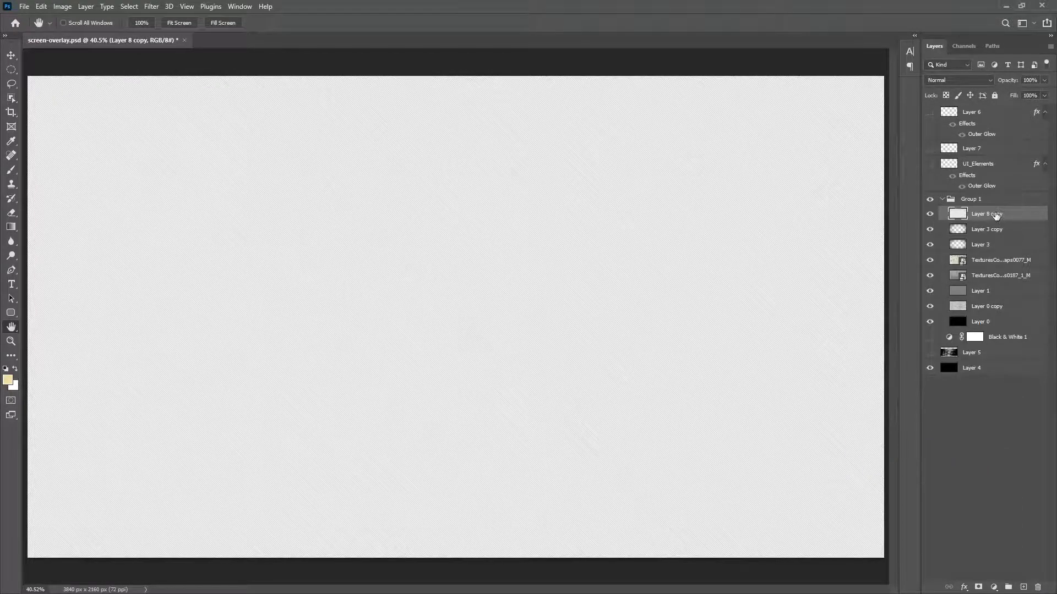
- Set the merged line layer's blend mode to Multiply, comparing it with other modes up close over the texture
left_click(952, 81)
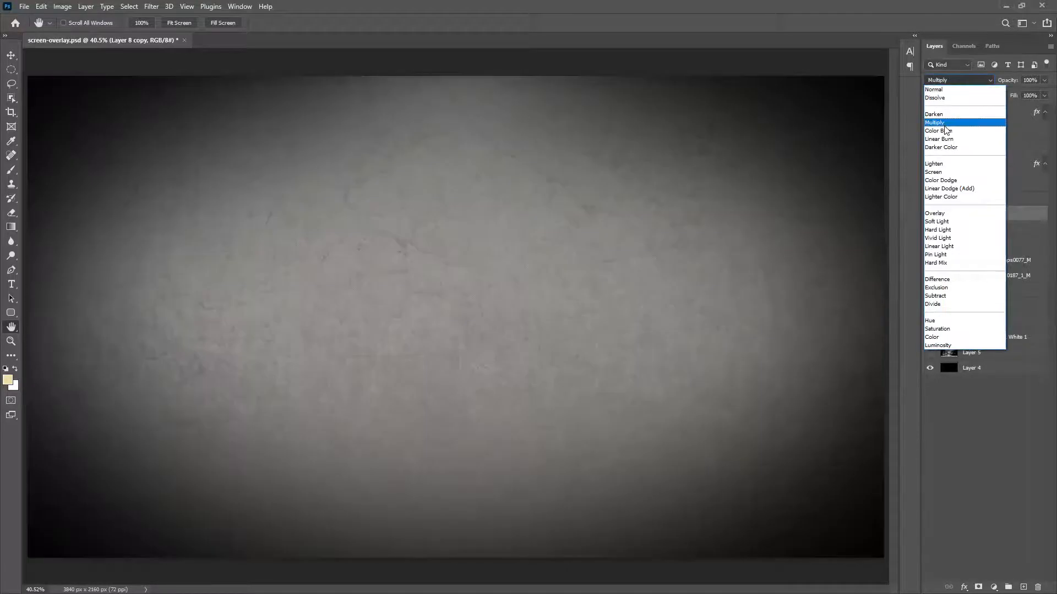
left_click(944, 126)
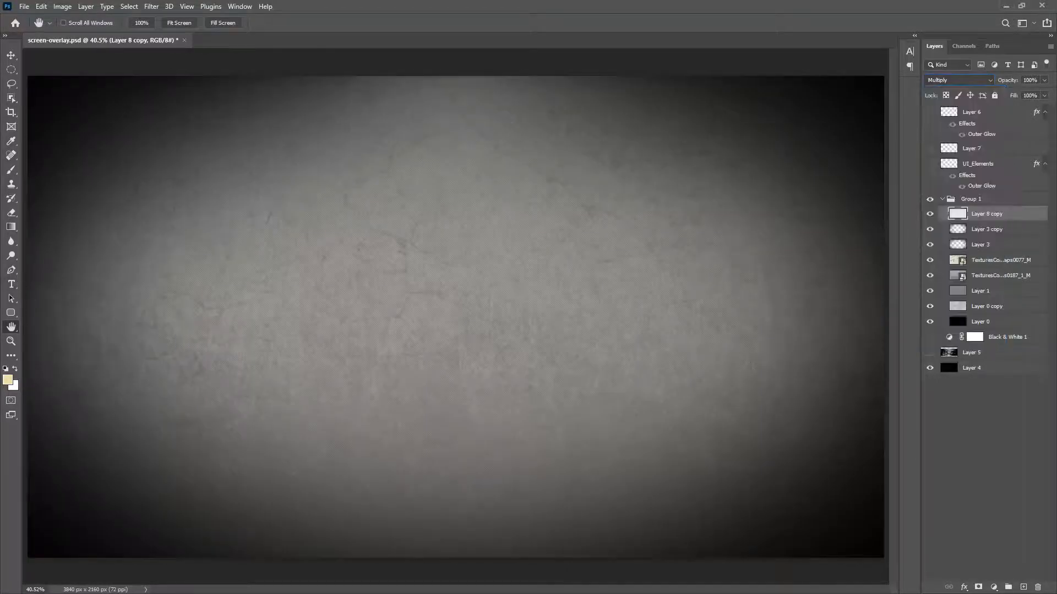
left_click(10, 342)
left_click(460, 292)
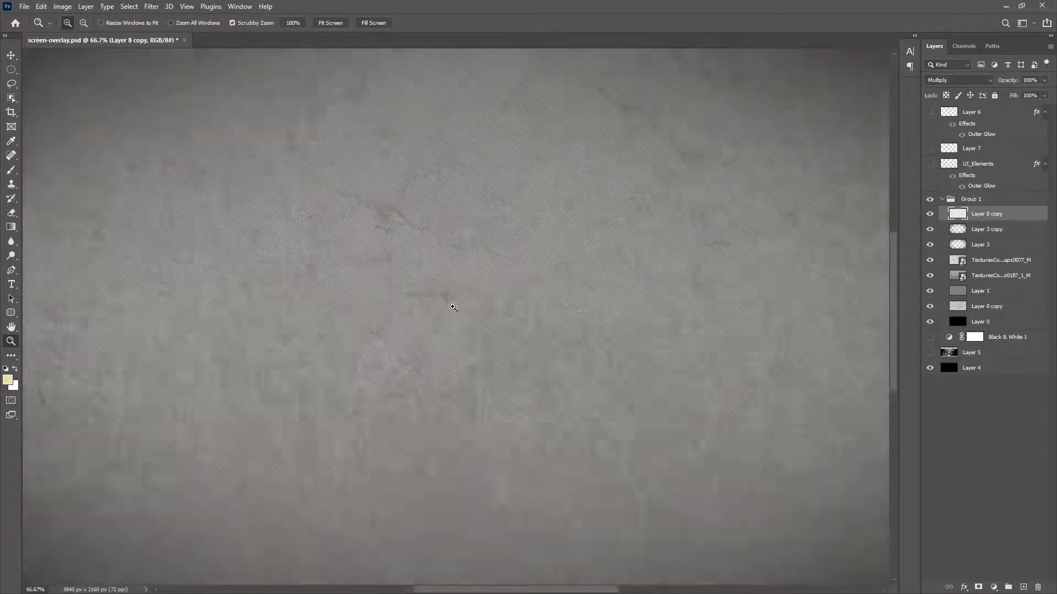
left_click(454, 304)
left_click(452, 307)
left_click(452, 308)
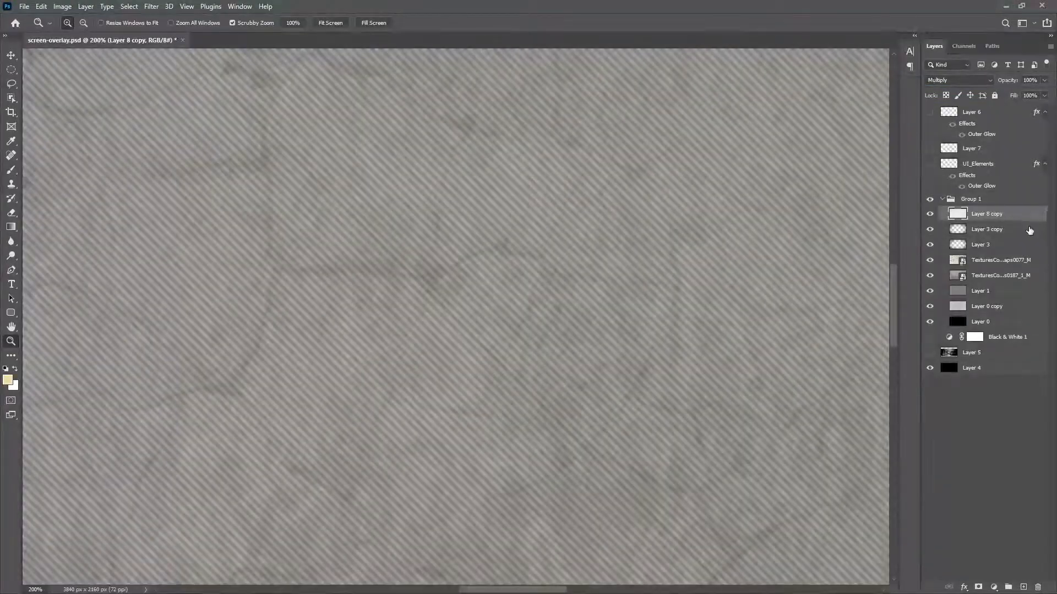
left_click(964, 80)
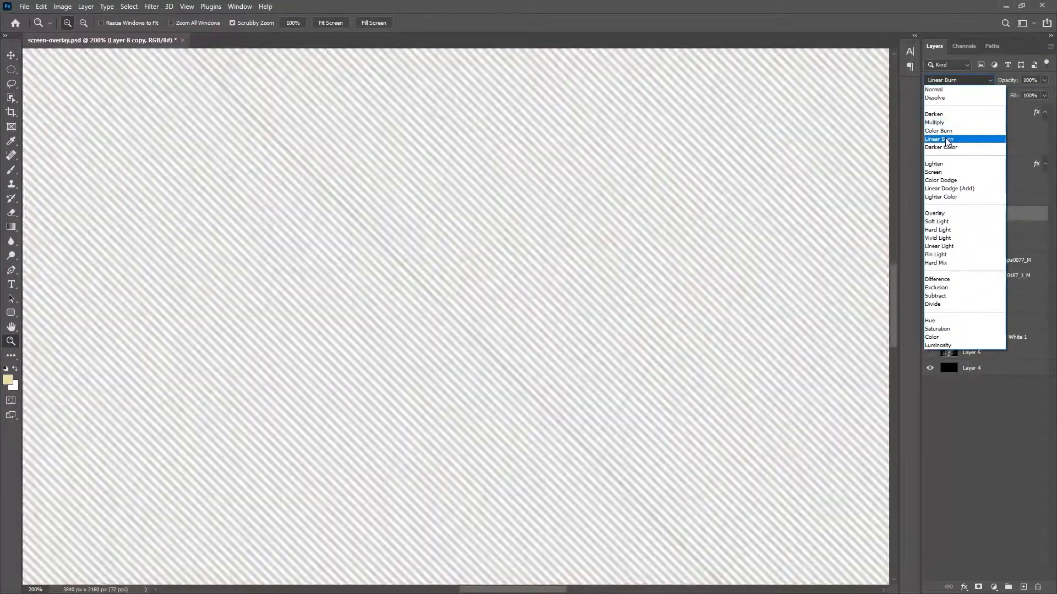
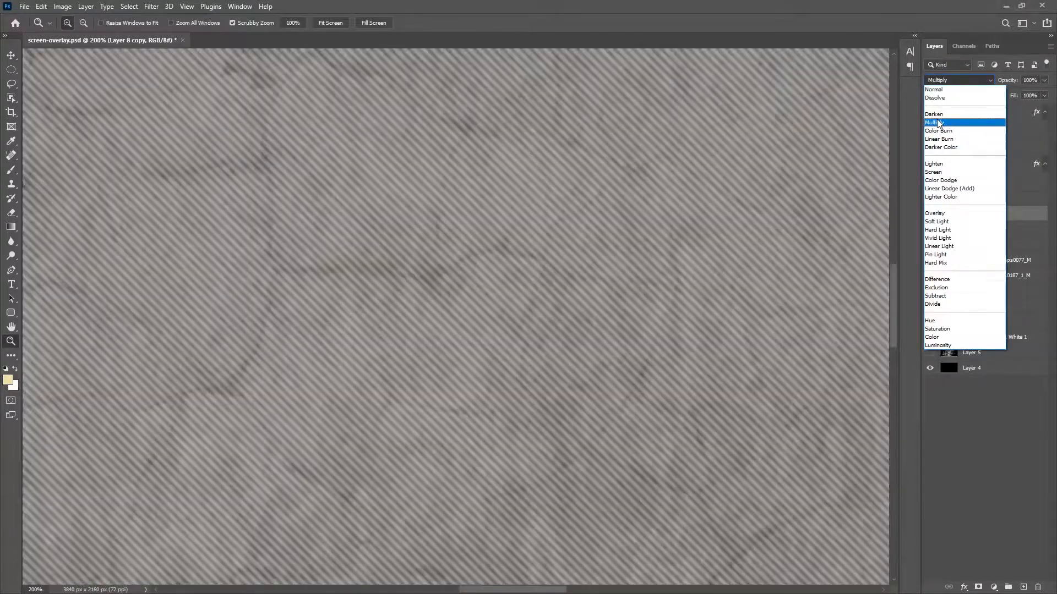
left_click(938, 122)
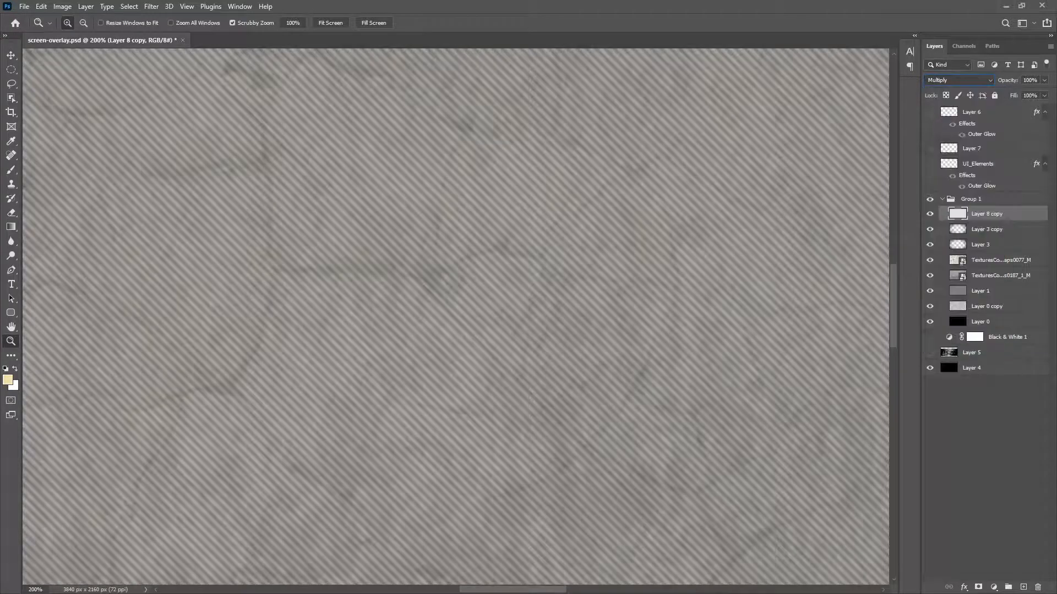
double_click(11, 327)
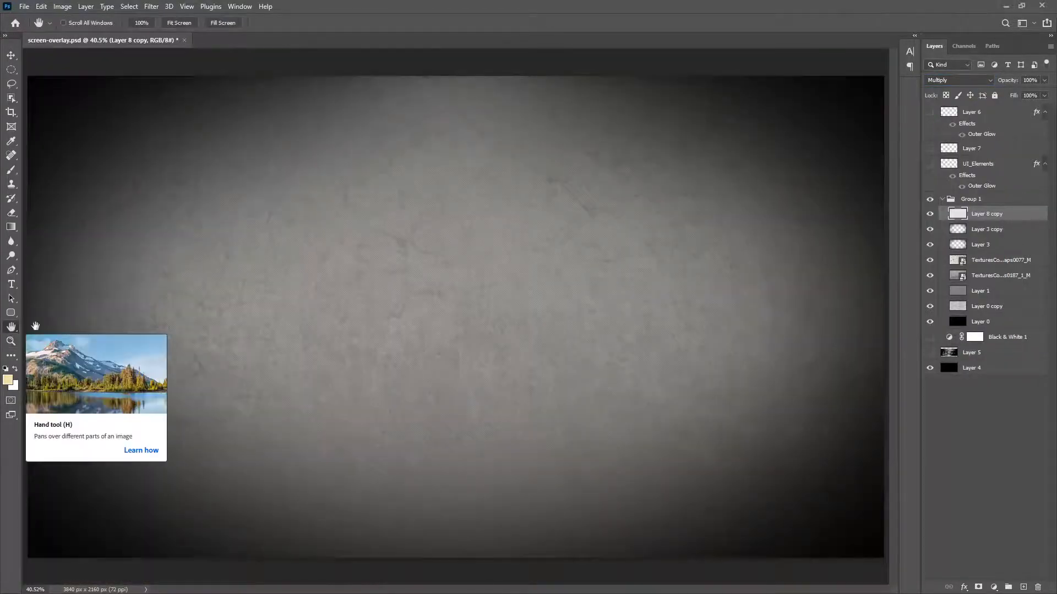
- Compare the overlay with and without the merged line layer, and lower that layer's opacity to 40%
left_click(929, 214)
left_click(929, 214)
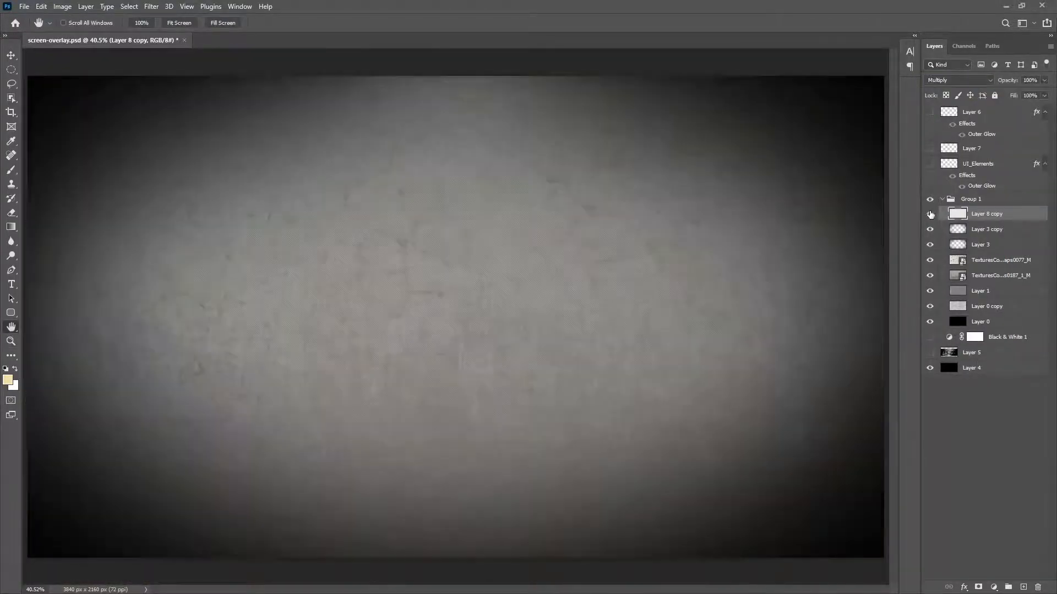
left_click(930, 214)
left_click(929, 213)
left_click_drag(1005, 82, 971, 81)
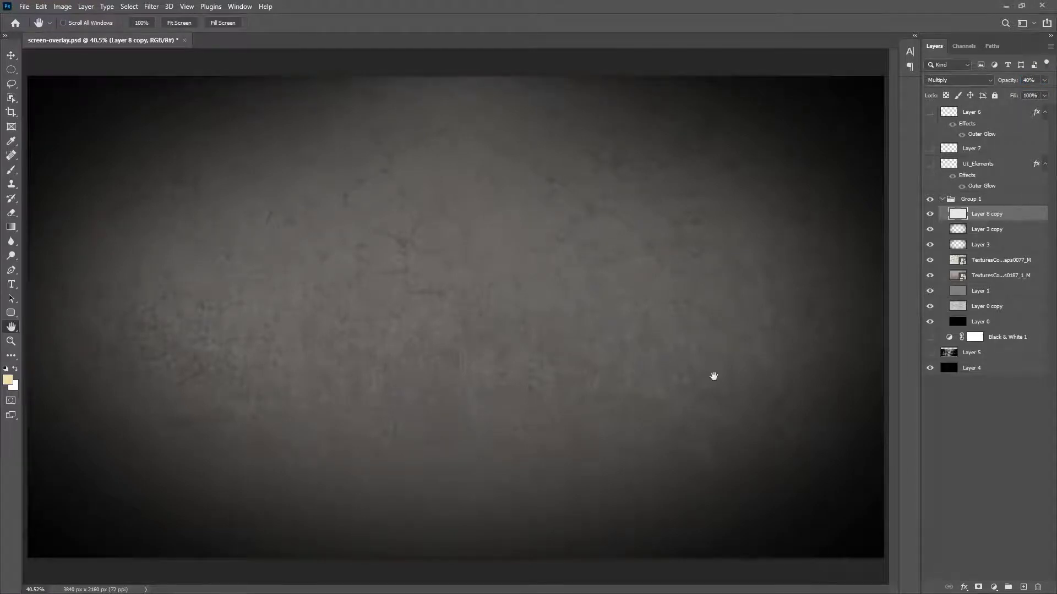
- Show the scene image in Layer 5 beneath the overlay and reduce the line layer's opacity to 34%
left_click(930, 352)
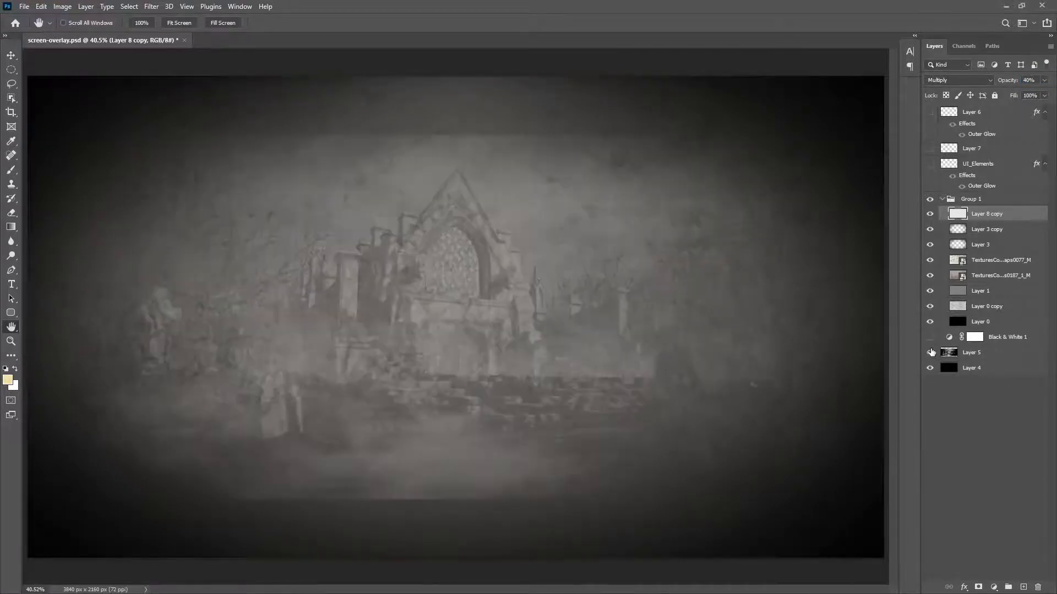
left_click(930, 338)
left_click(930, 338)
mouse_move(1001, 80)
left_mouse_down()
mouse_move(985, 80)
mouse_move(1002, 79)
left_mouse_up()
- Try Color Dodge on the merged line layer, and change its blend mode to Darker Color
left_click(958, 80)
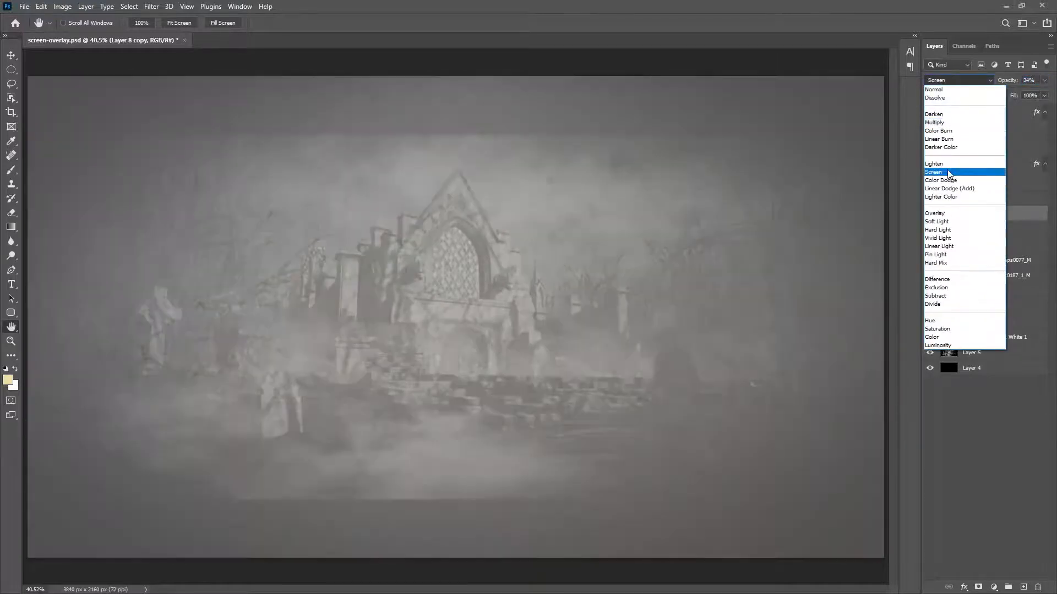
left_click(942, 180)
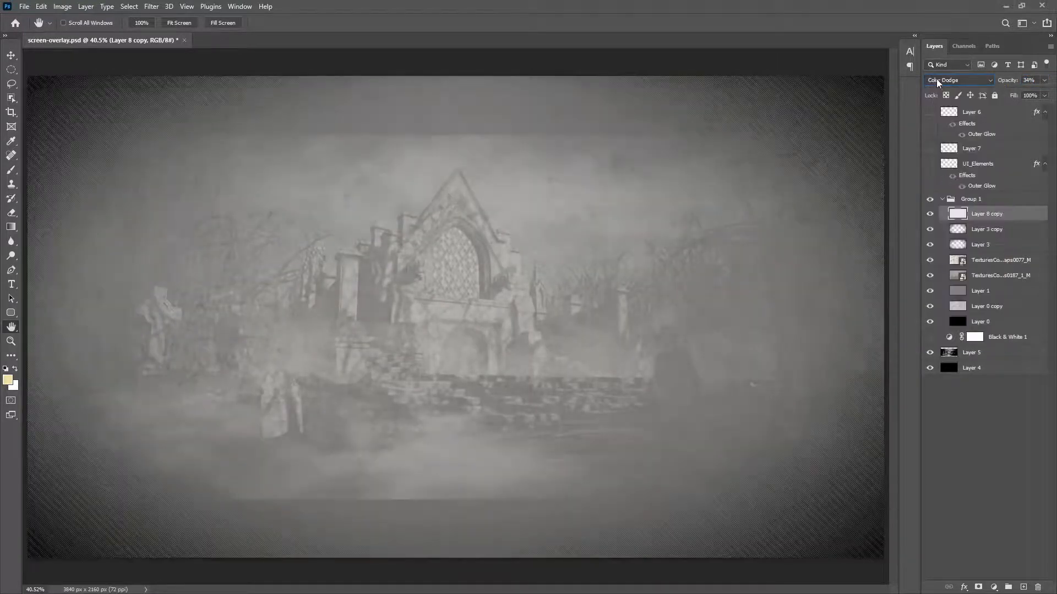
left_click(939, 82)
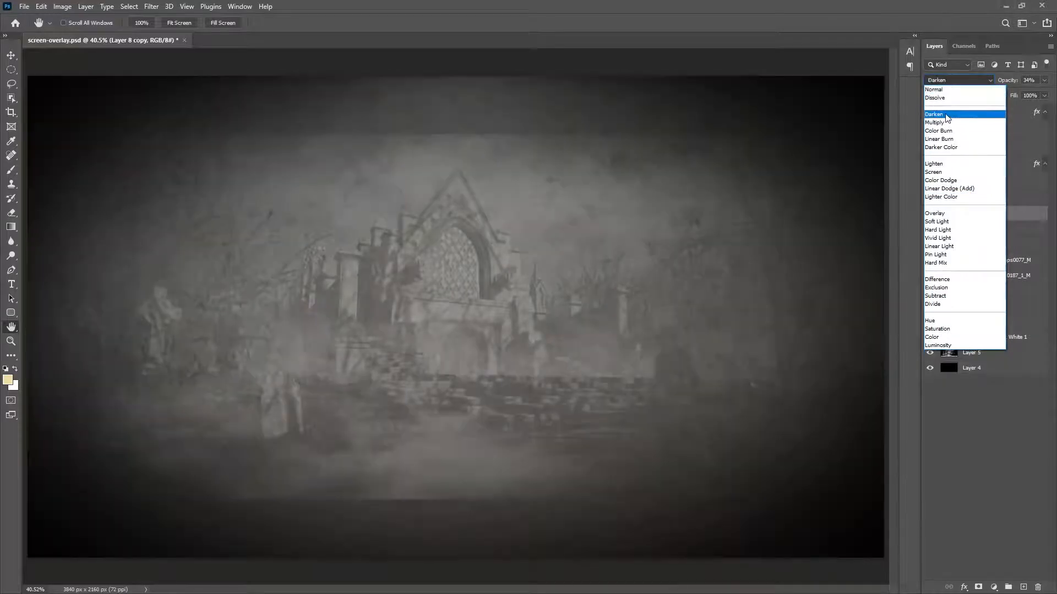
left_click(941, 146)
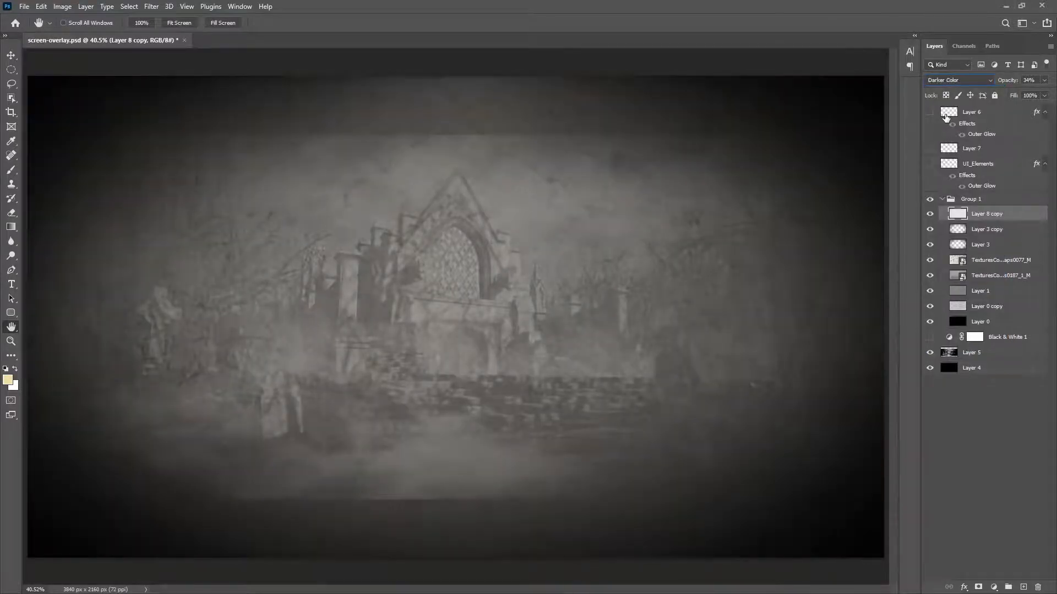
- Try other blend modes on the merged line layer, including Lighter Color, Overlay, Vivid Light, Pin Light, Exclusion and Subtract
key("Down")
key("Down")
key("Down")
key("Down")
key("Down")
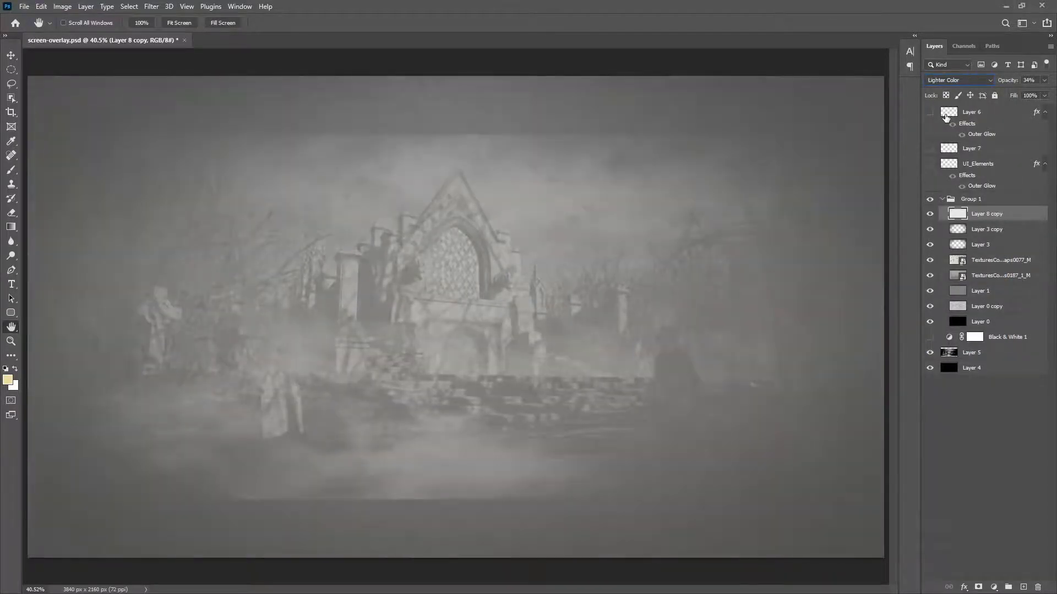
key("Down")
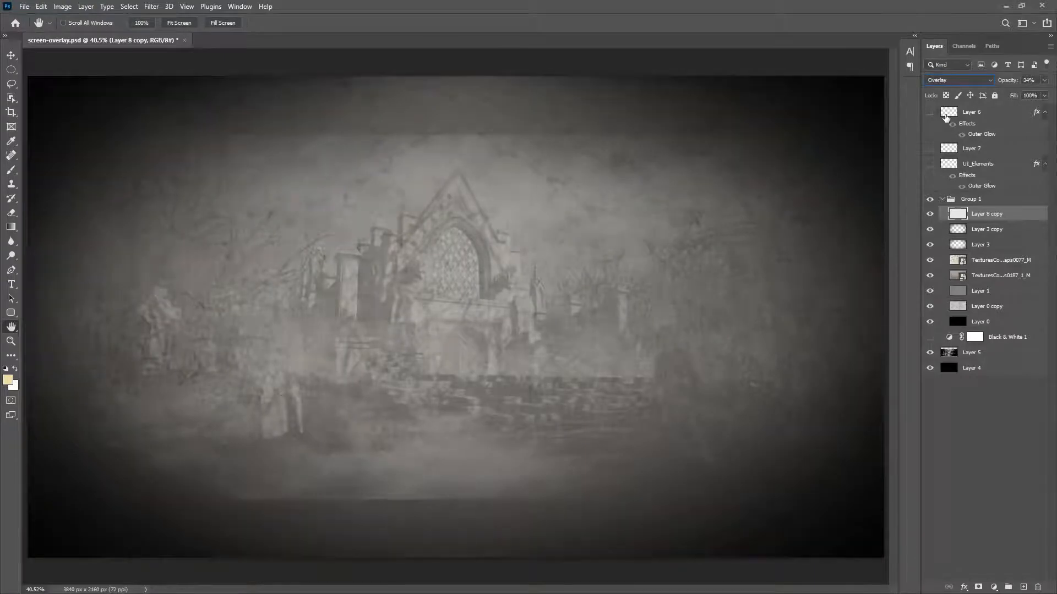
key("Down")
key("Down")
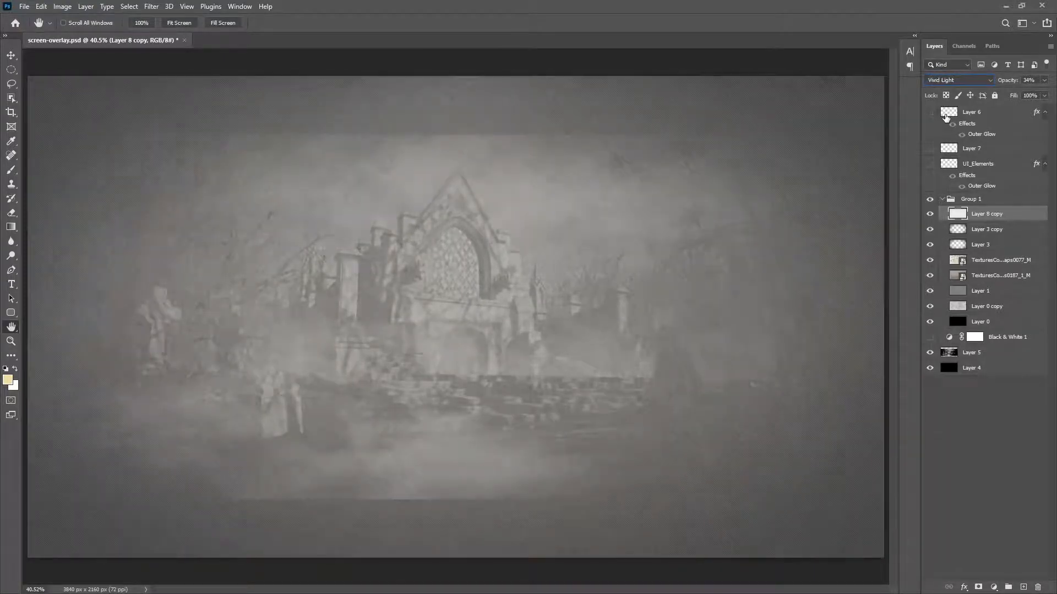
key("Up")
key("Down")
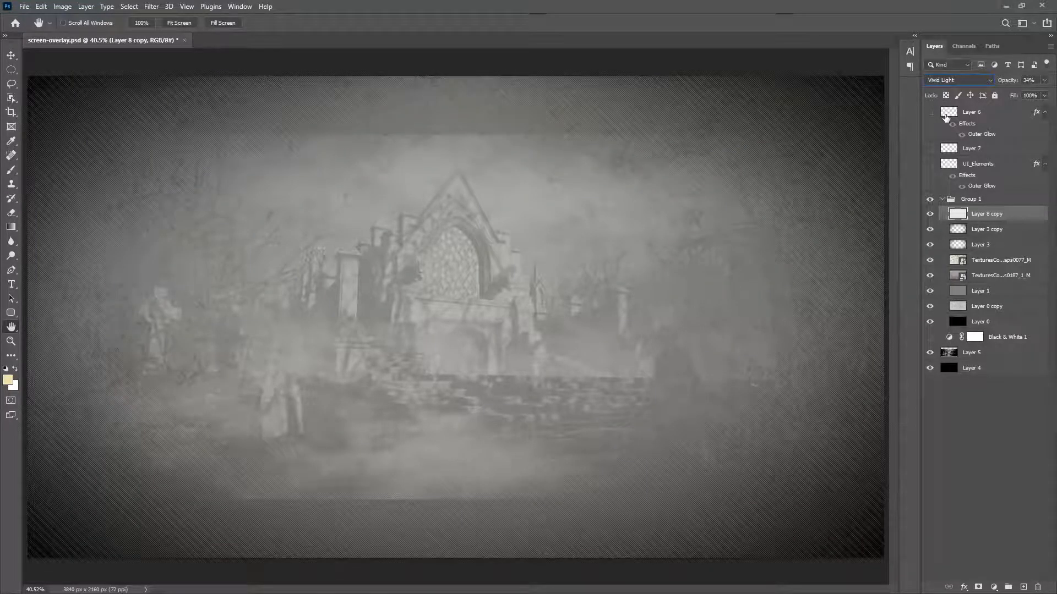
key("Down")
key("Down")
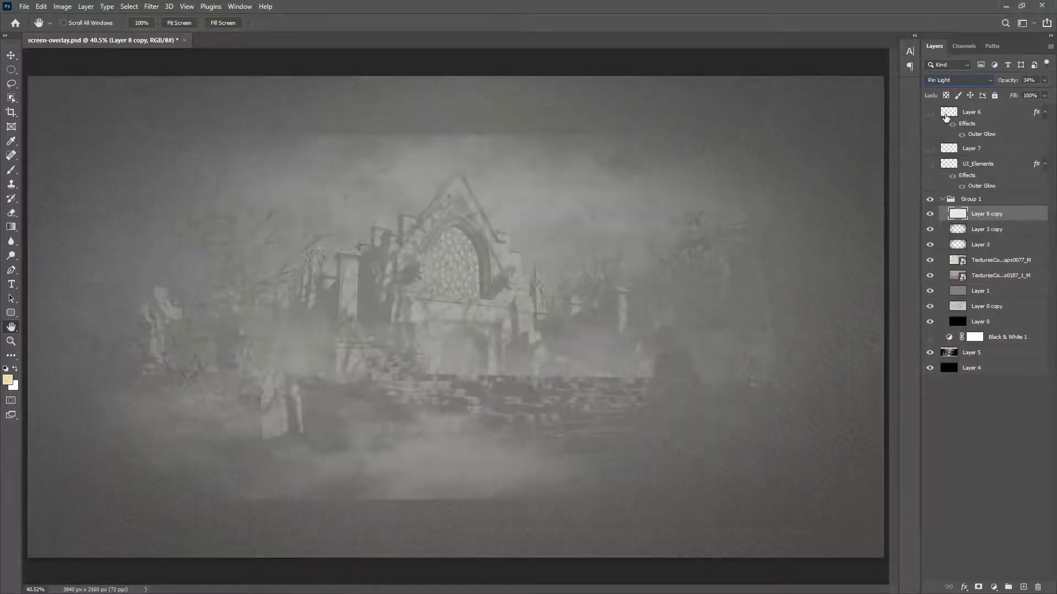
key("Down")
key("Down")
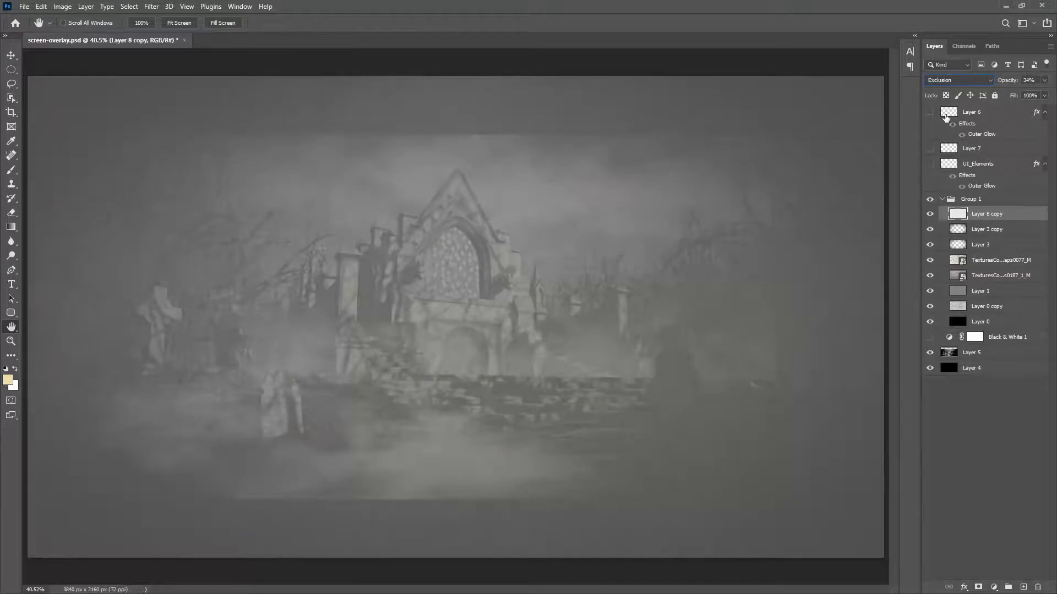
key("Down")
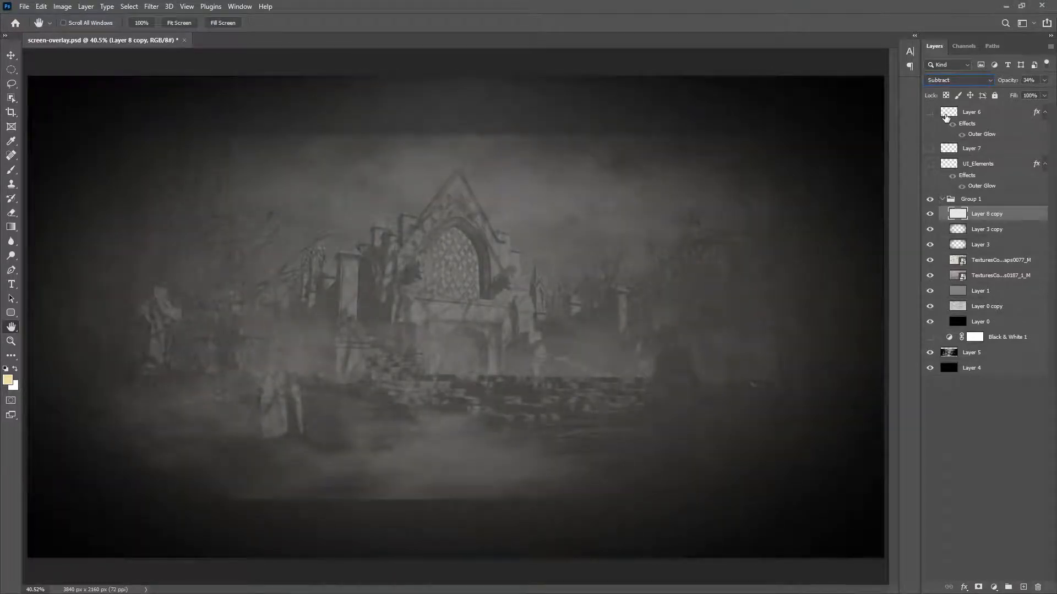
- Set the merged line layer's blend mode to Multiply and move it beneath Layer 0 copy, just above Layer 0
left_click(995, 354)
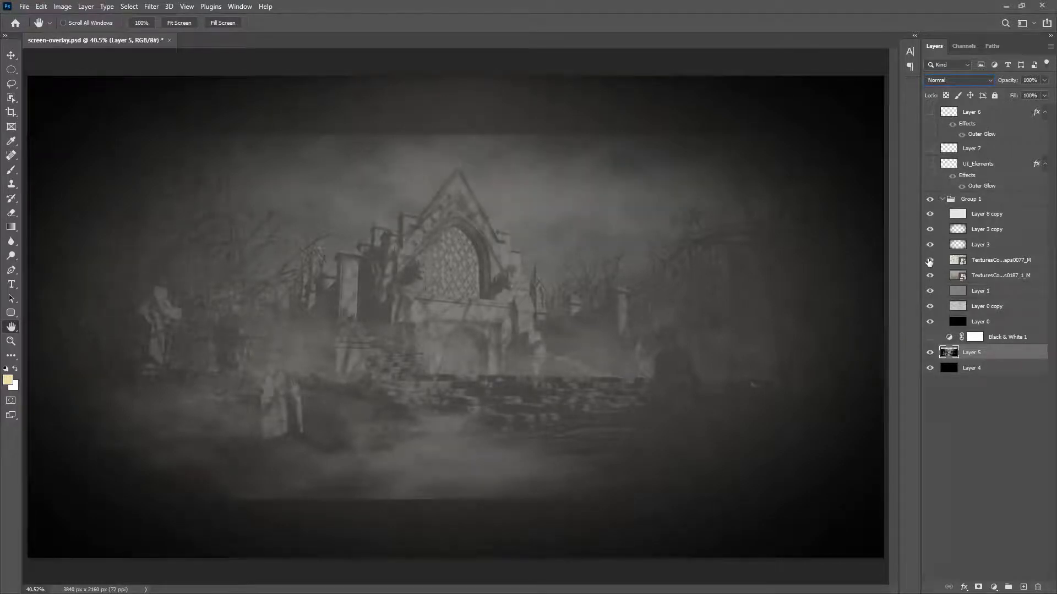
left_click(971, 265)
left_click(990, 216)
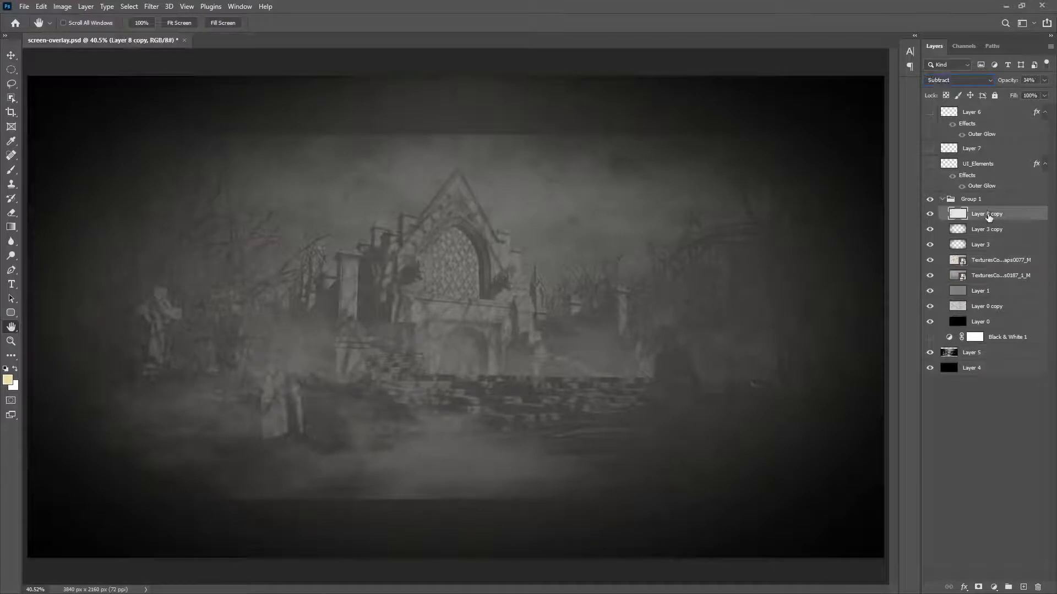
left_click(951, 81)
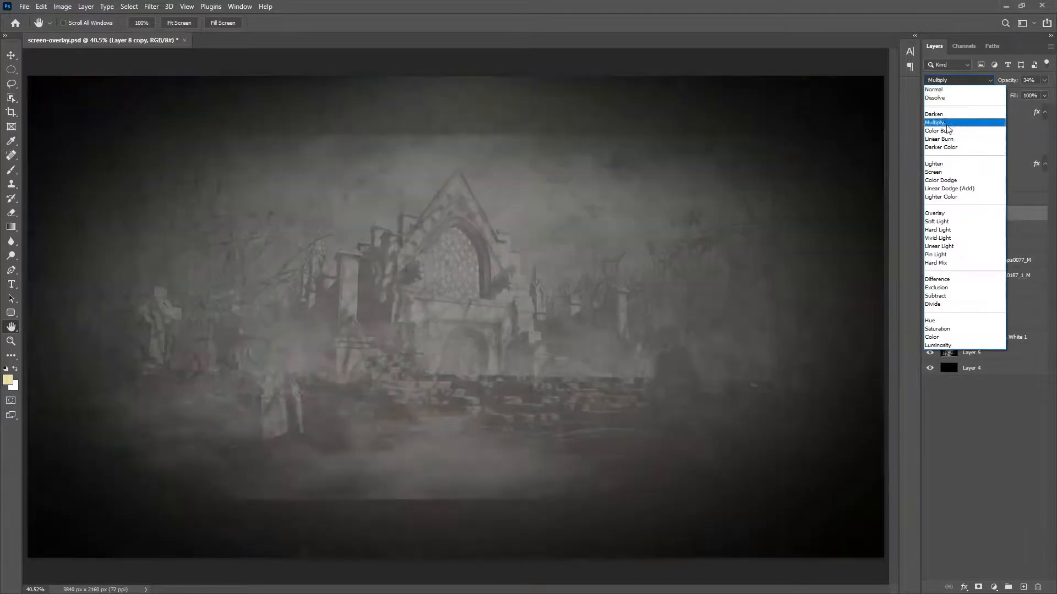
left_click(945, 125)
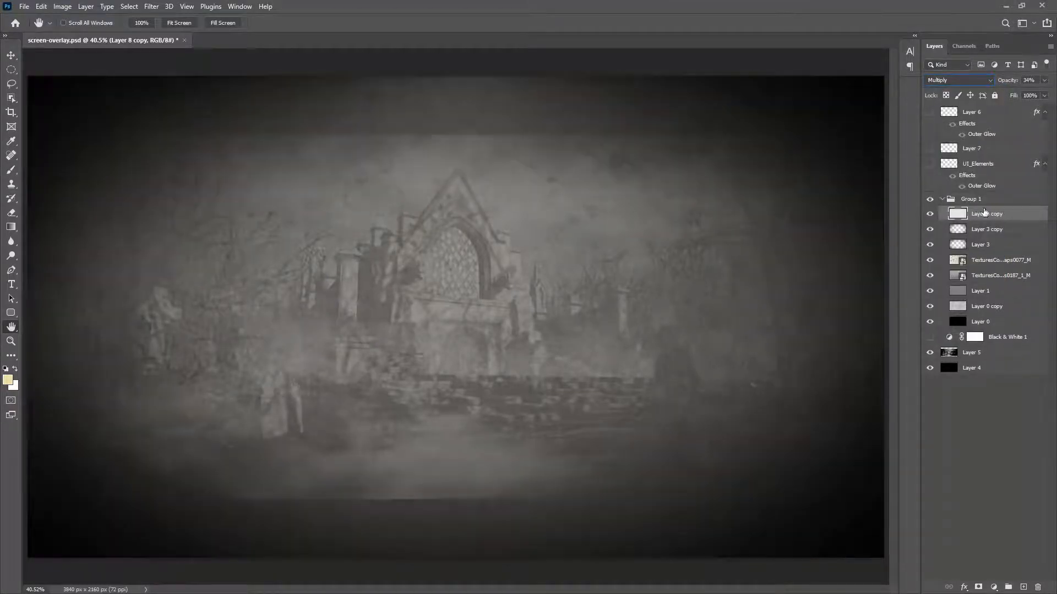
left_click_drag(984, 213, 978, 315)
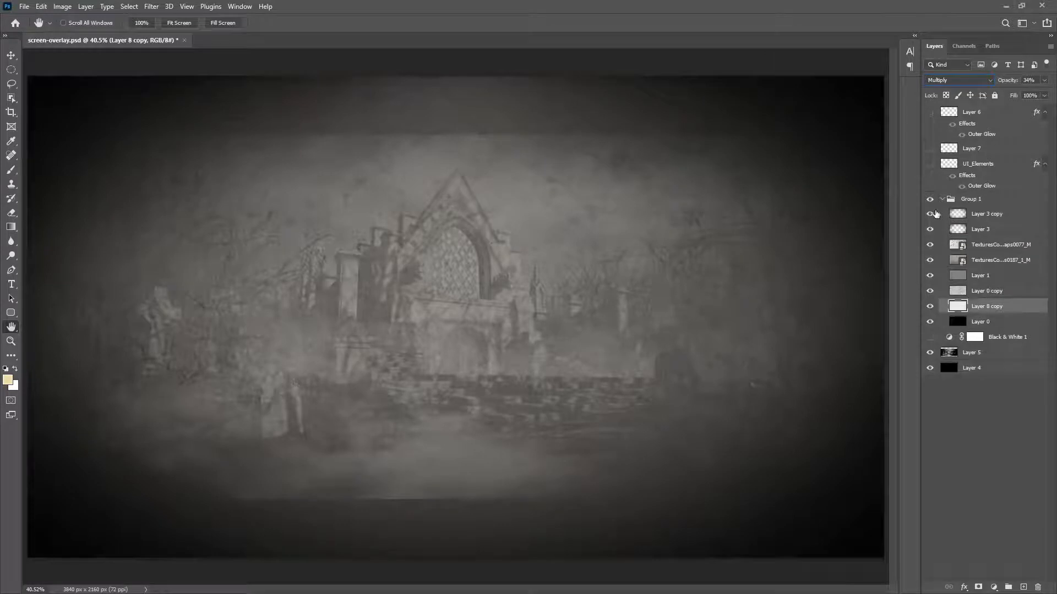
- Lower the opacity of the TexturesCom_Grungemaps0187_1_M texture layer to 38%
left_click(989, 244)
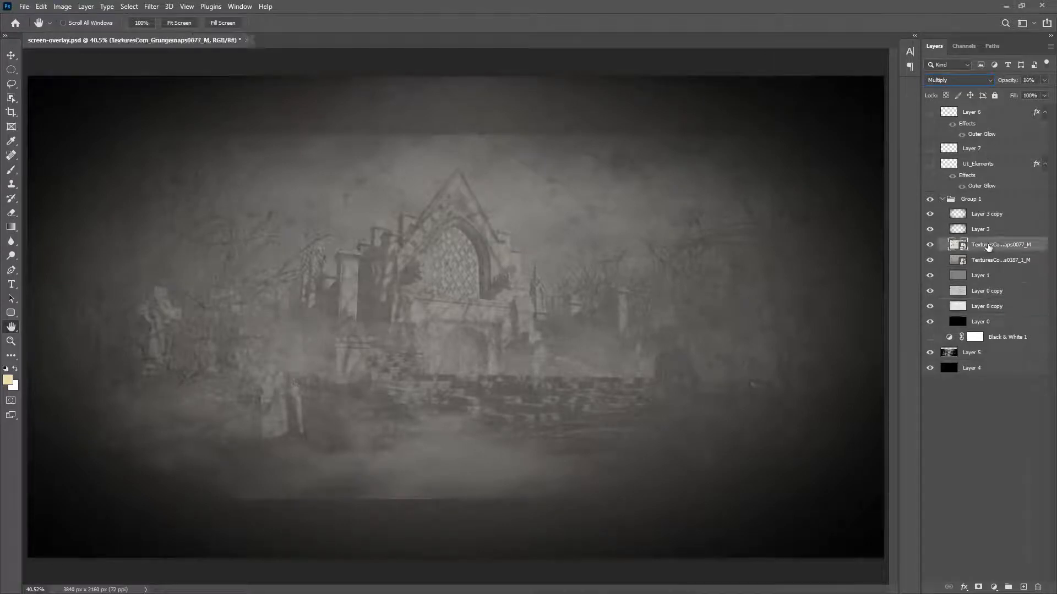
left_click(986, 232)
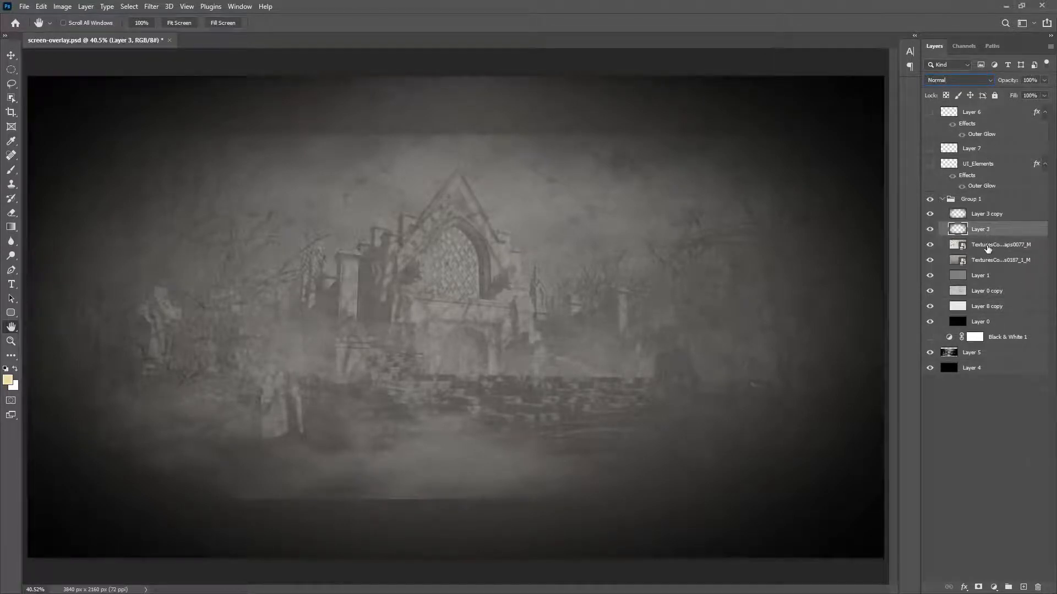
left_click(988, 247)
left_click(990, 261)
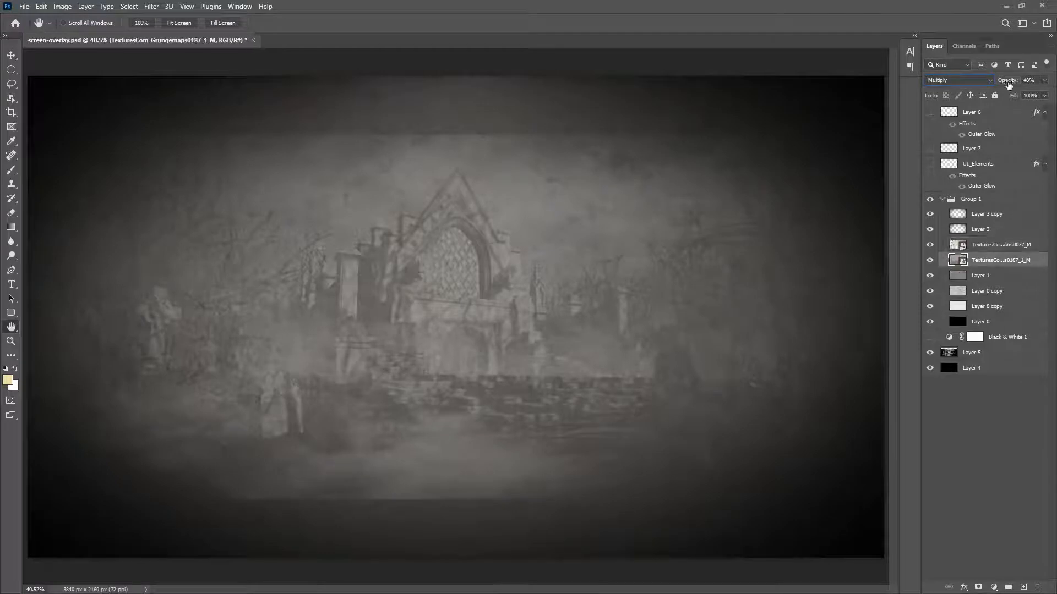
left_click_drag(1011, 81, 998, 82)
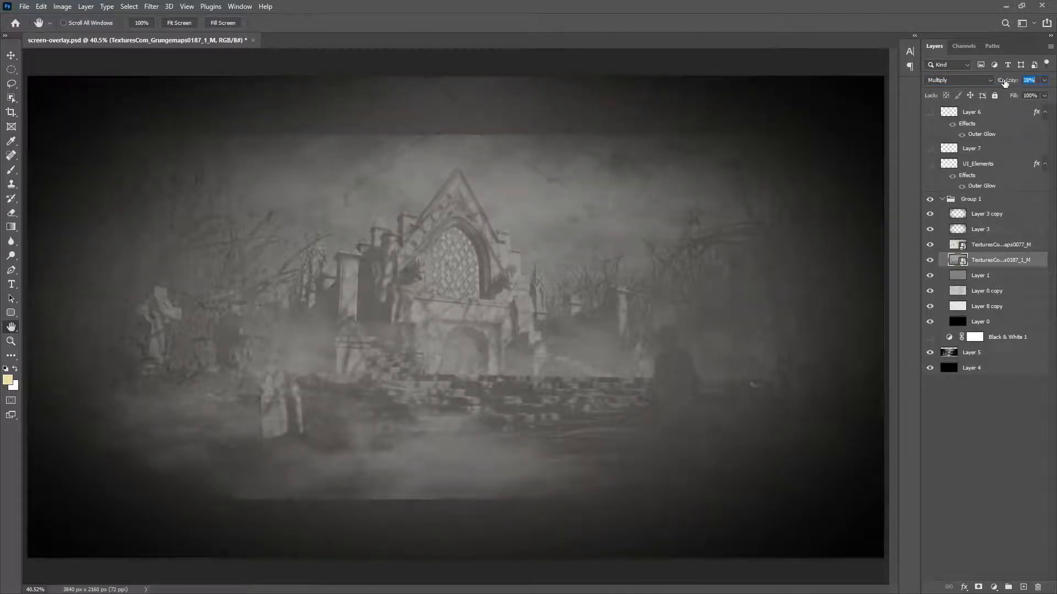
- Lower Layer 1's opacity to 16% and keep its blend mode at Normal
left_click(982, 273)
mouse_move(1007, 82)
left_mouse_down()
mouse_move(1016, 81)
mouse_move(991, 83)
mouse_move(1004, 82)
left_mouse_up()
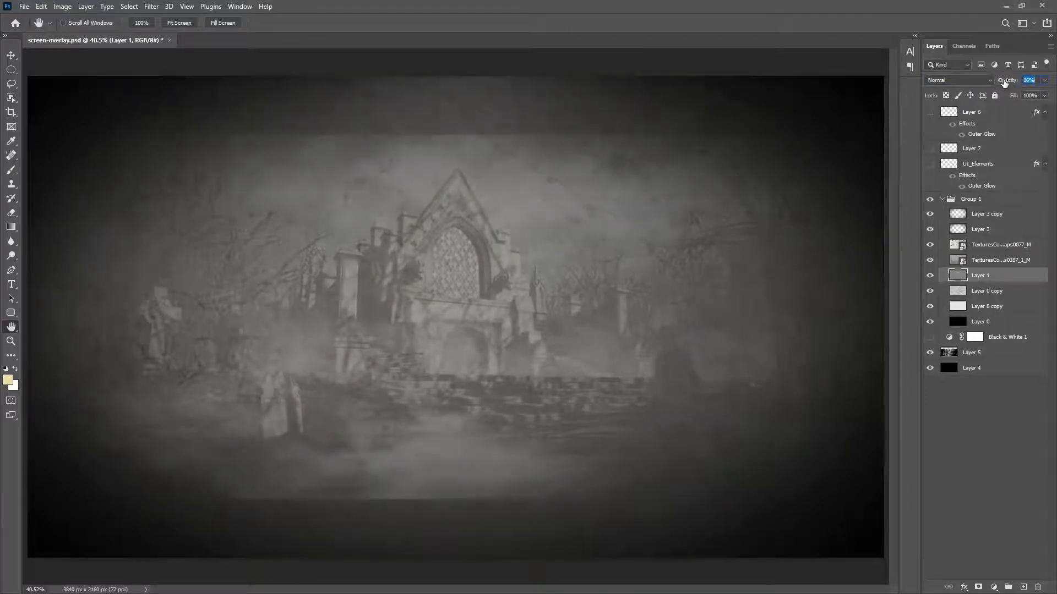
left_click(986, 80)
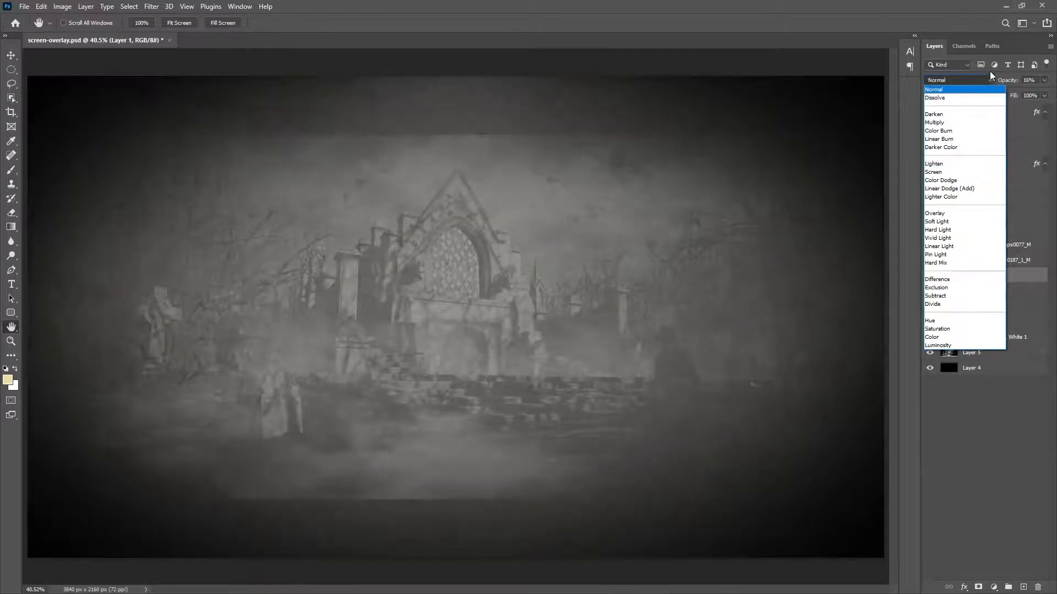
left_click(1009, 348)
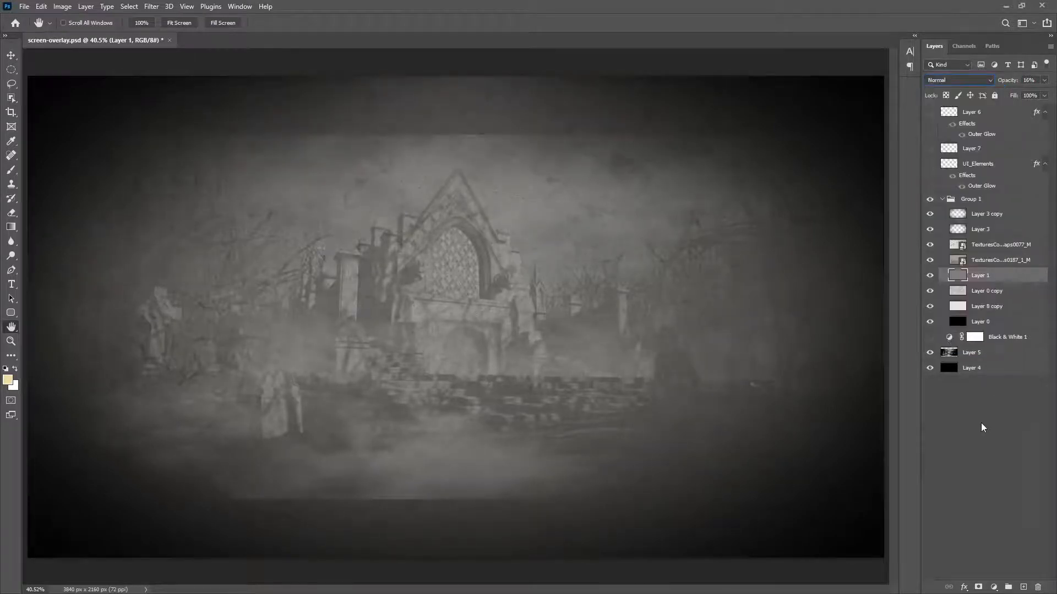
- Add a Brightness/Contrast adjustment layer at the top of Group 1 with the contrast raised to 43
left_click(975, 214)
left_click(972, 201)
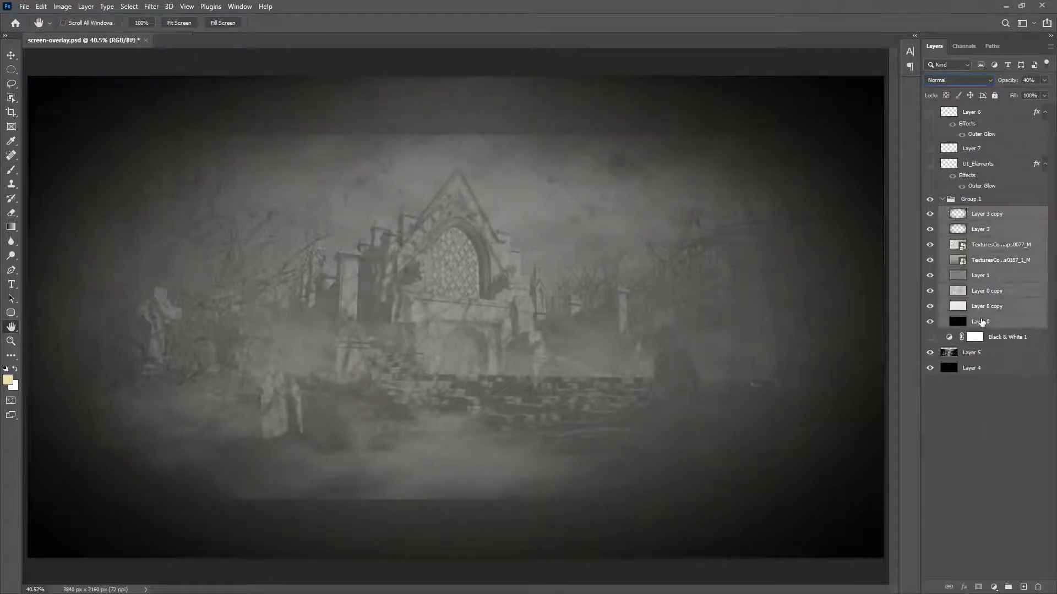
left_click(968, 201)
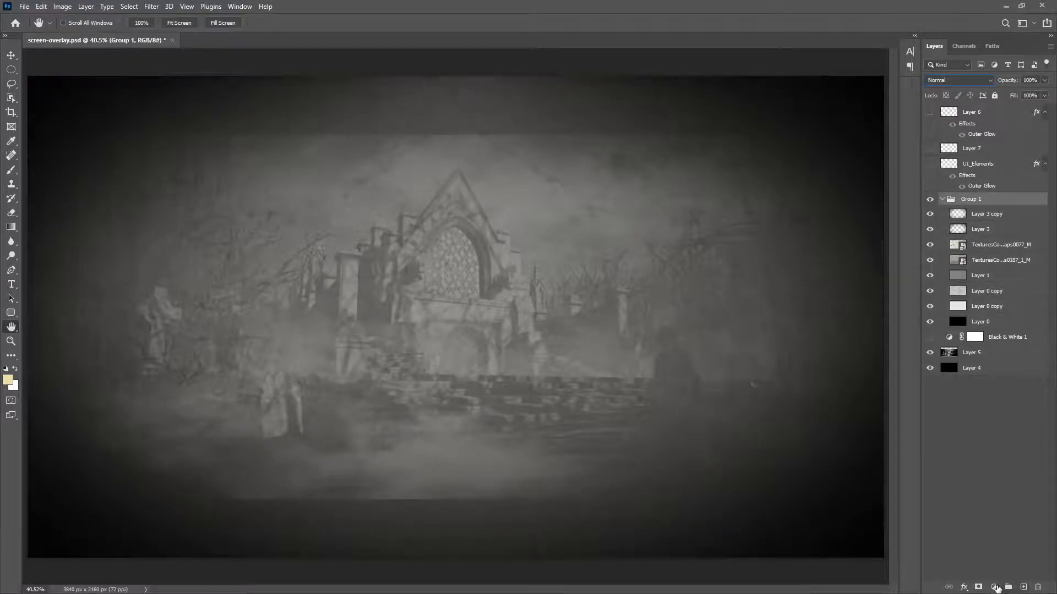
left_click(994, 587)
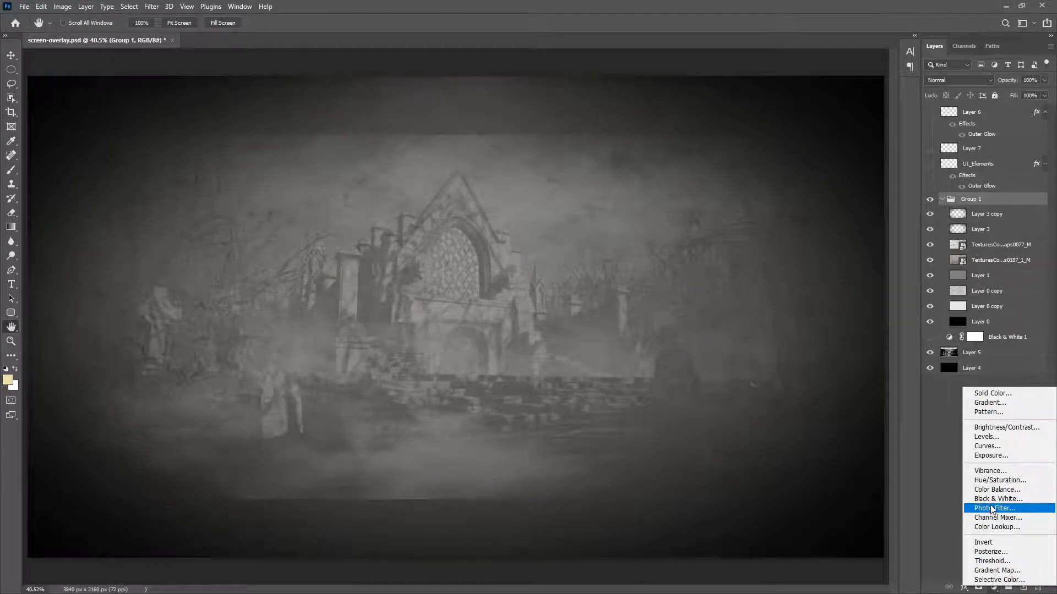
left_click(991, 428)
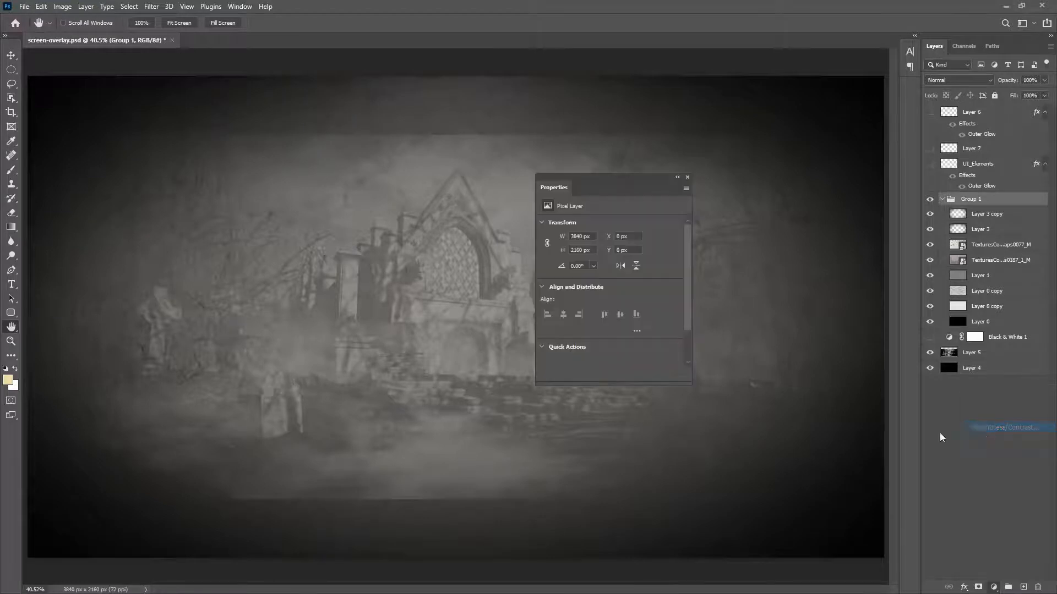
left_click_drag(609, 274, 632, 278)
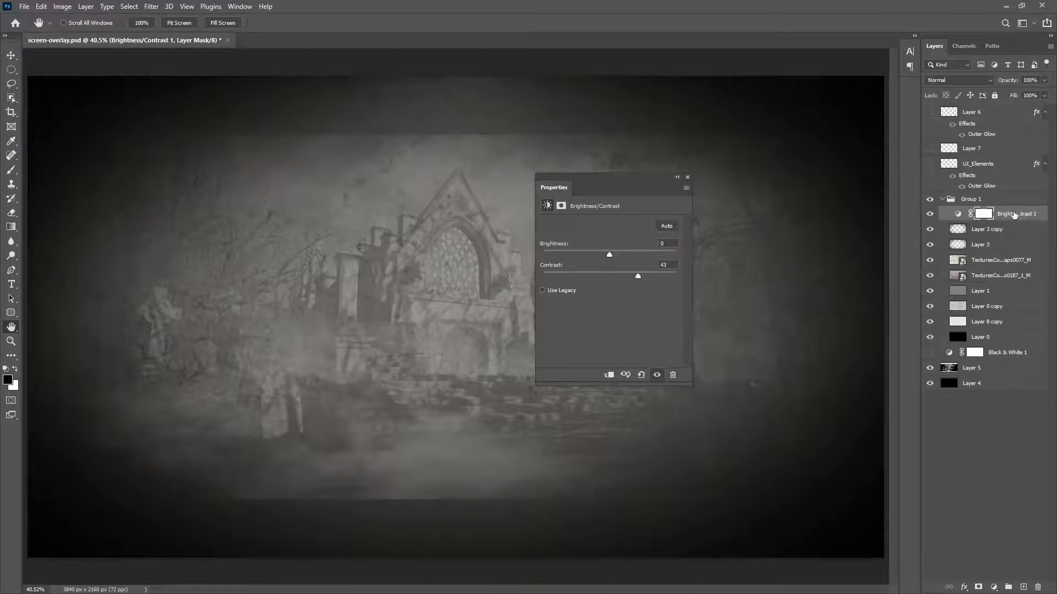
left_click(686, 177)
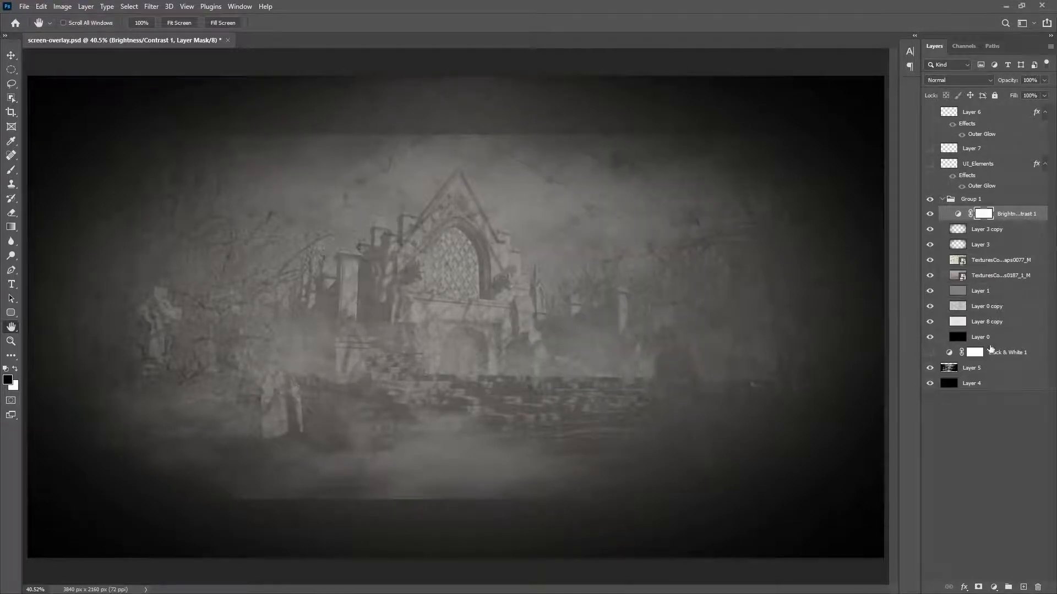
- Reduce the opacity of Group 1 and all the layers inside it to 55%
left_click(989, 338)
left_click(993, 202, "shift")
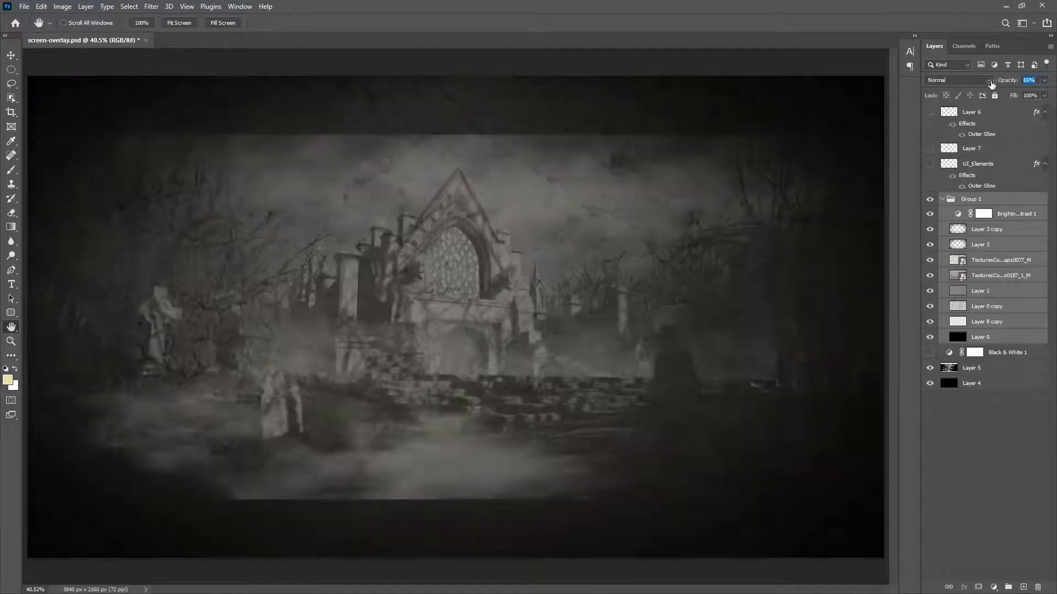
left_click_drag(997, 82, 1003, 83)
left_click_drag(1007, 82, 979, 87)
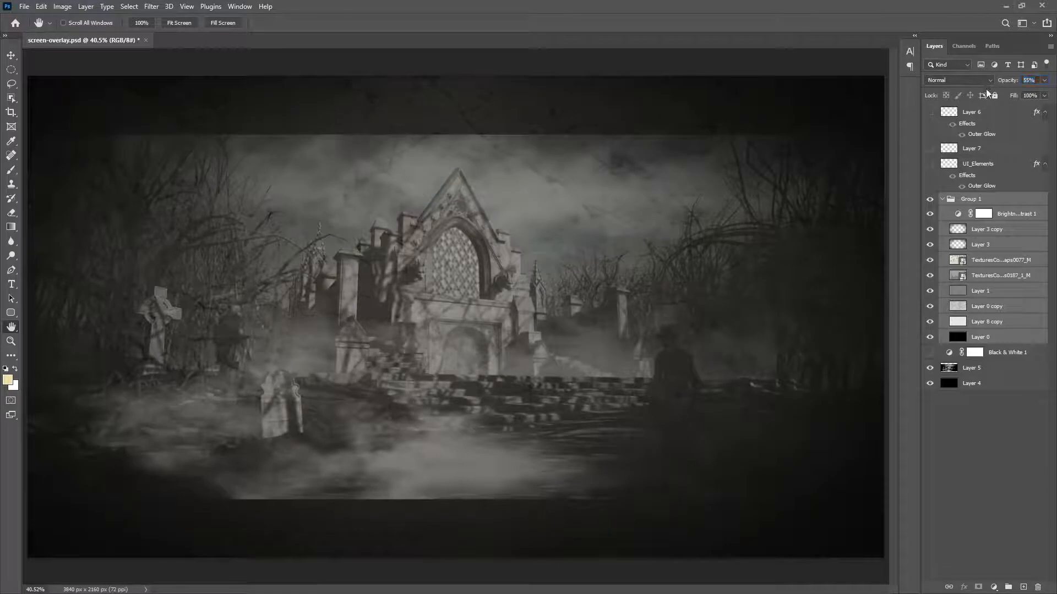
left_click(984, 212)
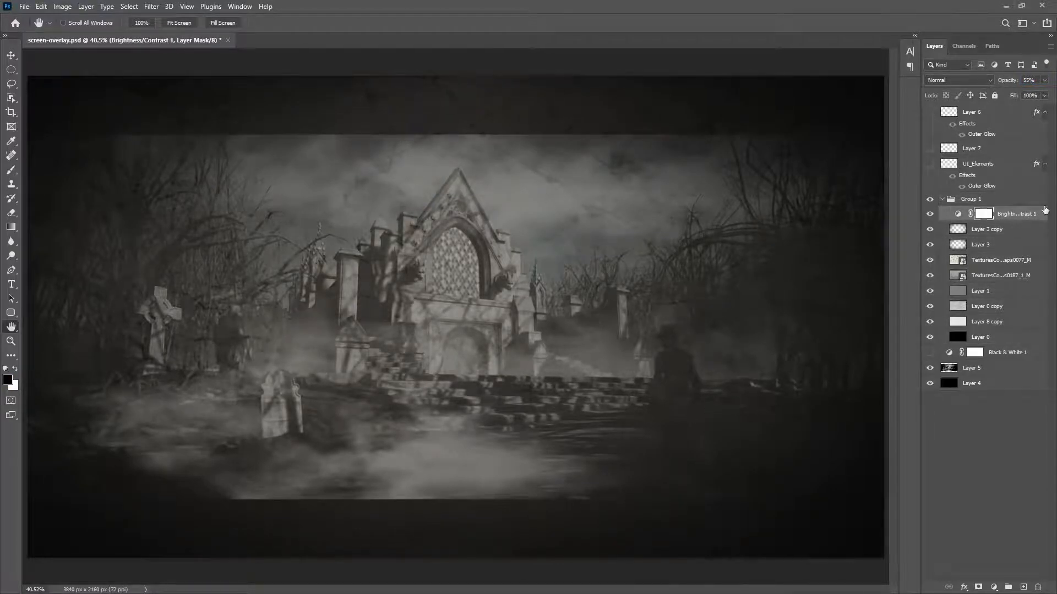
- Compare the overlay with and without the scene image, and hide Layer 5 and Layer 4 to leave a transparent background
left_click(929, 367)
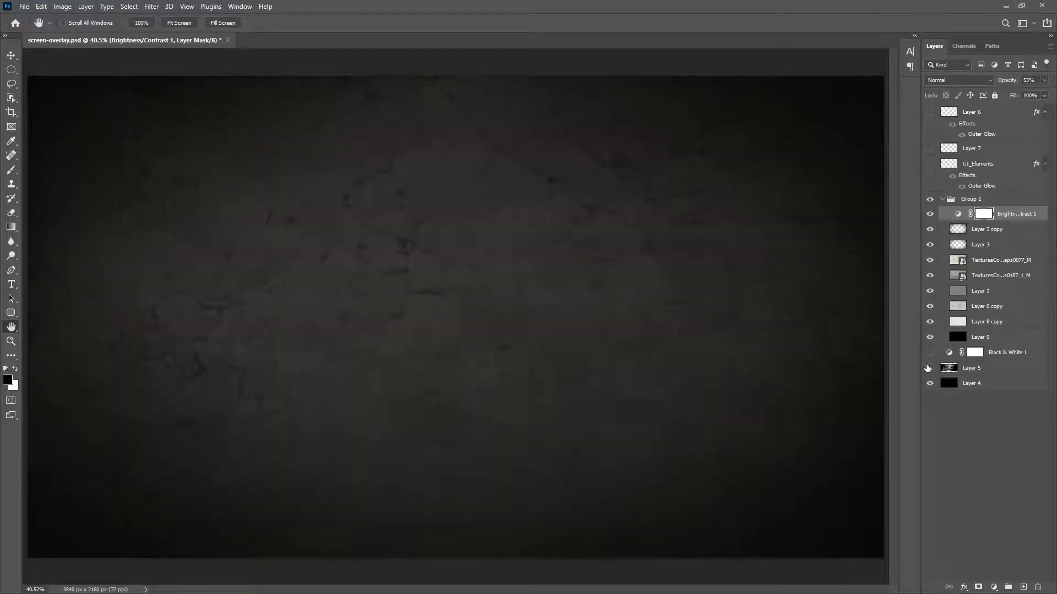
left_click(929, 368)
left_click(929, 368)
left_click(929, 368)
left_click(929, 368)
left_click(930, 384)
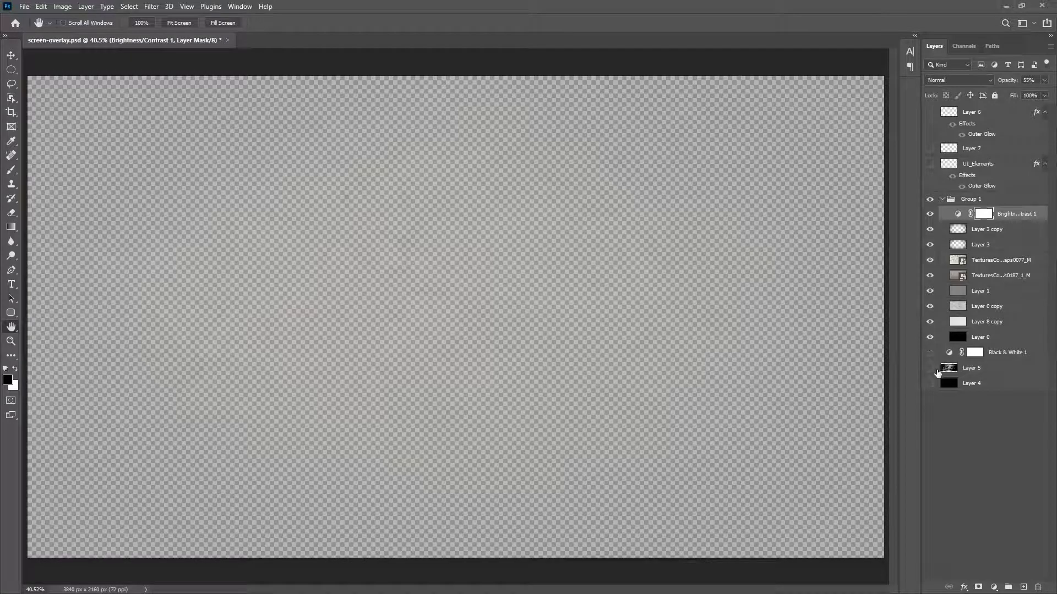
left_click_drag(931, 384, 933, 357)
- Review the export options available for saving the overlay as a PNG, without exporting
left_click(24, 6)
mouse_move(83, 166)
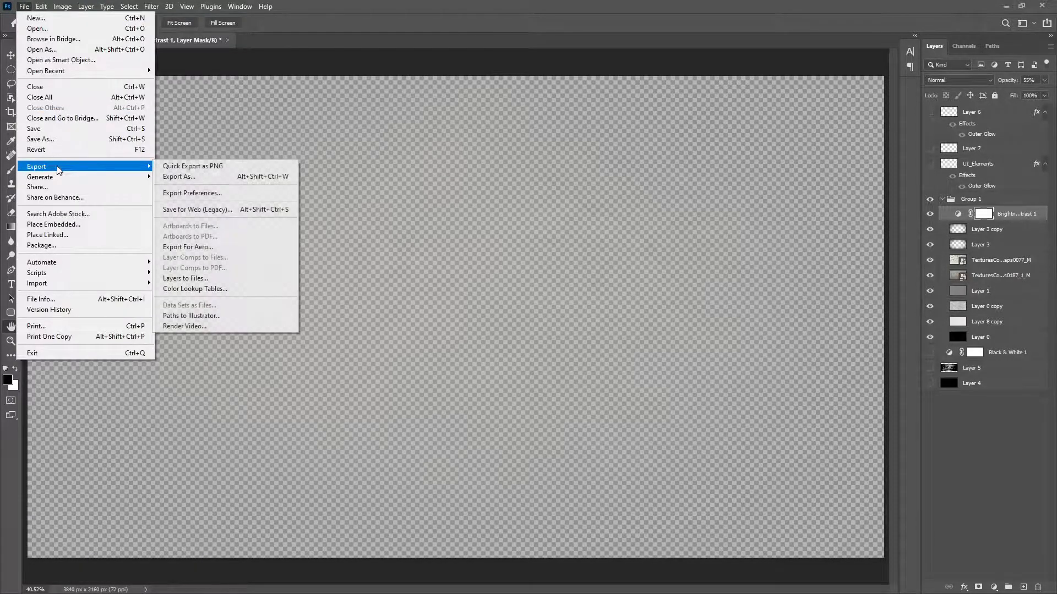
left_click(339, 5)
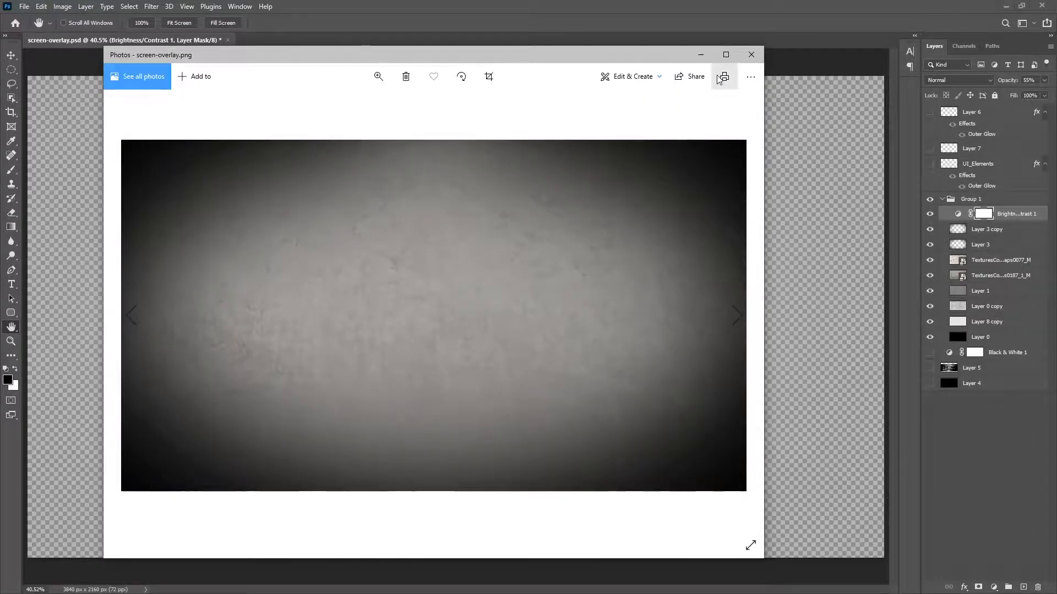
- View the exported screen-overlay.png enlarged in Photos, move the viewer out of the way, and switch to the Unreal Editor
left_click(726, 55)
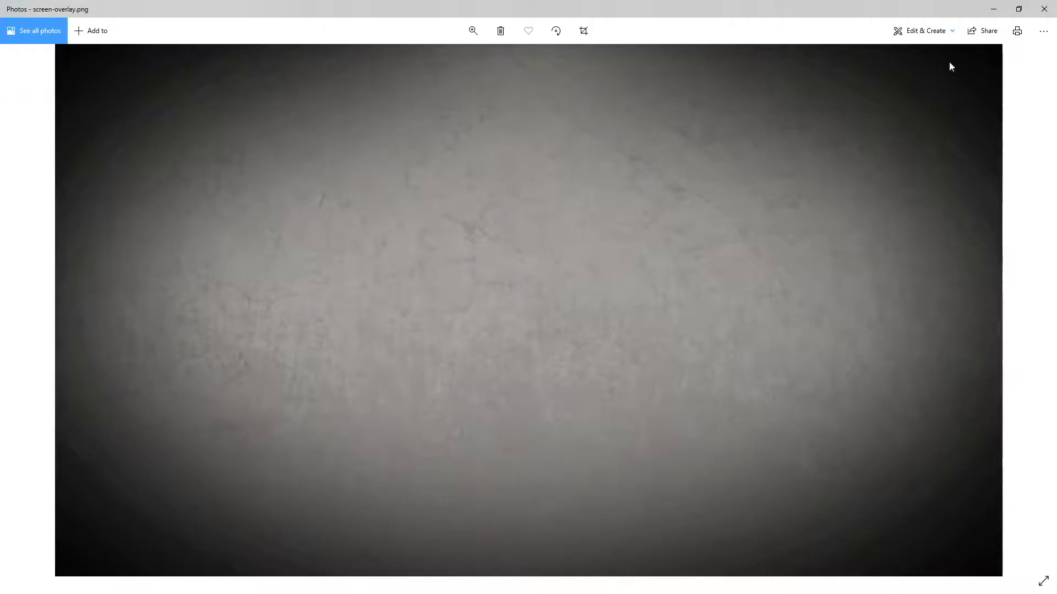
left_click(1016, 10)
left_click_drag(570, 80, 0, 110)
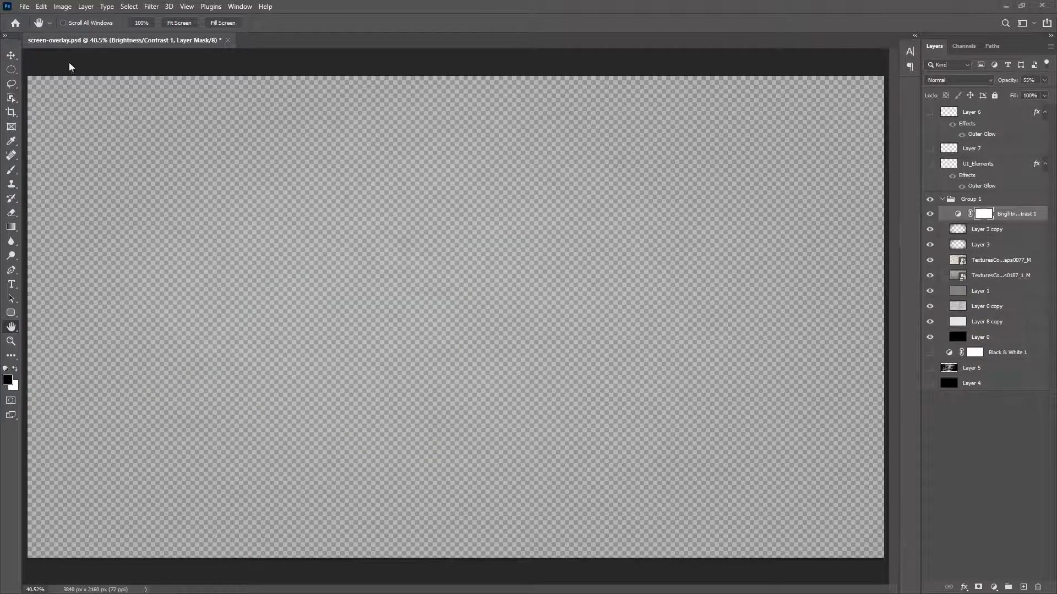
left_click(1002, 8)
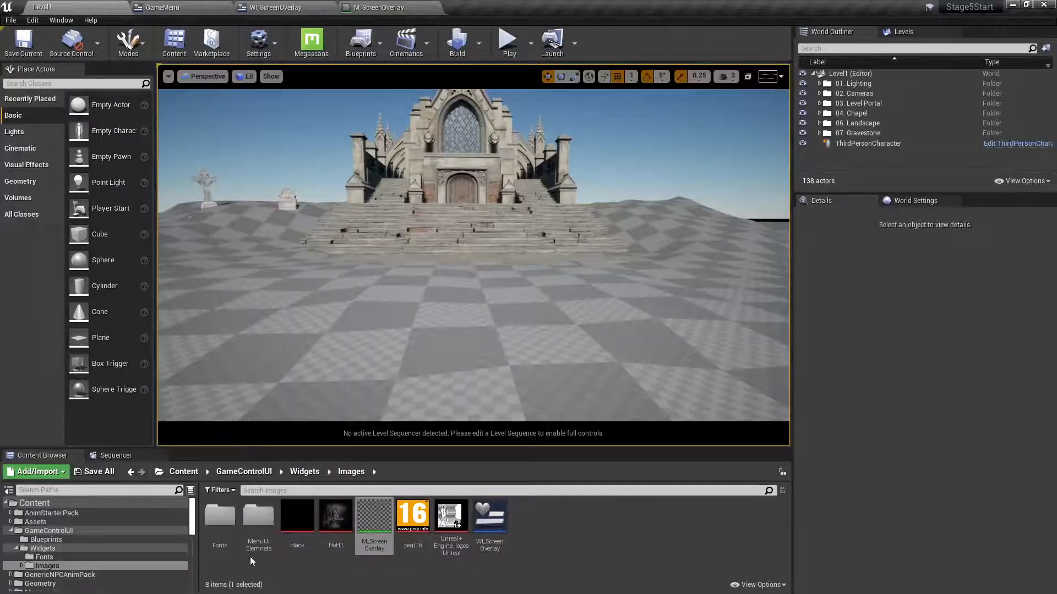
- Import the screen-overlay texture into the MenuUIElemnets folder under Images and save the new asset
double_click(256, 542)
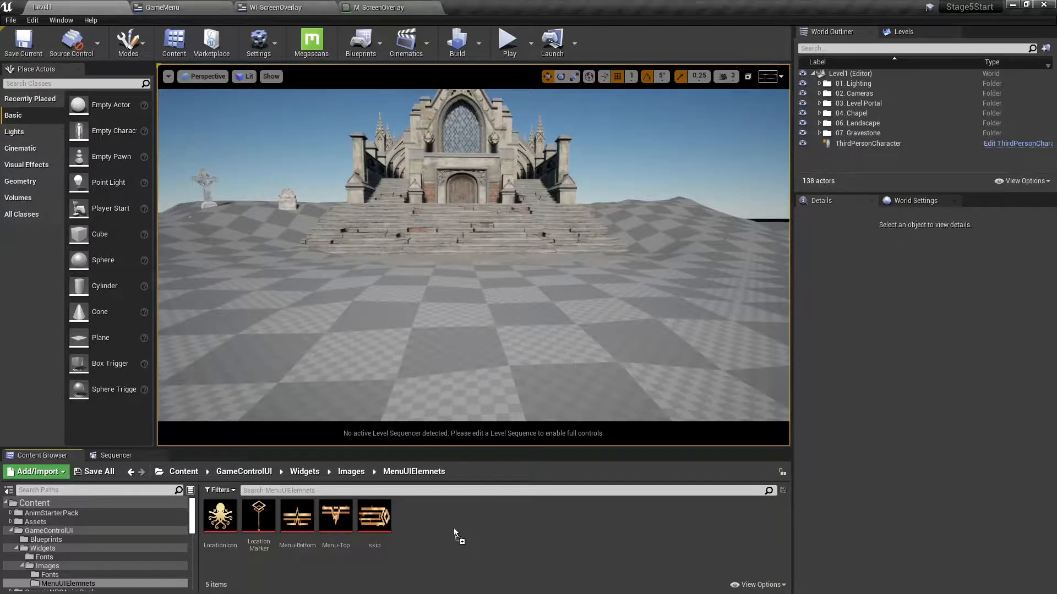
left_click_drag(454, 529, 454, 529)
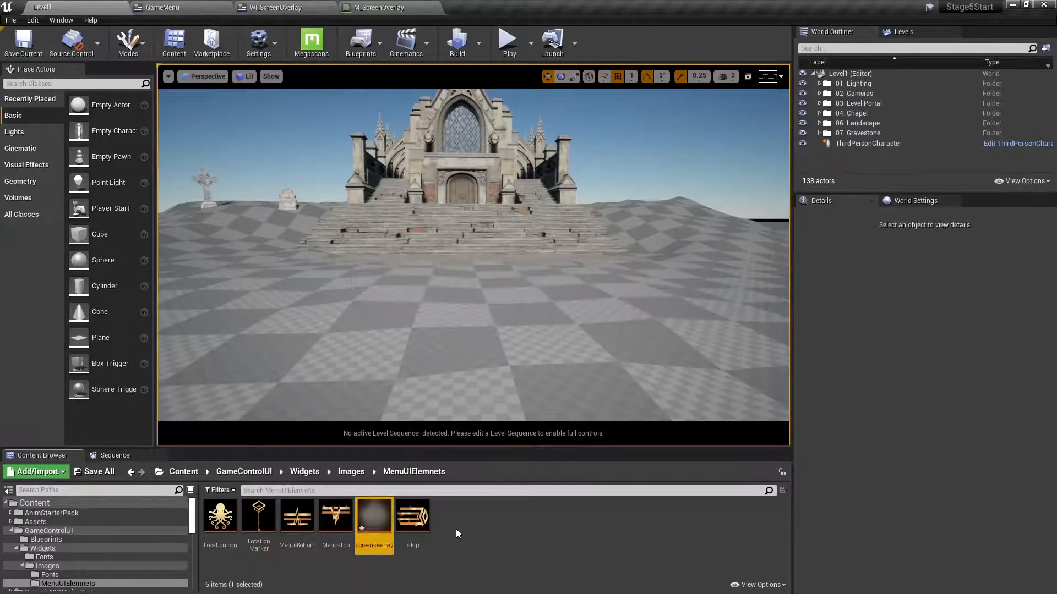
left_click(96, 473)
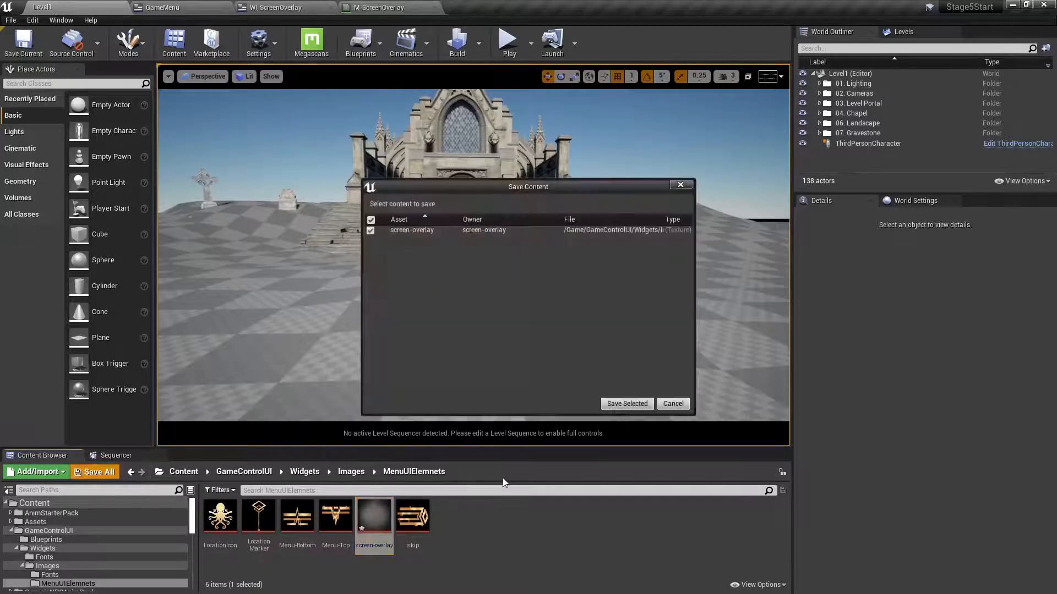
left_click(628, 407)
left_click(495, 552)
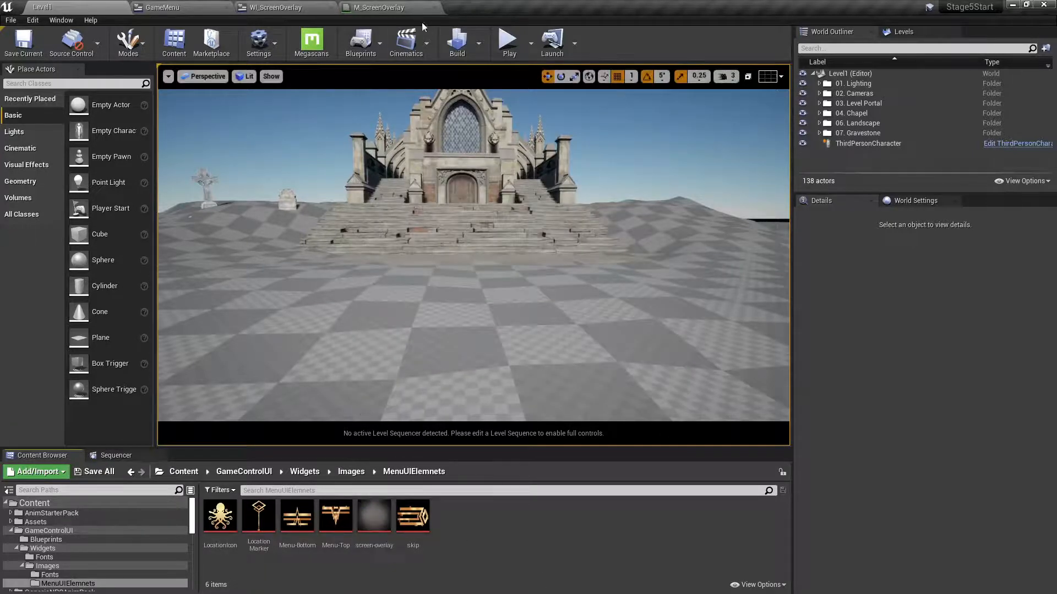
- Assign the screen-overlay texture to the Texture Sample node in M_ScreenOverlay, save the material, and inspect the Multiply node's settings
left_click(272, 7)
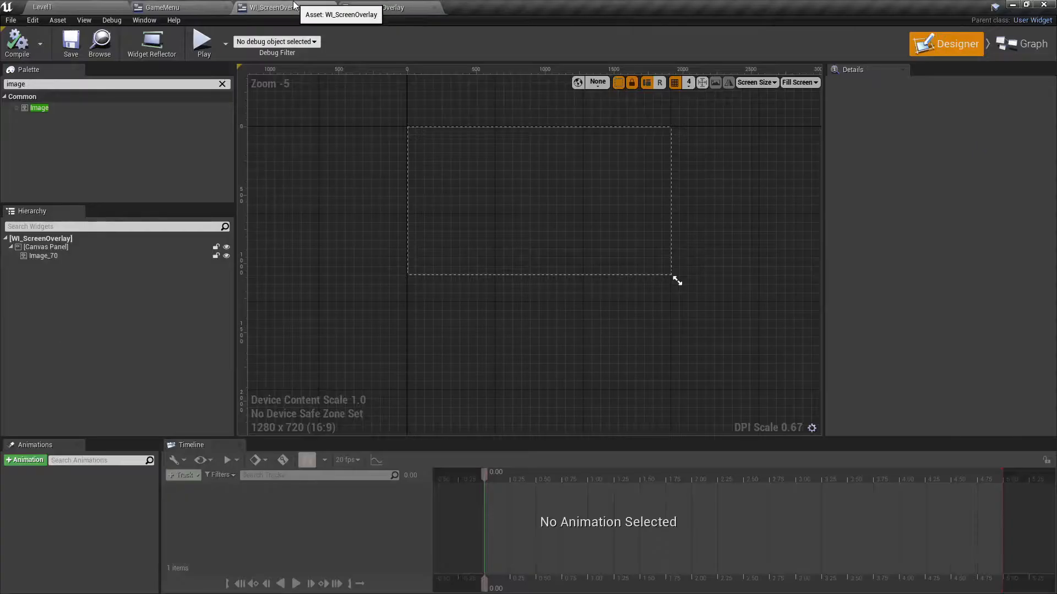
left_click(385, 7)
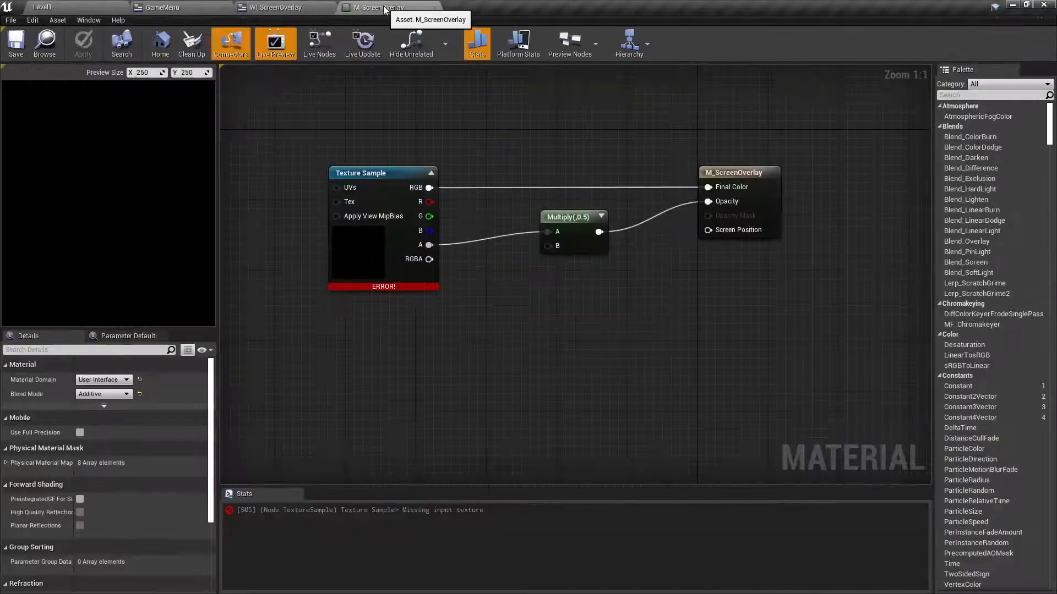
left_click(362, 170)
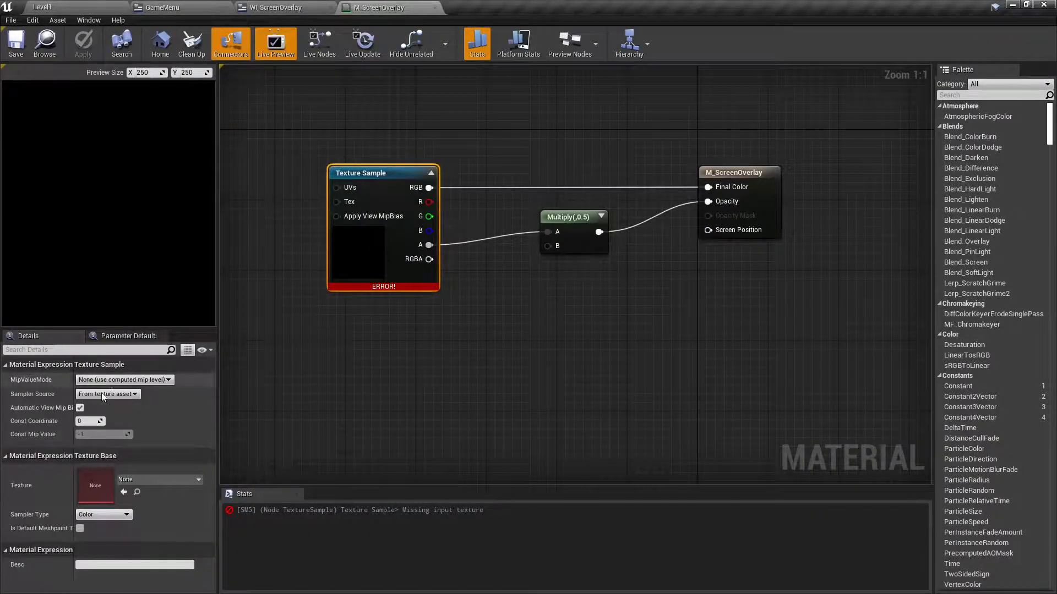
left_click(136, 480)
type("scre")
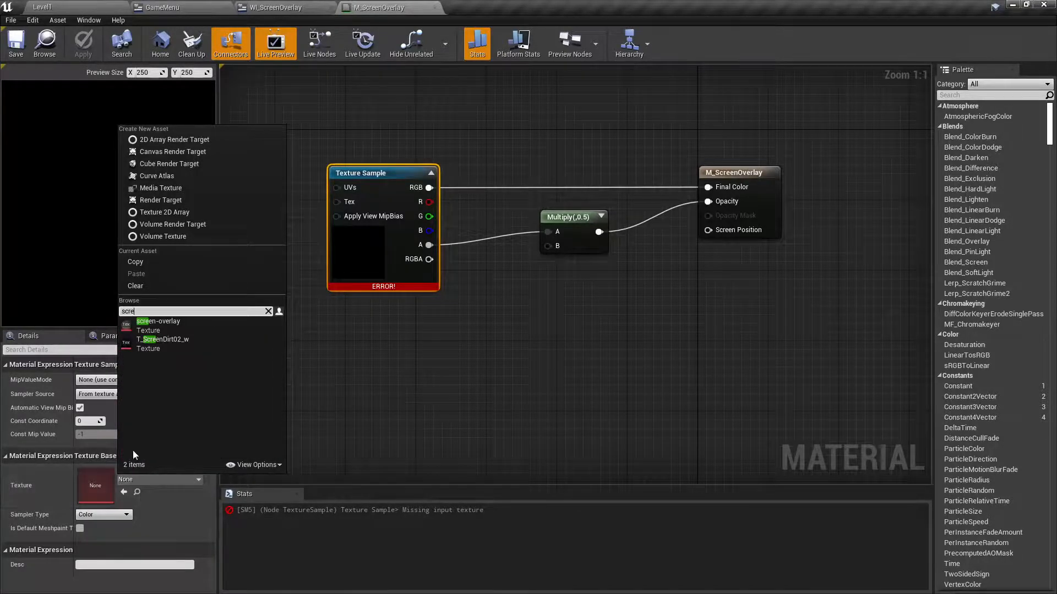
left_click(157, 322)
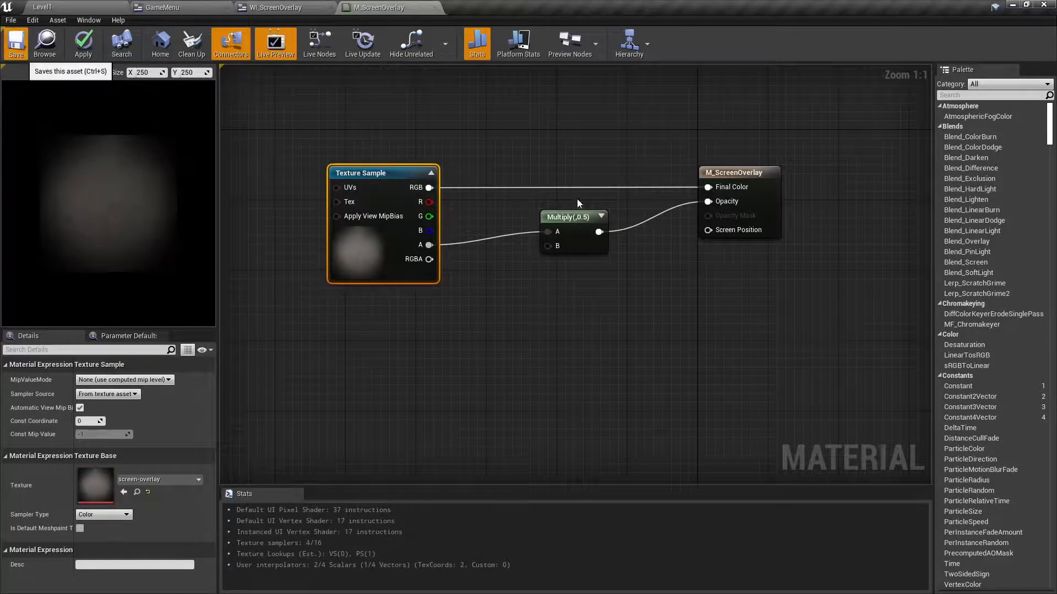
left_click(16, 44)
left_click(556, 216)
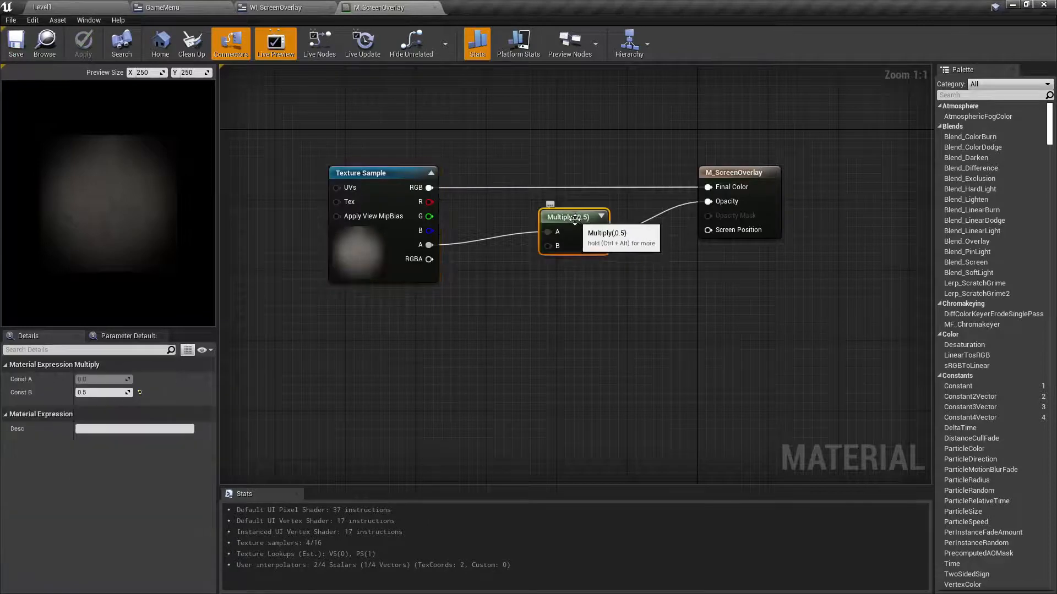
- Check the WI_ScreenOverlay element in the GameMenu widget and compile the widget
left_click(159, 6)
left_click(86, 5)
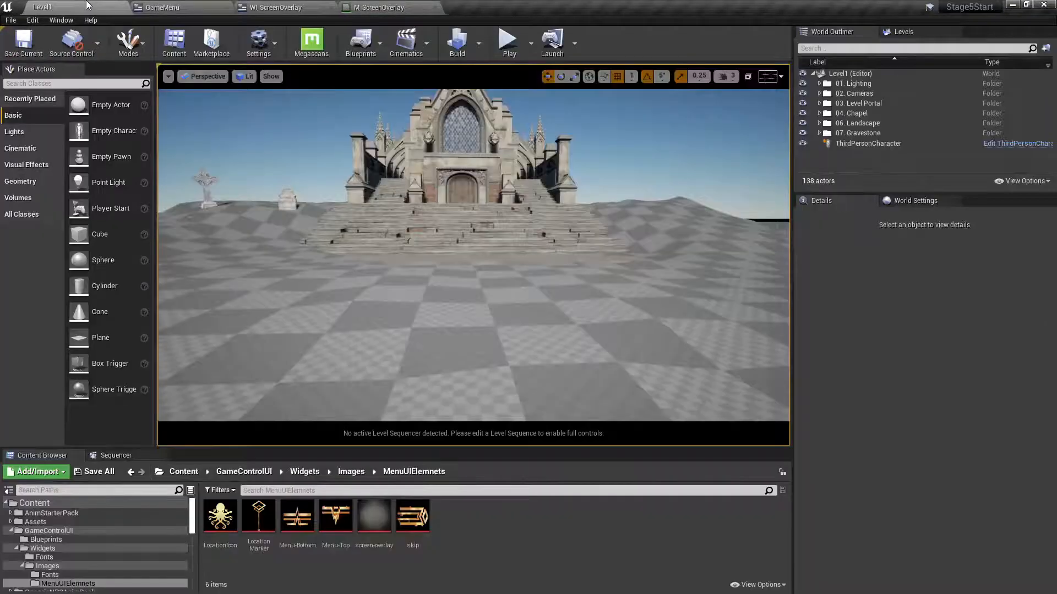
left_click(187, 6)
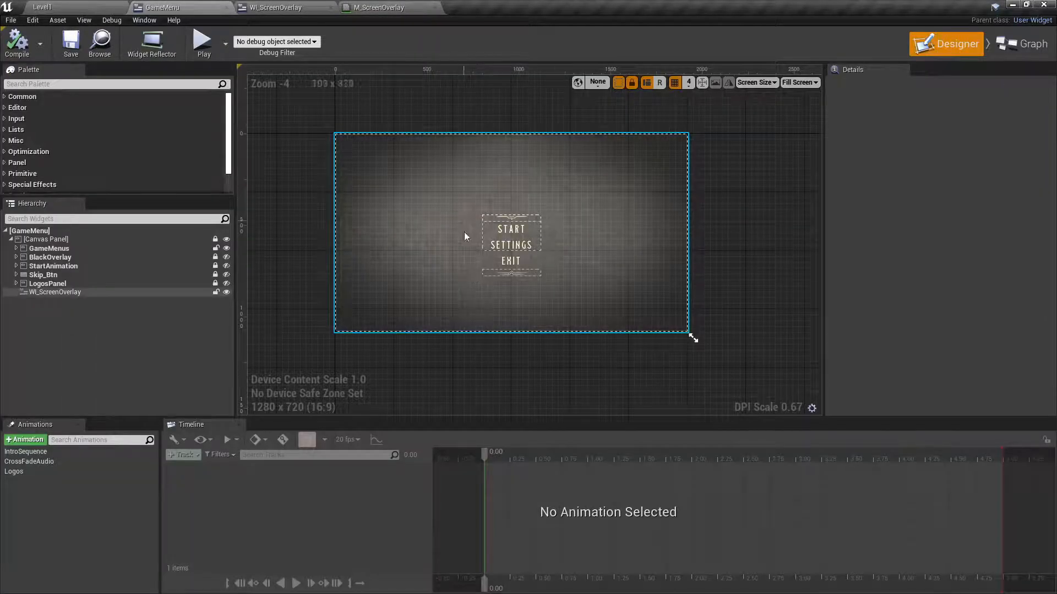
left_click(40, 293)
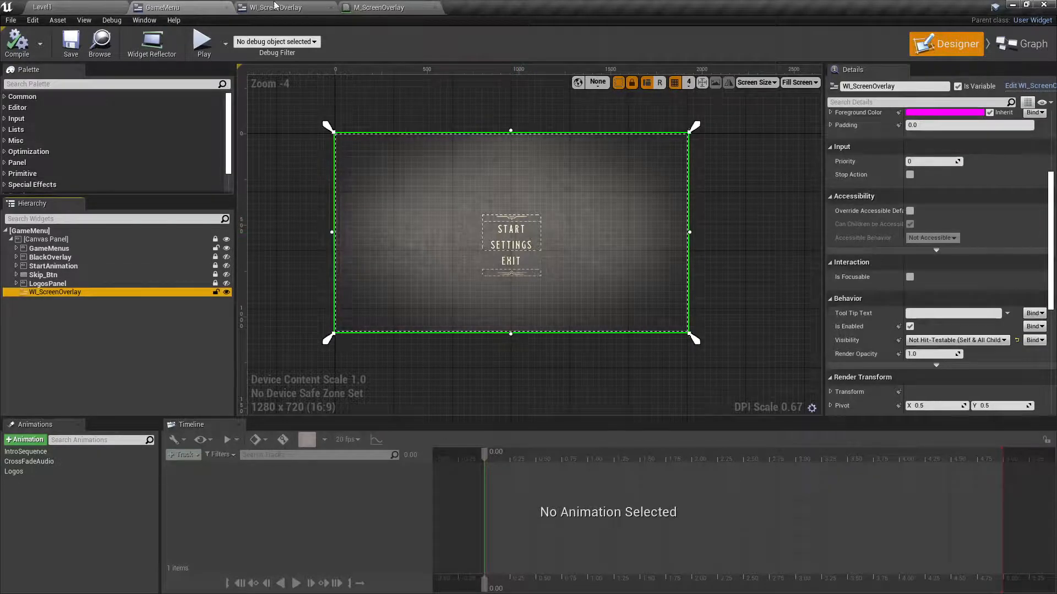
left_click(26, 44)
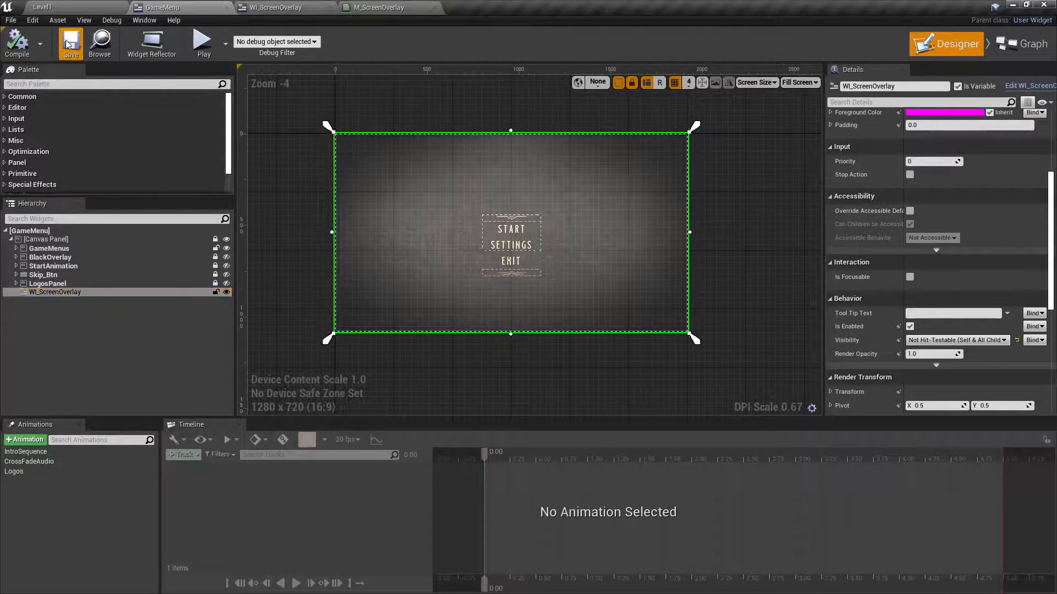
- Play-test the level with the overlay: skip the intro, start the game, run the character around the chapel, and end the preview
left_click(203, 41)
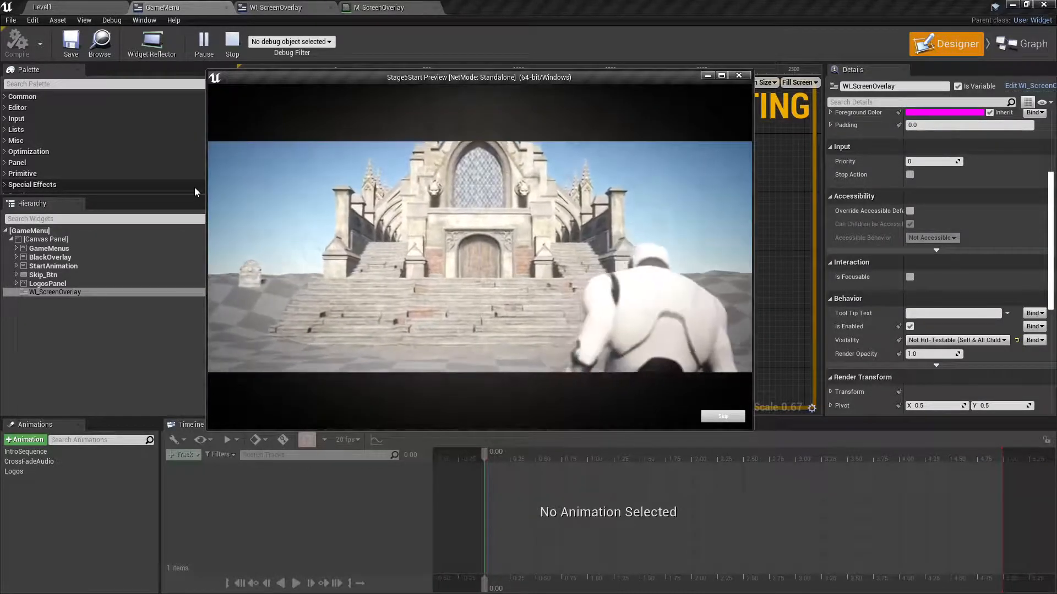
left_click(712, 418)
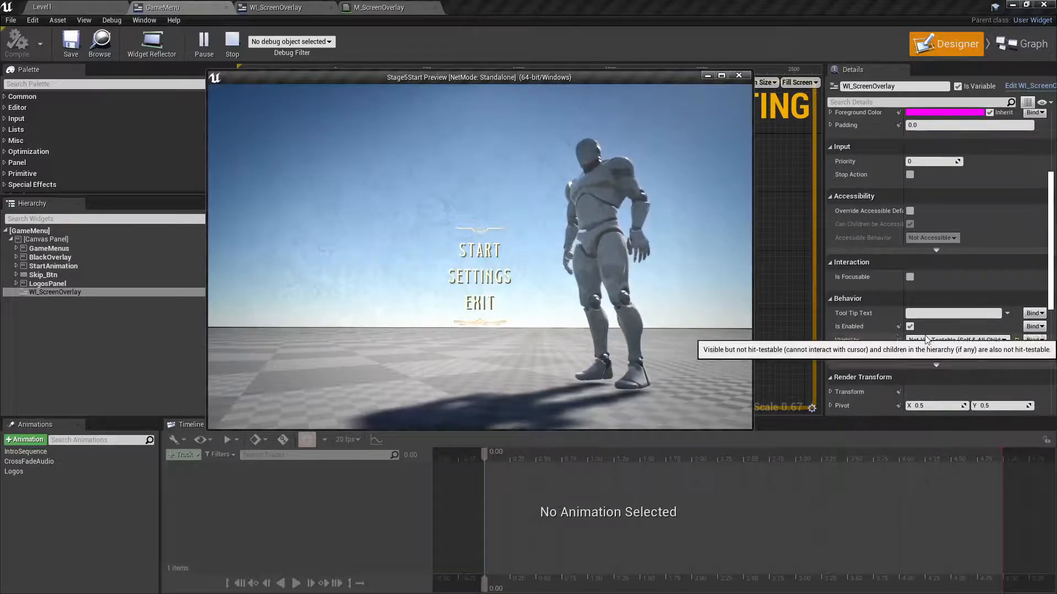
left_click(480, 251)
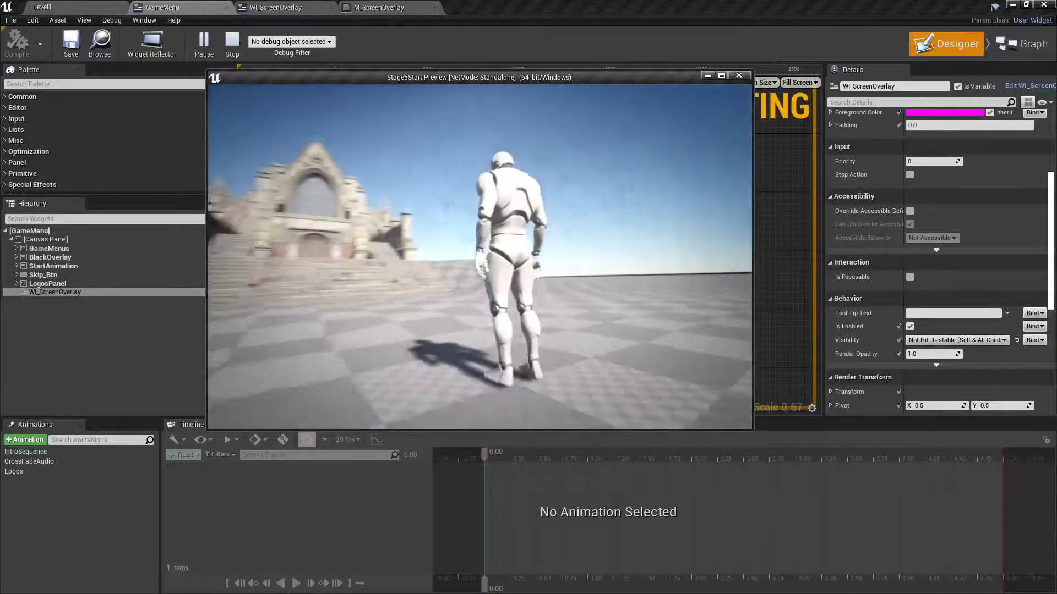
key("w")
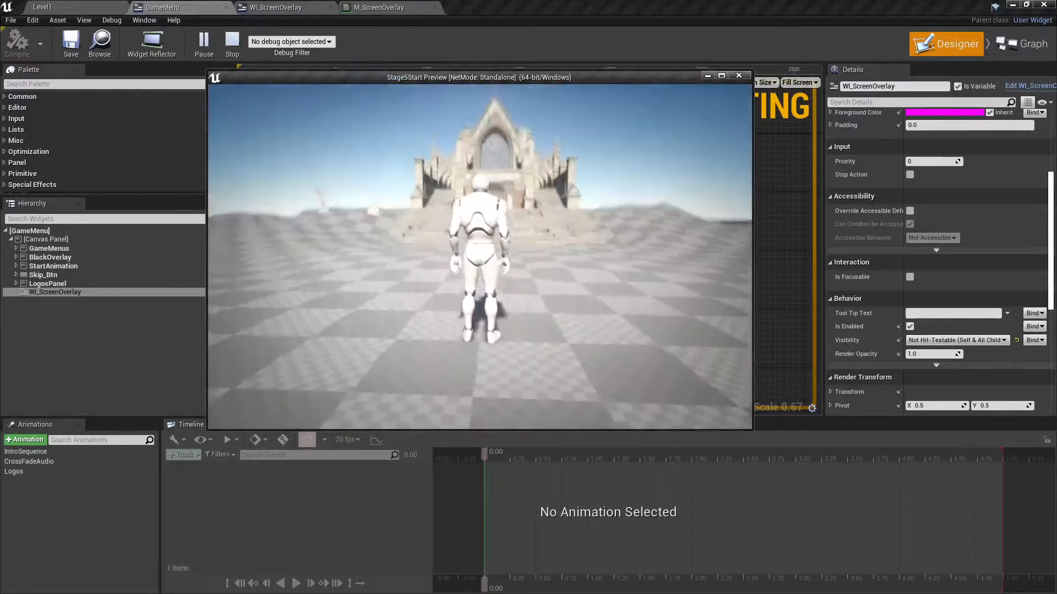
key("d")
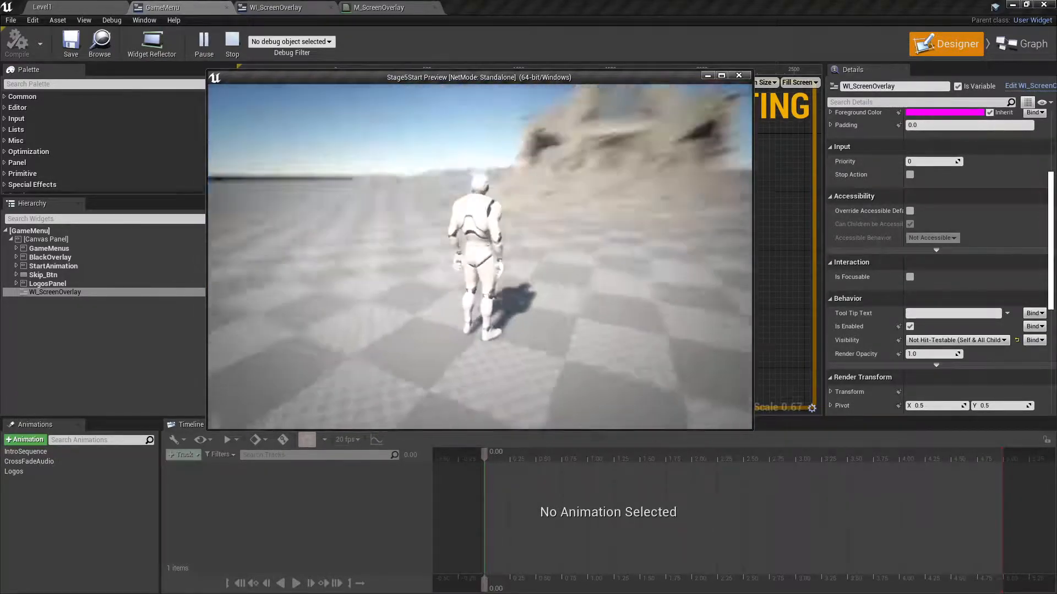
key("w")
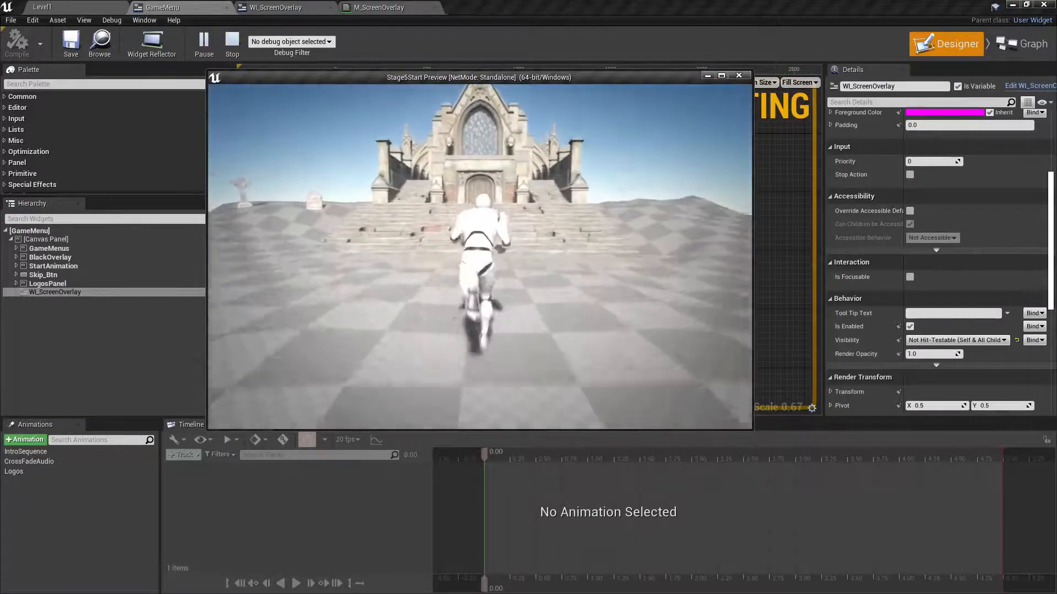
key("s")
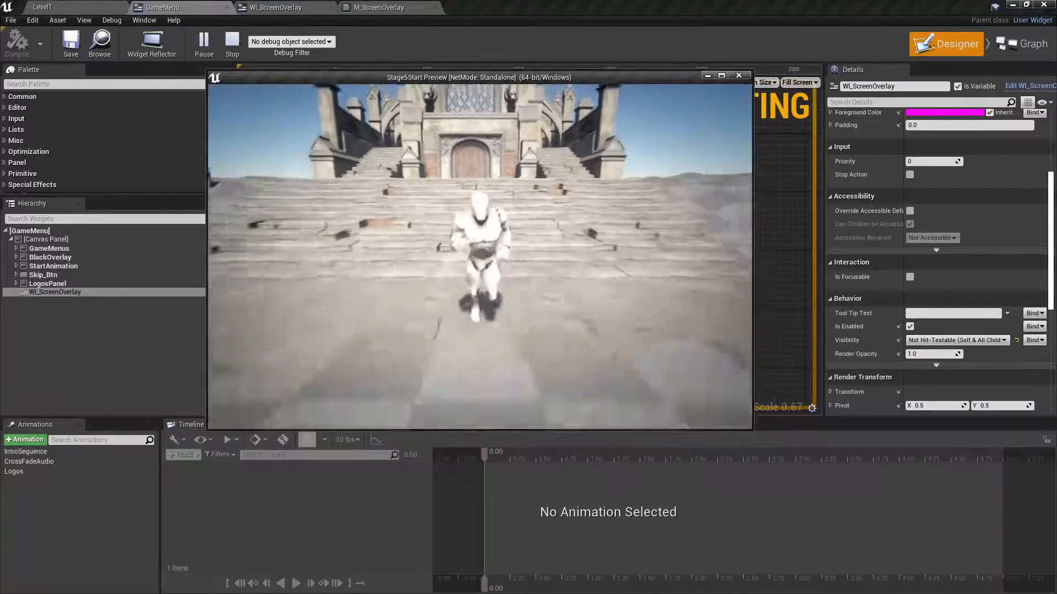
key("Escape")
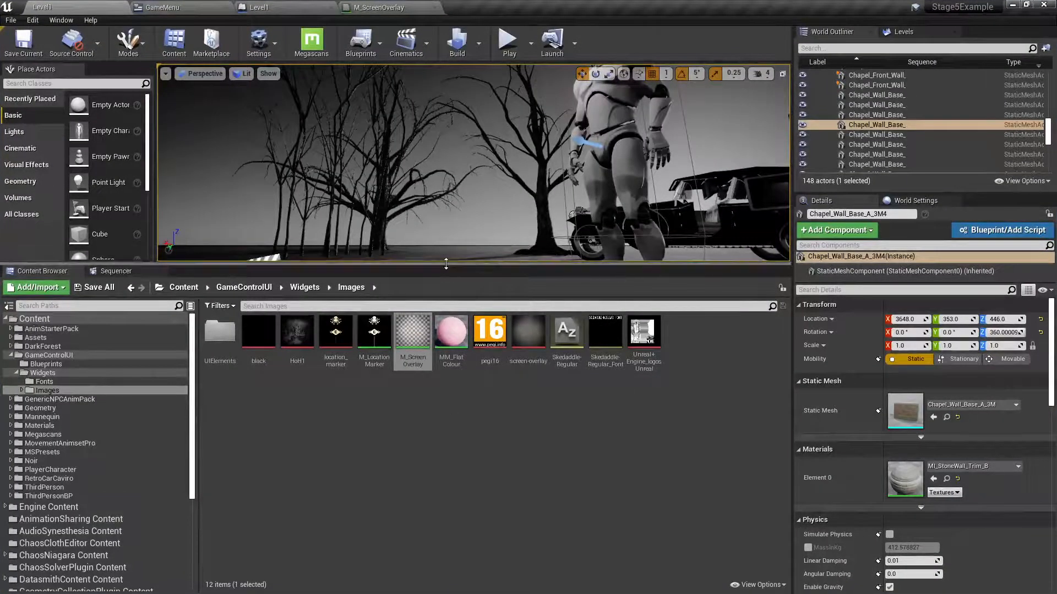
- In the Stage5Example project, enlarge the level viewport and scrub GameMenu's OverlayFade animation to examine the render opacity of WI_ScreenOverlay
left_click_drag(450, 266, 460, 361)
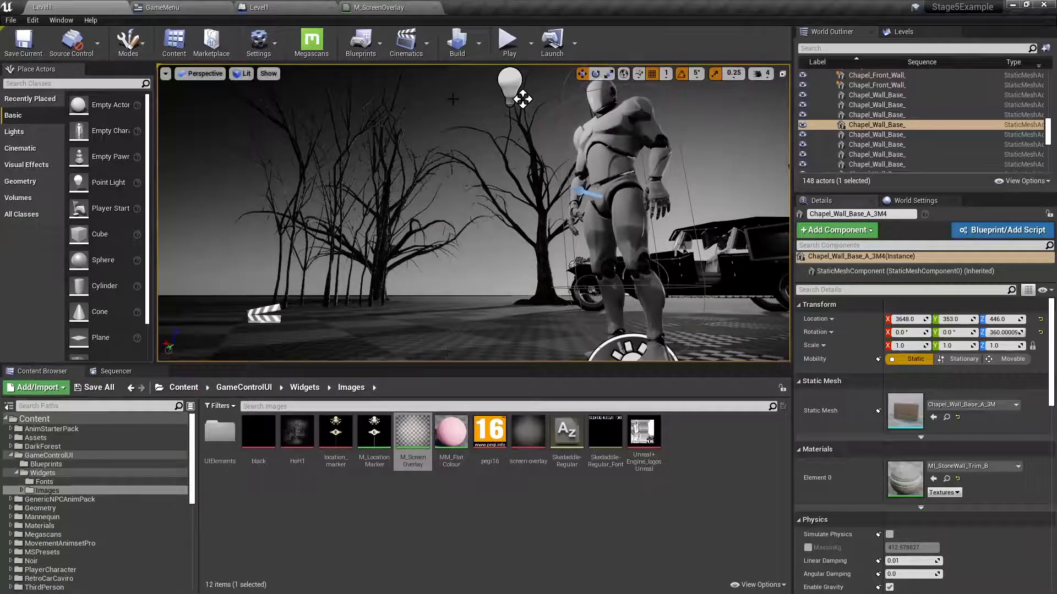
left_click(380, 582)
left_click(213, 5)
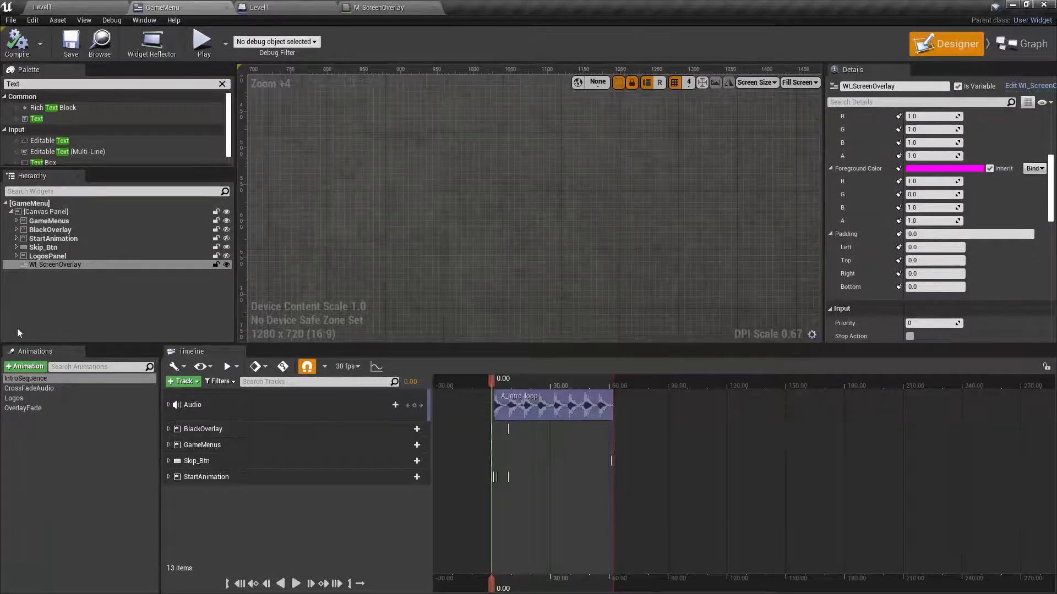
scroll(457, 171, "down", 7)
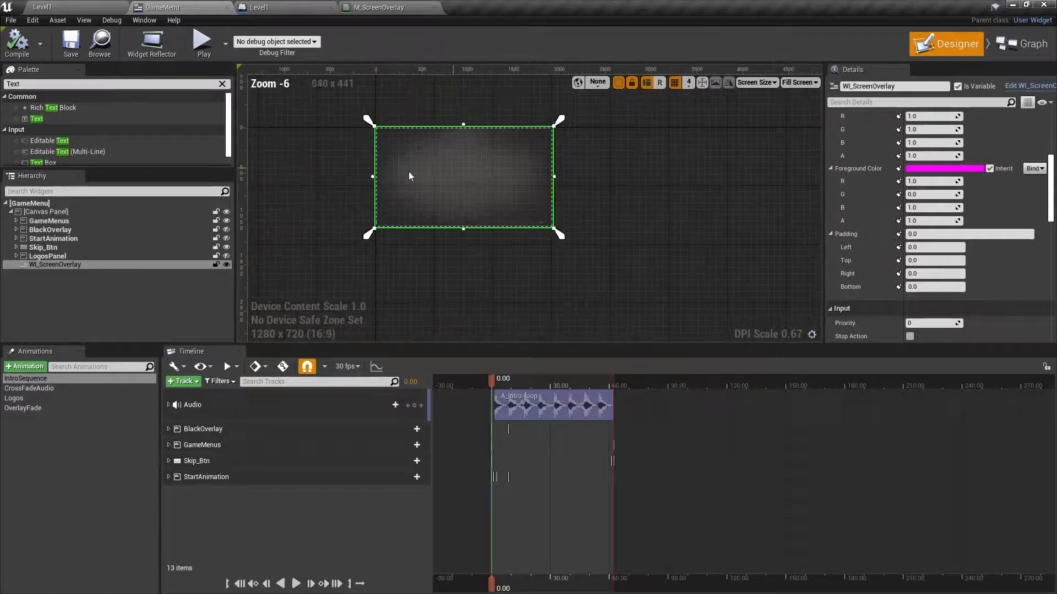
left_click(323, 161)
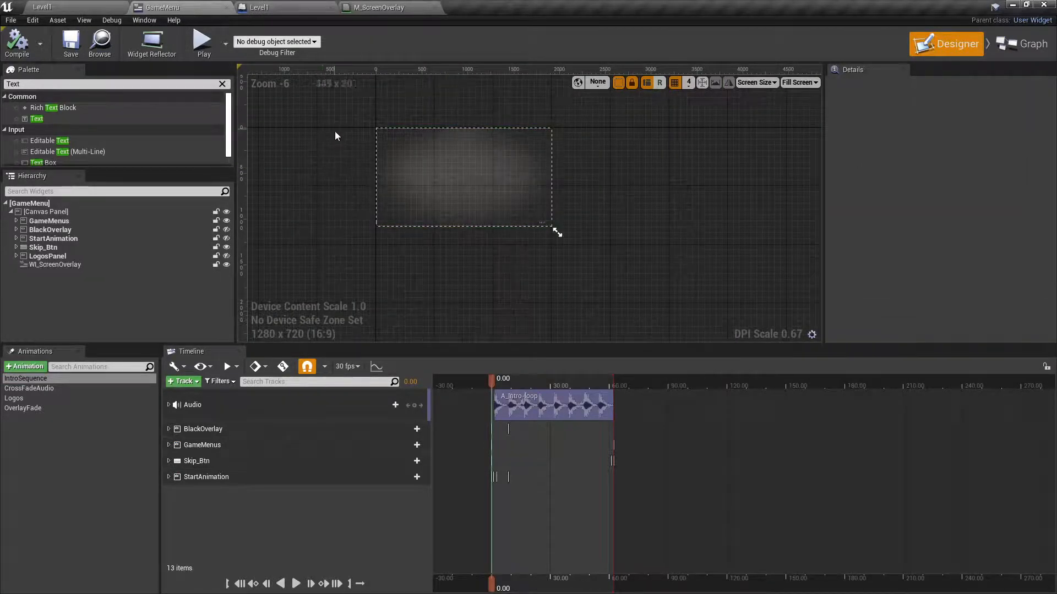
left_click(32, 408)
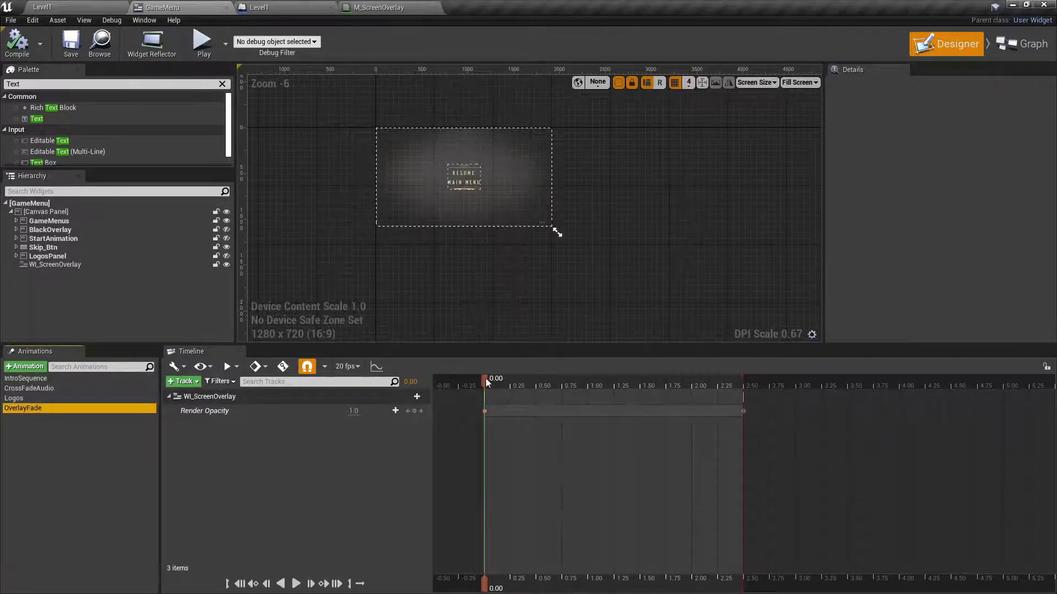
left_click_drag(487, 383, 724, 378)
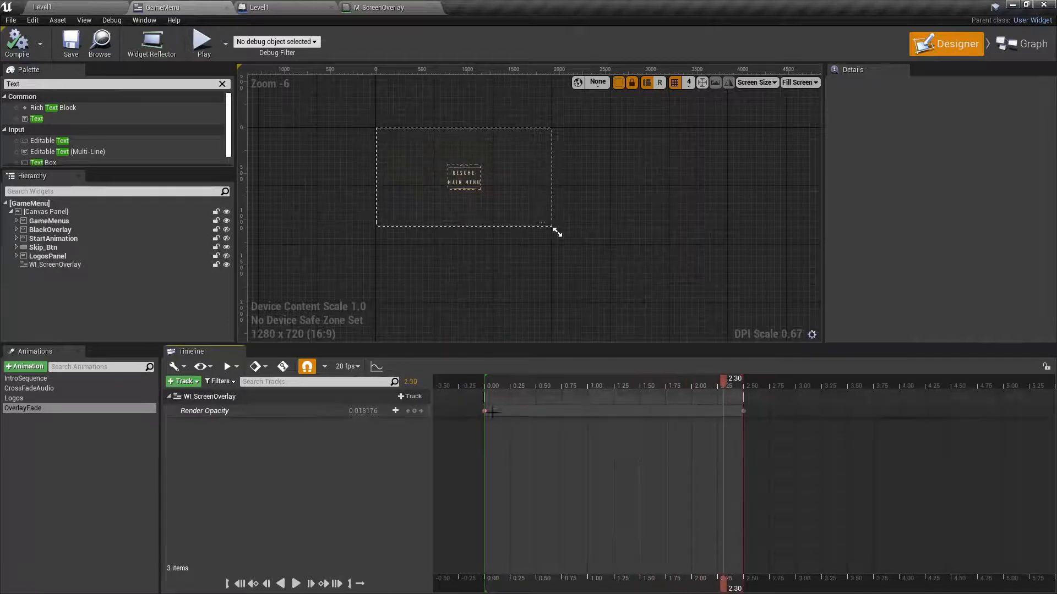
left_click(25, 408)
left_click_drag(494, 380, 537, 379)
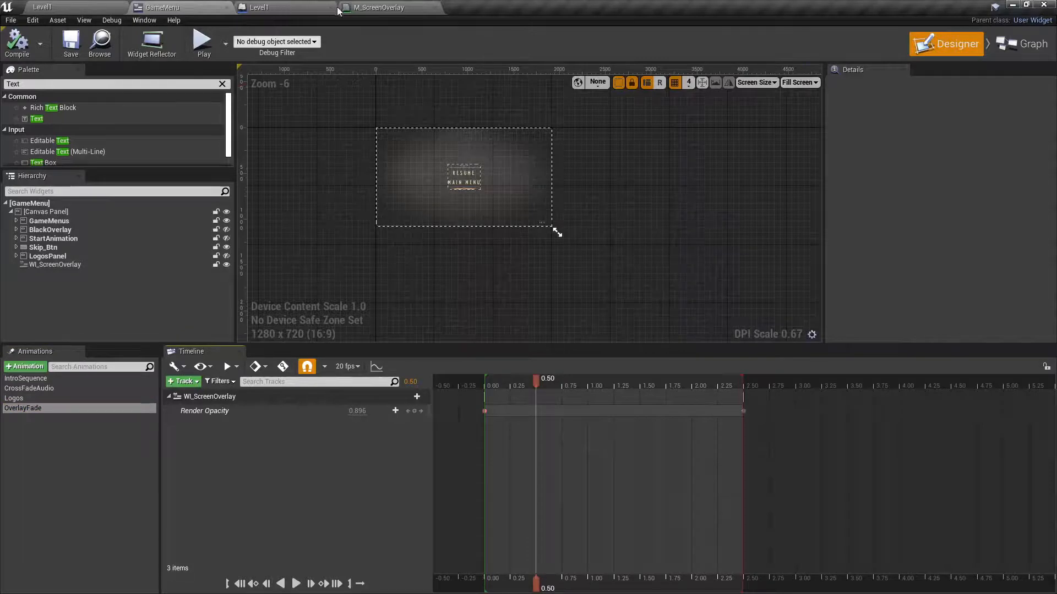
- Examine the Level1 blueprint's event graph, especially the RestoreSaturation event and the timeline feeding the post-process settings
left_click(267, 6)
scroll(549, 236, "up", 3)
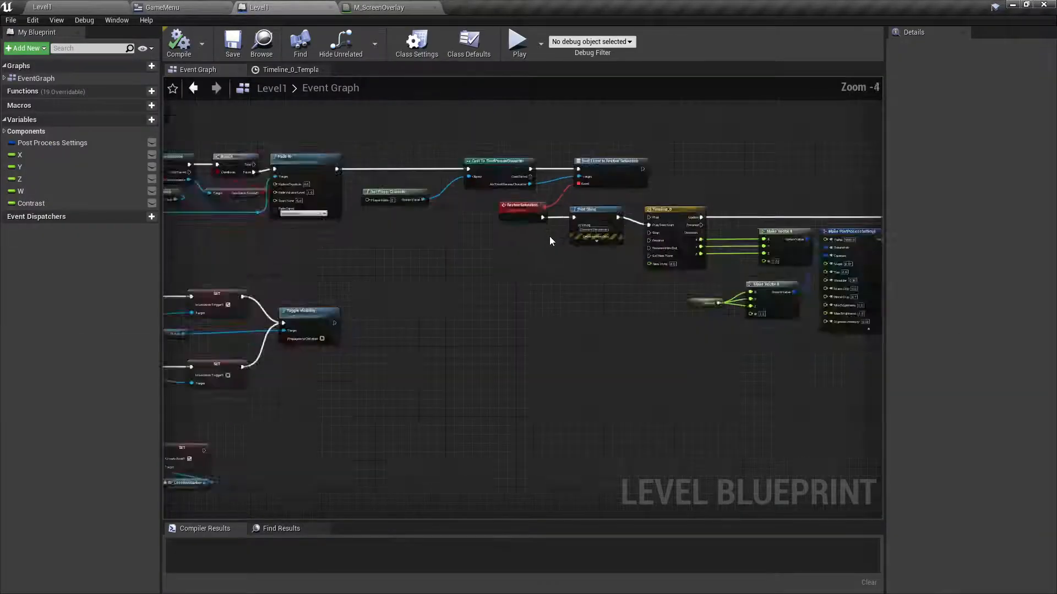
scroll(460, 271, "down", 2)
left_click_drag(456, 272, 544, 289)
left_click_drag(184, 234, 303, 253)
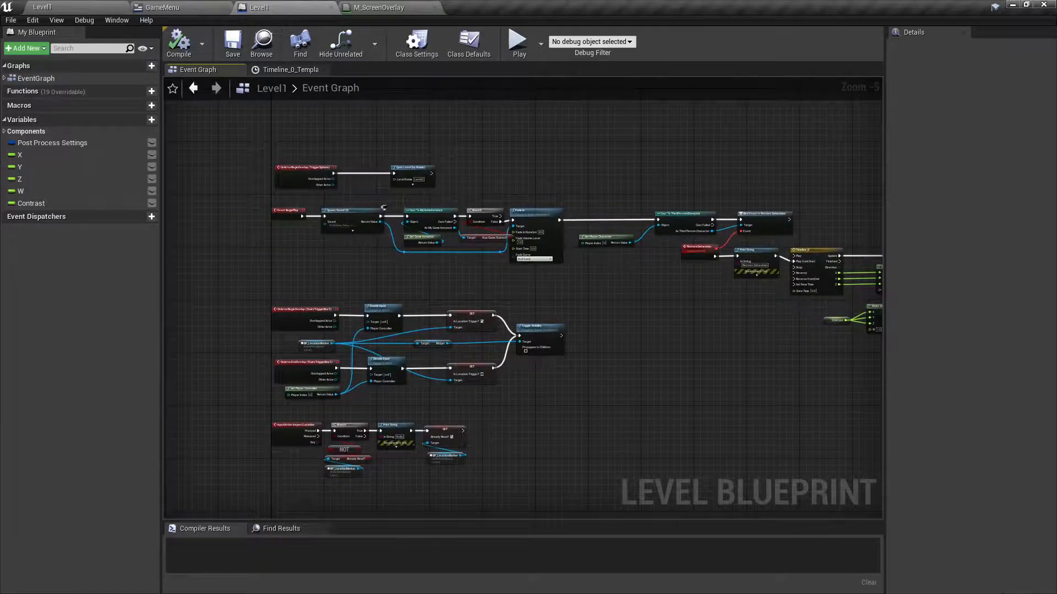
left_click_drag(624, 259, 299, 237)
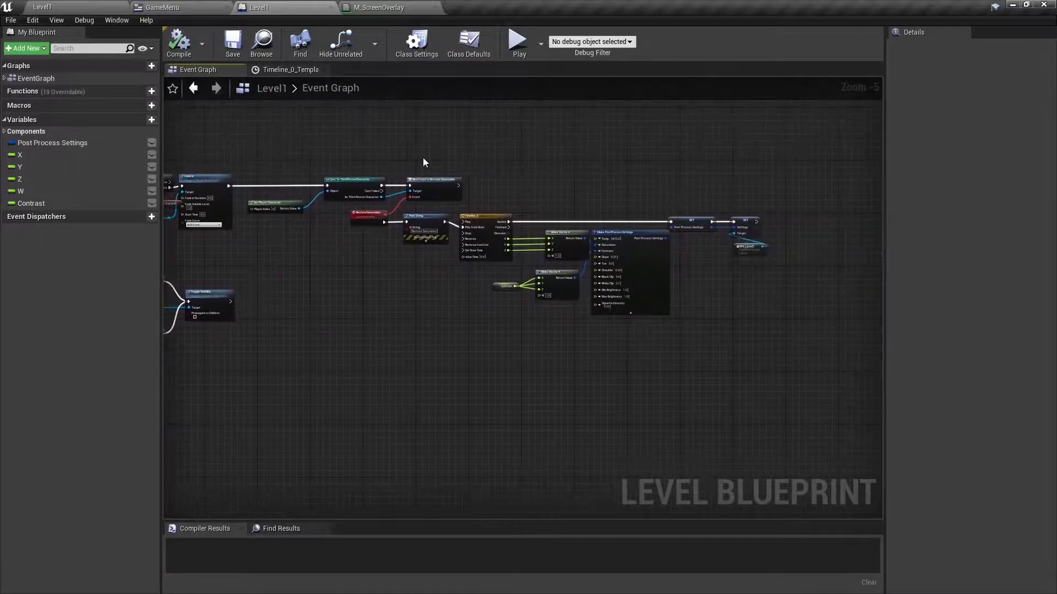
scroll(401, 240, "up", 2)
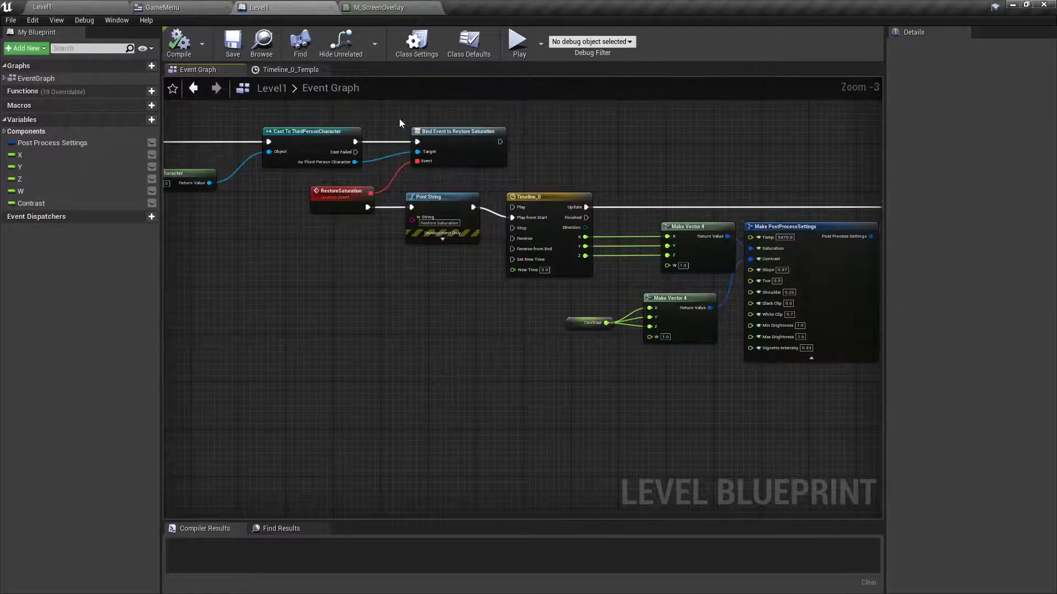
left_click_drag(414, 264, 324, 245)
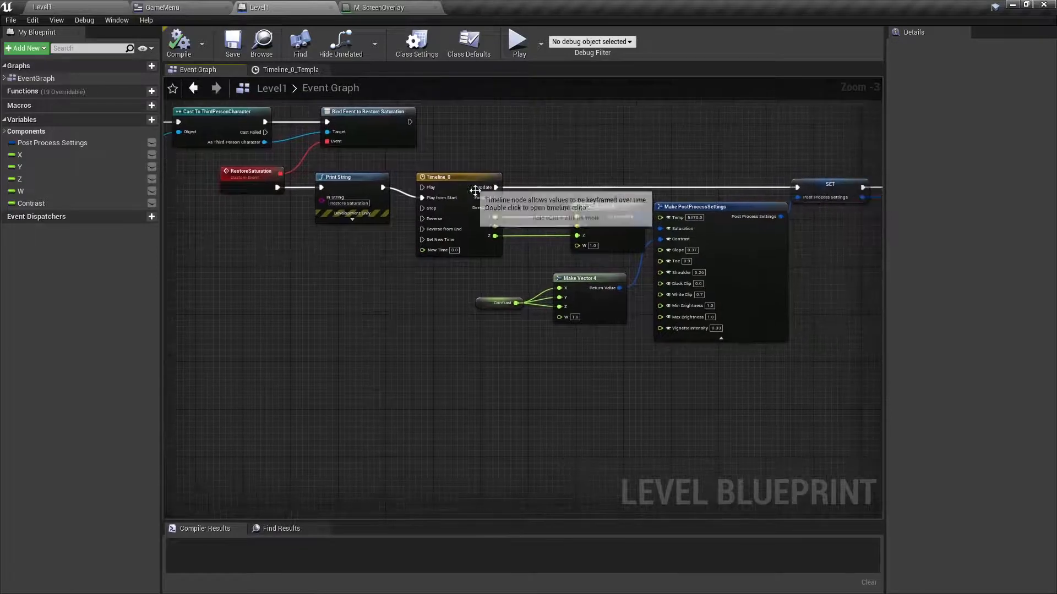
left_click_drag(464, 400, 521, 398)
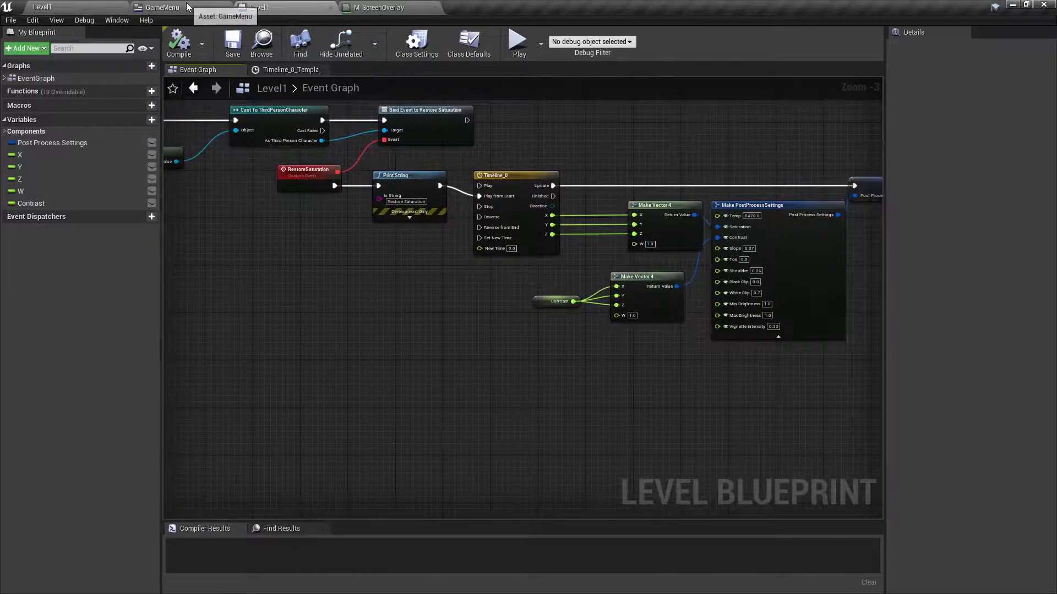
- In the Level1 level editor, collapse the expanded World Outliner folders and enlarge the outliner to show the whole folder list
left_click(163, 7)
left_click(41, 7)
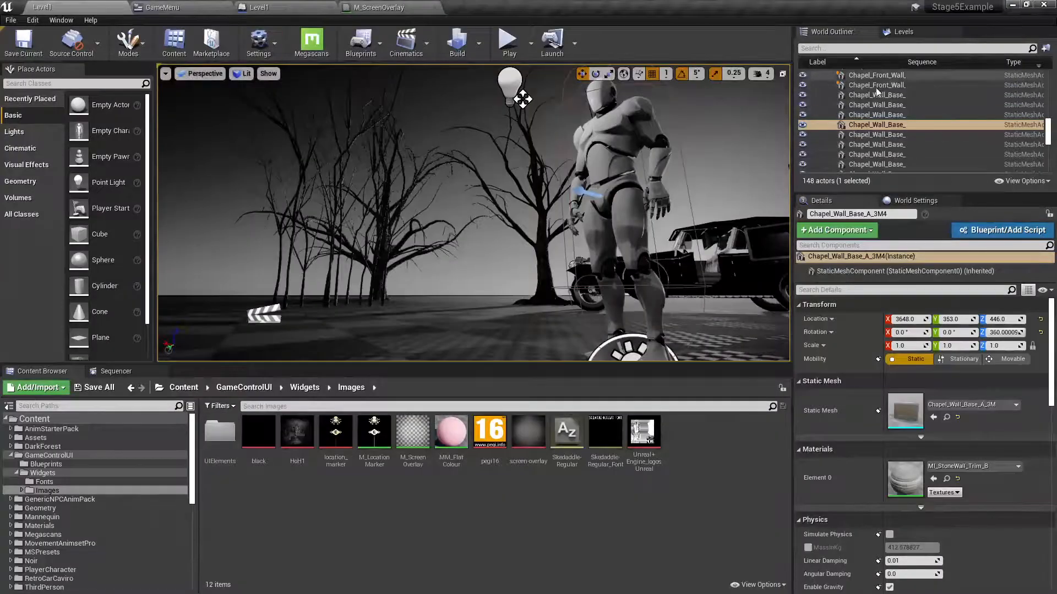
scroll(956, 122, "up", 5)
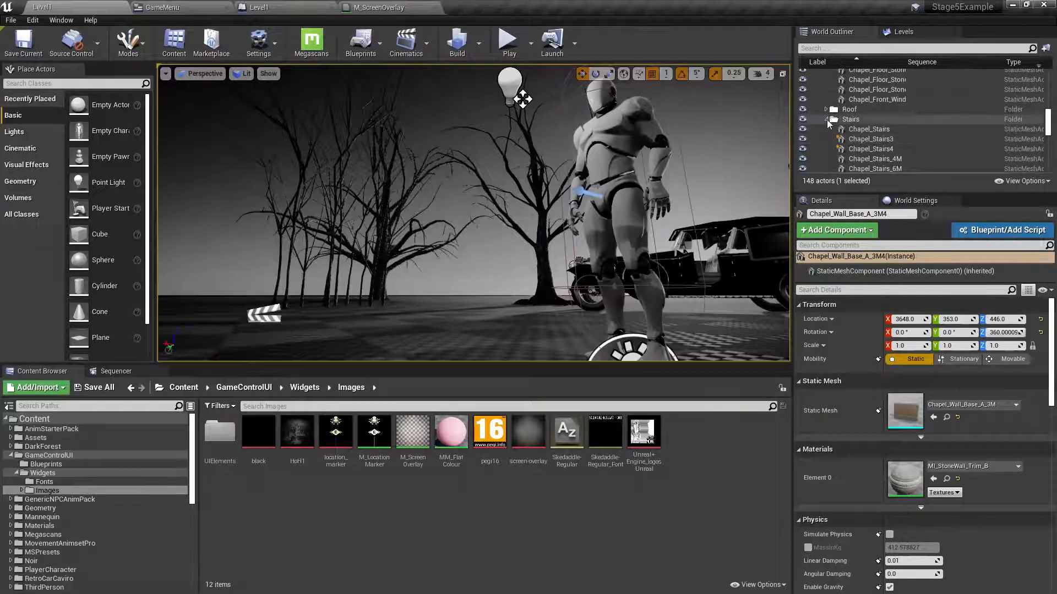
scroll(903, 104, "up", 3)
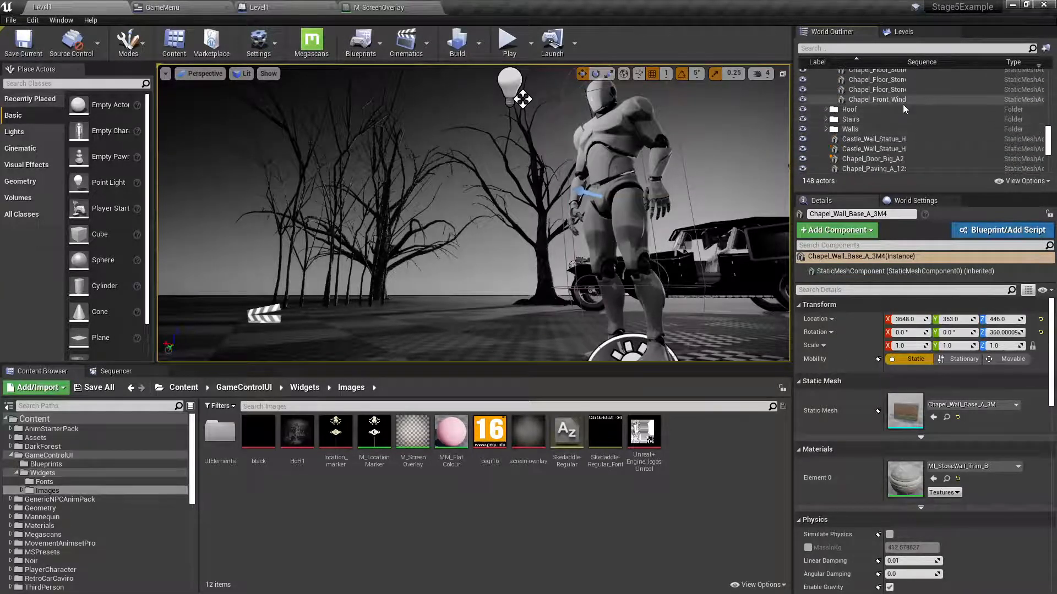
scroll(829, 102, "up", 5)
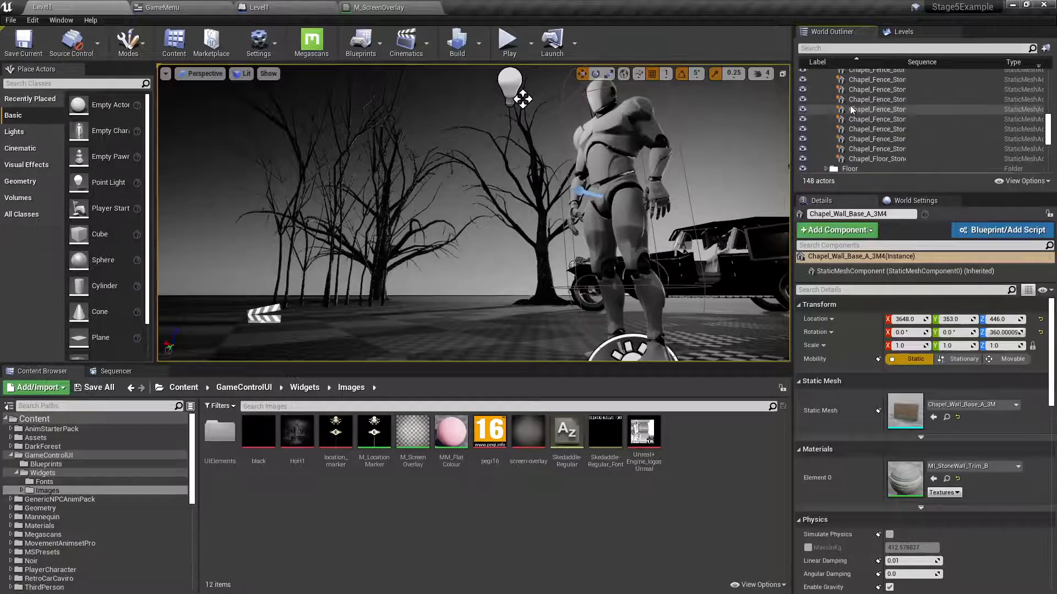
left_click_drag(1047, 125, 1045, 77)
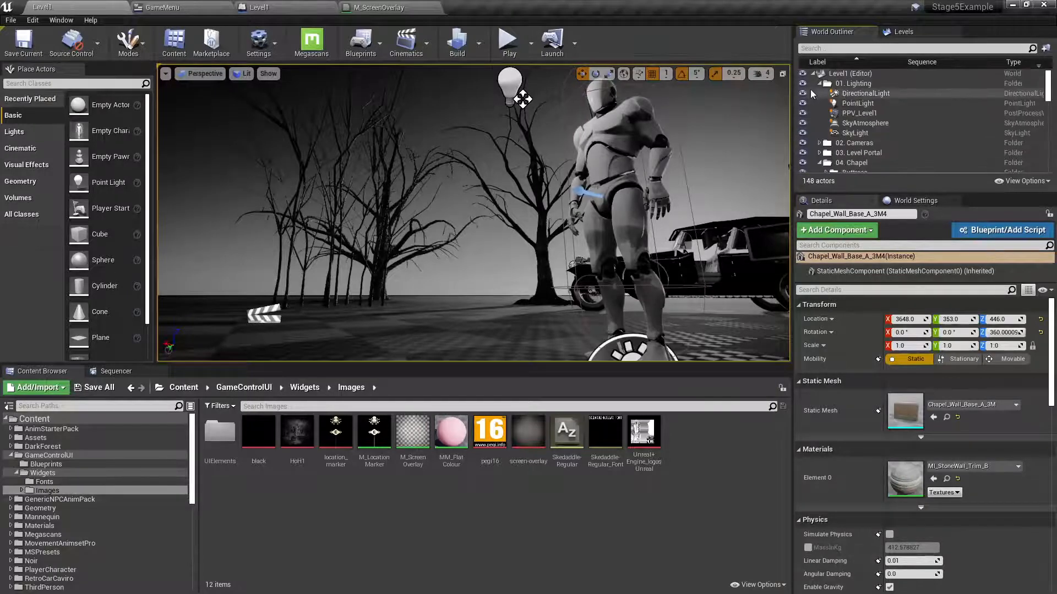
left_click(819, 83)
left_click(818, 113)
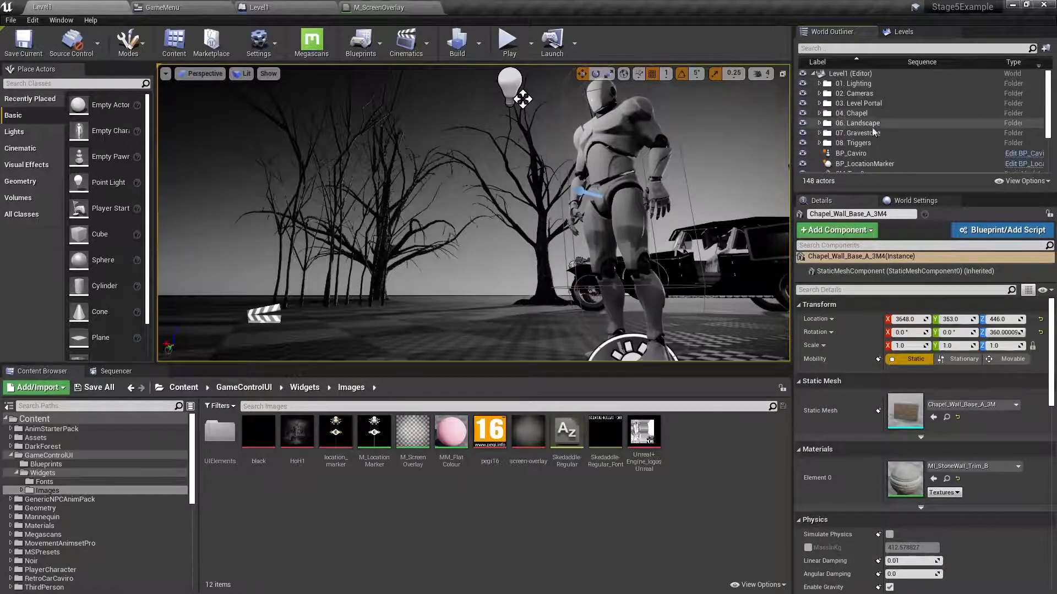
scroll(871, 127, "down", 1)
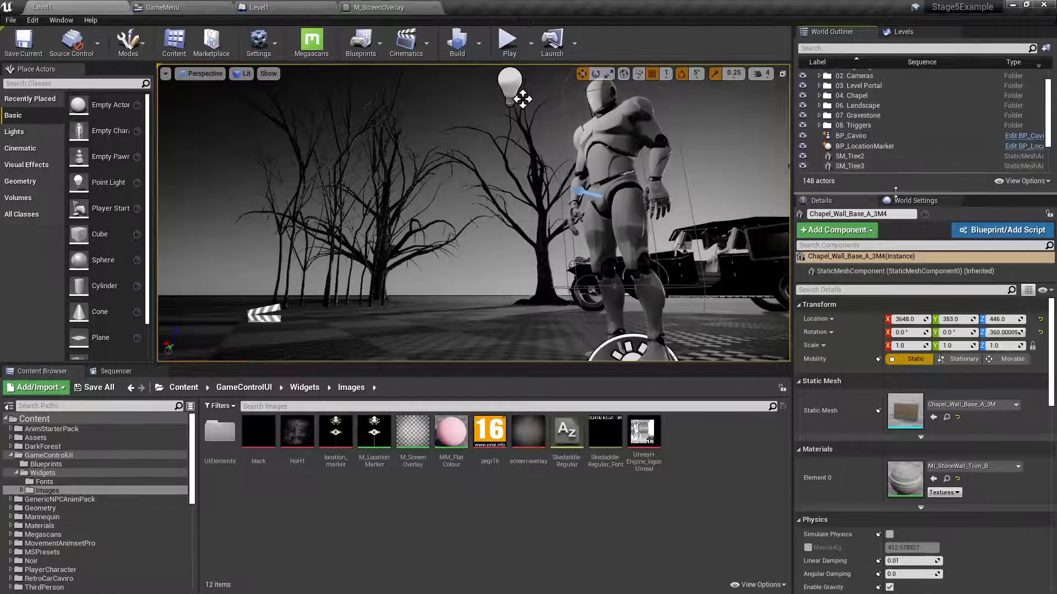
left_click_drag(895, 191, 884, 355)
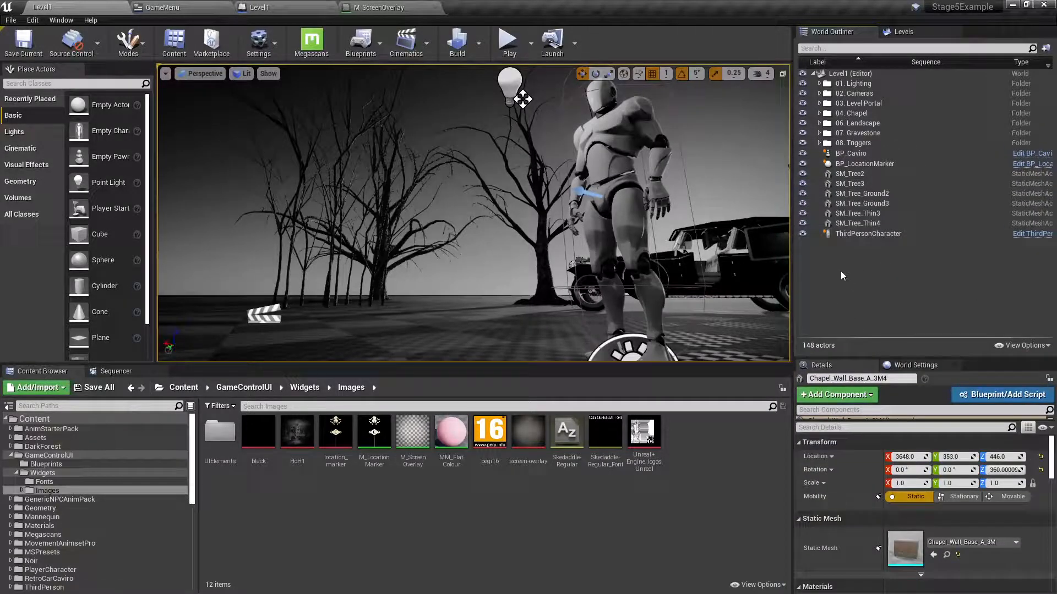
- Select the PPV_Level1 post-process volume in the 01. Lighting folder and enlarge the level viewport
left_click(818, 83)
left_click(847, 114)
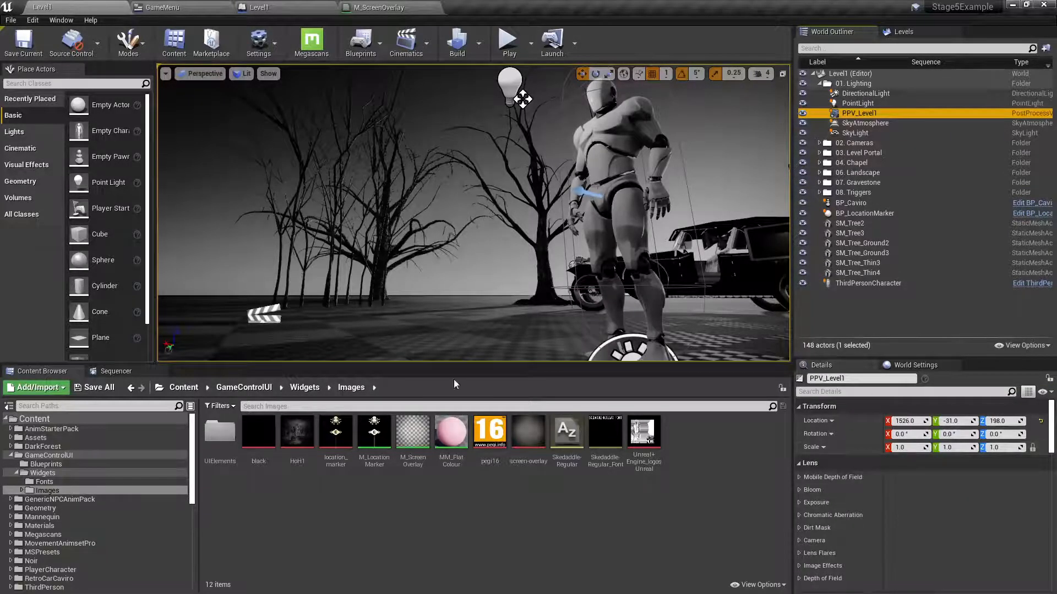
left_click_drag(452, 363, 452, 450)
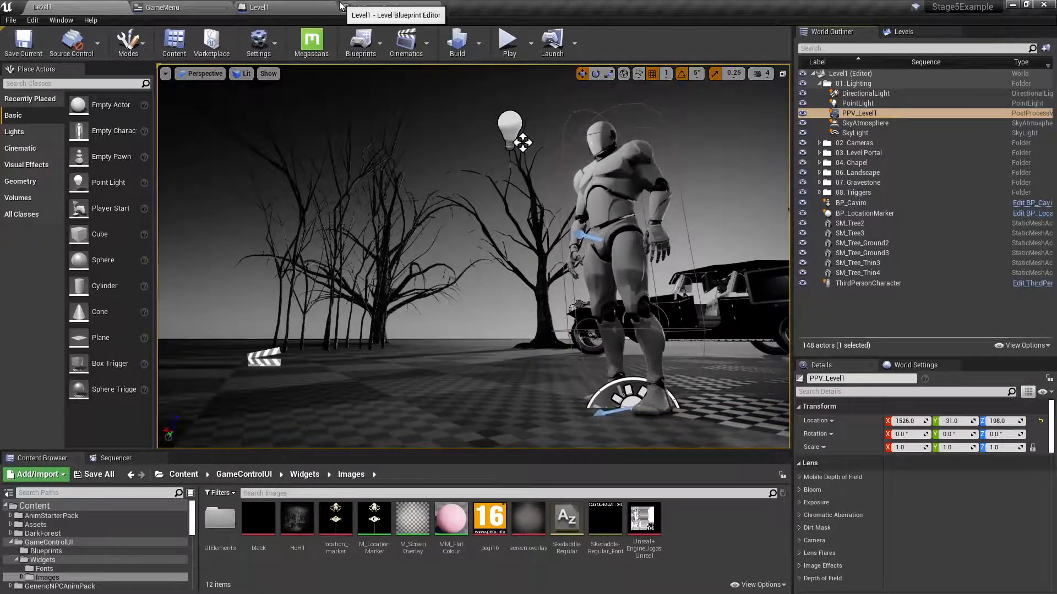
- Trace the Level1 blueprint's RestoreSaturation chain from Timeline_0 through Make PostProcessSettings to the PPV_Level1 settings node
left_click(295, 7)
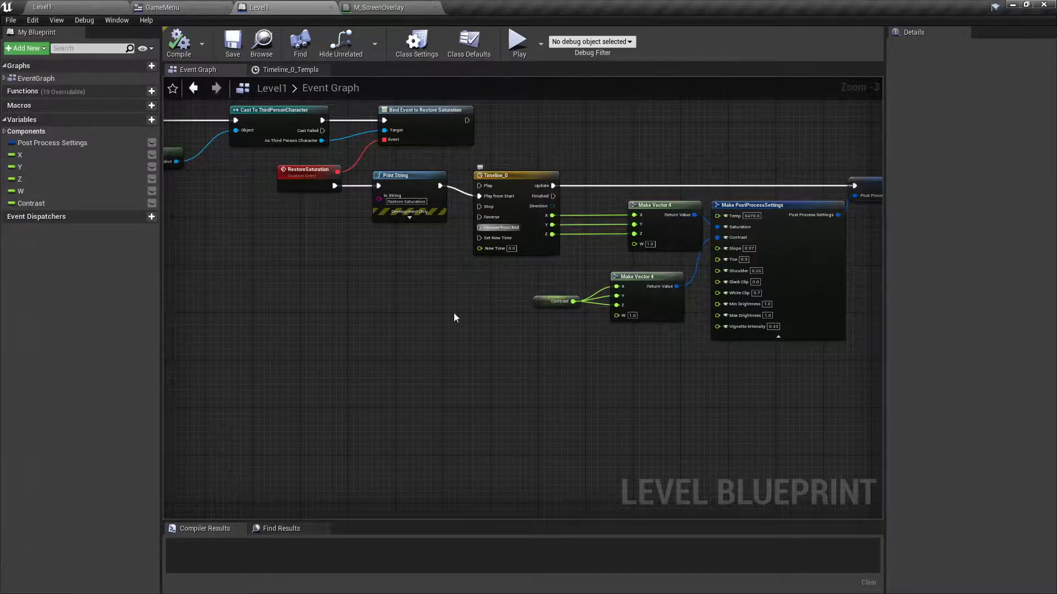
left_click_drag(453, 313, 289, 342)
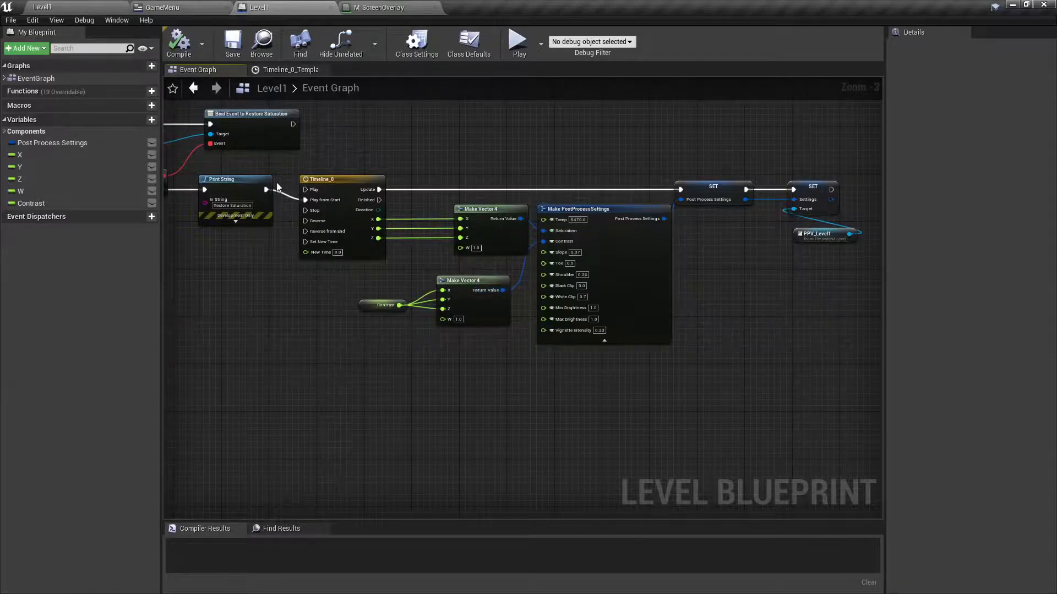
left_click_drag(188, 330, 322, 363)
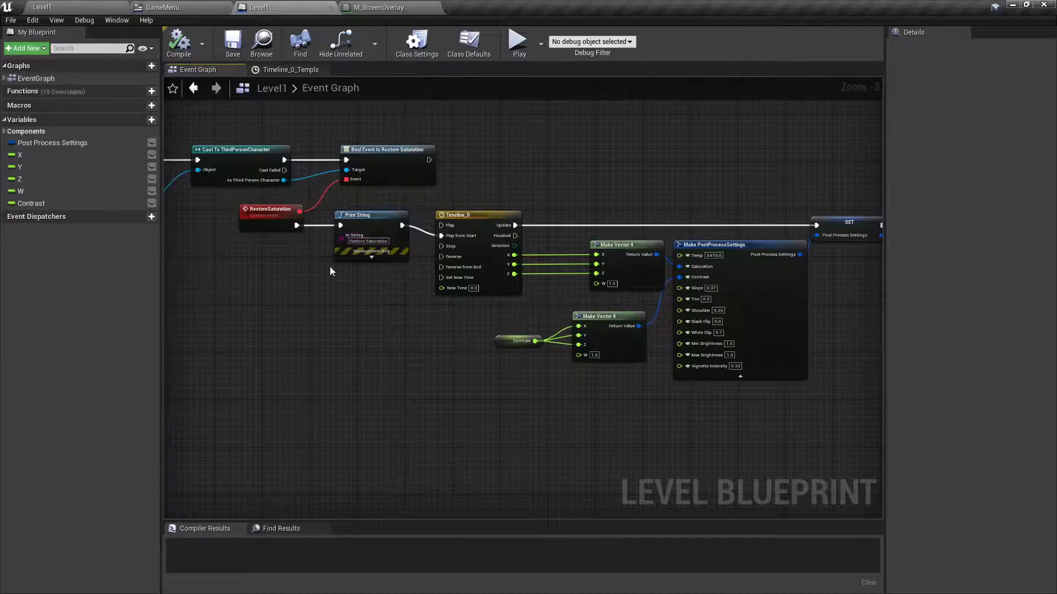
left_click_drag(251, 329, 328, 377)
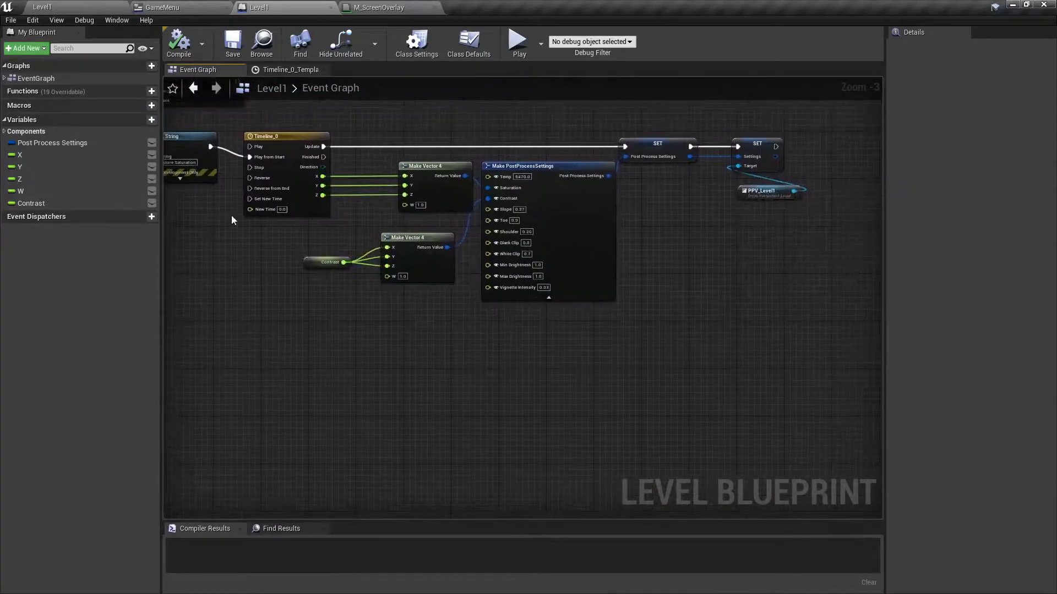
- Play-test from the level blueprint: skip the intro, start the game, run the character in front of the chapel, and end the preview
left_click(520, 42)
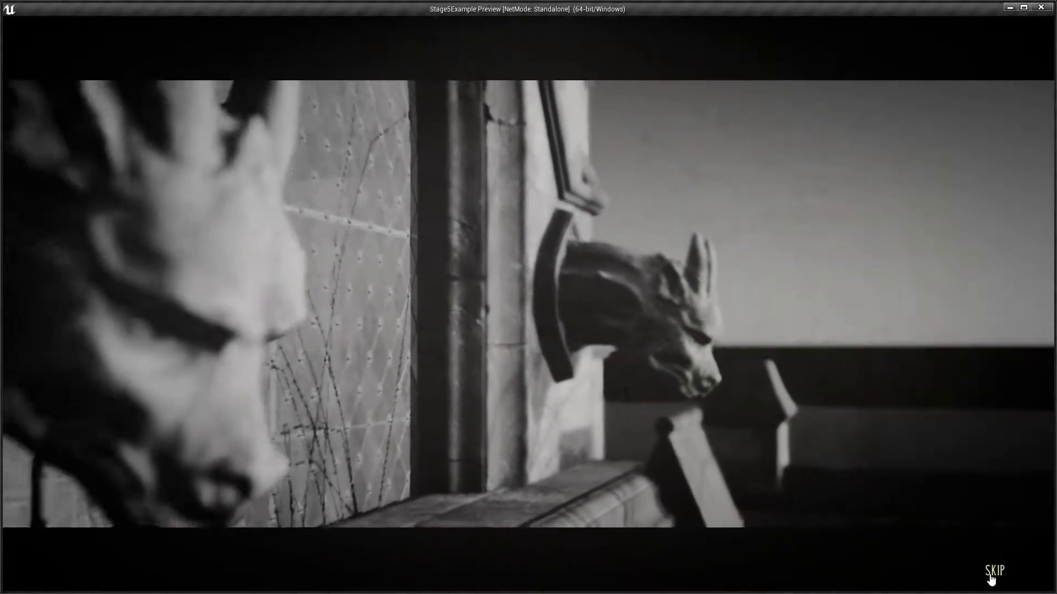
left_click(993, 572)
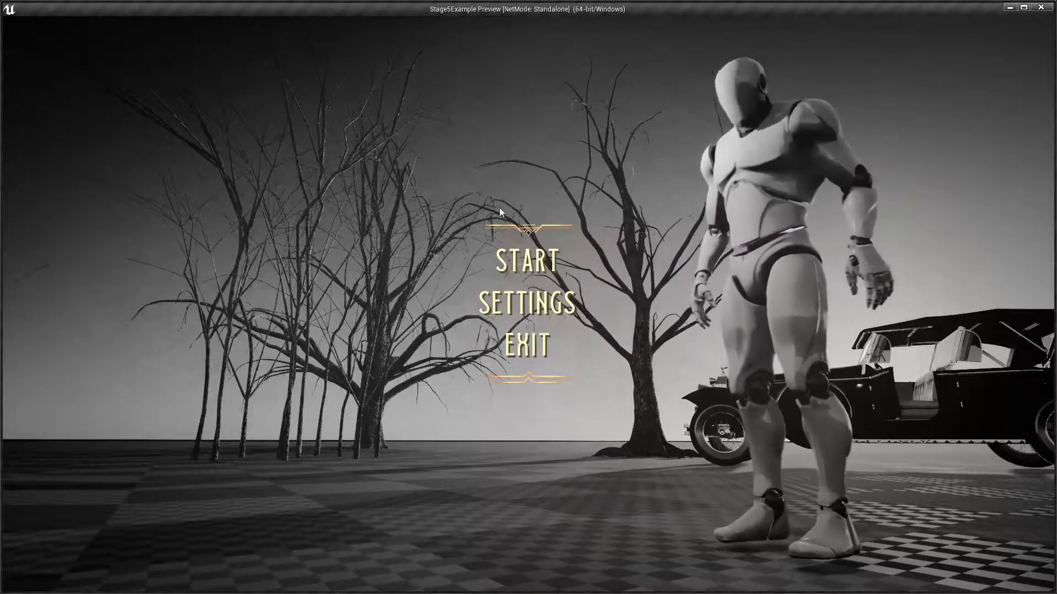
left_click(531, 259)
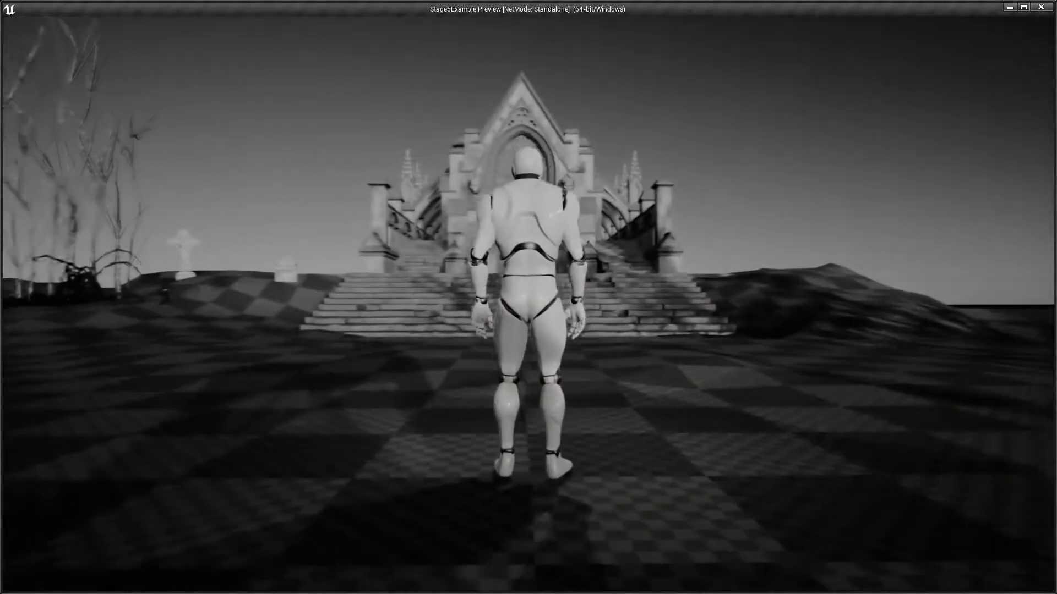
key("w")
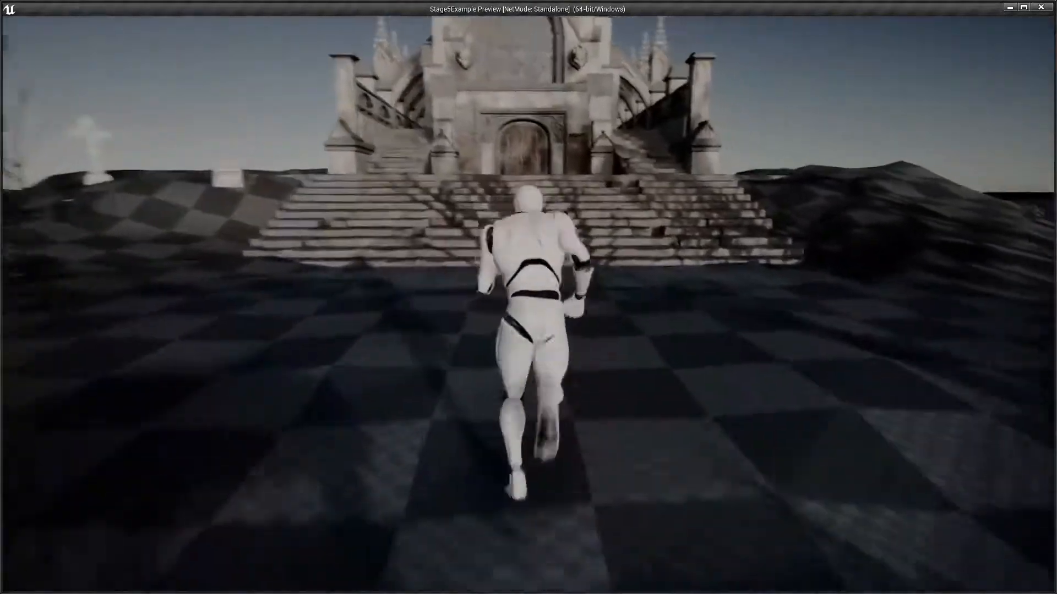
key("s")
key("w")
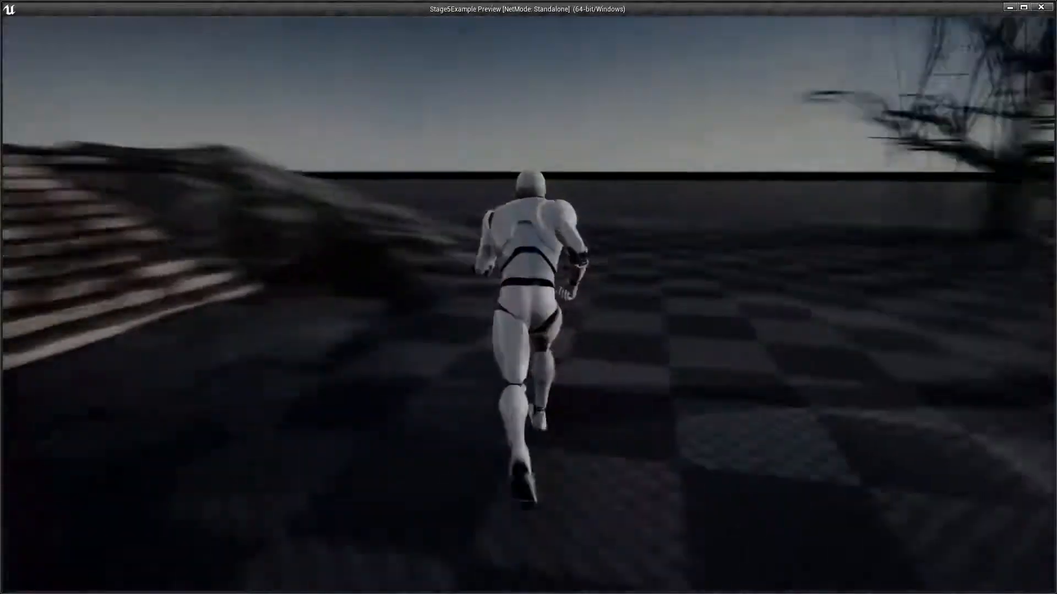
key("s")
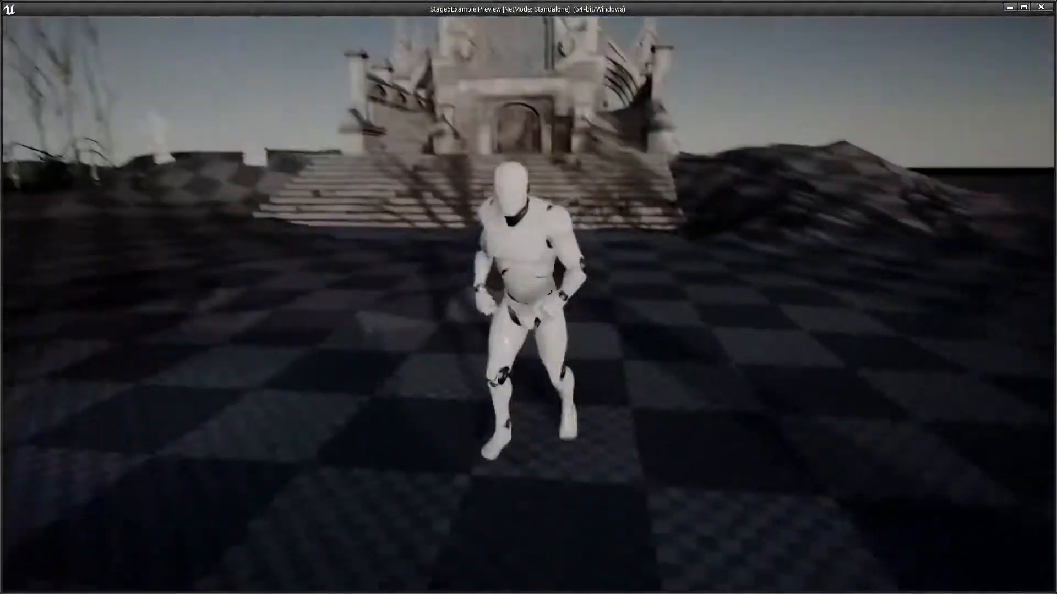
key("w")
key("Escape")
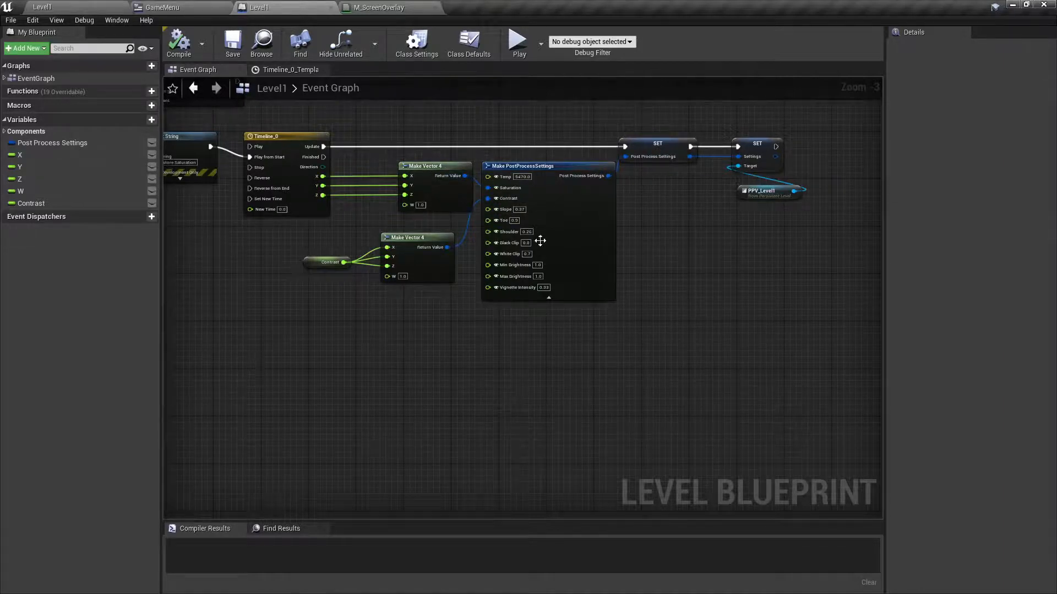
- Review the overall layout of the Level1 event graph around the RestoreSaturation event binding
scroll(276, 385, "down", 1)
left_click_drag(275, 359, 415, 365)
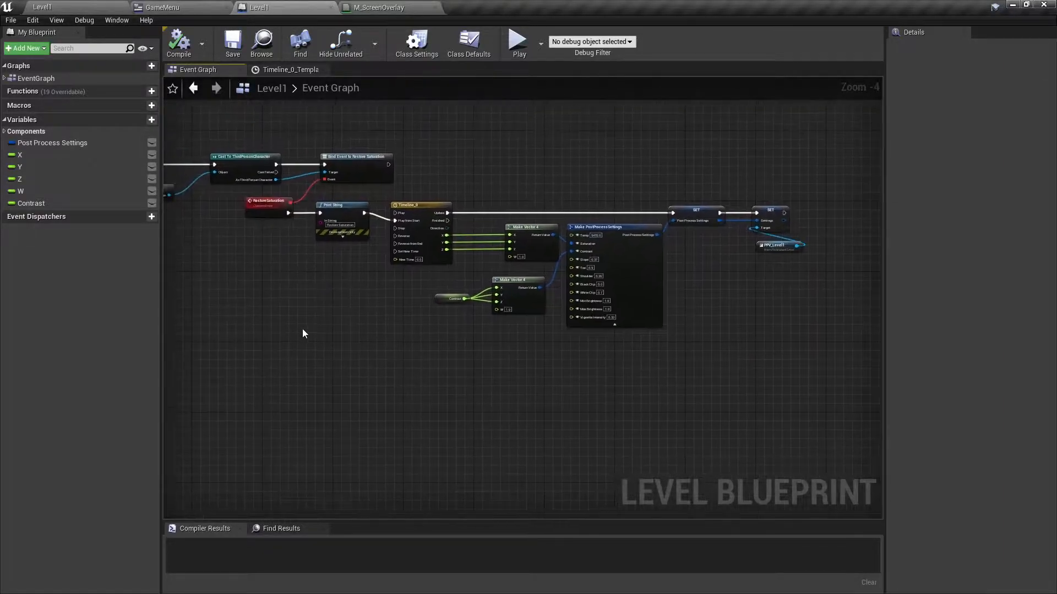
left_click_drag(302, 328, 363, 334)
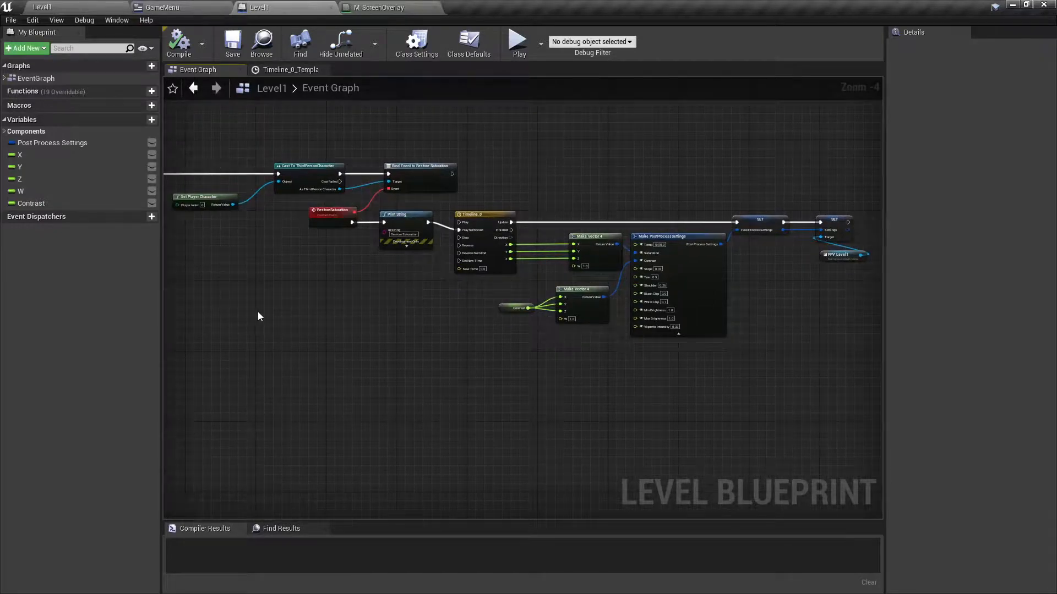
scroll(257, 317, "down", 2)
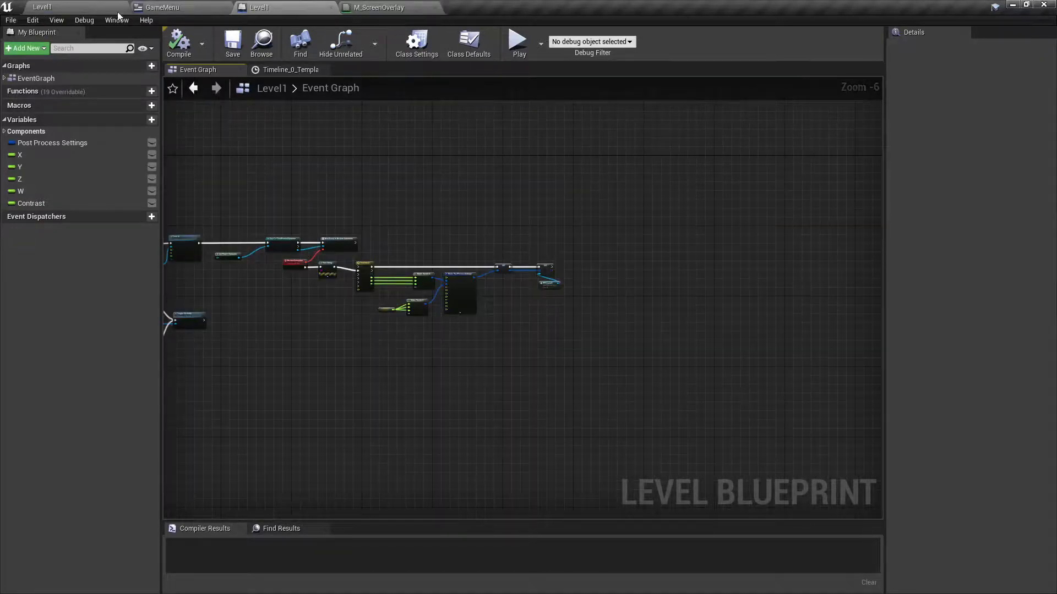
- Examine the GameMenu event graph where Reset Camera and Start Game lead into Play Animation with OverlayFade
left_click(165, 8)
left_click(1021, 44)
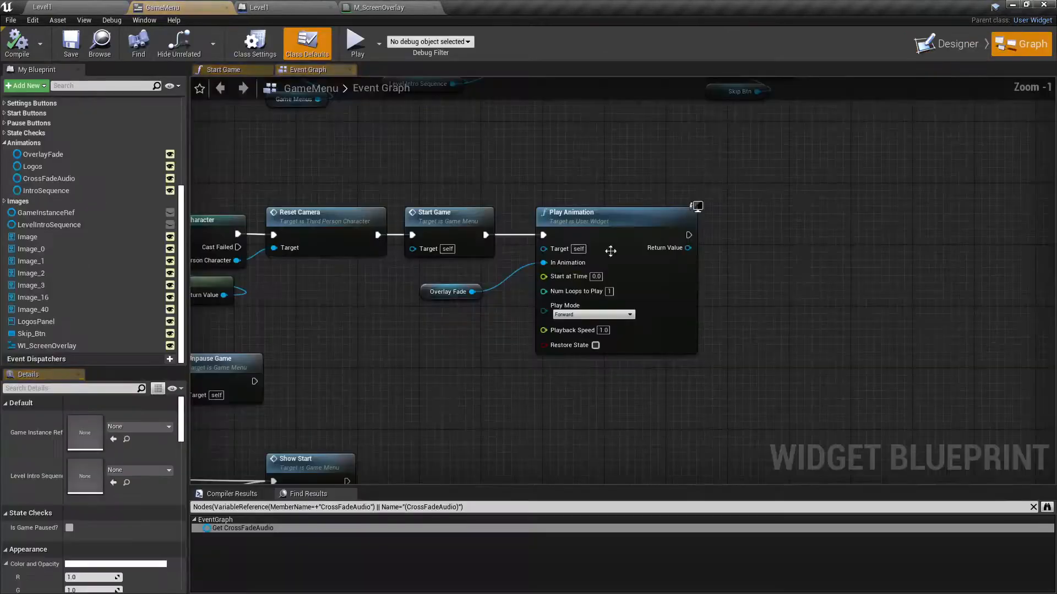
left_click_drag(391, 341, 630, 299)
left_click_drag(592, 246, 594, 243)
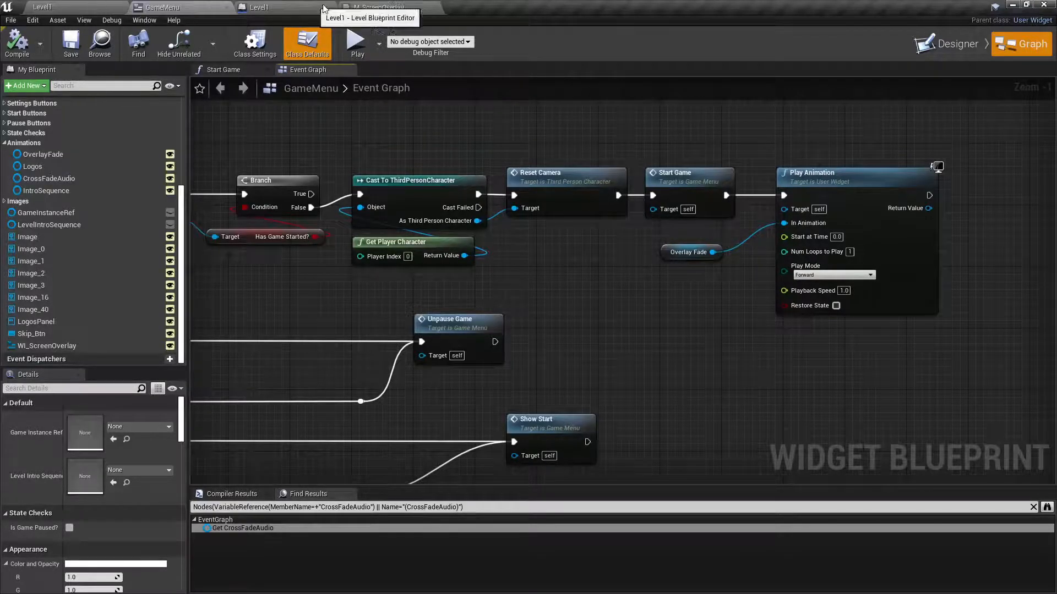
- Play-test Level1 in the editor viewport: skip the intro, start the game, run up the chapel steps, and stop the session
left_click(63, 5)
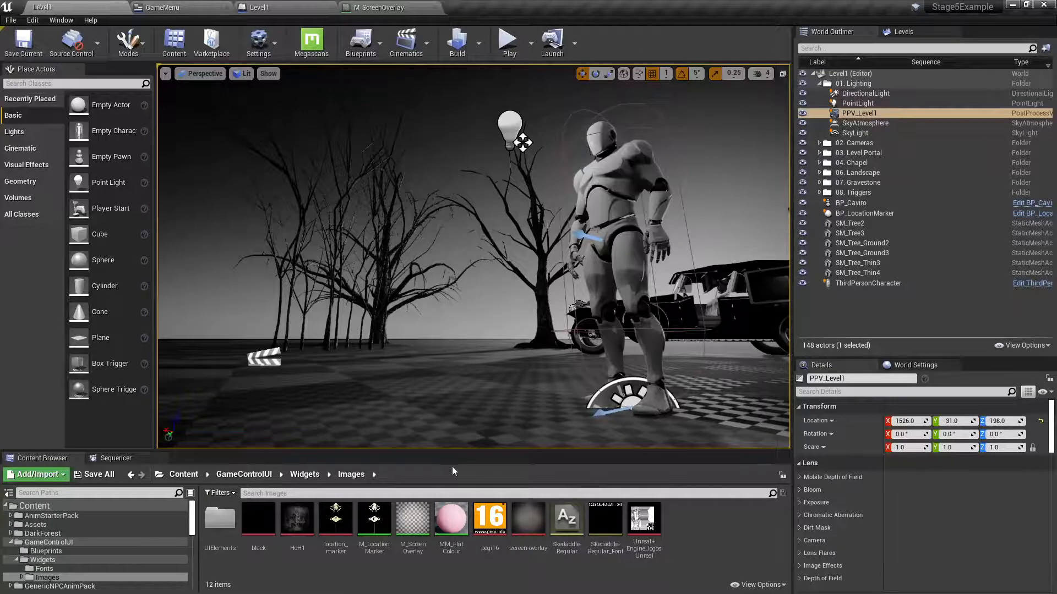
left_click_drag(419, 451, 420, 437)
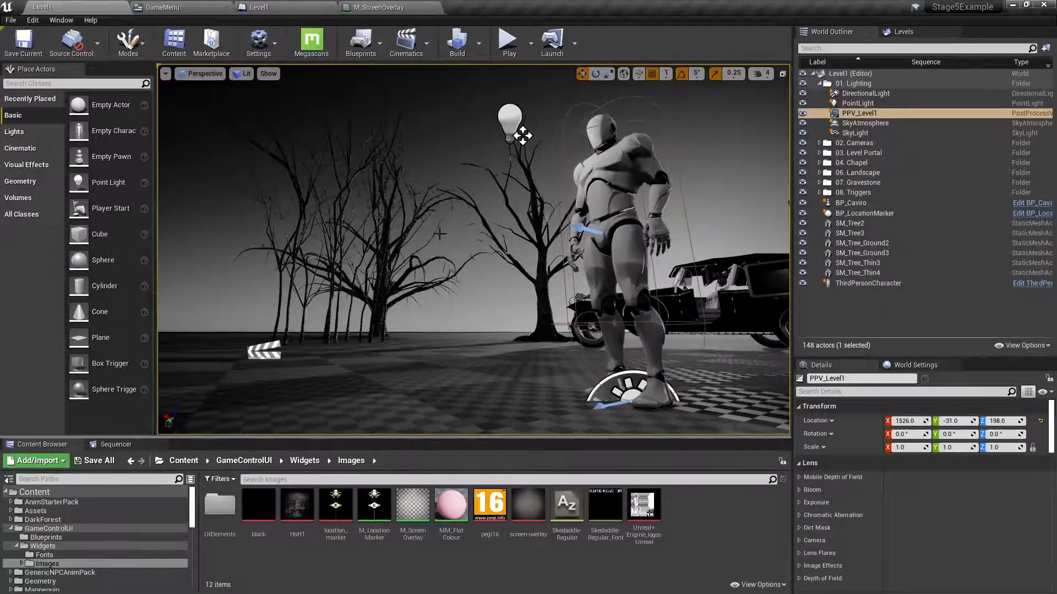
left_click(507, 40)
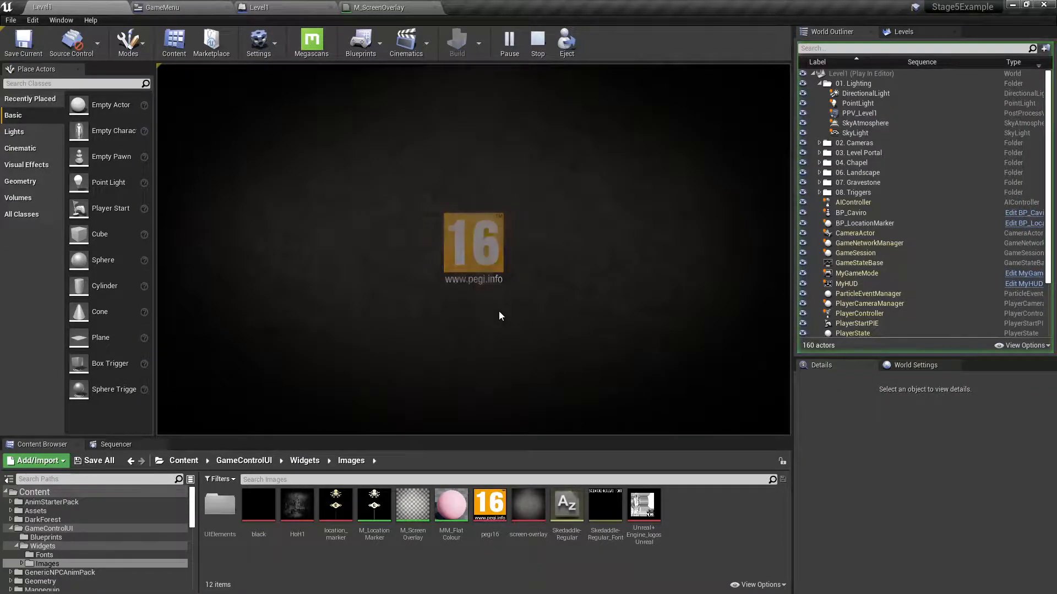
left_click(755, 428)
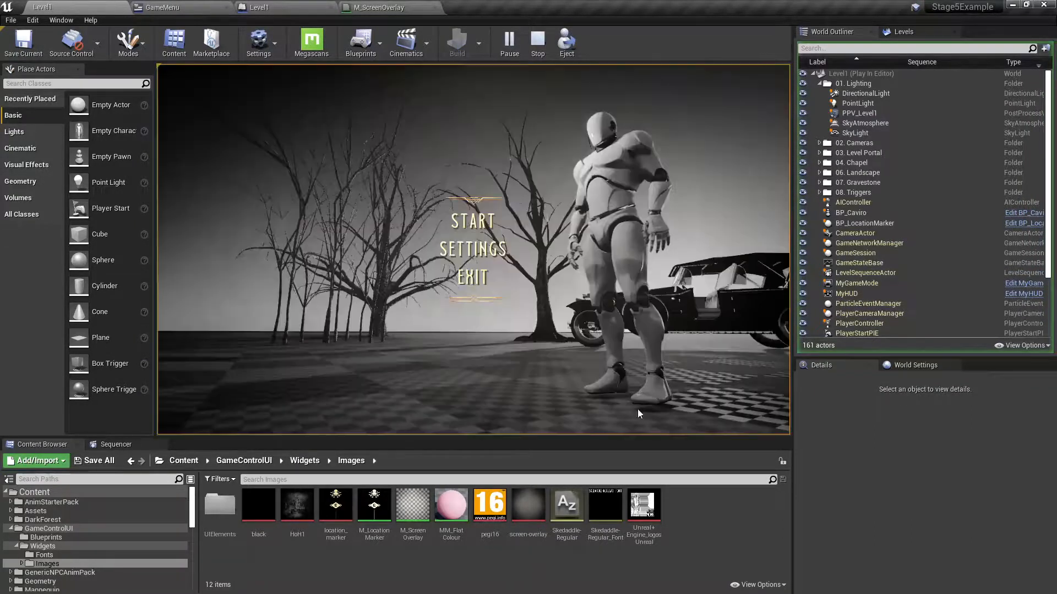
left_click(474, 221)
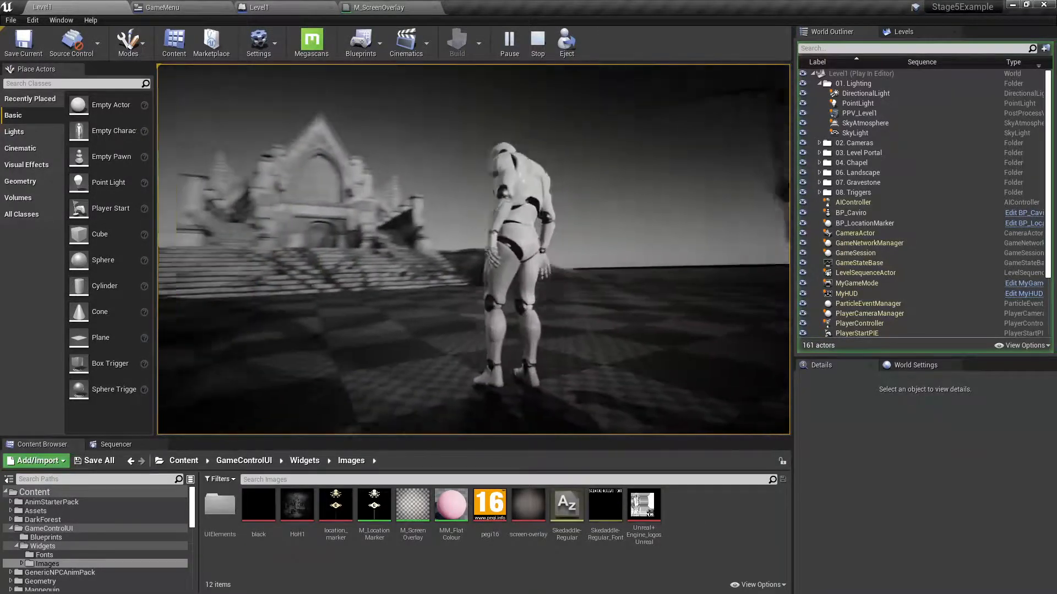
key("w")
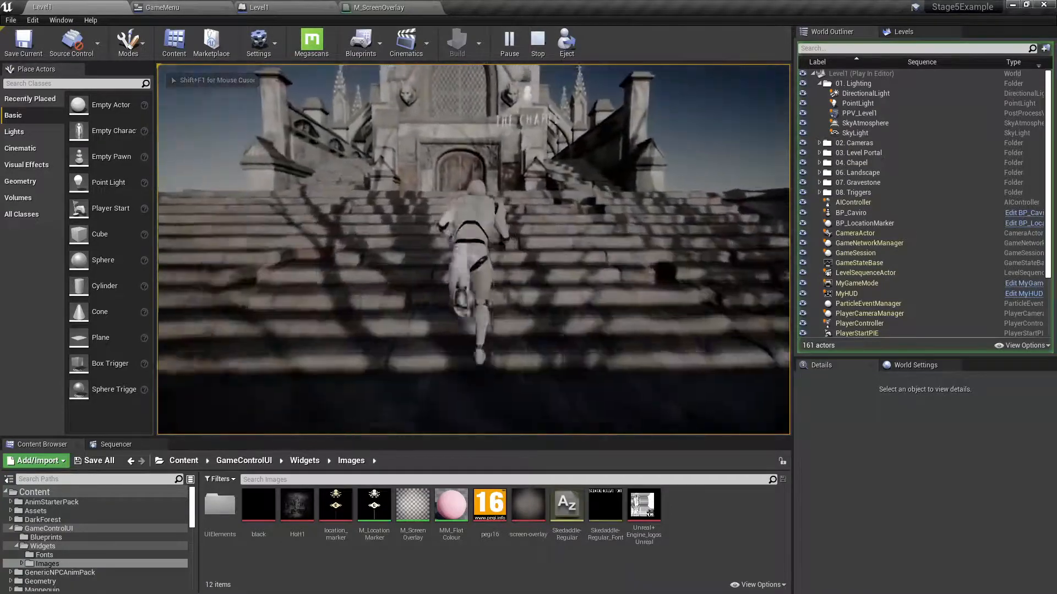
key("w")
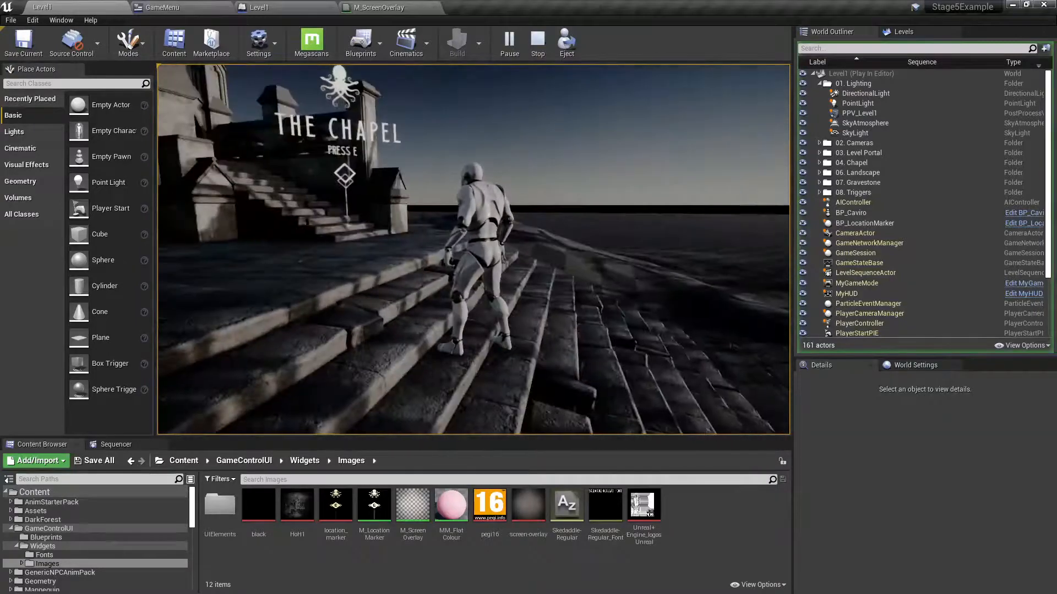
key("Escape")
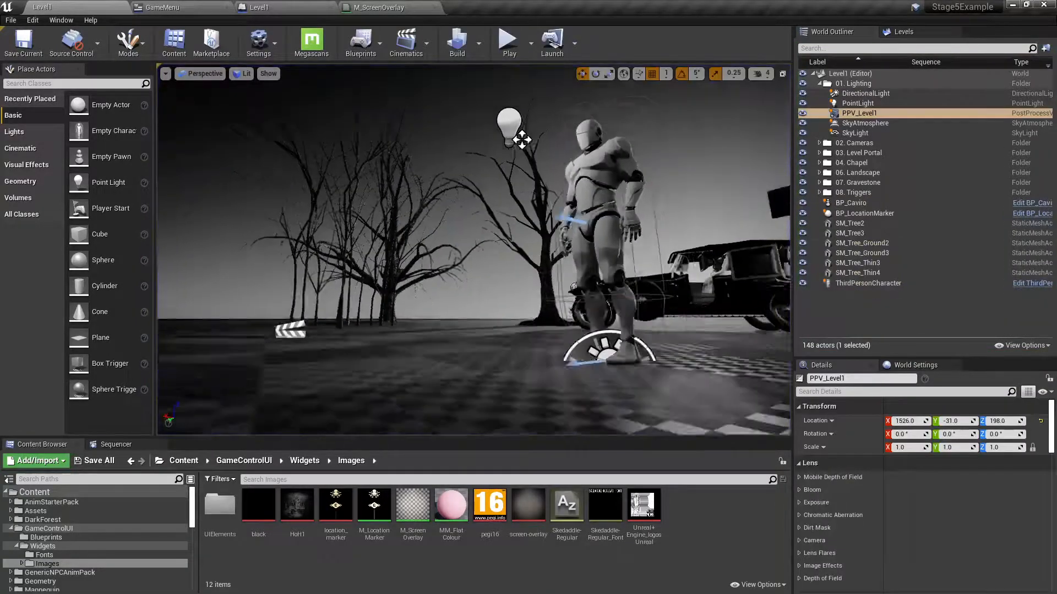
- Select the BP_LocationMarker actor in front of the chapel door and open its blueprint
key("w")
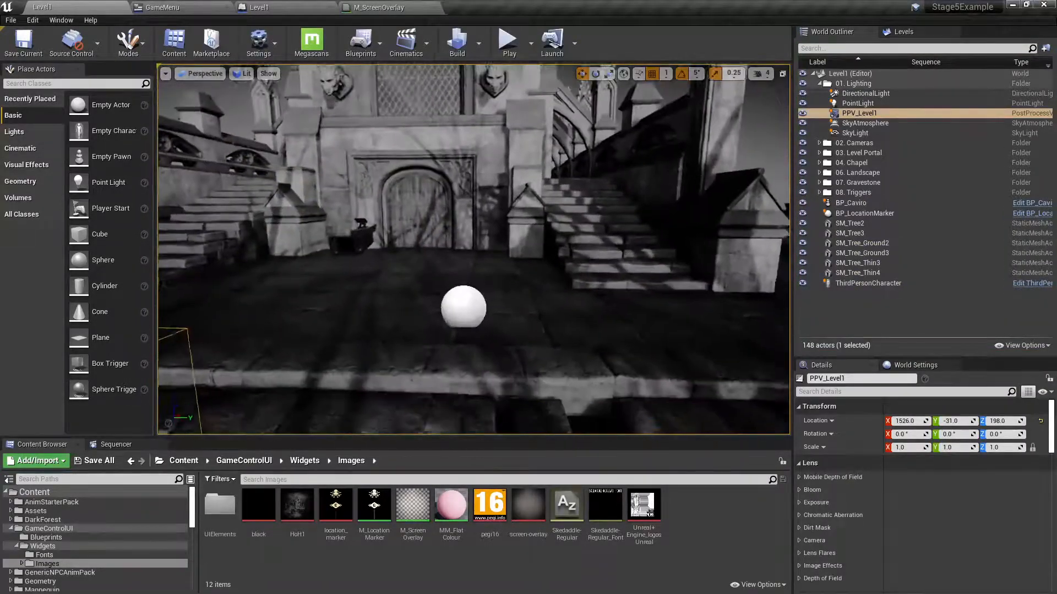
left_click(464, 294)
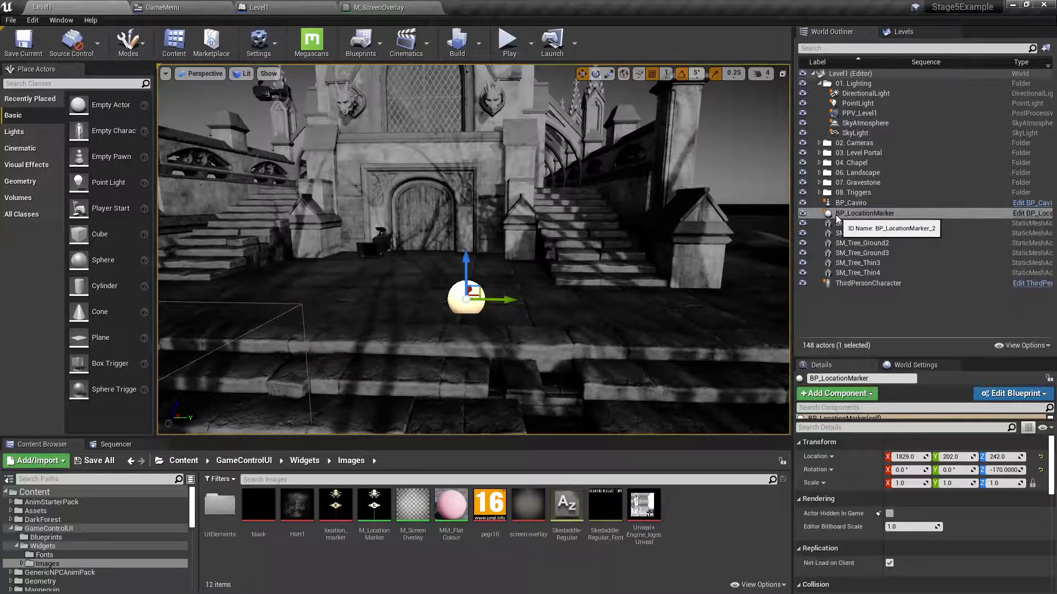
left_click(1026, 215)
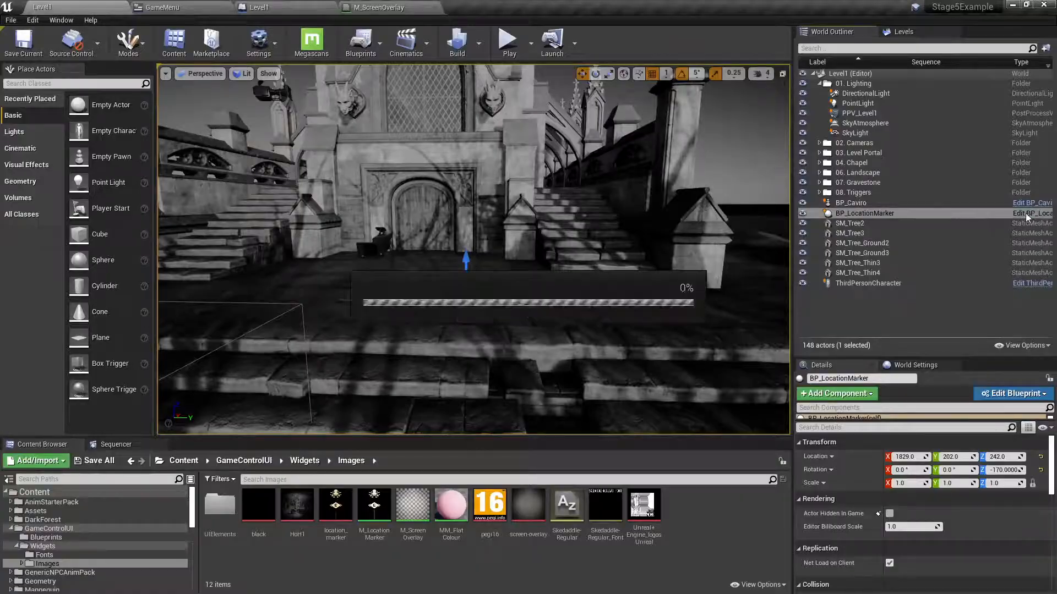
- Enlarge the BP_LocationMarker event graph area by narrowing both sidebars, and review the overall chain from Event Tick to SetWorldRotation
scroll(413, 163, "down", 2)
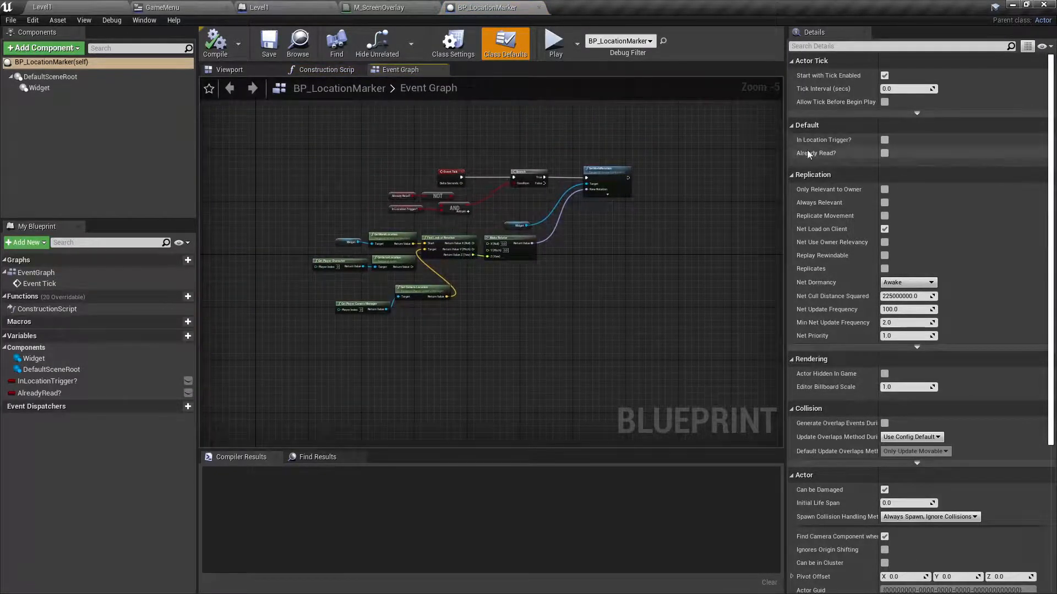
left_click_drag(784, 165, 960, 159)
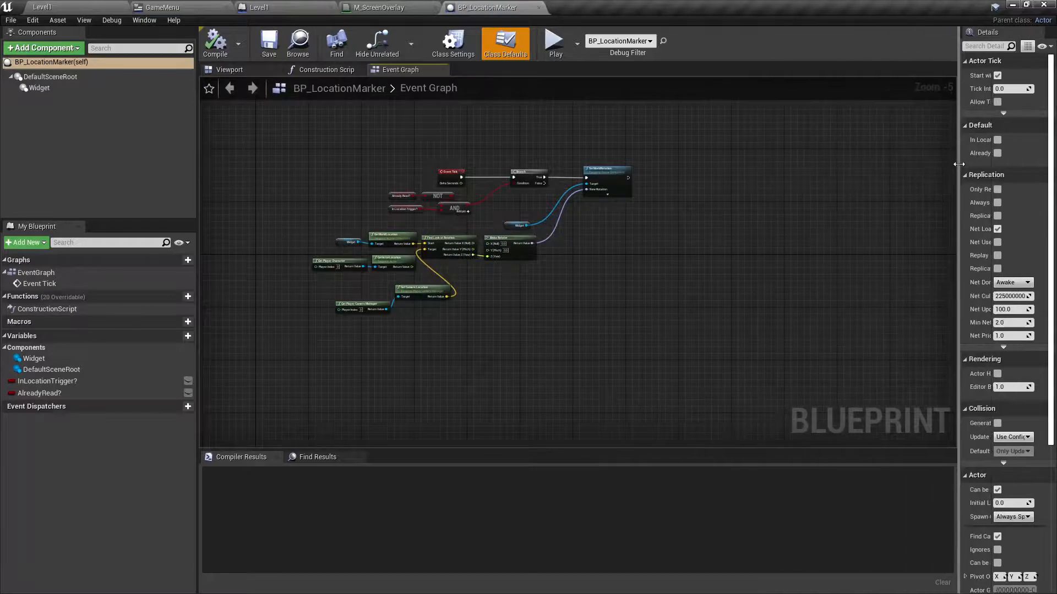
left_click_drag(201, 174, 105, 177)
scroll(346, 208, "up", 2)
scroll(347, 208, "down", 1)
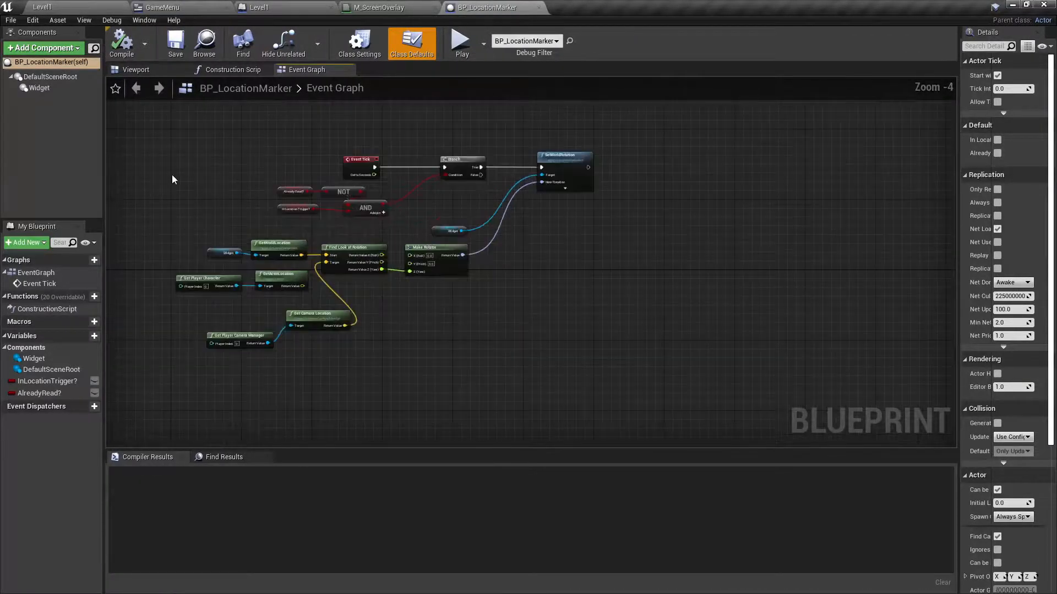
left_click_drag(172, 172, 211, 230)
scroll(281, 319, "up", 1)
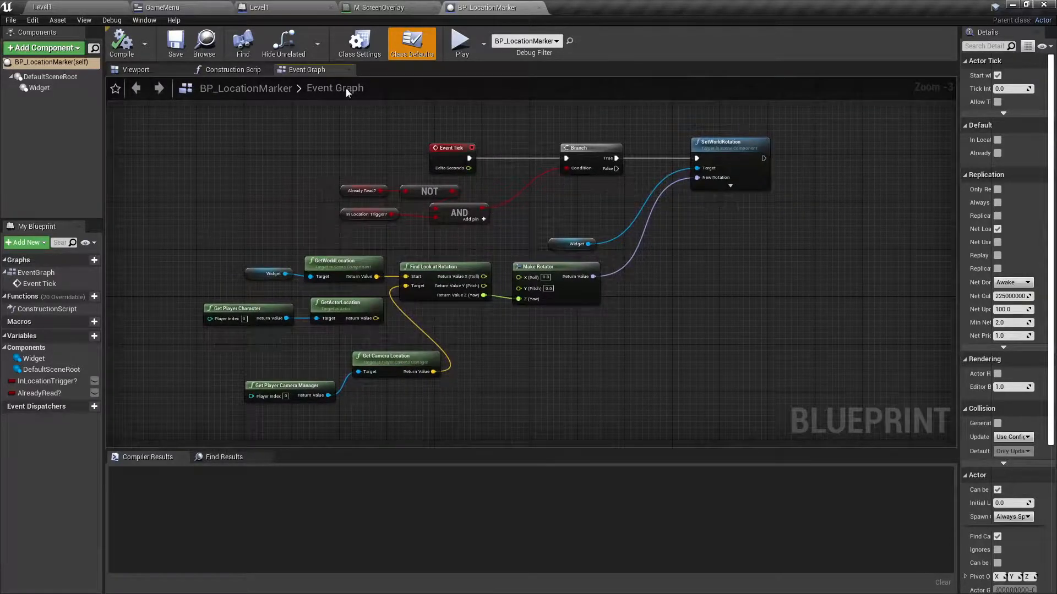
- Examine how the camera location feeds Find Look at Rotation and Make Rotator, and how Already Read? and In Location Trigger? drive the Branch
scroll(239, 293, "up", 3)
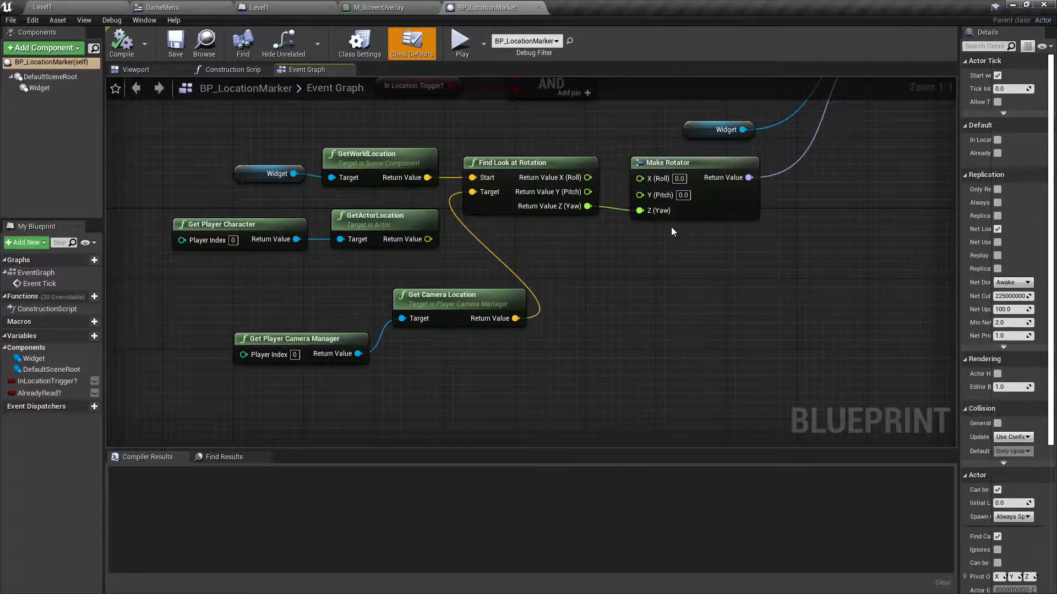
left_click_drag(677, 229, 650, 270)
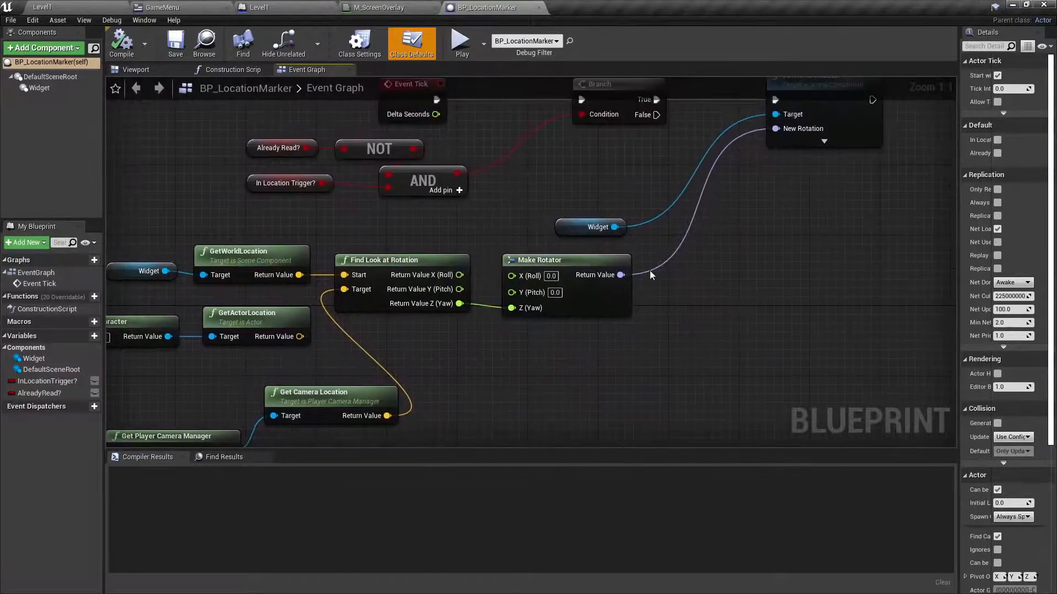
left_click_drag(732, 261, 732, 323)
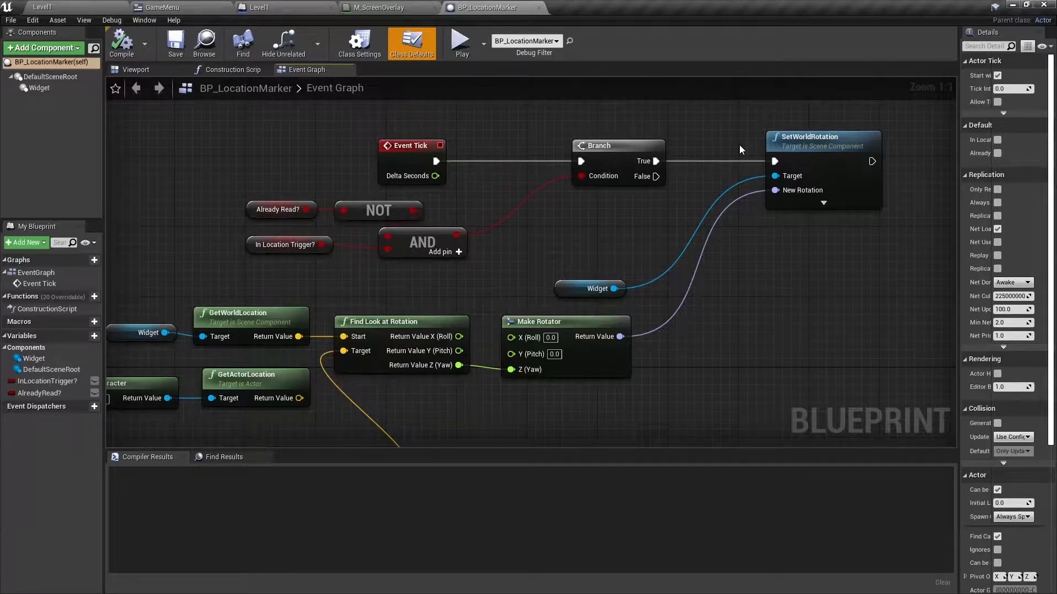
scroll(406, 154, "down", 1)
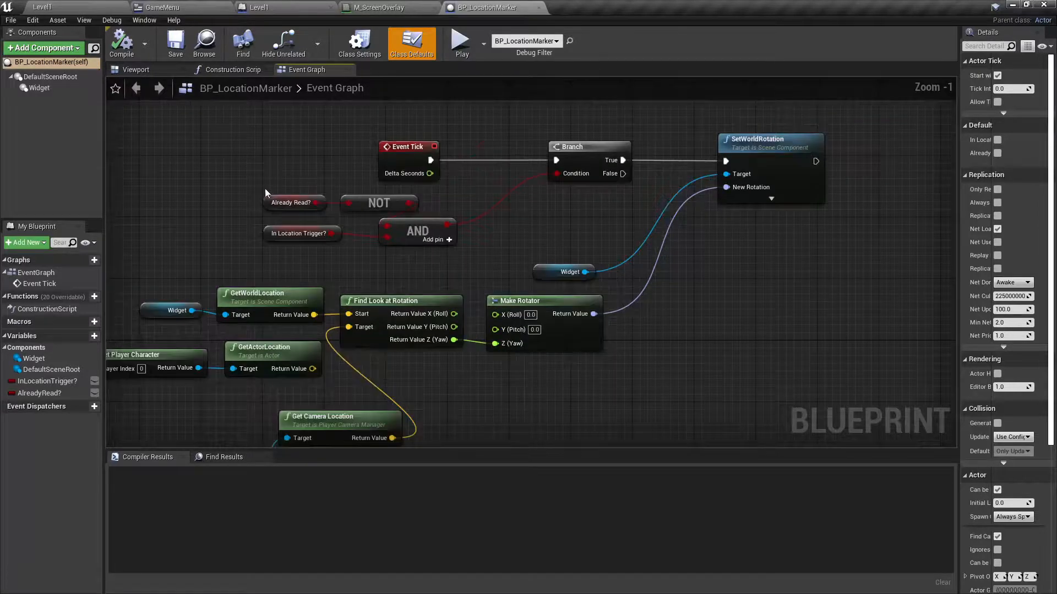
left_click_drag(265, 188, 301, 216)
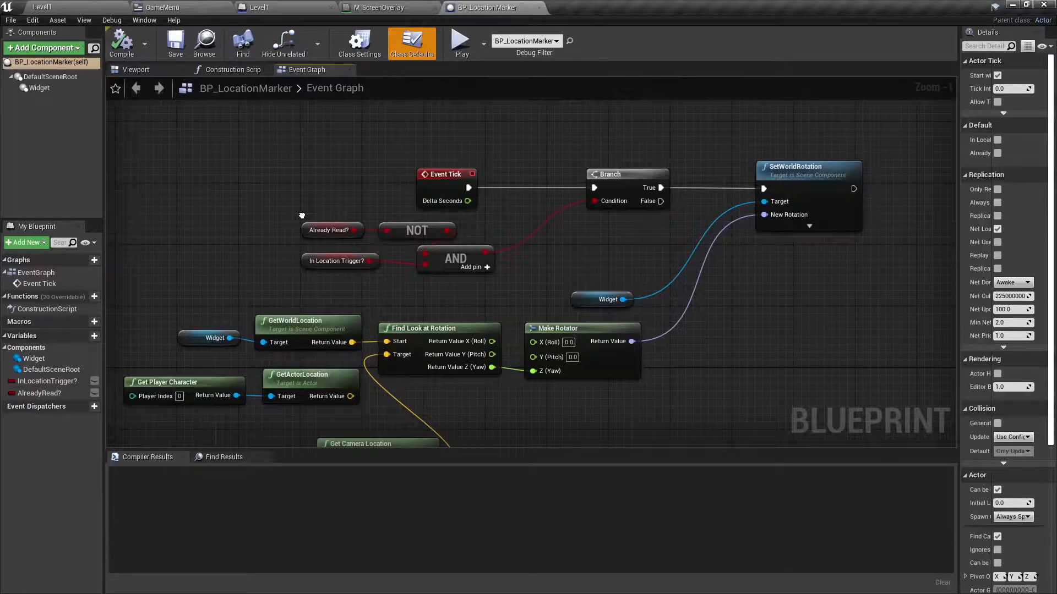
right_click(306, 179)
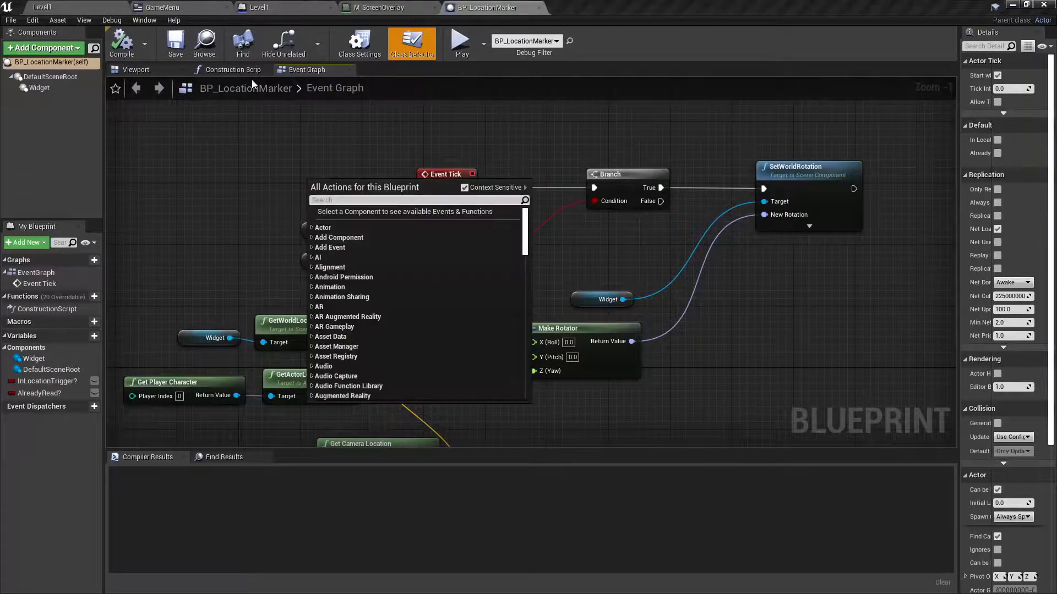
key("Escape")
- Show the marker blueprint's 3D preview, select its Widget component, and widen the area showing the component's properties
left_click(152, 71)
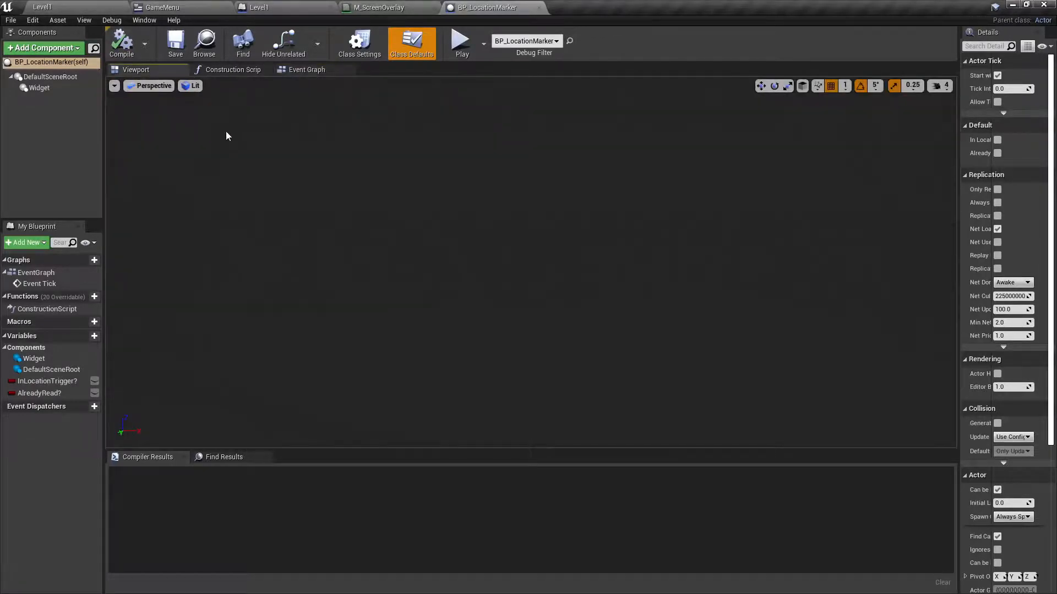
left_click(32, 91)
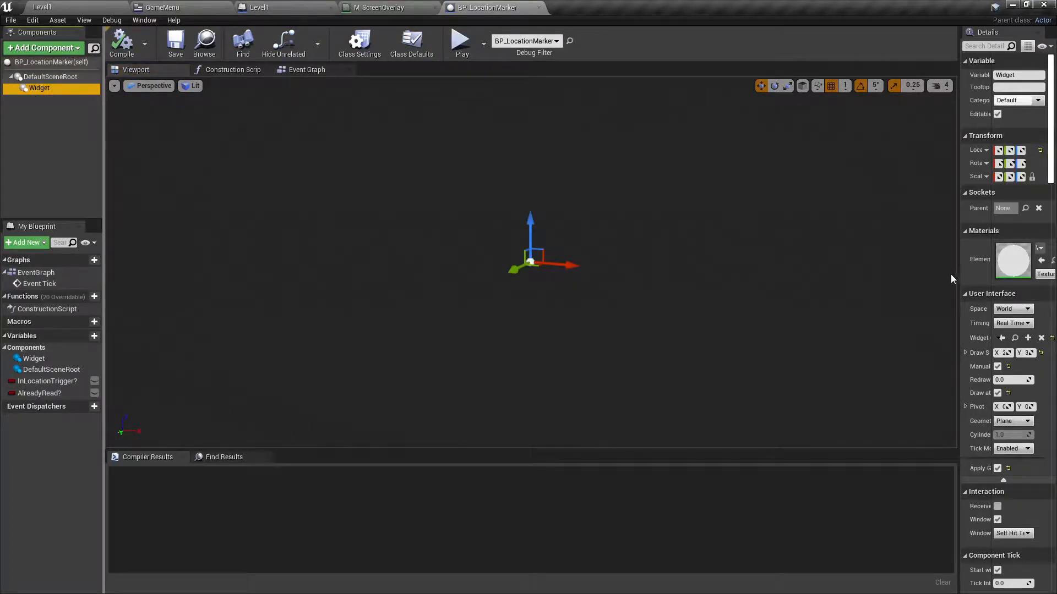
left_click_drag(958, 274, 768, 252)
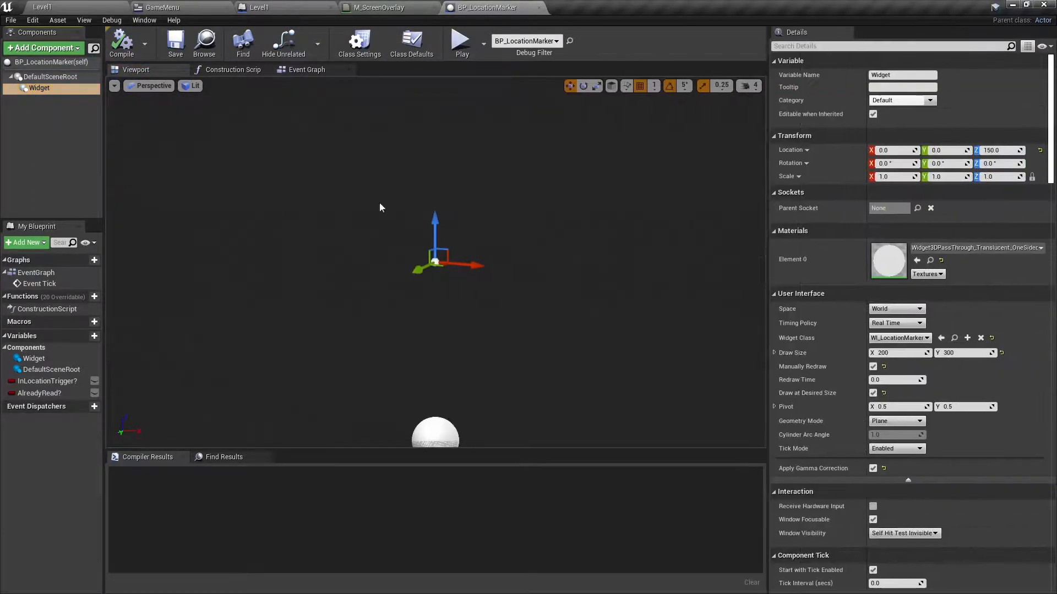
- Look up the Widget component type among the addable components with the search text "wid", without adding one
left_click(42, 49)
type("w")
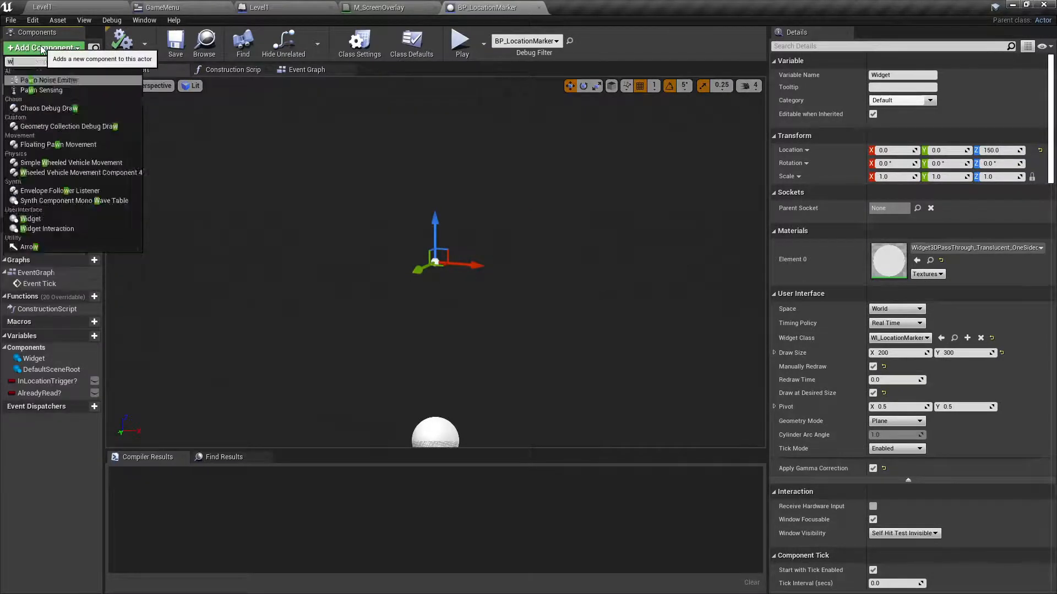
type("id")
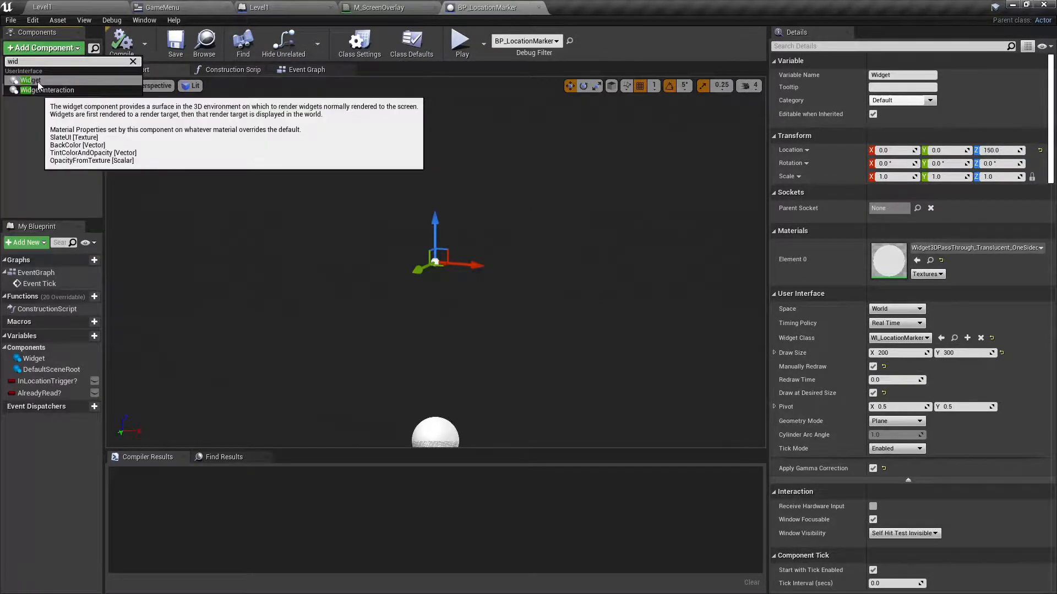
left_click(44, 124)
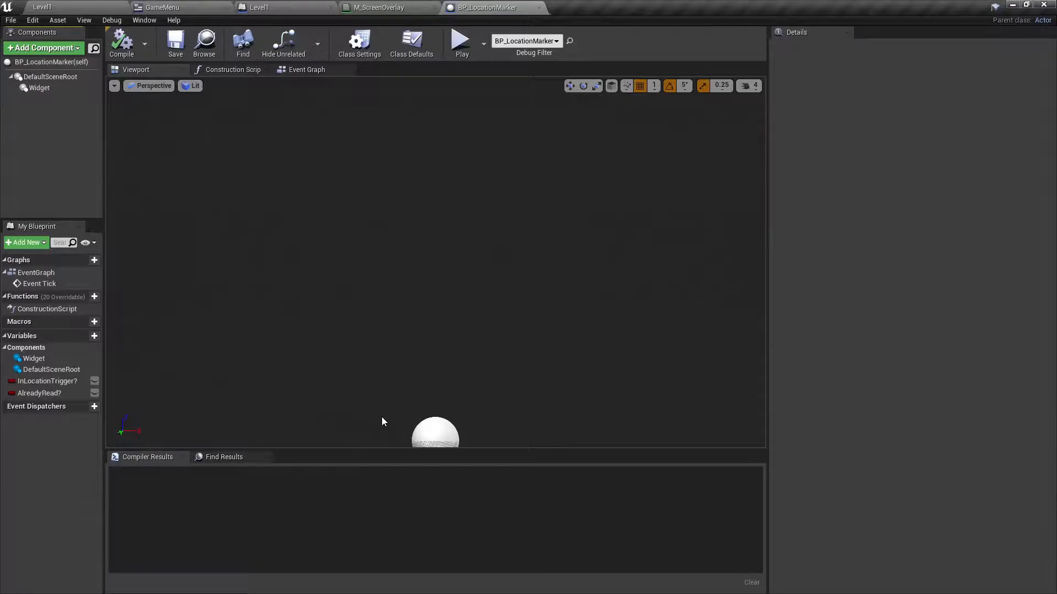
- Select the root sphere and the Widget component, and open the WI_LocationMarker widget blueprint from the Widgets folder
left_click(427, 435)
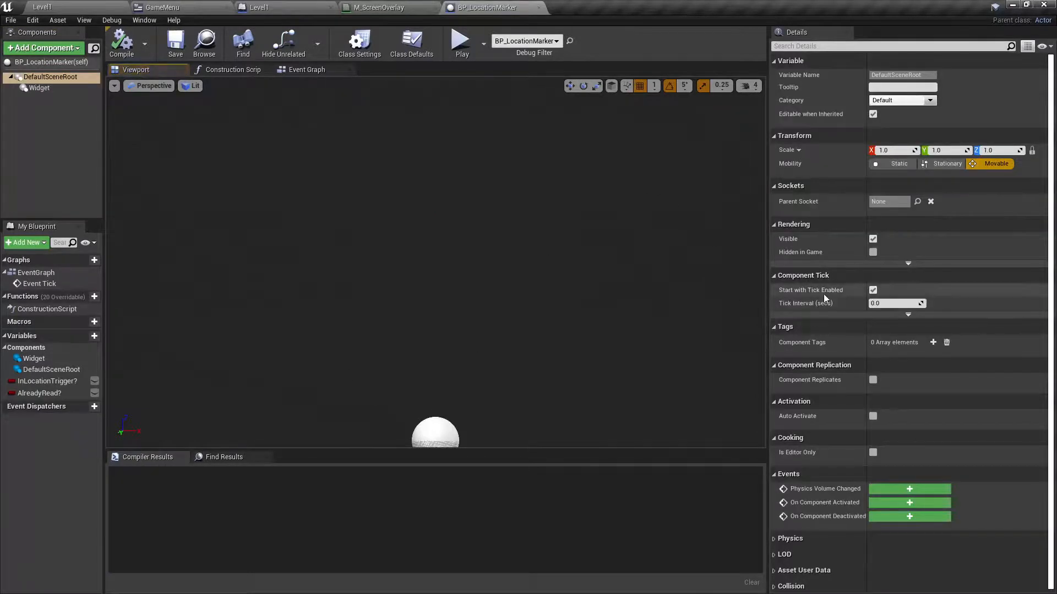
left_click(33, 88)
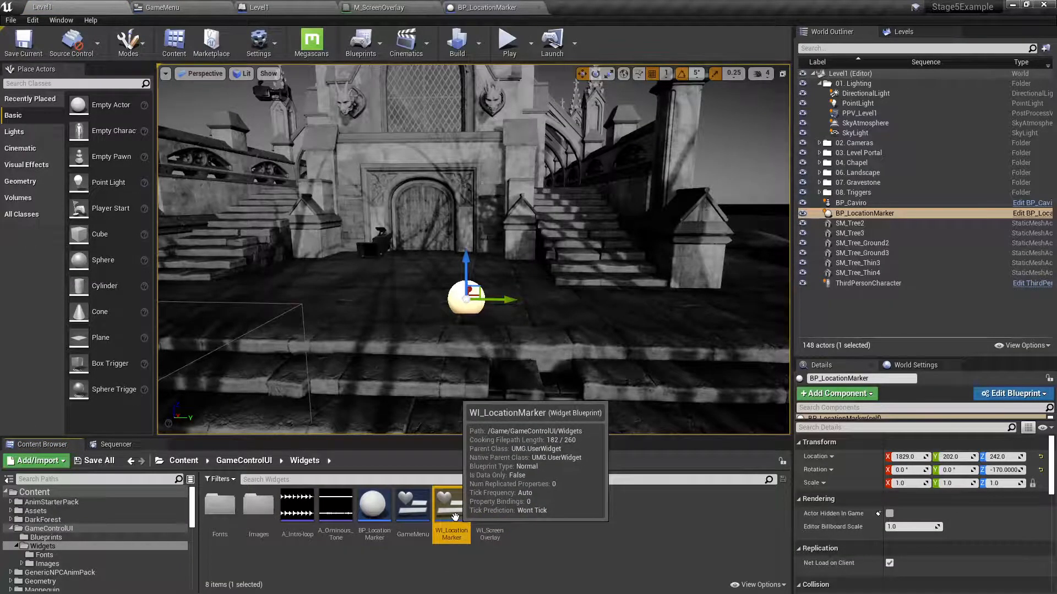
double_click(456, 515)
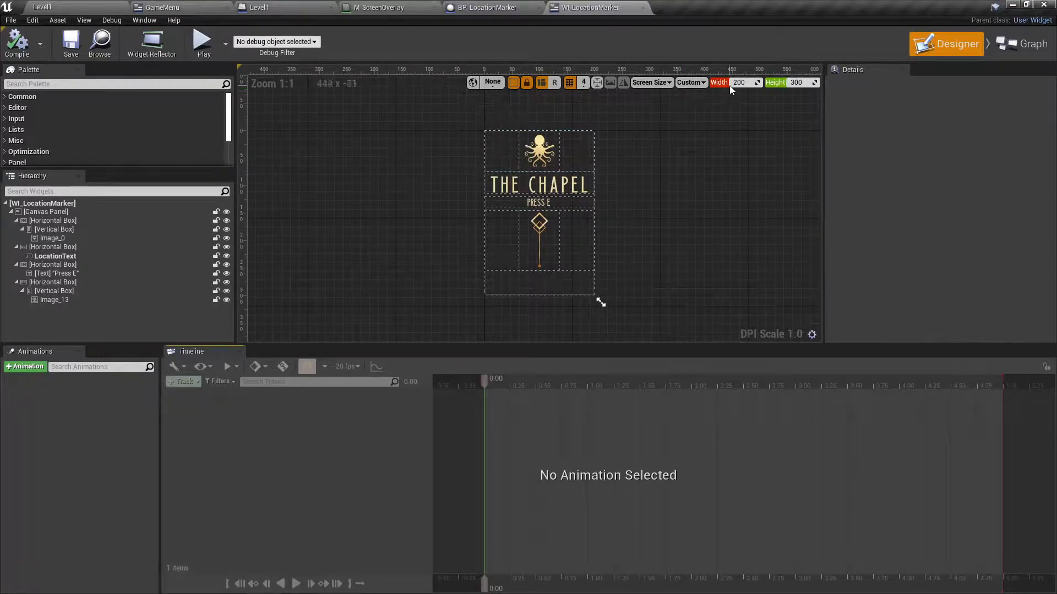
- Inspect the WI_LocationMarker hierarchy: the canvas and boxes, the octopus image, LocationText, the "Press E" text and the marker image
left_click(52, 220)
left_click(54, 228)
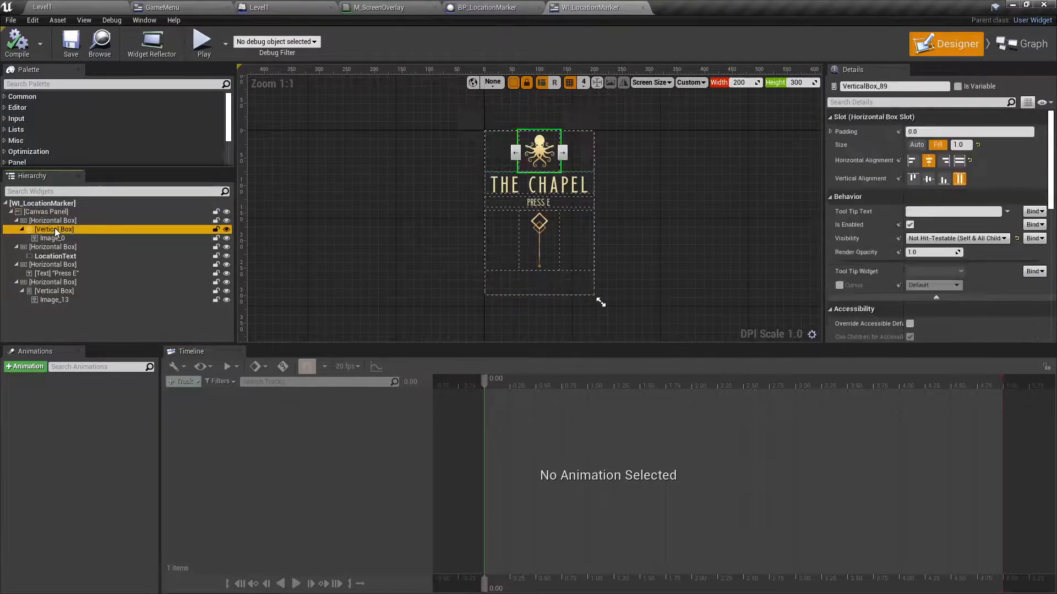
left_click(52, 220)
left_click(47, 211)
left_click(49, 228)
left_click(53, 237)
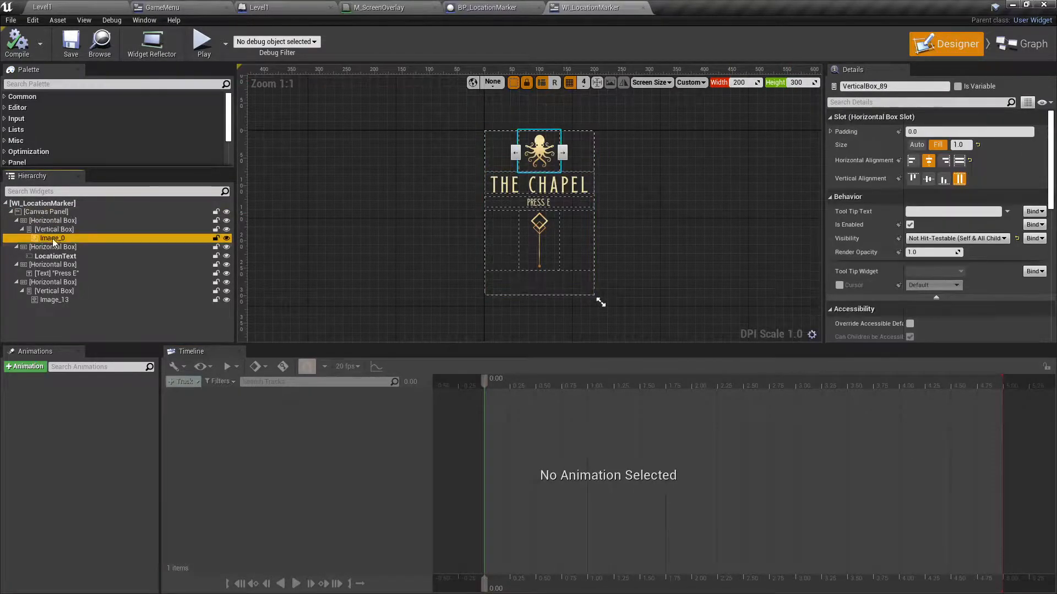
left_click(55, 256)
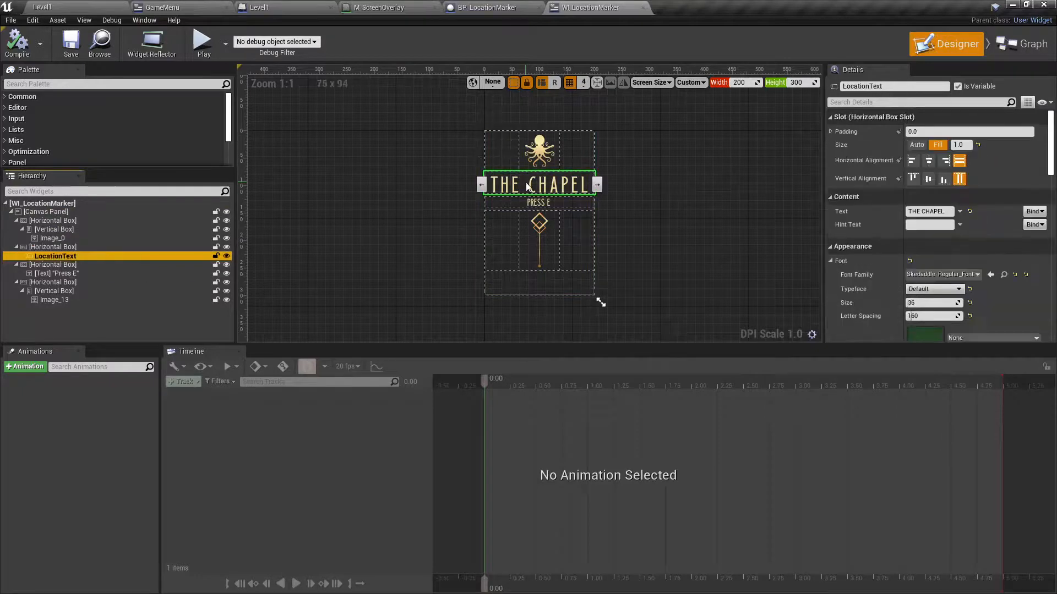
left_click(533, 201)
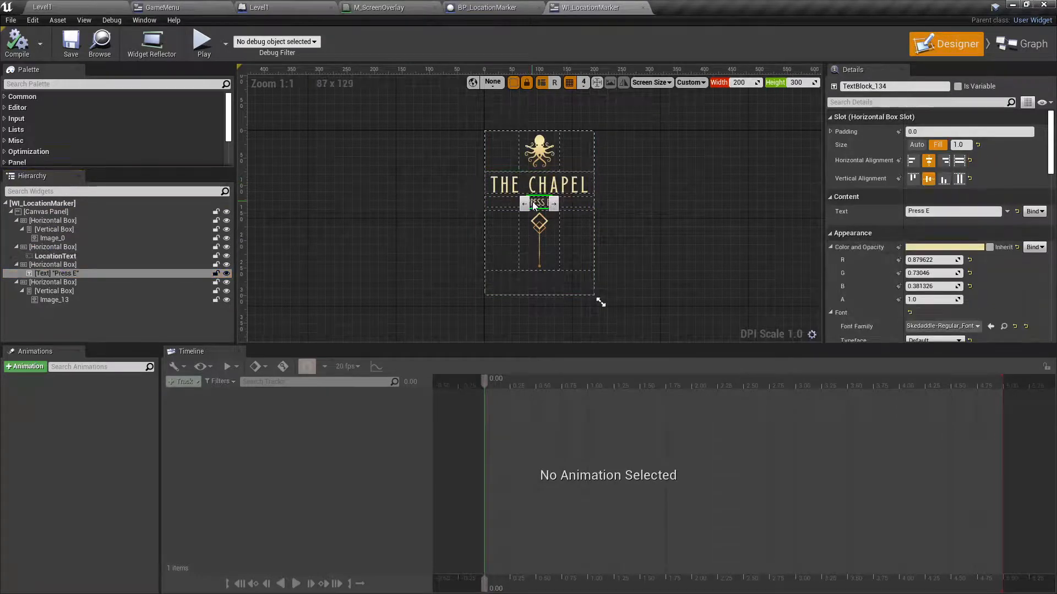
left_click(539, 237)
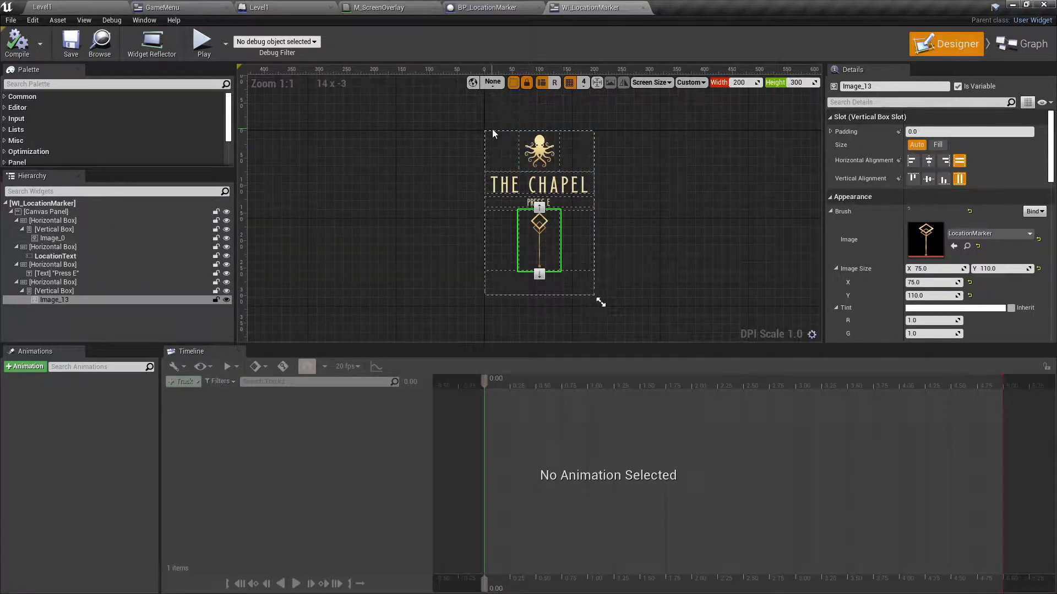
- Return to BP_LocationMarker and review the Widget component's User Interface, Interaction, Layers and other detail settings
left_click(487, 7)
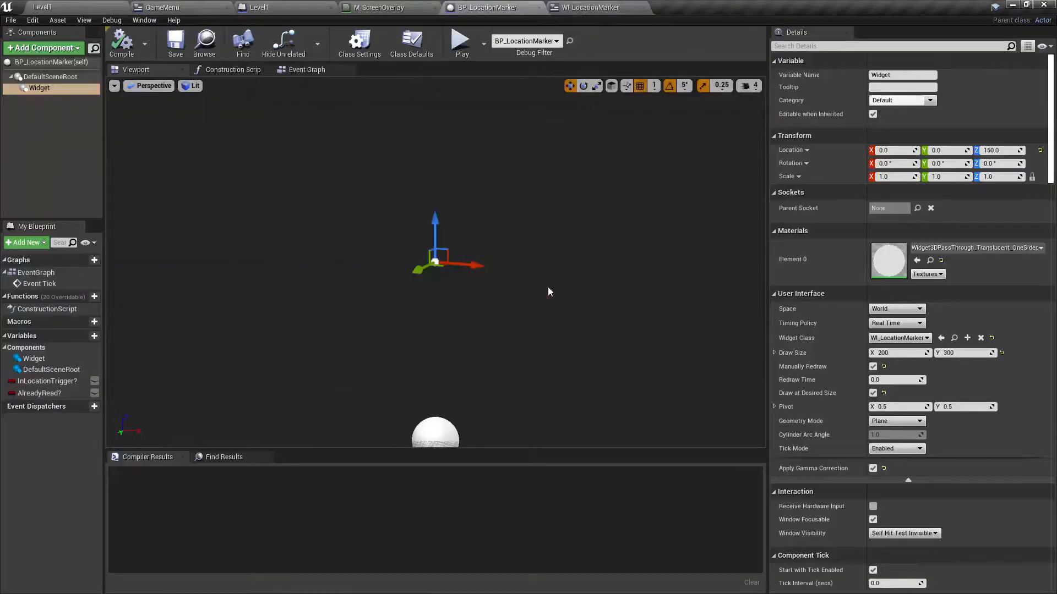
scroll(895, 334, "down", 2)
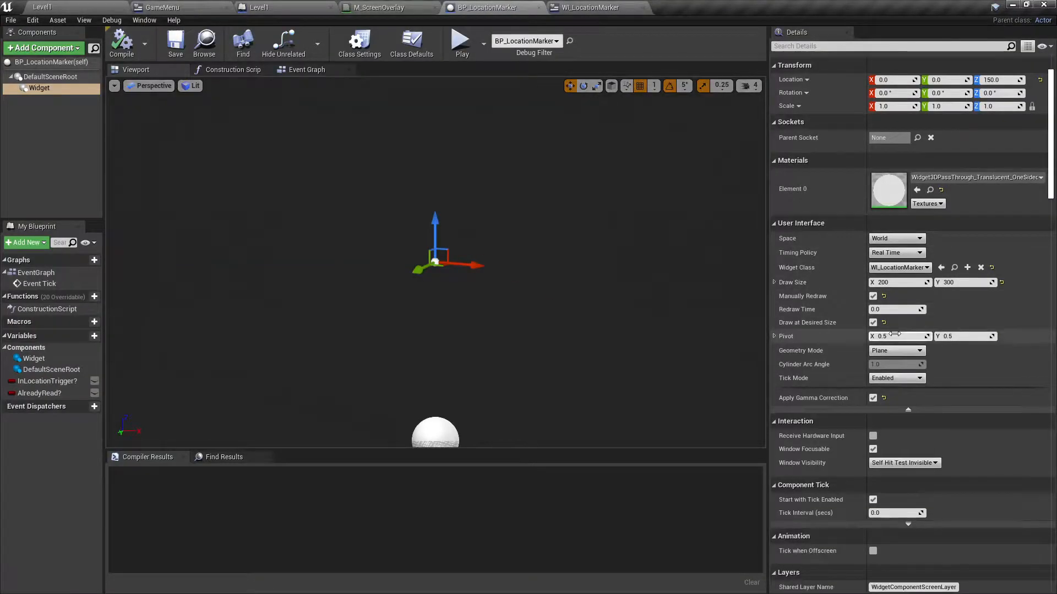
scroll(895, 335, "down", 4)
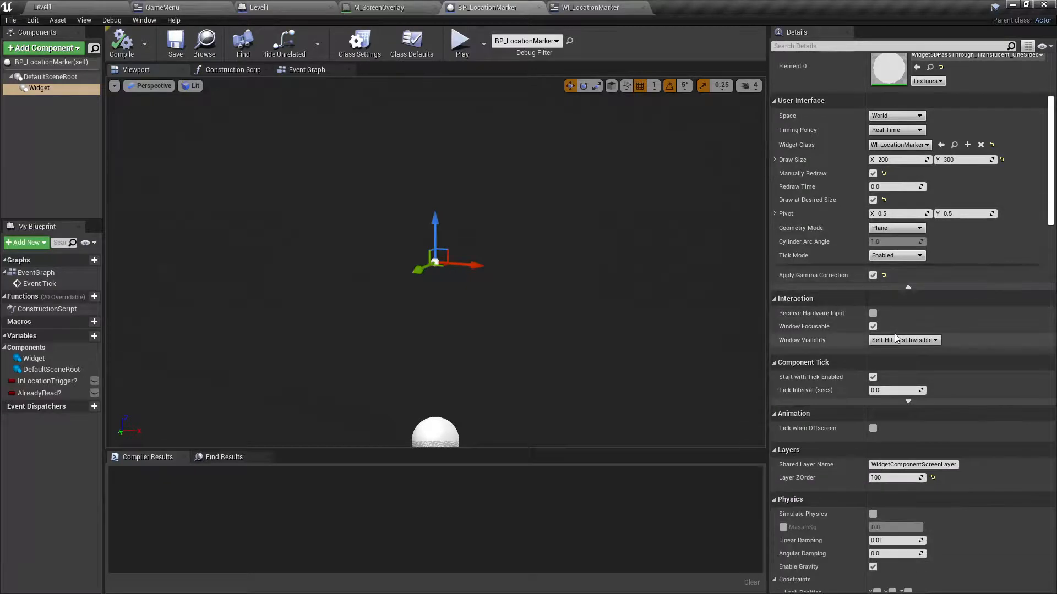
scroll(894, 333, "down", 3)
scroll(893, 334, "up", 7)
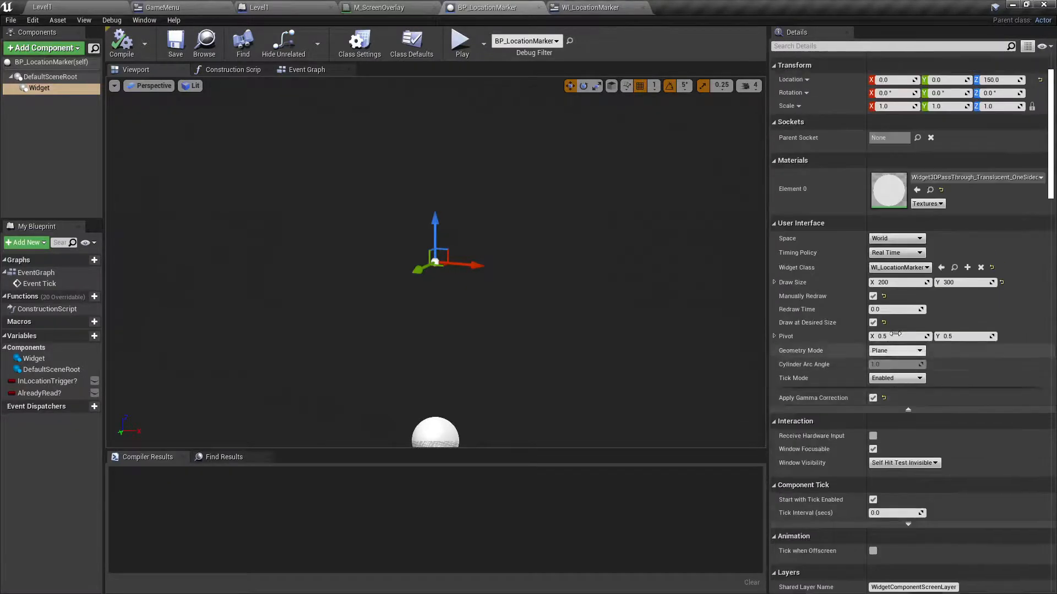
scroll(894, 333, "up", 2)
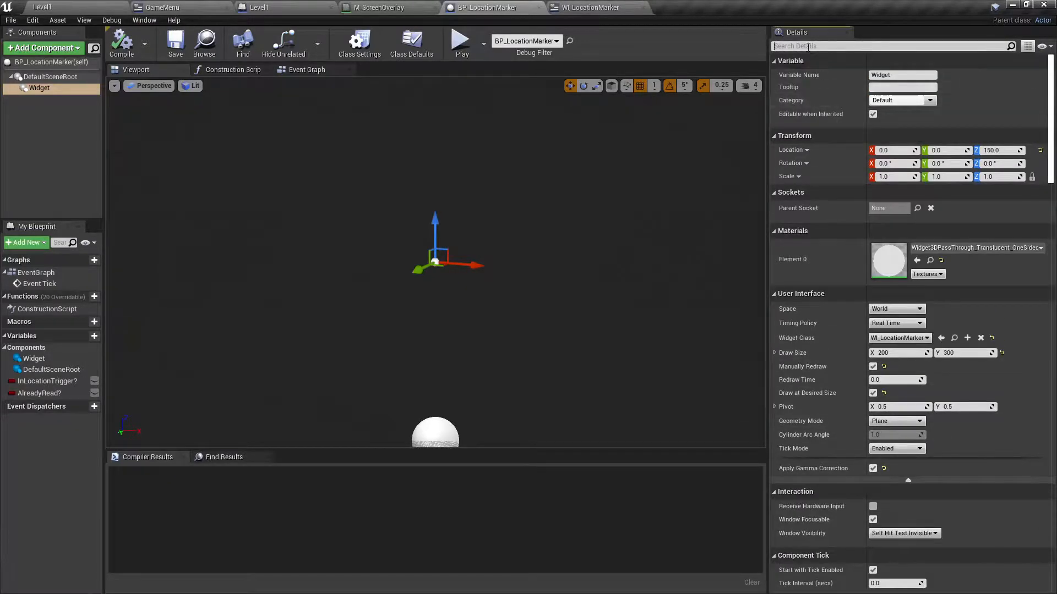
- Filter the Widget component's details by "vis", enable Visible, and turn off its visibility in reflection captures and real time sky captures
left_click(807, 46)
type("vis")
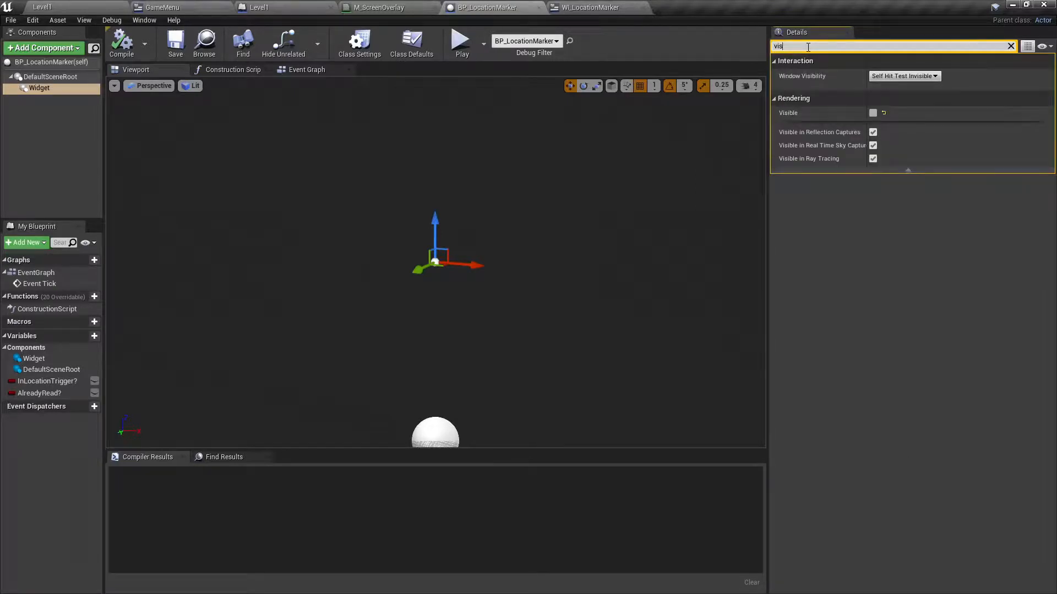
left_click(873, 113)
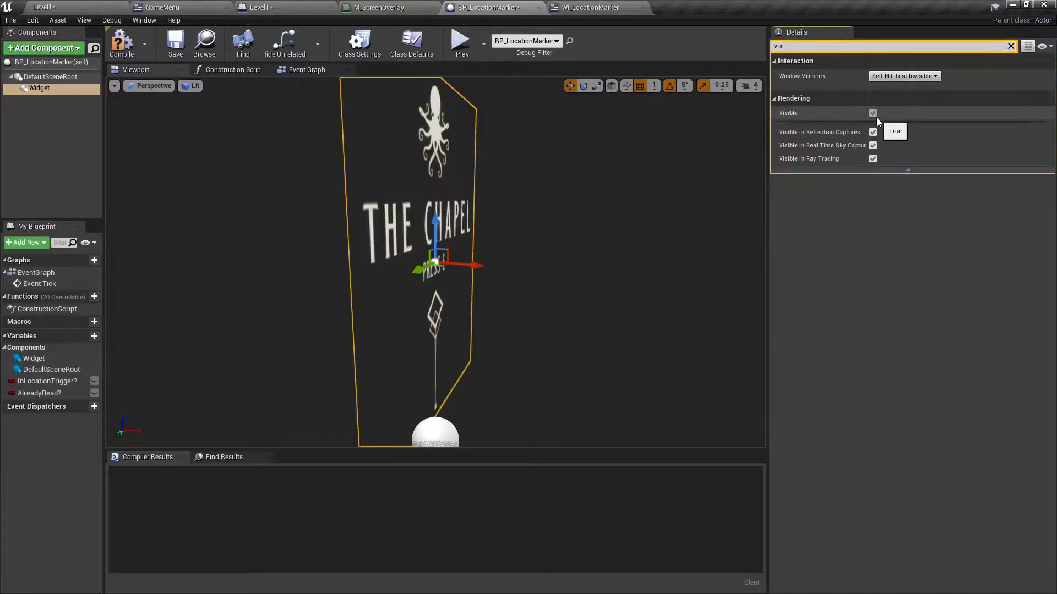
left_click_drag(420, 235, 240, 194)
left_click(873, 132)
left_click(873, 145)
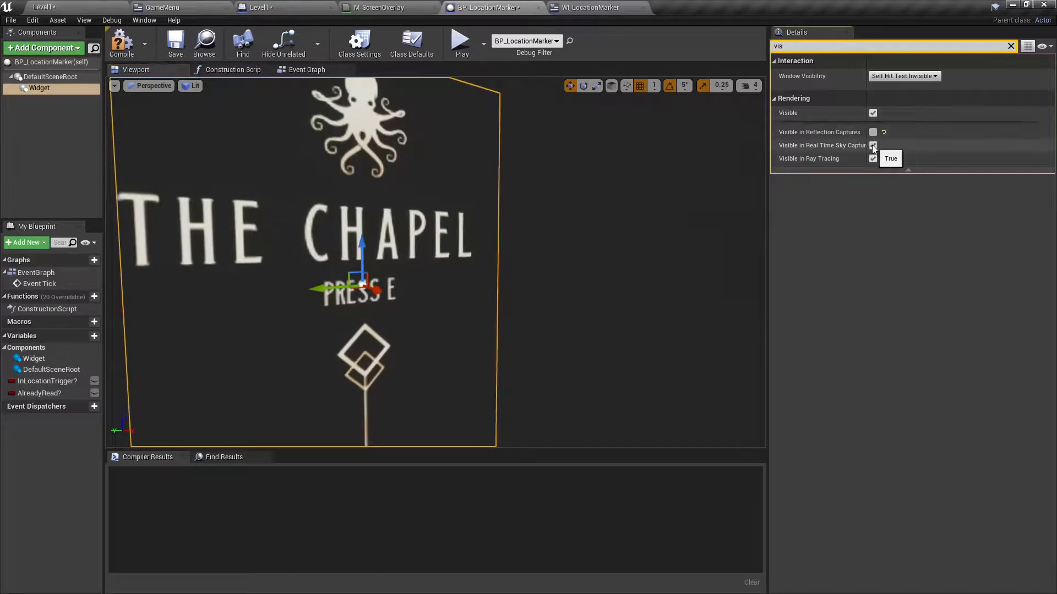
- Re-enable the Widget component's visibility in reflection captures, and compile and save BP_LocationMarker
left_click(873, 132)
left_click_drag(398, 221, 330, 248)
left_click(122, 44)
left_click(174, 43)
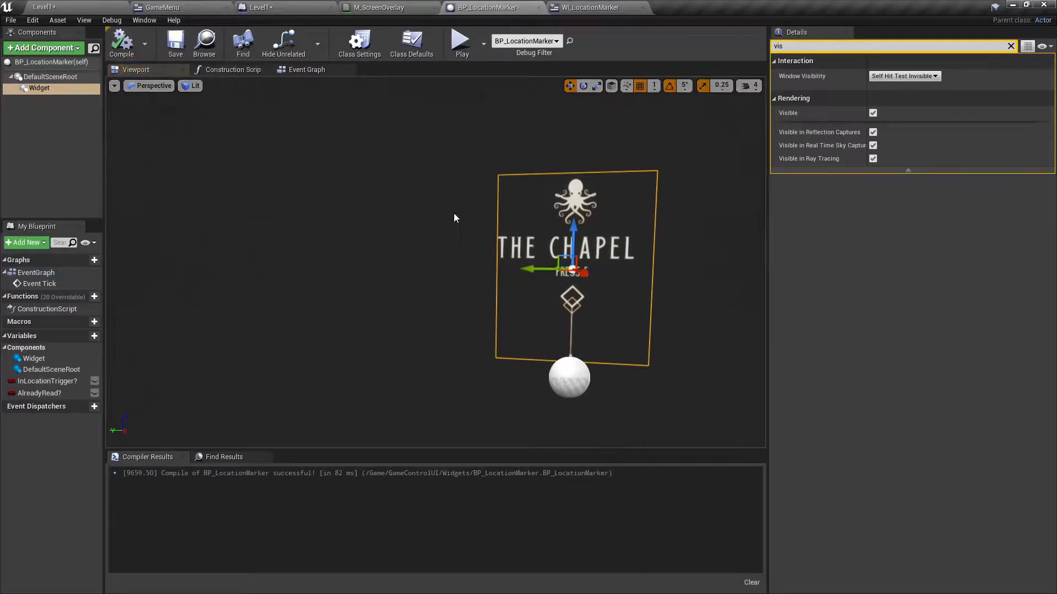
- Play the level in a standalone preview, skip the intro screen and start the game from the main menu
left_click(461, 42)
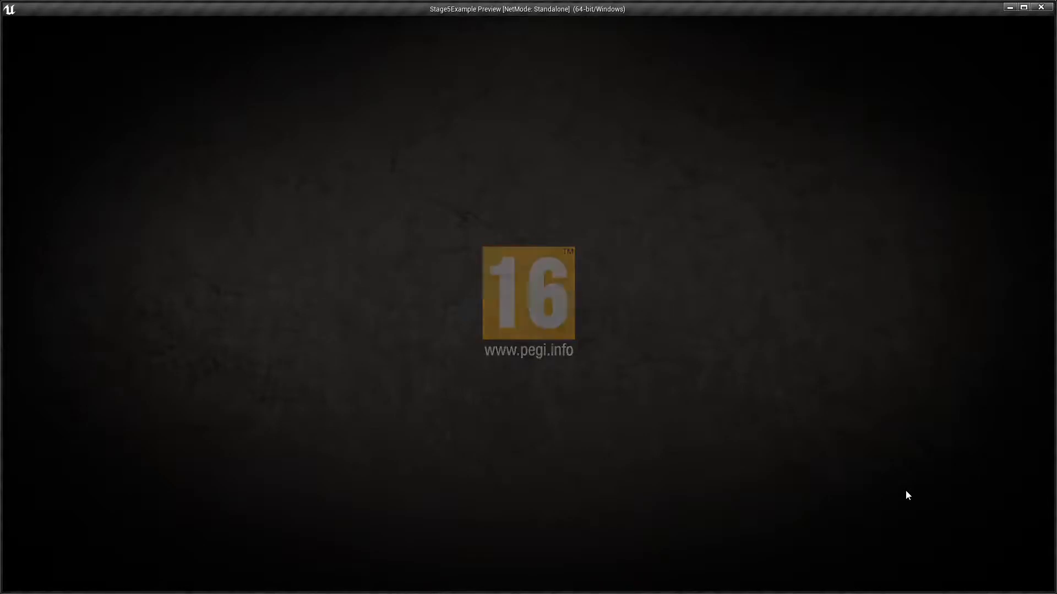
left_click(990, 573)
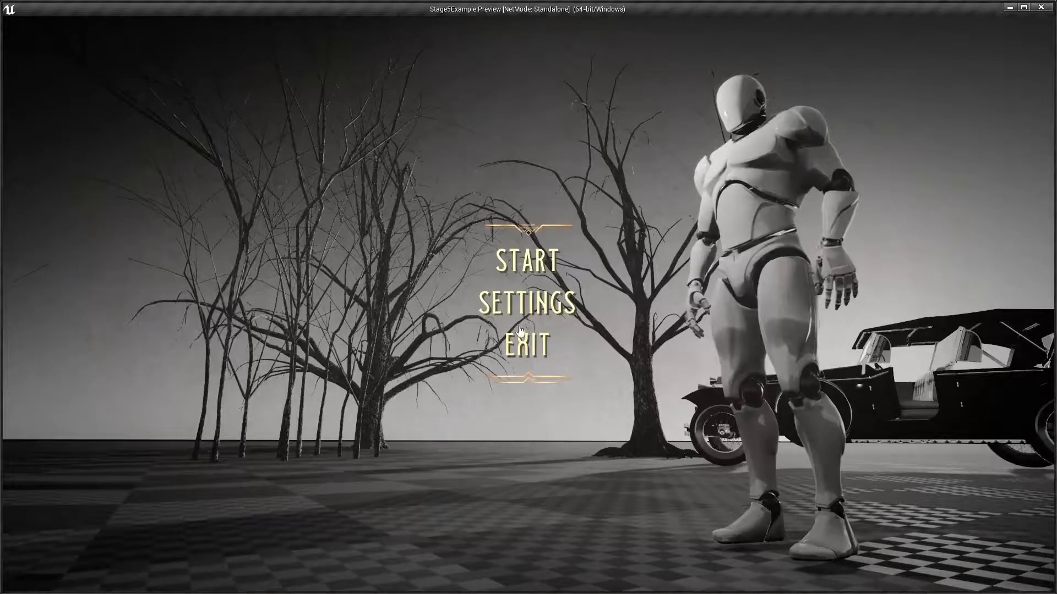
left_click(528, 260)
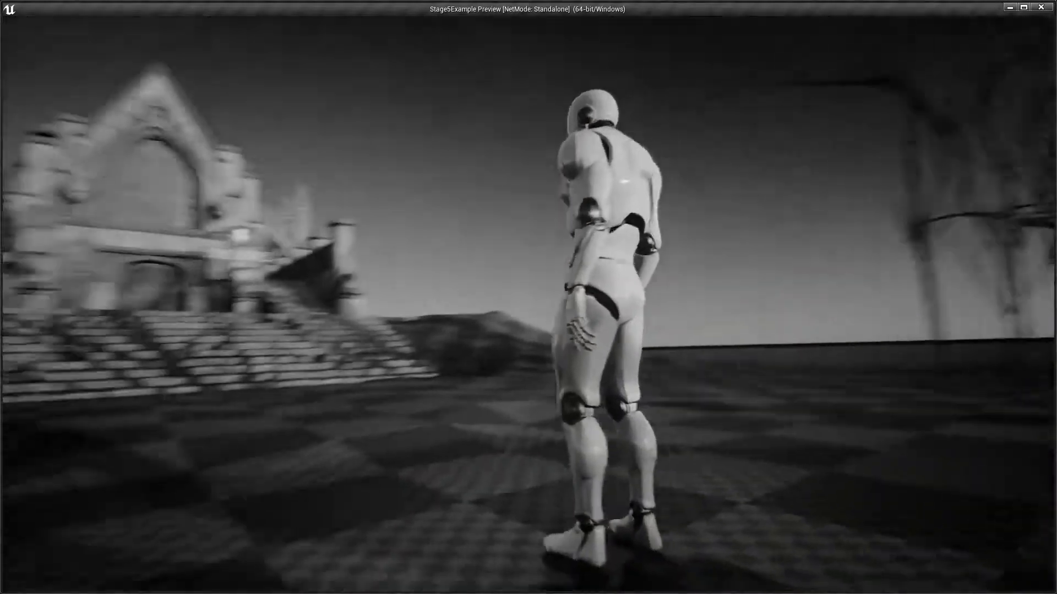
- Run the character repeatedly in and out of the chapel stairs trigger area to test the location marker's visibility toggling
key("w")
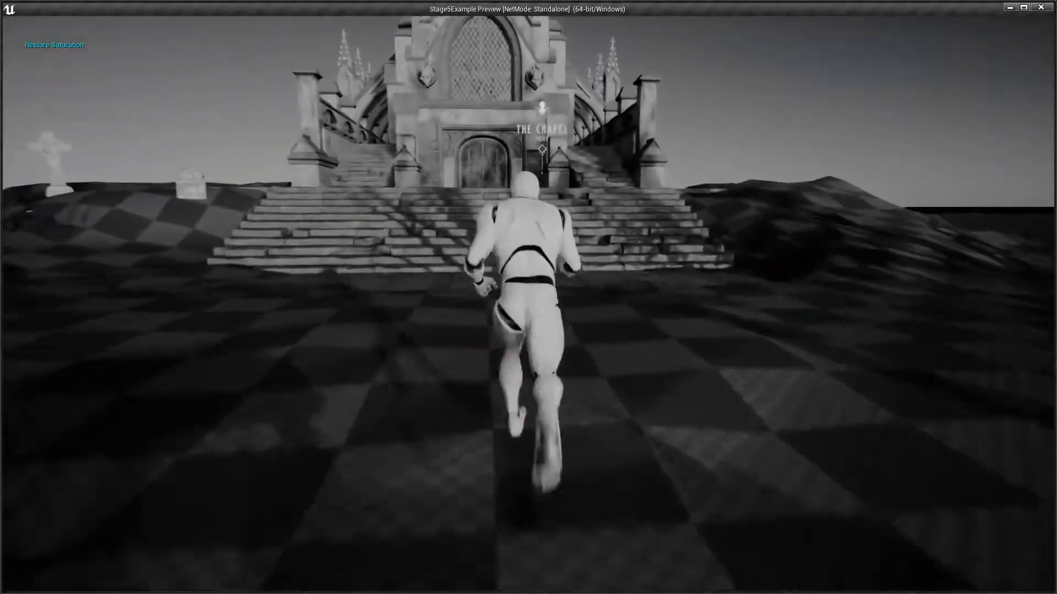
key("s")
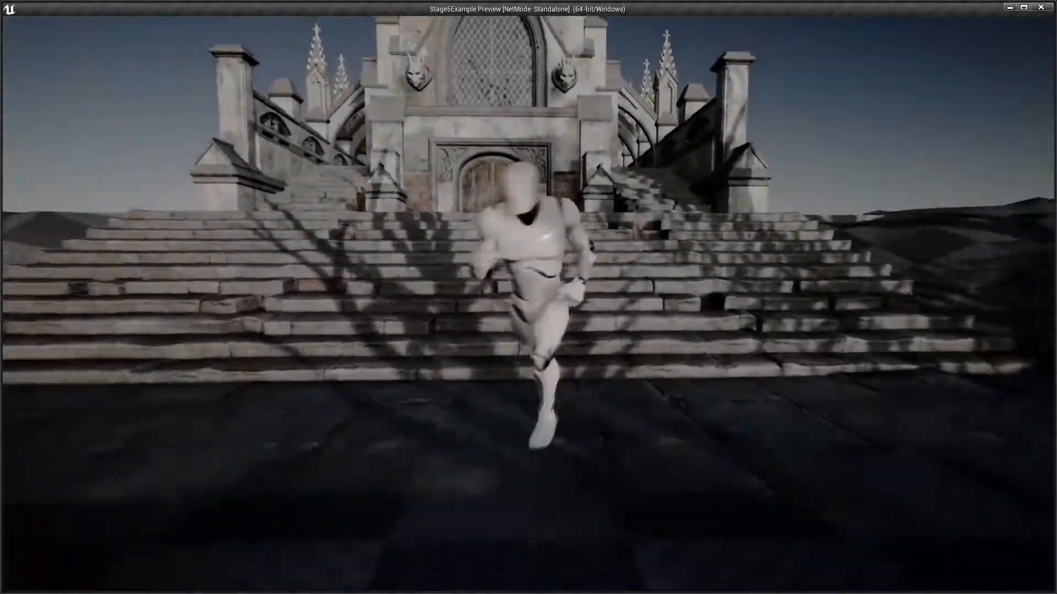
key("d")
key("w")
key("s")
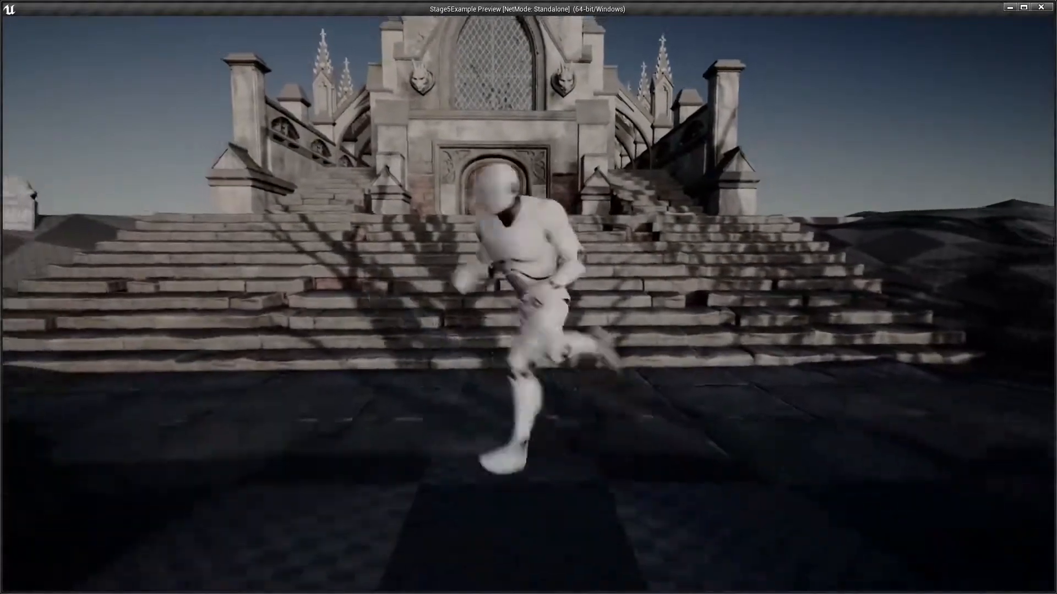
key("d")
key("w")
key("s")
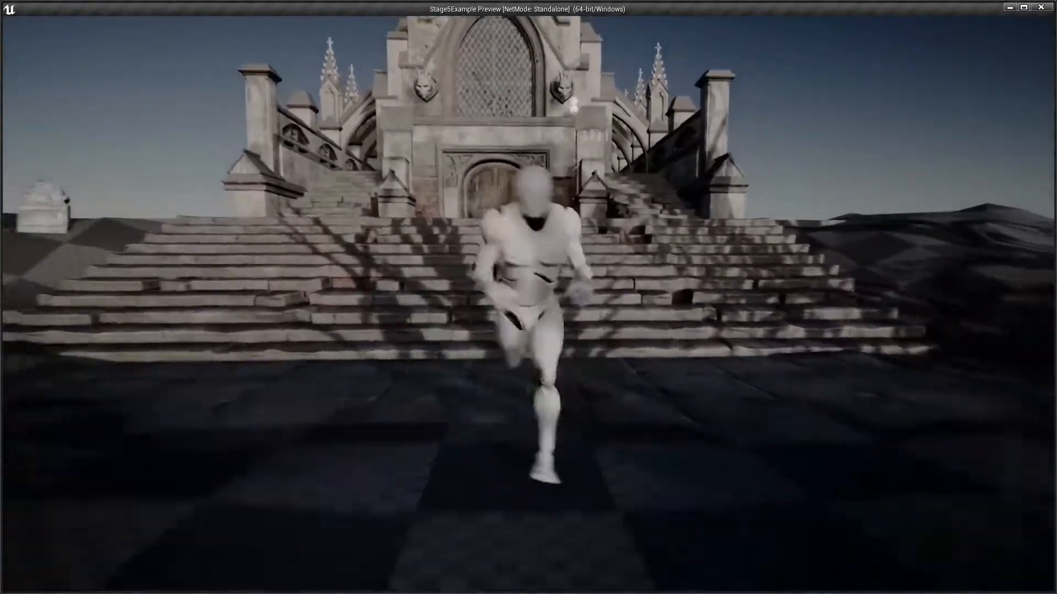
key("w")
key("s")
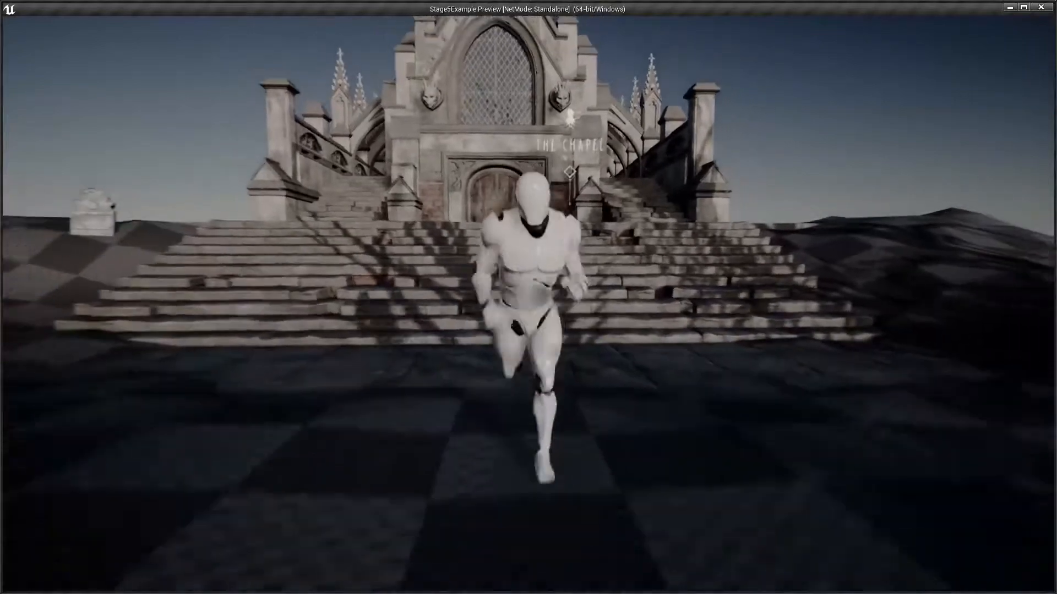
- Test the inspect action at the chapel stairs, run out of the trigger area and back, and end the preview
key("w")
key("e")
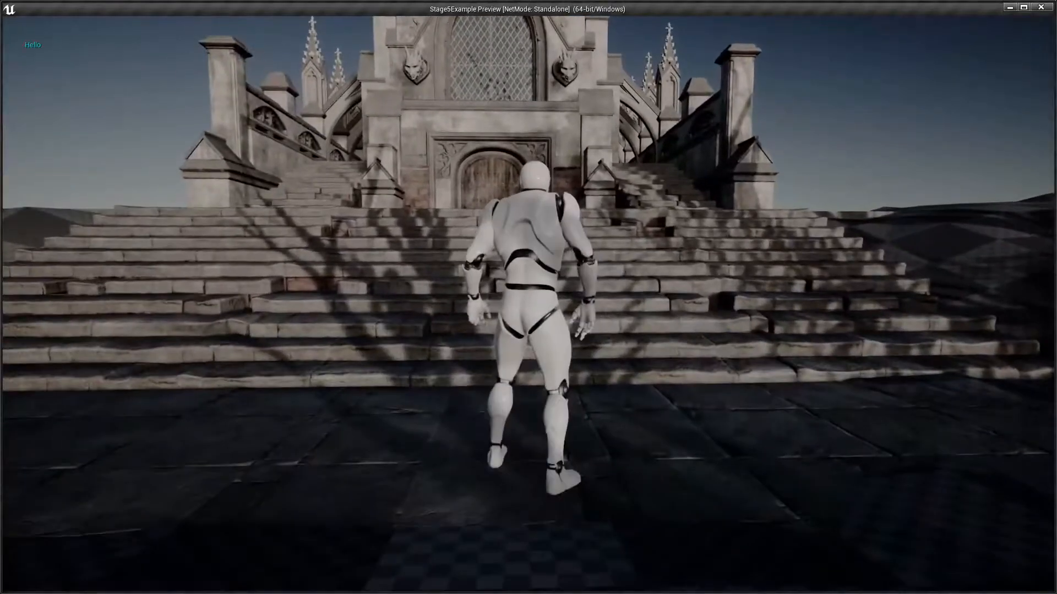
key("s")
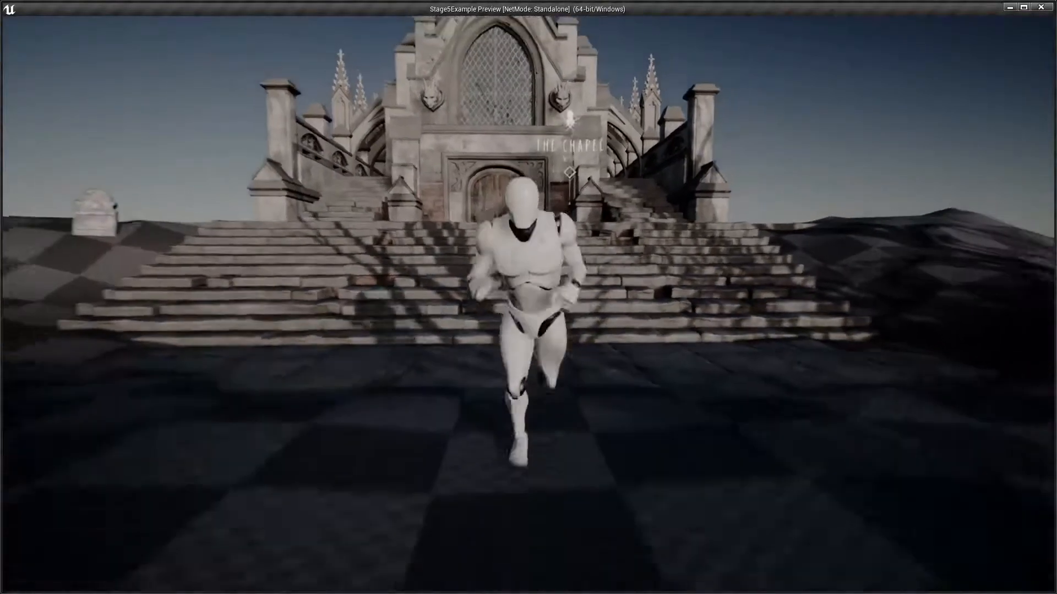
key("w")
key("Escape")
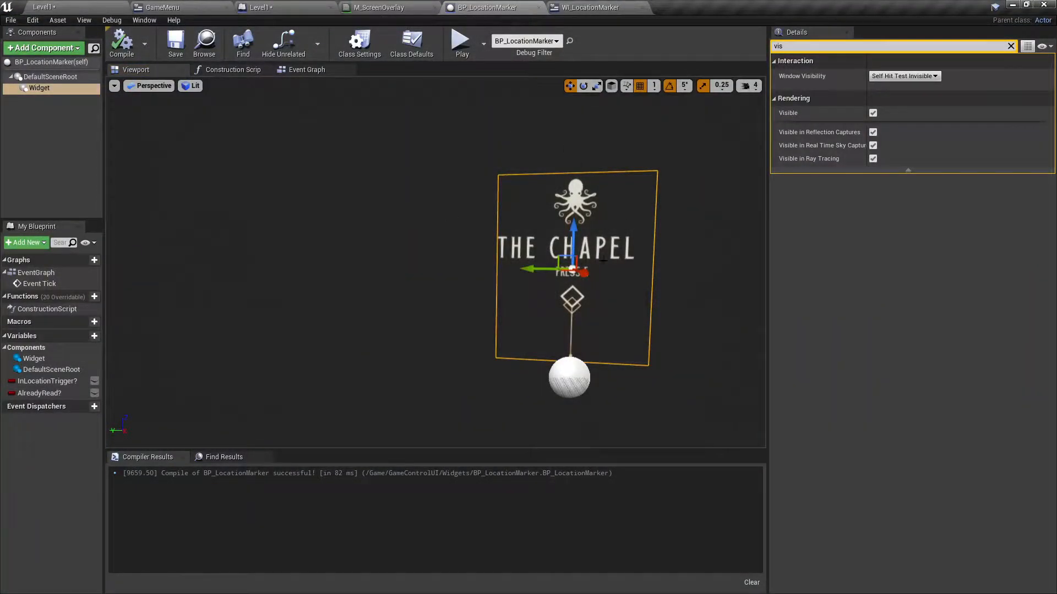
- Reselect the marker's Widget component and open the Level1 blueprint's event graph at the StairsTriggerBox1 overlap events
left_click(54, 78)
left_click(51, 88)
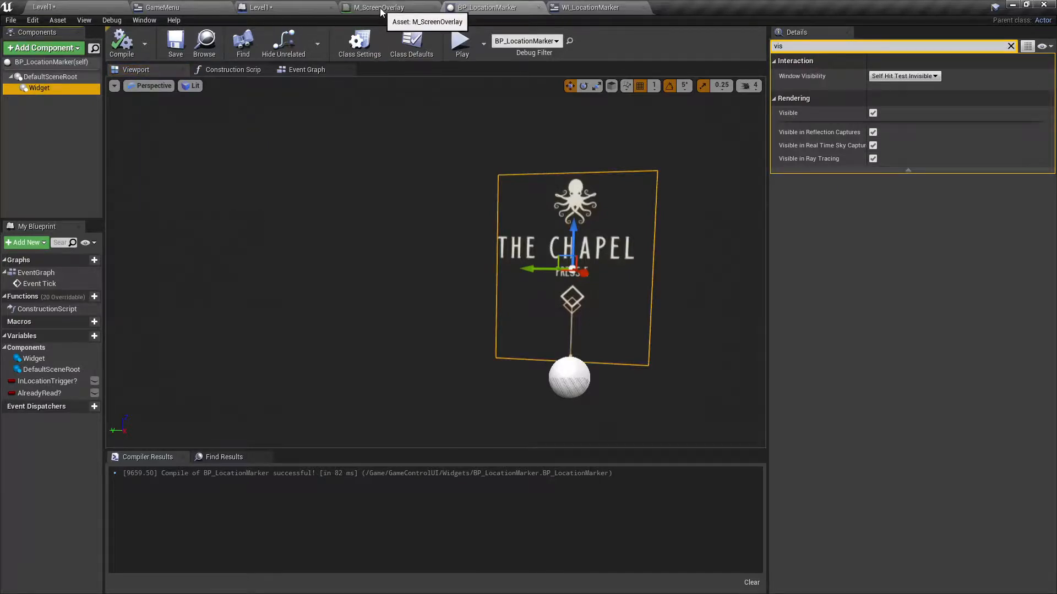
left_click(264, 7)
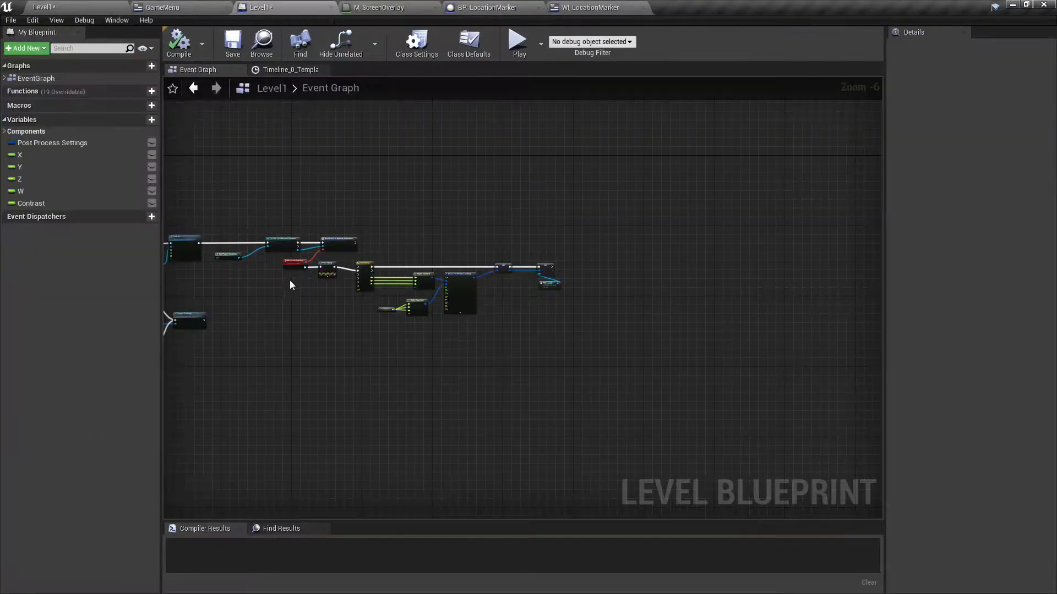
scroll(292, 284, "up", 4)
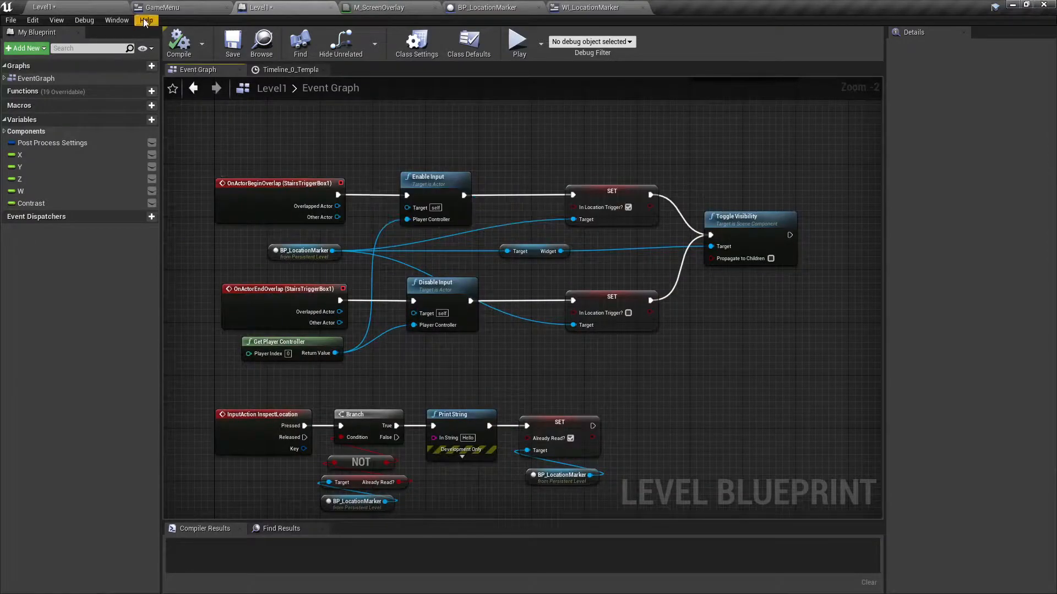
- Return to the level and select StairsTriggerBox1 around the chapel stairs to show its extent
left_click(106, 8)
key("s")
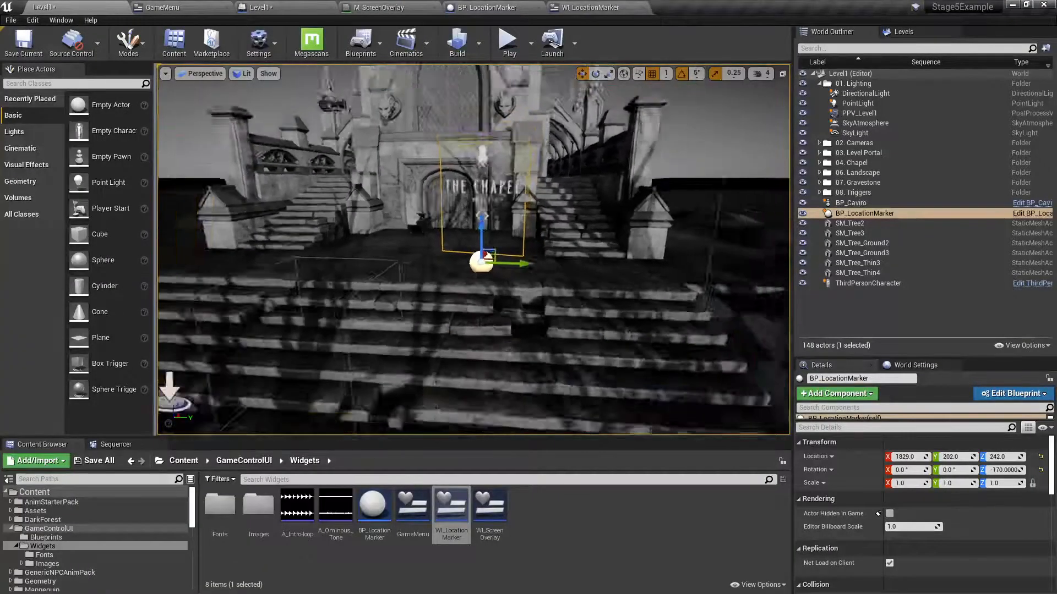
key("s")
left_click(390, 292)
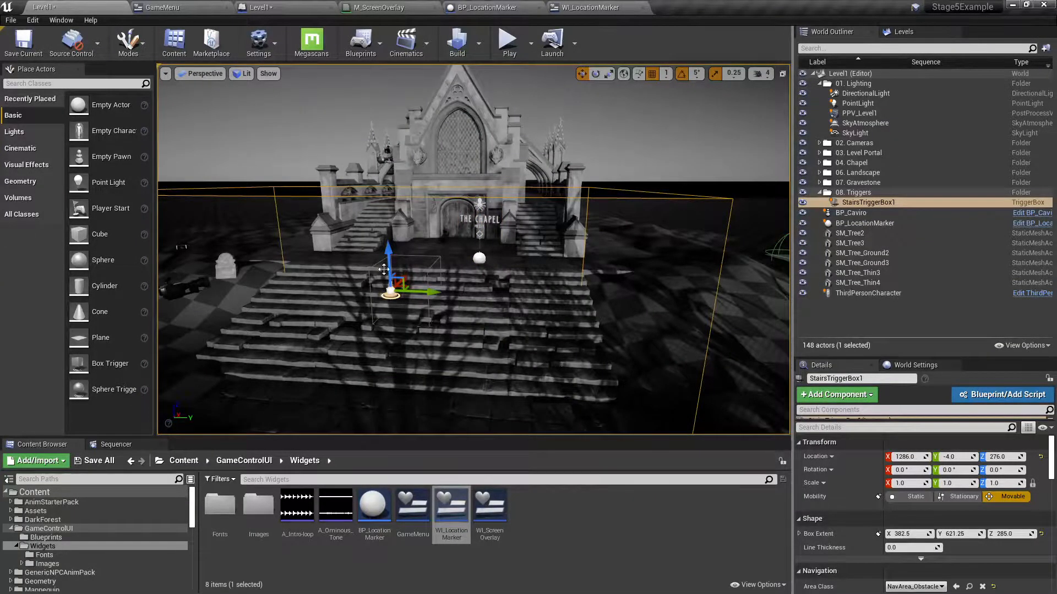
scroll(384, 269, "down", 3)
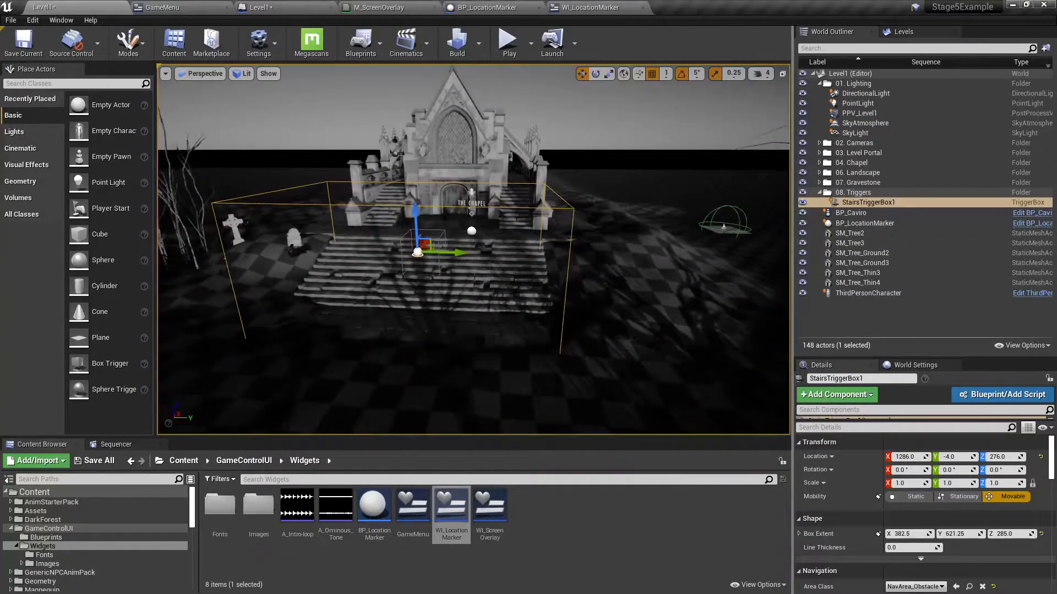
- Review the Level1 blueprint's overlap logic: Enable Input, In Location Trigger?, Toggle Visibility and the InspectLocation action below
left_click(269, 7)
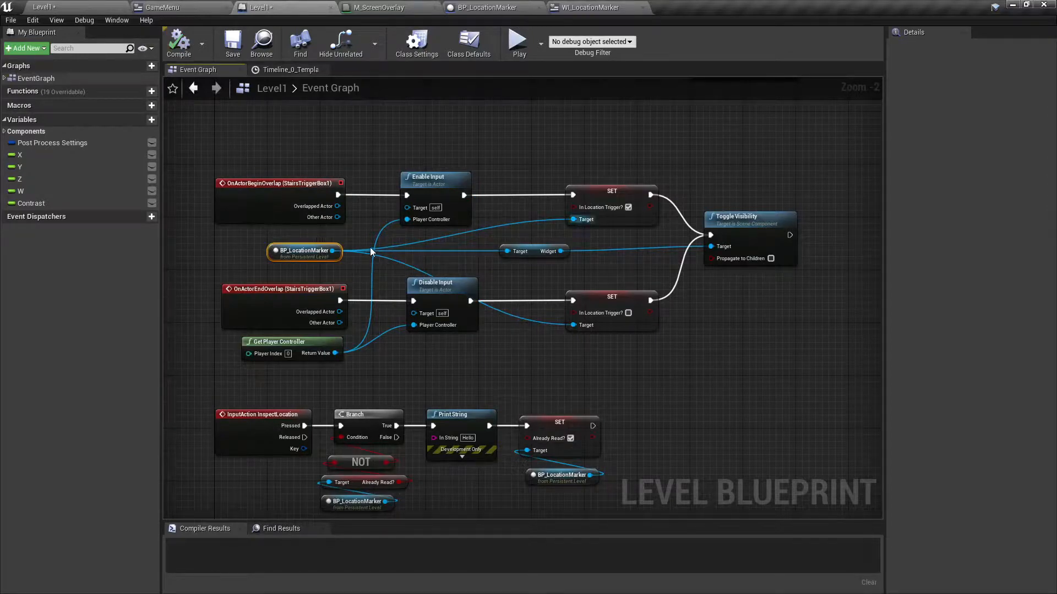
left_click(429, 178)
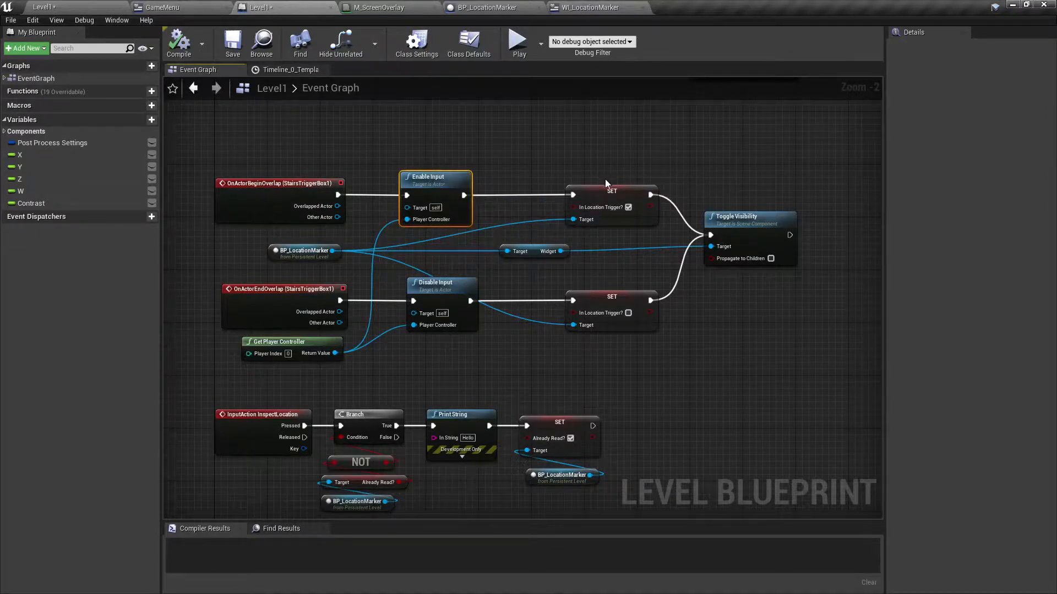
left_click(605, 185)
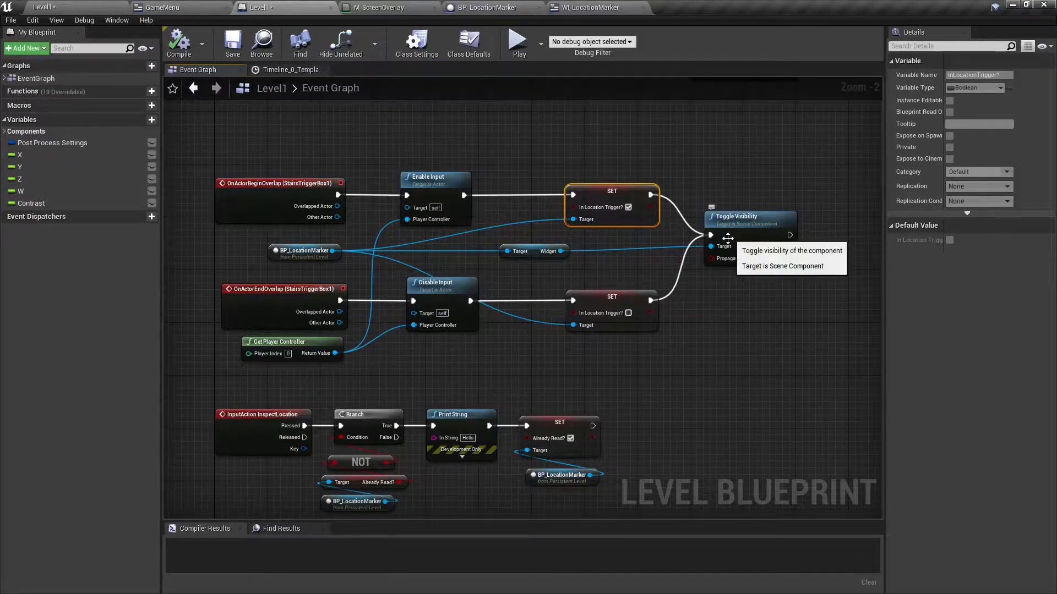
left_click_drag(413, 363, 409, 226)
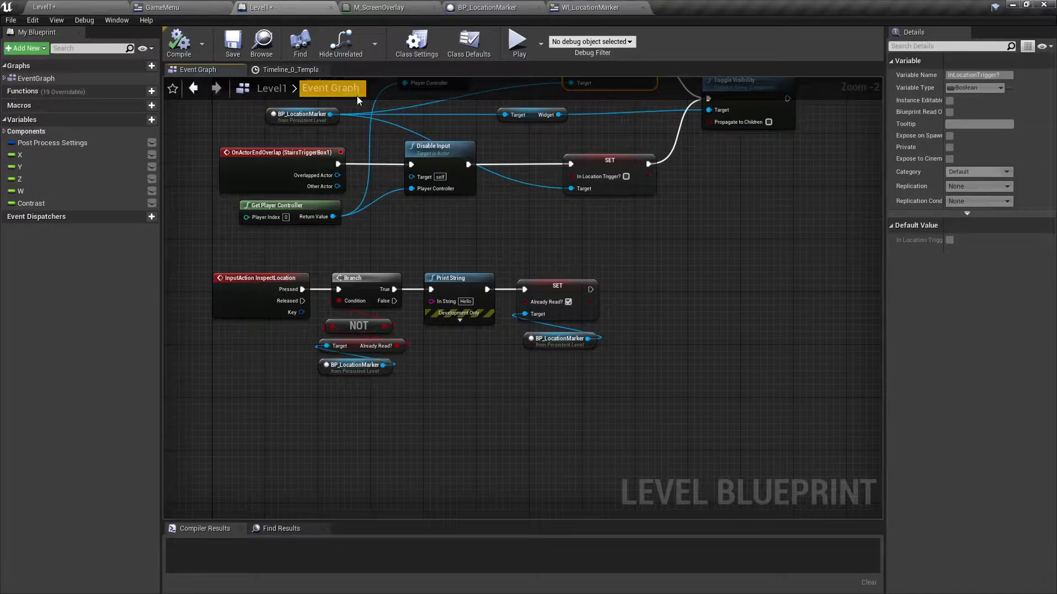
left_click_drag(356, 96, 348, 200)
left_click_drag(401, 346, 407, 346)
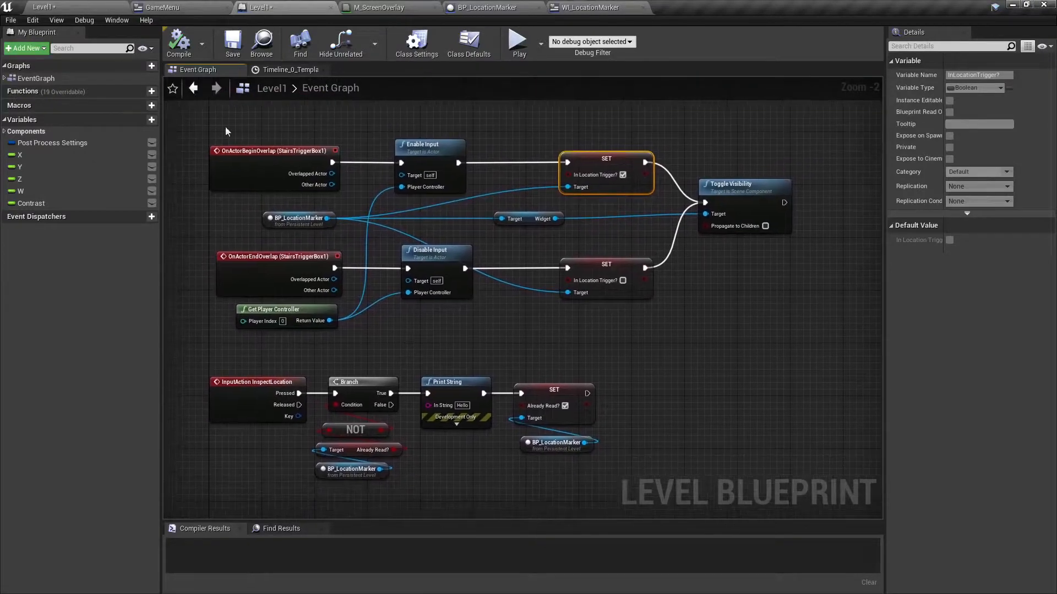
- Compile and save the Level1 blueprint, and return to the level view of the stairs trigger box
left_click(176, 43)
left_click(233, 43)
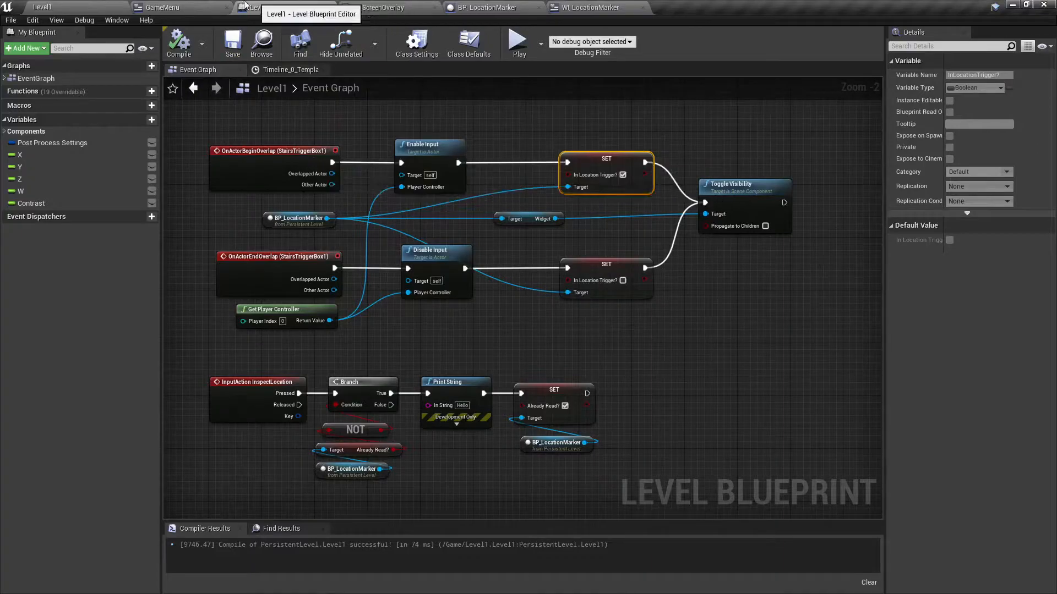
left_click(110, 7)
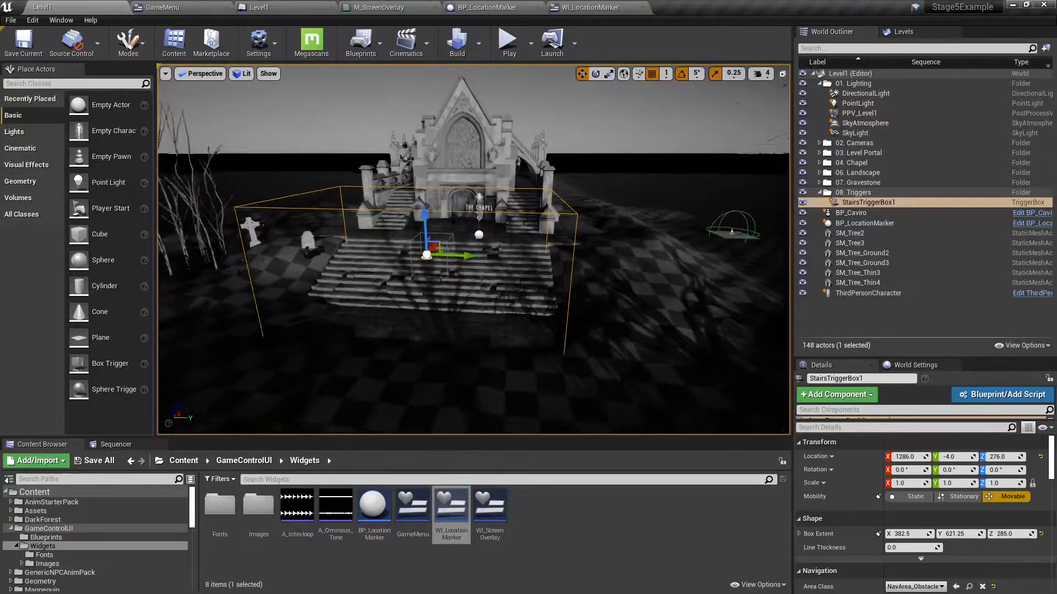
key("f")
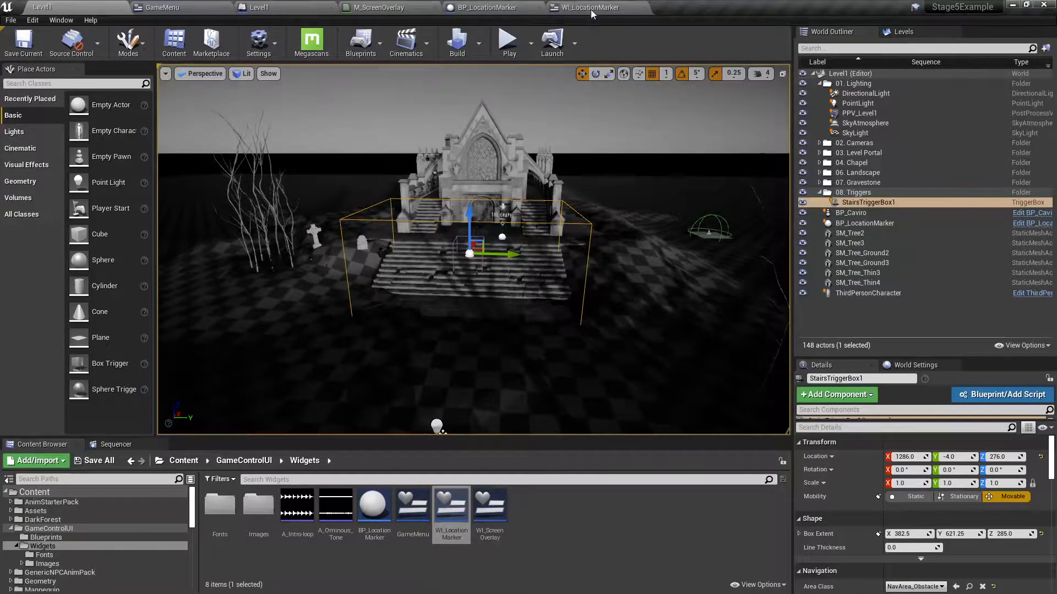
- Turn off Visible on BP_LocationMarker's Widget component, and save the blueprint and the level
left_click(523, 7)
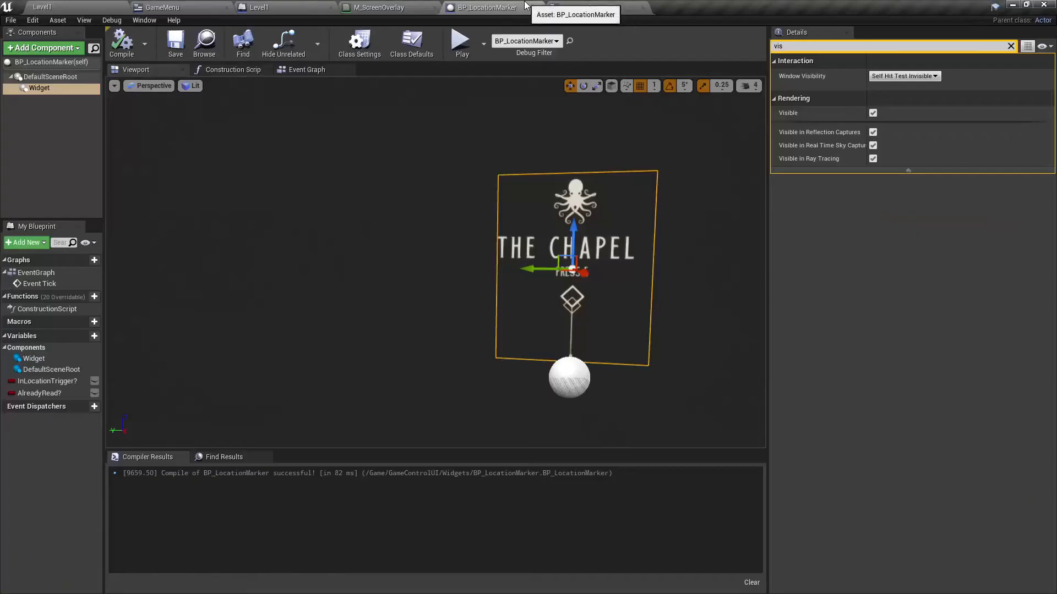
left_click(872, 114)
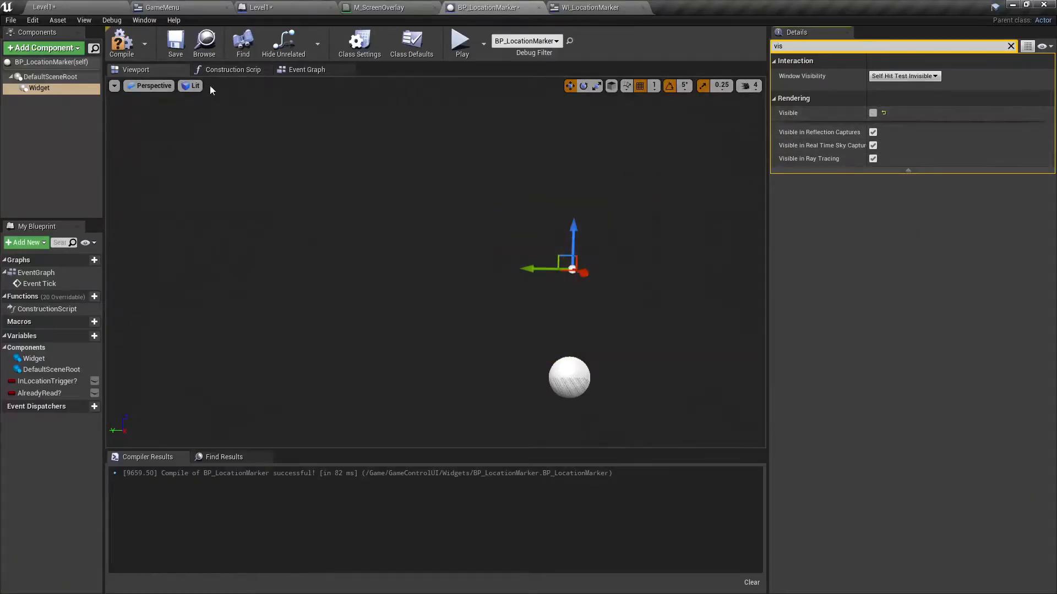
left_click(174, 48)
left_click(68, 5)
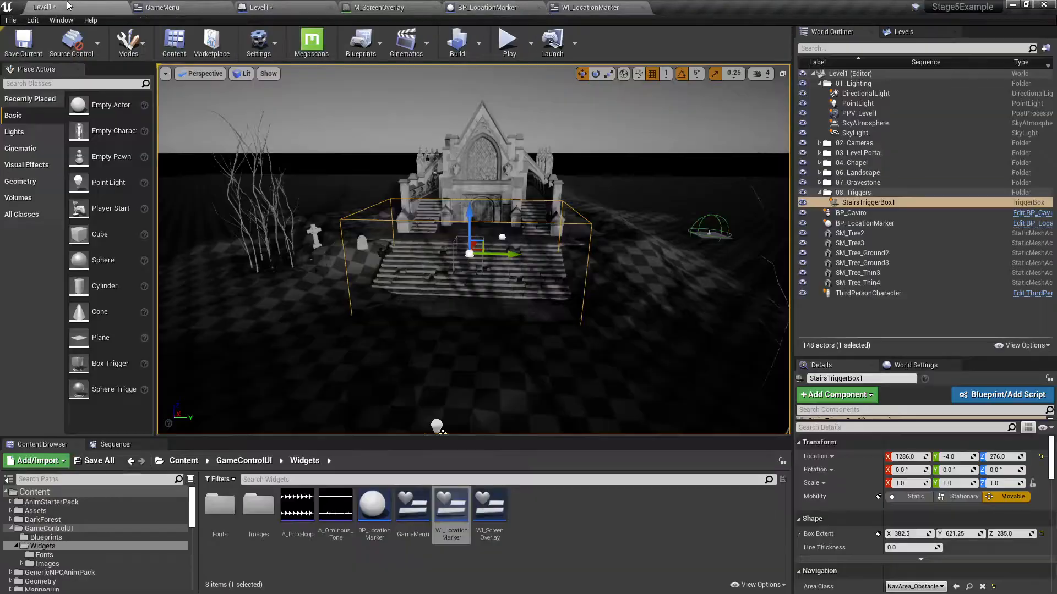
left_click(27, 39)
- Play the level in the editor, choose Fullscreen in the game's settings, and run up the chapel stairs to test the marker
left_click(504, 50)
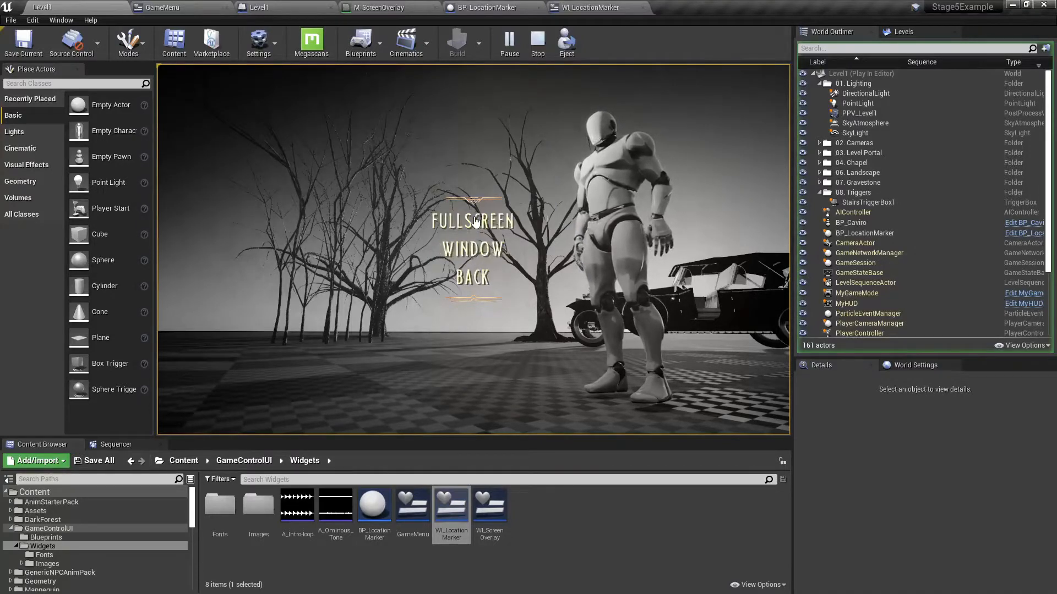
left_click(471, 222)
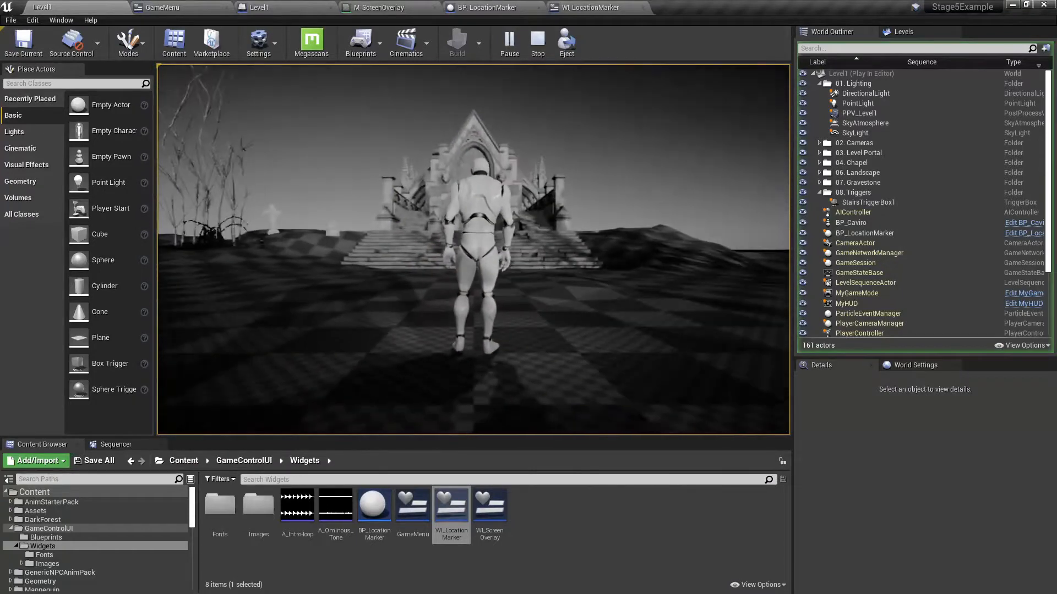
key("w")
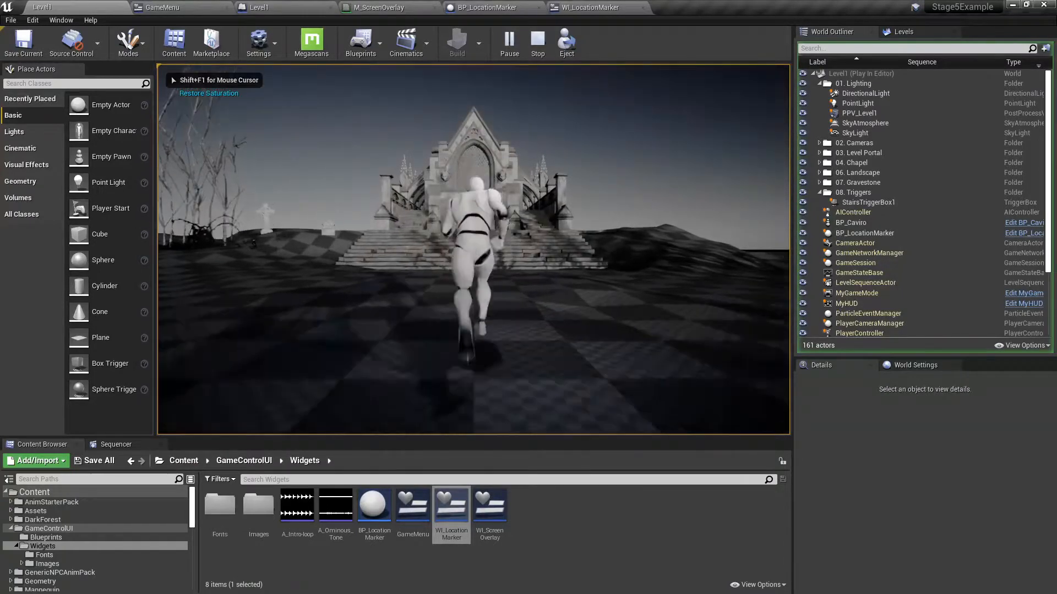
key("w")
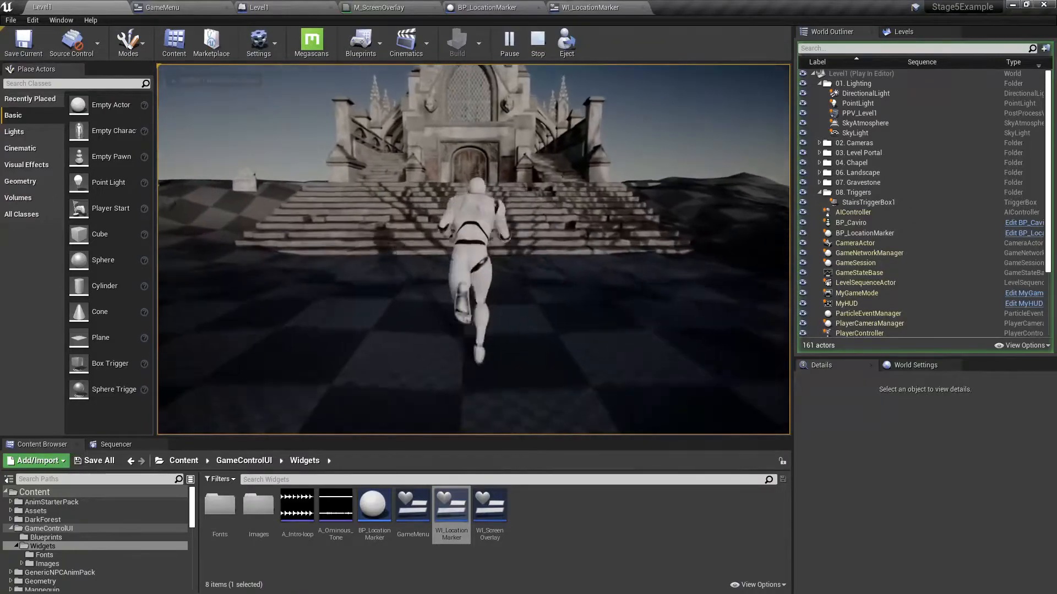
key("w")
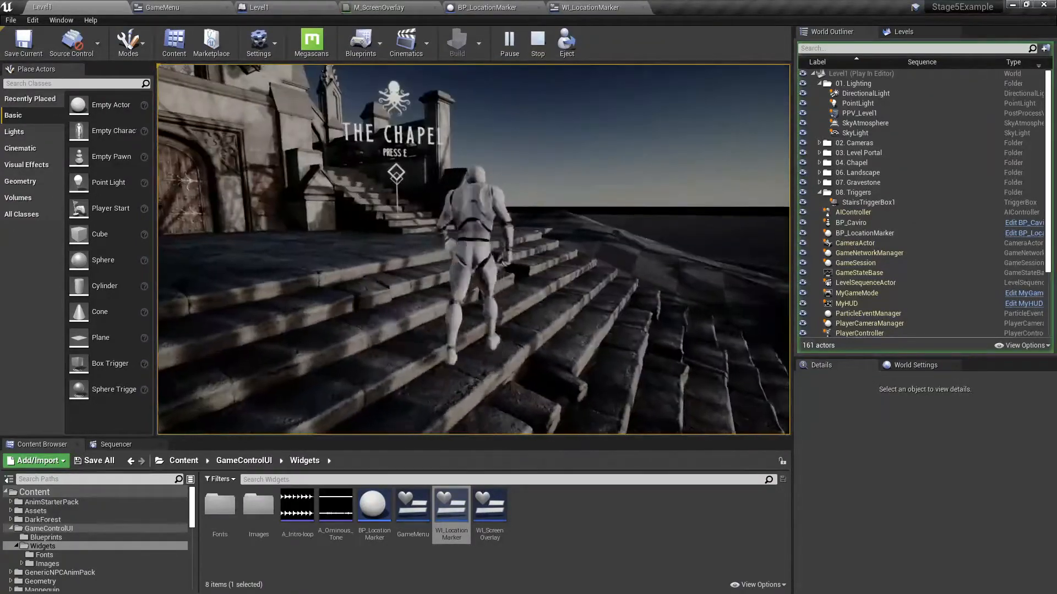
key("s")
key("w")
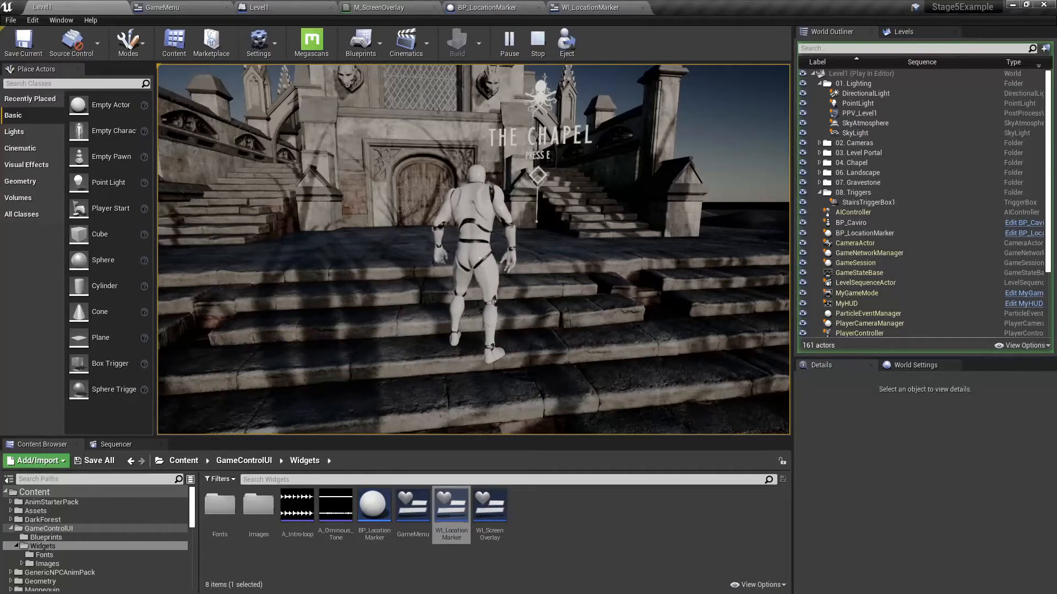
- Run the character up to the chapel door, down off the stairs and back onto them to test the location marker's toggling
key("w")
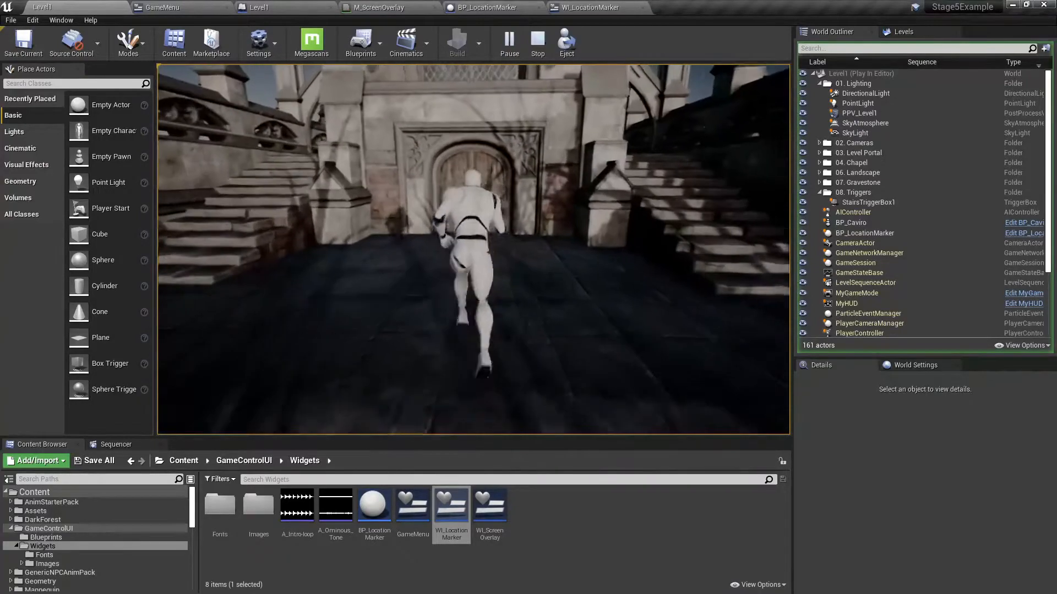
key("s")
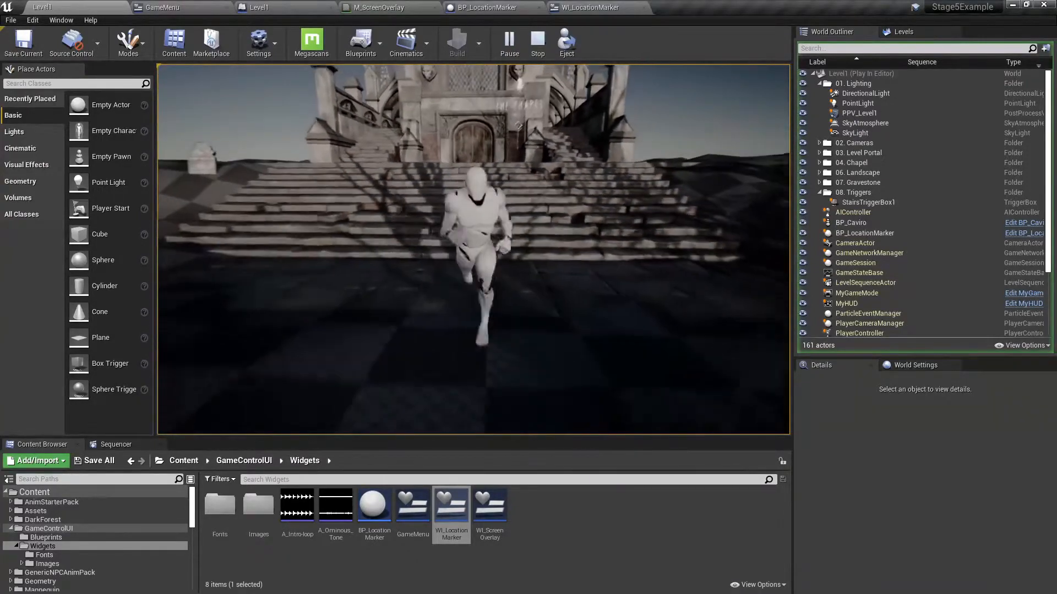
key("d")
key("w")
key("w")
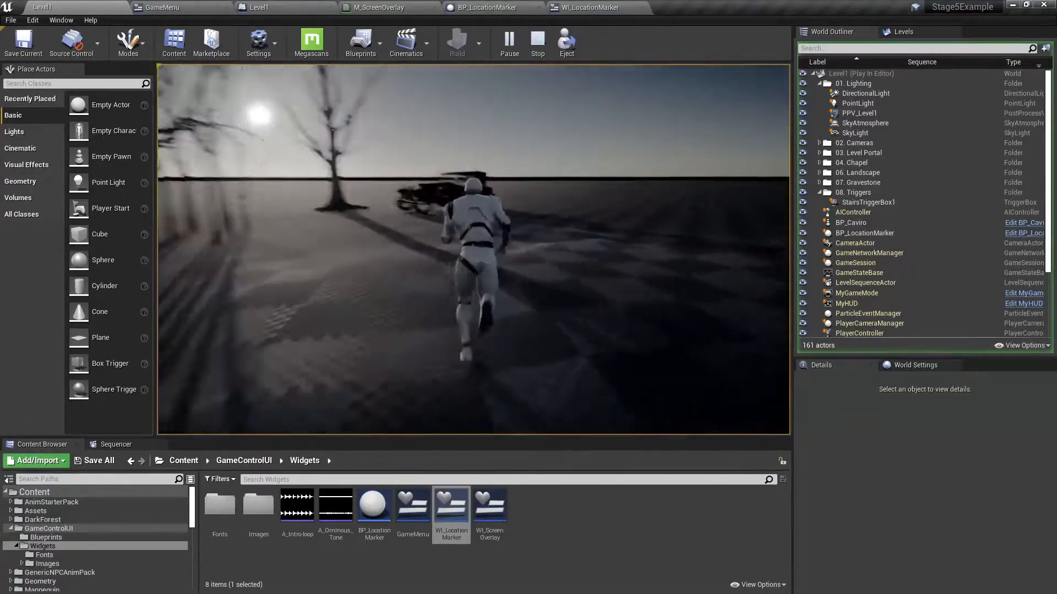
key("w")
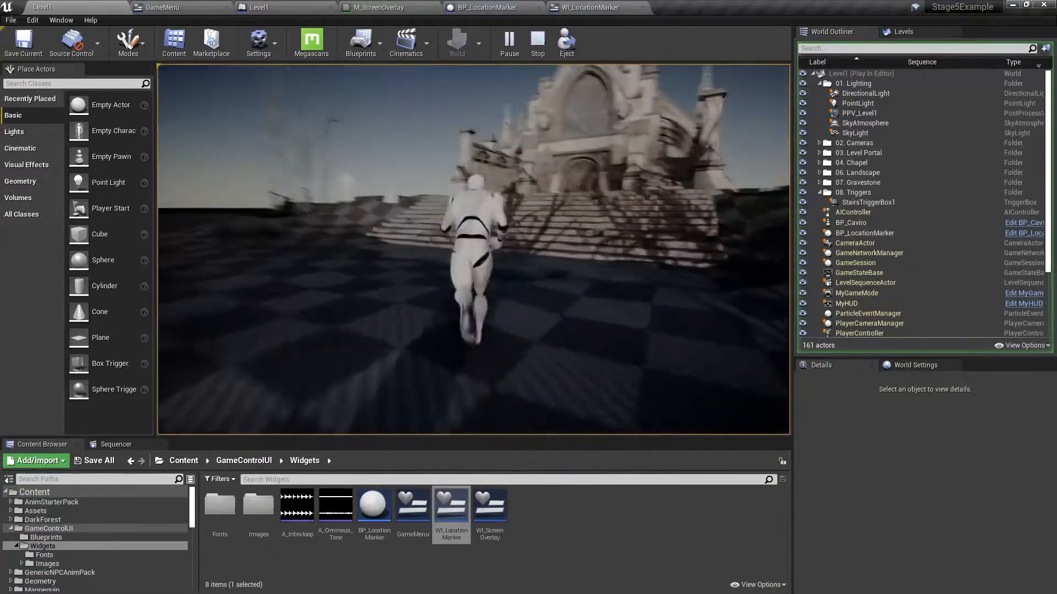
key("w")
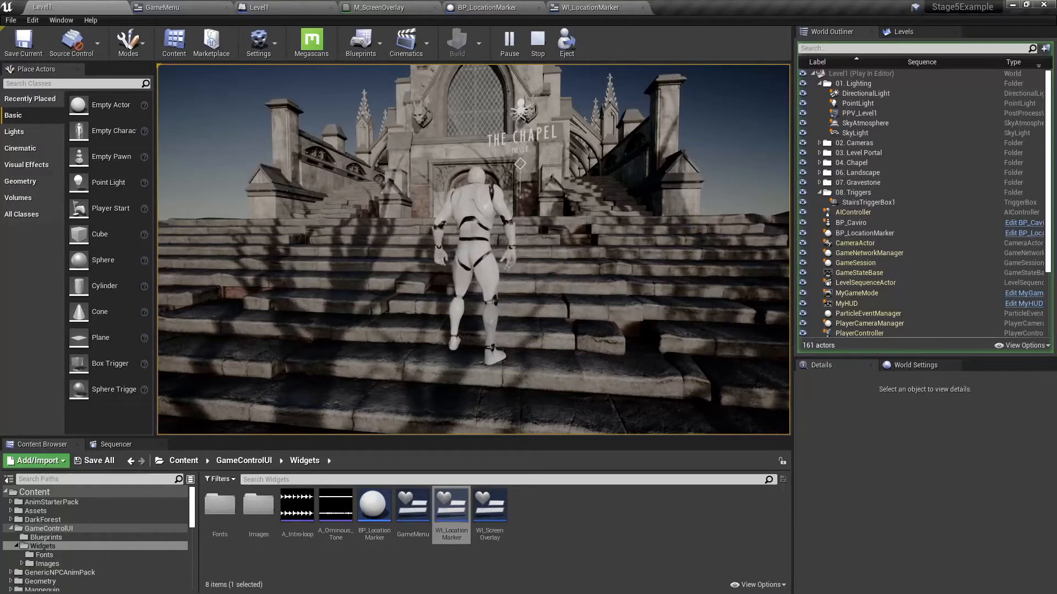
- Leave the stairs, re-enter them from the side, and run away from the chapel to check the marker at the trigger's edges
key("s")
key("a")
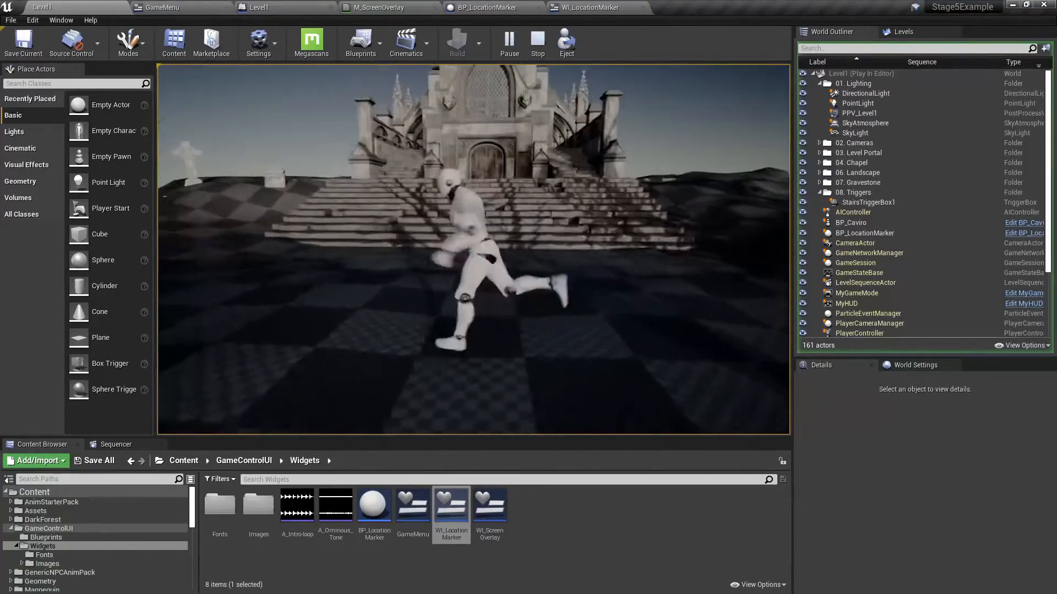
key("w")
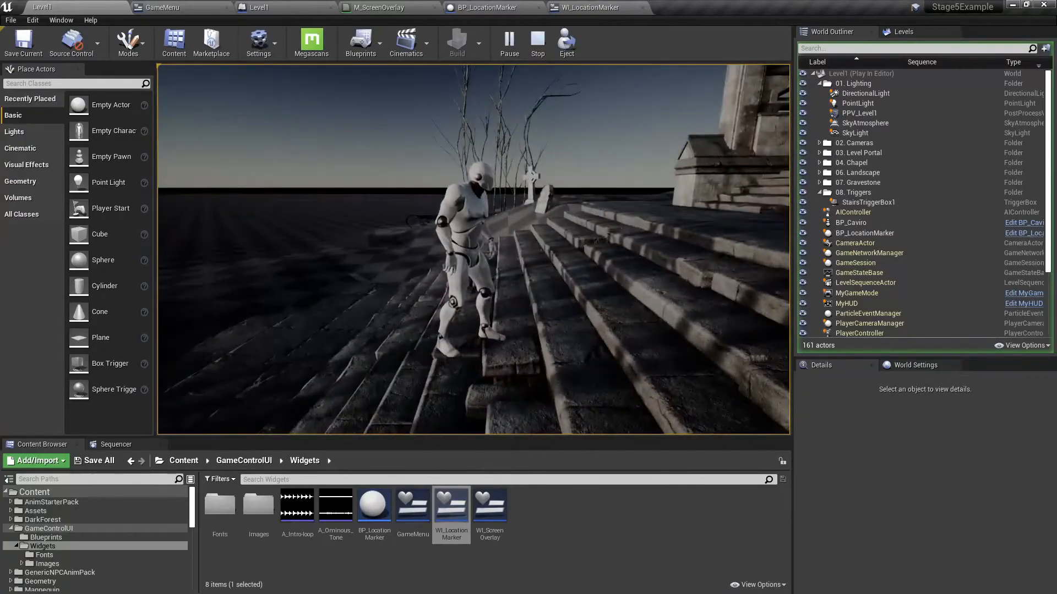
key("w")
key("s")
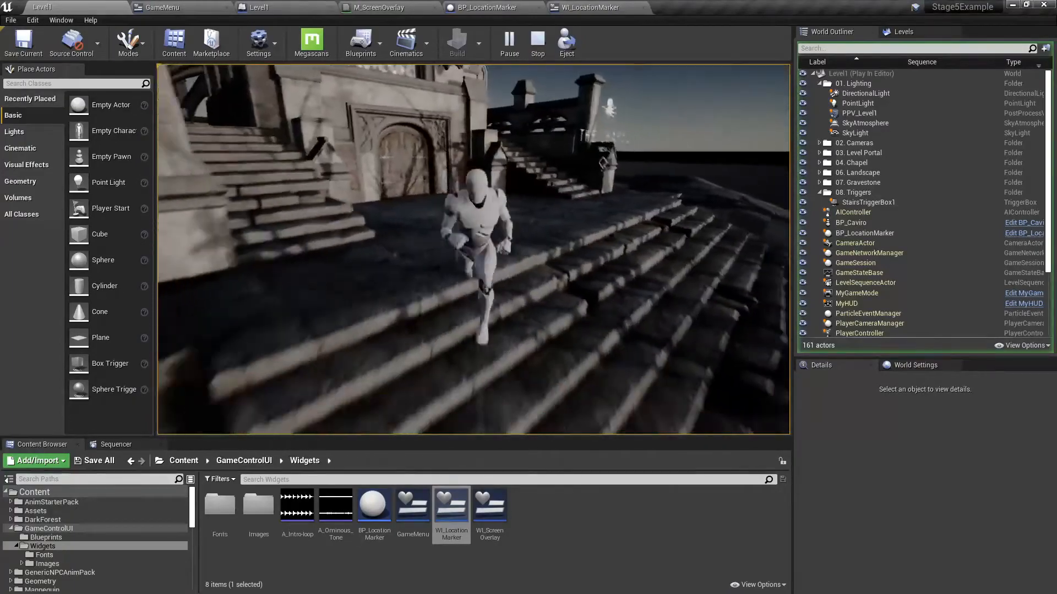
key("w")
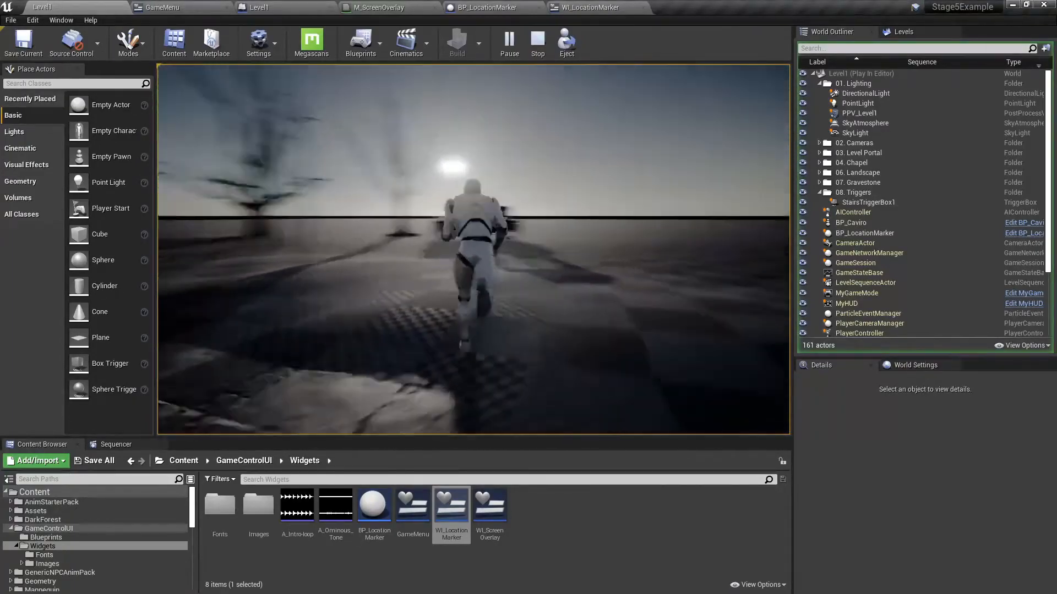